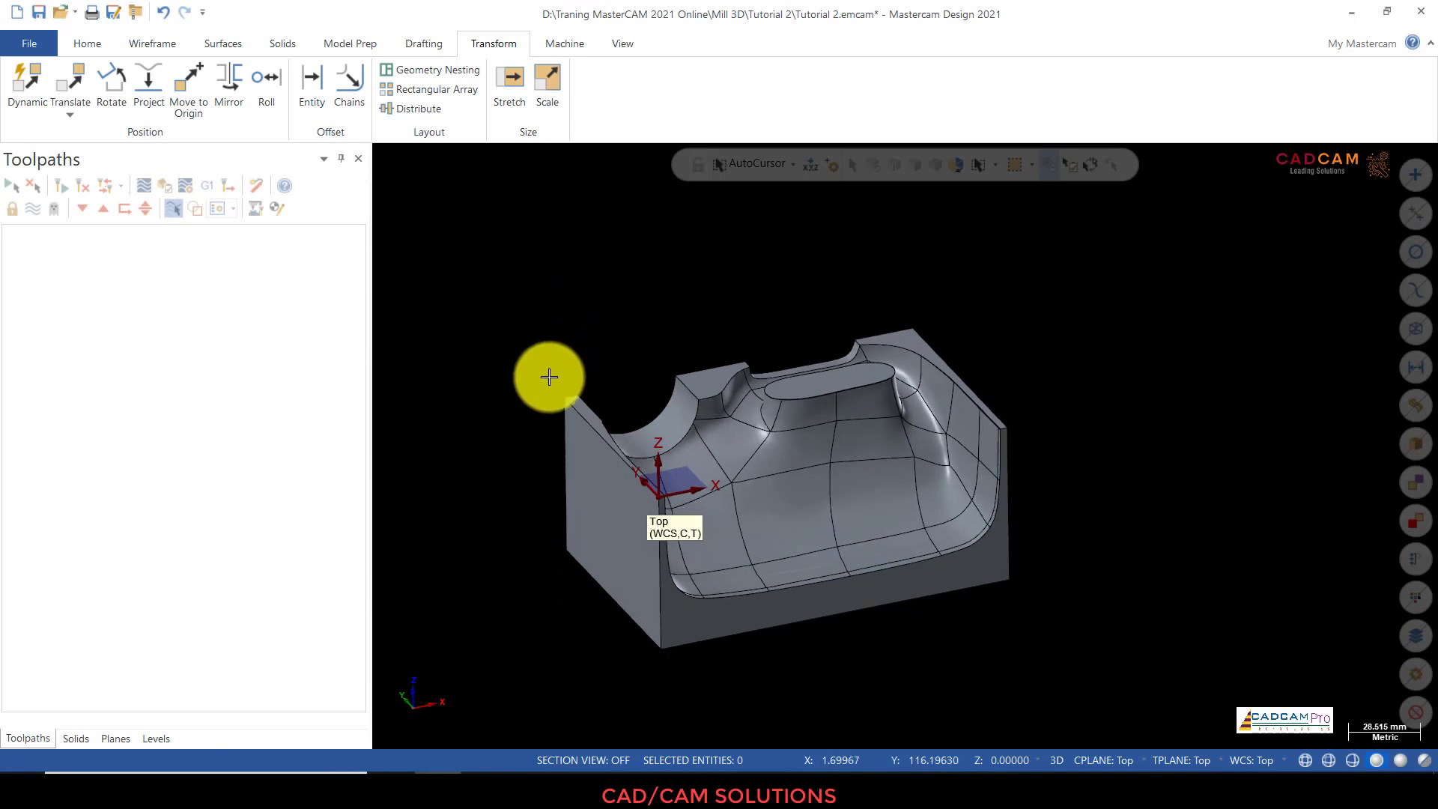
Step: Add a default mill machine definition to the part
{"action": "scroll", "coordinate": [549, 379], "scroll_direction": "up", "scroll_amount": 1}
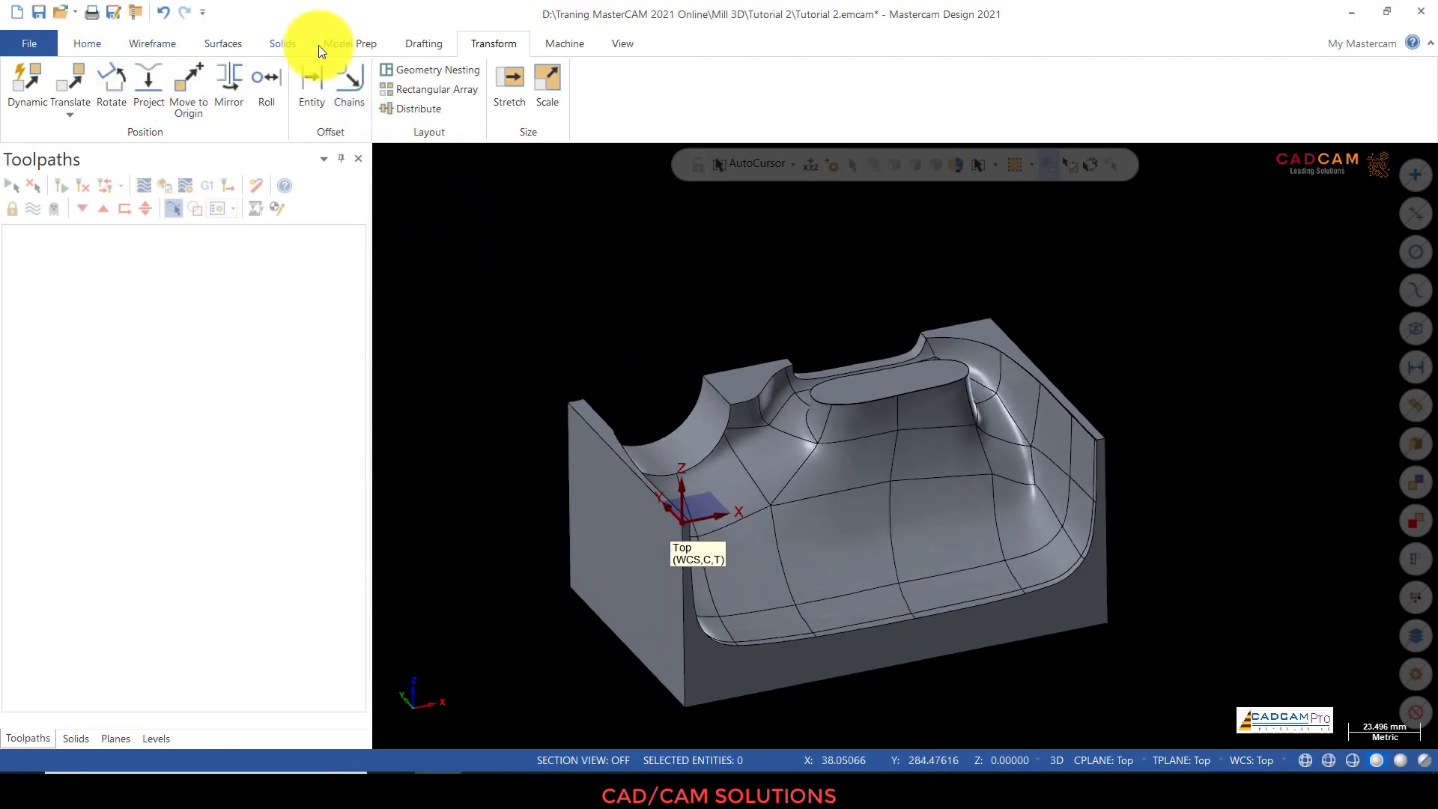
{"action": "left_click", "coordinate": [566, 45]}
{"action": "left_click", "coordinate": [27, 122]}
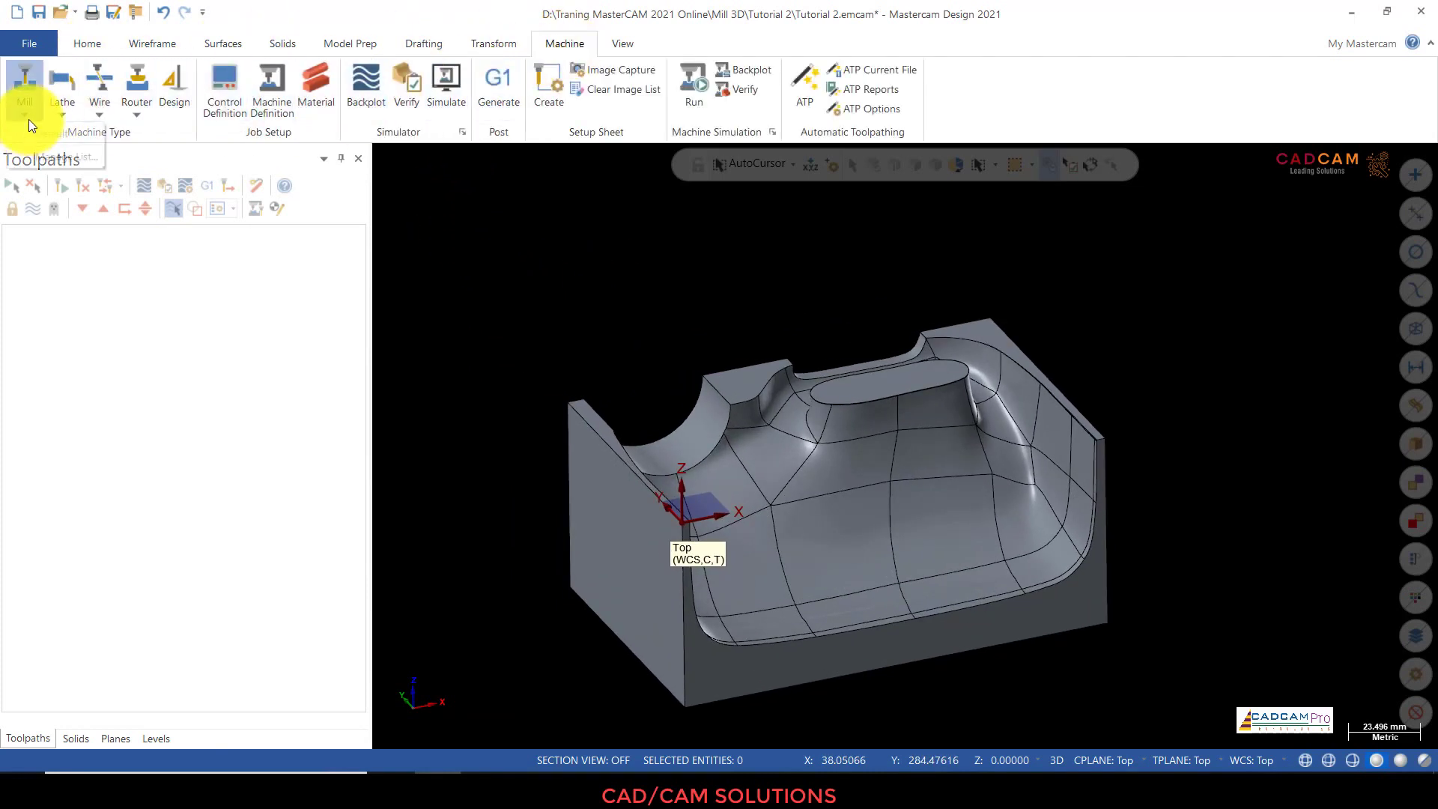
{"action": "left_click", "coordinate": [42, 137]}
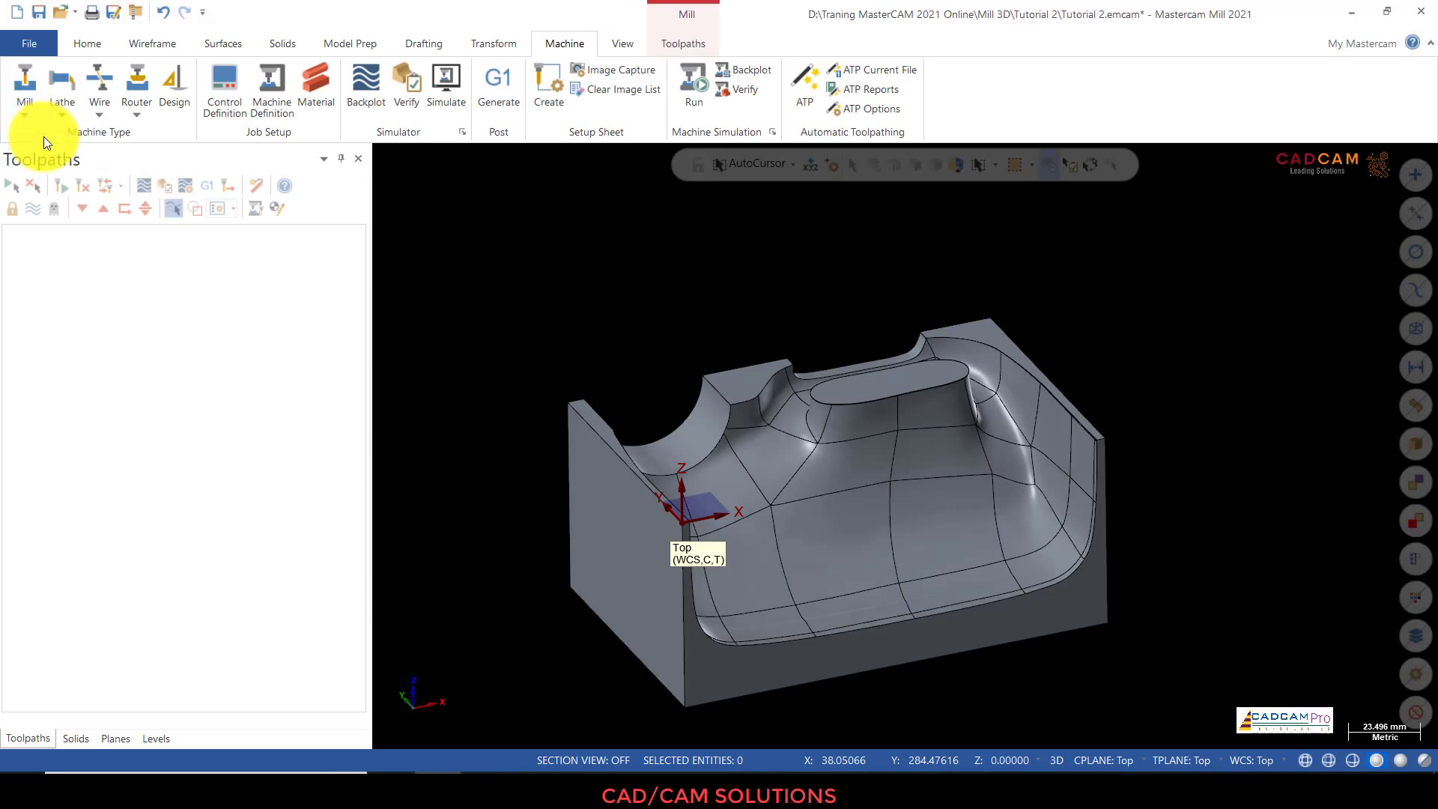
Step: Set the default program number to 1234 in the machine group's tool settings
{"action": "left_click", "coordinate": [25, 247]}
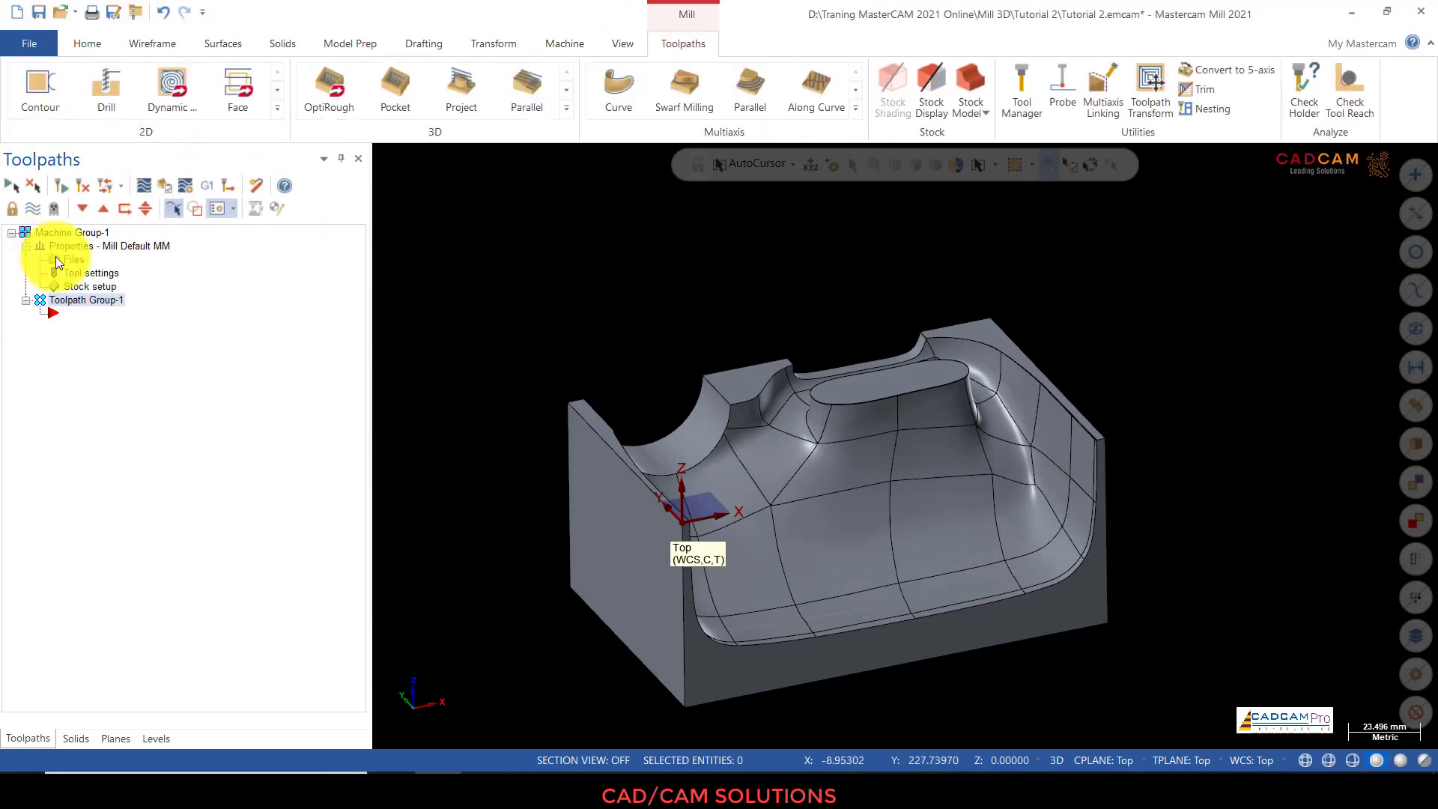
{"action": "left_click", "coordinate": [64, 260]}
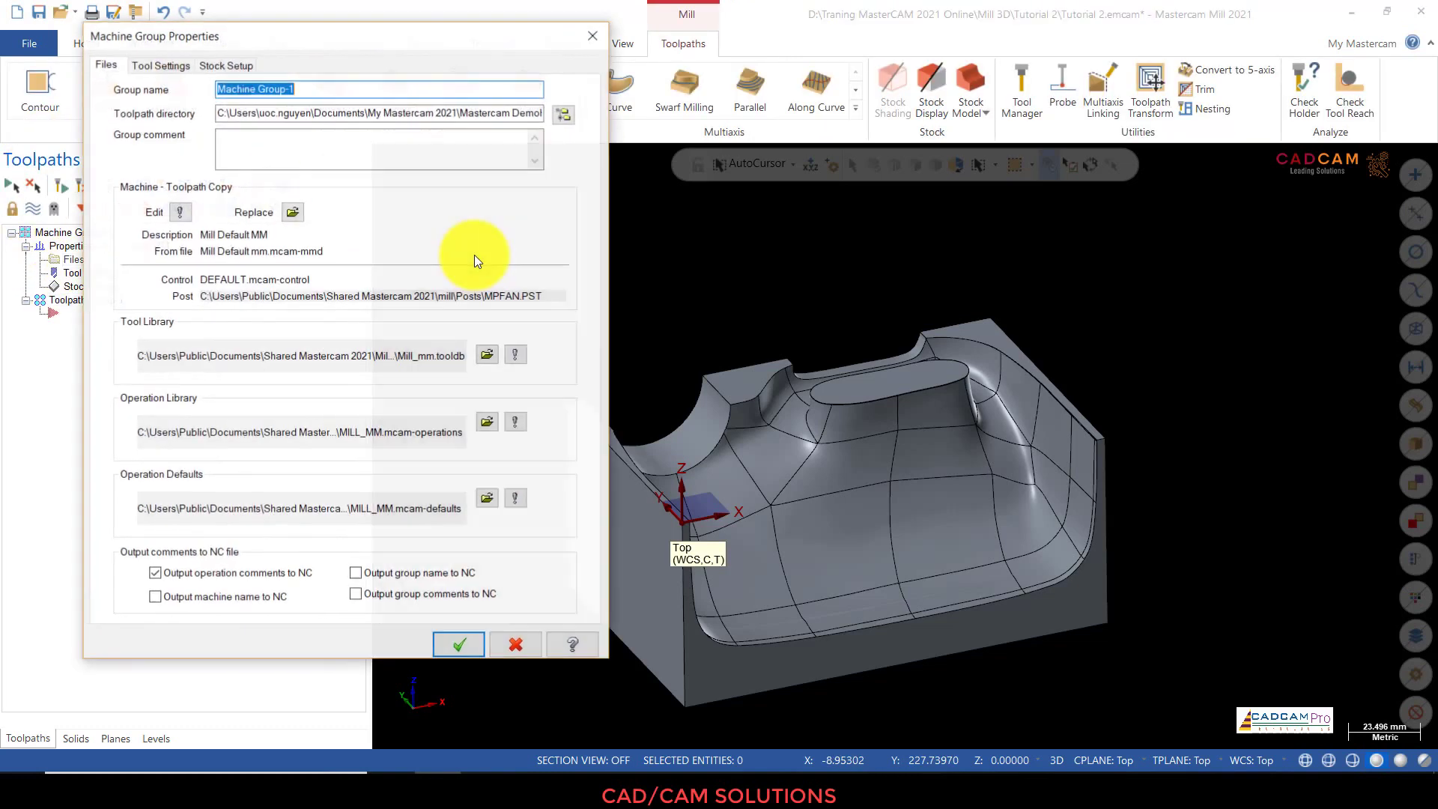
{"action": "left_click", "coordinate": [151, 65]}
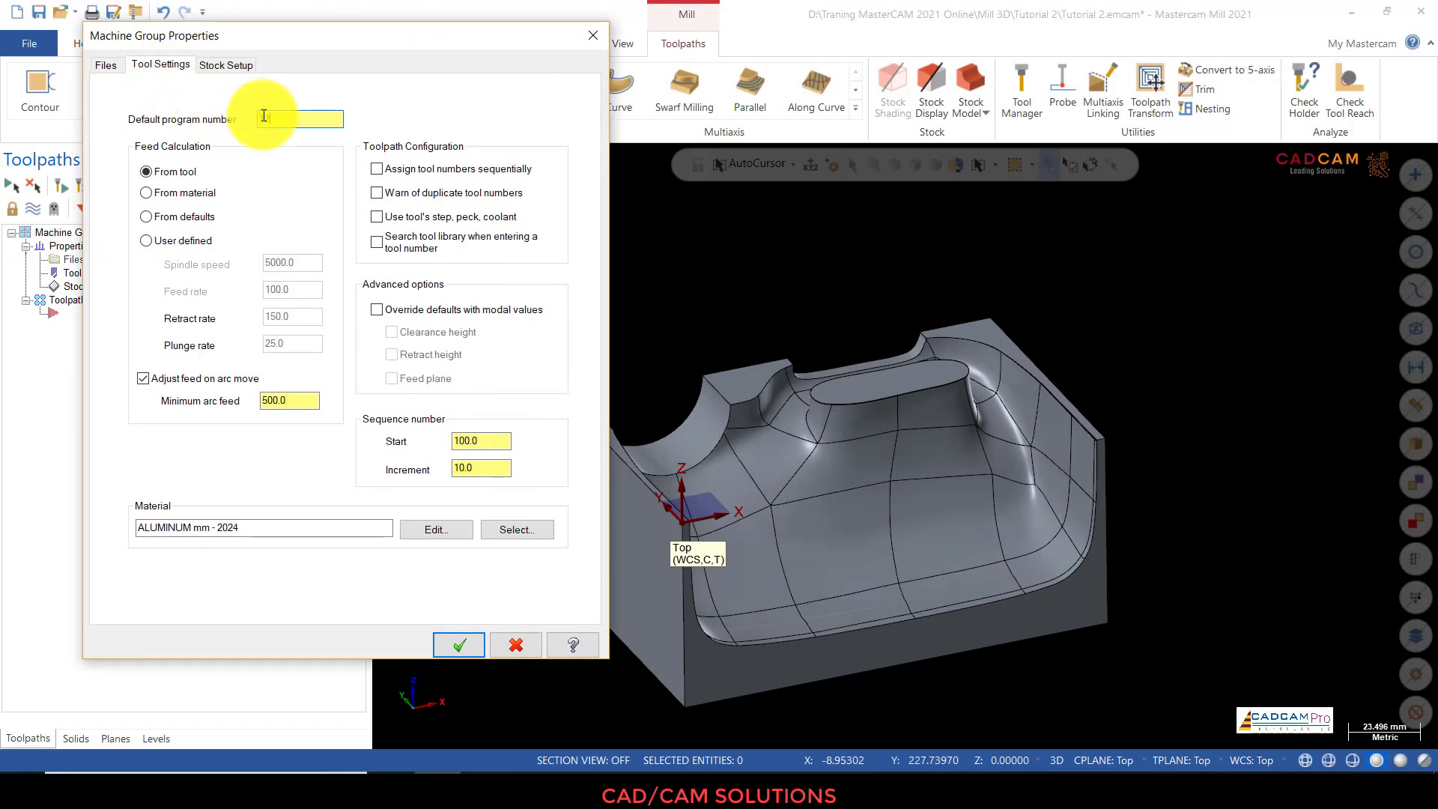
Step: Define the stock of the machine group with a rectangular bounding box around the whole solid body
{"action": "left_click", "coordinate": [224, 64]}
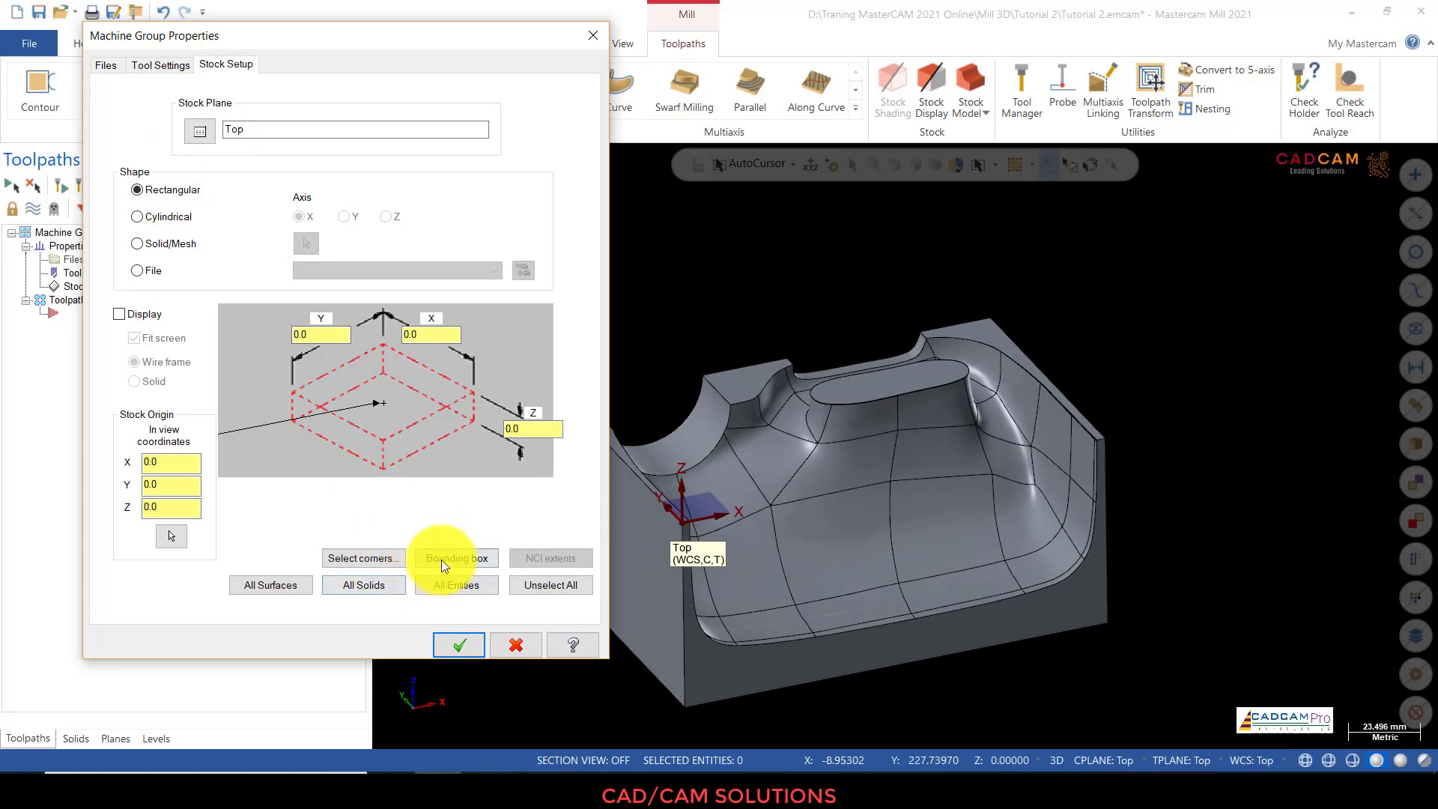
{"action": "left_click", "coordinate": [443, 562]}
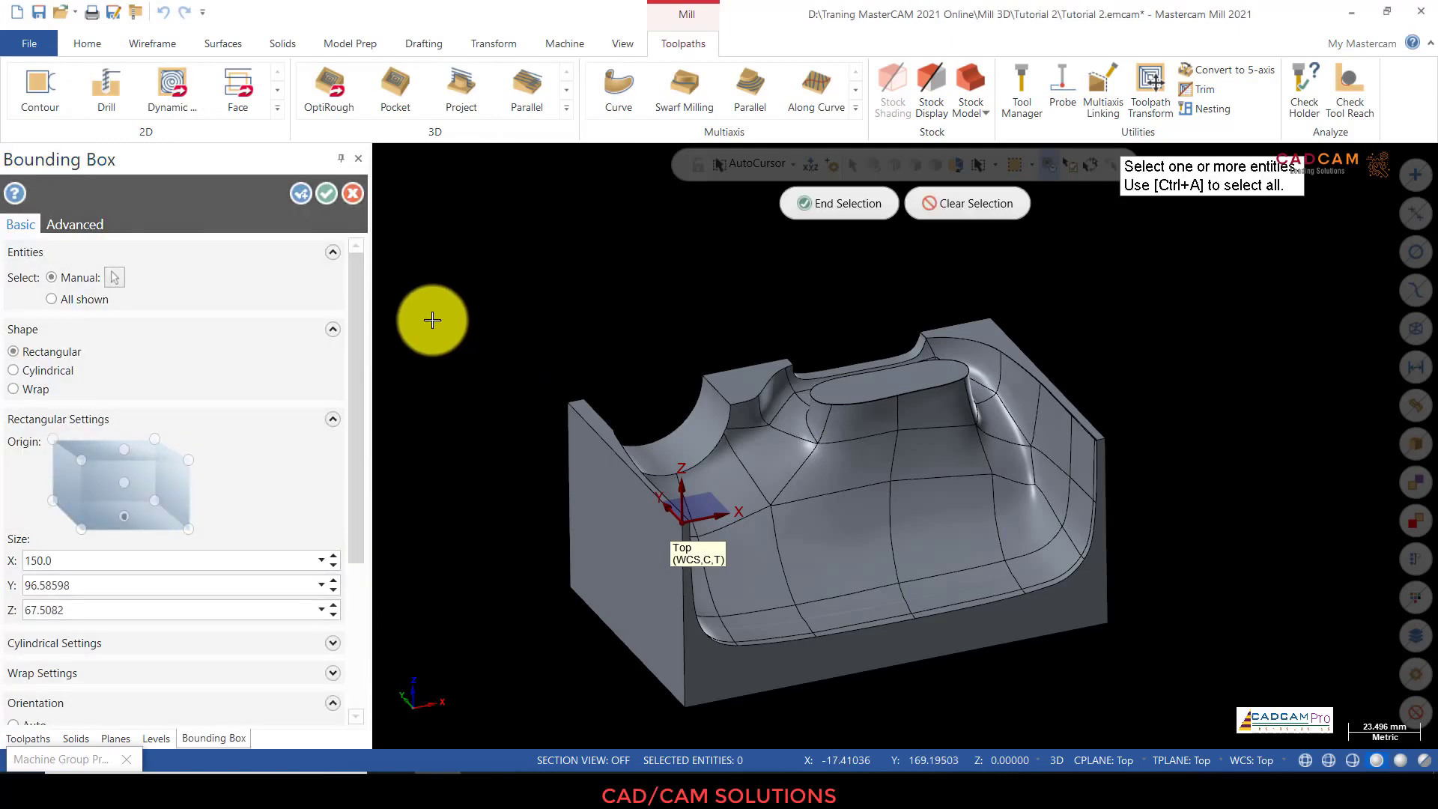
{"action": "left_click", "coordinate": [735, 446]}
{"action": "left_click", "coordinate": [841, 209]}
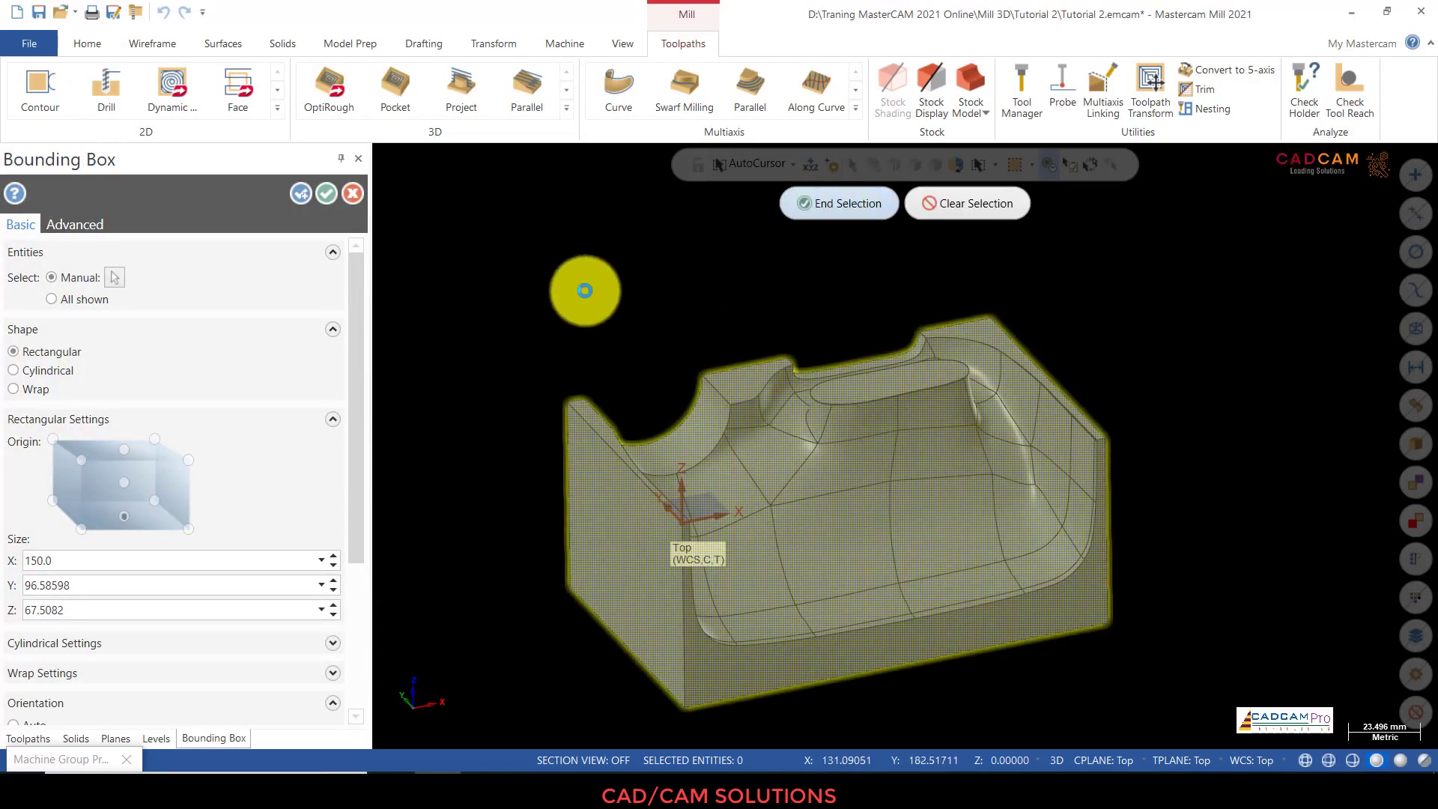
Step: Enable Lines and arcs as the created geometry of the bounding box and accept the box
{"action": "scroll", "coordinate": [352, 285], "scroll_direction": "down", "scroll_amount": 1}
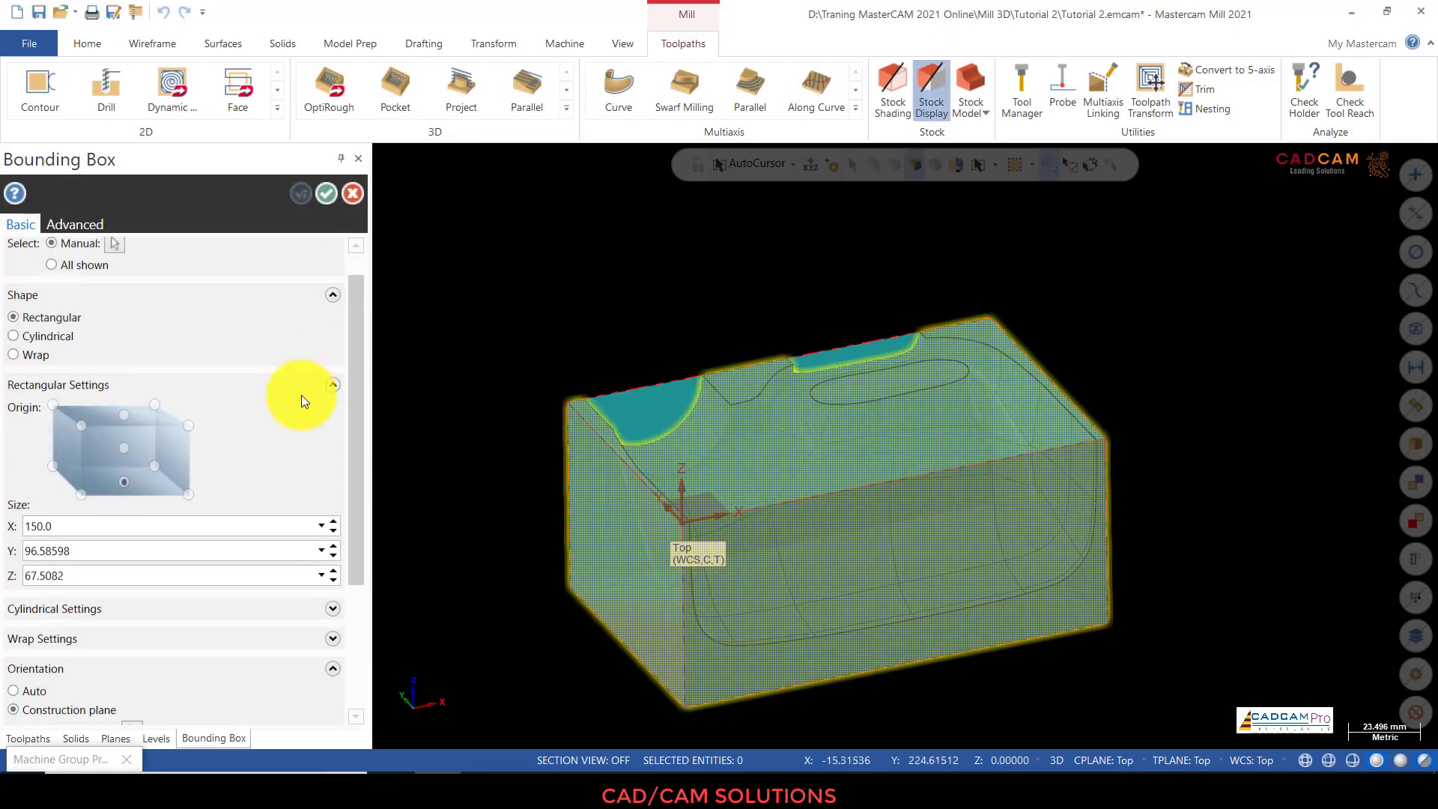
{"action": "double_click", "coordinate": [56, 526]}
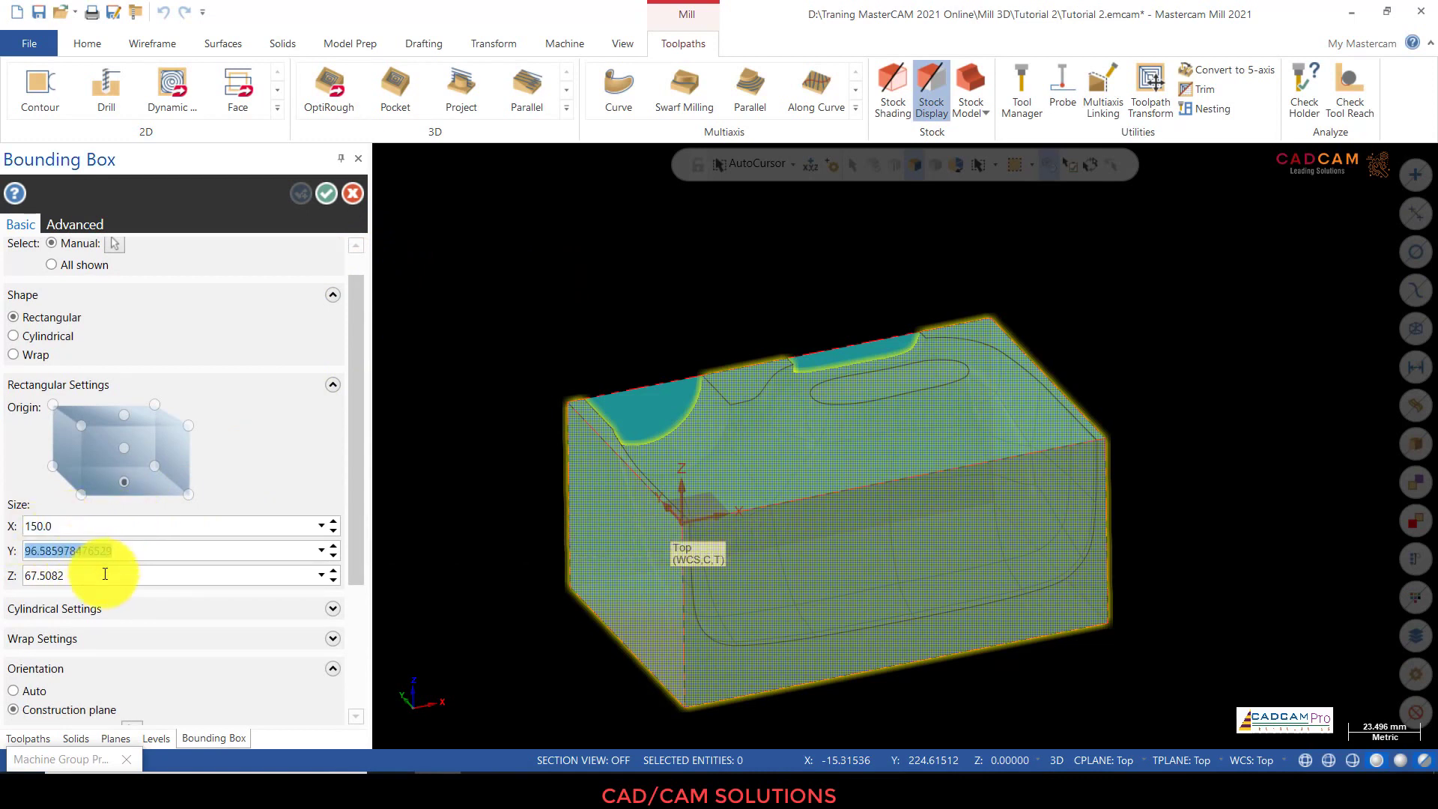
{"action": "key", "text": "Tab"}
{"action": "left_click_drag", "start_coordinate": [359, 479], "coordinate": [361, 608]}
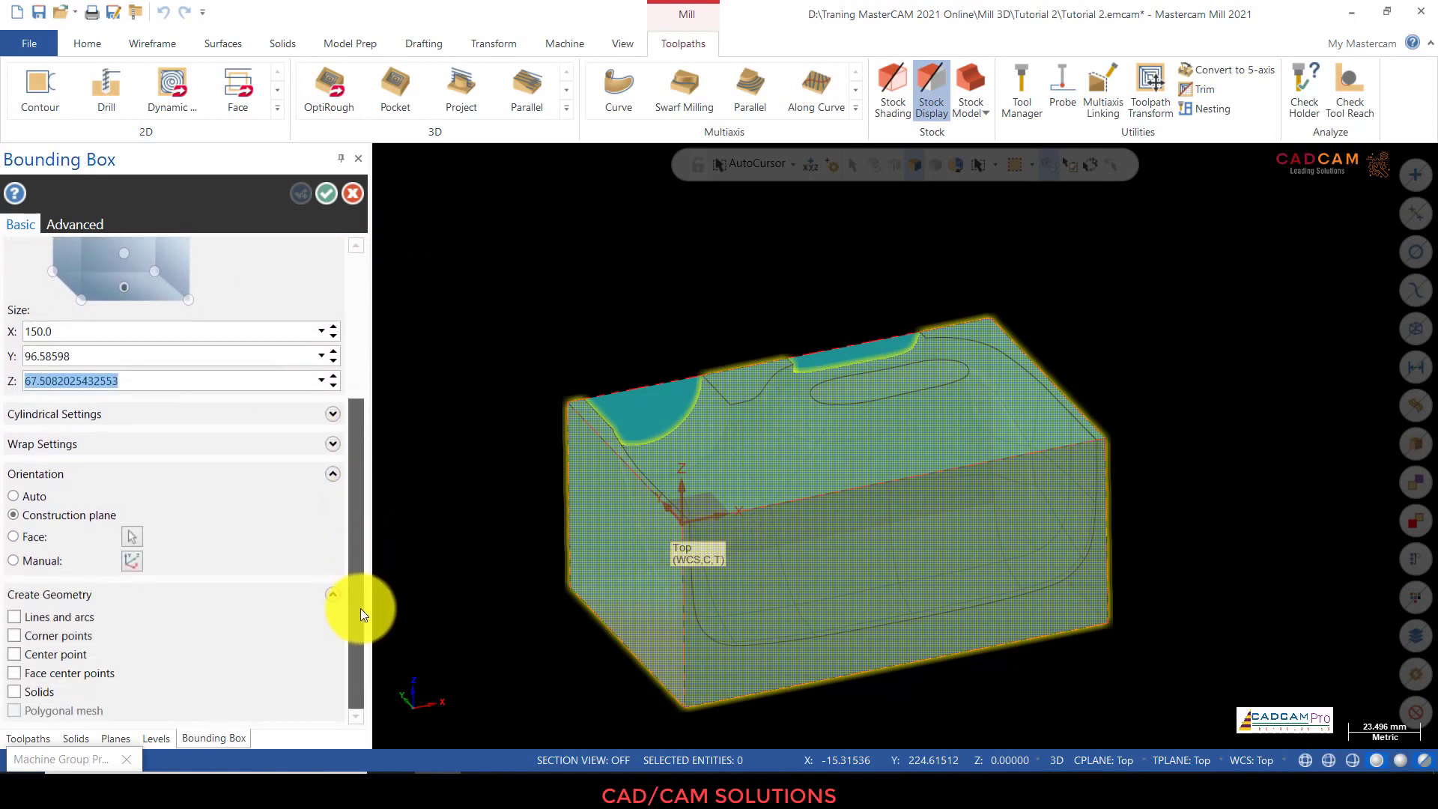
{"action": "left_click", "coordinate": [19, 616]}
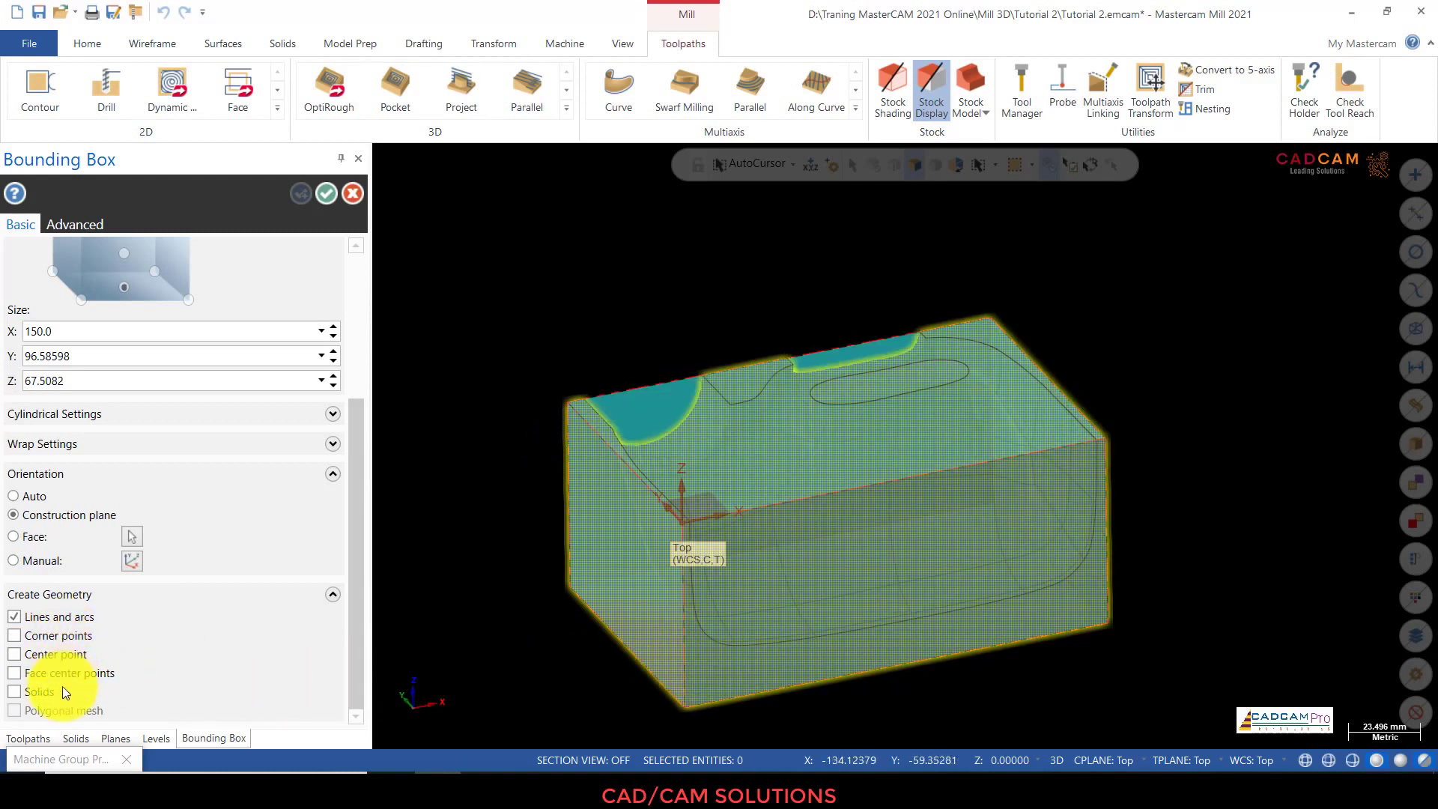
{"action": "left_click", "coordinate": [334, 200]}
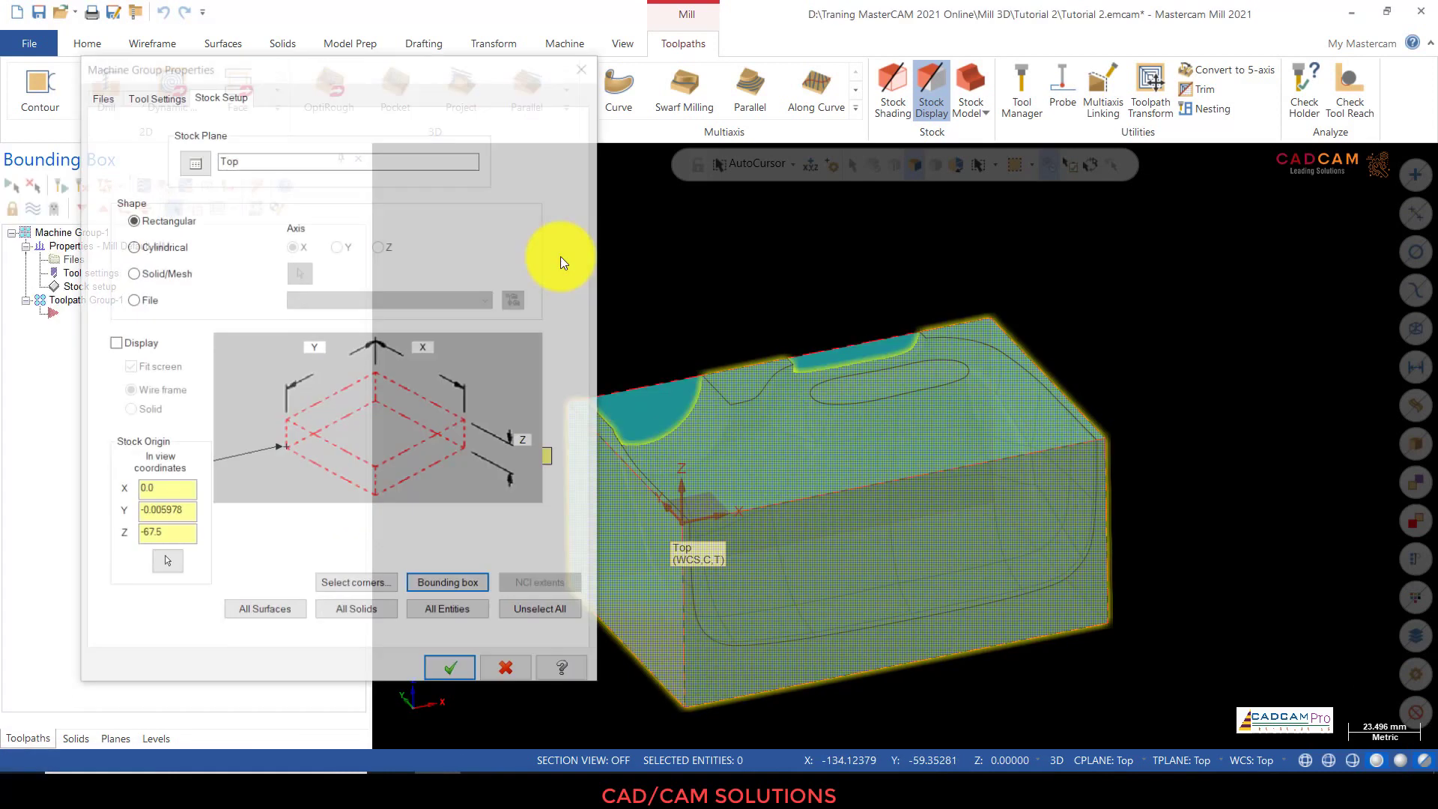
Step: Accept the machine group's stock setup and turn off the stock display
{"action": "left_click", "coordinate": [472, 645]}
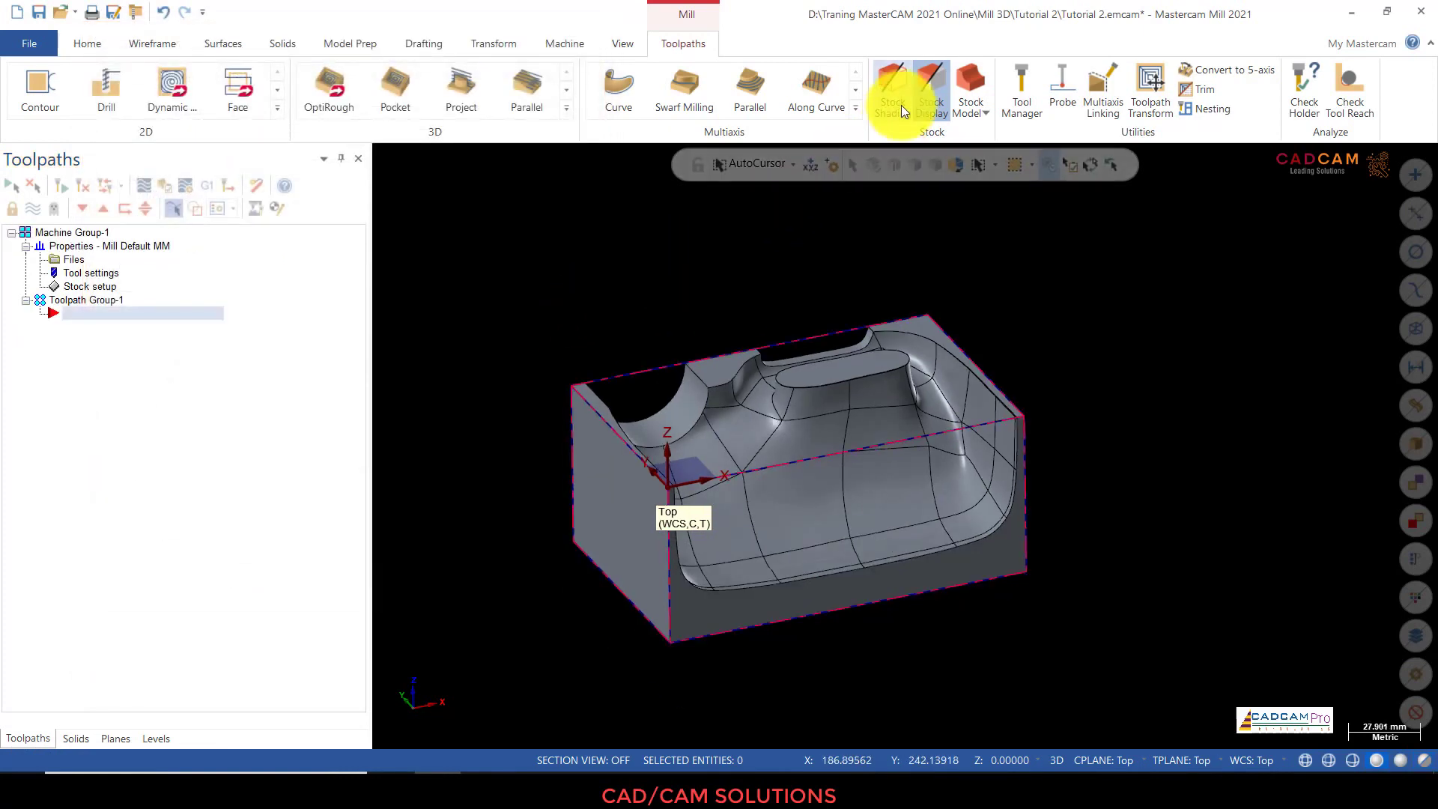
{"action": "left_click", "coordinate": [930, 93]}
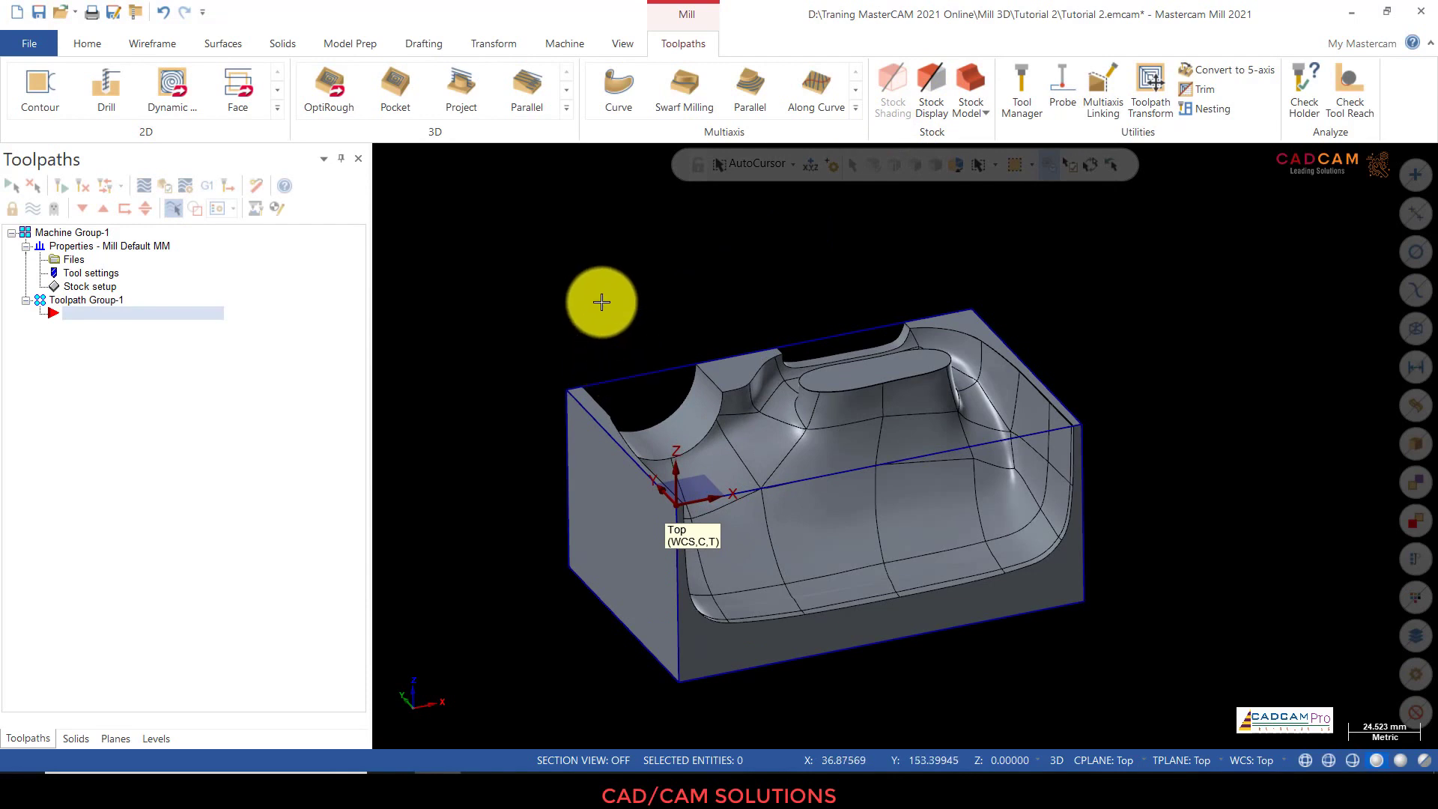
{"action": "scroll", "coordinate": [599, 297], "scroll_direction": "down", "scroll_amount": 1}
Step: Add a new level 2 and name it "curve stock"
{"action": "left_click", "coordinate": [155, 739]}
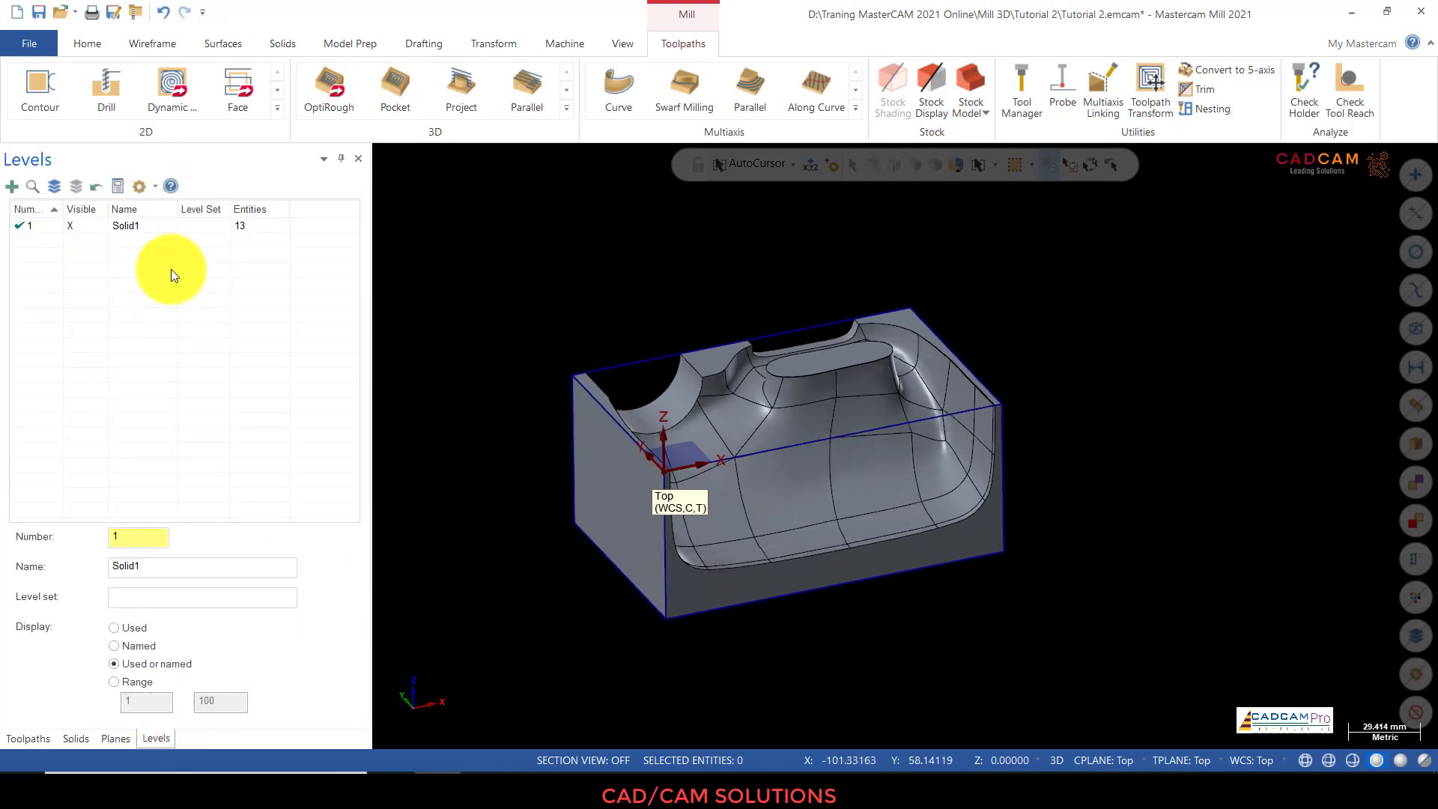
{"action": "left_click", "coordinate": [12, 187]}
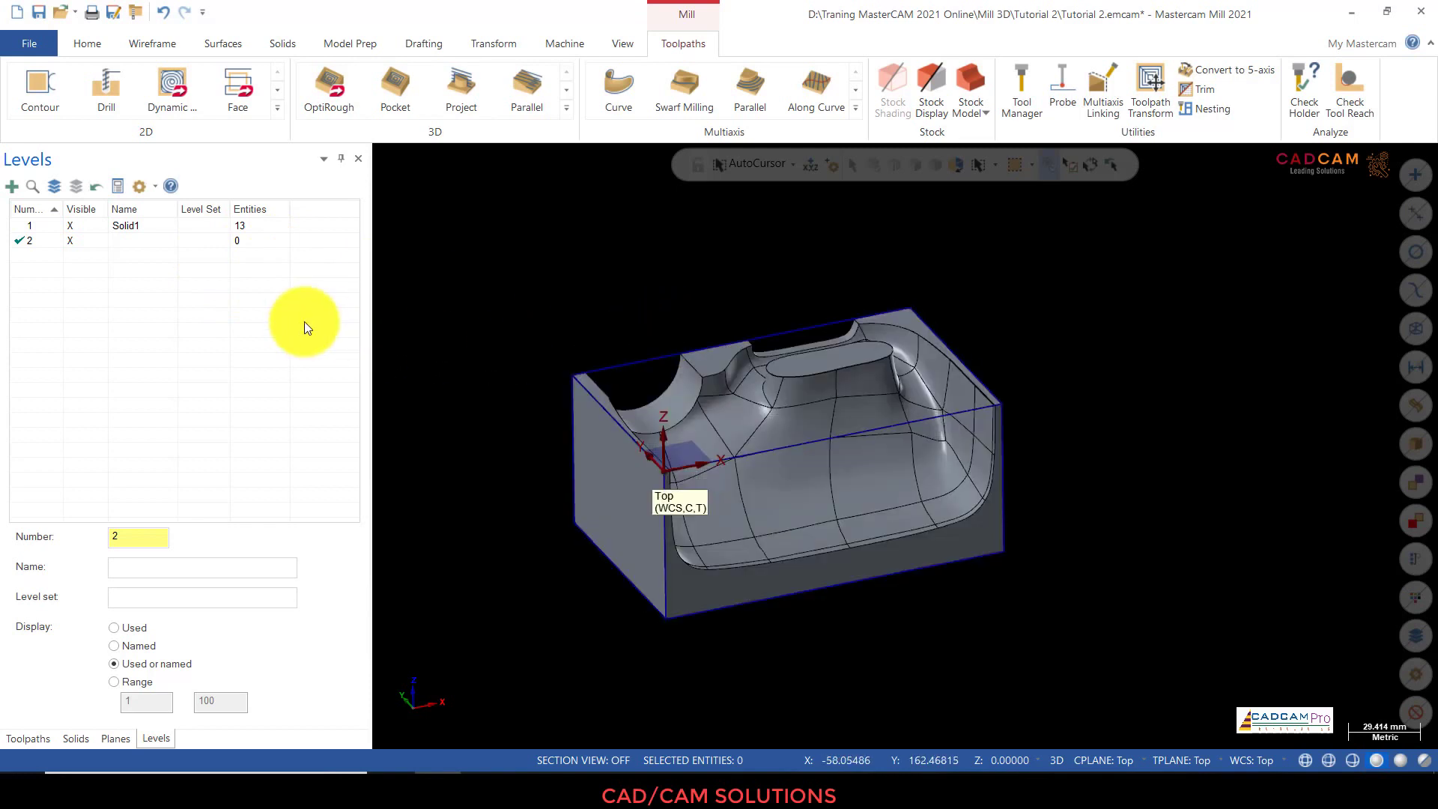
{"action": "double_click", "coordinate": [135, 241]}
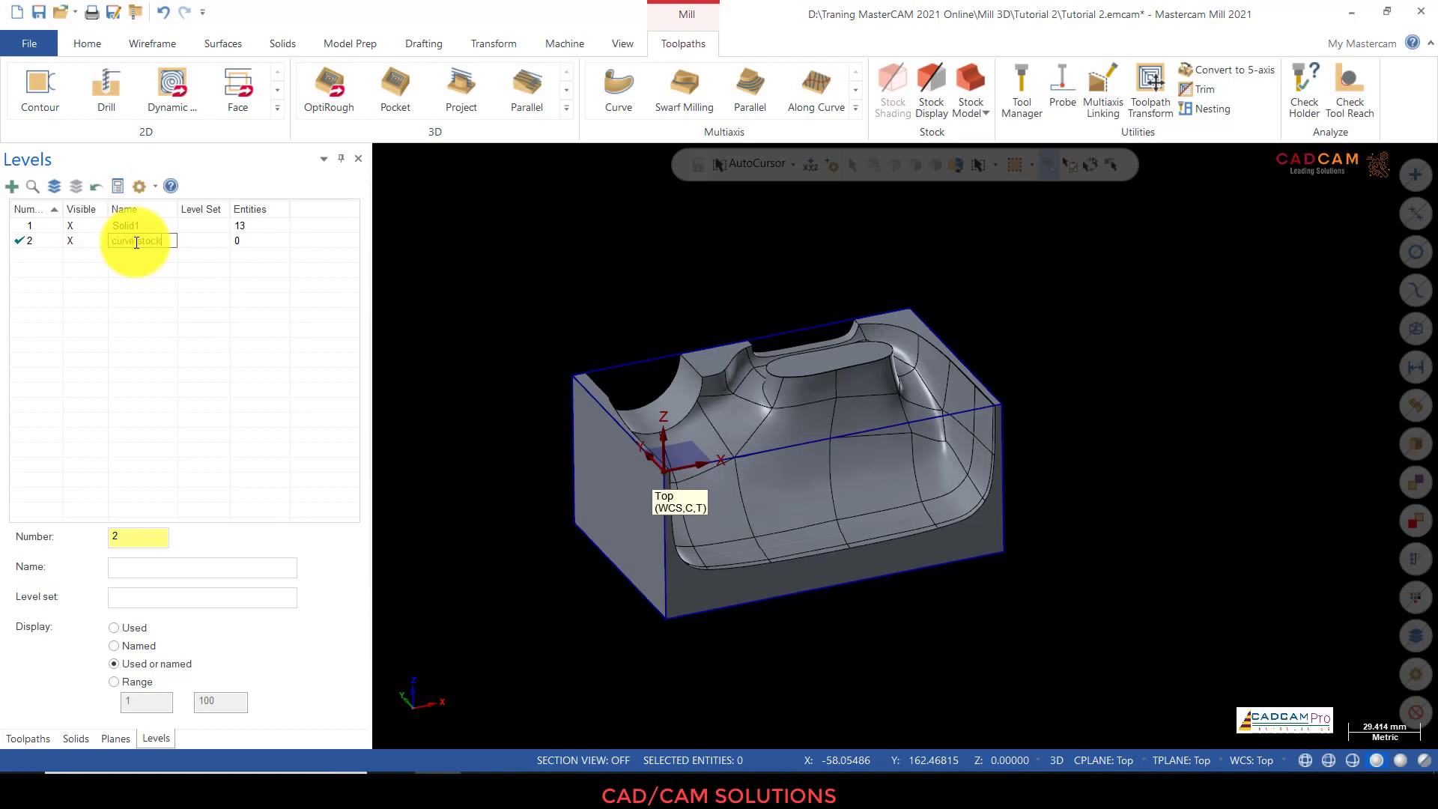
{"action": "left_click", "coordinate": [537, 264]}
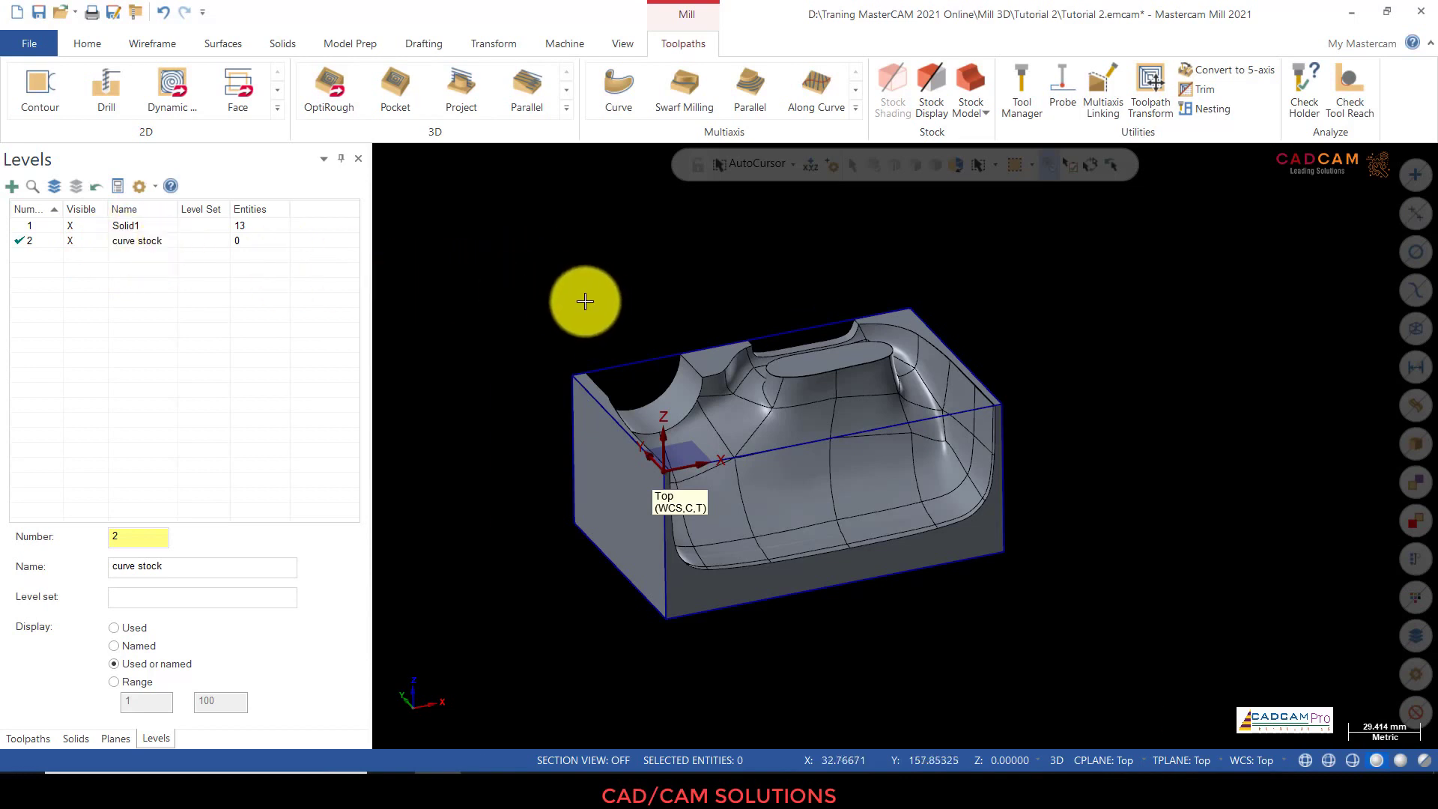
Step: Move all wireframe edges of the stock box to the active "curve stock" level
{"action": "left_click_drag", "start_coordinate": [456, 231], "coordinate": [905, 687]}
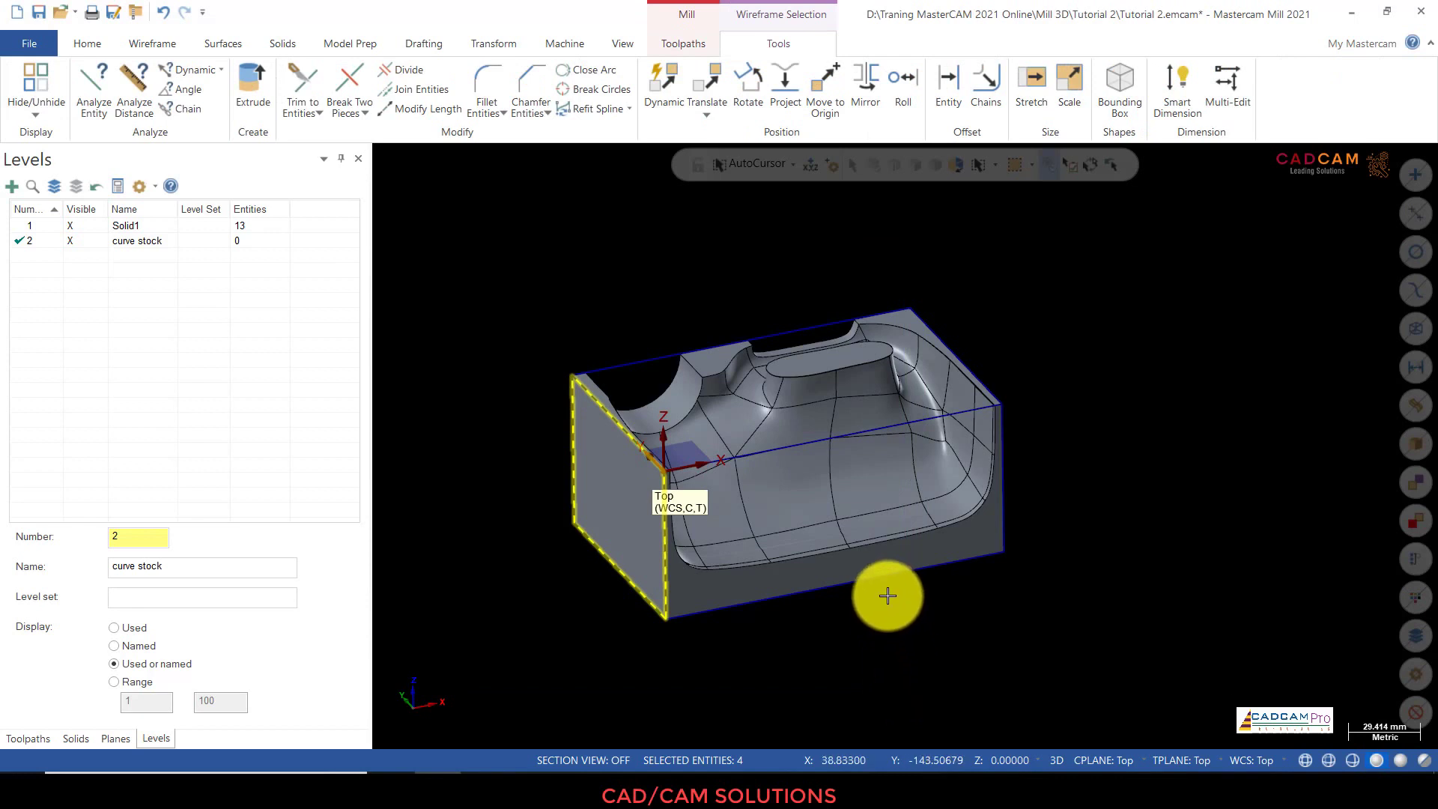
{"action": "middle_click_drag", "start_coordinate": [921, 632], "coordinate": [870, 575]}
{"action": "left_click_drag", "start_coordinate": [434, 468], "coordinate": [1075, 644]}
{"action": "middle_click_drag", "start_coordinate": [1094, 489], "coordinate": [925, 433]}
{"action": "left_click_drag", "start_coordinate": [524, 257], "coordinate": [1135, 479]}
{"action": "left_click_drag", "start_coordinate": [910, 272], "coordinate": [1130, 631]}
{"action": "middle_click_drag", "start_coordinate": [1143, 540], "coordinate": [1179, 569]}
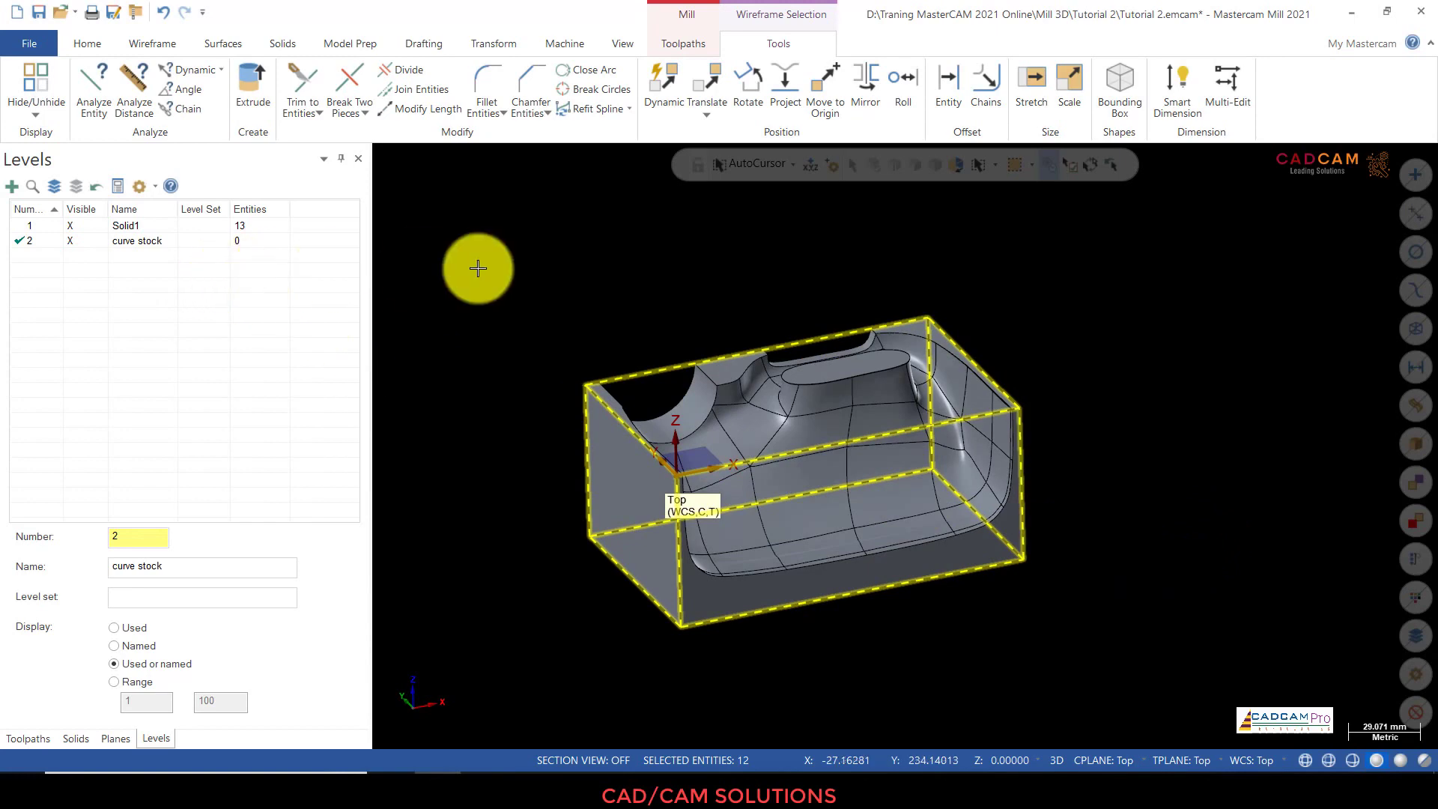
{"action": "right_click", "coordinate": [610, 268]}
{"action": "left_click", "coordinate": [790, 245]}
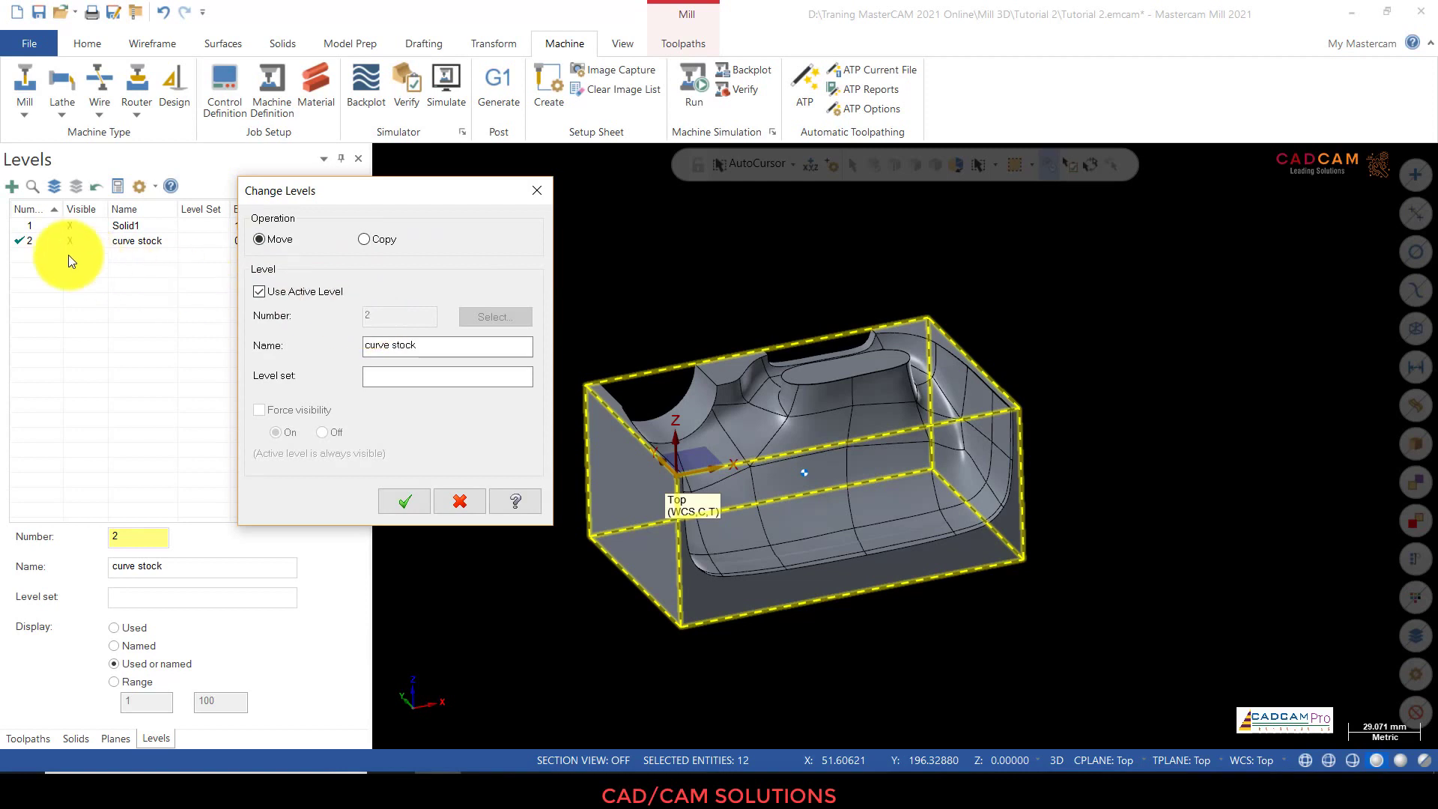
{"action": "left_click", "coordinate": [419, 509]}
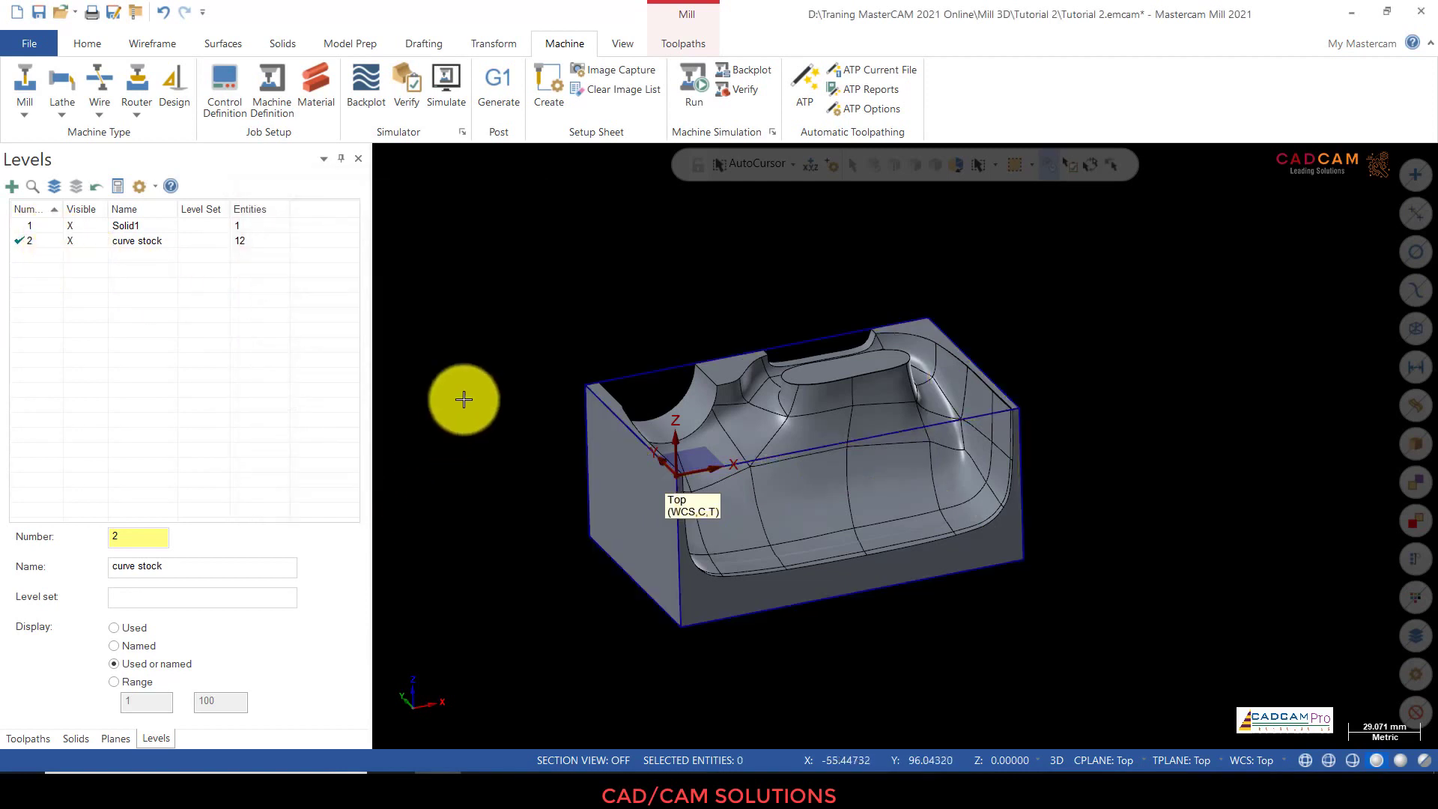
Step: Make level 1 "Solid1" the active level and hide the "curve stock" level
{"action": "left_click", "coordinate": [25, 227]}
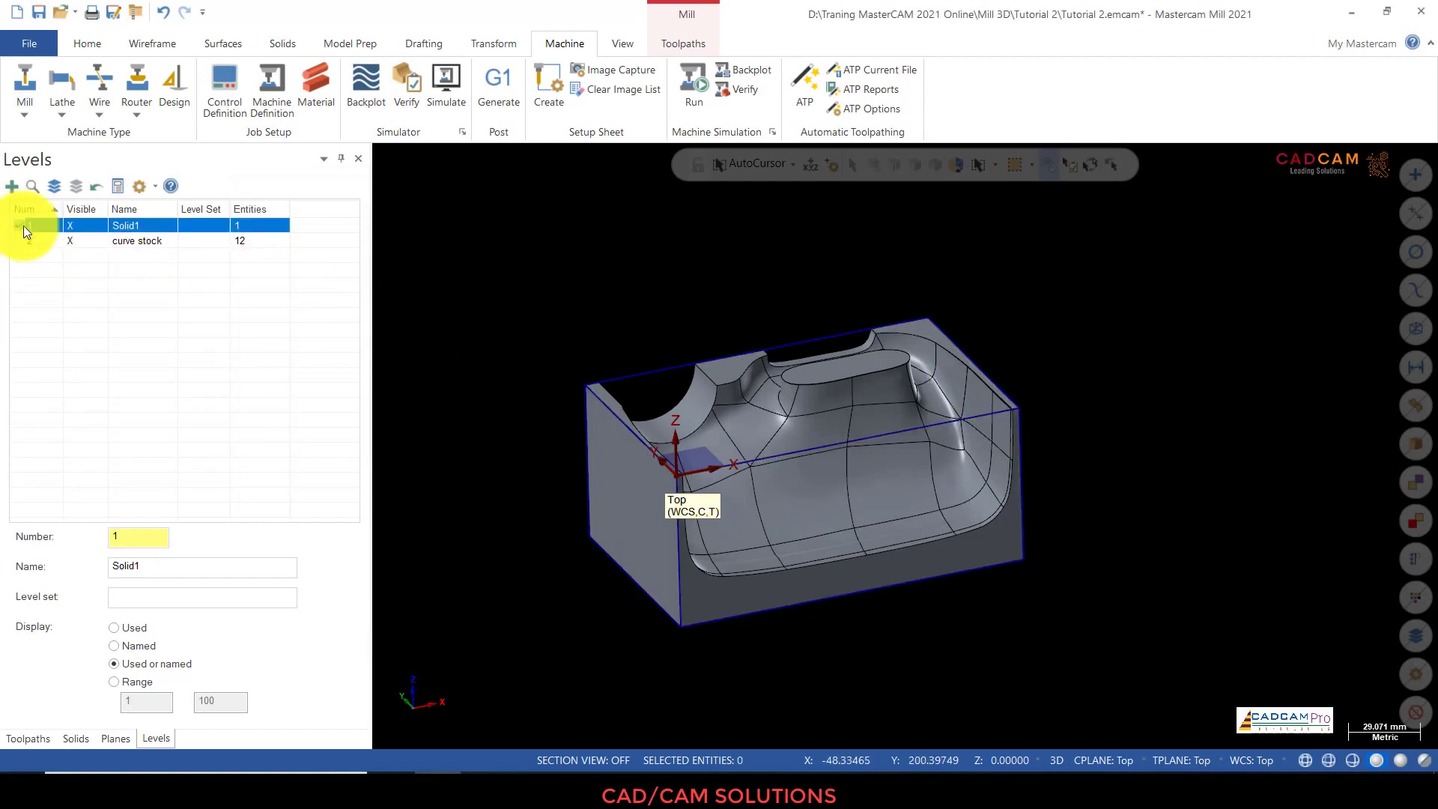
{"action": "left_click", "coordinate": [82, 242]}
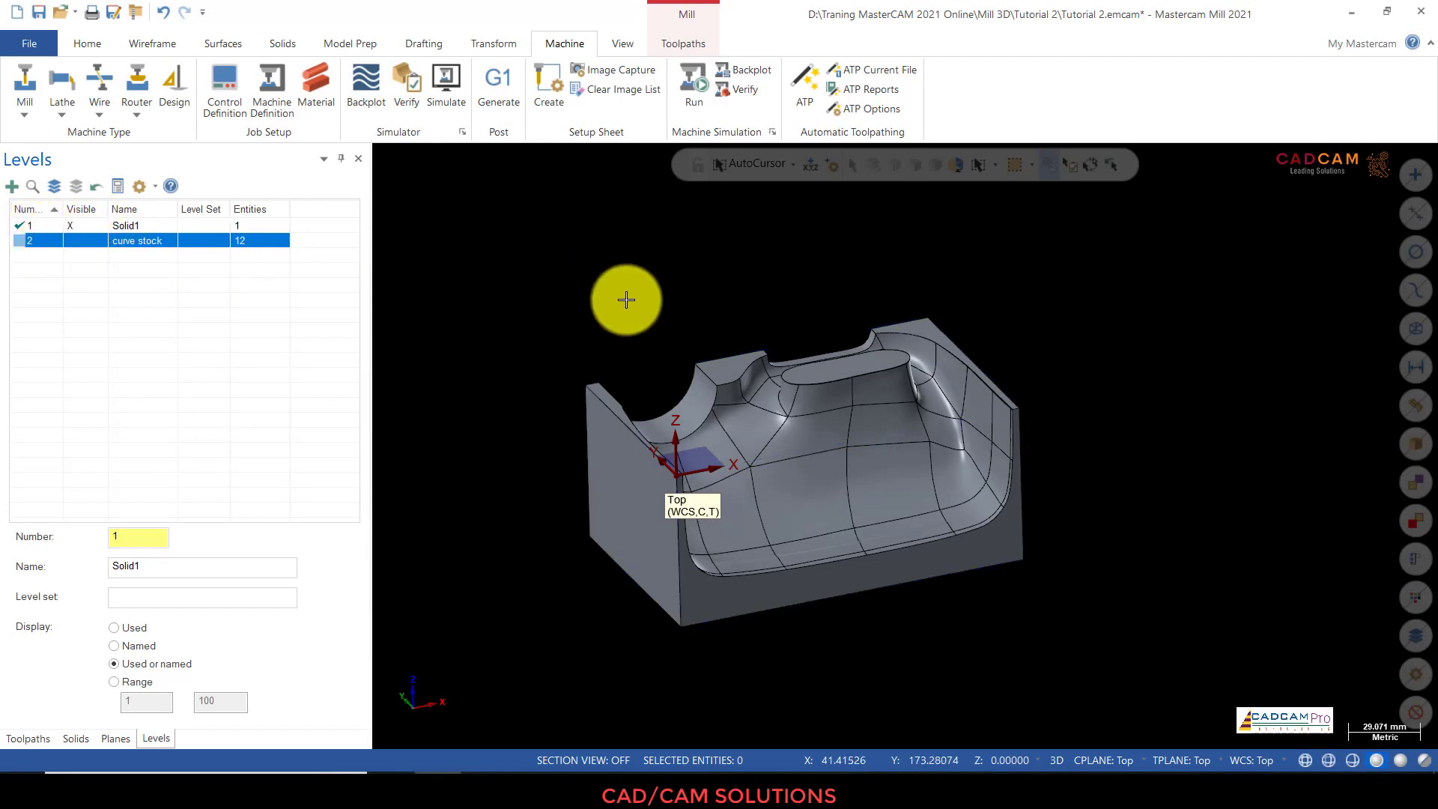
{"action": "scroll", "coordinate": [670, 315], "scroll_direction": "up", "scroll_amount": 2}
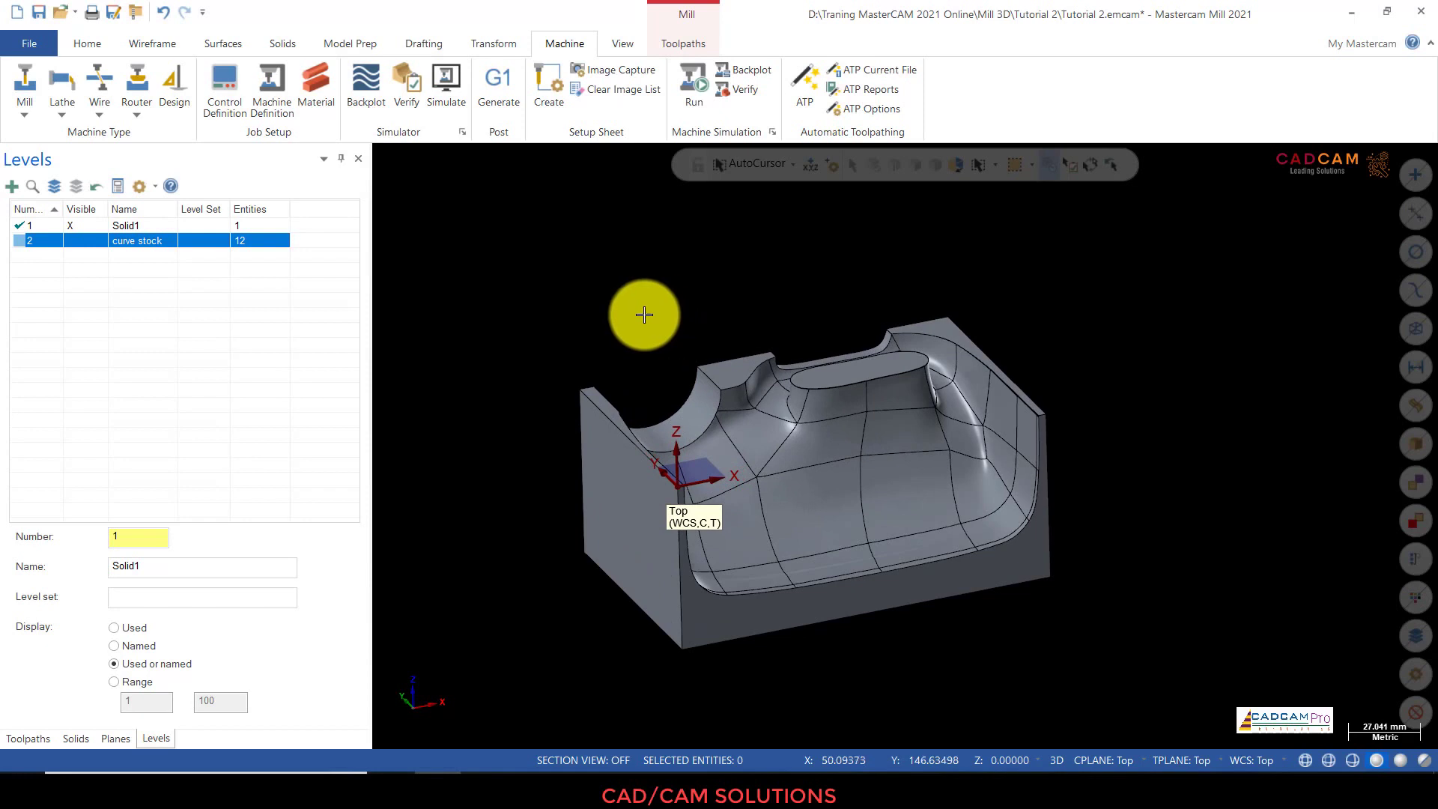
{"action": "mouse_move", "coordinate": [616, 308]}
{"action": "middle_mouse_down"}
{"action": "mouse_move", "coordinate": [616, 337]}
{"action": "mouse_move", "coordinate": [618, 325]}
{"action": "middle_mouse_up"}
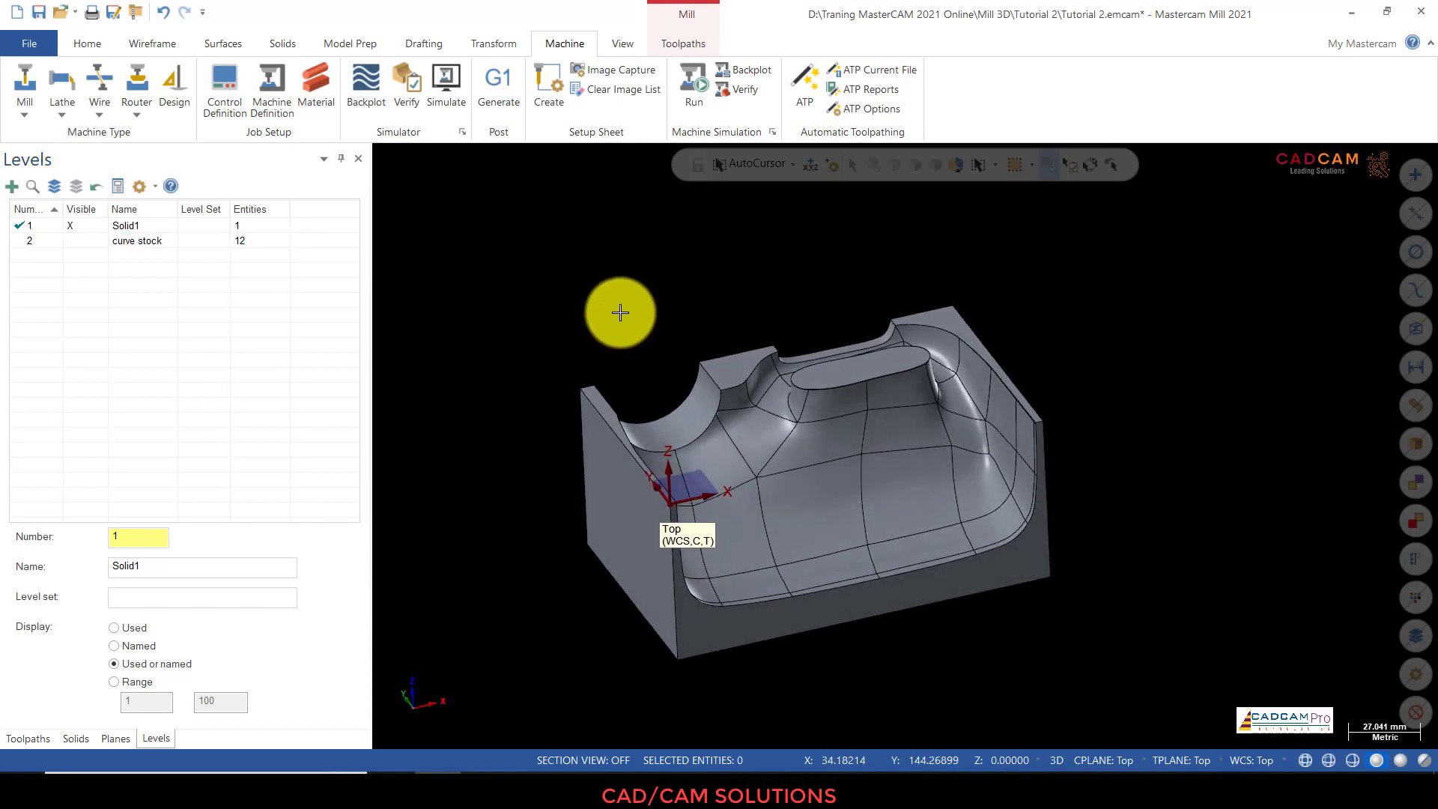
Step: Start a 3D surface rough Pocket toolpath and window-select the cavity faces from the Front view as drive geometry
{"action": "left_click", "coordinate": [678, 39]}
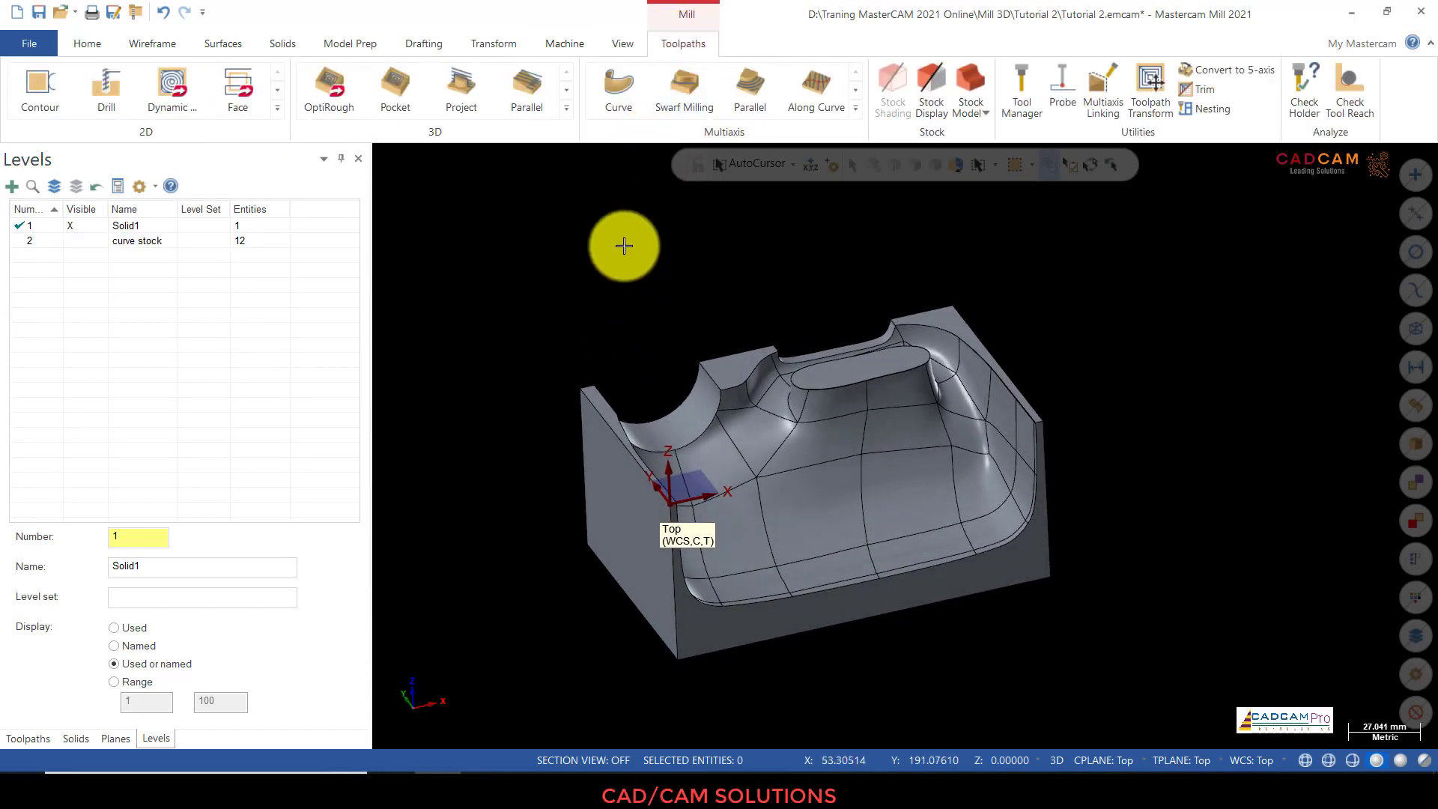
{"action": "left_click", "coordinate": [30, 739]}
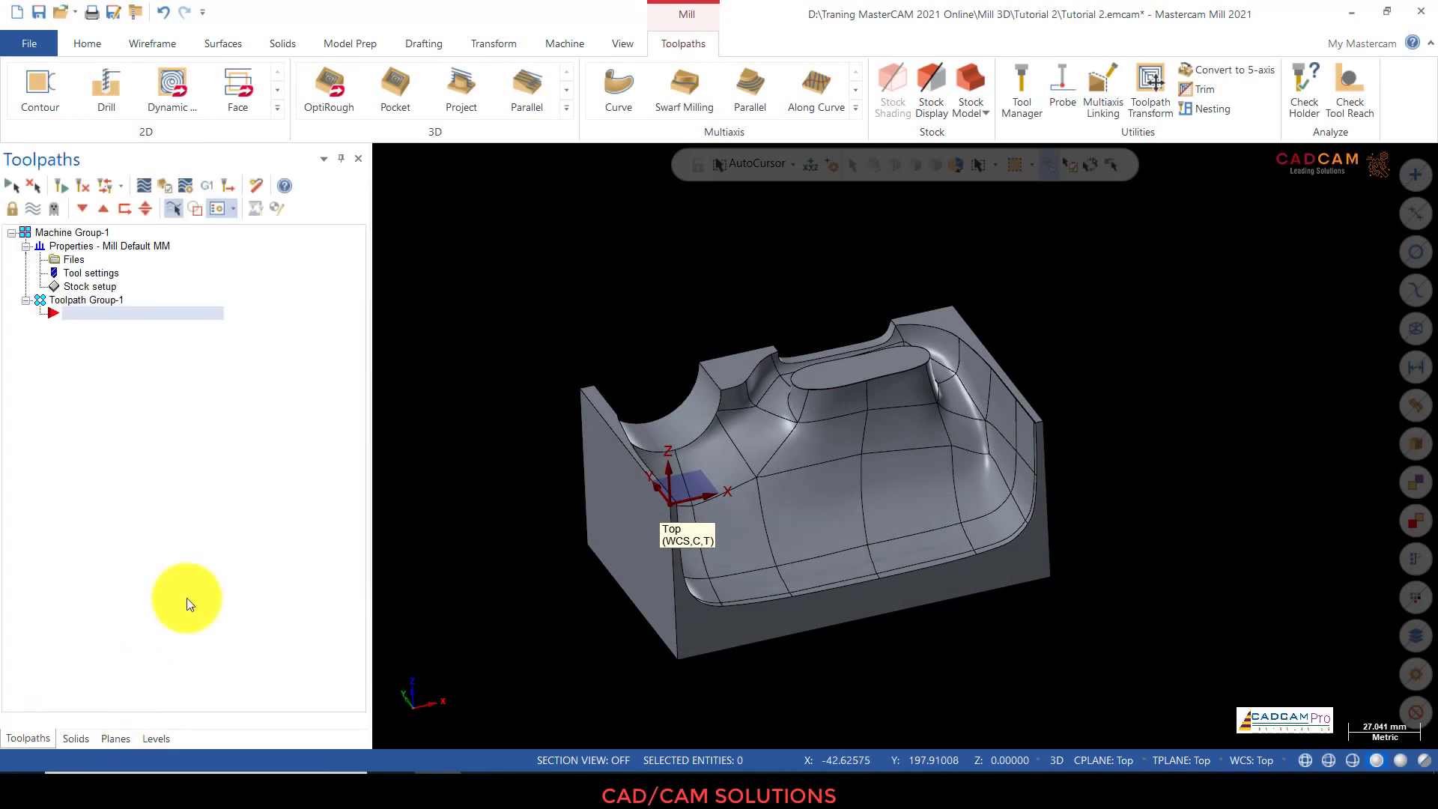
{"action": "left_click", "coordinate": [402, 113]}
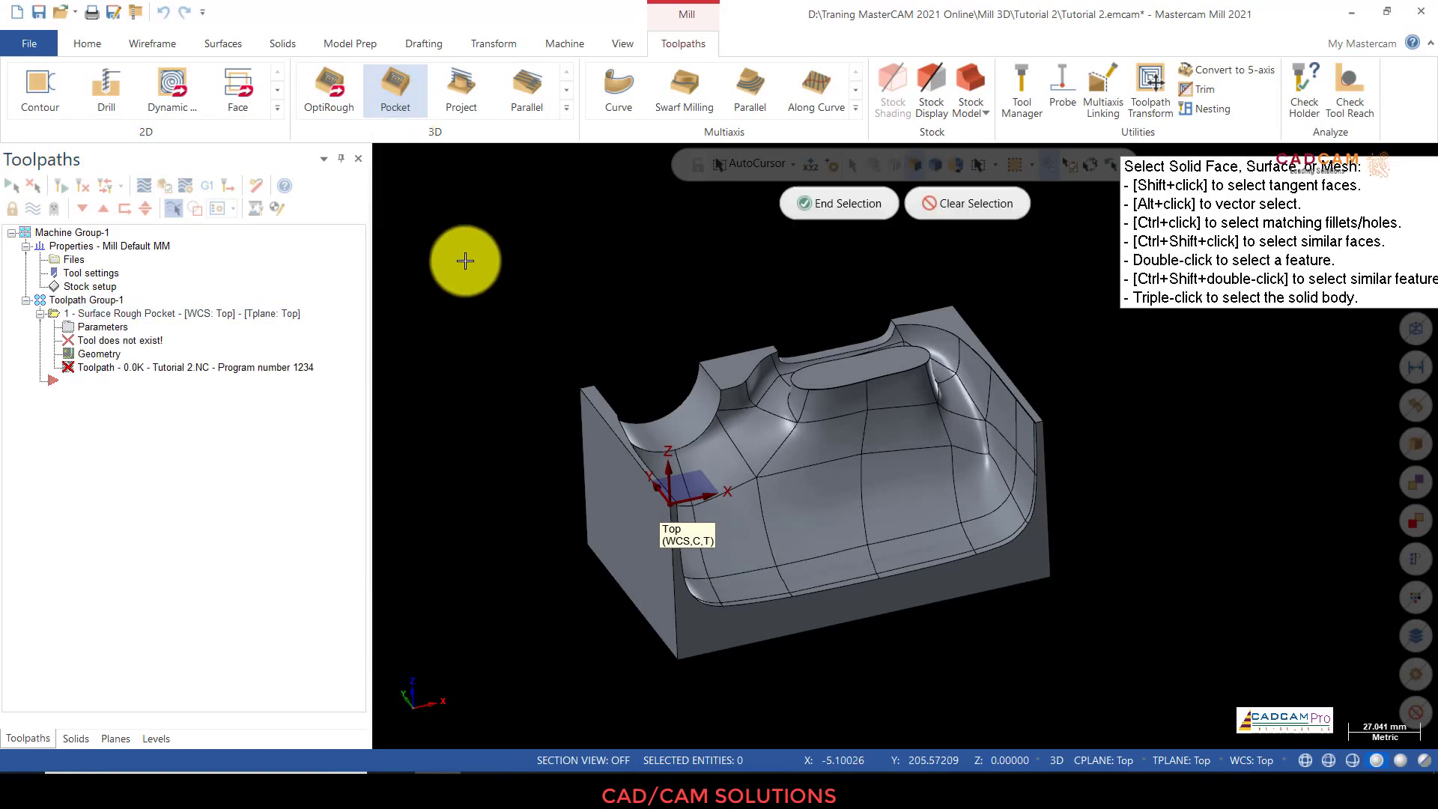
{"action": "scroll", "coordinate": [491, 263], "scroll_direction": "down", "scroll_amount": 1}
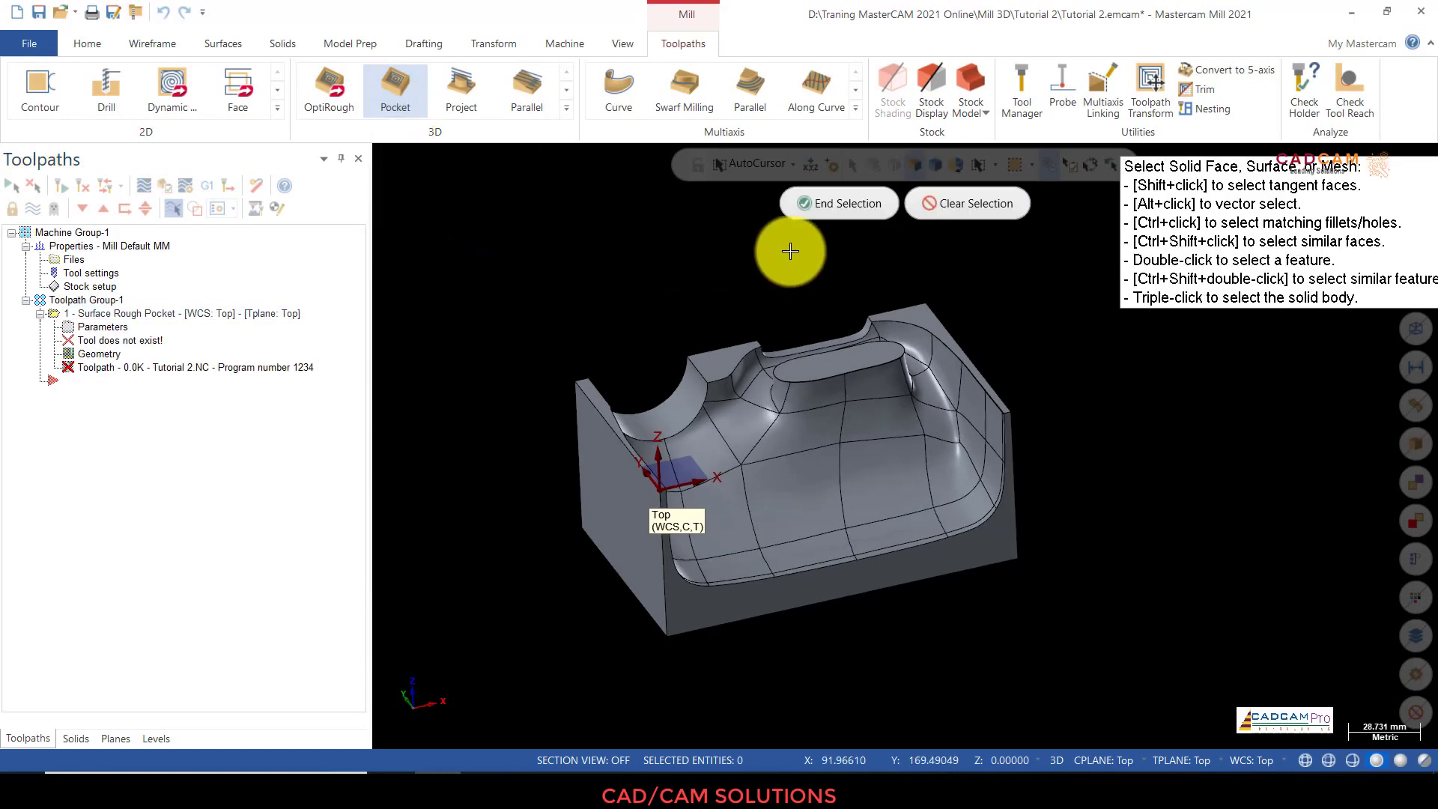
{"action": "middle_click_drag", "start_coordinate": [1048, 303], "coordinate": [1049, 335]}
{"action": "right_click", "coordinate": [1047, 324]}
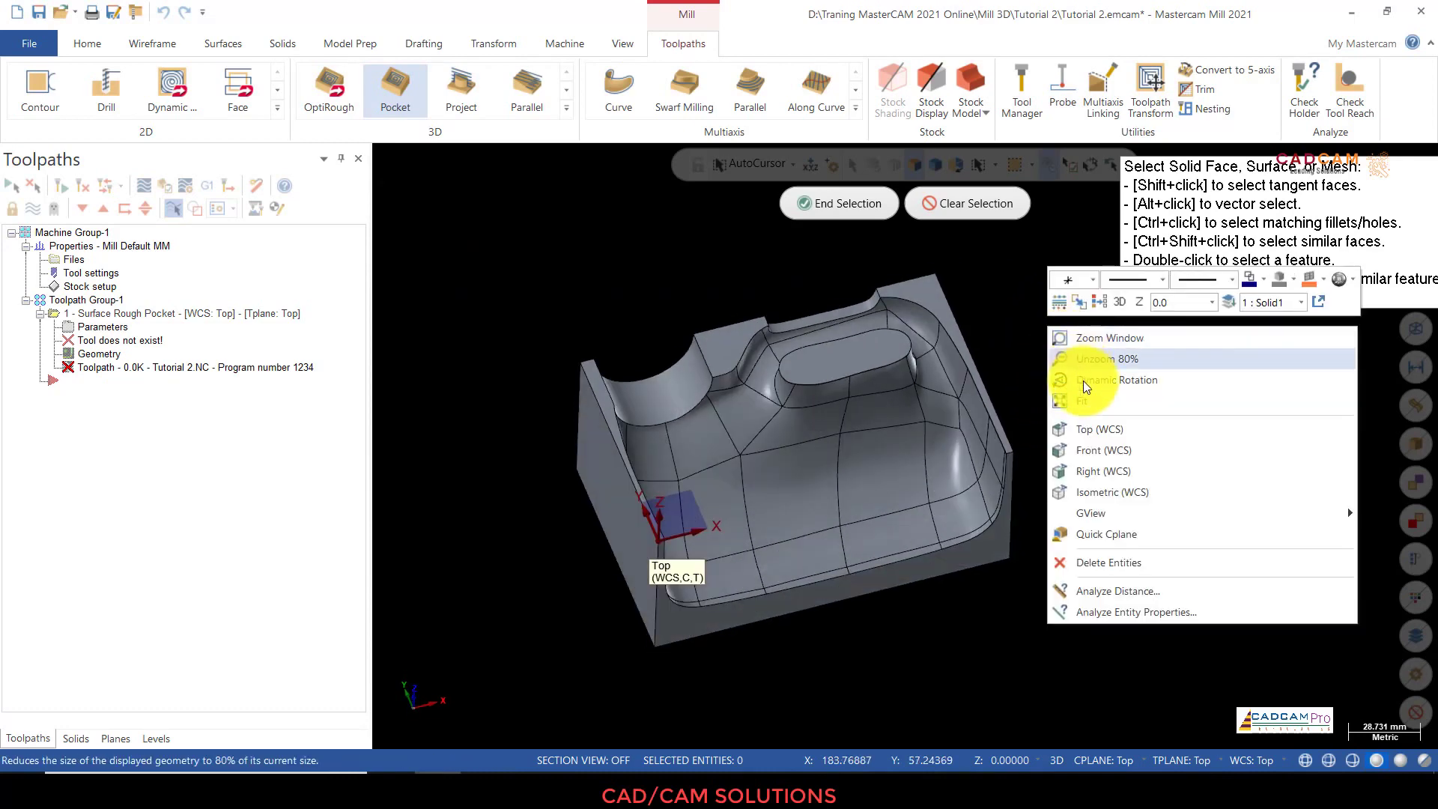
{"action": "left_click", "coordinate": [1099, 448]}
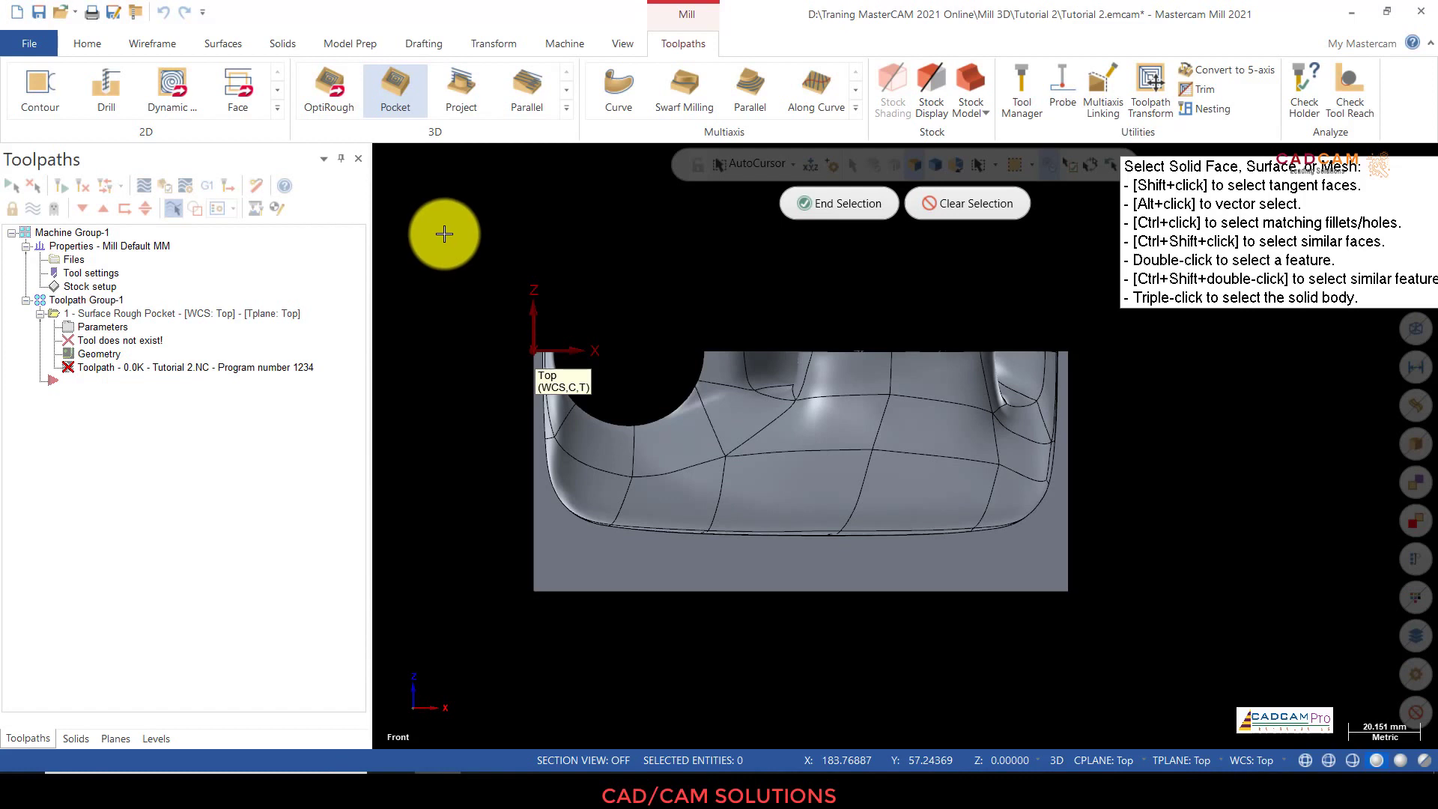
{"action": "left_click_drag", "start_coordinate": [426, 231], "coordinate": [1169, 555]}
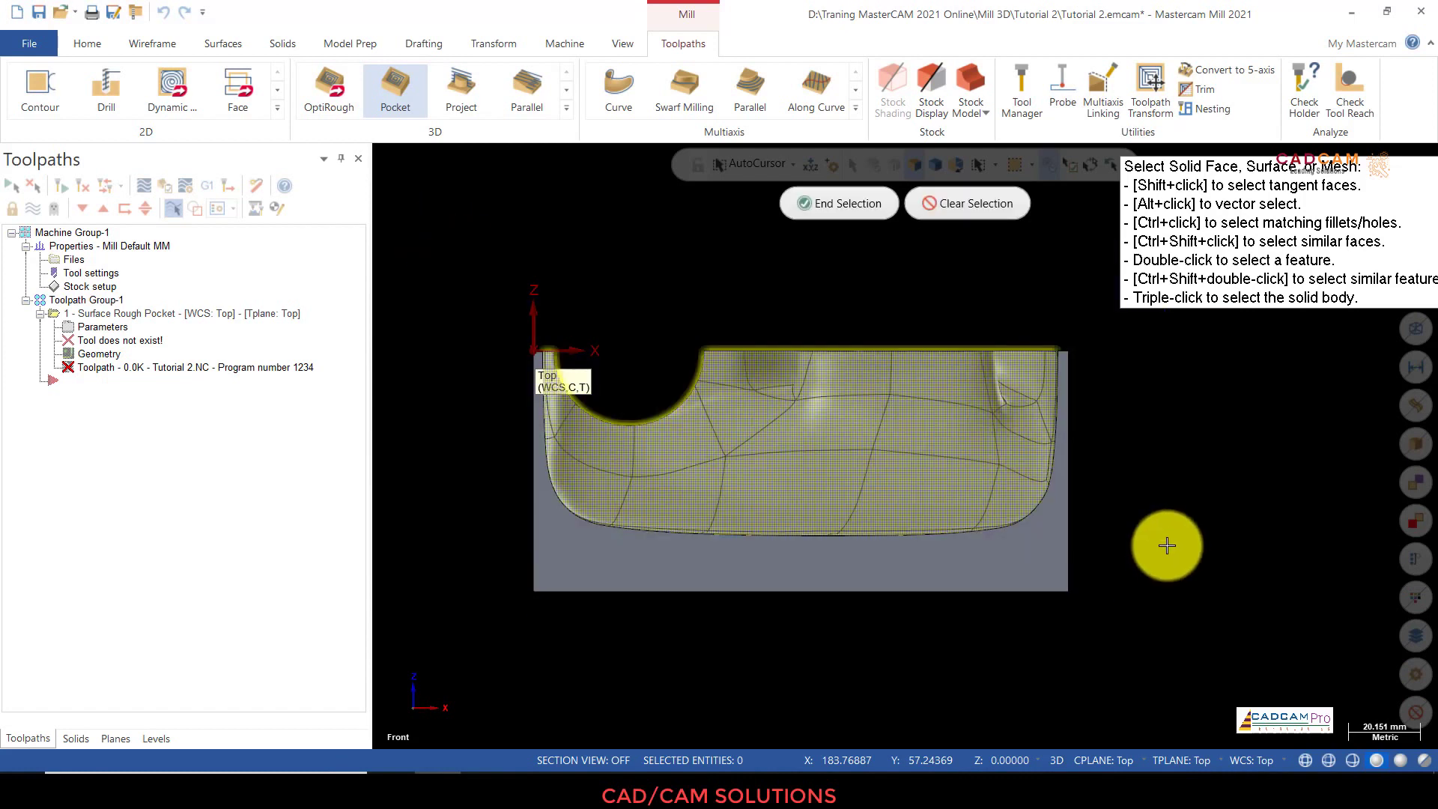
Step: Extend the drive selection to all faces of the solid and finish the selection
{"action": "key", "text": "alt+7"}
{"action": "middle_click_drag", "start_coordinate": [1193, 597], "coordinate": [1204, 518]}
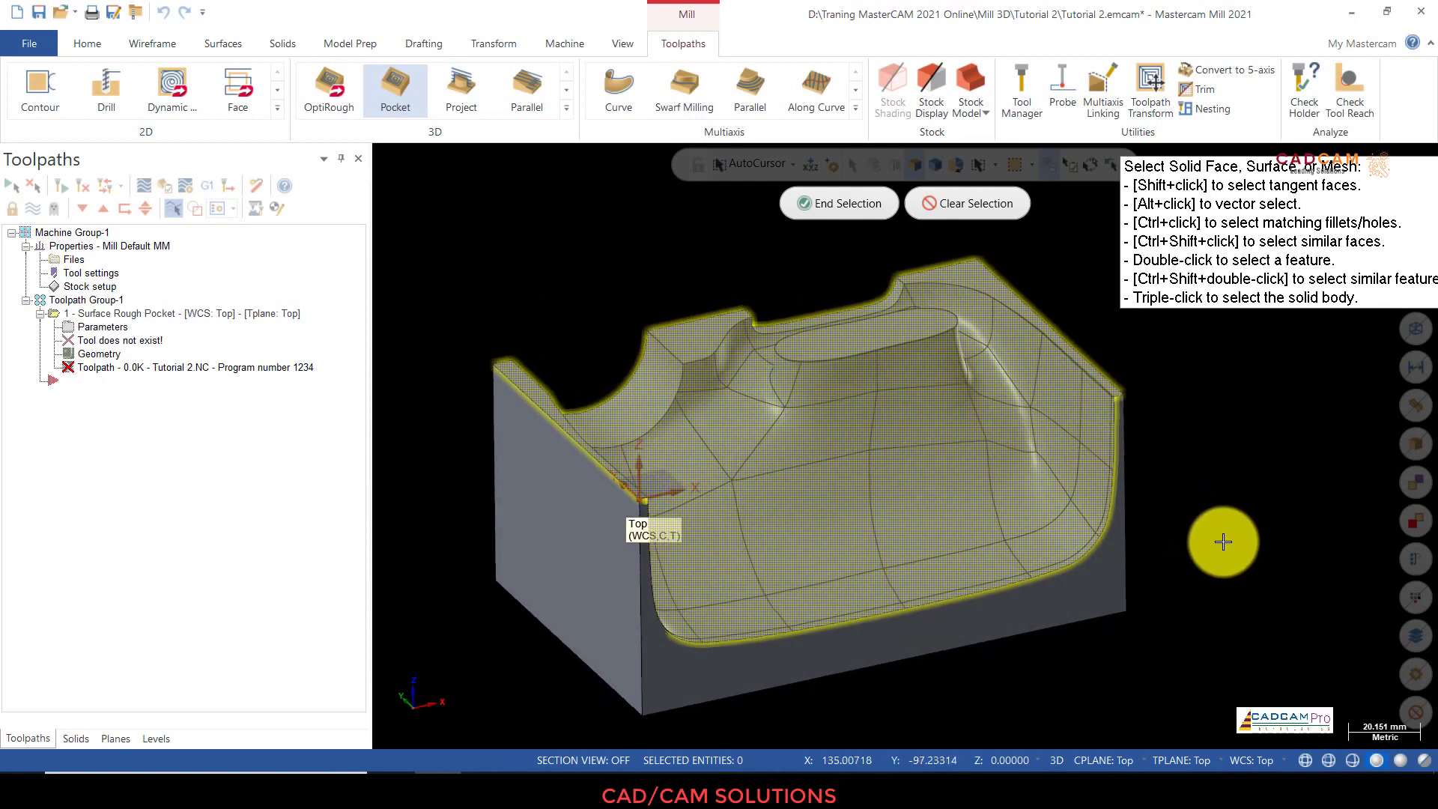
{"action": "scroll", "coordinate": [1223, 540], "scroll_direction": "up", "scroll_amount": 1}
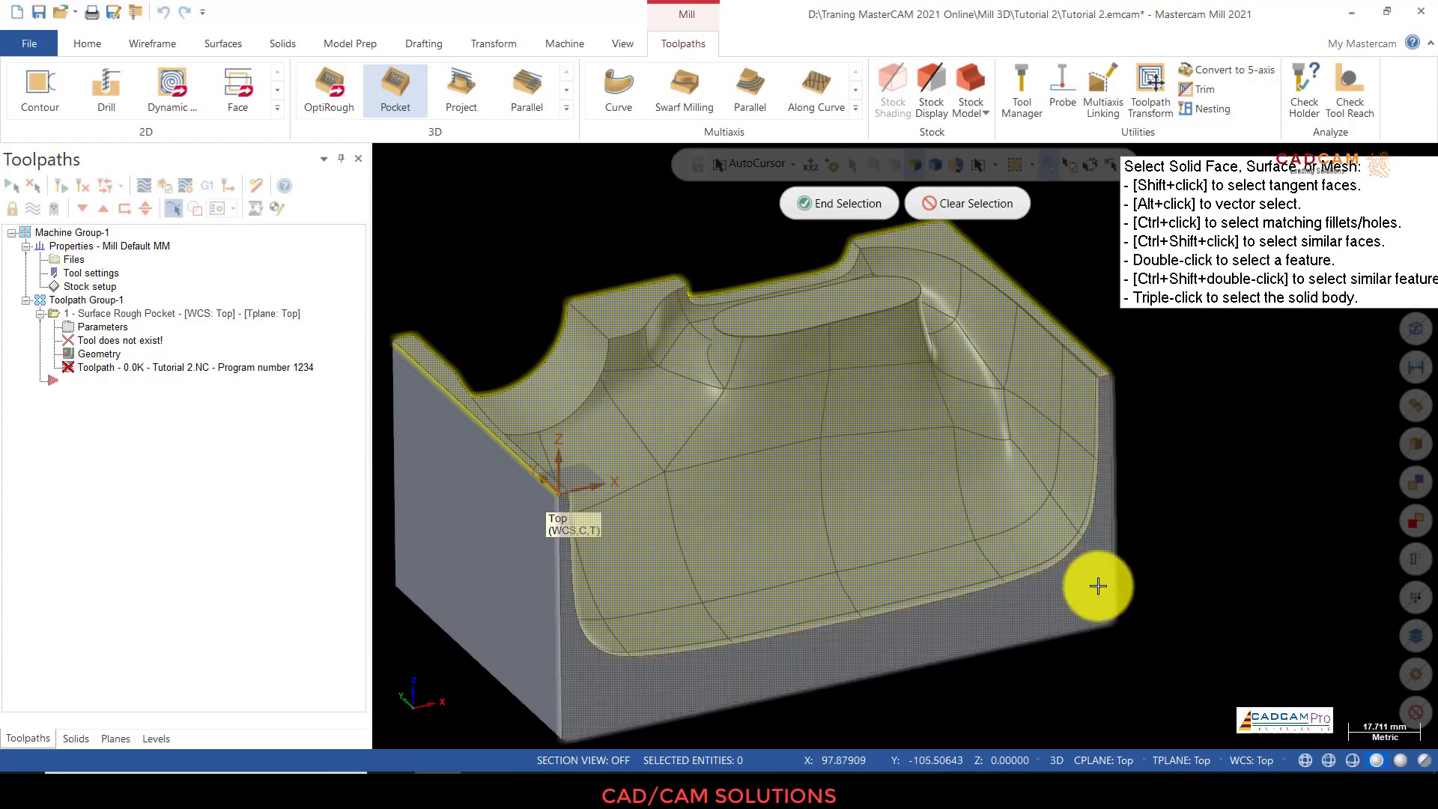
{"action": "middle_click_drag", "start_coordinate": [1078, 519], "coordinate": [988, 452]}
{"action": "middle_click_drag", "start_coordinate": [1153, 433], "coordinate": [613, 281]}
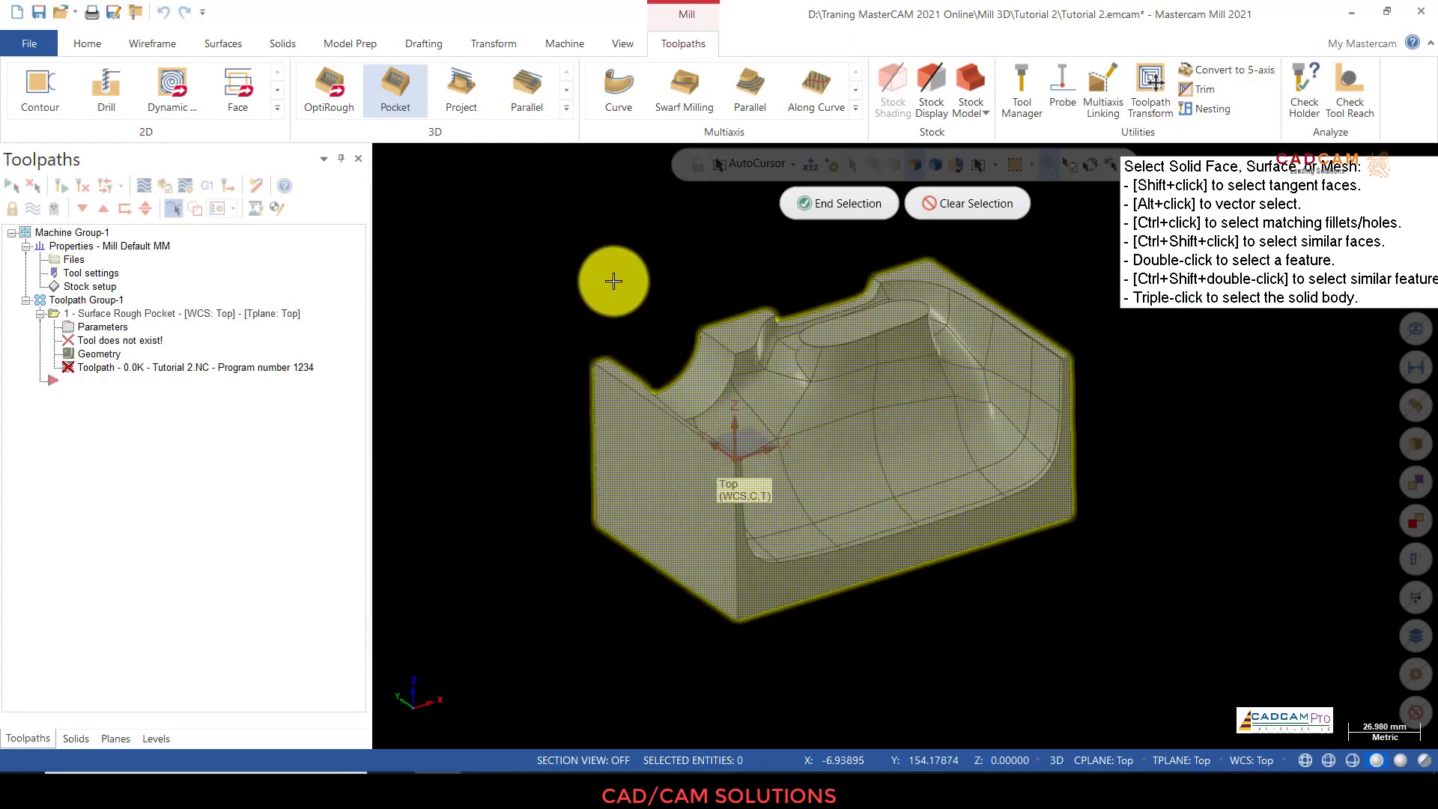
{"action": "left_click", "coordinate": [852, 208]}
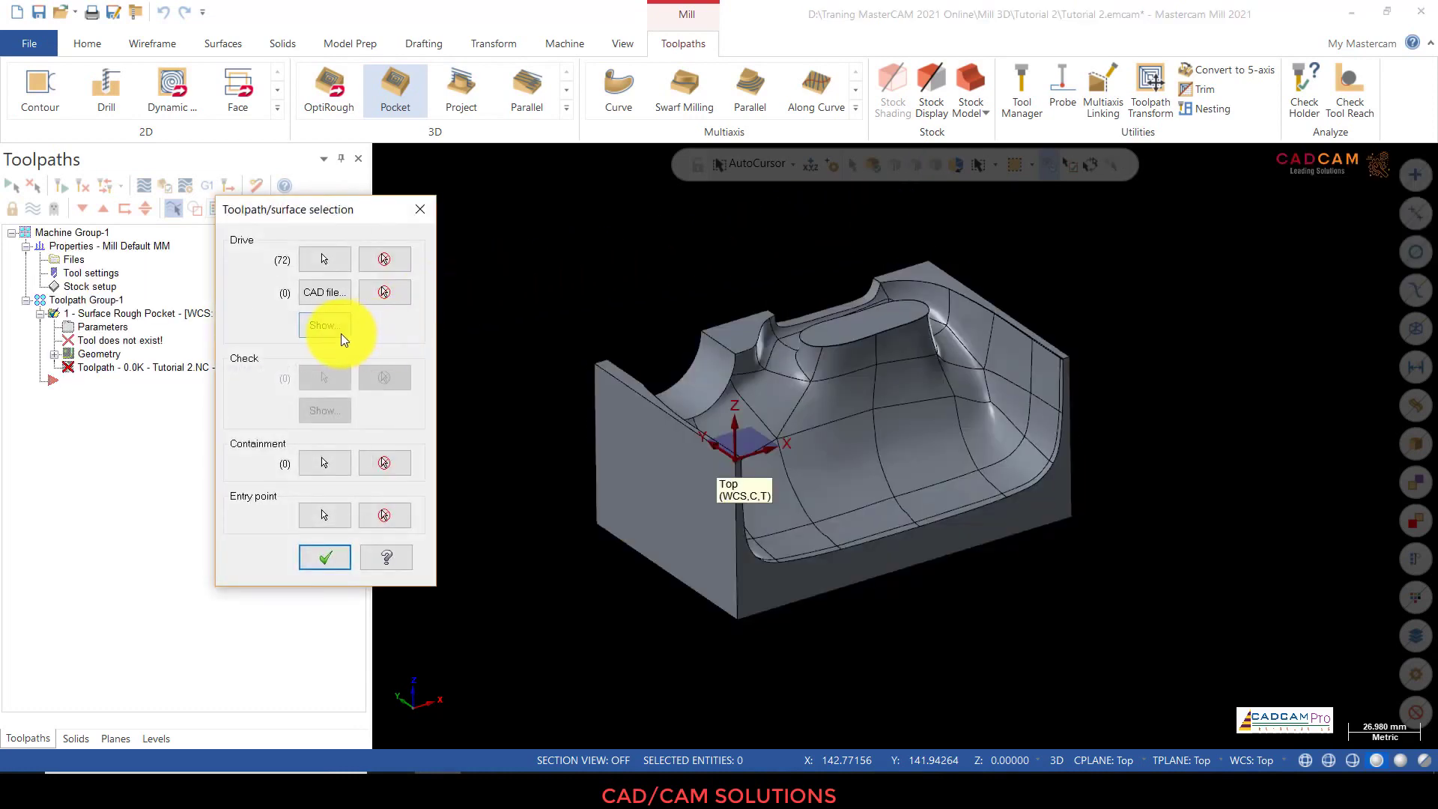
Step: Preview the selected drive faces on the part
{"action": "left_click", "coordinate": [334, 328]}
{"action": "middle_click_drag", "start_coordinate": [588, 256], "coordinate": [587, 314]}
{"action": "left_click", "coordinate": [155, 276]}
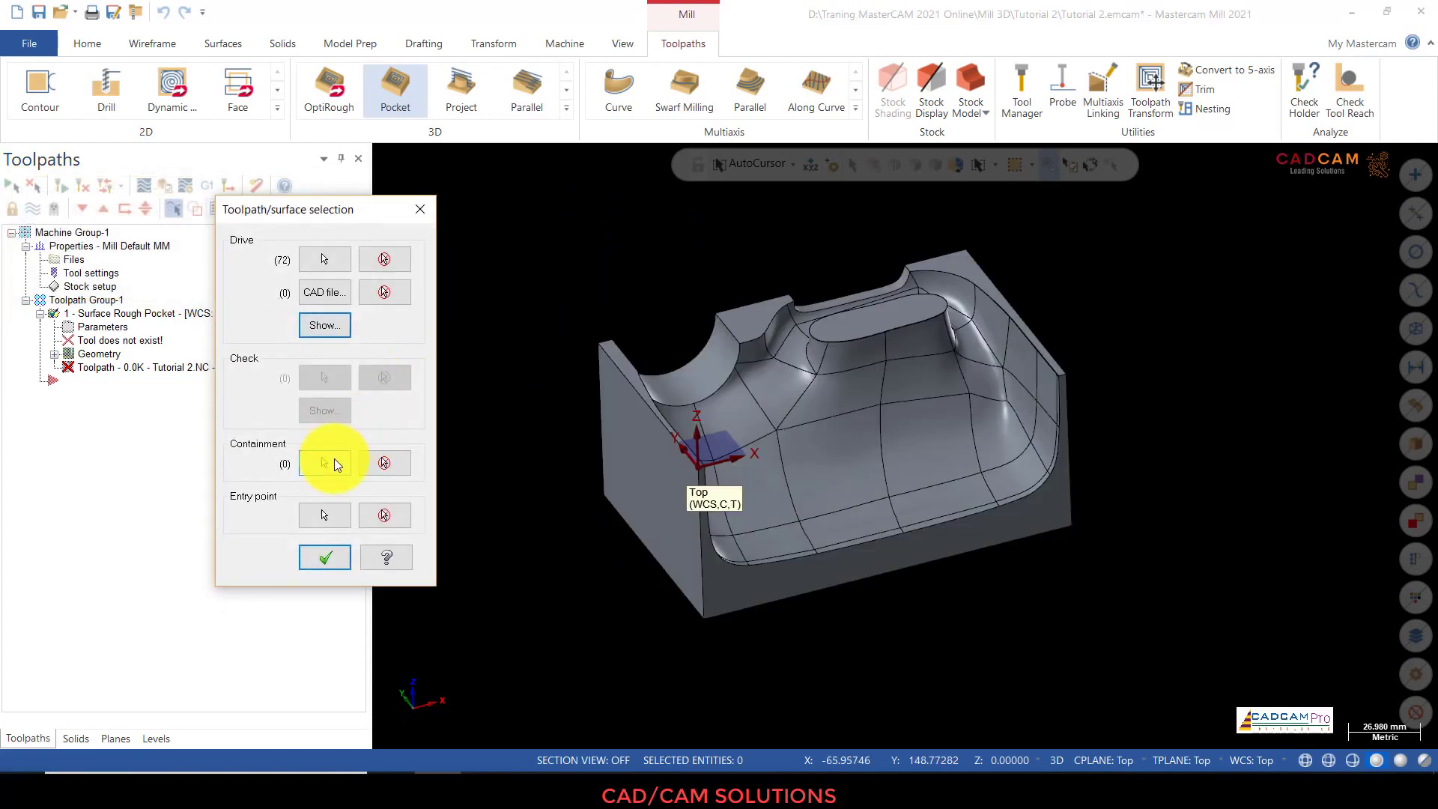
Step: Set the containment boundary to the rectangular outer edge loop of the solid's bottom face
{"action": "left_click", "coordinate": [334, 462]}
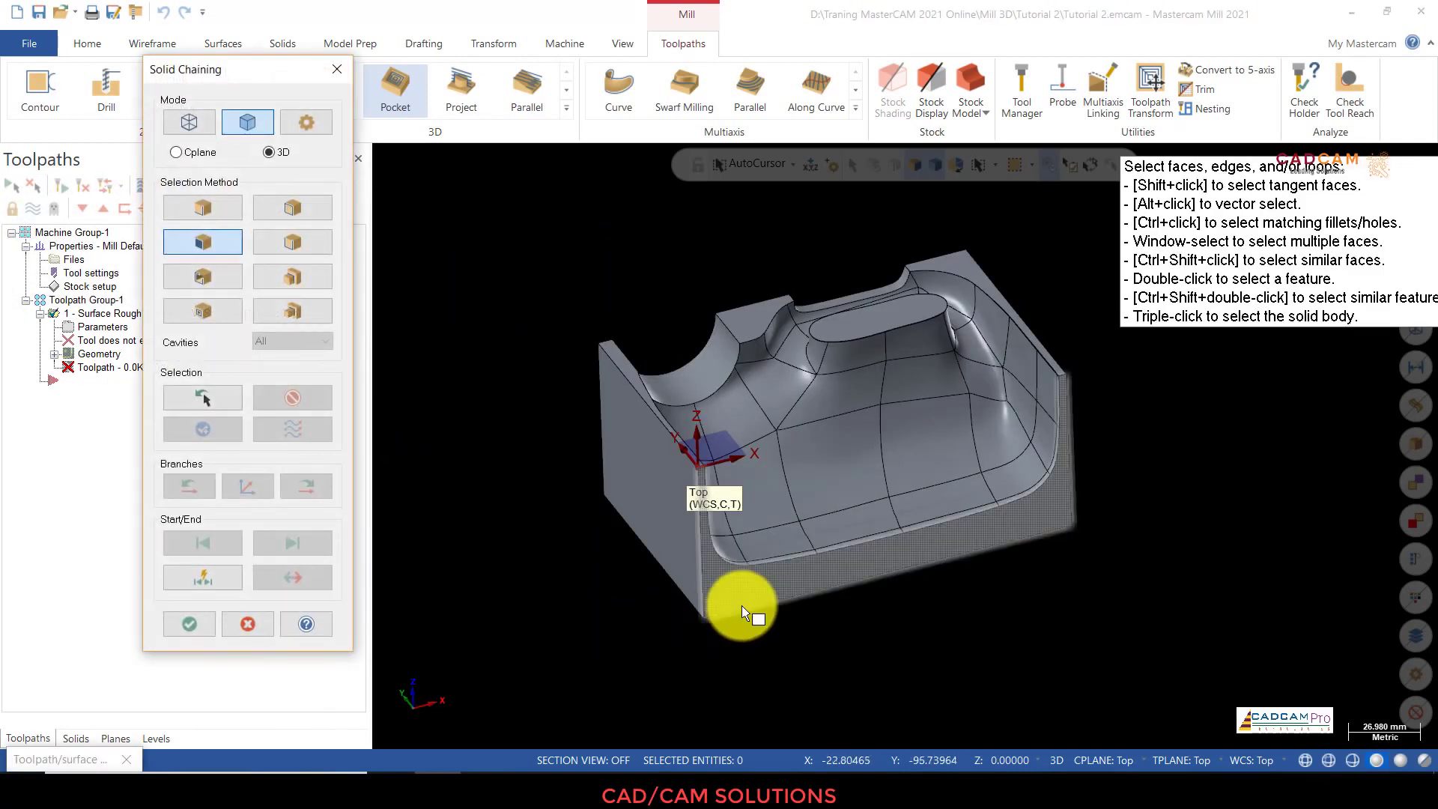
{"action": "middle_click_drag", "start_coordinate": [873, 645], "coordinate": [690, 573]}
{"action": "left_click", "coordinate": [314, 209]}
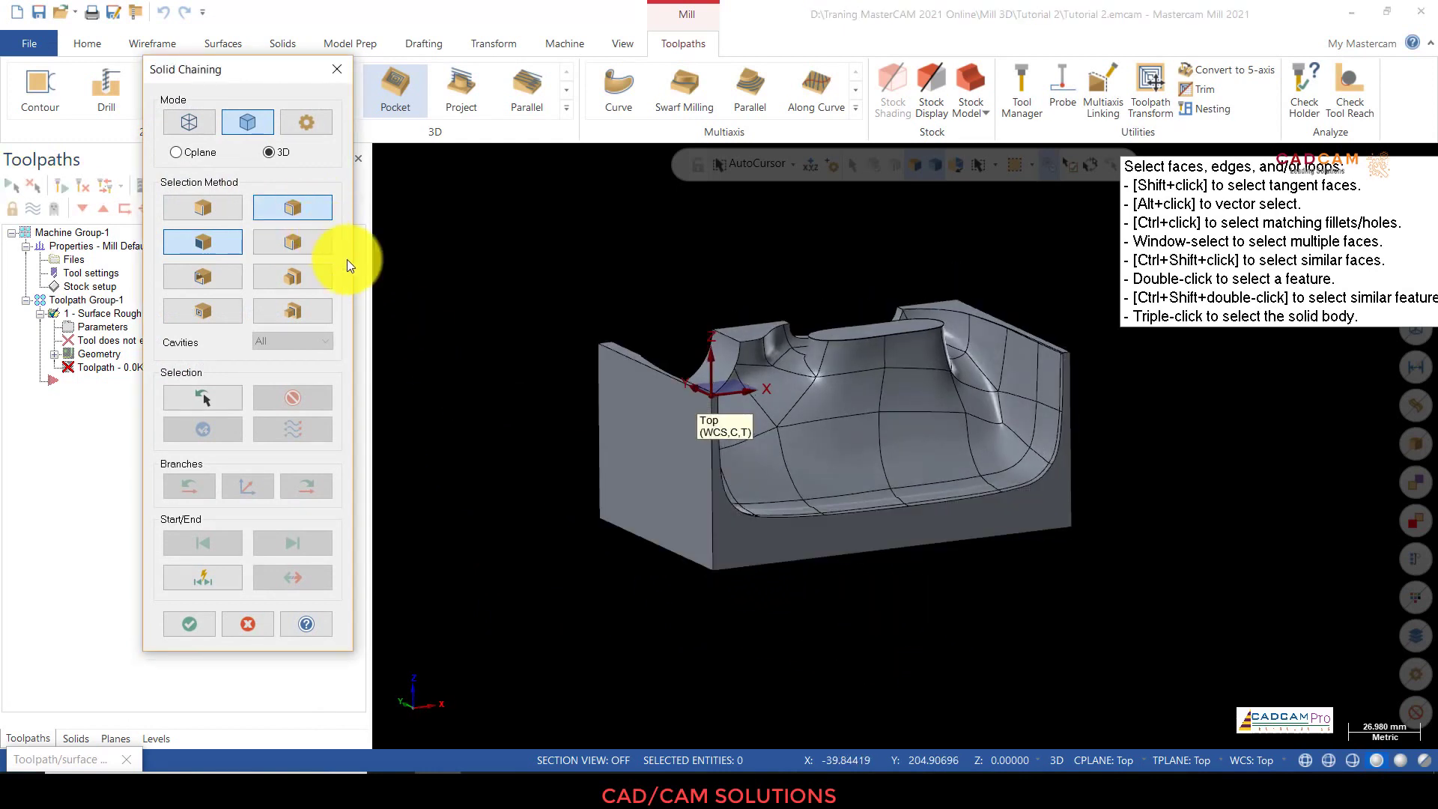
{"action": "left_click", "coordinate": [738, 567]}
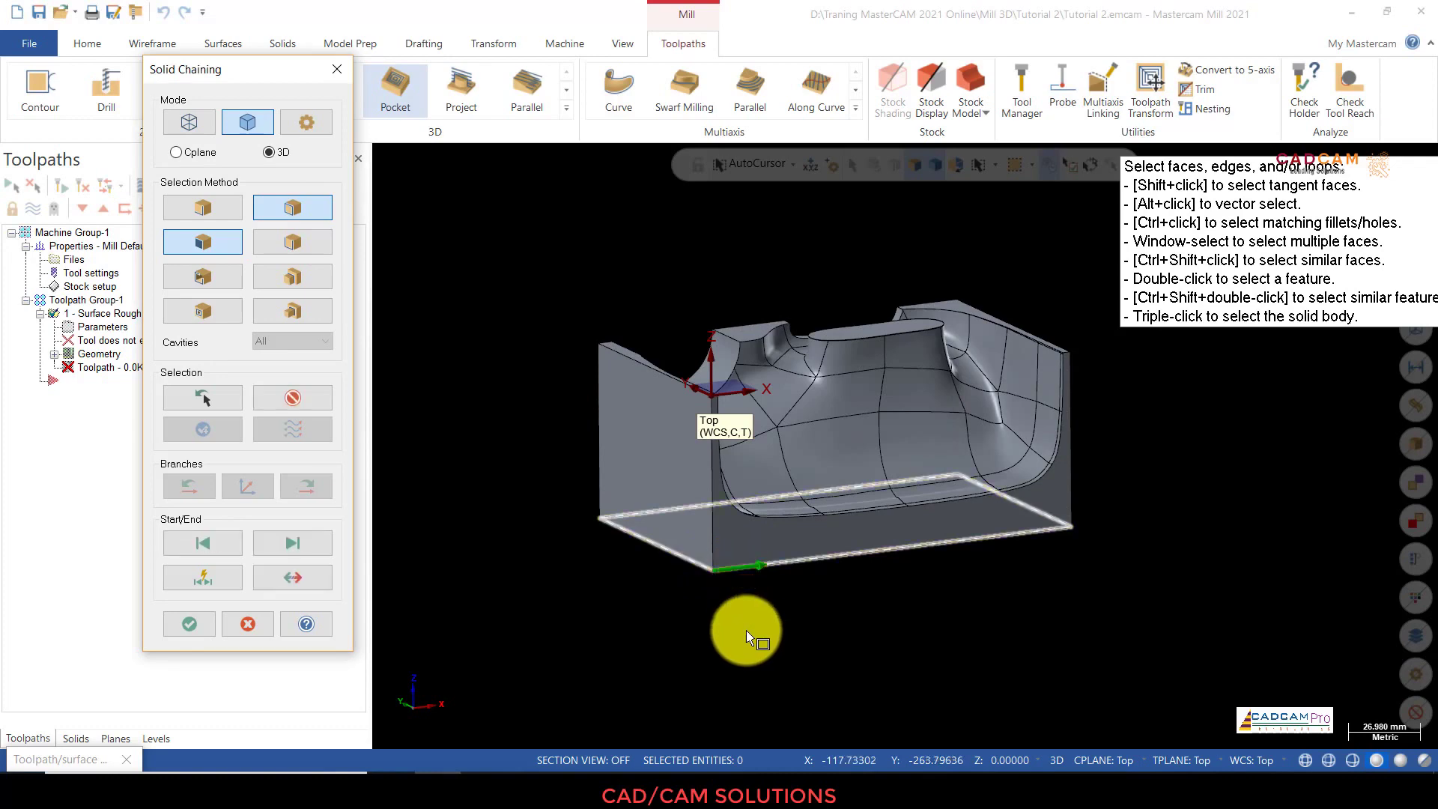
{"action": "middle_click_drag", "start_coordinate": [528, 466], "coordinate": [524, 487]}
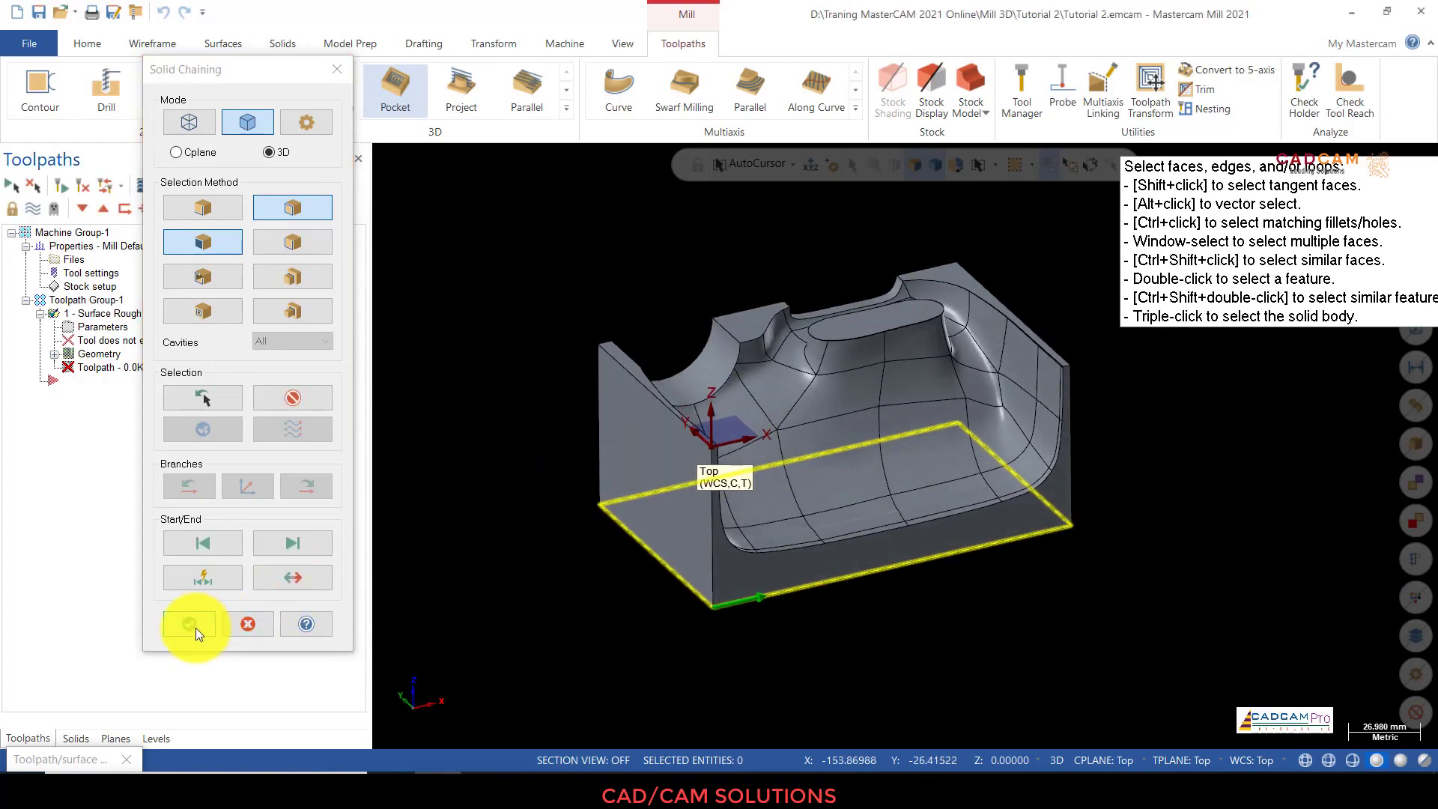
{"action": "left_click", "coordinate": [190, 624]}
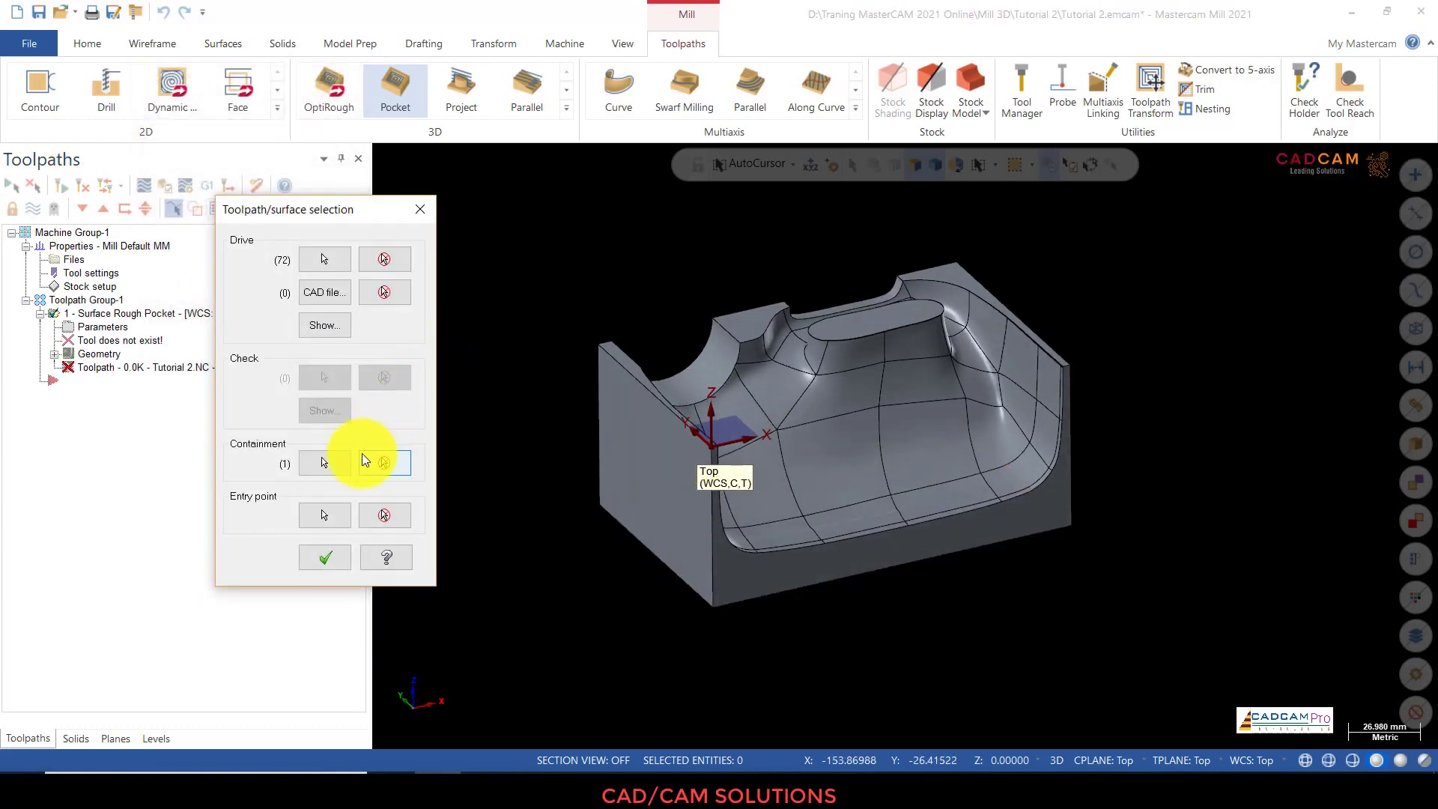
Step: Accept the toolpath geometry selection and create a new tool of type Bull endmill
{"action": "left_click", "coordinate": [325, 557]}
{"action": "left_click_drag", "start_coordinate": [476, 177], "coordinate": [386, 55]}
{"action": "right_click", "coordinate": [204, 181]}
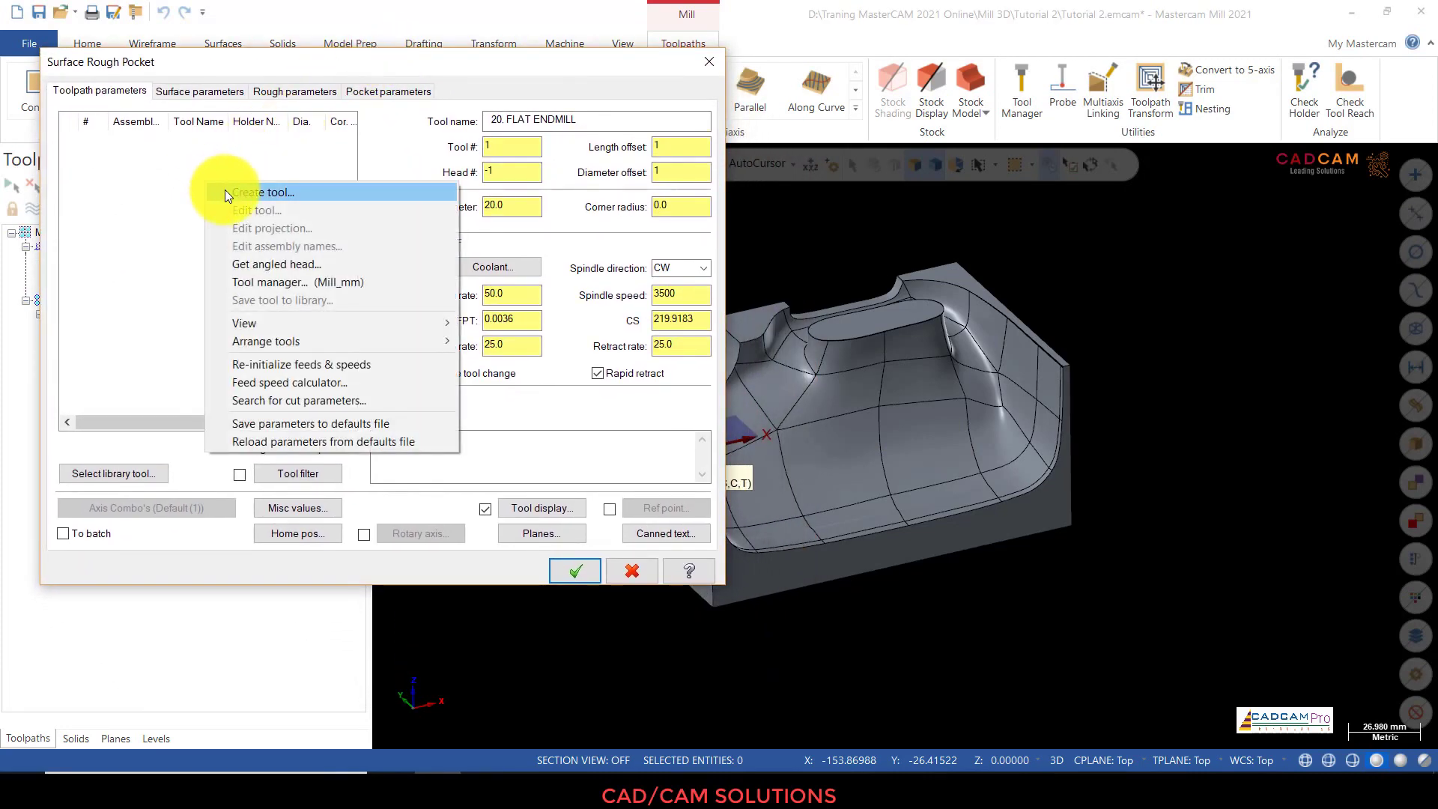
{"action": "left_click", "coordinate": [225, 191]}
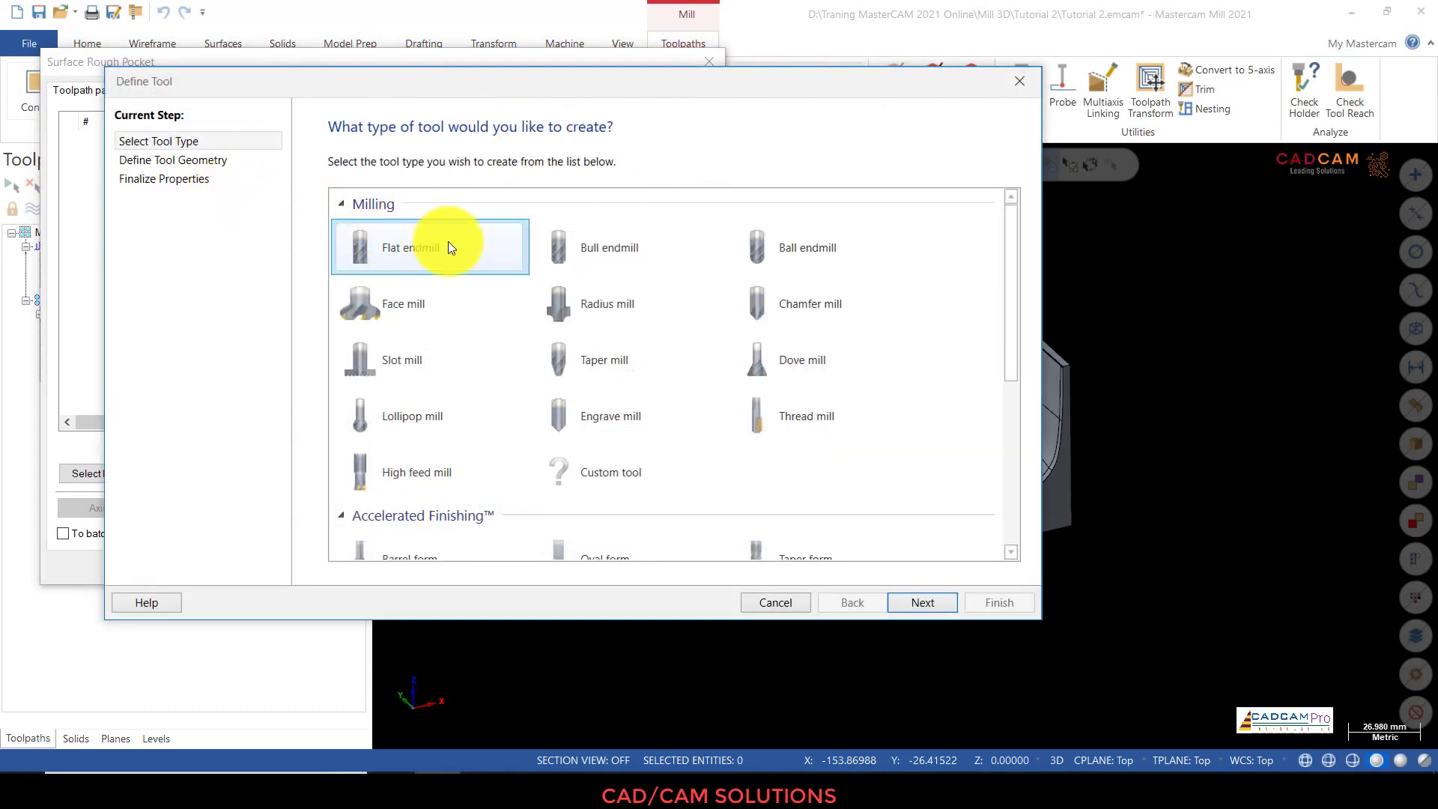
{"action": "left_click", "coordinate": [599, 247]}
{"action": "left_click", "coordinate": [929, 602]}
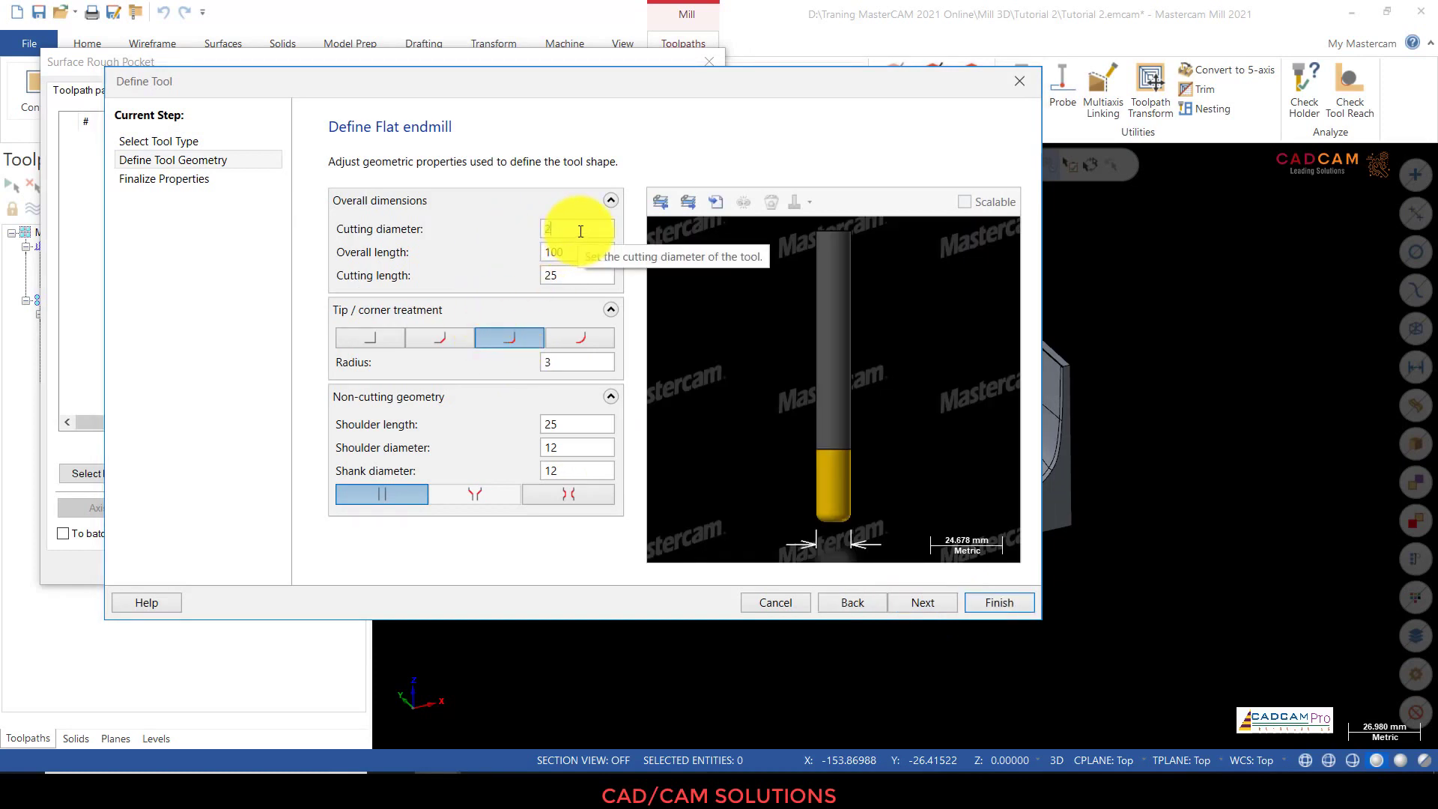
Step: Set the bull endmill's cutting diameter to 20, cutting length to 50 and corner radius to 2
{"action": "type", "text": "0"}
{"action": "double_click", "coordinate": [578, 276]}
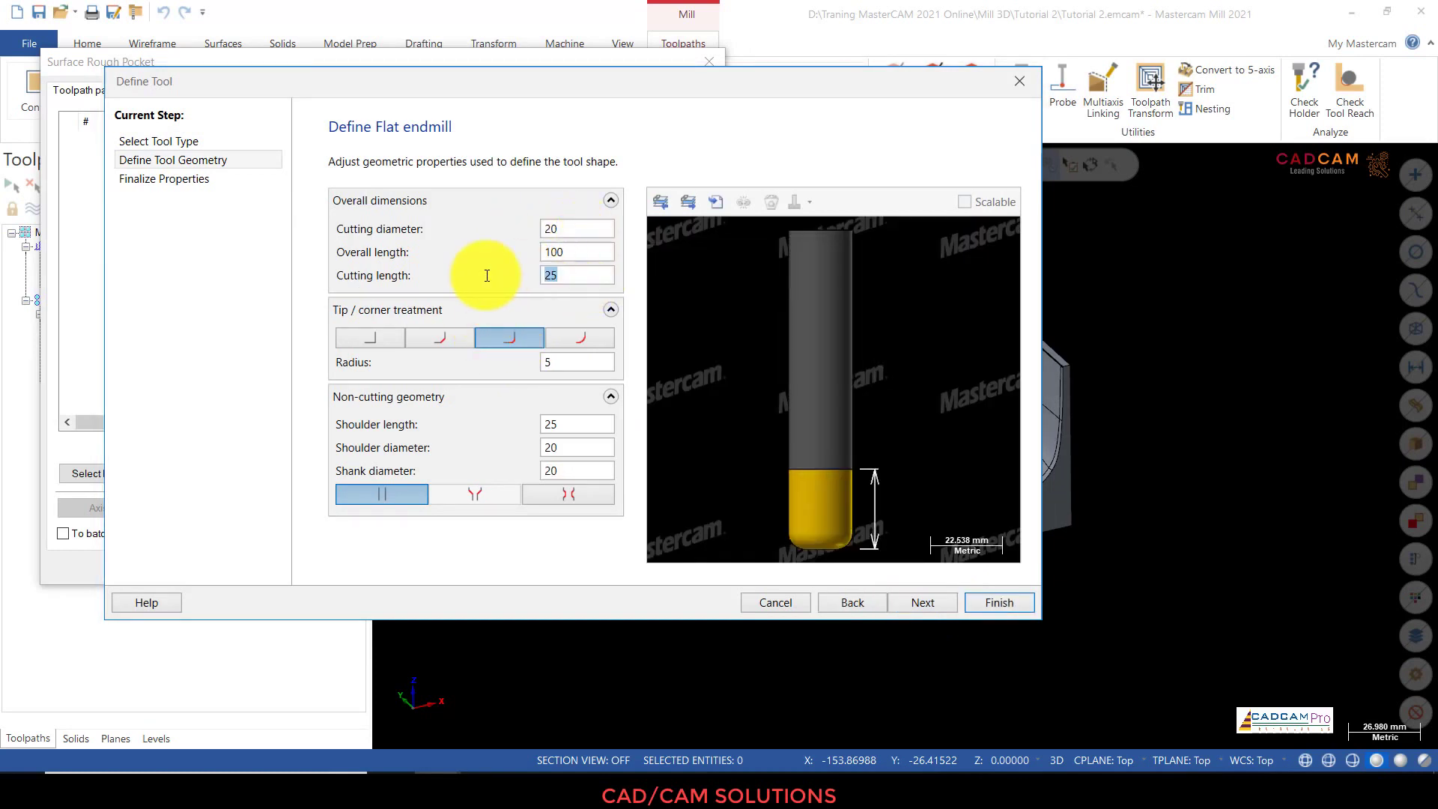
{"action": "type", "text": "50"}
{"action": "double_click", "coordinate": [556, 369]}
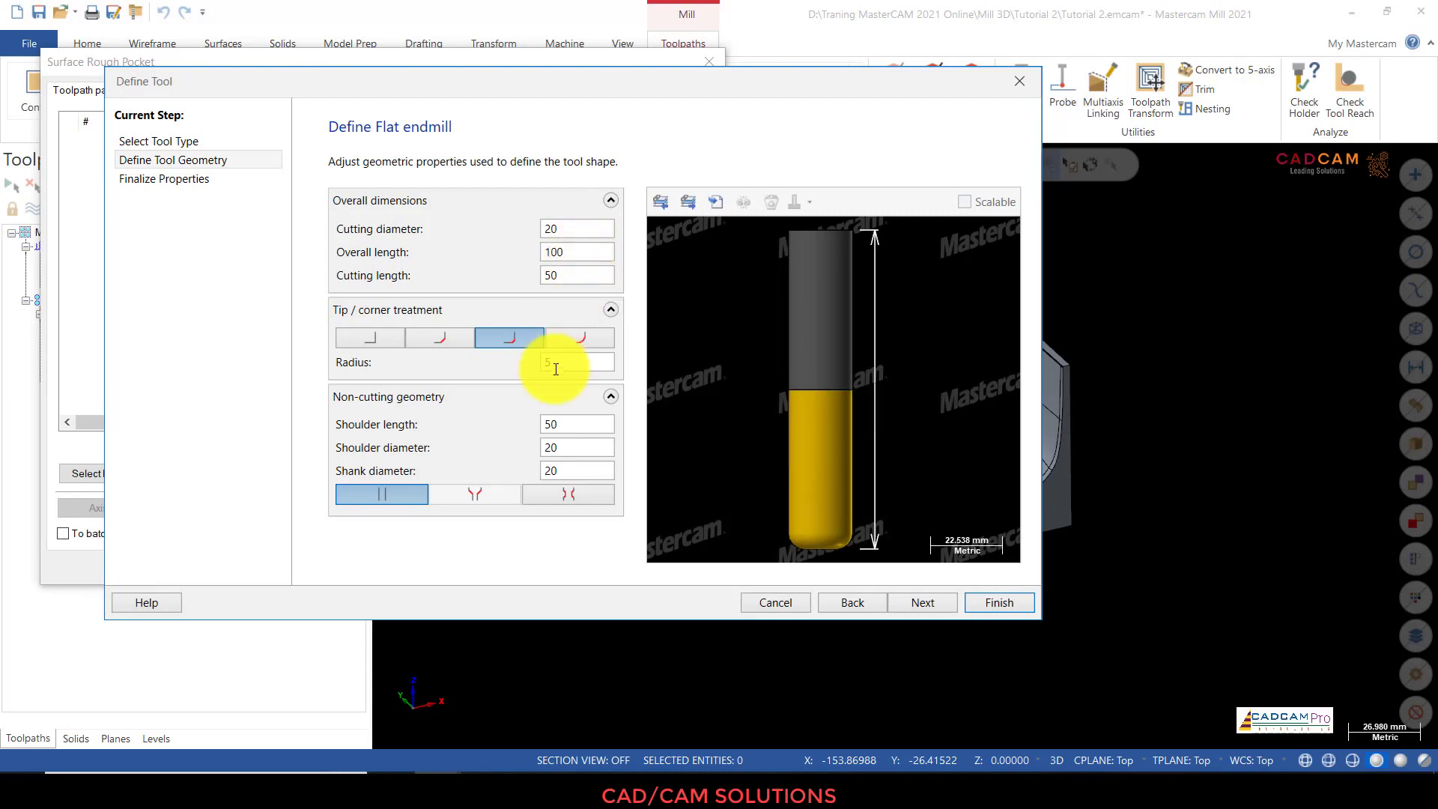
{"action": "type", "text": "2"}
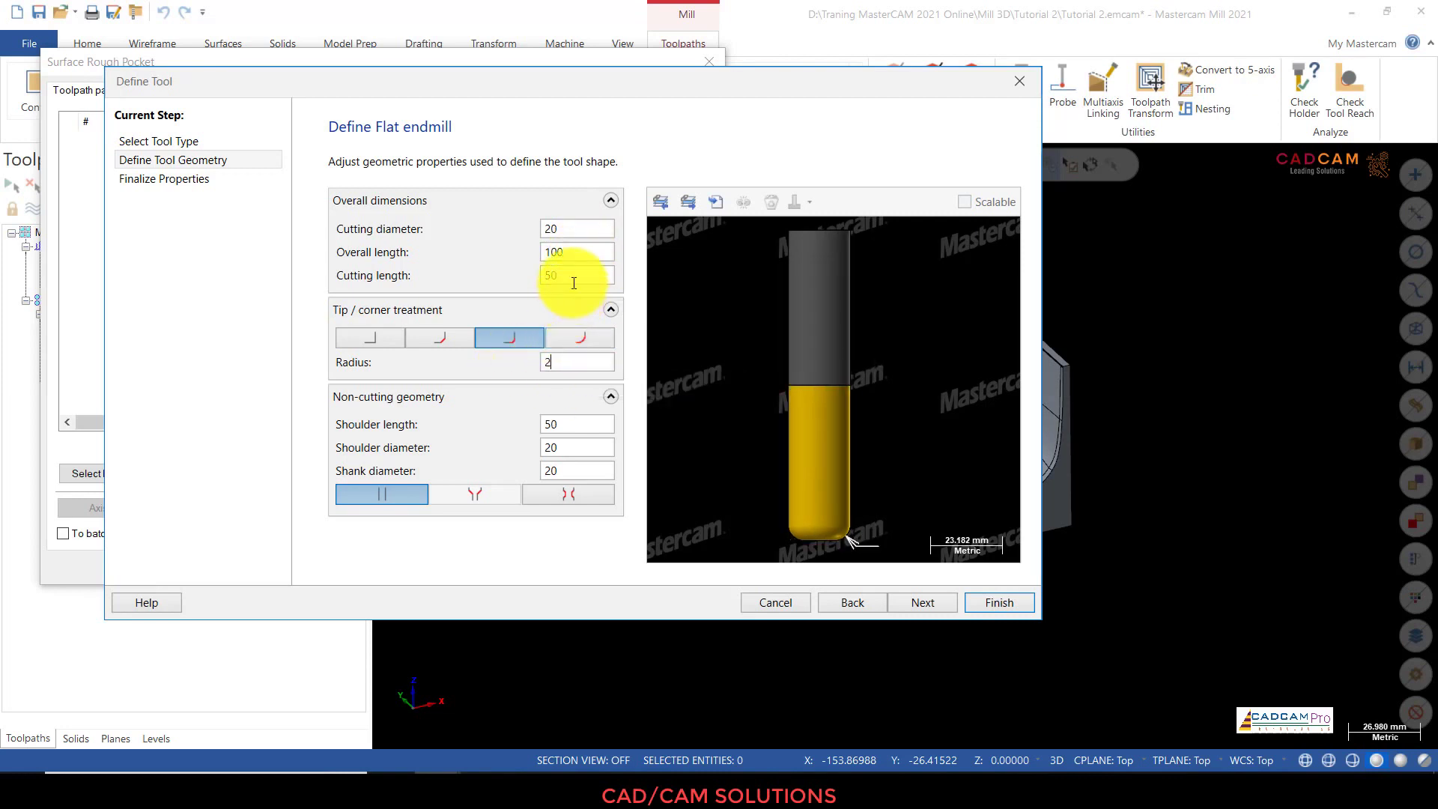
Step: Set the tool's feed rate to 1200, plunge rate to 300, retract rate to 2000 and spindle speed to 10000
{"action": "left_click", "coordinate": [907, 596]}
{"action": "left_click", "coordinate": [654, 424]}
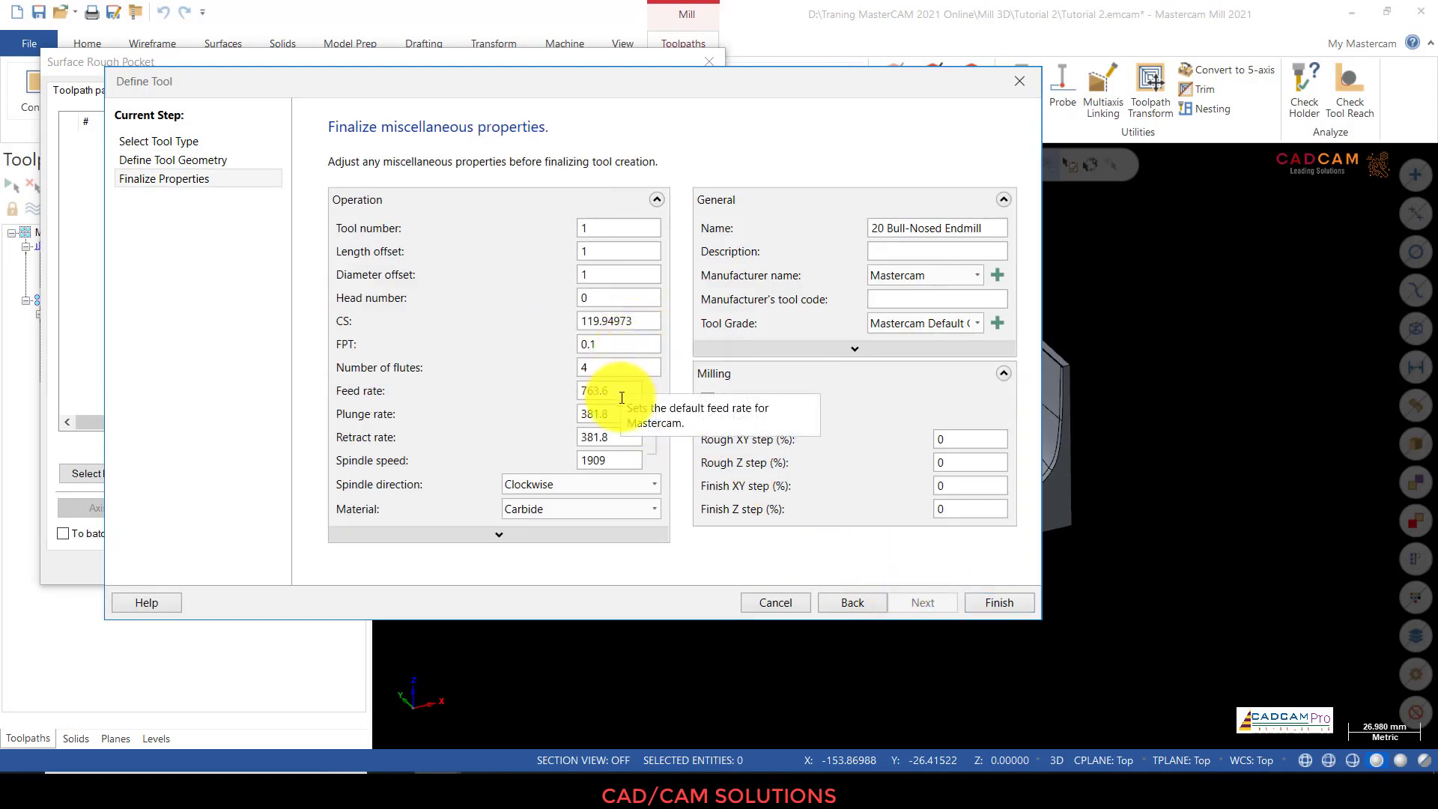
{"action": "double_click", "coordinate": [629, 393]}
{"action": "type", "text": "1200"}
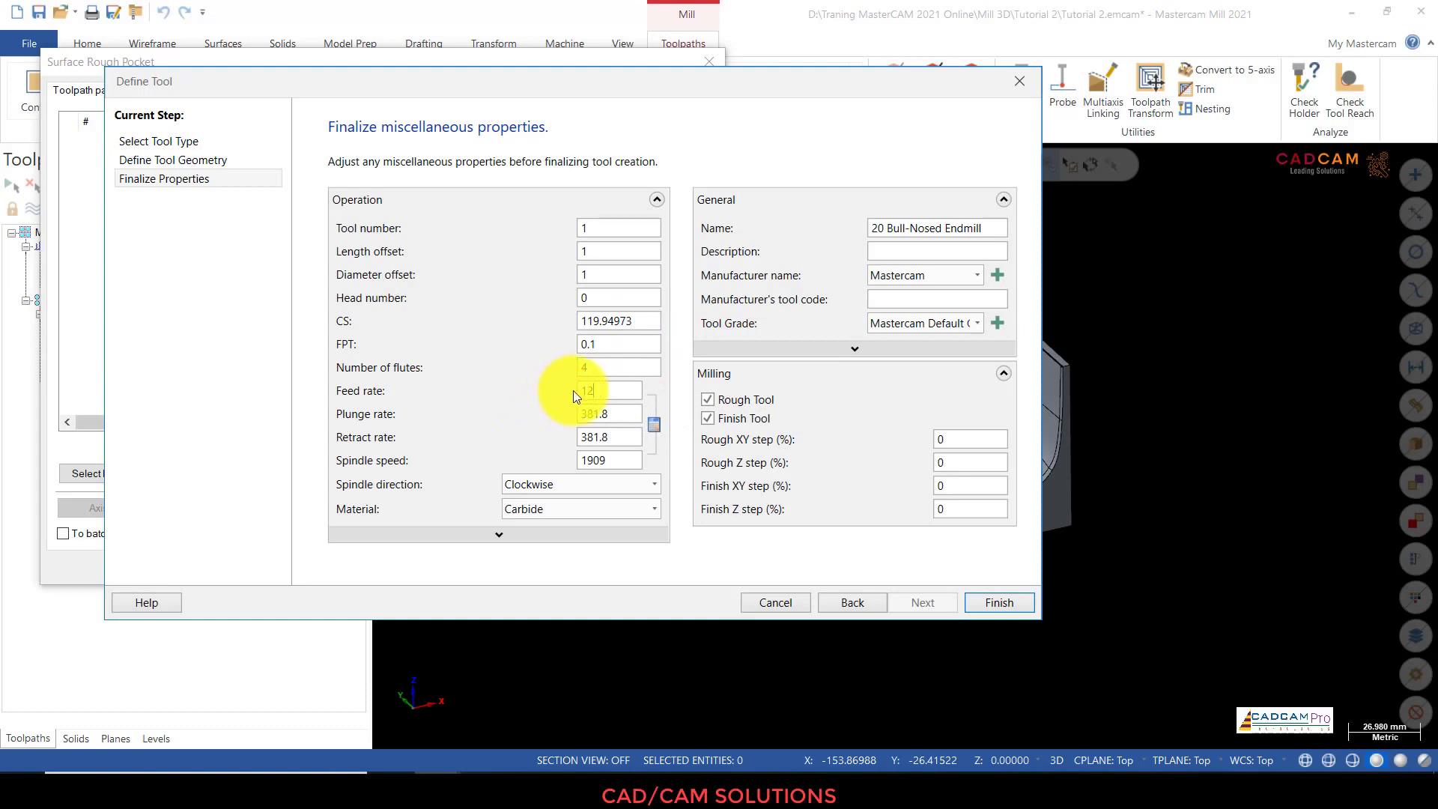
{"action": "left_click", "coordinate": [637, 421]}
{"action": "left_click_drag", "start_coordinate": [634, 419], "coordinate": [530, 417]}
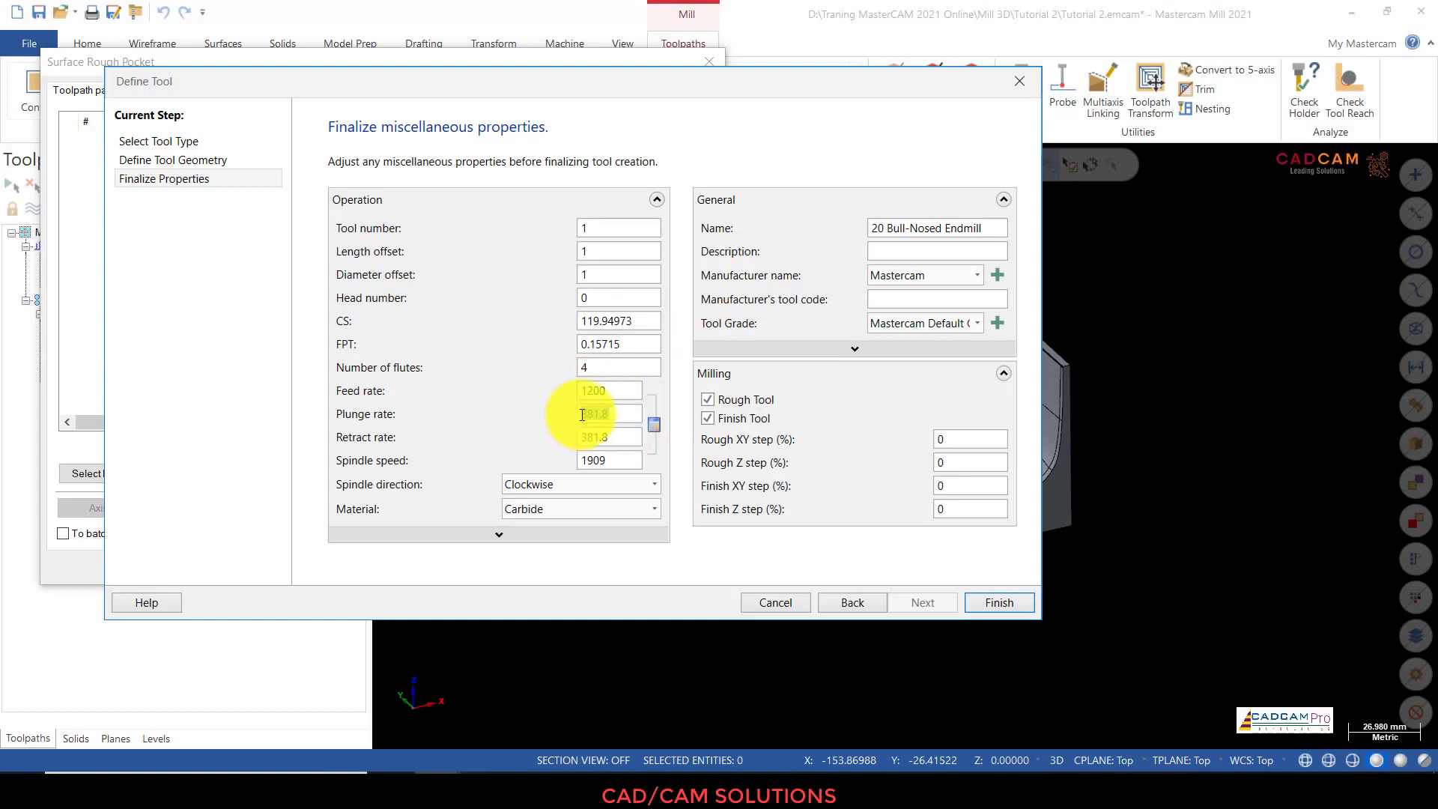
{"action": "type", "text": "300"}
{"action": "left_click_drag", "start_coordinate": [637, 437], "coordinate": [542, 435]}
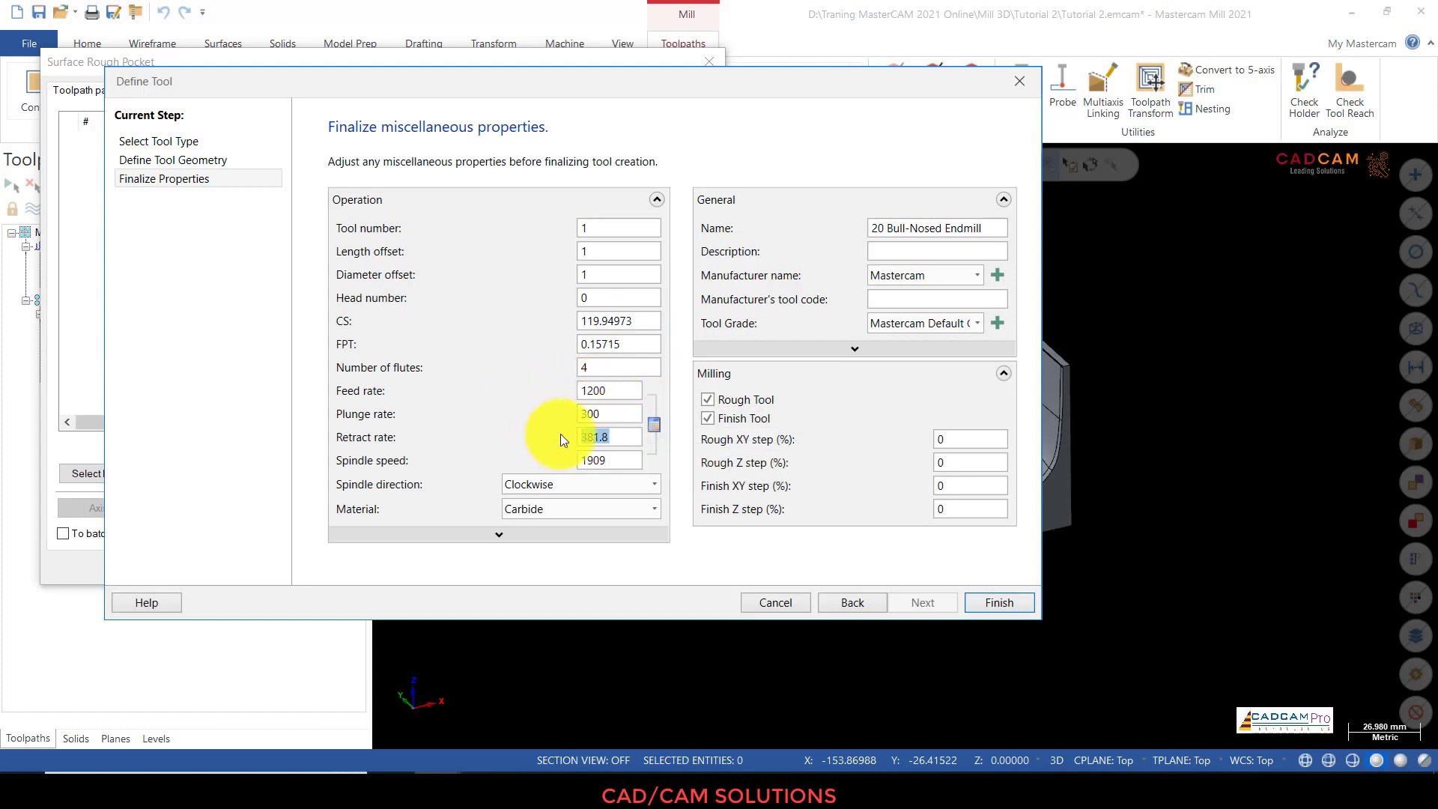
{"action": "type", "text": "1200"}
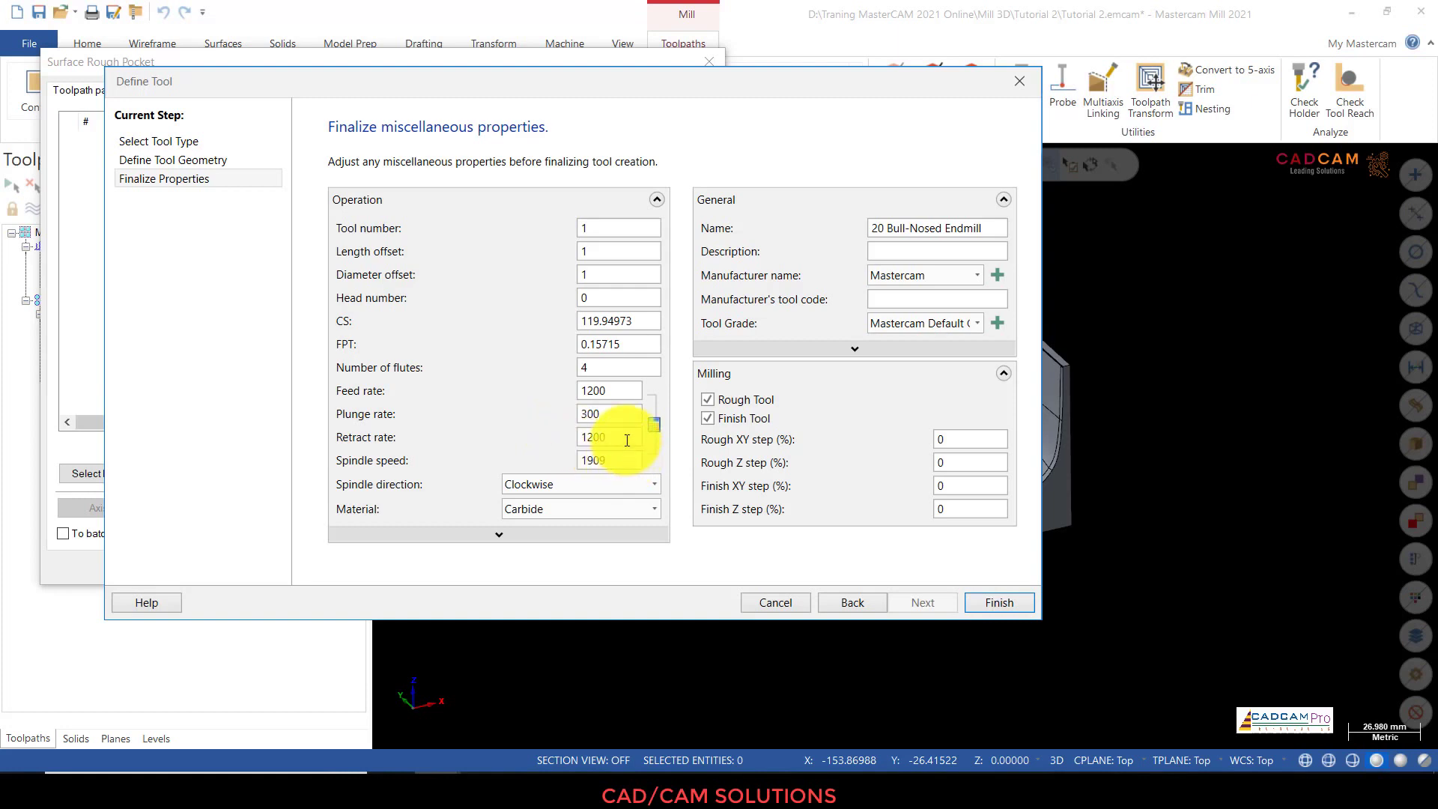
{"action": "left_click_drag", "start_coordinate": [626, 440], "coordinate": [557, 440]}
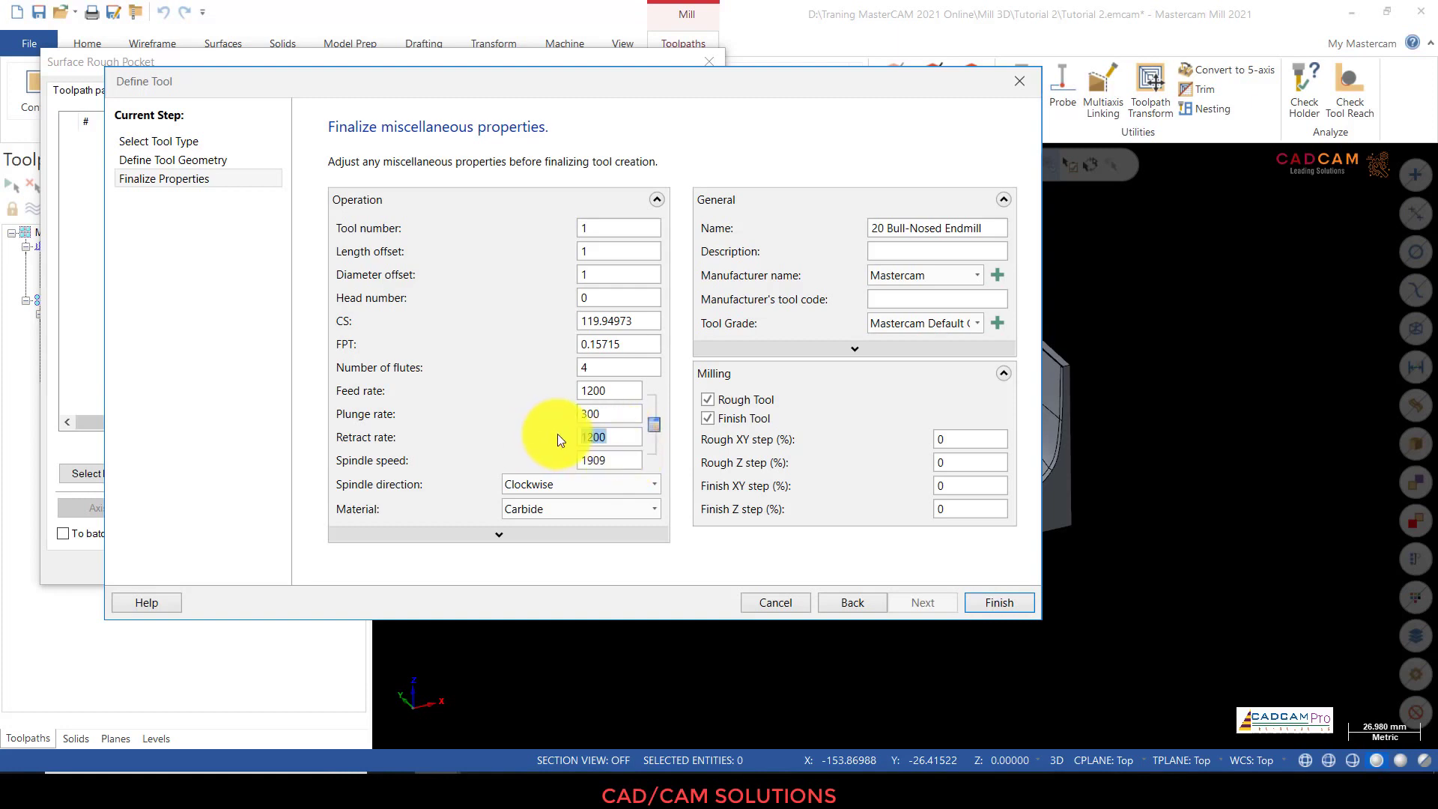
{"action": "double_click", "coordinate": [626, 460]}
{"action": "type", "text": "10000"}
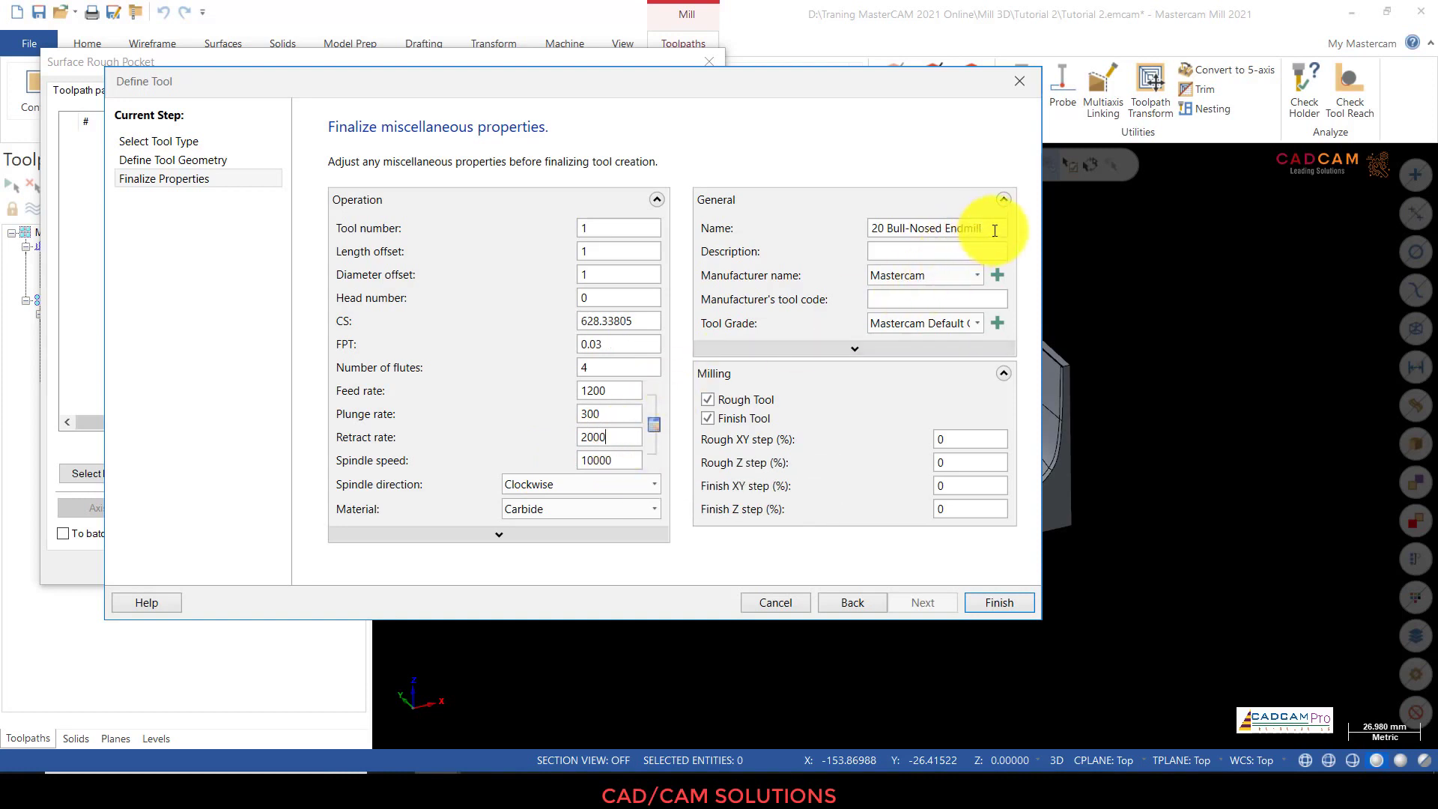
Step: Name the tool D20R2 and finish its definition
{"action": "left_click_drag", "start_coordinate": [994, 228], "coordinate": [842, 231]}
{"action": "type", "text": "D"}
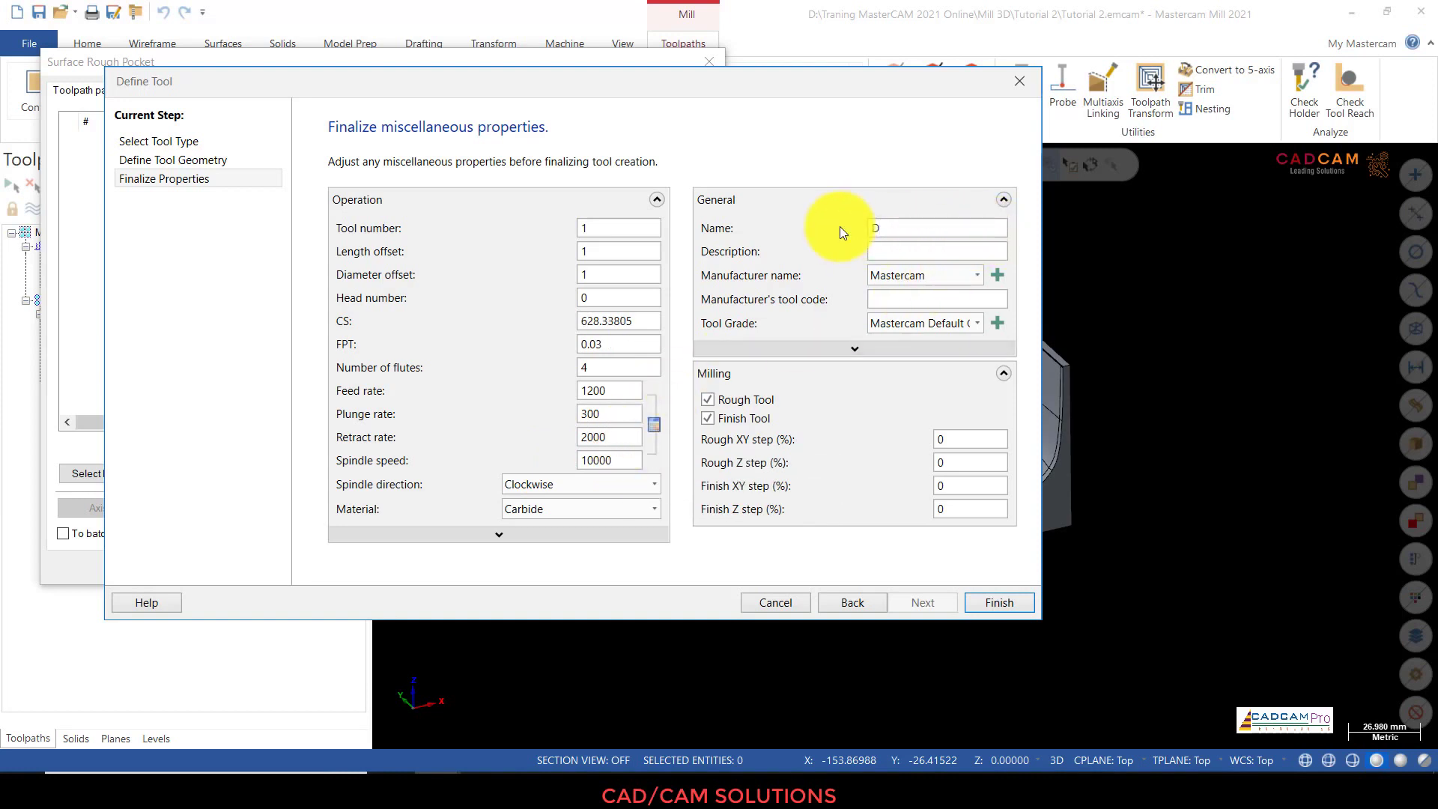
{"action": "type", "text": "20R2"}
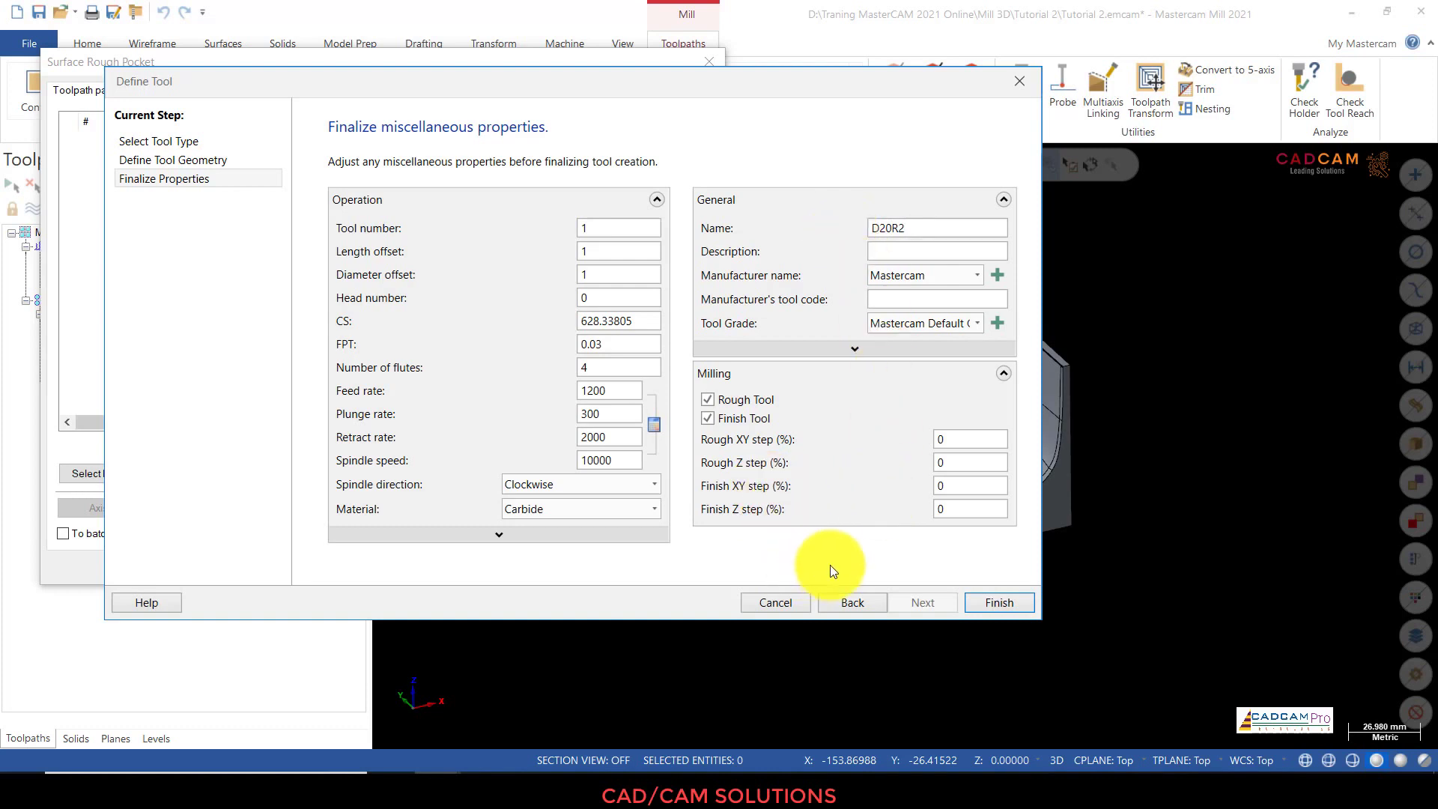
{"action": "left_click", "coordinate": [635, 228]}
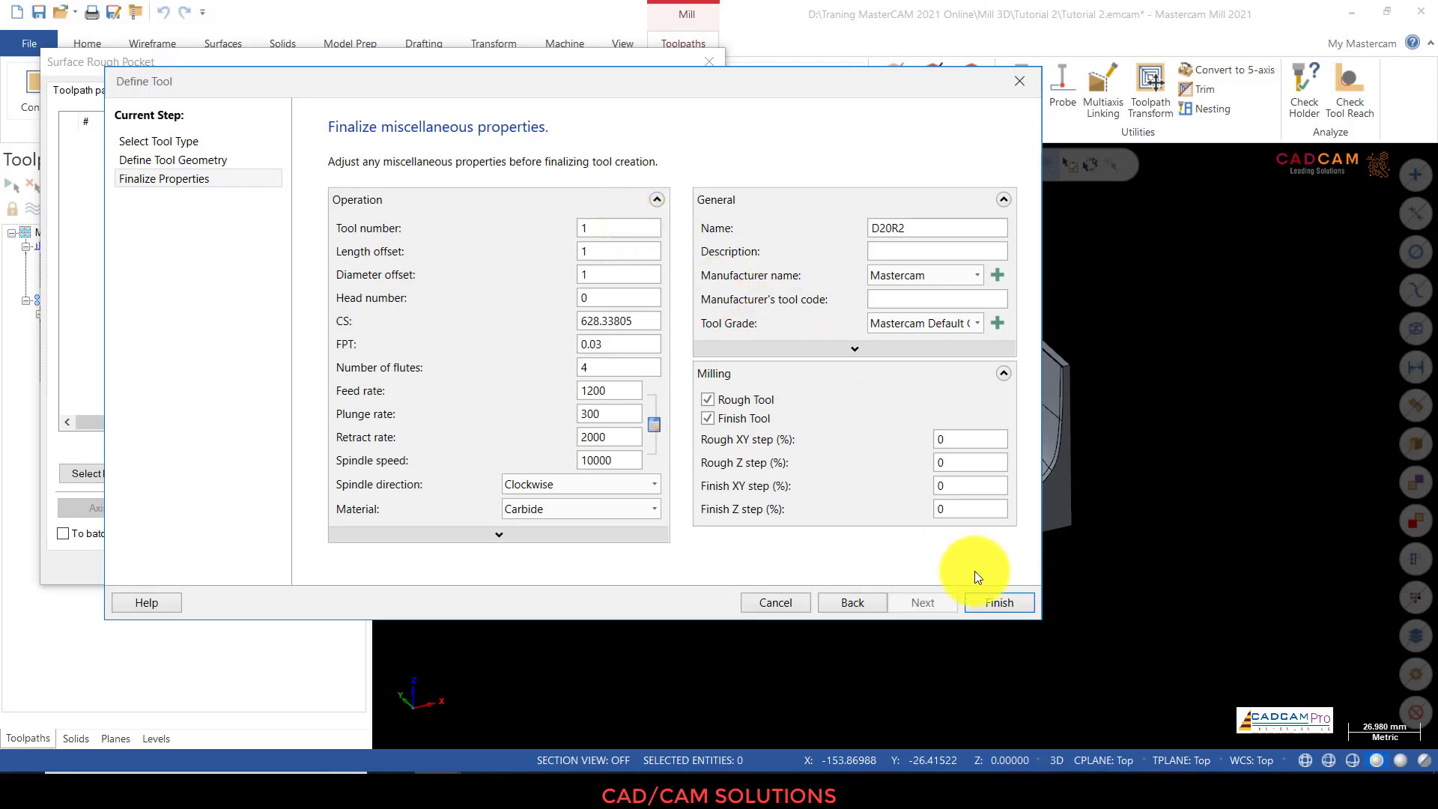
{"action": "left_click", "coordinate": [985, 600]}
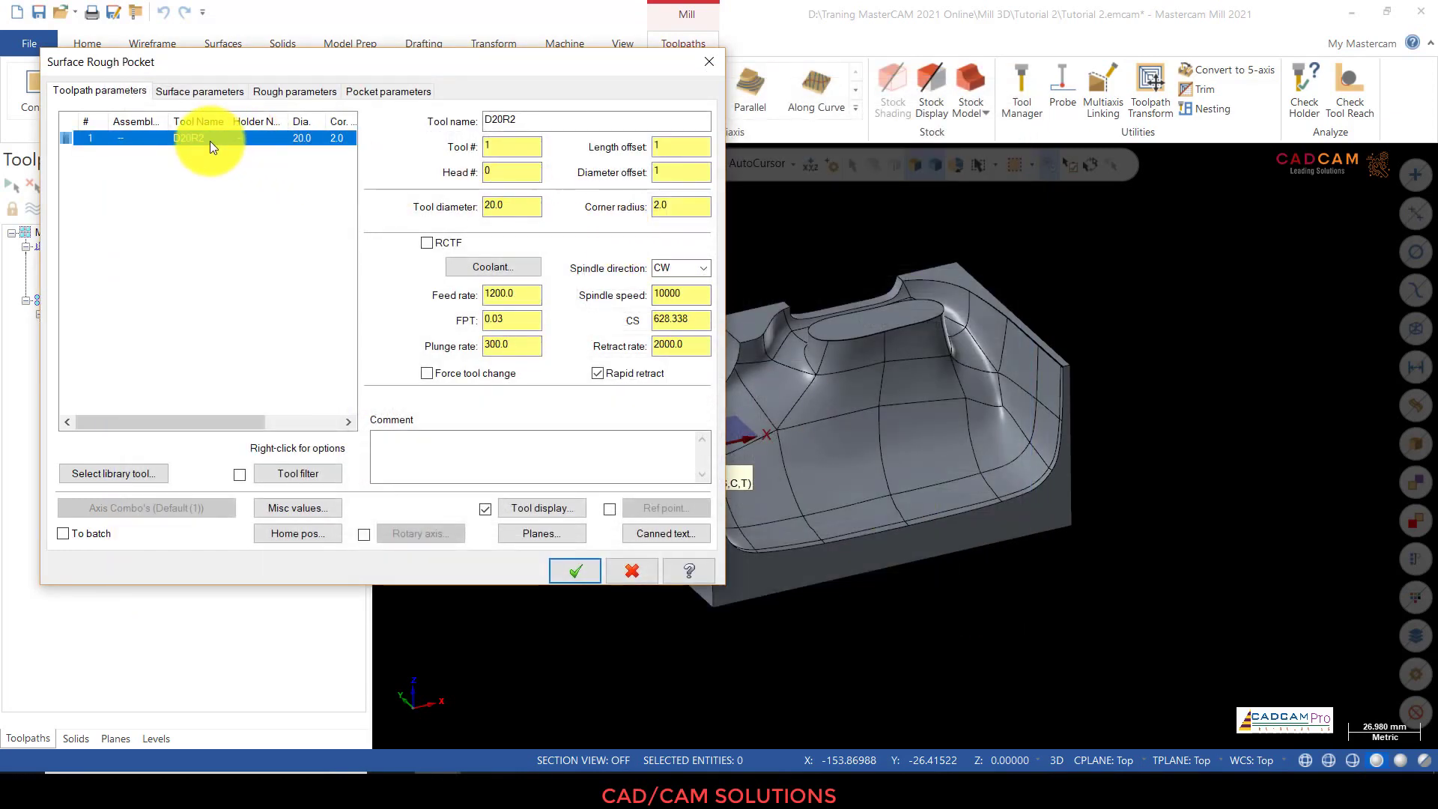
Step: Check the toolpath's coordinate system planes and preview the D20R2 tool's projection over the cavity part from several angles
{"action": "left_click", "coordinate": [560, 536]}
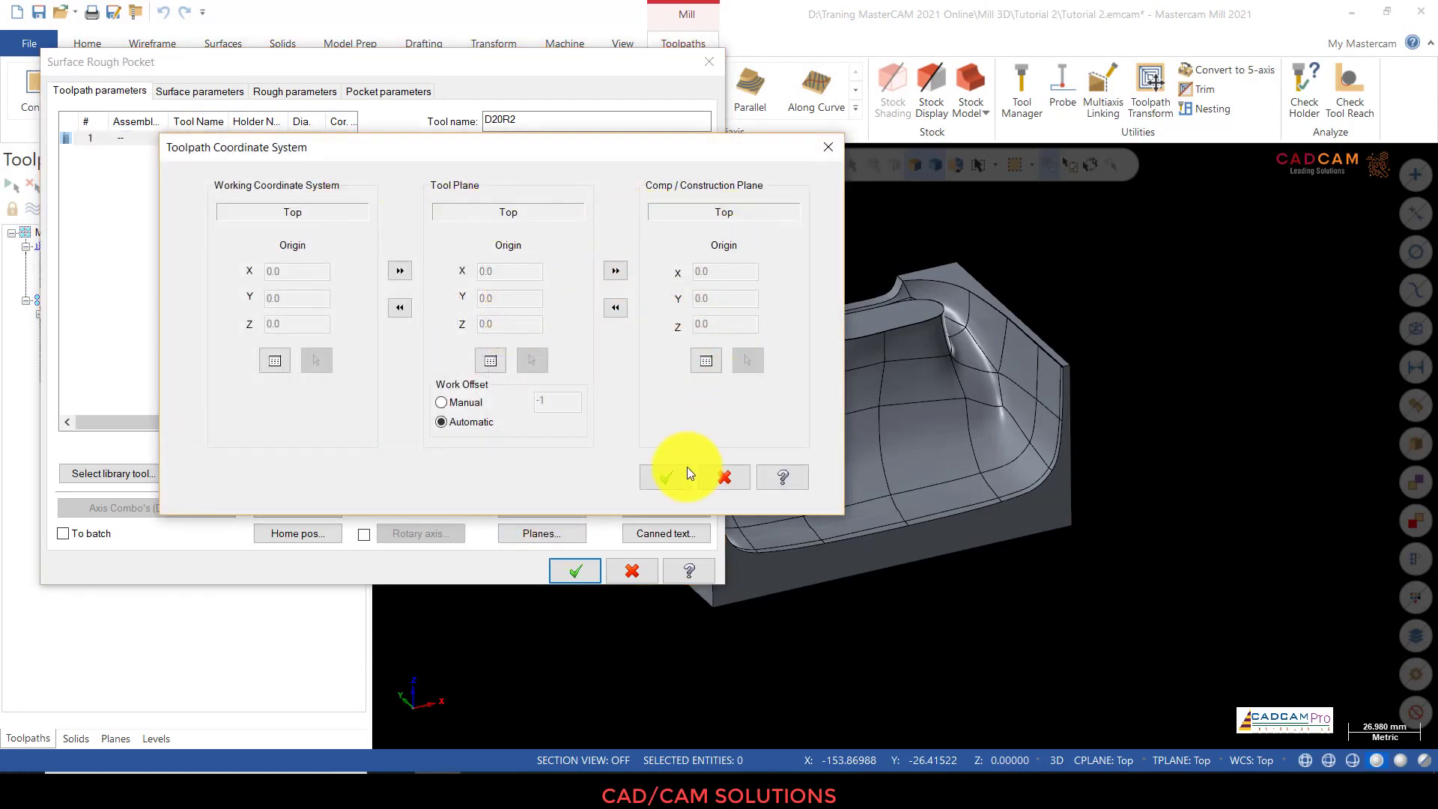
{"action": "left_click", "coordinate": [688, 470]}
{"action": "right_click", "coordinate": [178, 137]}
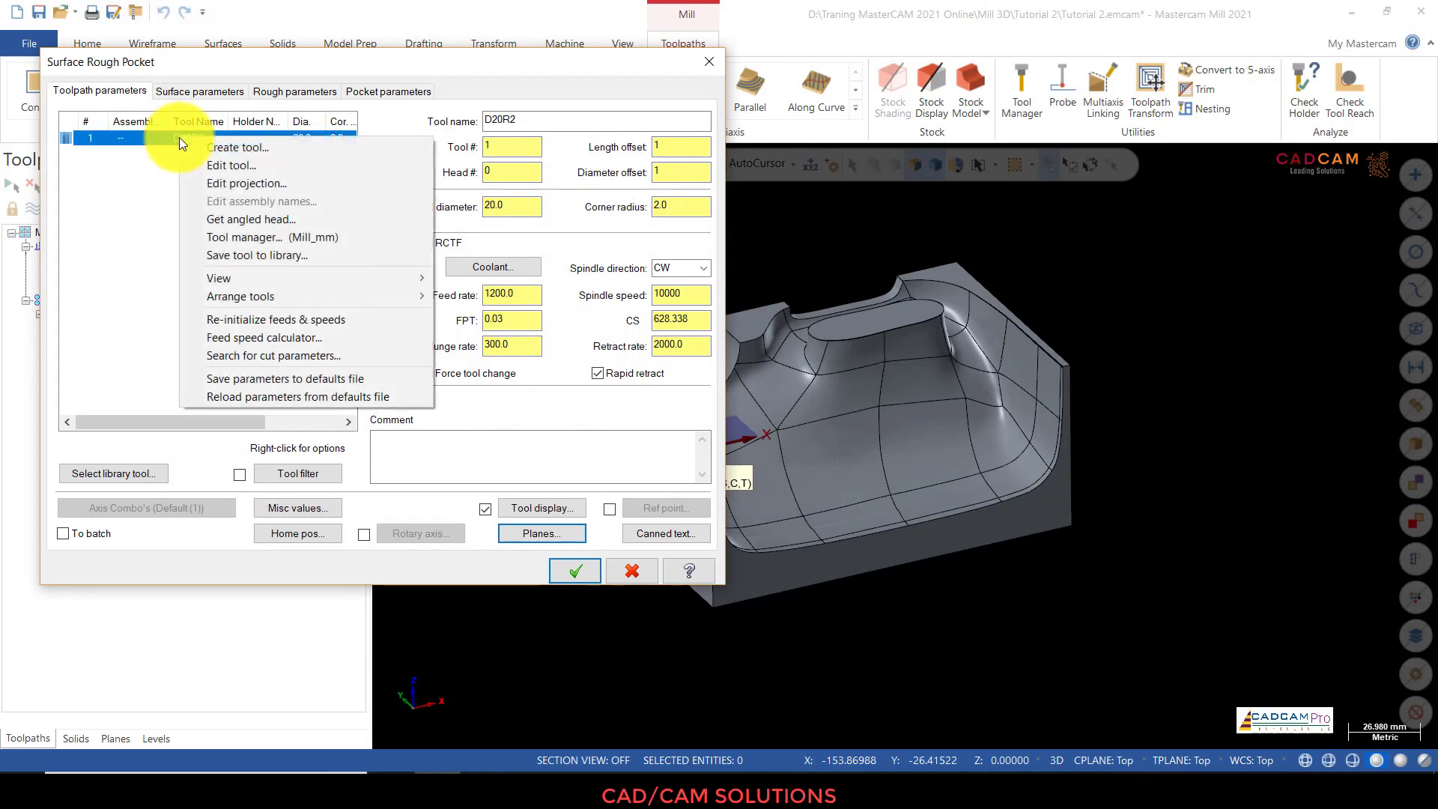
{"action": "left_click", "coordinate": [229, 183]}
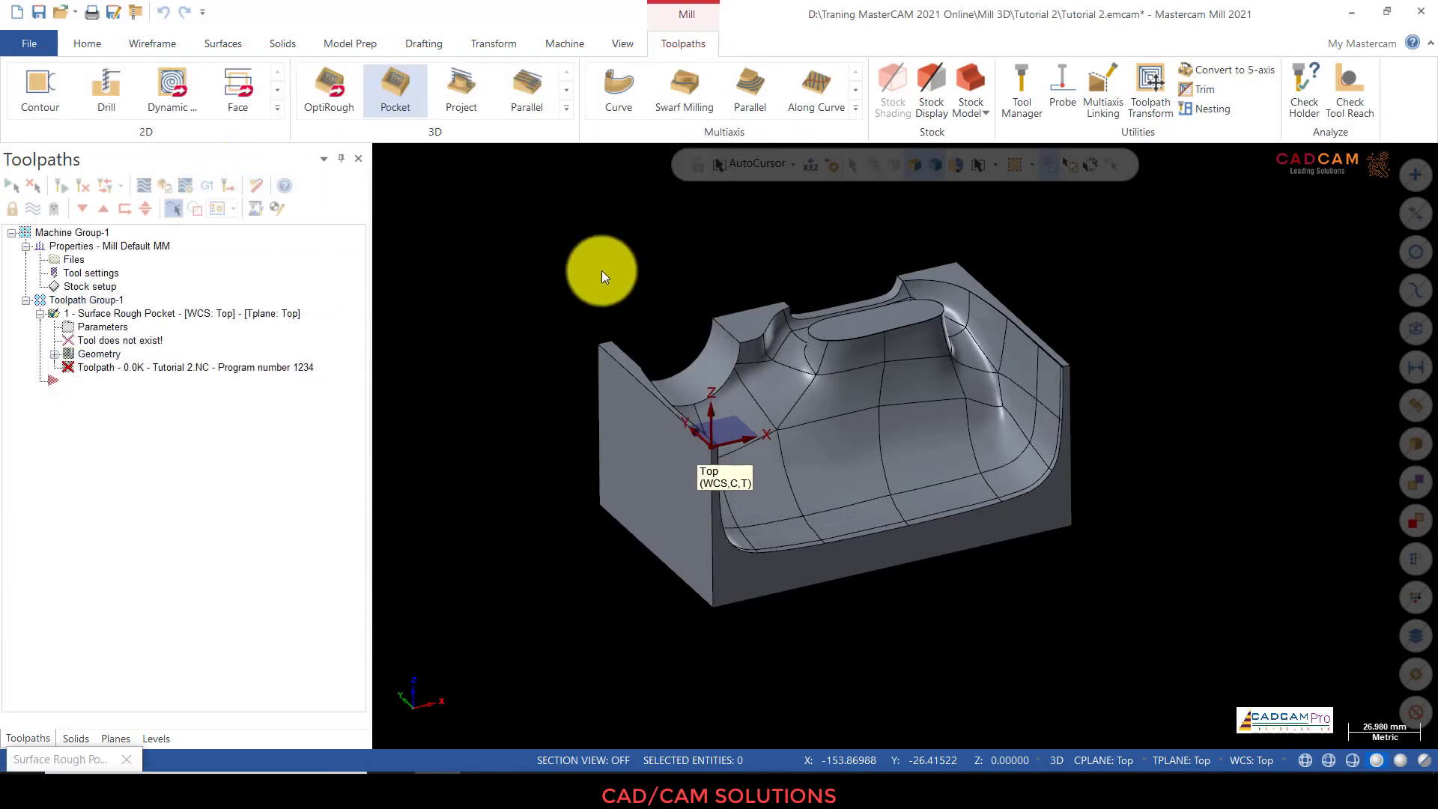
{"action": "scroll", "coordinate": [1008, 341], "scroll_direction": "up", "scroll_amount": 3}
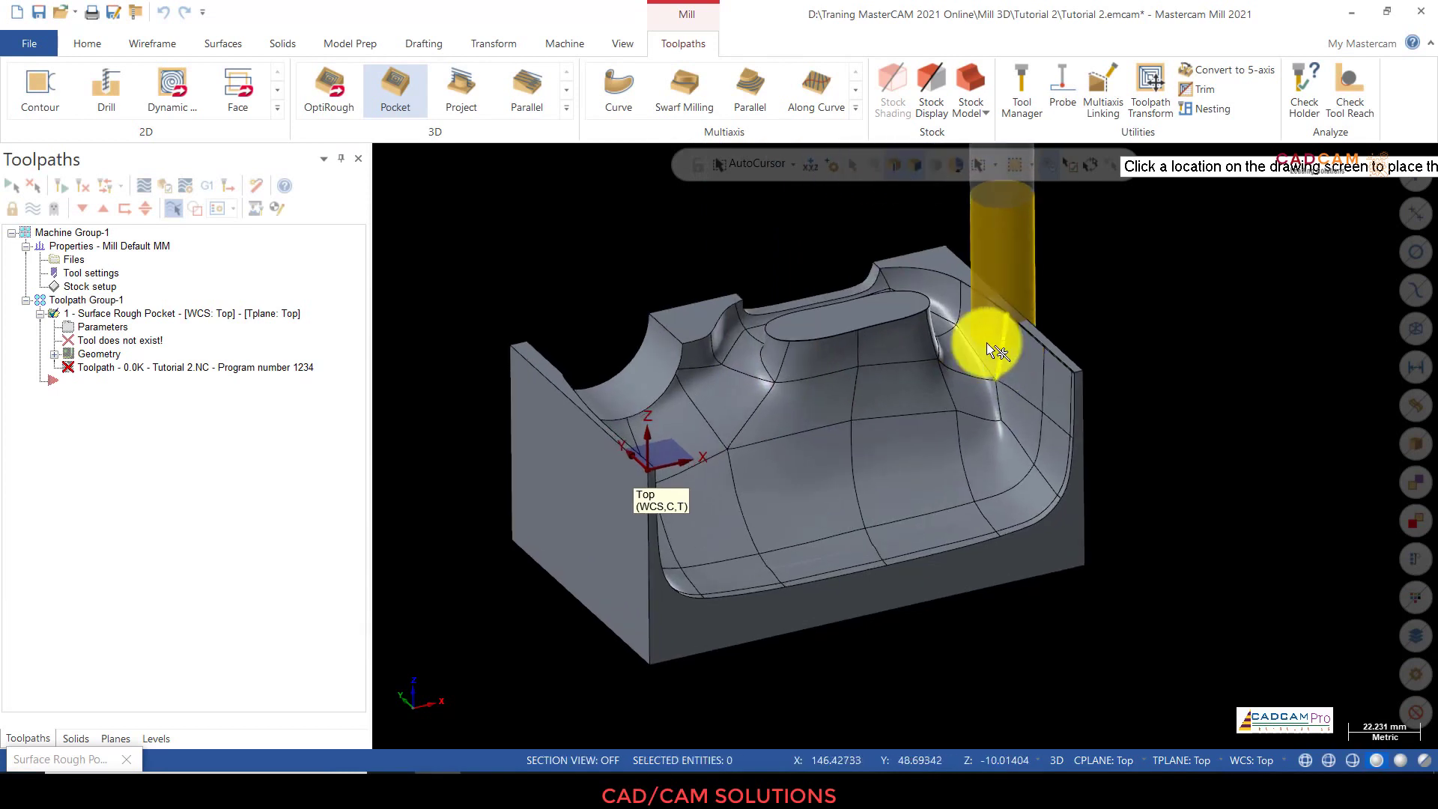
{"action": "scroll", "coordinate": [837, 312], "scroll_direction": "down", "scroll_amount": 2}
{"action": "middle_click_drag", "start_coordinate": [838, 312], "coordinate": [873, 433]}
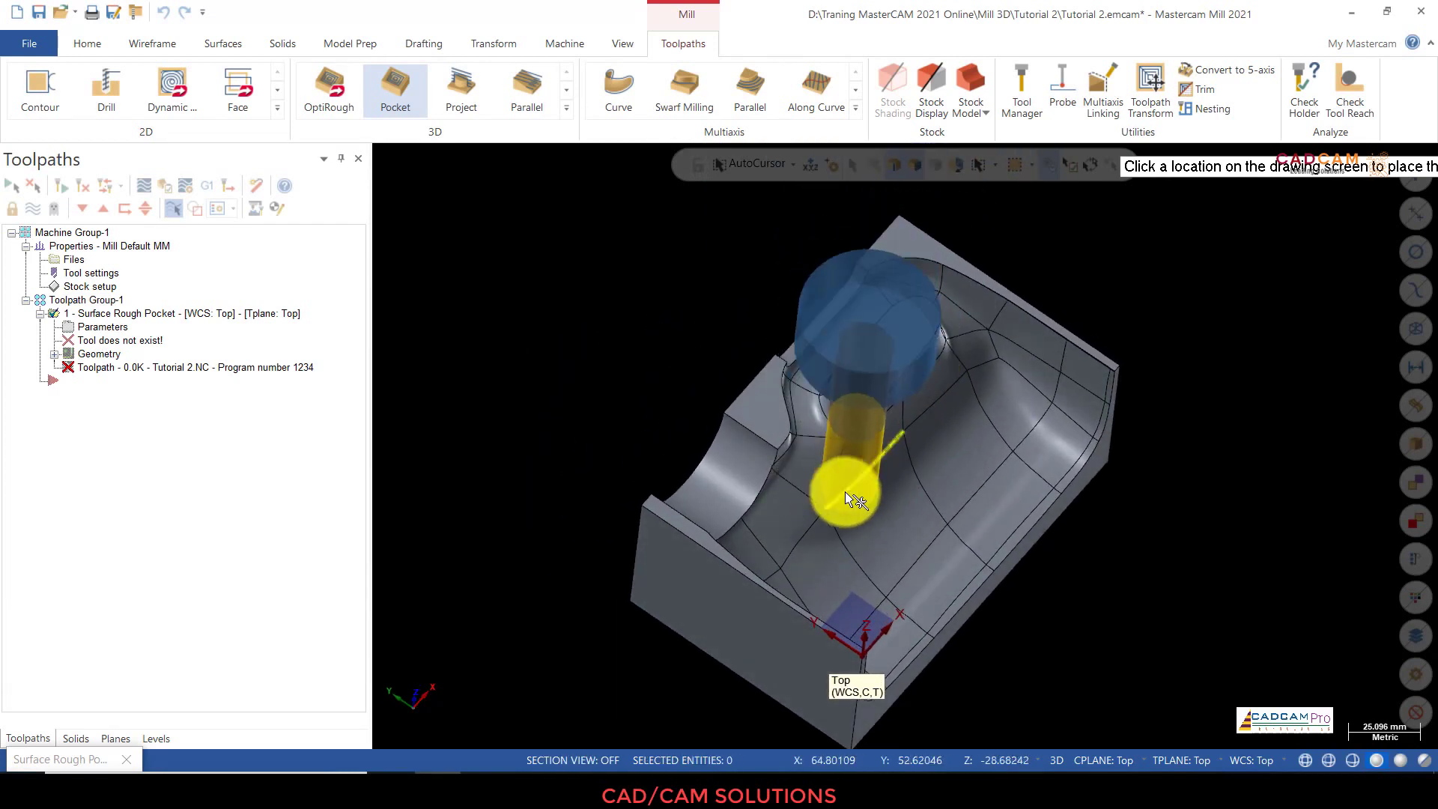
{"action": "middle_click_drag", "start_coordinate": [845, 491], "coordinate": [636, 456]}
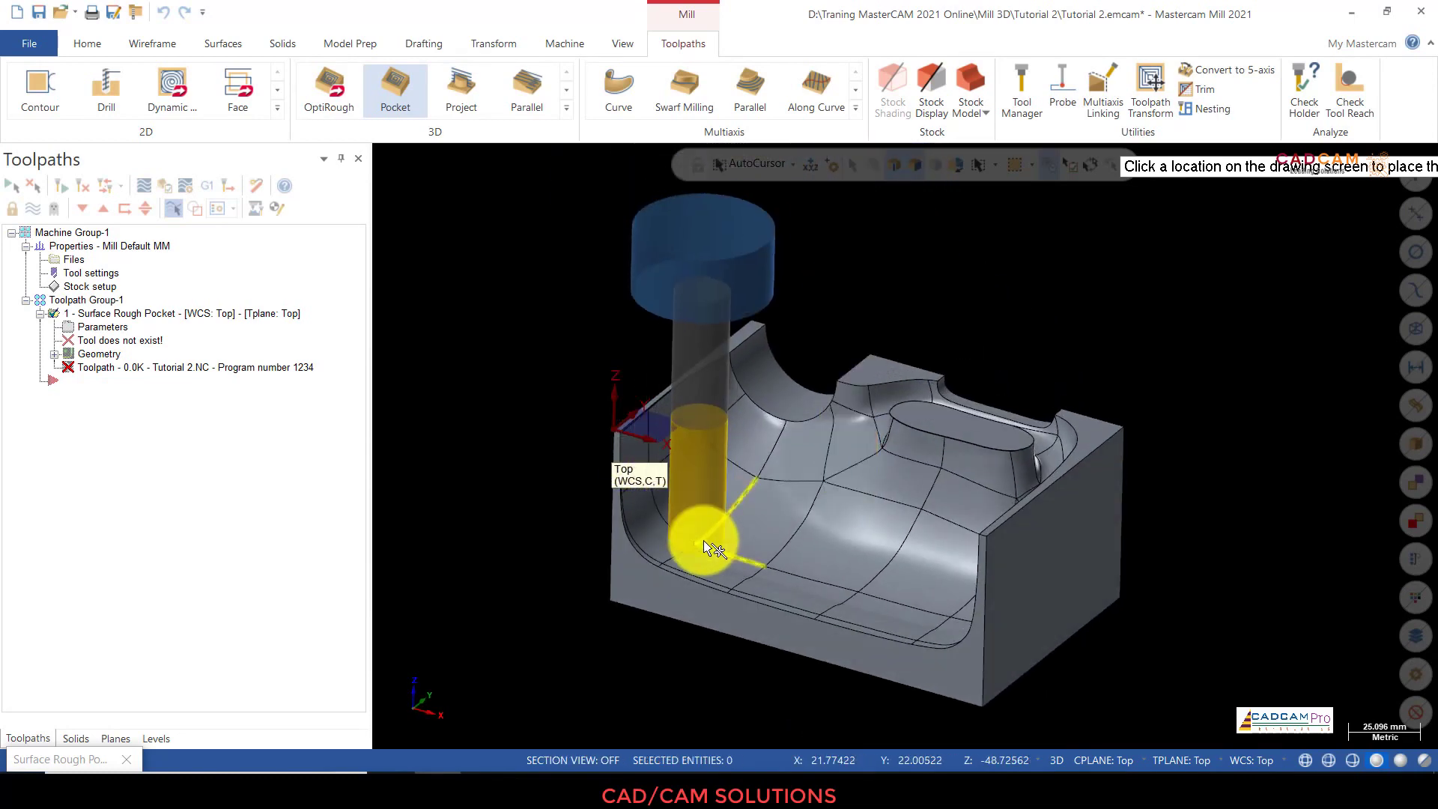
{"action": "middle_click_drag", "start_coordinate": [777, 442], "coordinate": [988, 457]}
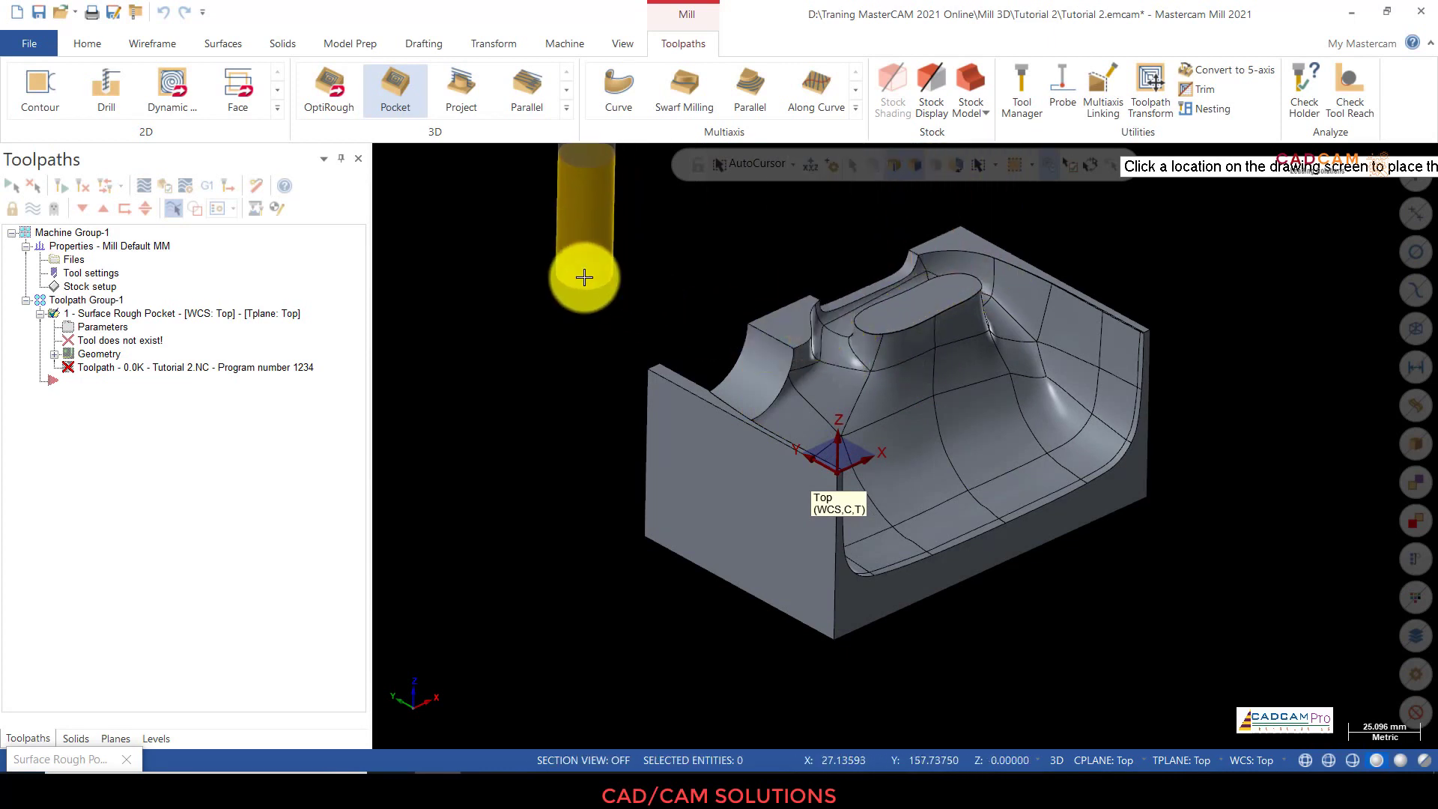
{"action": "right_click", "coordinate": [584, 277]}
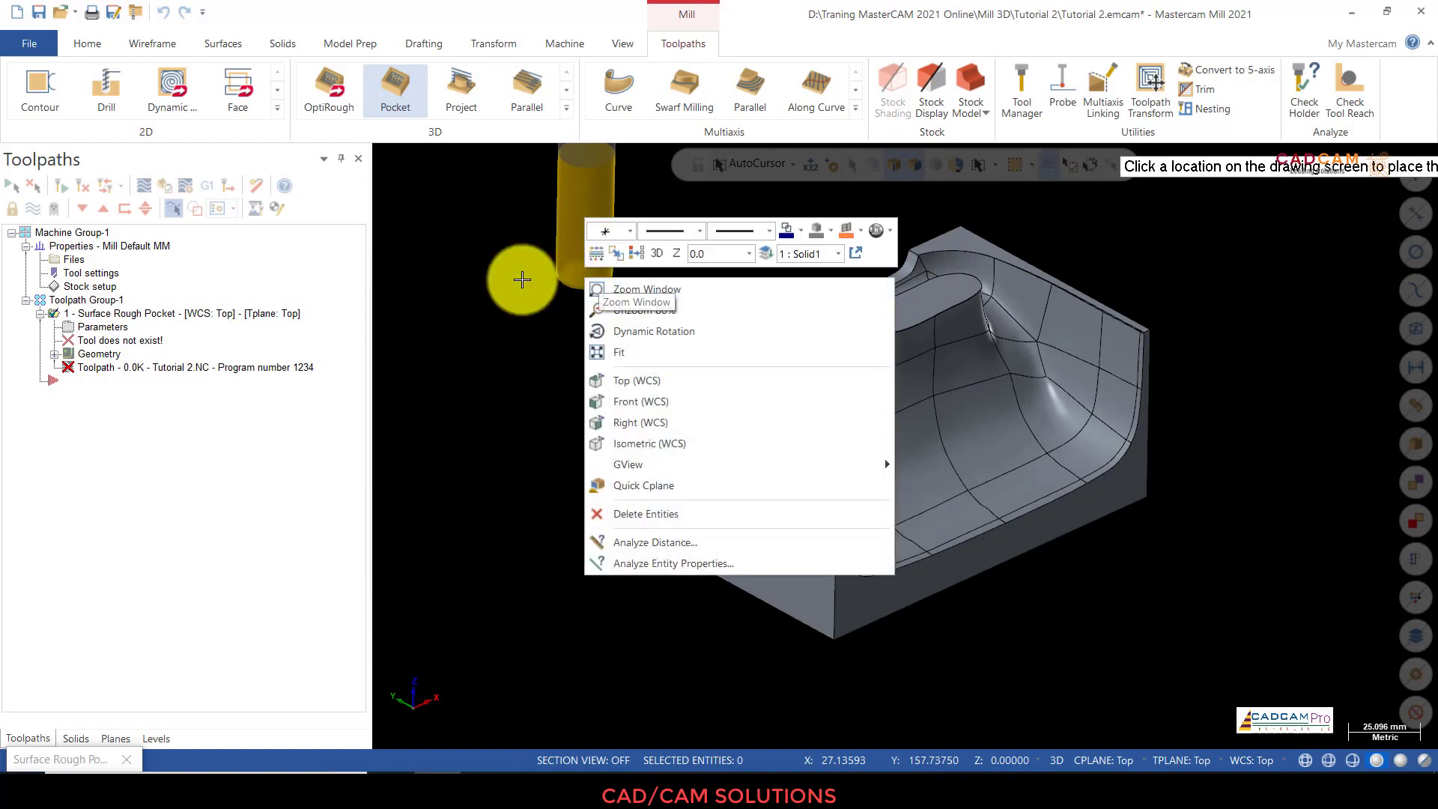
{"action": "left_click", "coordinate": [632, 350]}
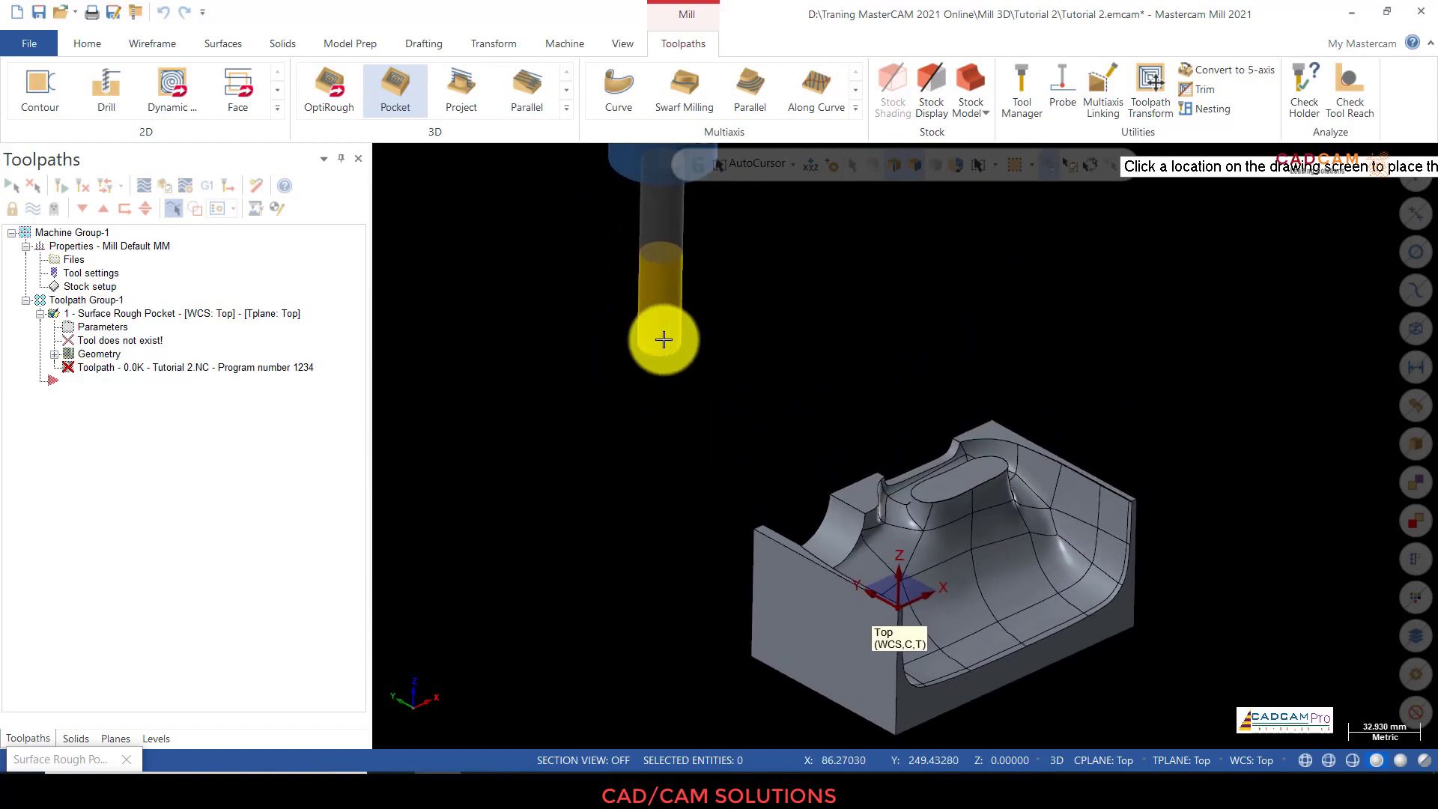
{"action": "left_click", "coordinate": [663, 339]}
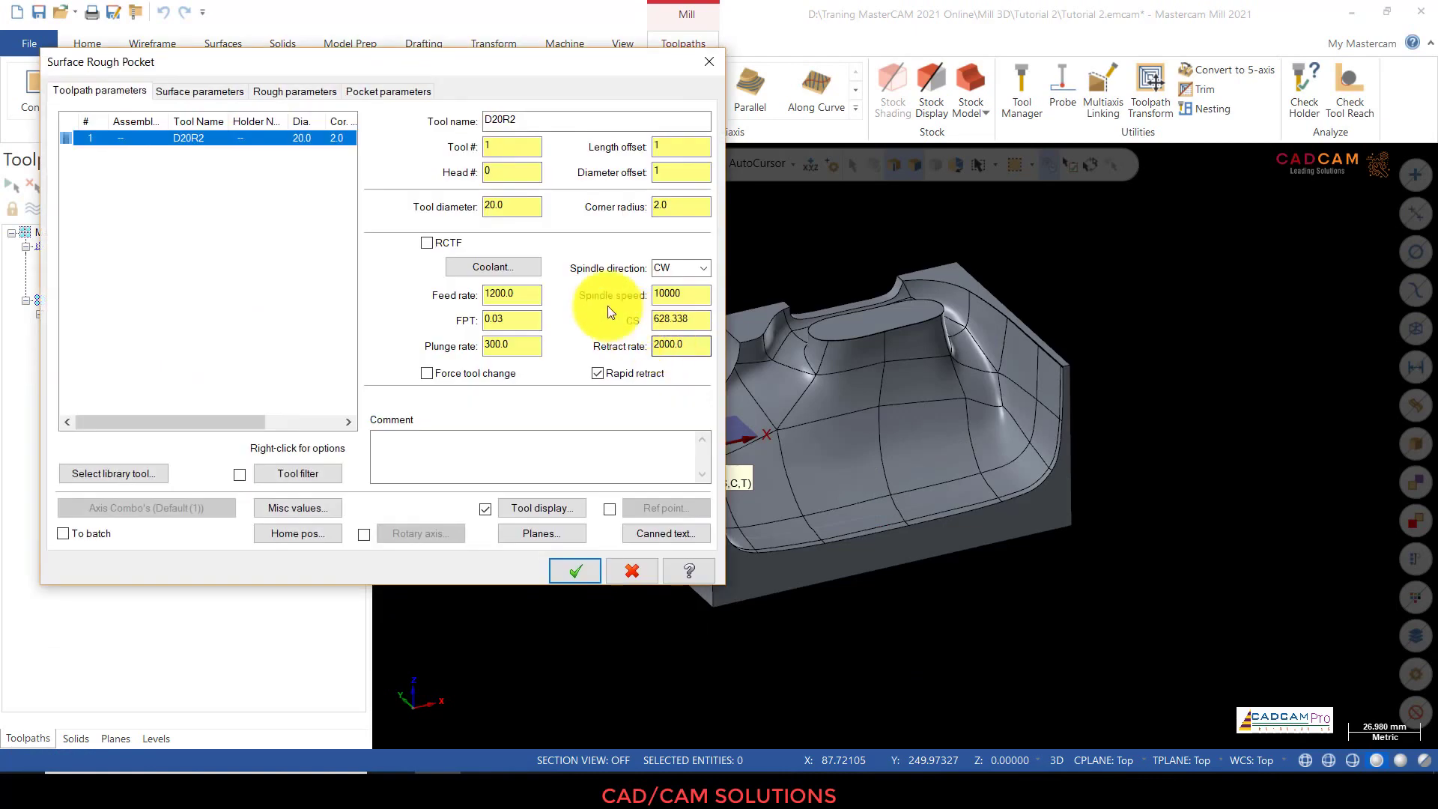
Step: Set the stock to leave on the drive surfaces to 0.25 in the surface parameters
{"action": "left_click", "coordinate": [177, 90]}
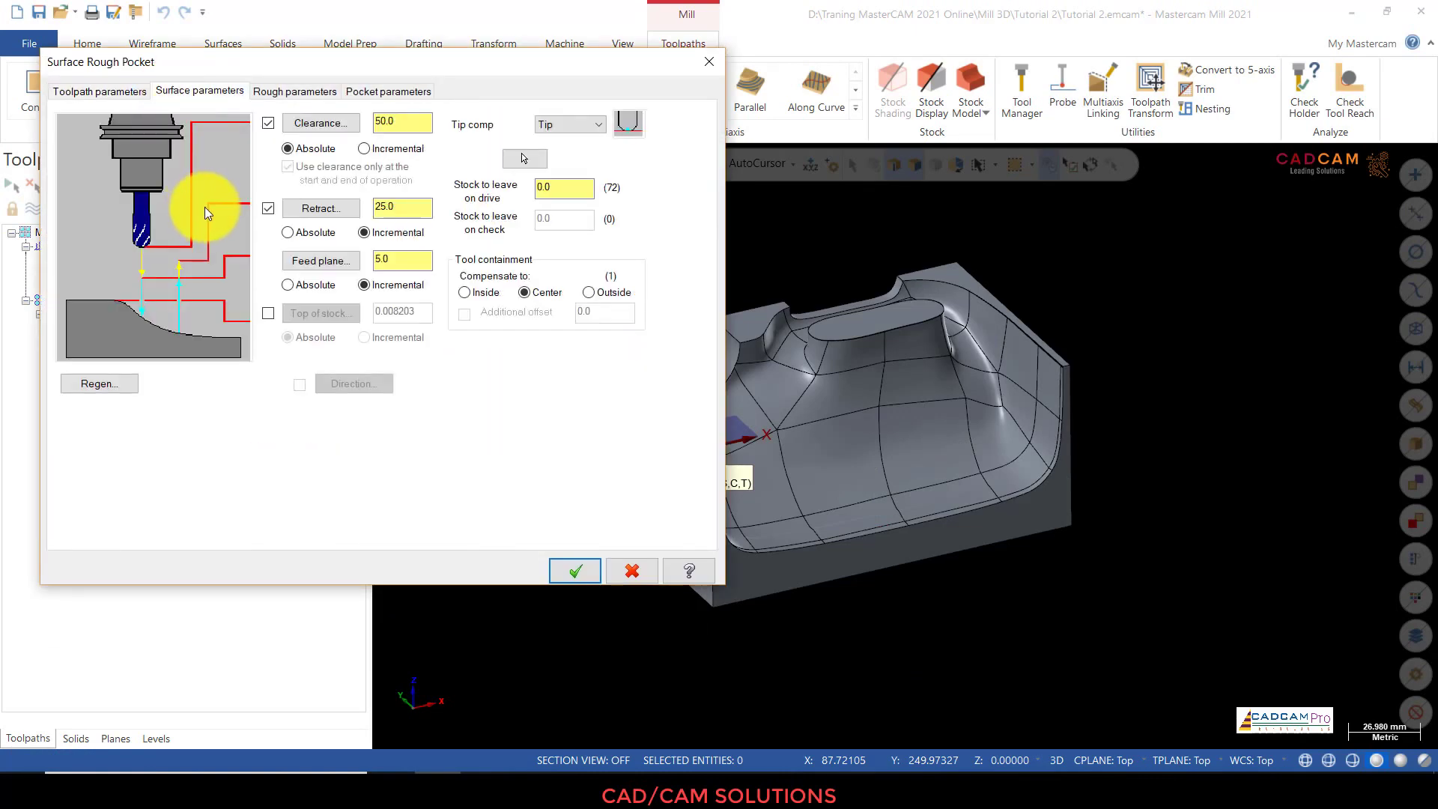
{"action": "double_click", "coordinate": [550, 186]}
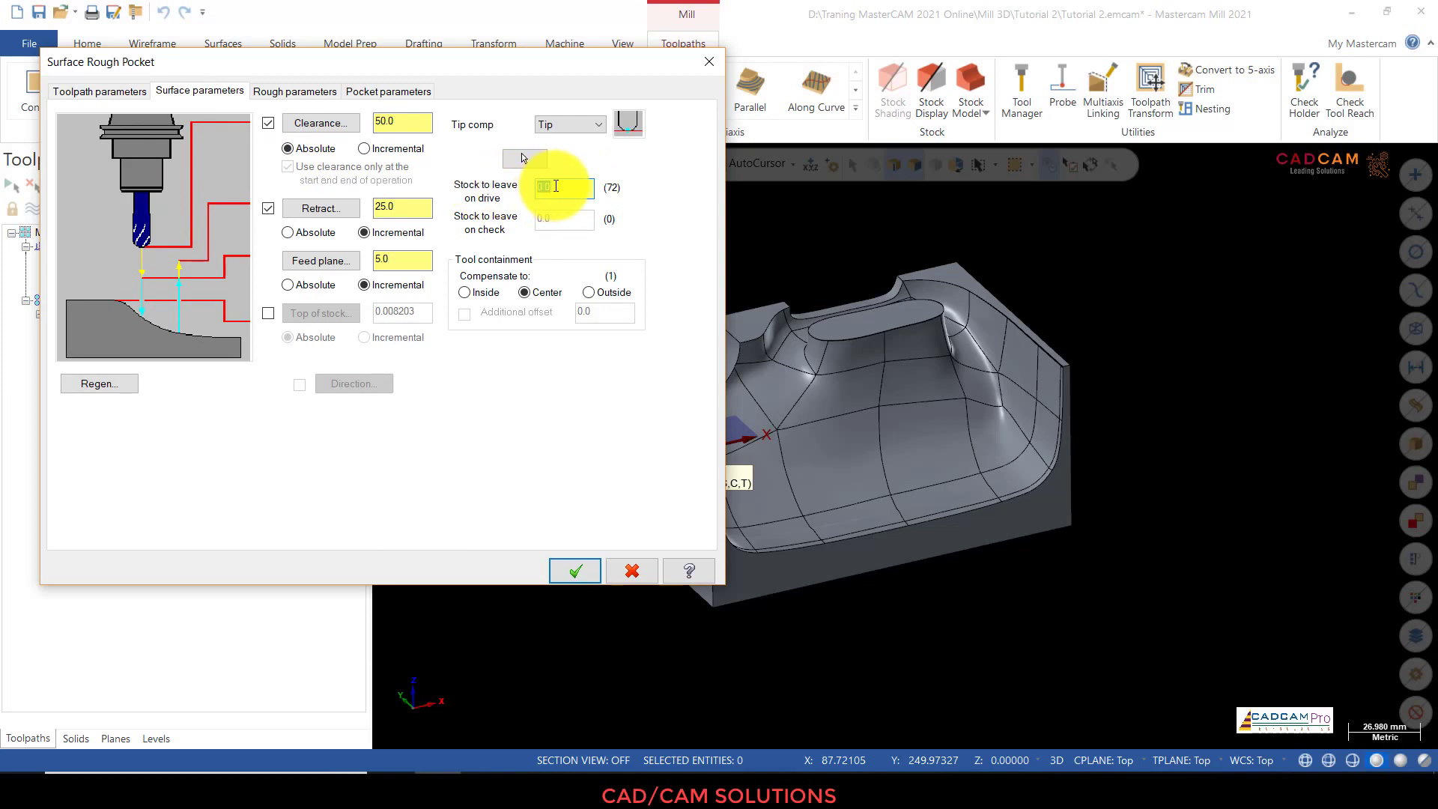
{"action": "left_click", "coordinate": [555, 193]}
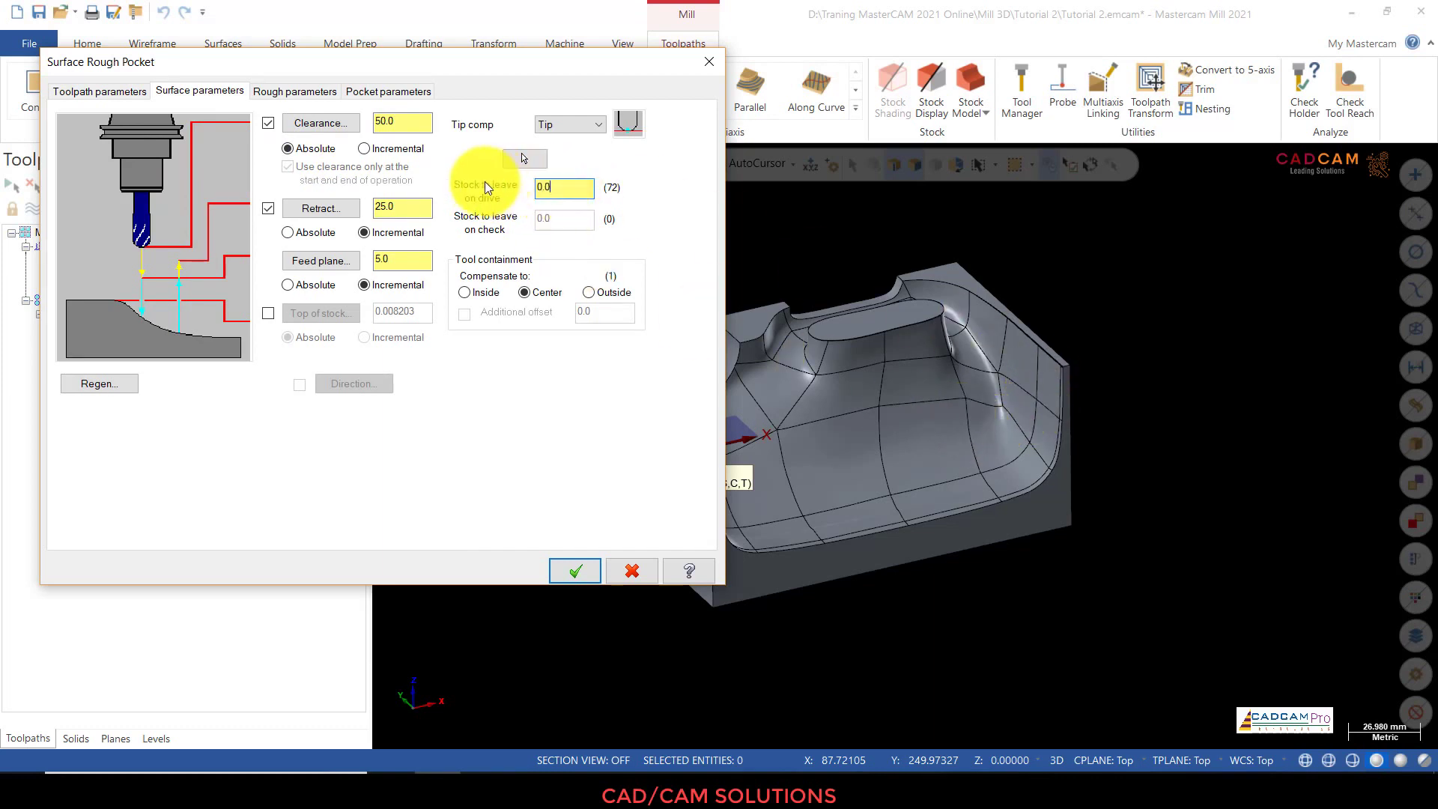
{"action": "double_click", "coordinate": [580, 188]}
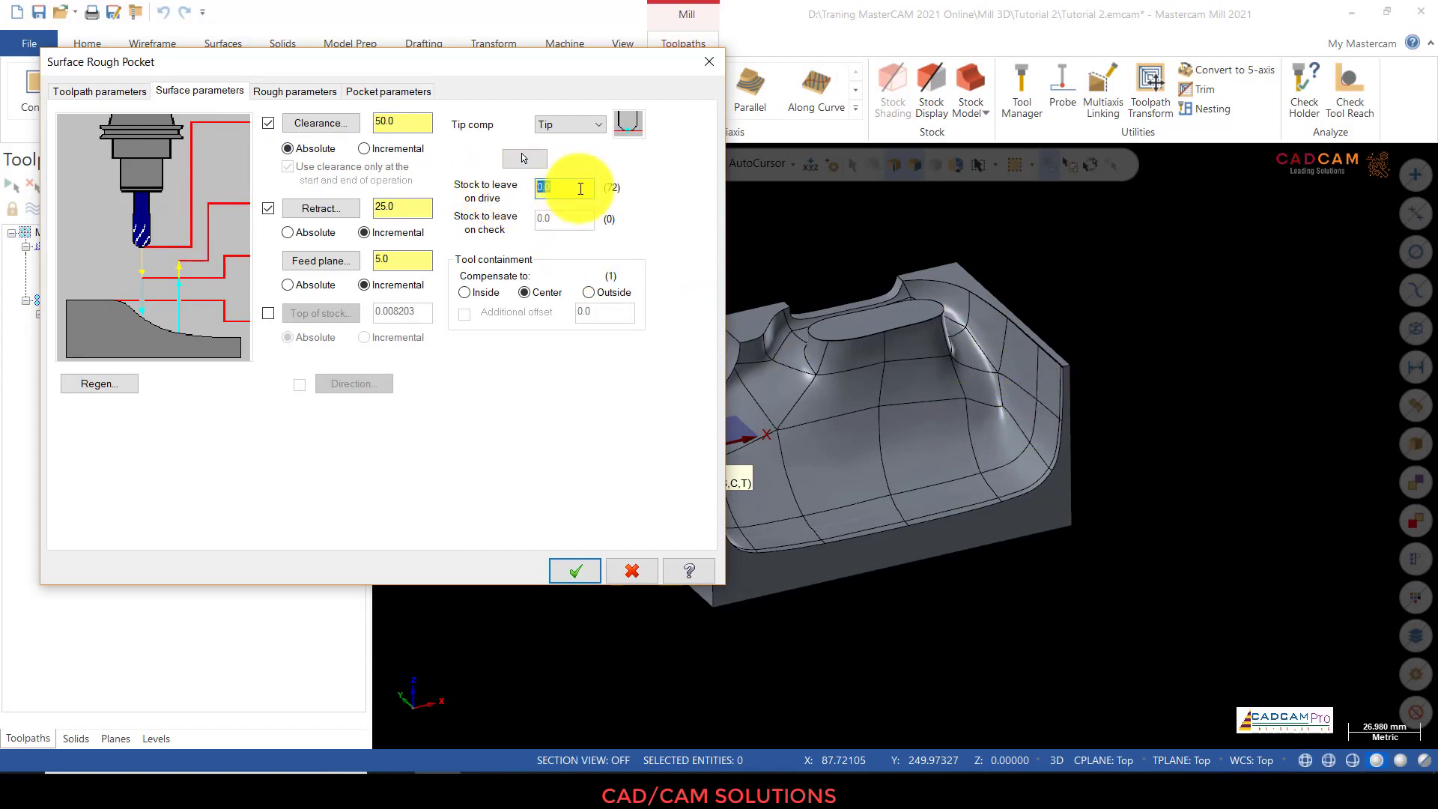
{"action": "type", "text": "0.25"}
Step: Switch the retract height and feed plane to absolute, and set the retract height to 10
{"action": "left_click", "coordinate": [317, 284]}
{"action": "double_click", "coordinate": [374, 216]}
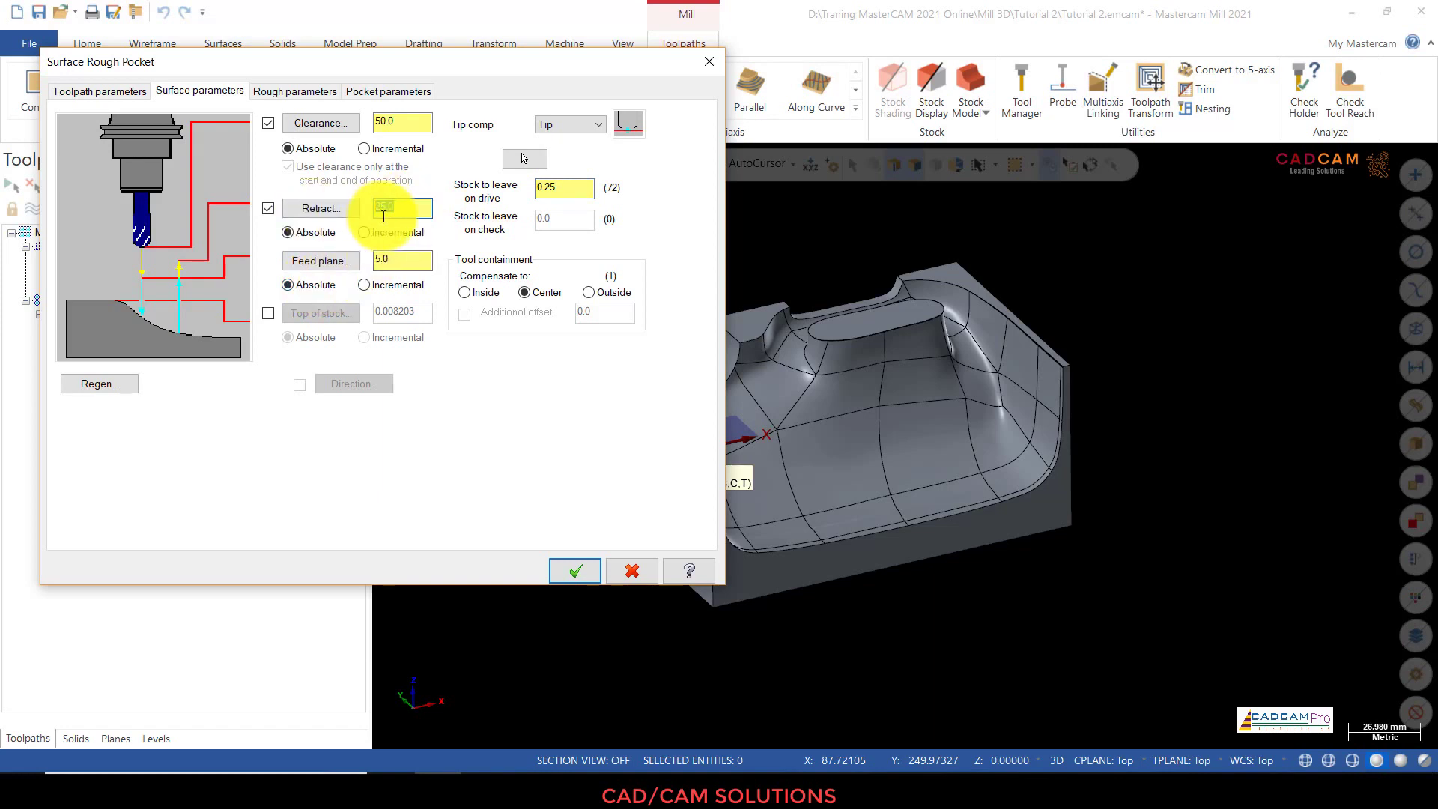
{"action": "type", "text": "10"}
{"action": "left_click", "coordinate": [549, 188]}
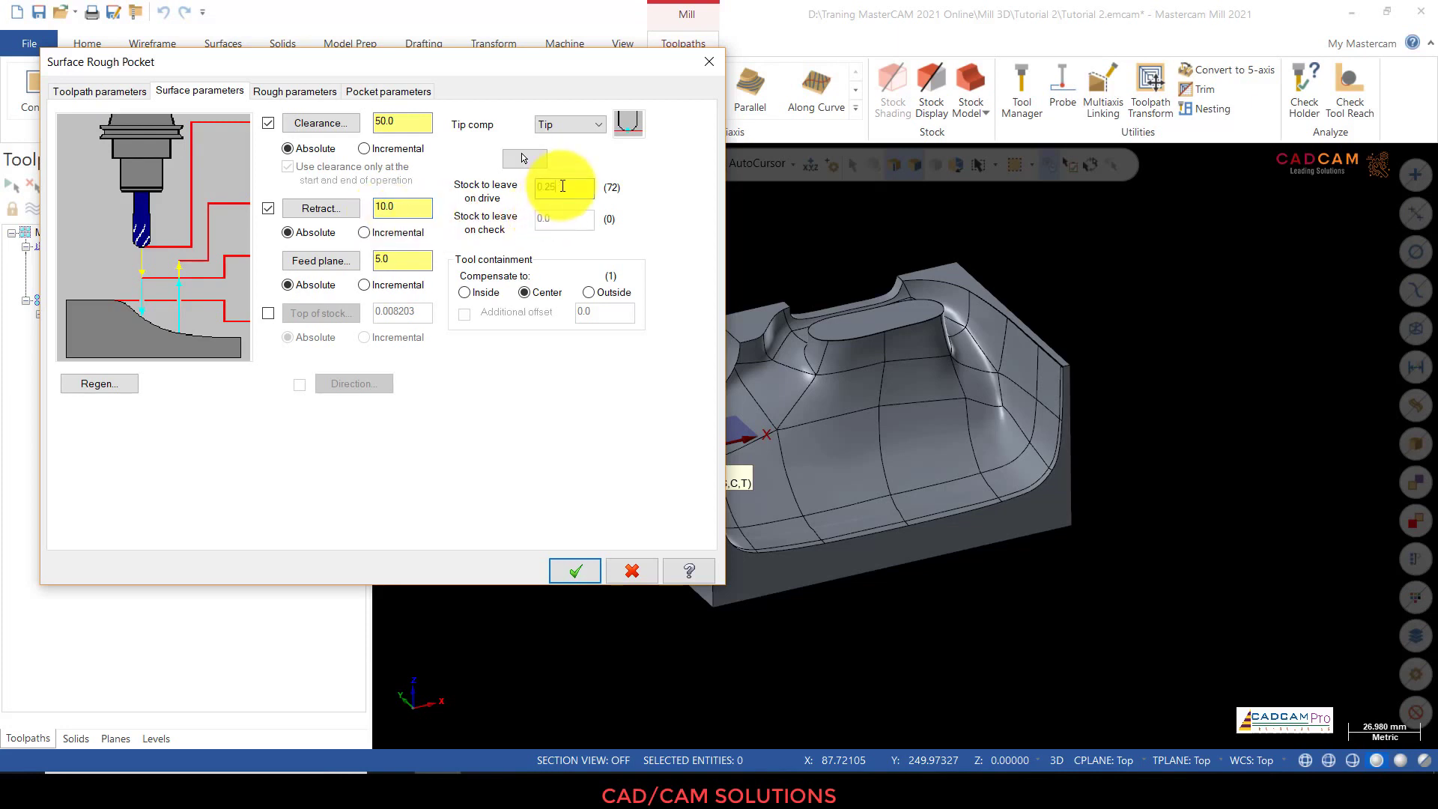
Step: Set the rough parameters' maximum stepdown to 1.0 and enable plunging outside the containment boundary
{"action": "left_click", "coordinate": [297, 96]}
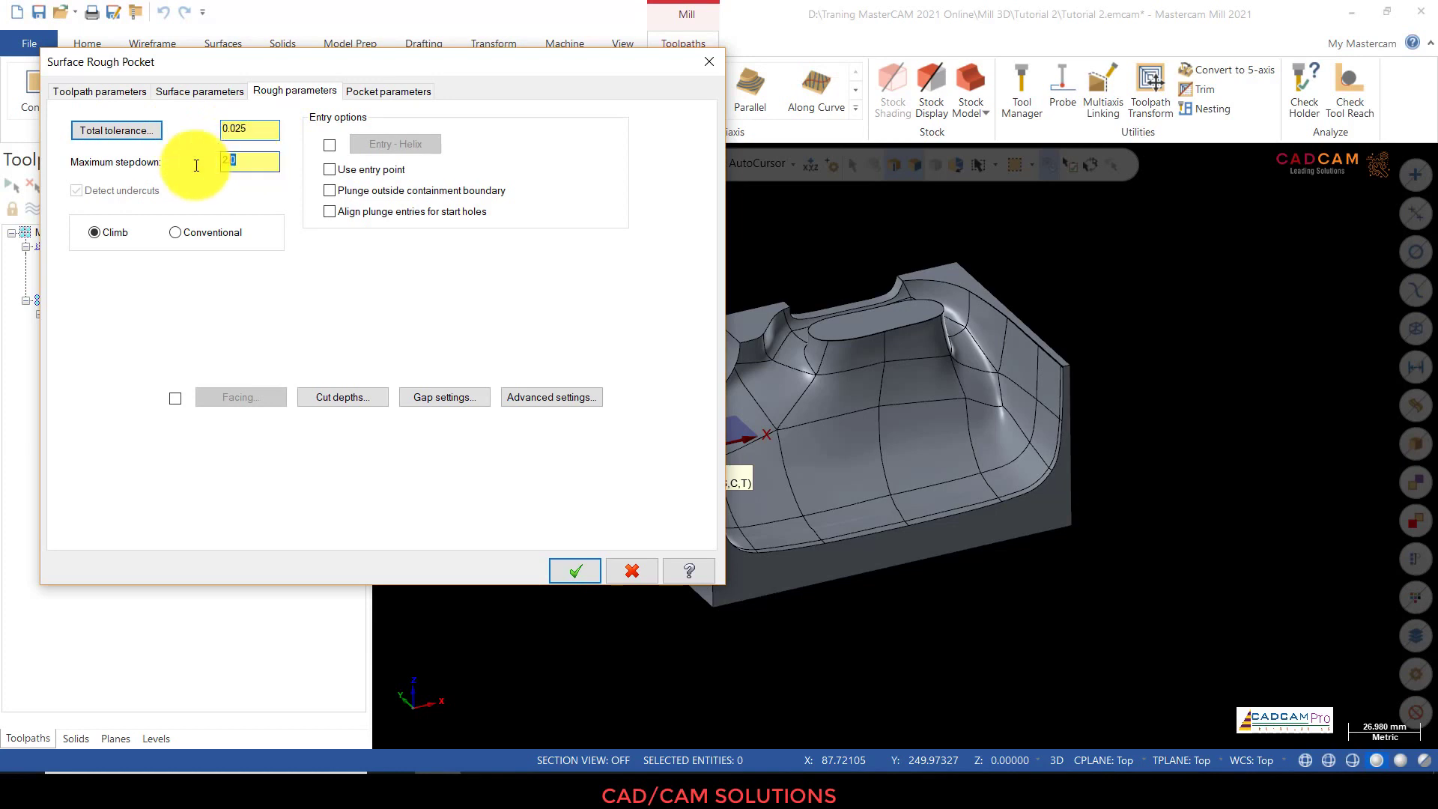
{"action": "double_click", "coordinate": [247, 165]}
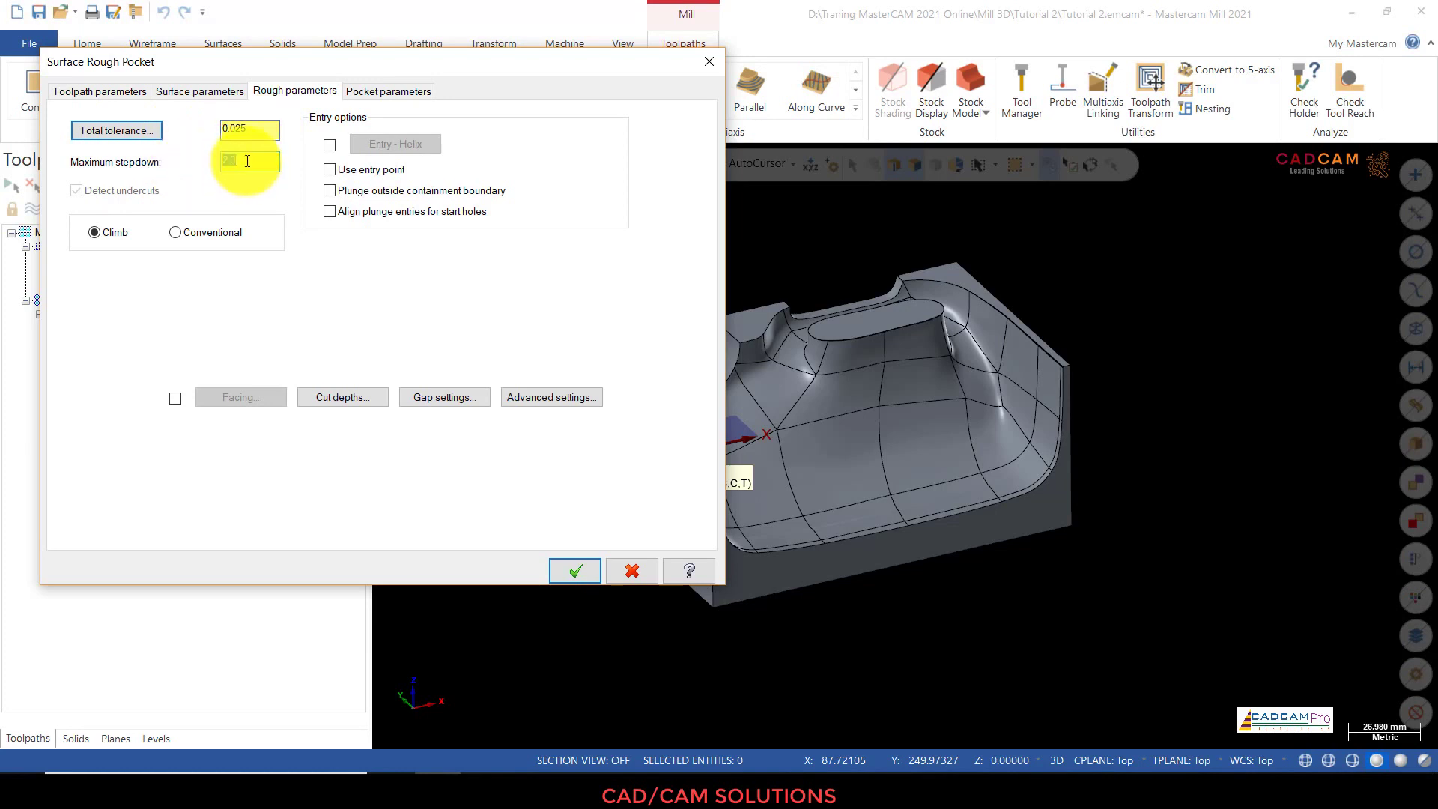
{"action": "type", "text": "1.0"}
{"action": "double_click", "coordinate": [255, 131]}
{"action": "left_click", "coordinate": [255, 131]}
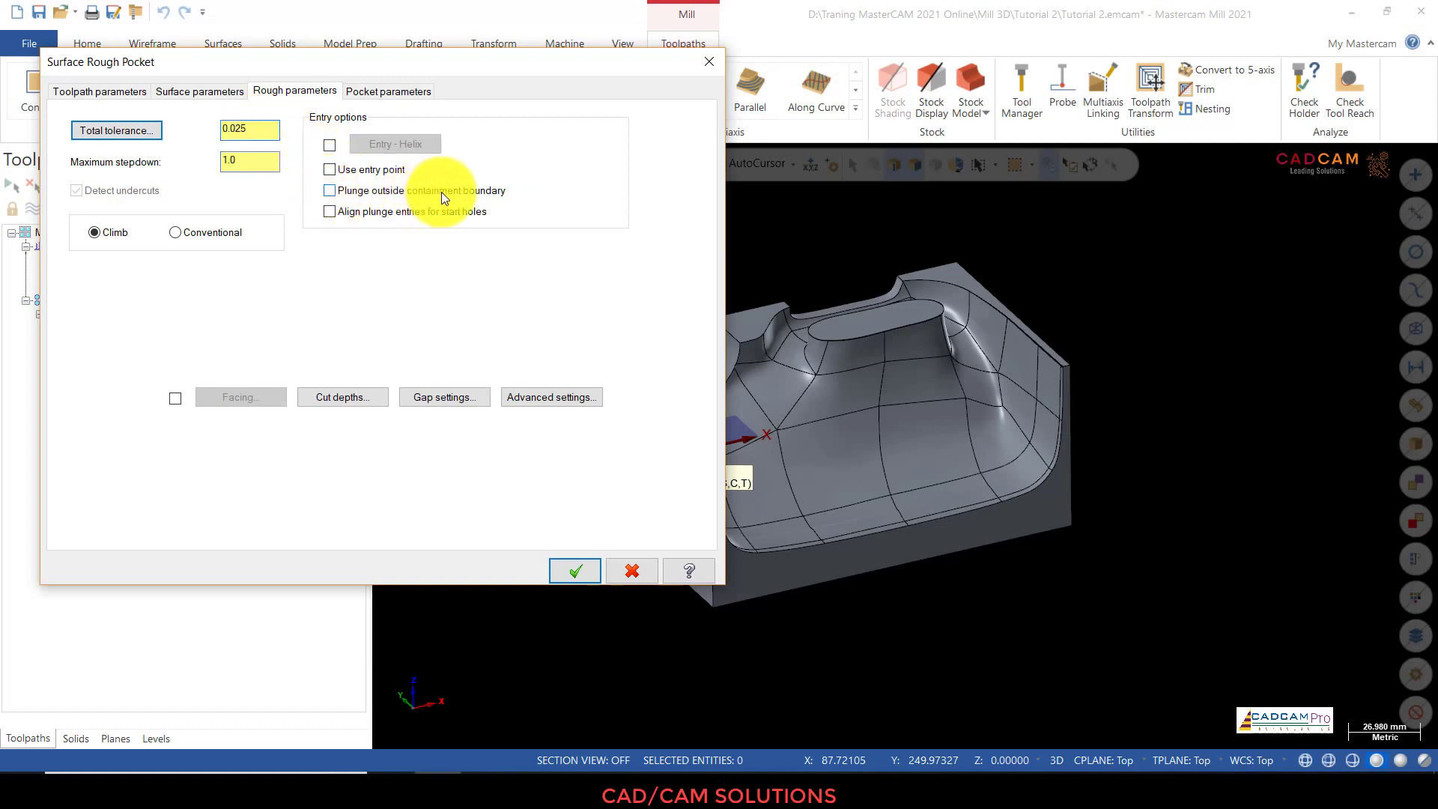
{"action": "left_click", "coordinate": [329, 193]}
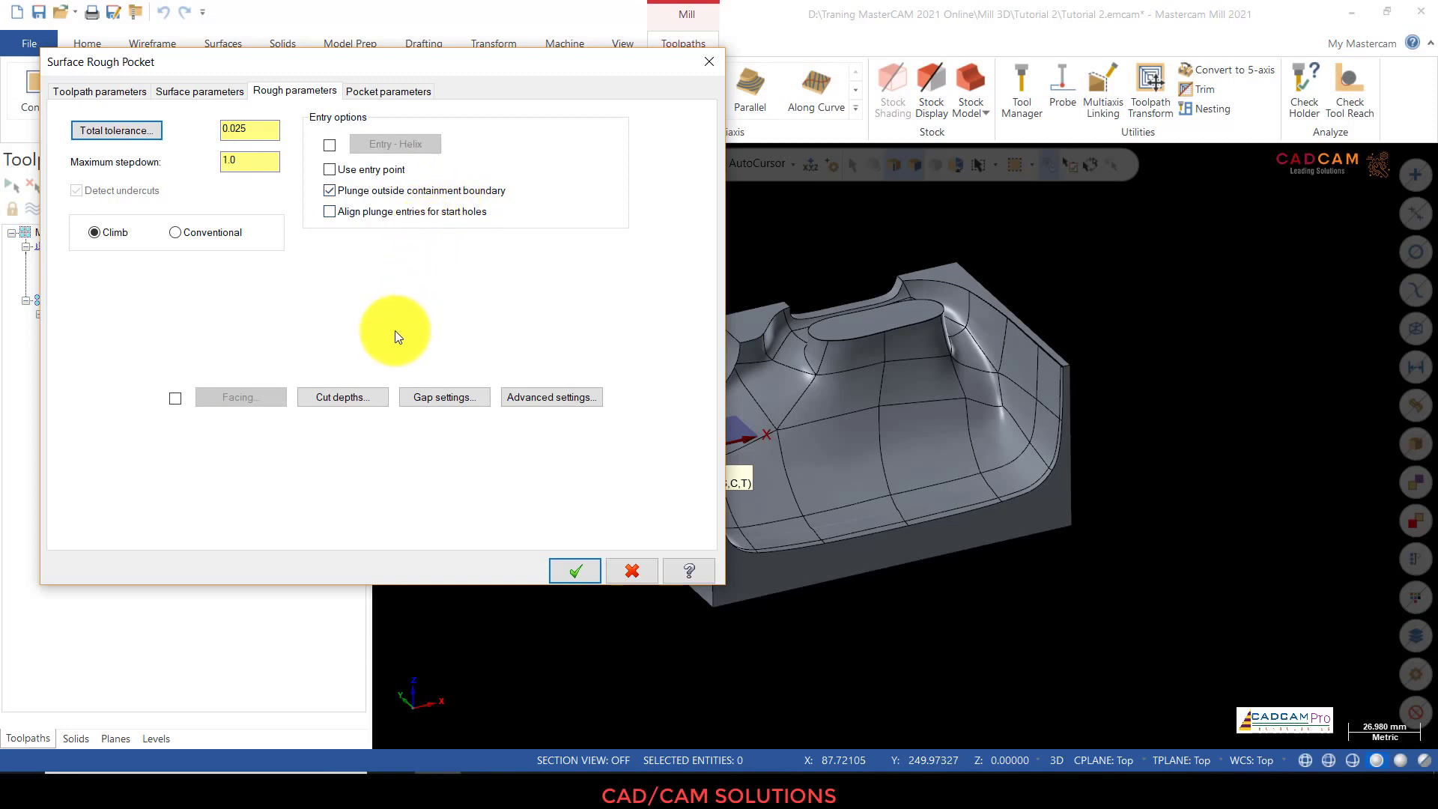
Step: Switch the cut depths to absolute and set the minimum depth to -1
{"action": "left_click", "coordinate": [376, 390]}
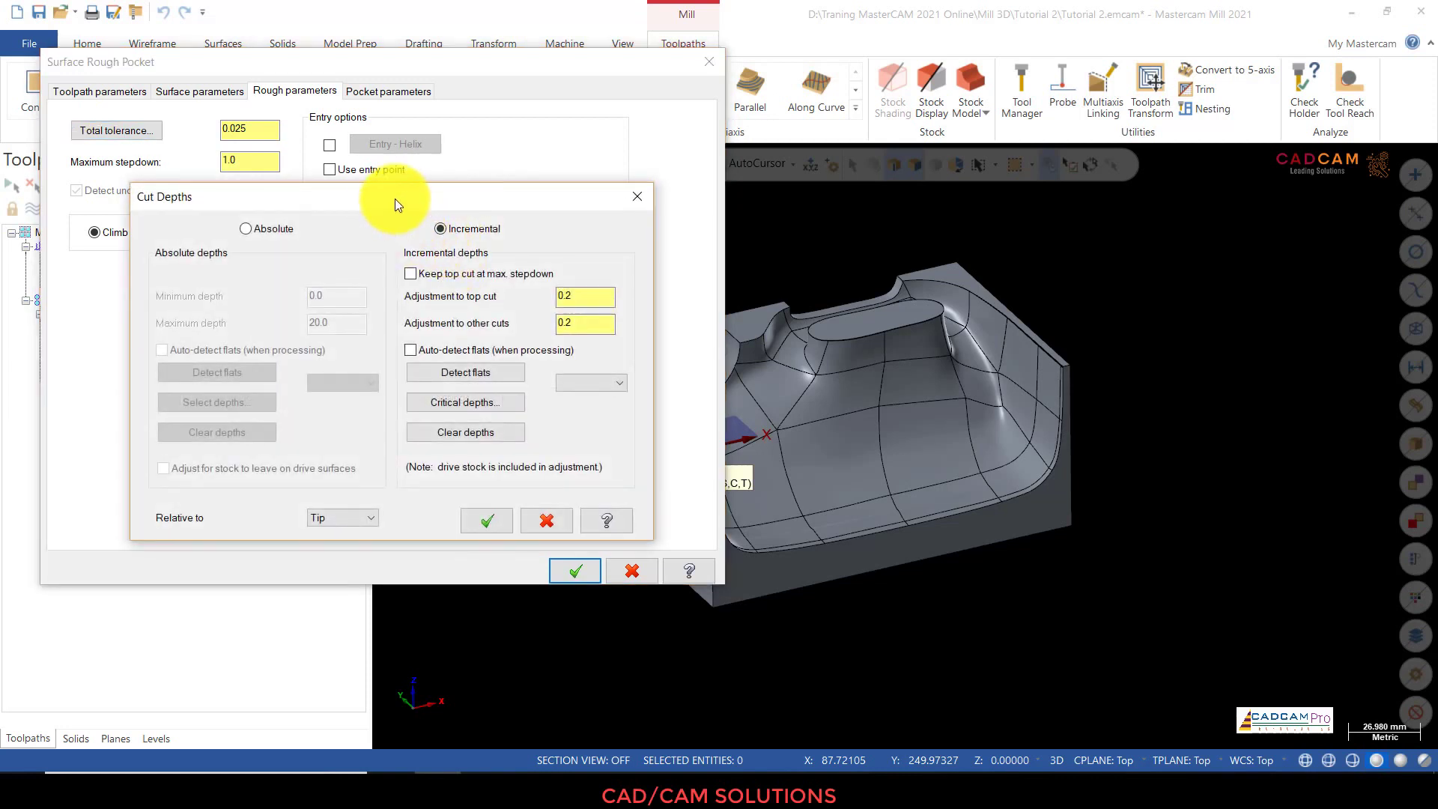
{"action": "left_click_drag", "start_coordinate": [394, 200], "coordinate": [334, 155]}
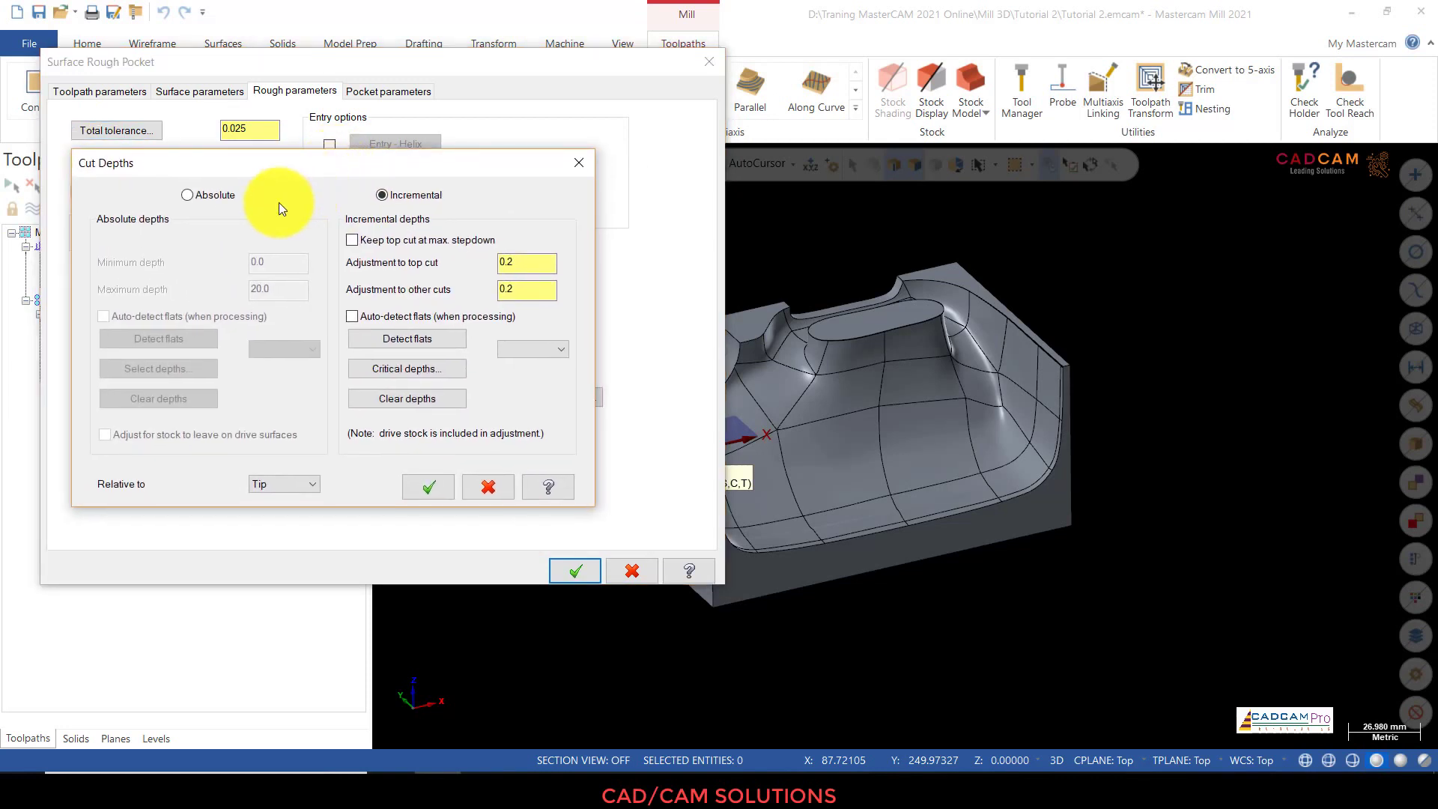
{"action": "left_click", "coordinate": [187, 195]}
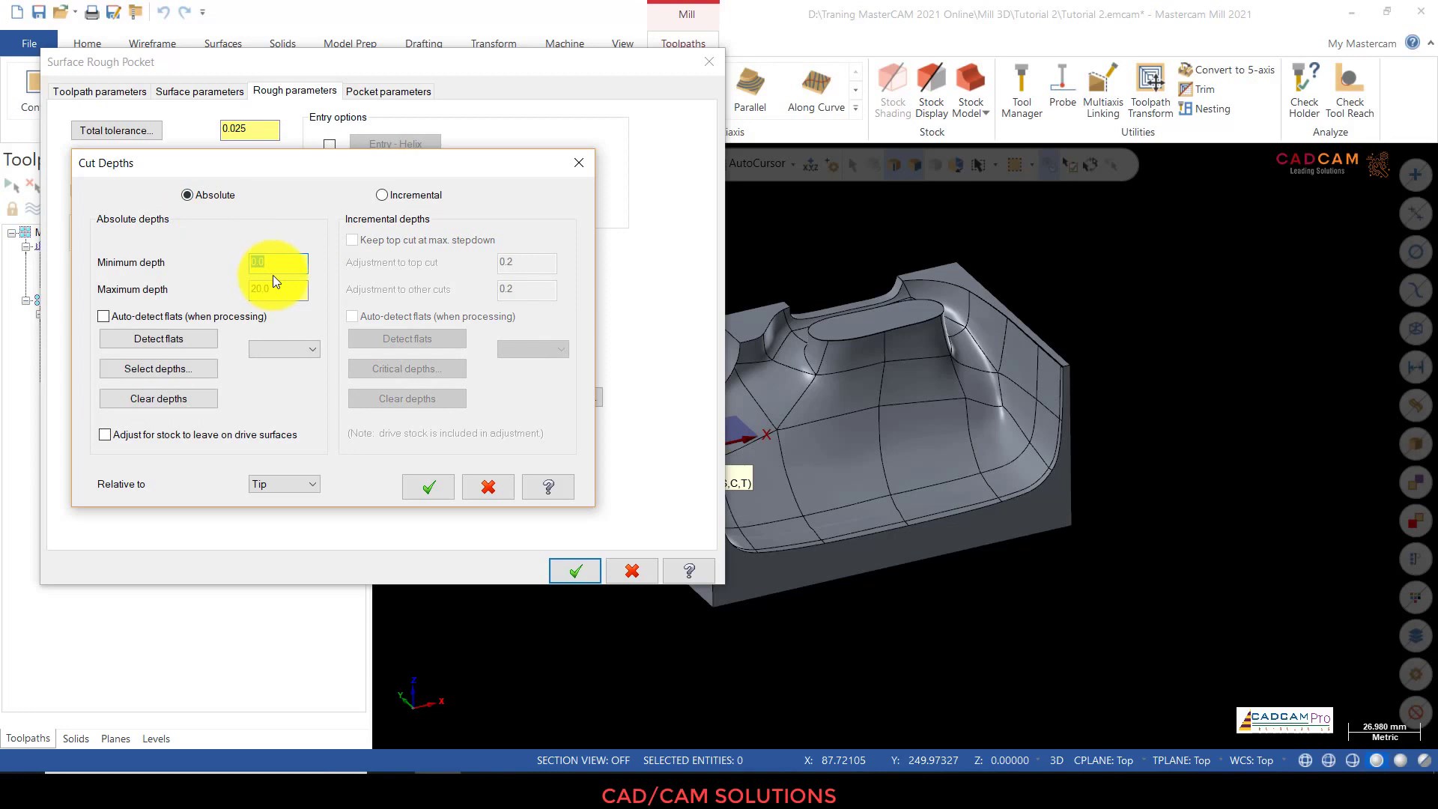
{"action": "type", "text": "-1"}
Step: Set the maximum cut depth to the Z coordinate of the block's lower front corner, -67.5, and accept the cut depths
{"action": "right_click", "coordinate": [272, 292]}
{"action": "left_click", "coordinate": [303, 335]}
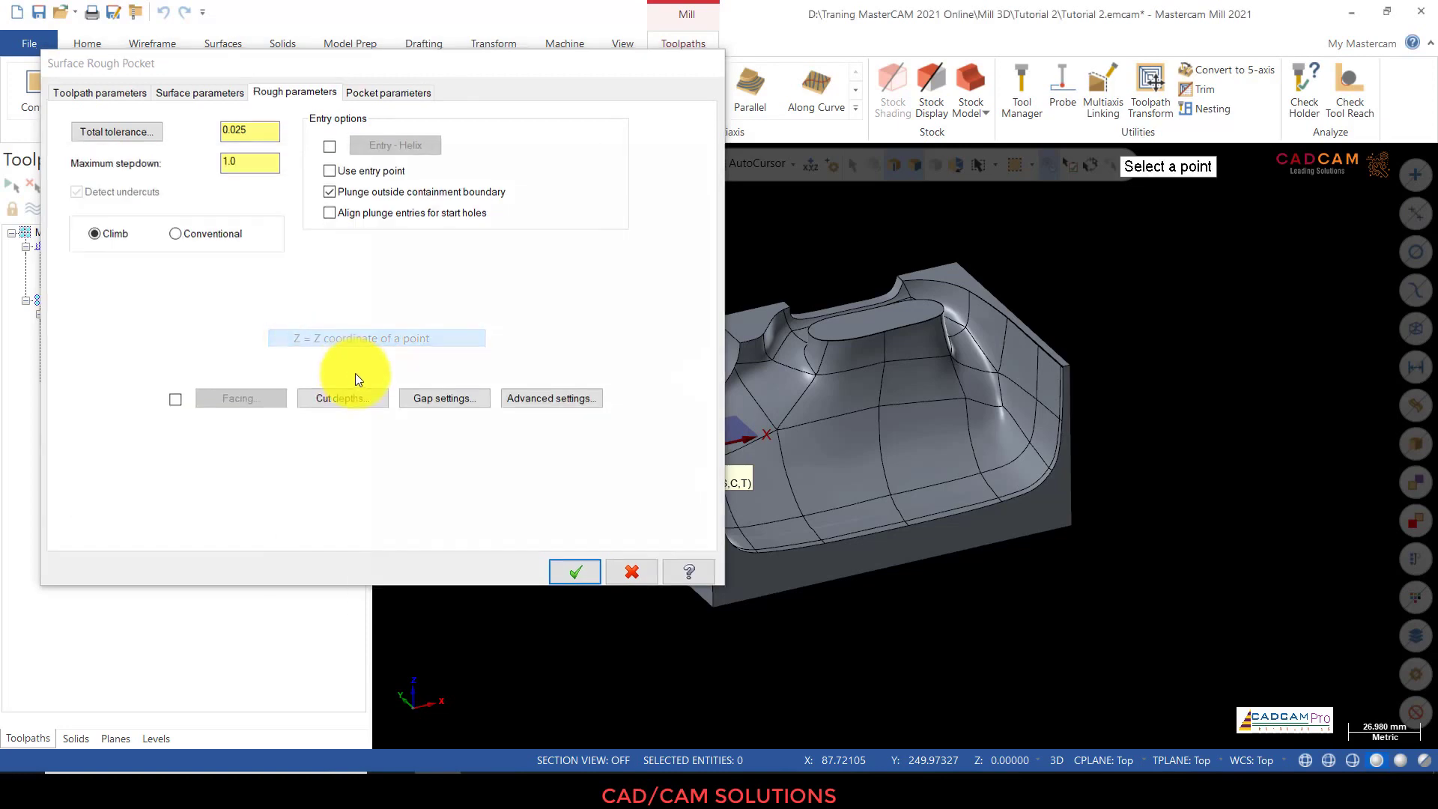
{"action": "scroll", "coordinate": [832, 495], "scroll_direction": "up", "scroll_amount": 1}
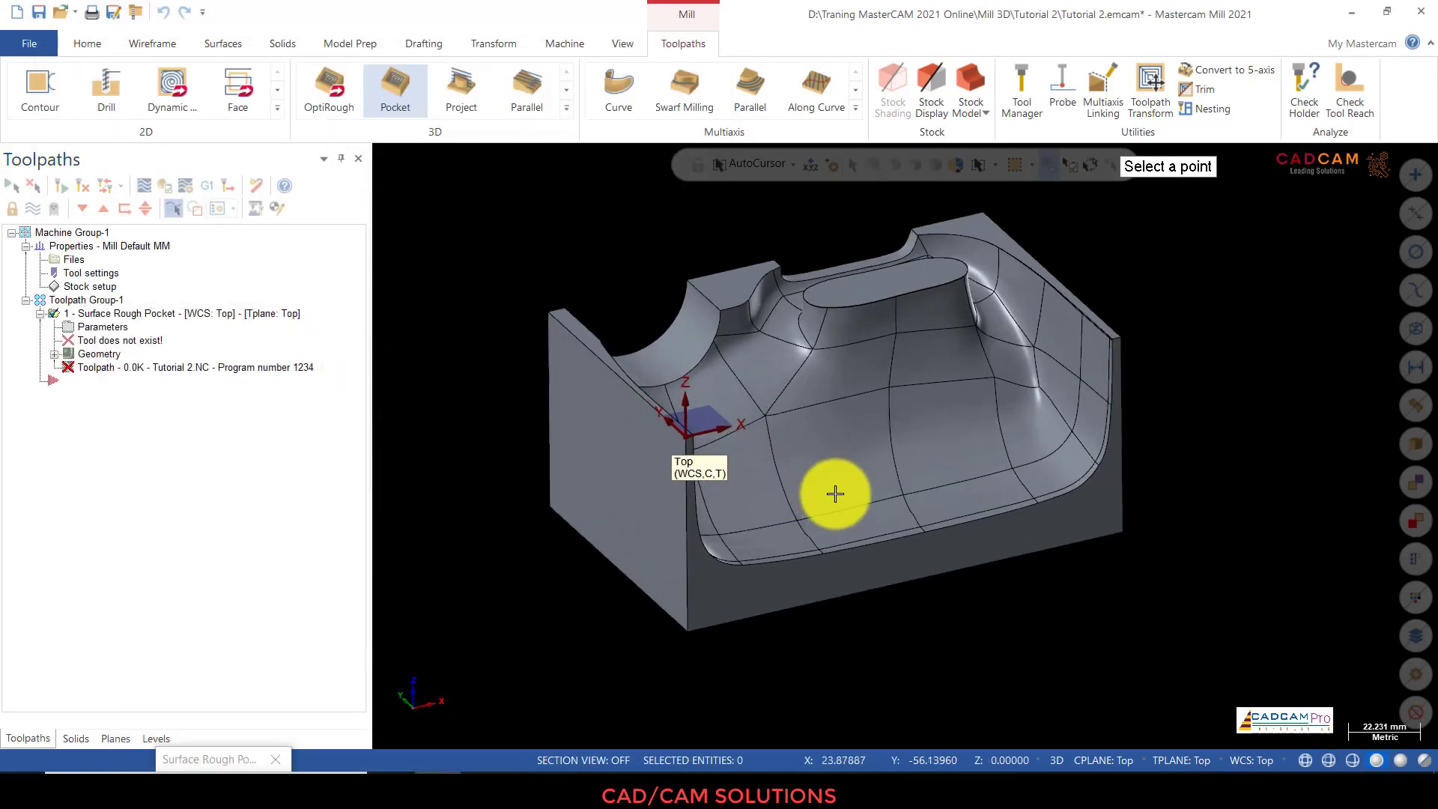
{"action": "scroll", "coordinate": [934, 478], "scroll_direction": "up", "scroll_amount": 1}
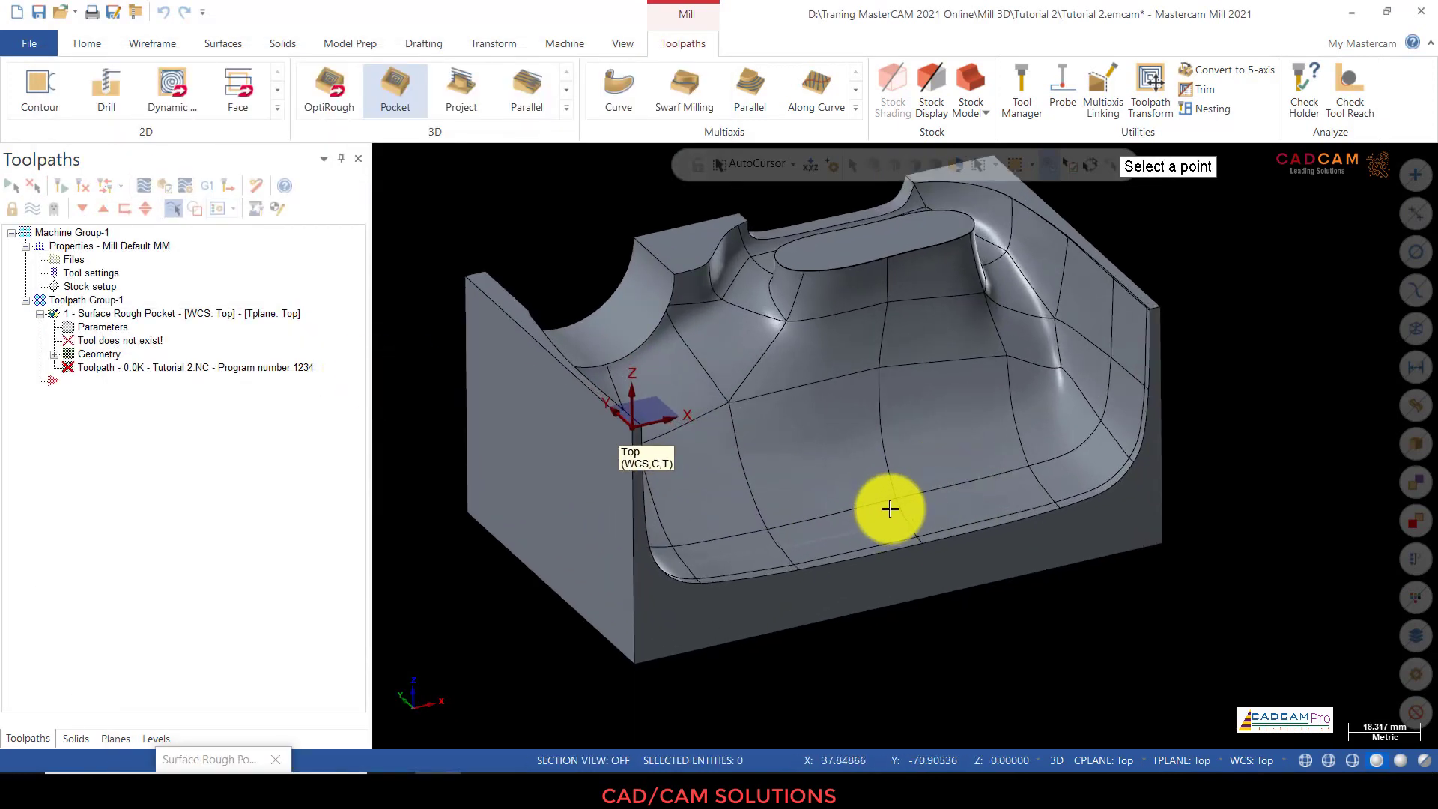
{"action": "left_click", "coordinate": [634, 663]}
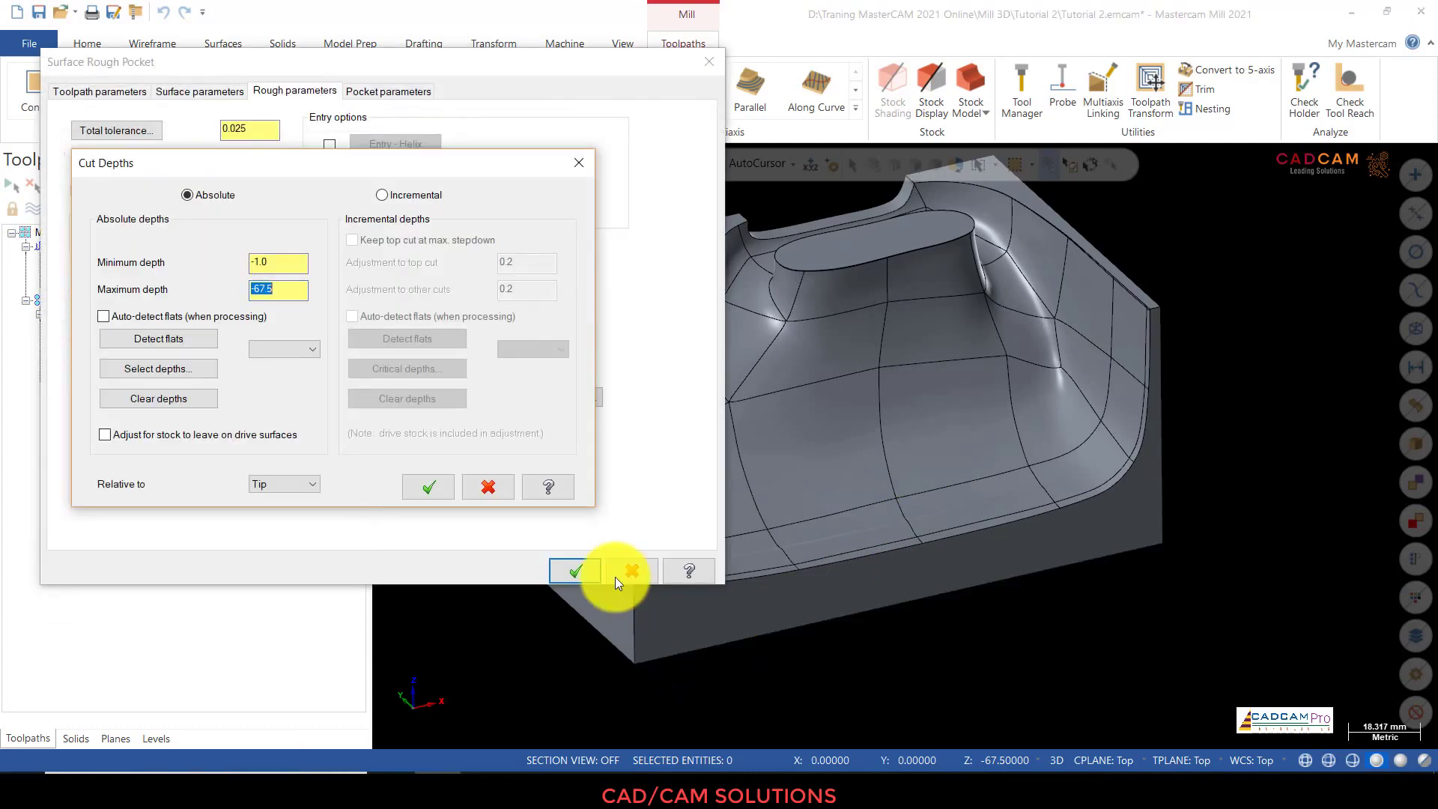
{"action": "left_click", "coordinate": [429, 487]}
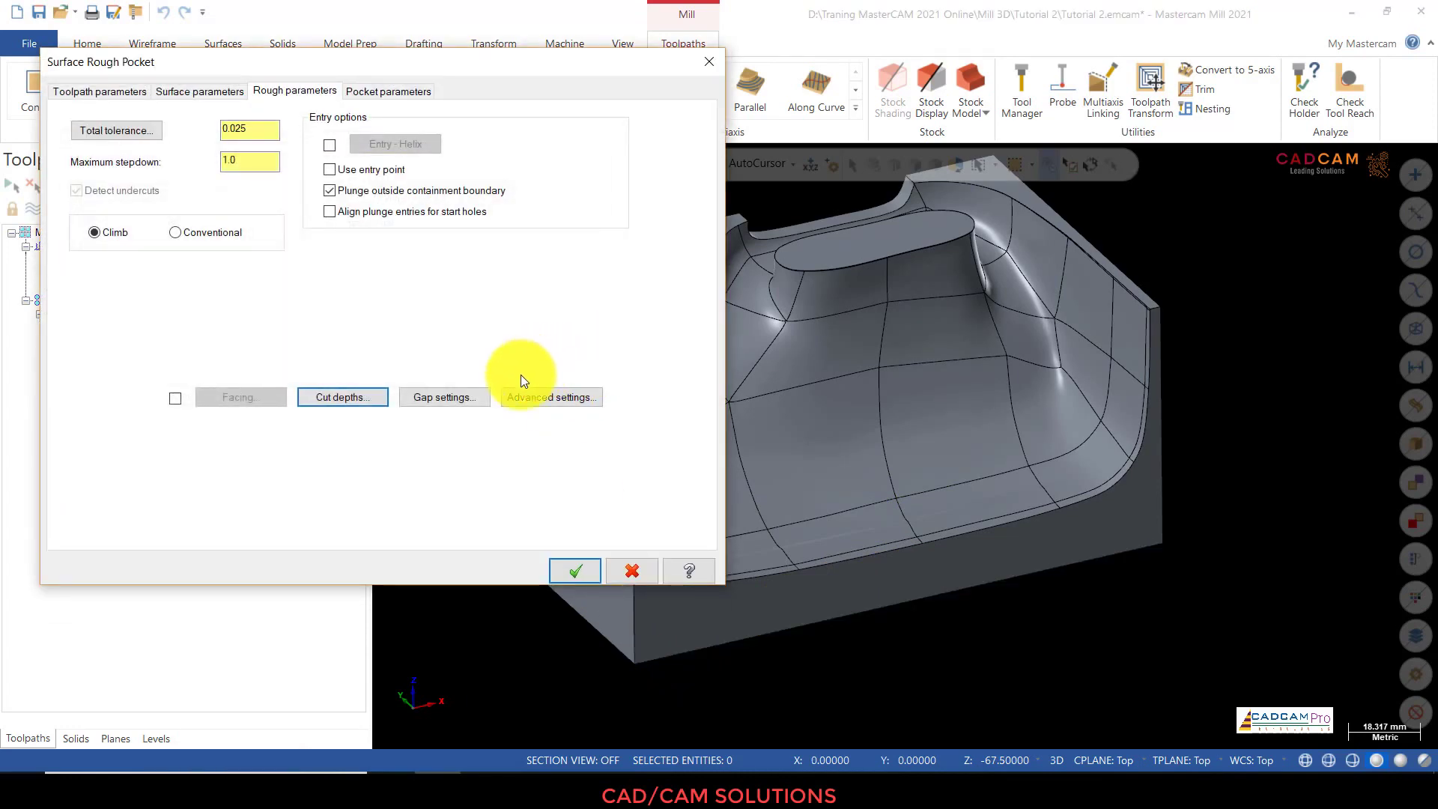
Step: Enable optimized cut order in the toolpath's gap settings and accept them
{"action": "left_click", "coordinate": [472, 399]}
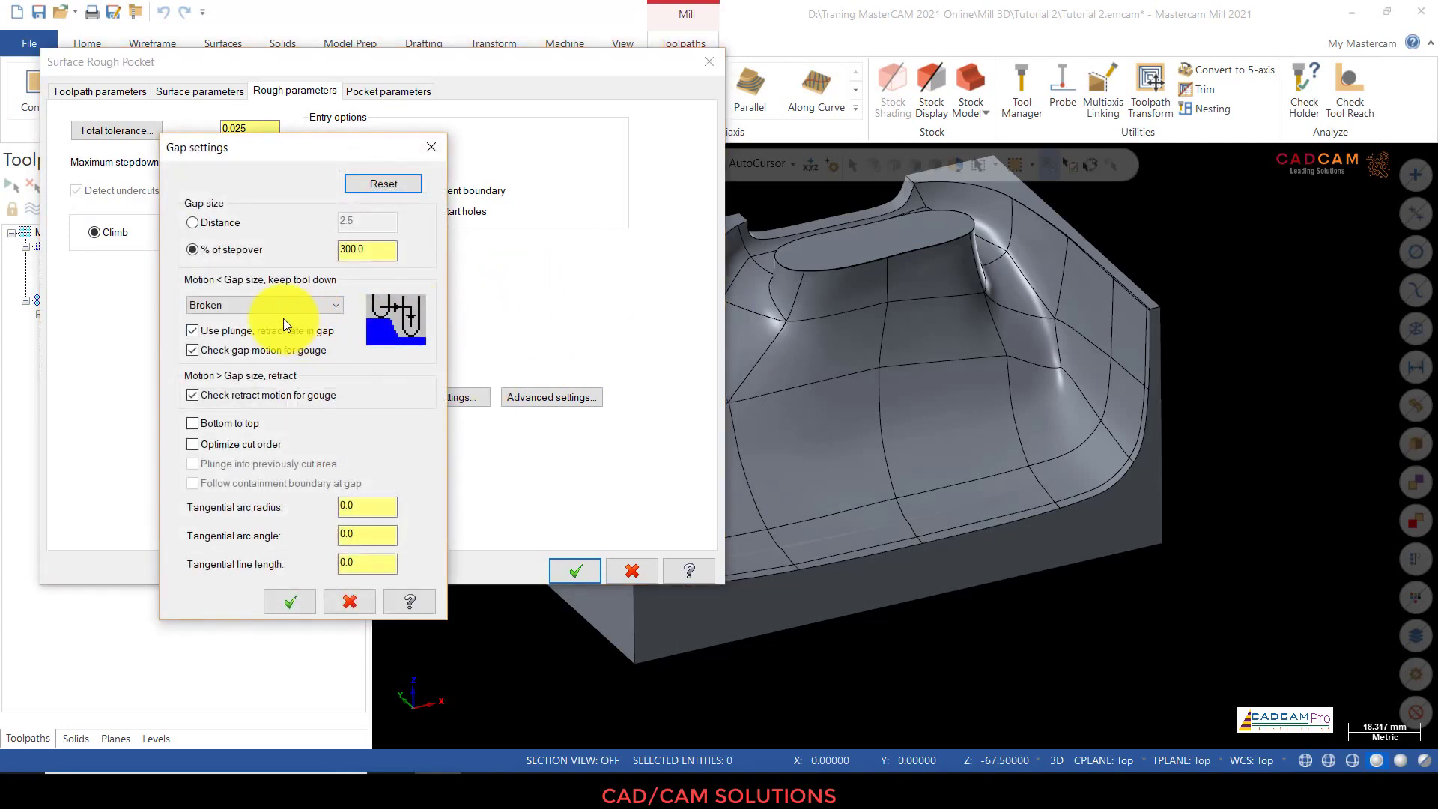
{"action": "left_click", "coordinate": [232, 443]}
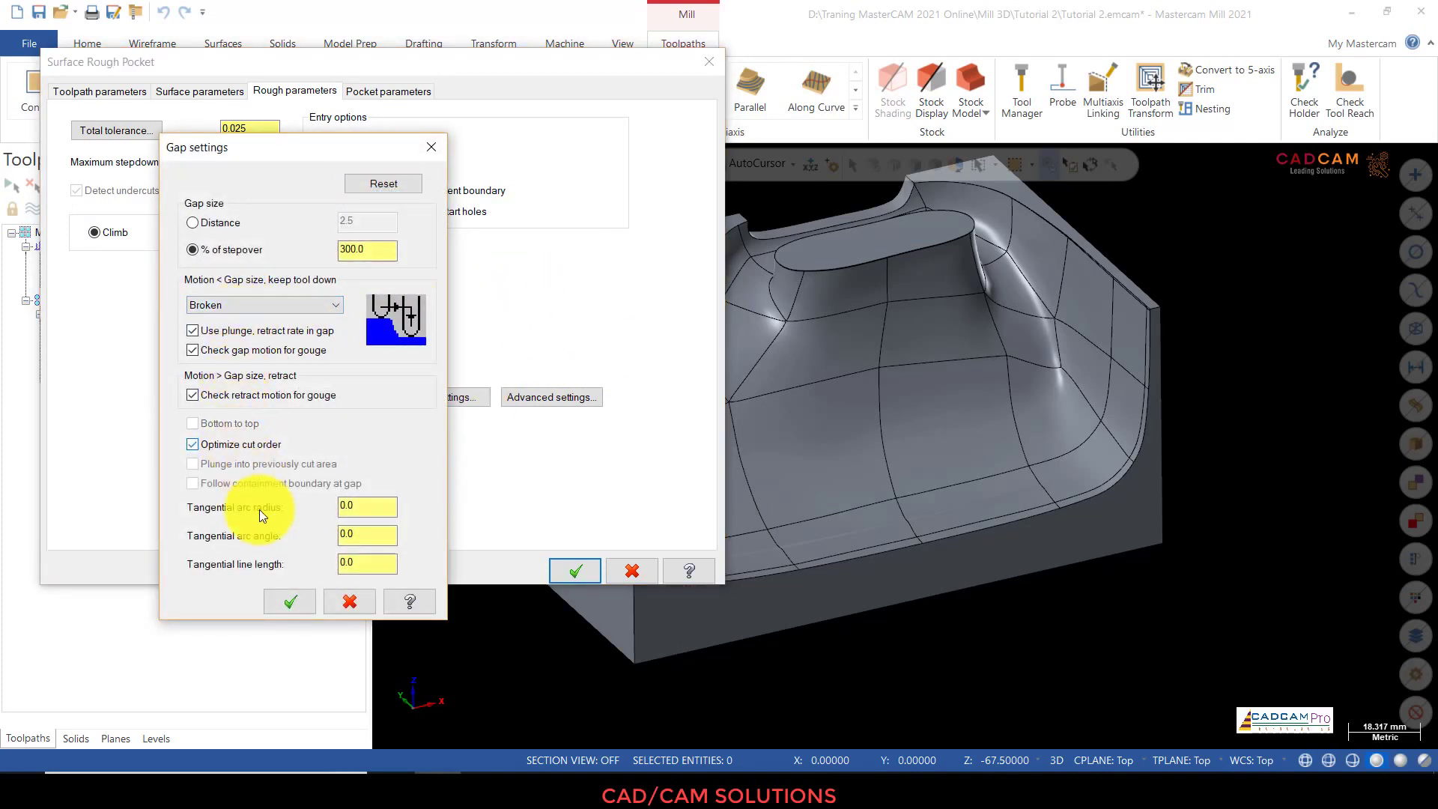
{"action": "left_click", "coordinate": [287, 601]}
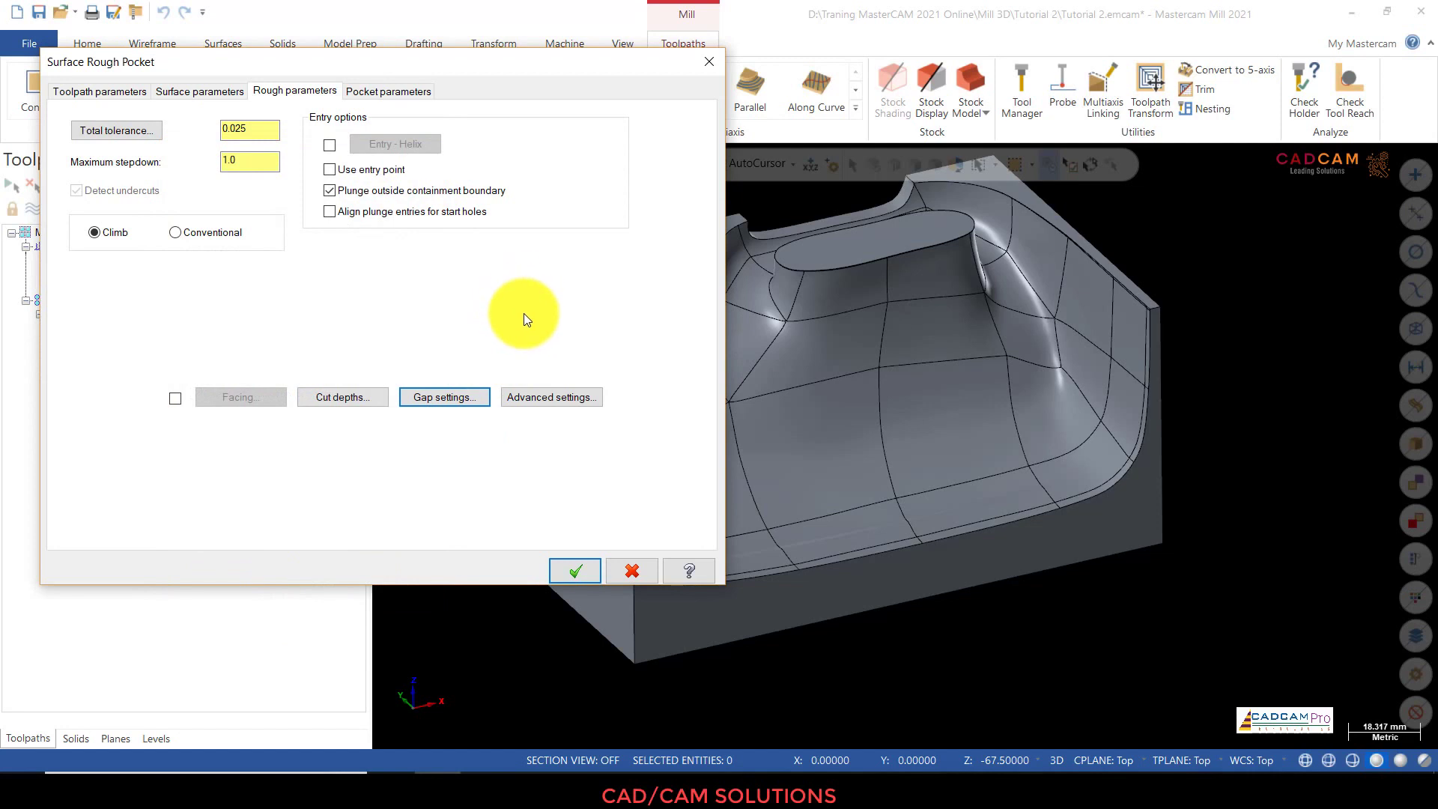
Step: Turn off the finish pass in the pocket parameters, keep the high speed settings, and accept the dialog to generate the toolpath
{"action": "left_click", "coordinate": [375, 90]}
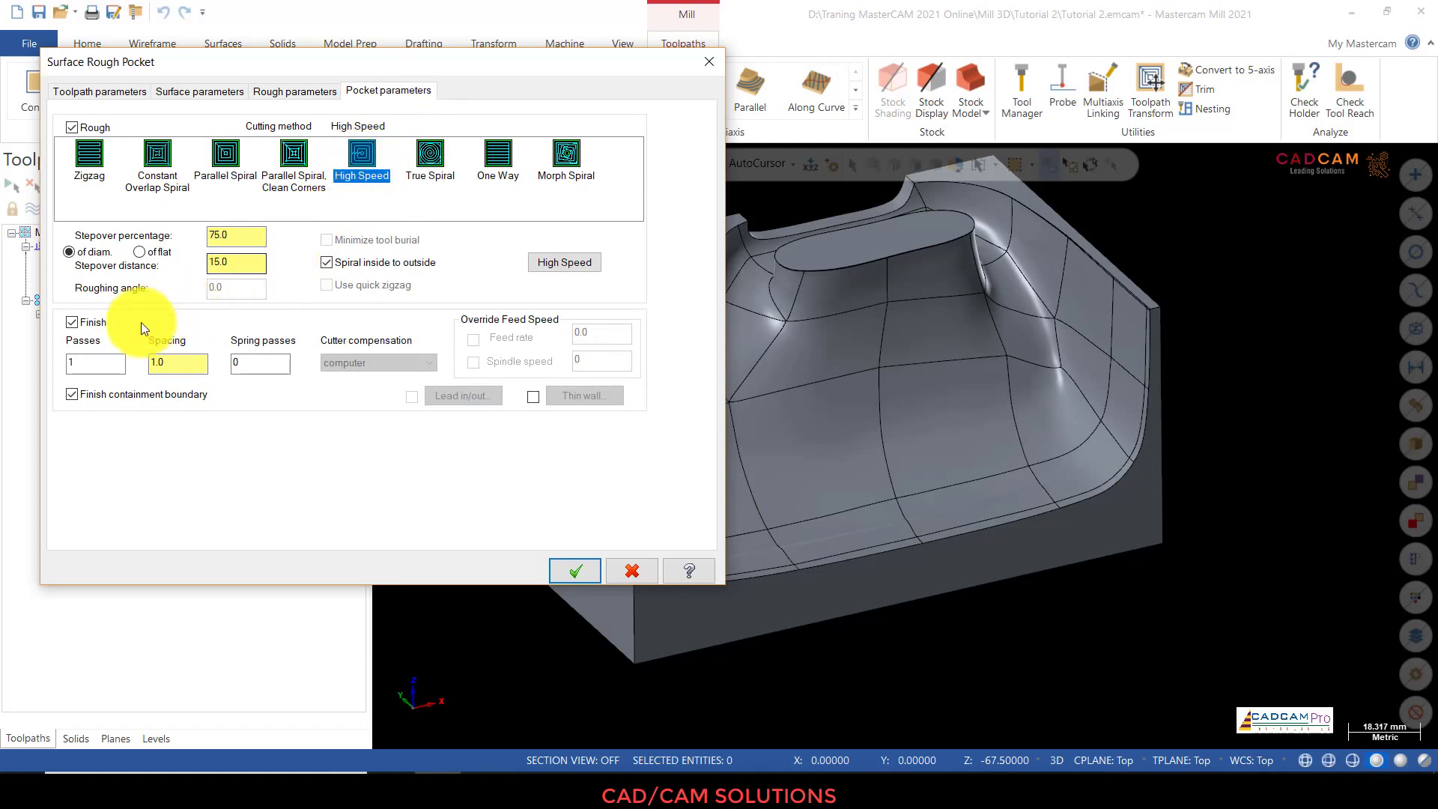
{"action": "left_click", "coordinate": [72, 322]}
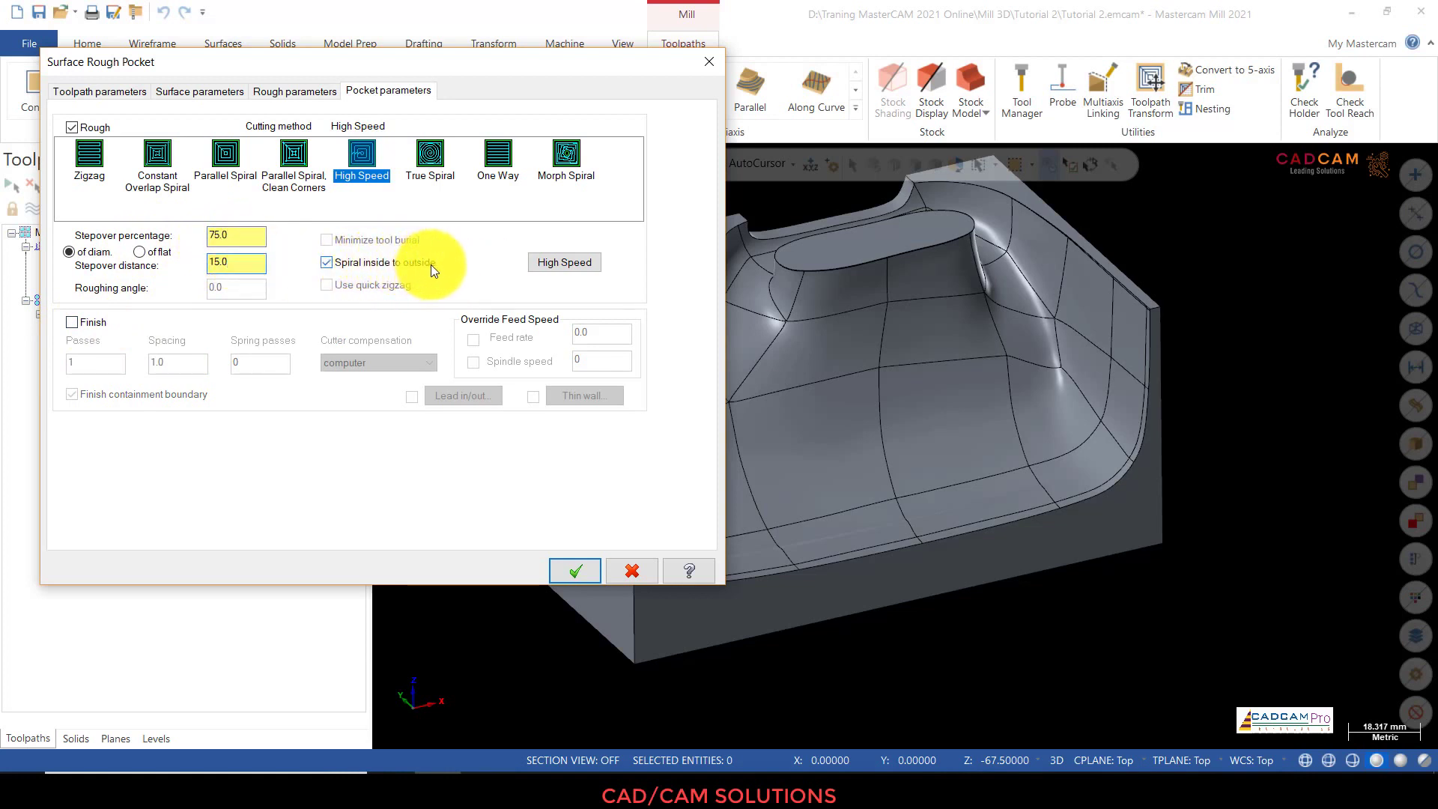
{"action": "left_click", "coordinate": [545, 269]}
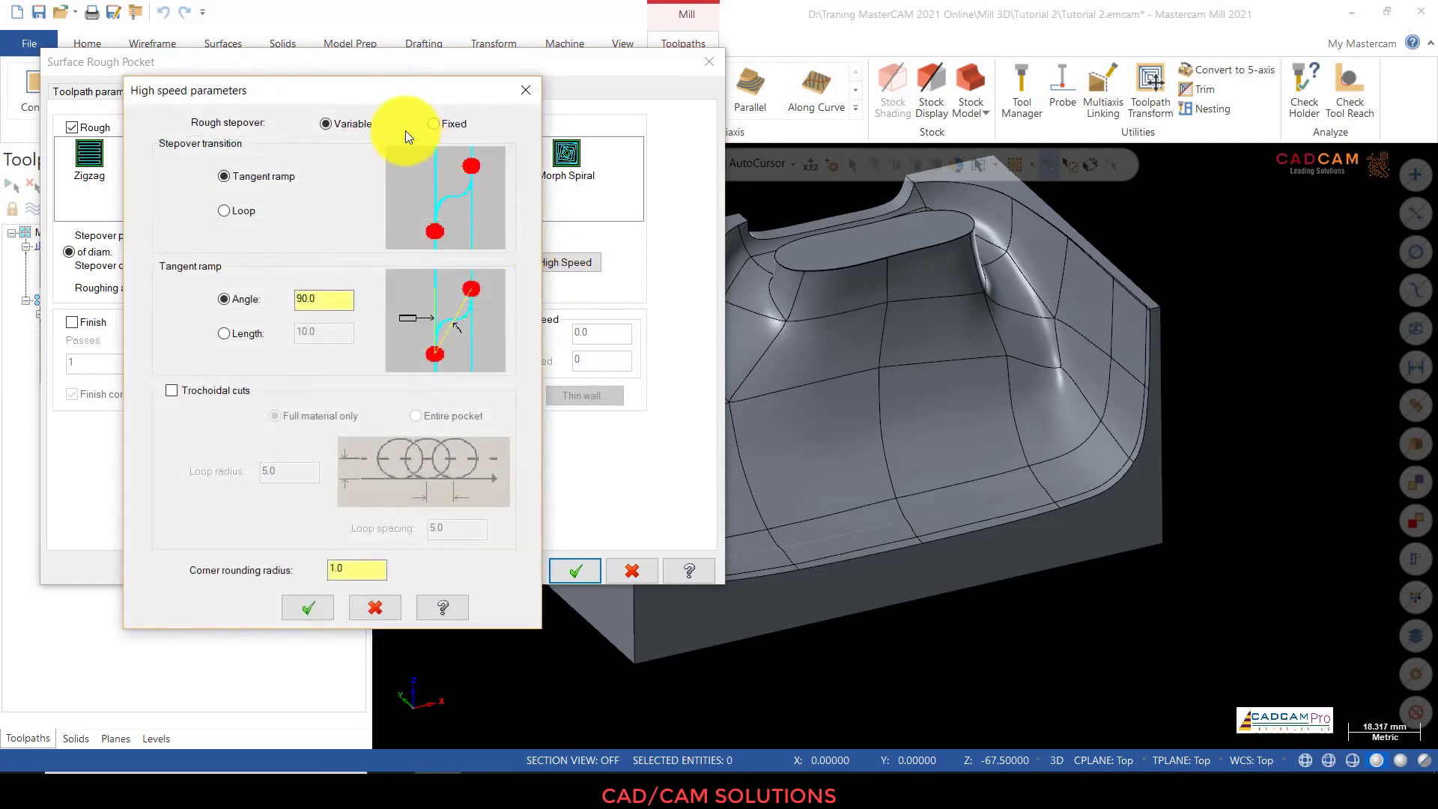
{"action": "left_click_drag", "start_coordinate": [388, 84], "coordinate": [319, 31]}
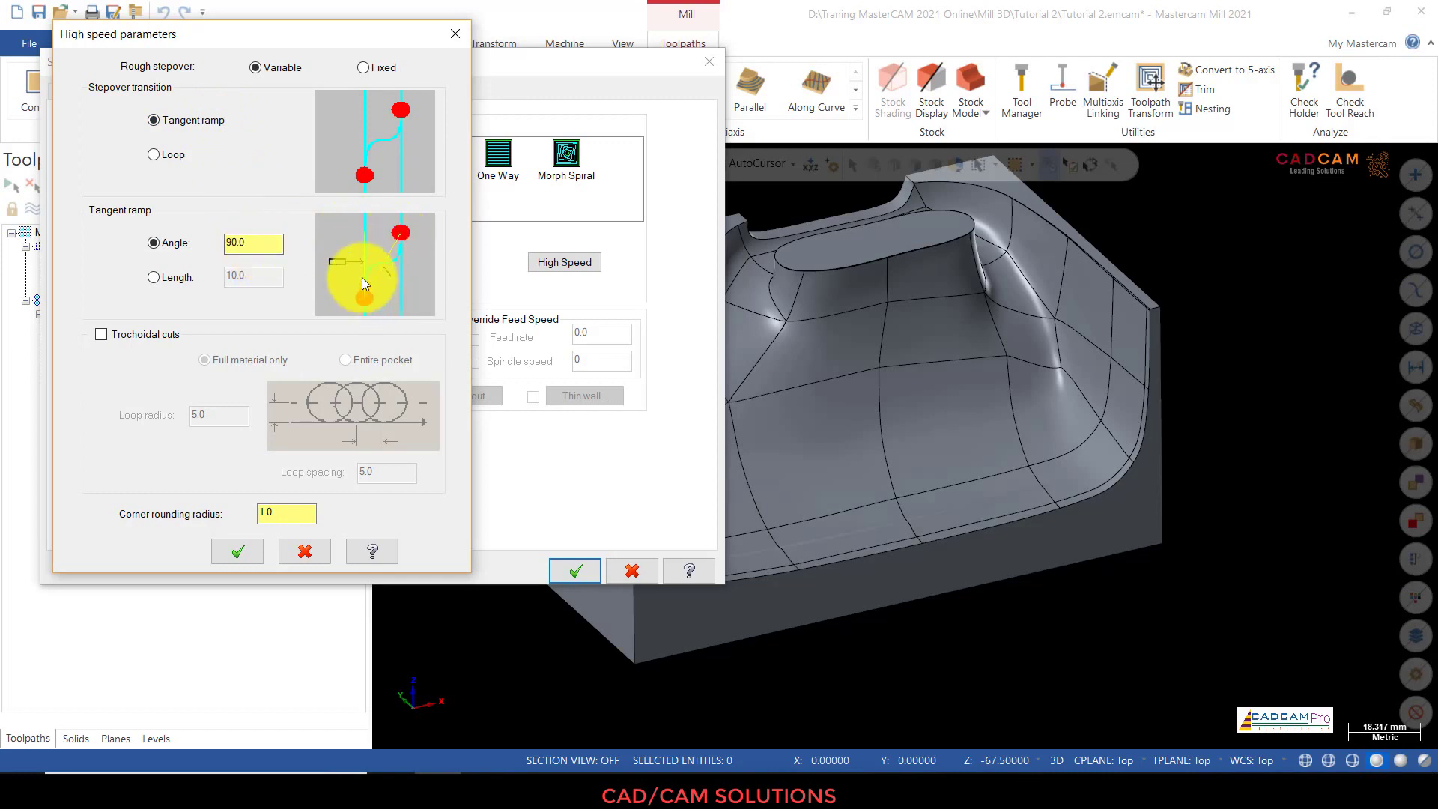
{"action": "left_click", "coordinate": [259, 556]}
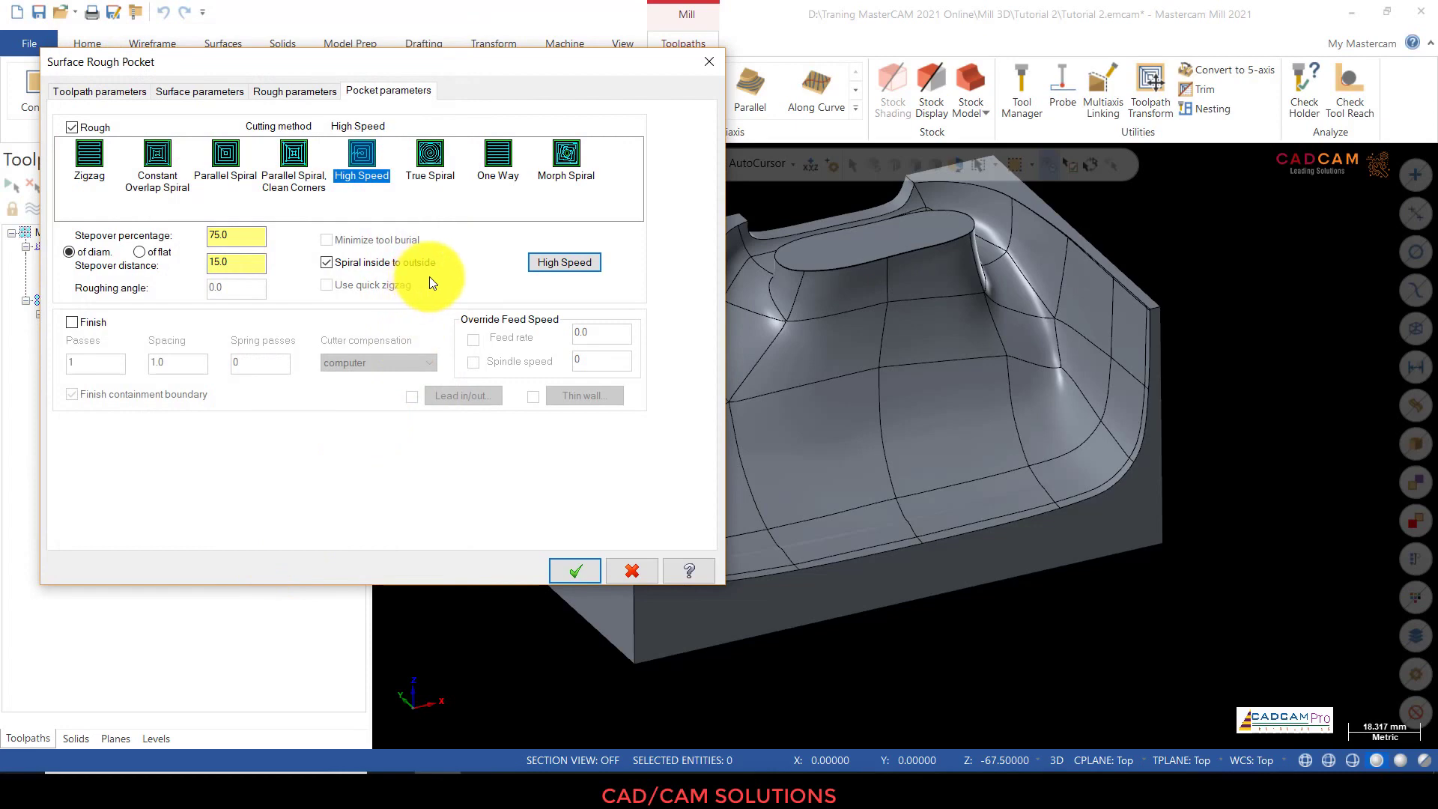
{"action": "left_click", "coordinate": [569, 567]}
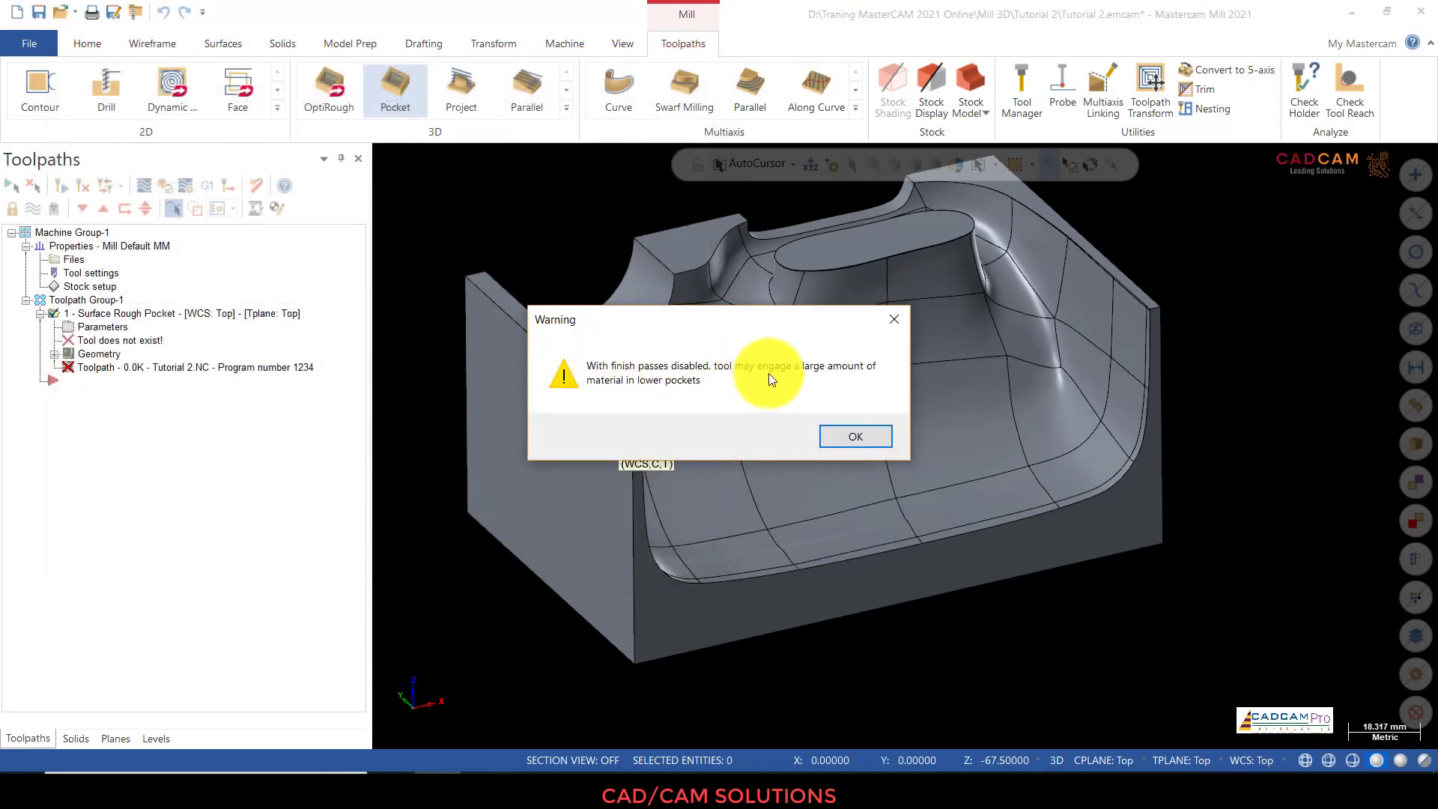
{"action": "left_click", "coordinate": [832, 437]}
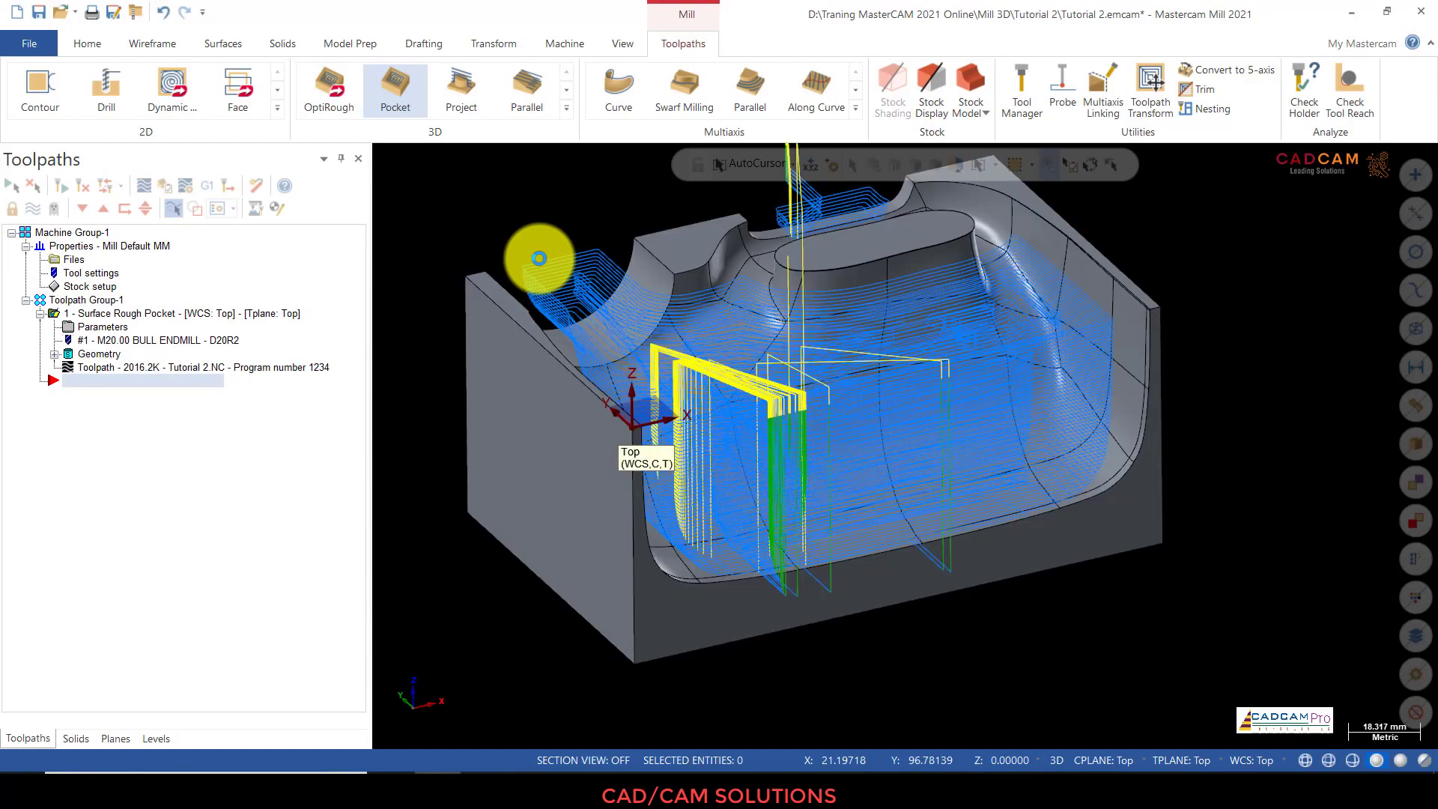
Step: Hide the gnomon in the graphics view to inspect the generated rough pocket toolpath on the part
{"action": "scroll", "coordinate": [588, 371], "scroll_direction": "down", "scroll_amount": 3}
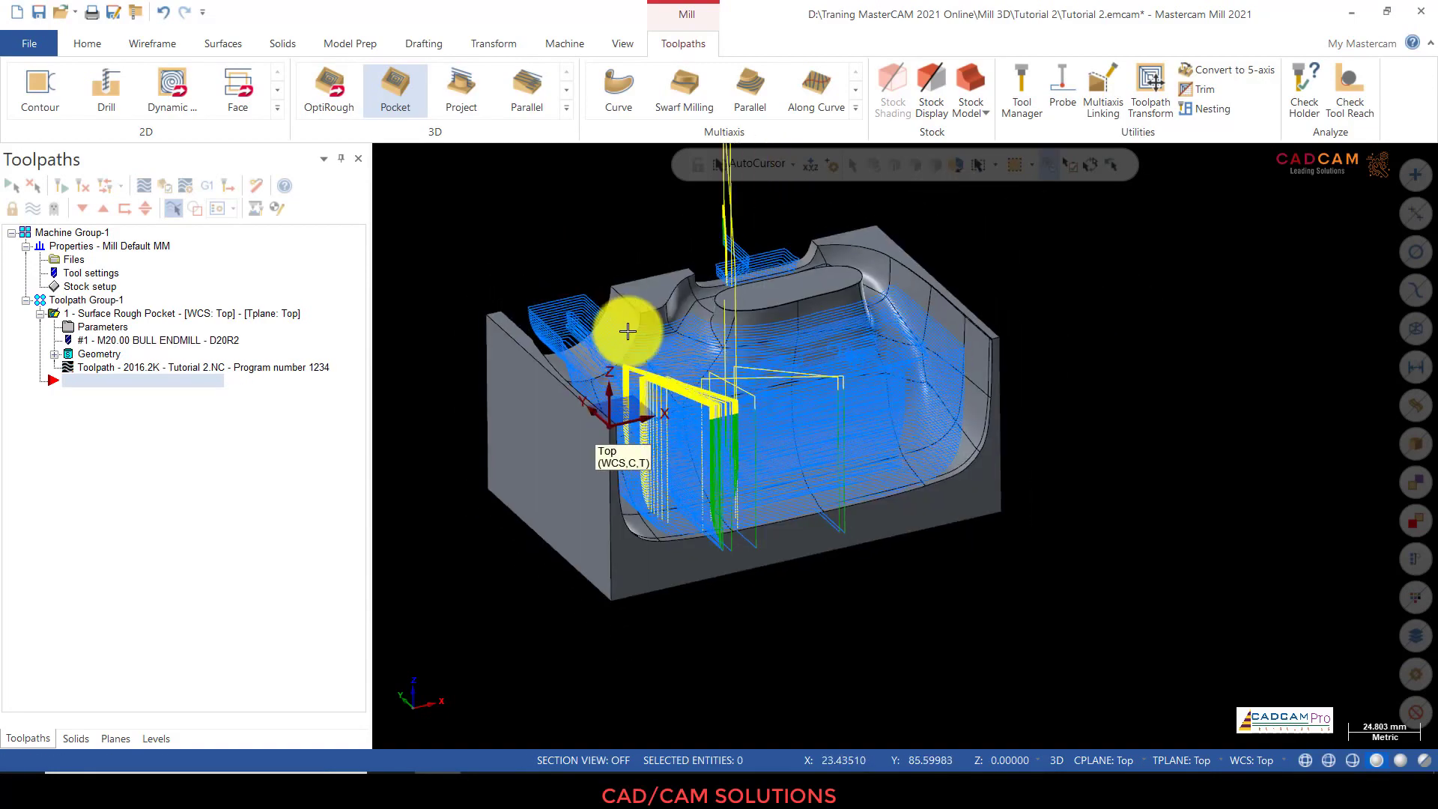
{"action": "middle_click_drag", "start_coordinate": [1011, 301], "coordinate": [591, 241]}
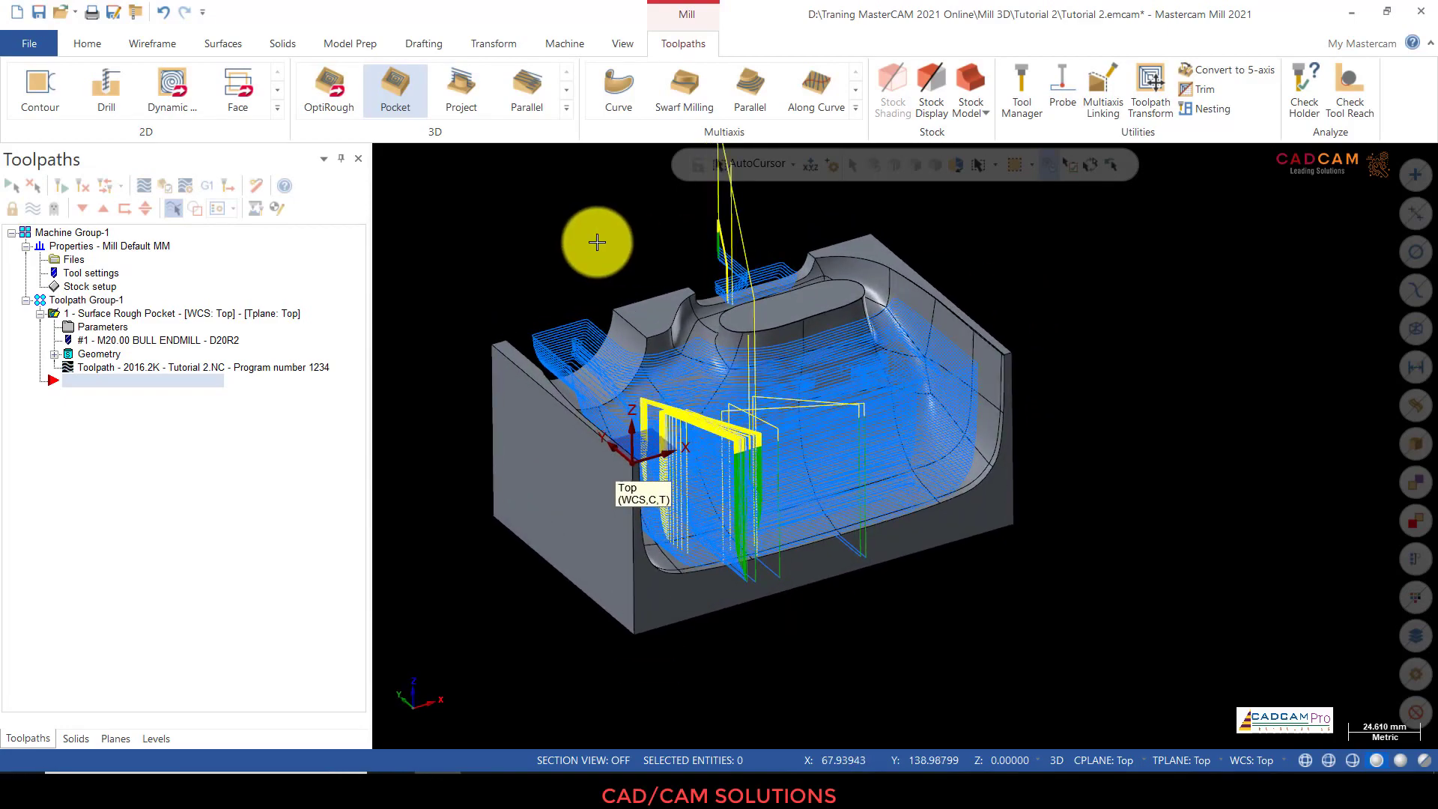
{"action": "scroll", "coordinate": [591, 271], "scroll_direction": "up", "scroll_amount": 2}
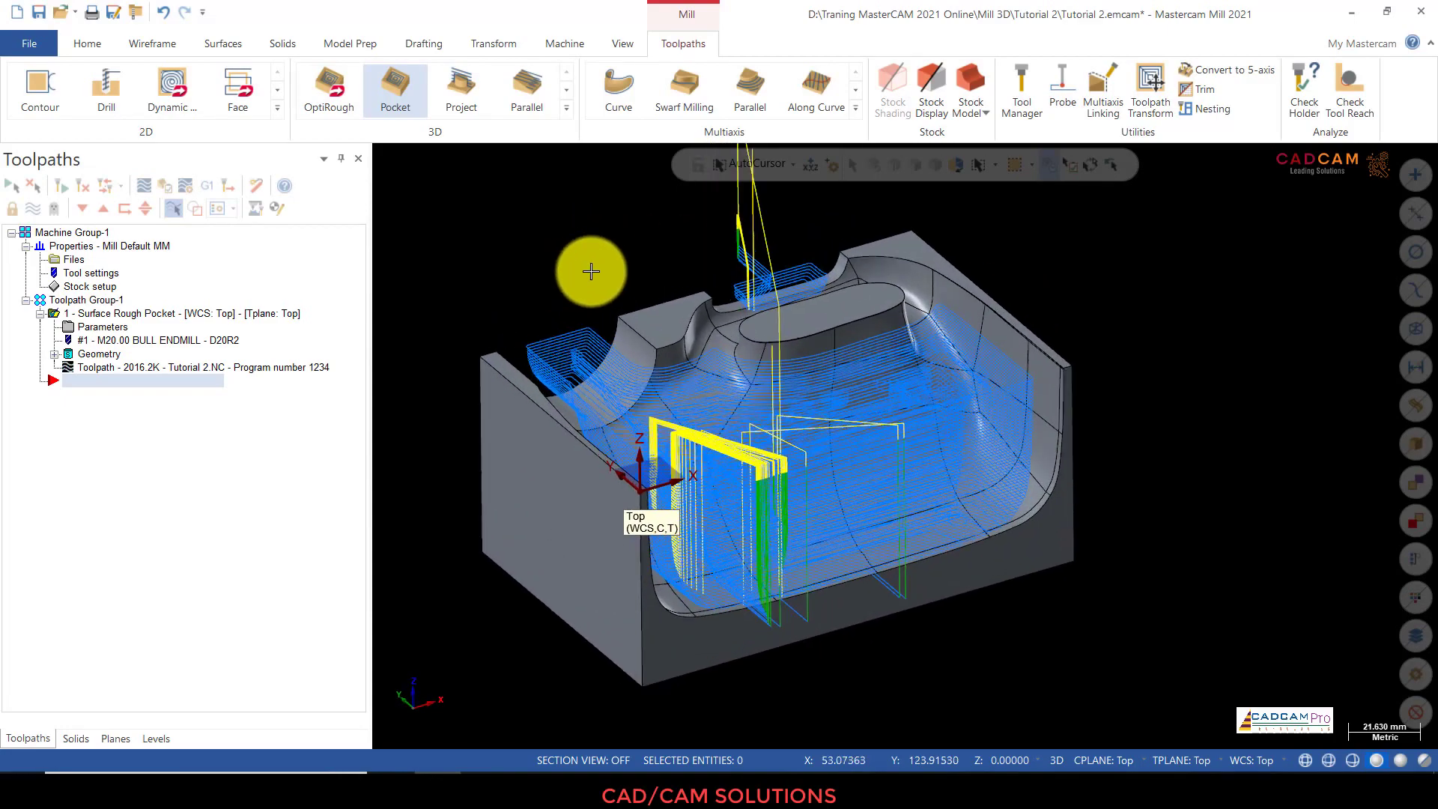
{"action": "left_click", "coordinate": [622, 45]}
{"action": "left_click", "coordinate": [1049, 78]}
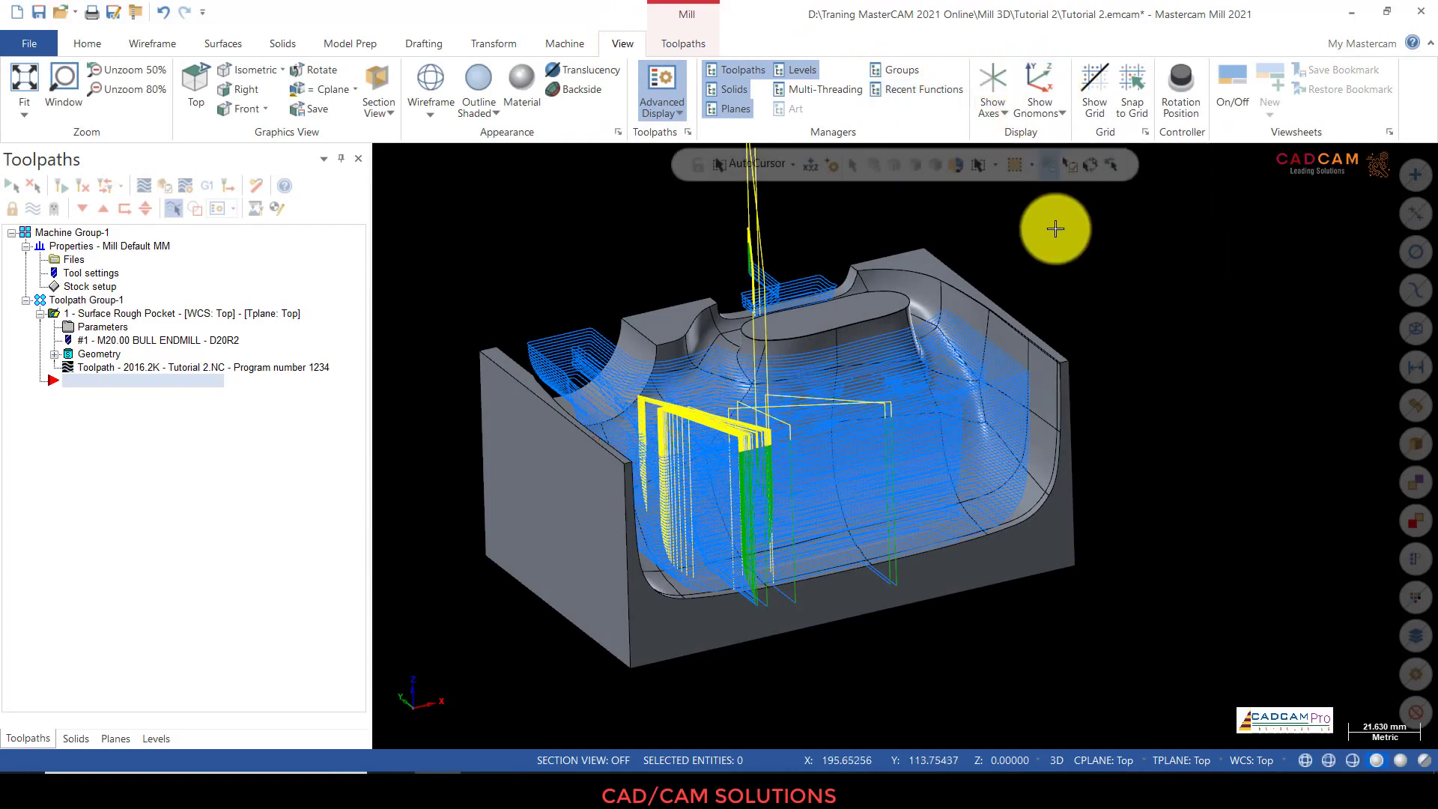
{"action": "middle_click_drag", "start_coordinate": [1141, 266], "coordinate": [571, 289]}
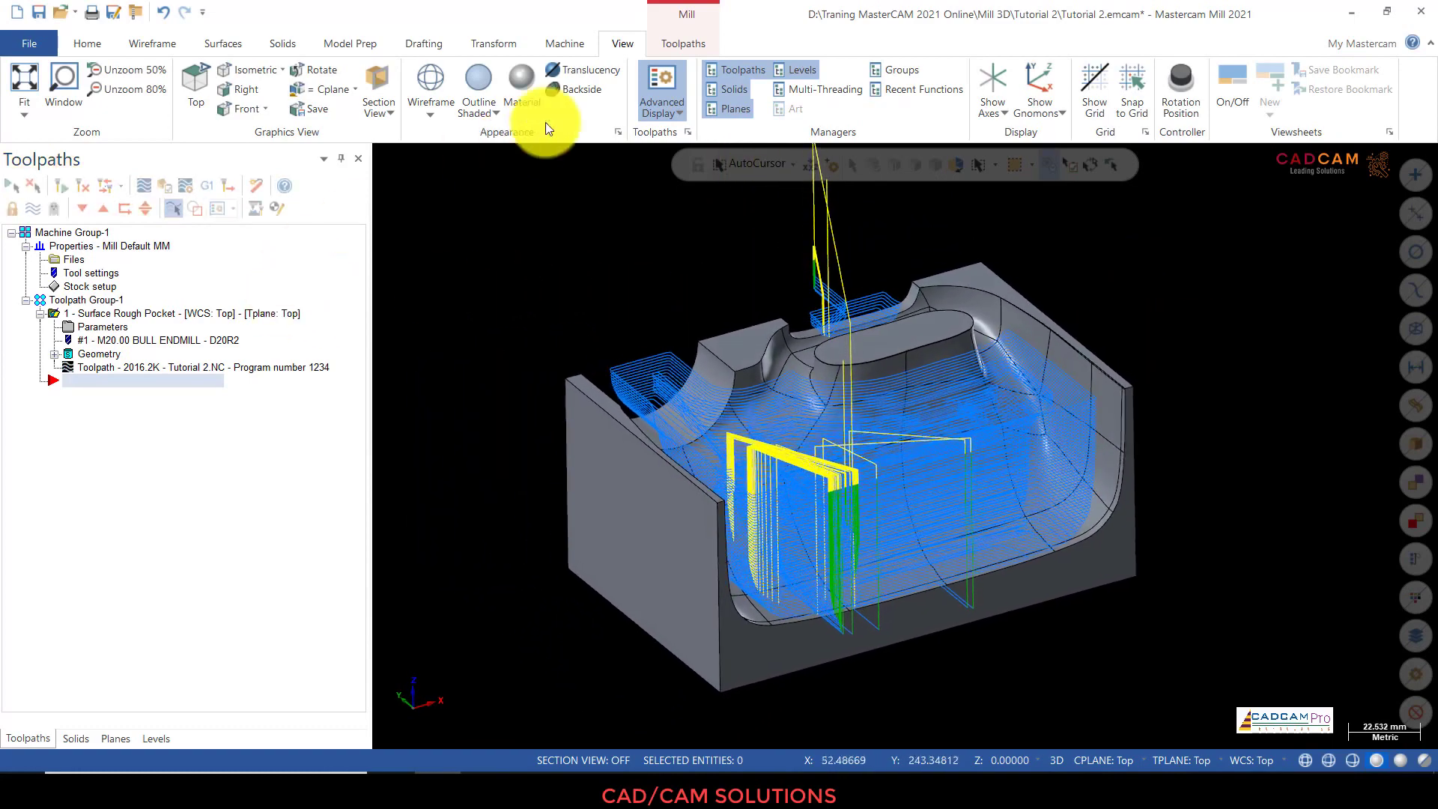
Step: Create a stock model named "Stock model" with a rectangular initial shape taken from the stock setup
{"action": "left_click", "coordinate": [86, 43]}
{"action": "left_click", "coordinate": [684, 44]}
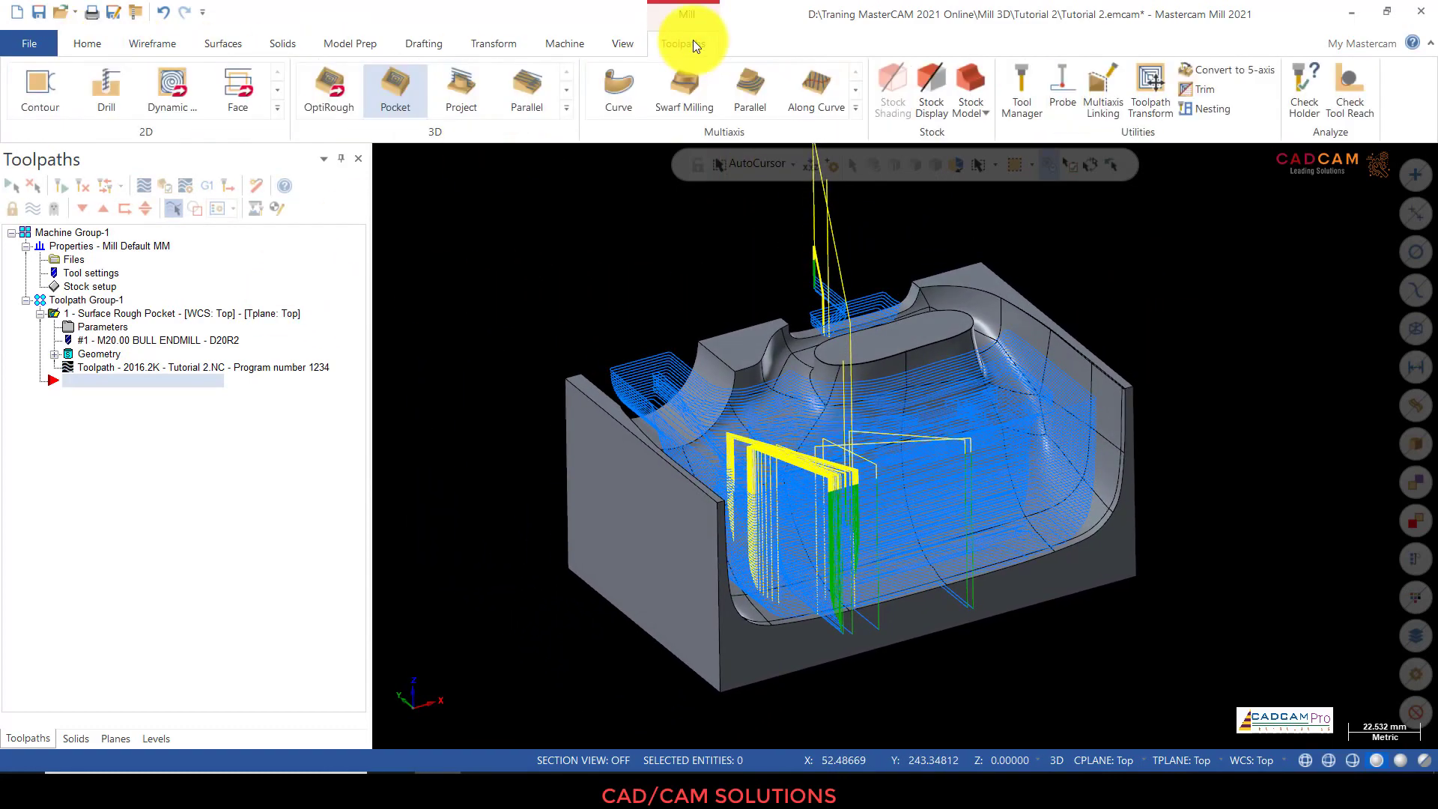
{"action": "left_click", "coordinate": [966, 82]}
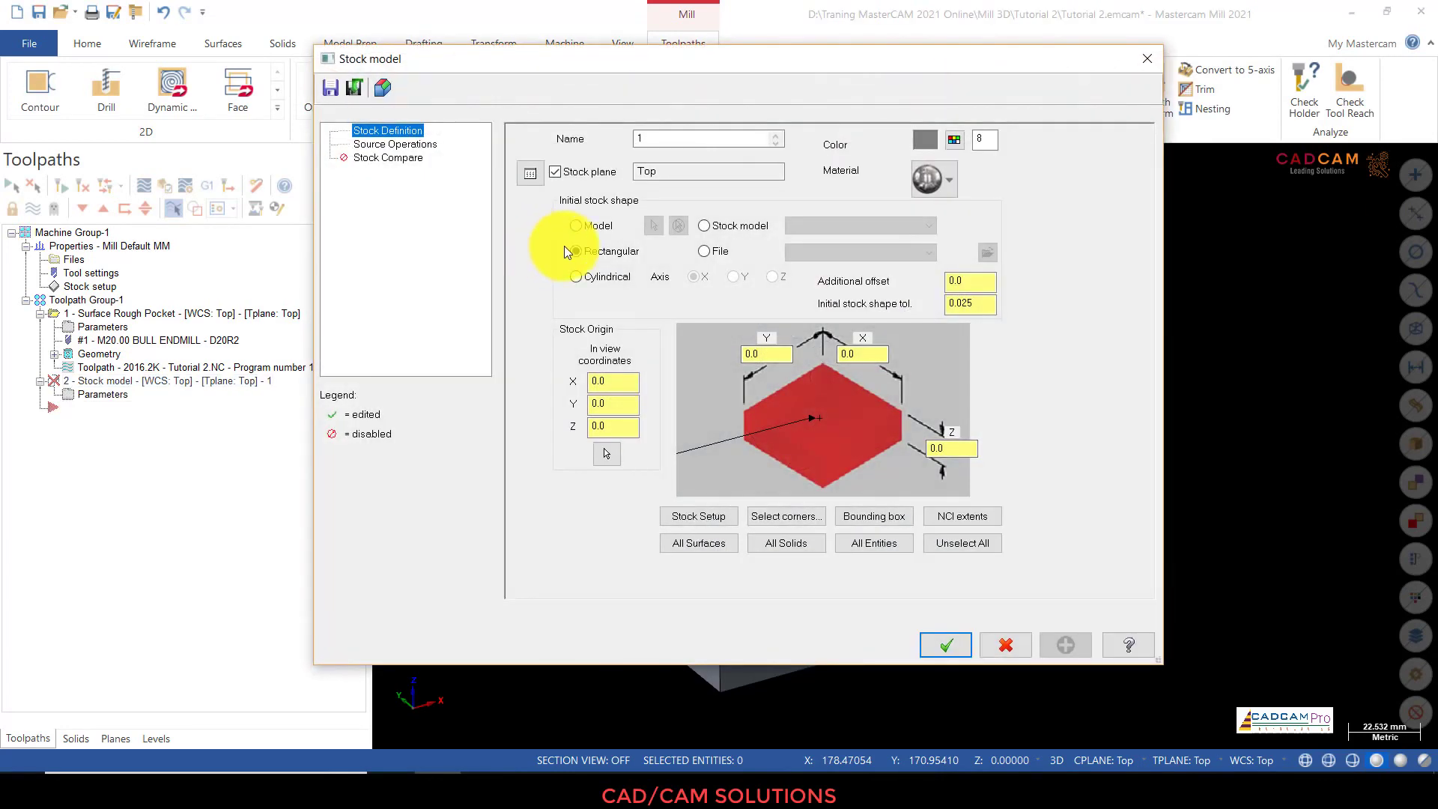
{"action": "left_click_drag", "start_coordinate": [649, 53], "coordinate": [593, 57]}
{"action": "left_click", "coordinate": [620, 136]}
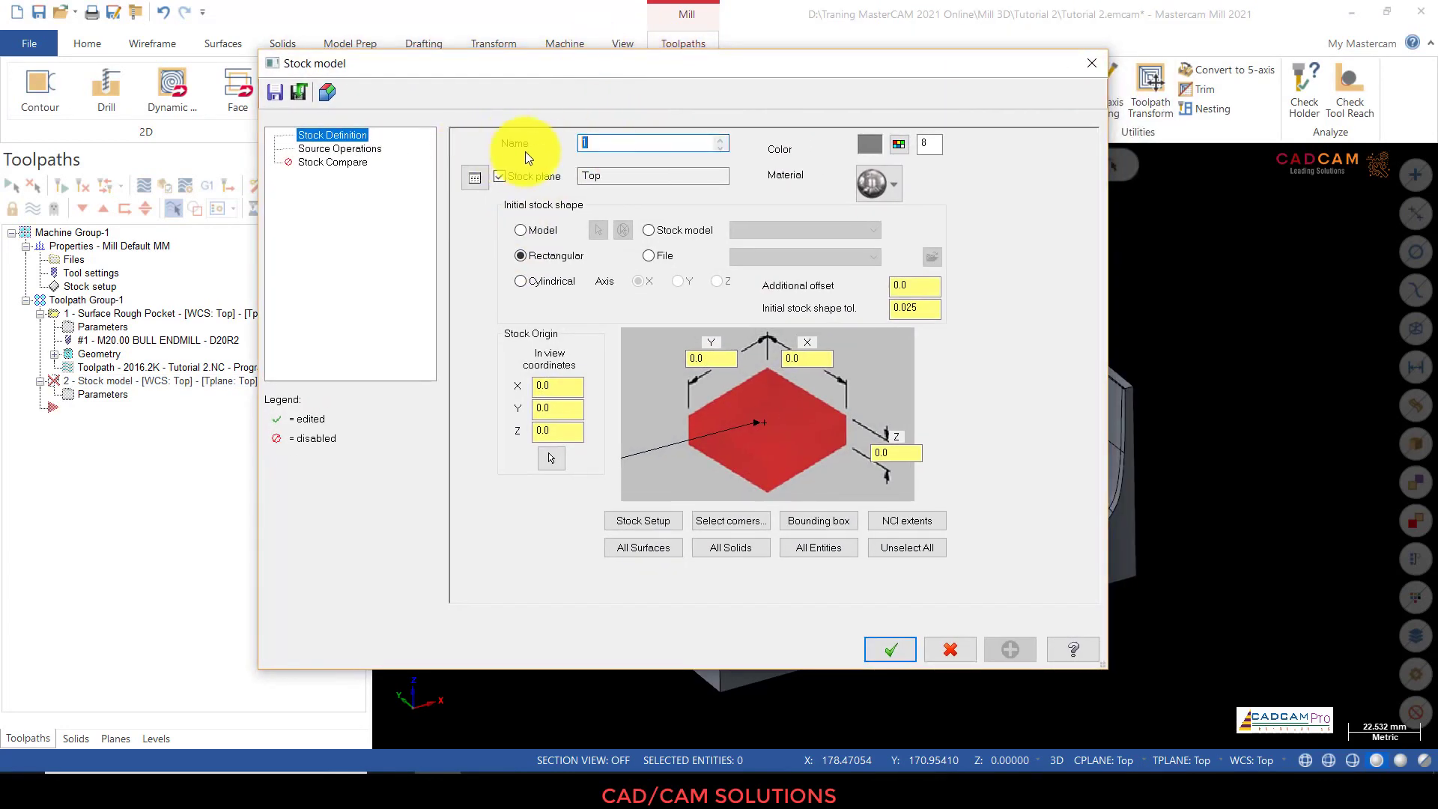
{"action": "type", "text": "Stock model"}
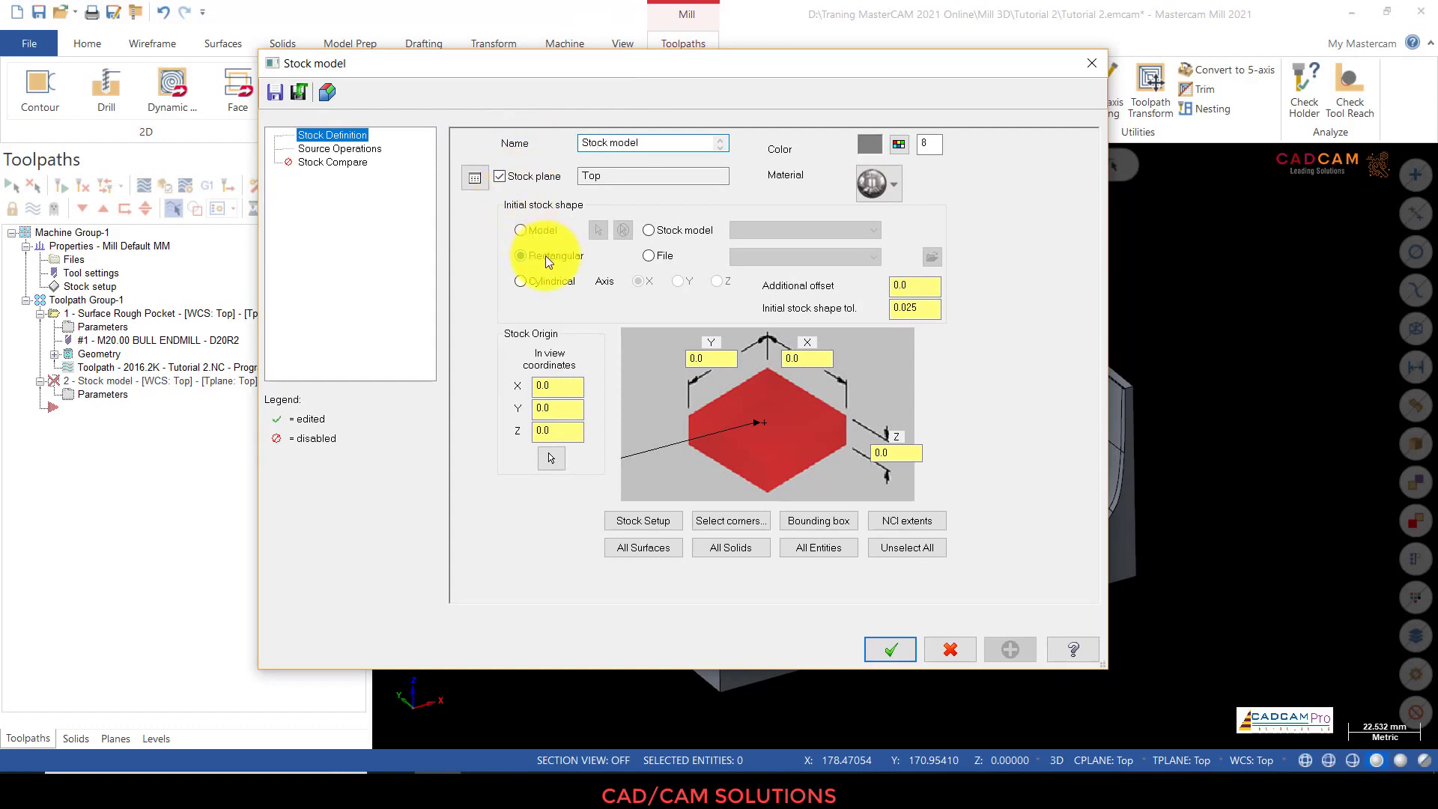
{"action": "left_click", "coordinate": [647, 528]}
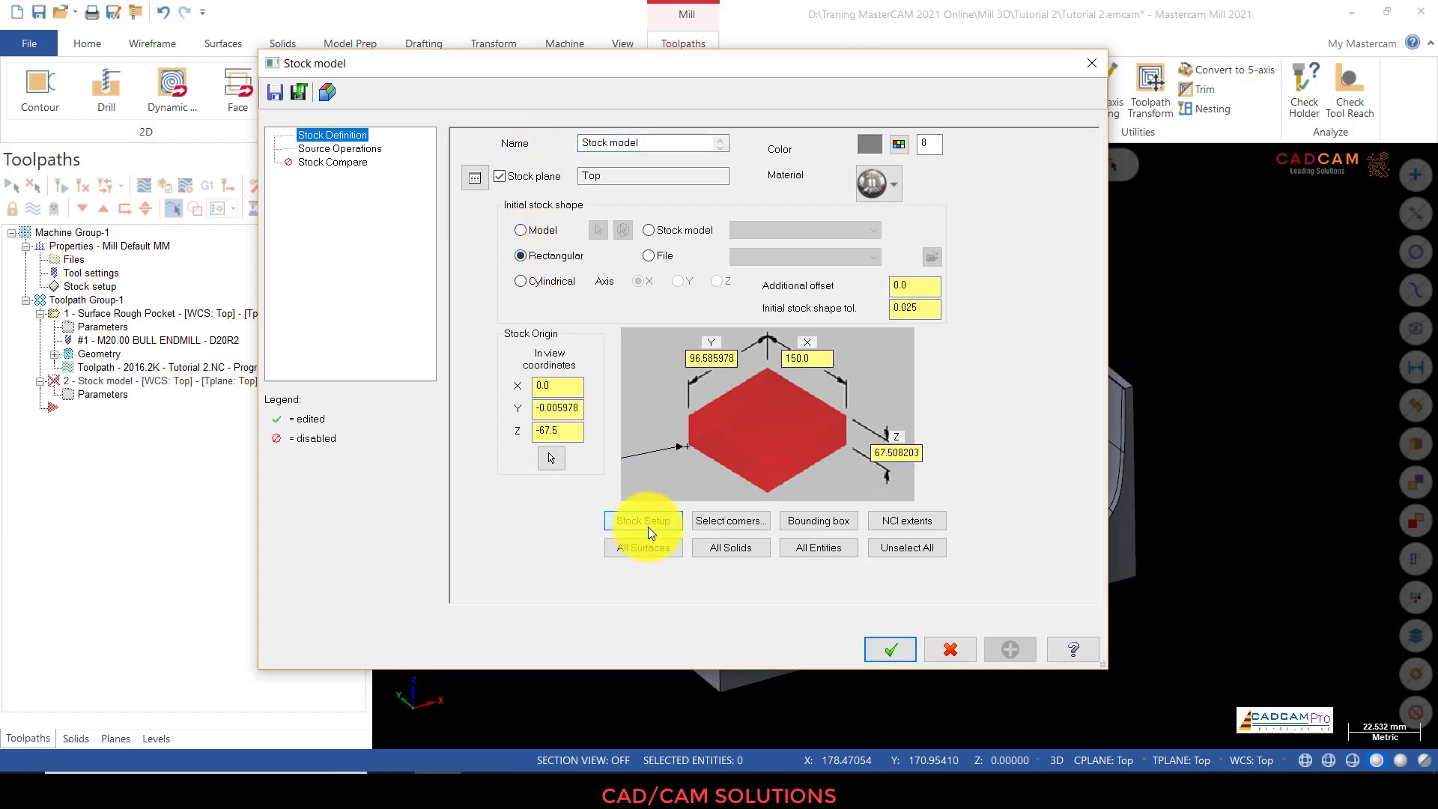
Step: Set the stock model's color to light gray, number 7
{"action": "left_click", "coordinate": [352, 150]}
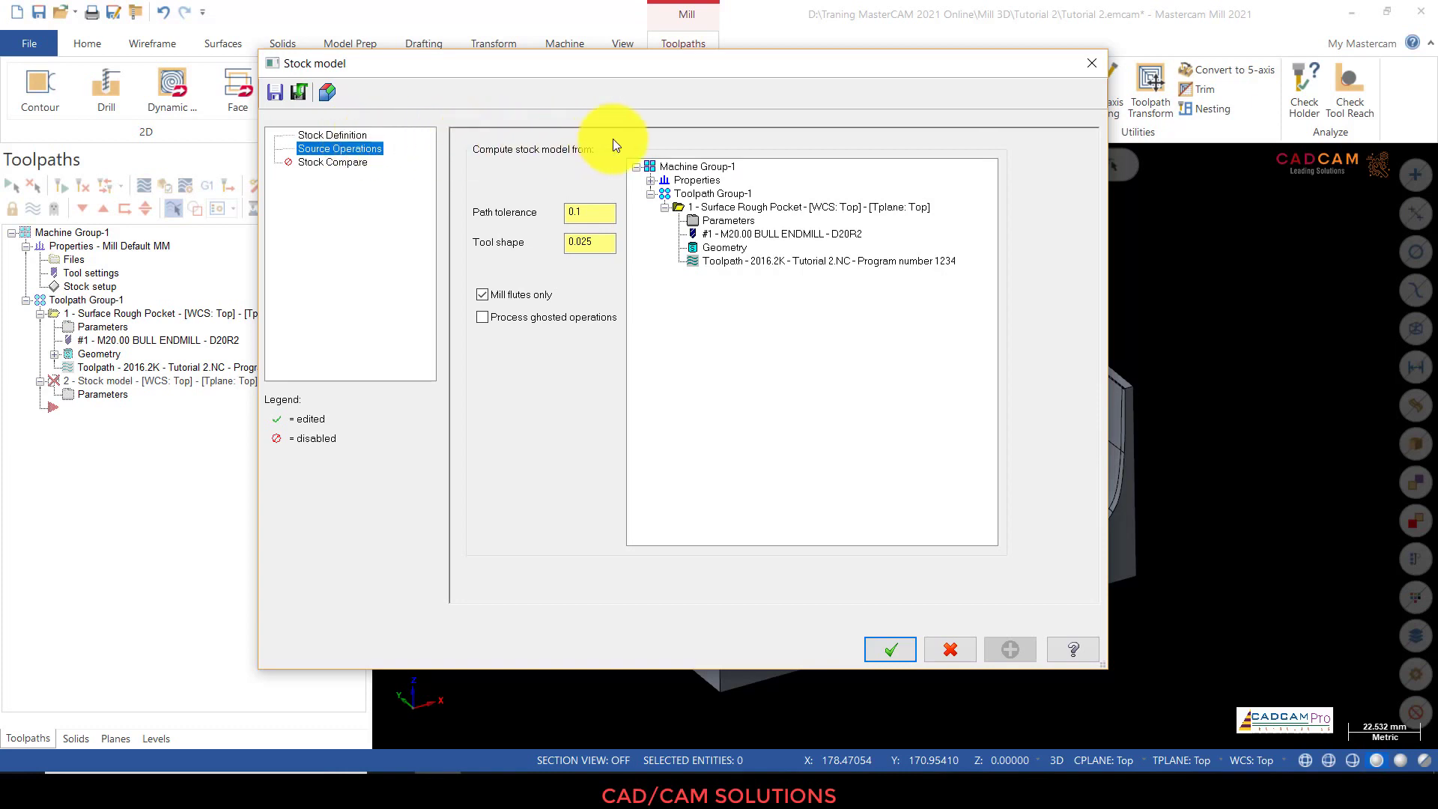
{"action": "left_click", "coordinate": [361, 137]}
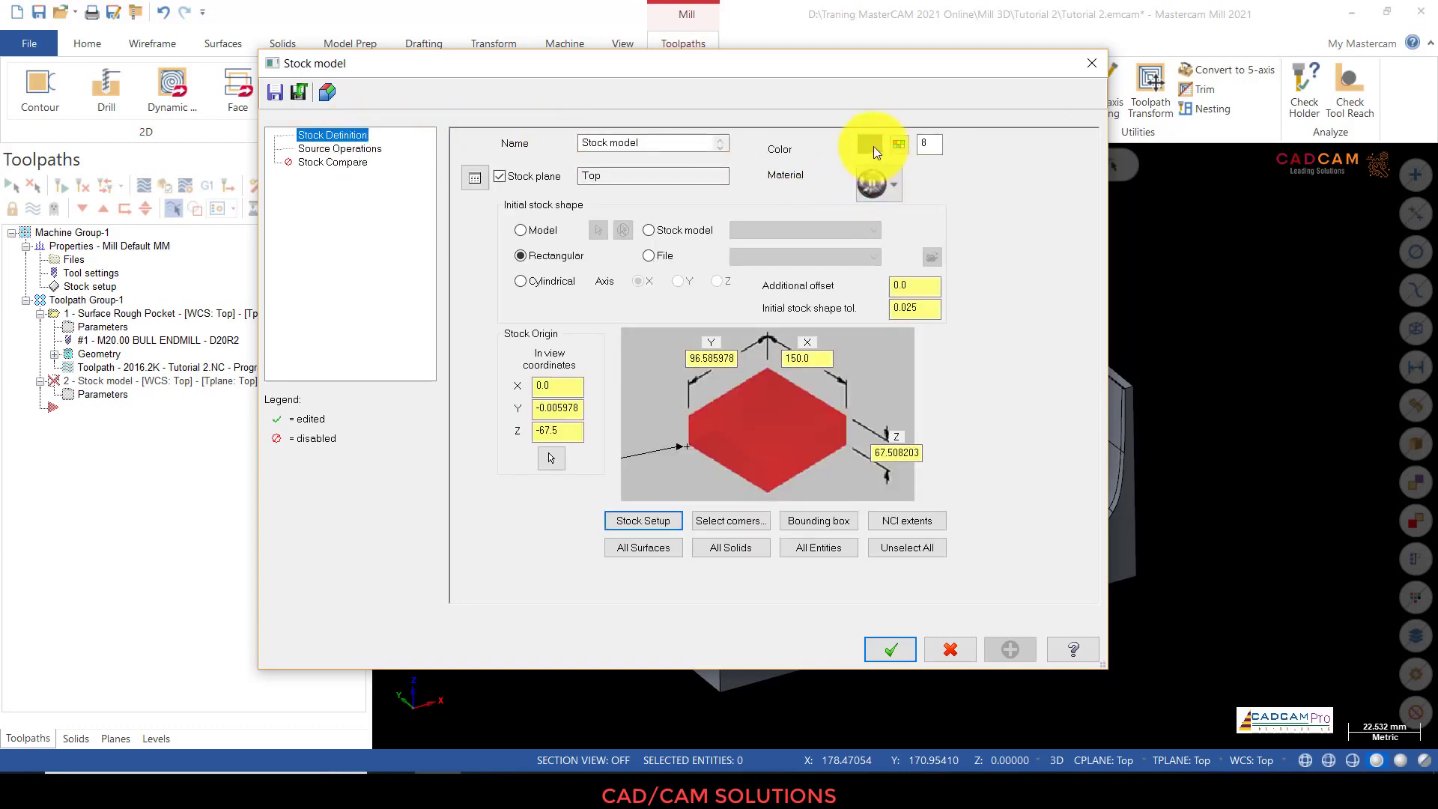
{"action": "left_click", "coordinate": [891, 181]}
{"action": "left_click", "coordinate": [922, 186]}
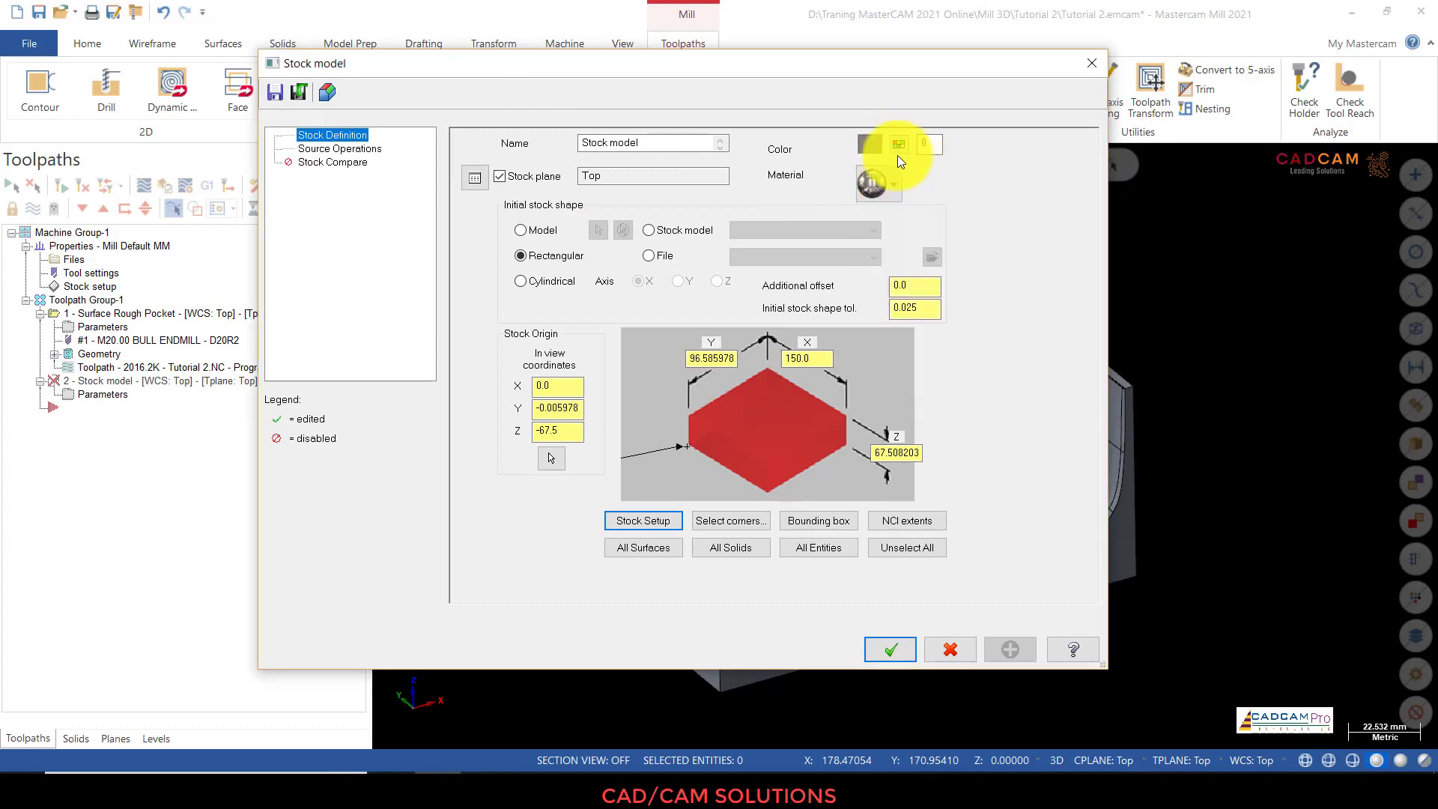
{"action": "left_click", "coordinate": [899, 142]}
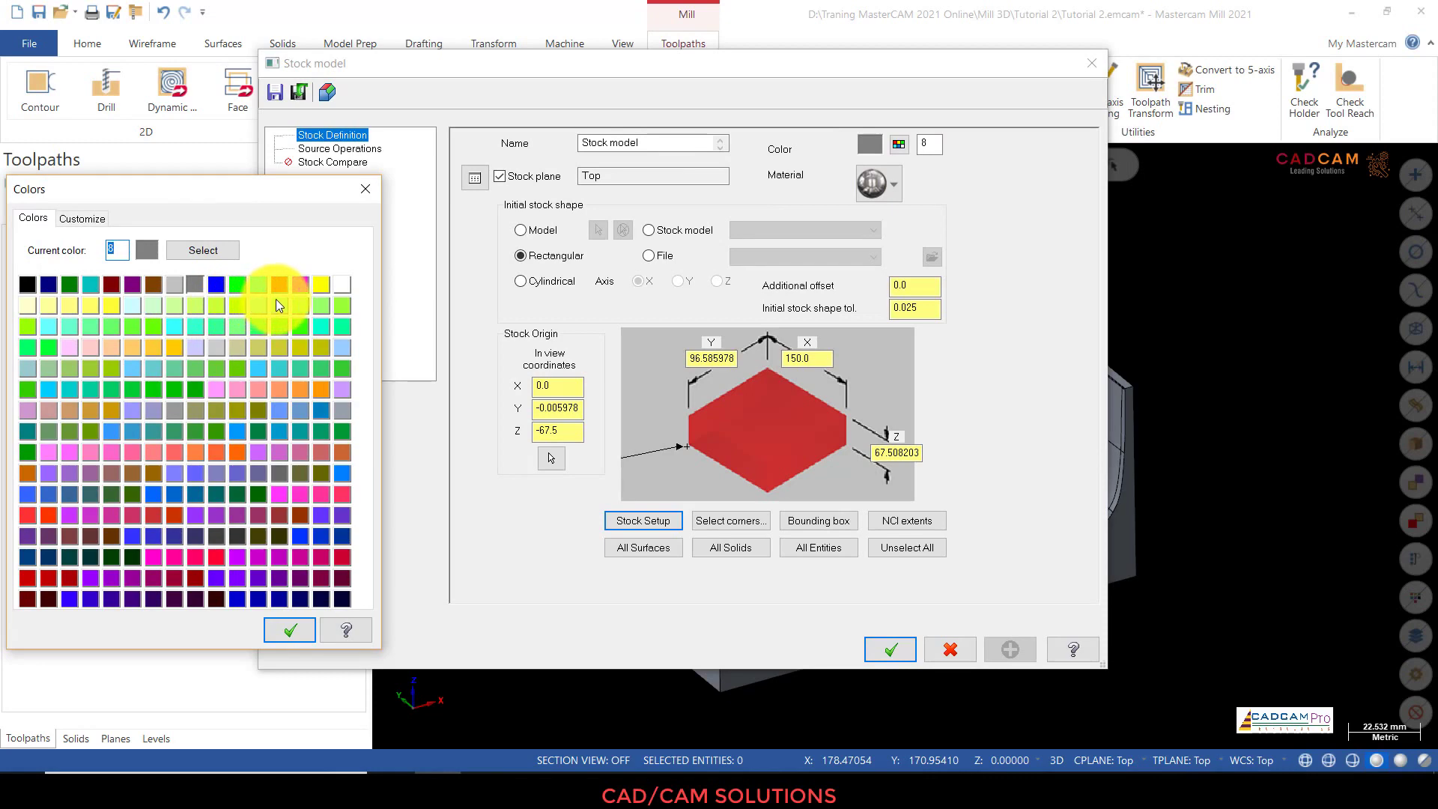
{"action": "left_click", "coordinate": [178, 286]}
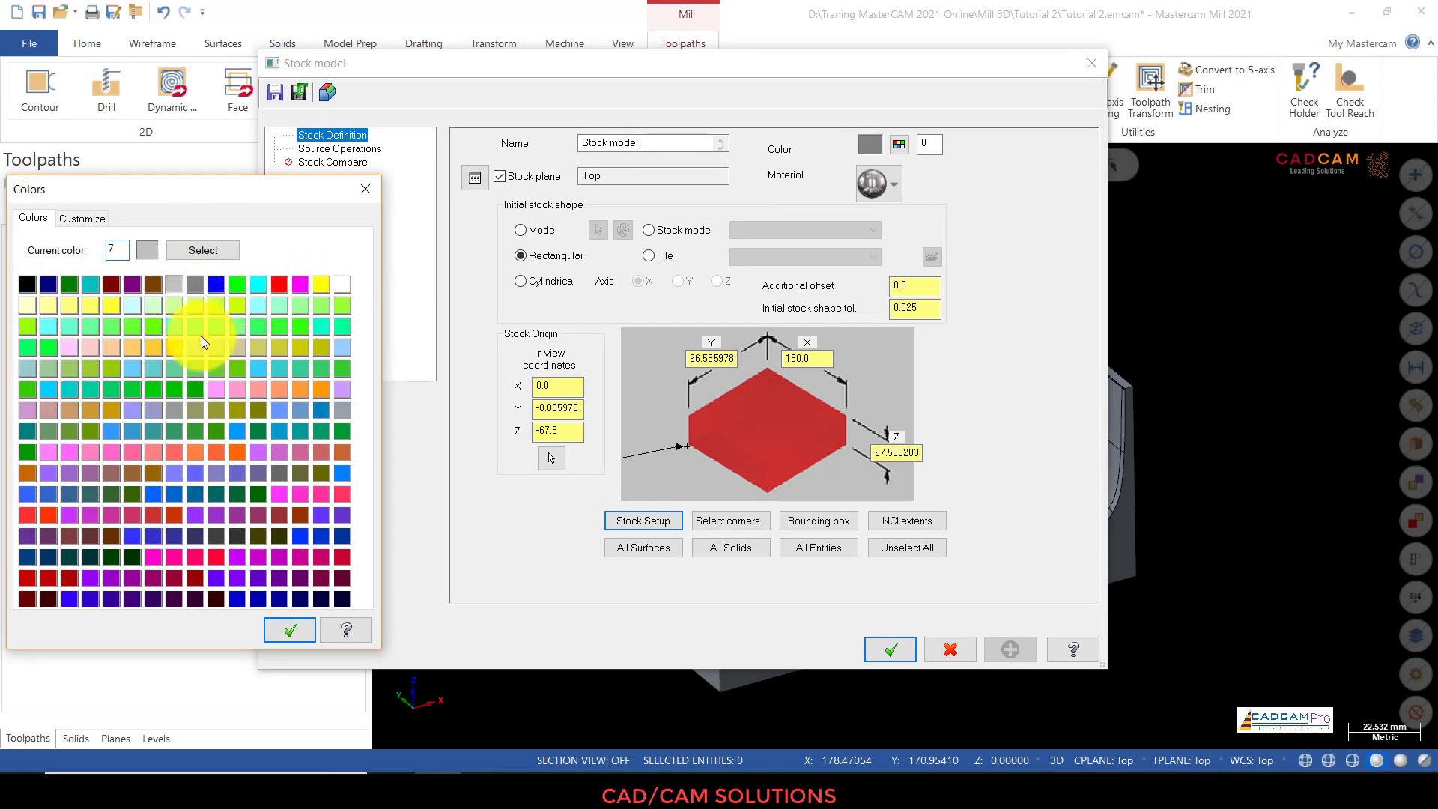
{"action": "left_click", "coordinate": [289, 631]}
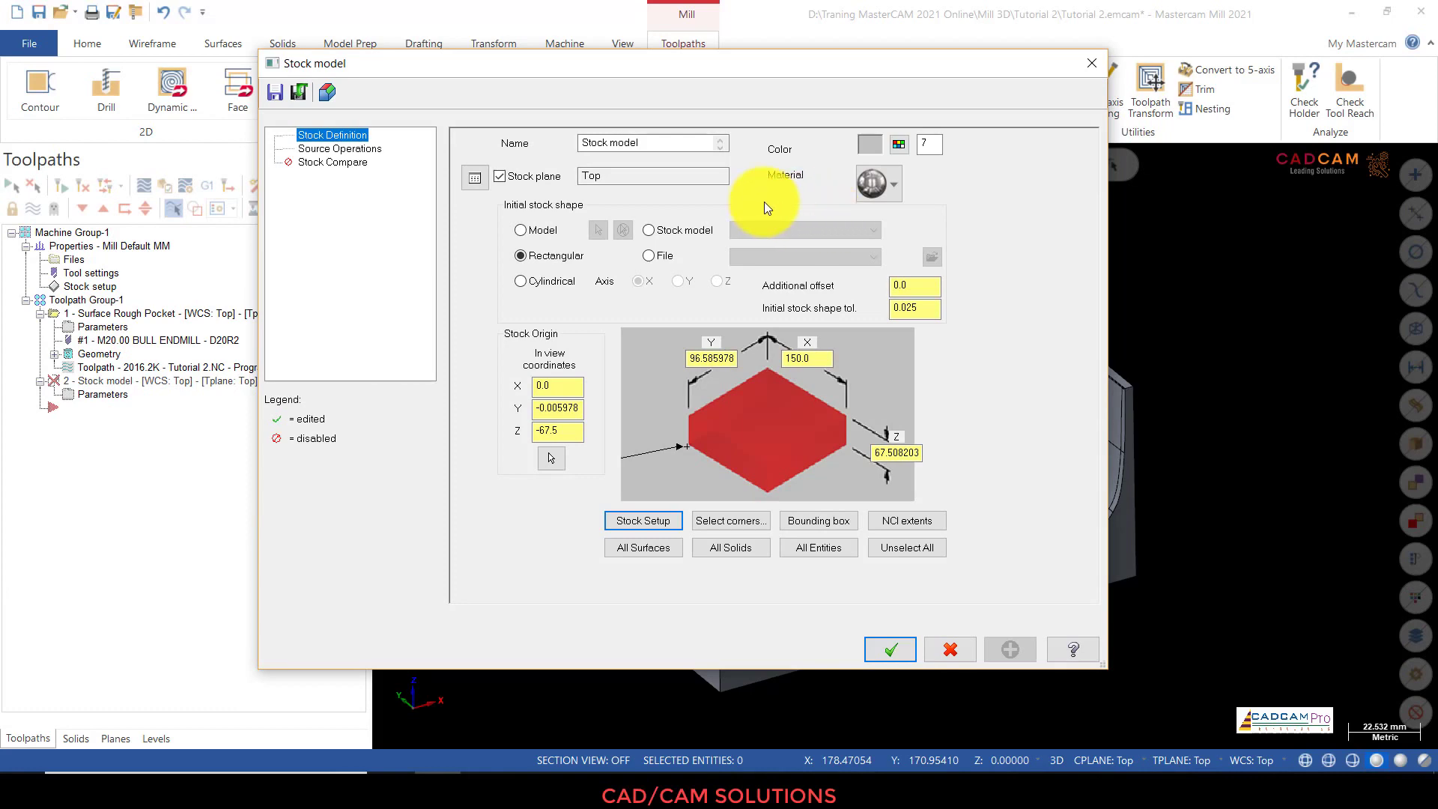
Step: Change the stock model's color to magenta, number 13
{"action": "left_click", "coordinate": [897, 144]}
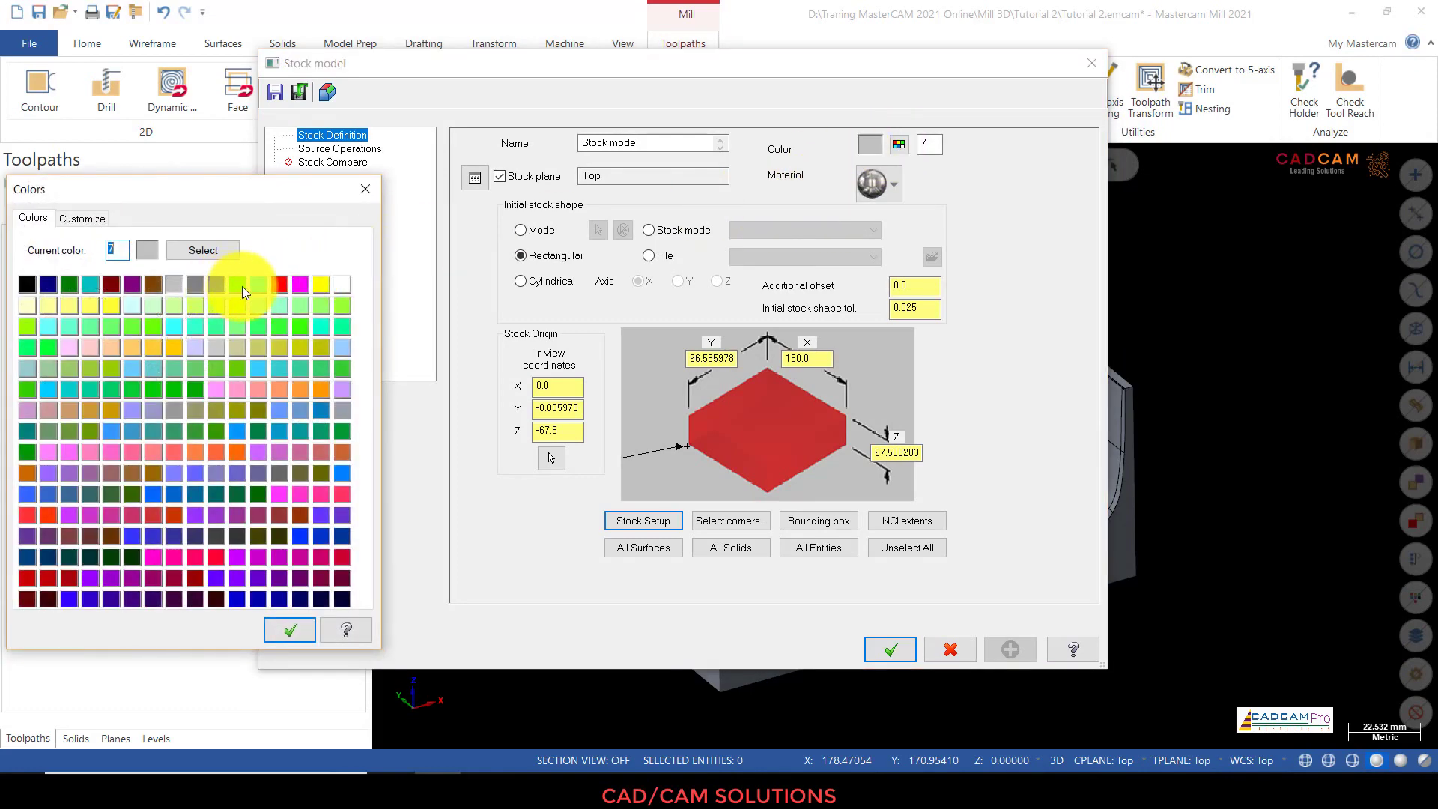
{"action": "left_click", "coordinate": [296, 285]}
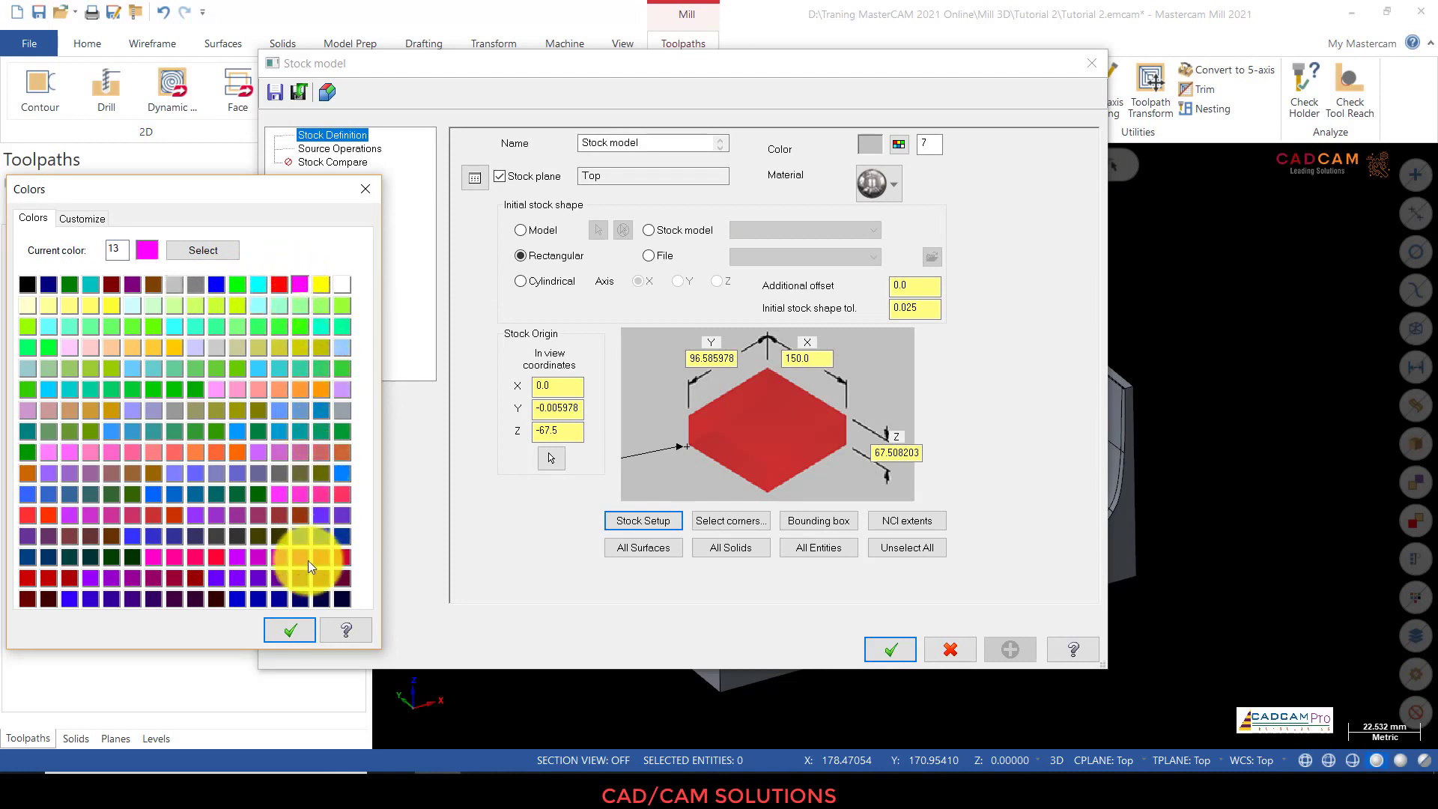
{"action": "left_click", "coordinate": [291, 632]}
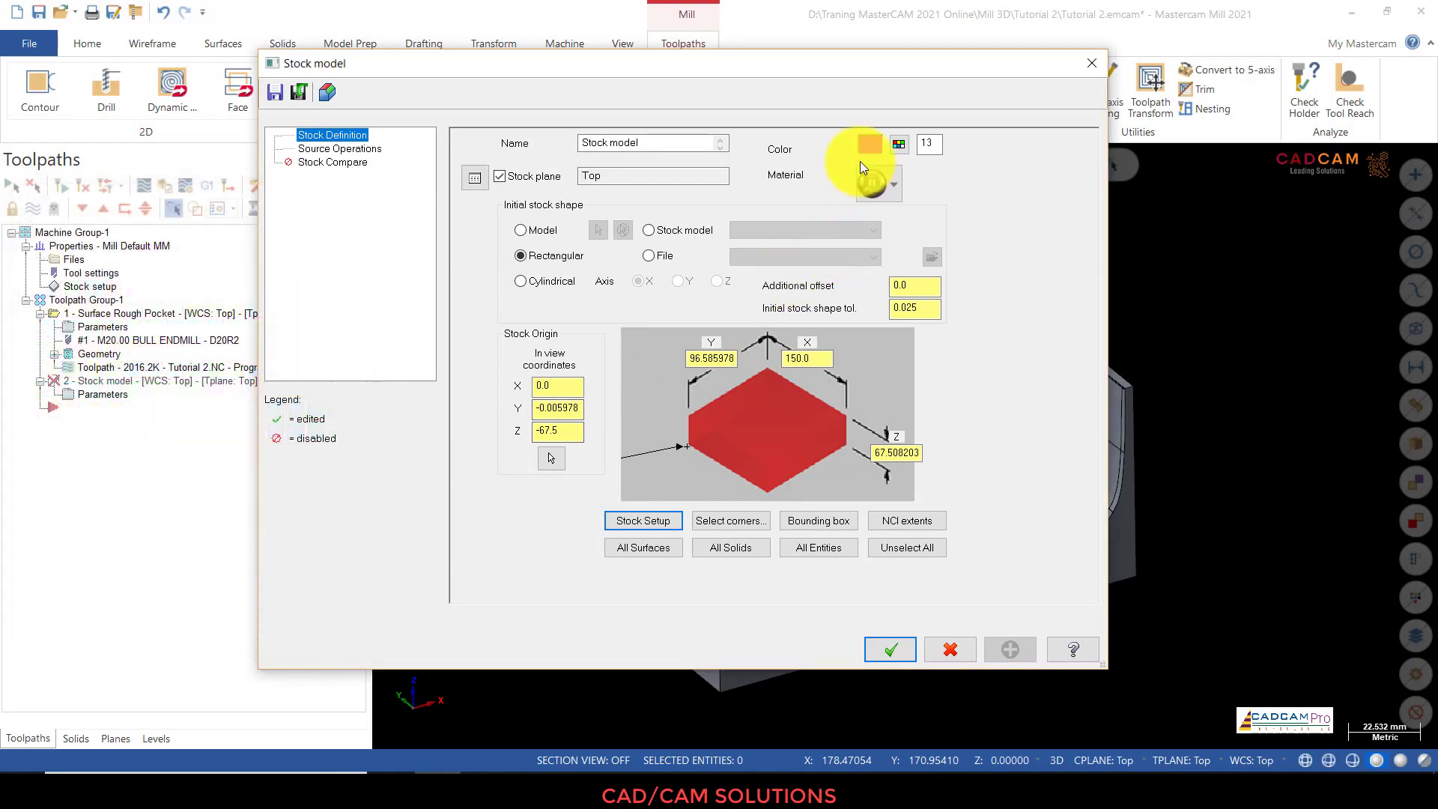
Step: Choose the Surface Rough Pocket toolpath as the source operation for computing the stock model, keeping its tolerances
{"action": "left_click", "coordinate": [339, 149]}
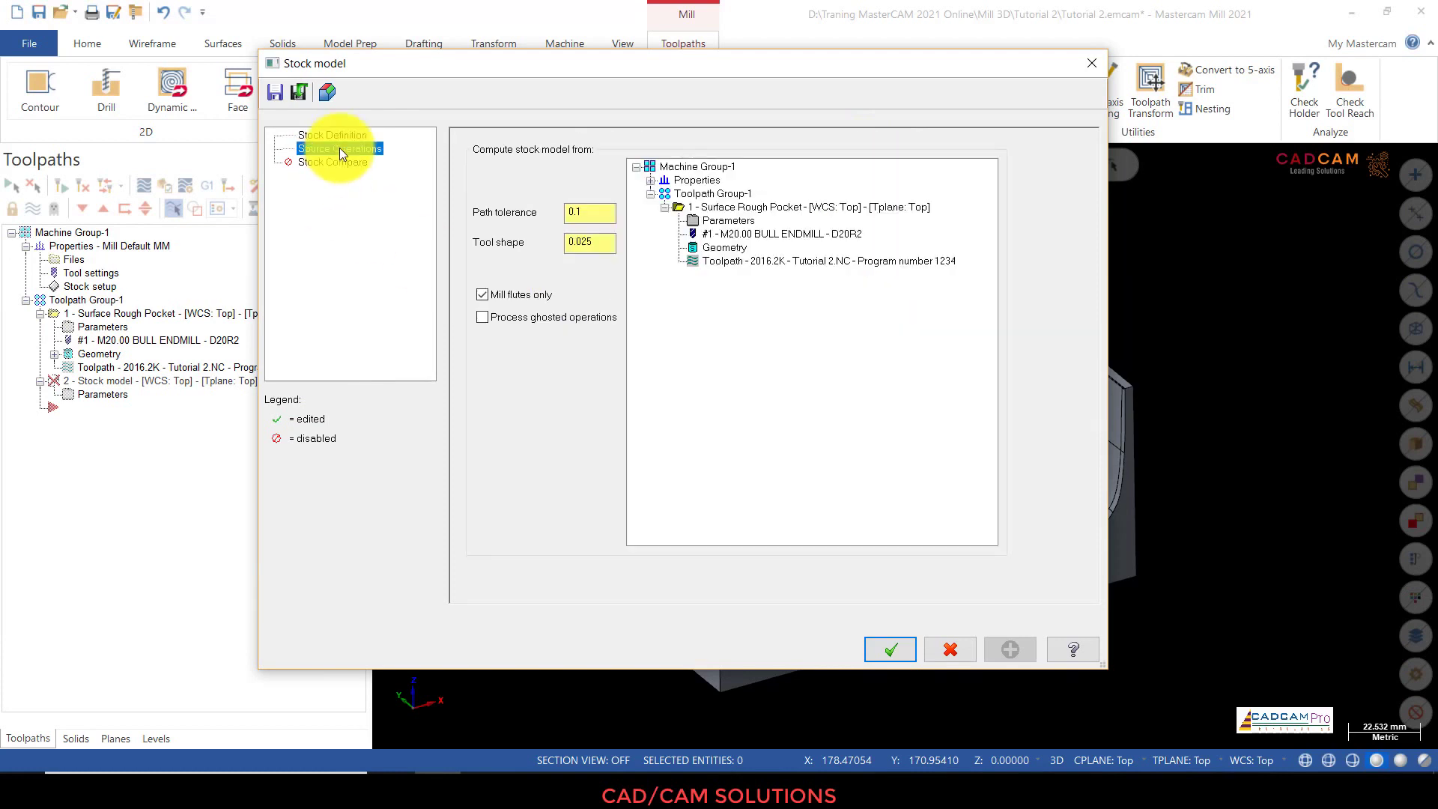
{"action": "left_click", "coordinate": [589, 212]}
{"action": "left_click", "coordinate": [605, 240]}
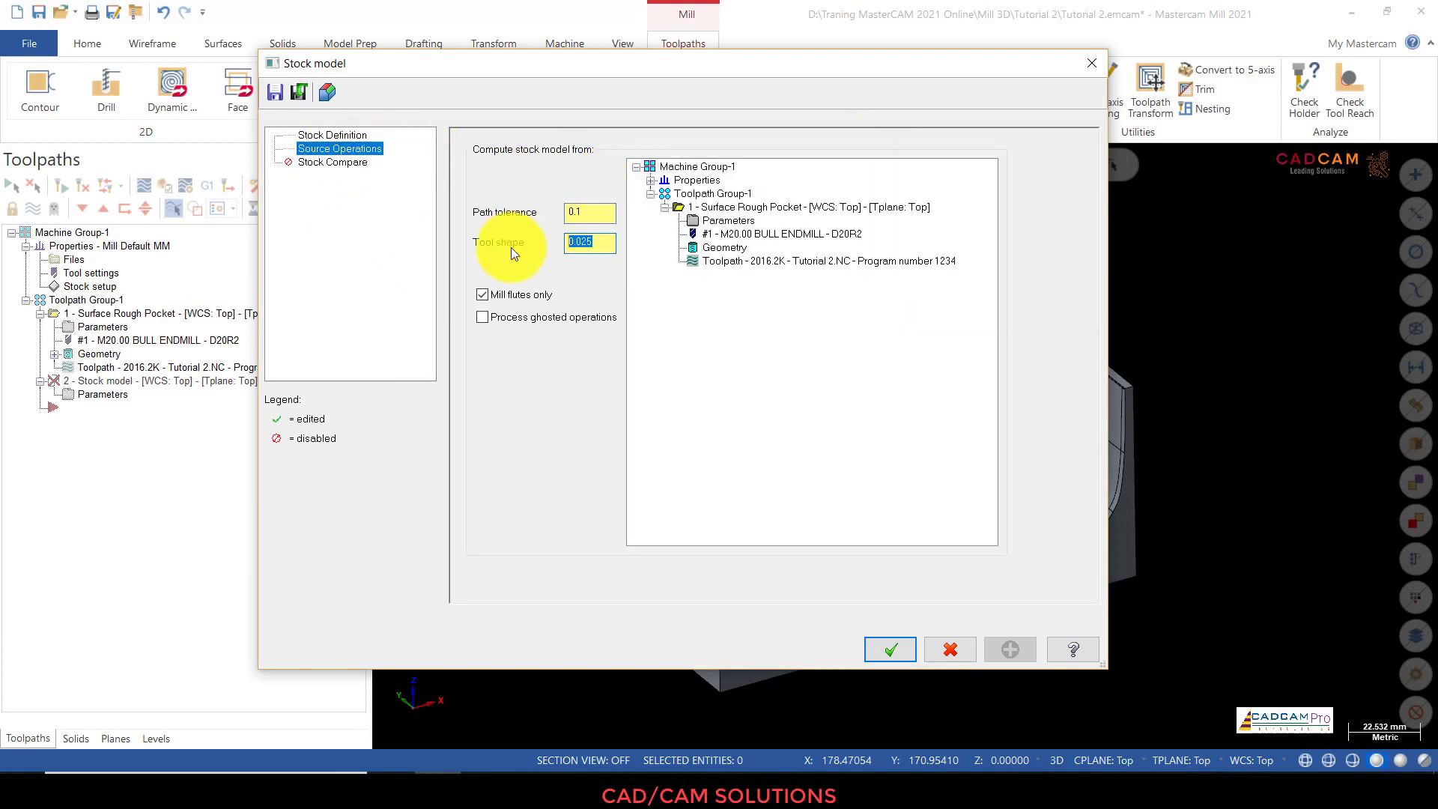
{"action": "left_click", "coordinate": [717, 208]}
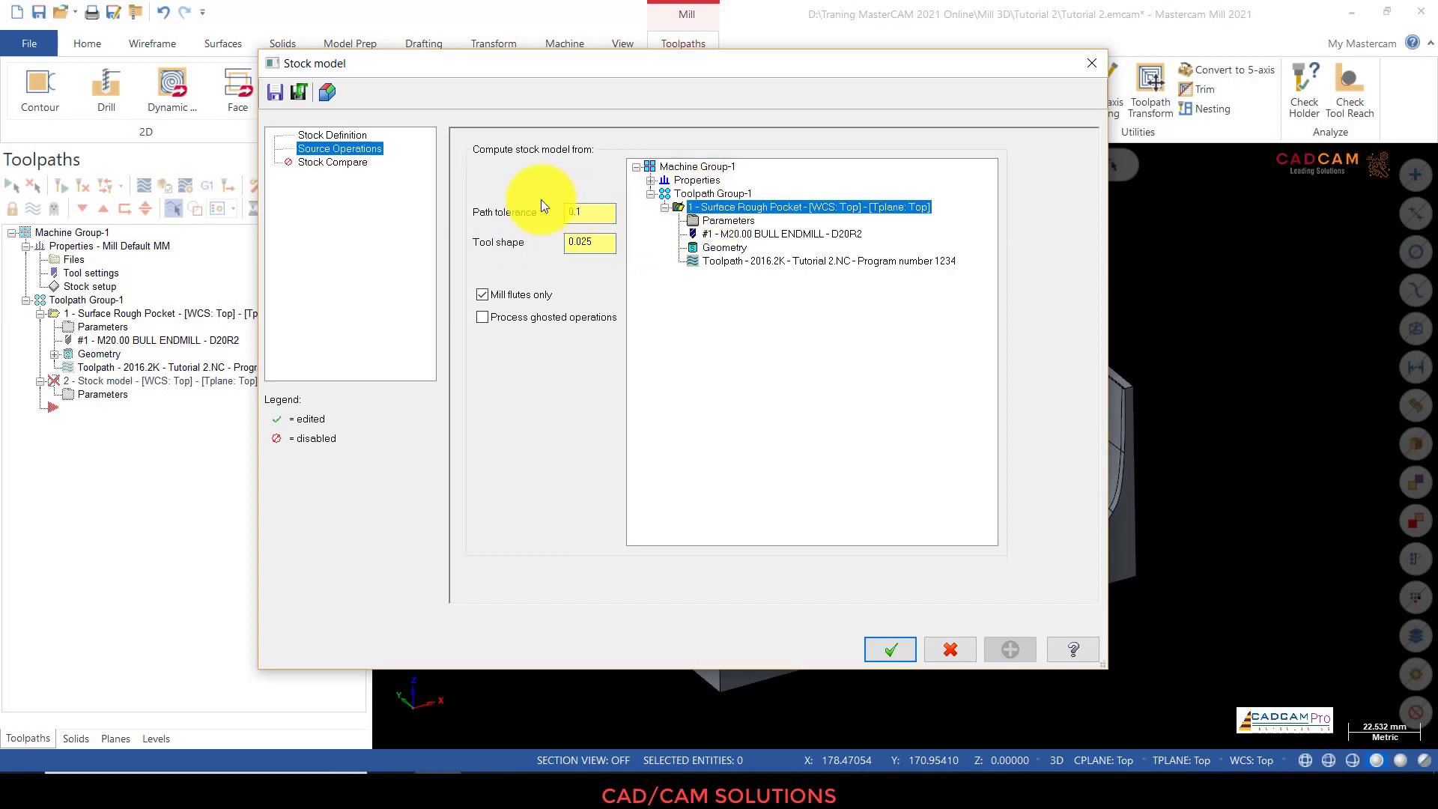
Step: Enable stock compare with the cavity solid as the part model, keep the comparison values, and accept the stock model
{"action": "left_click", "coordinate": [334, 163]}
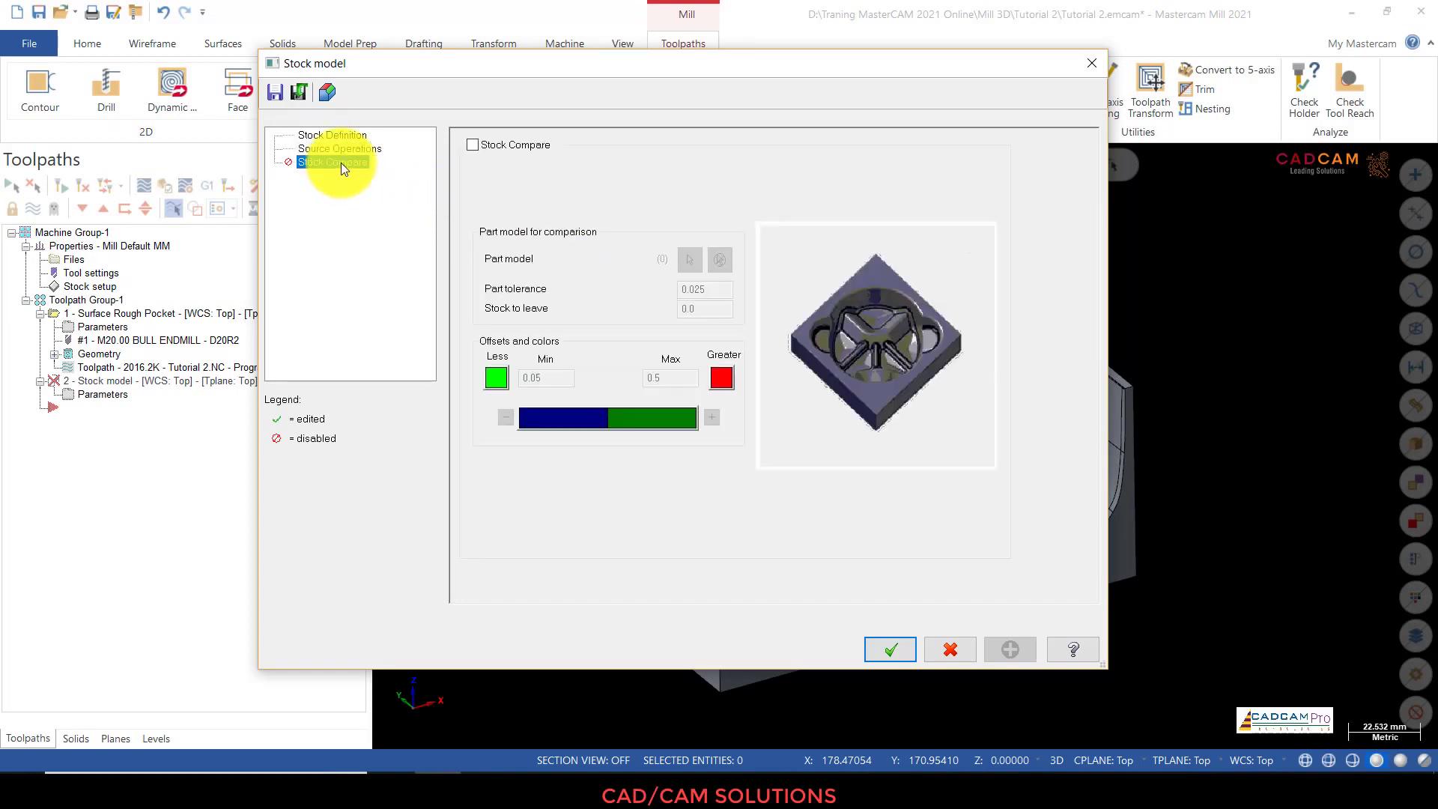
{"action": "left_click", "coordinate": [471, 144]}
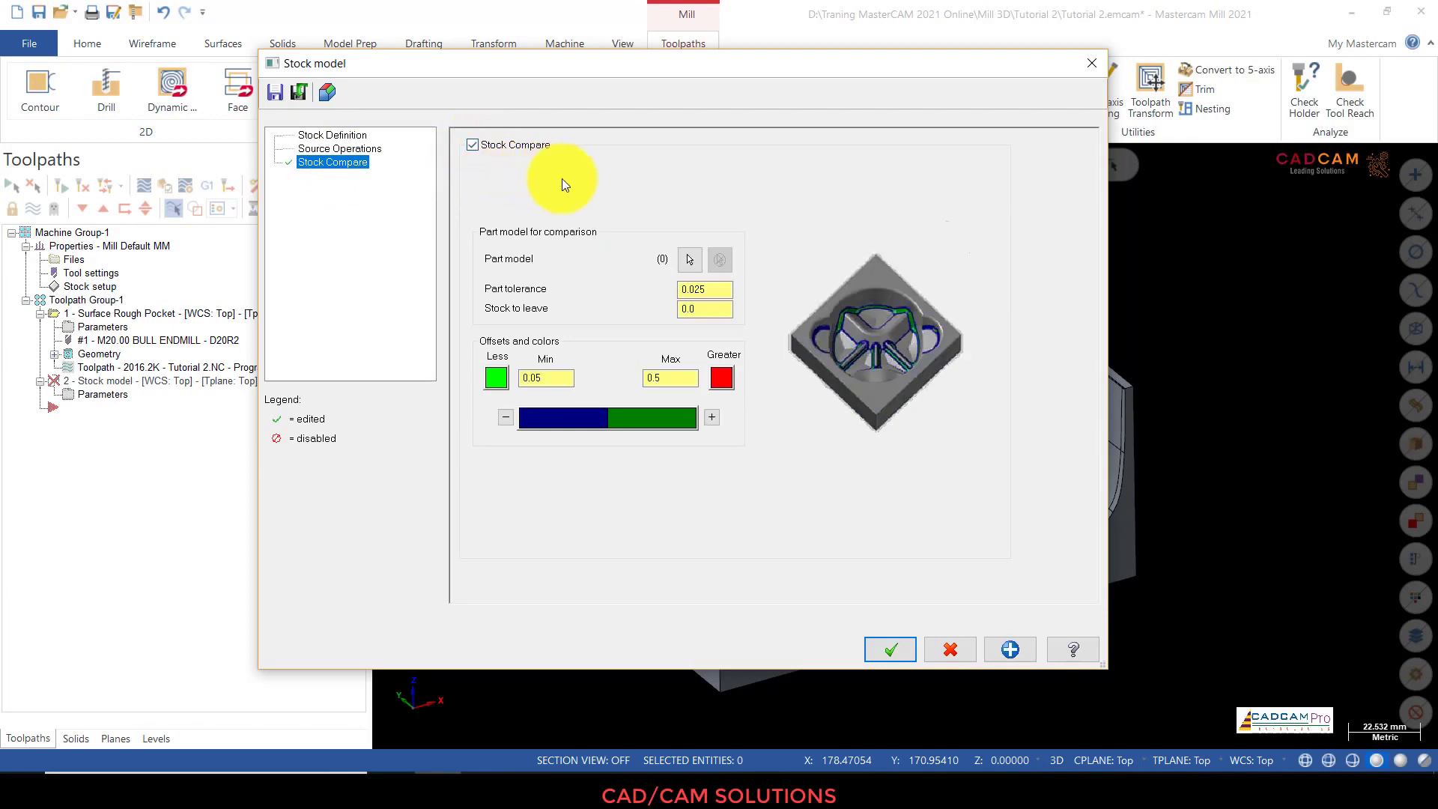
{"action": "left_click", "coordinate": [689, 259]}
{"action": "left_click", "coordinate": [744, 310]}
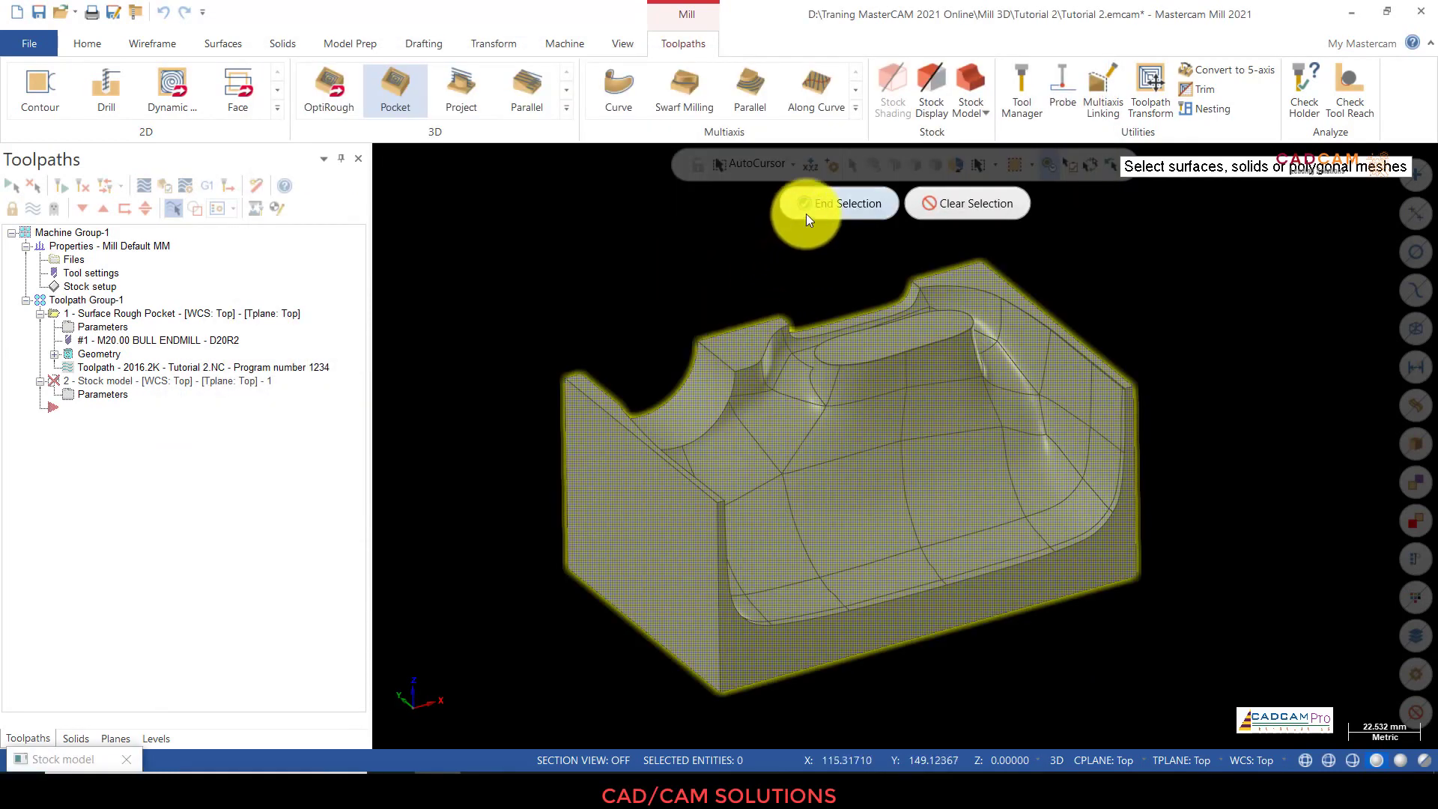
{"action": "left_click", "coordinate": [807, 213]}
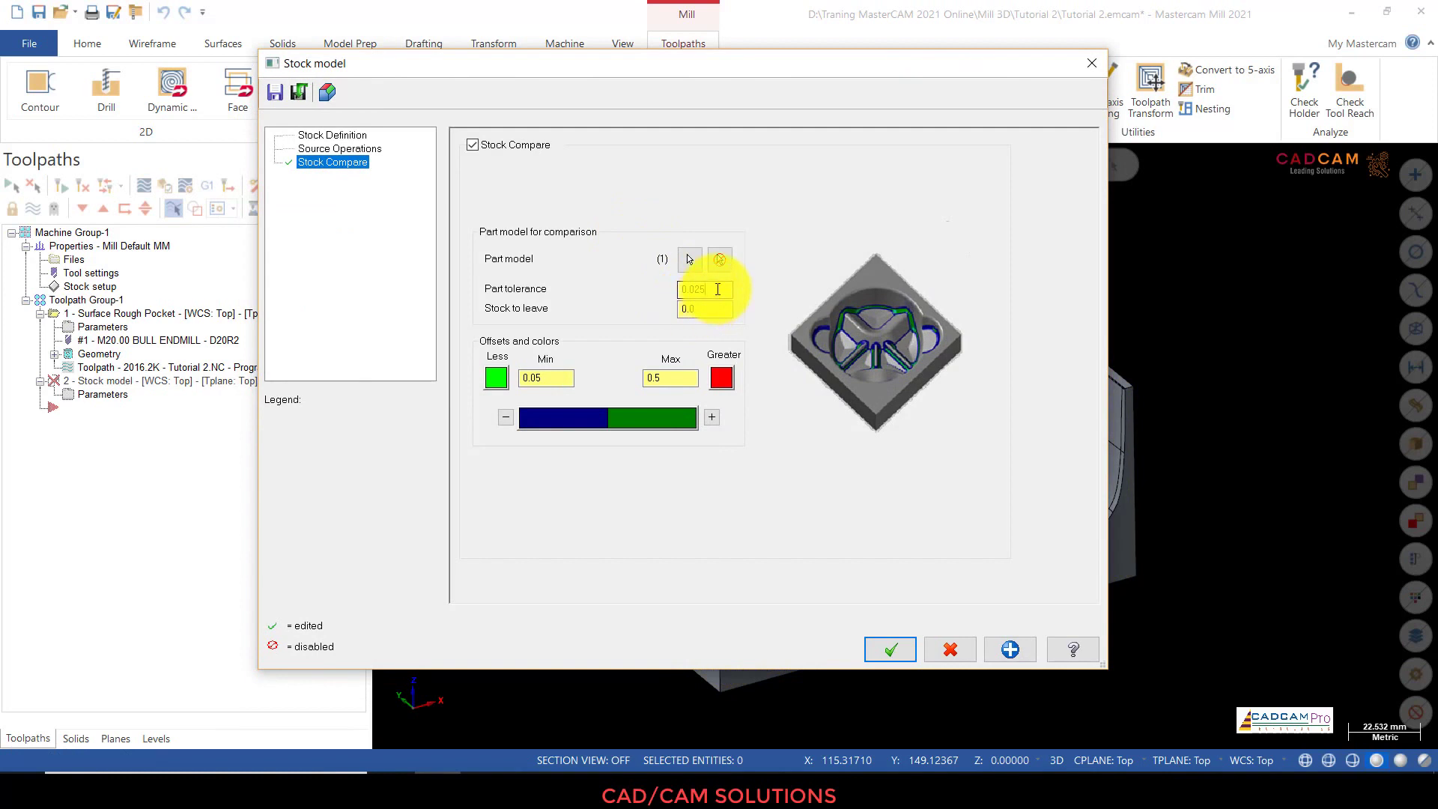
{"action": "left_click", "coordinate": [717, 309]}
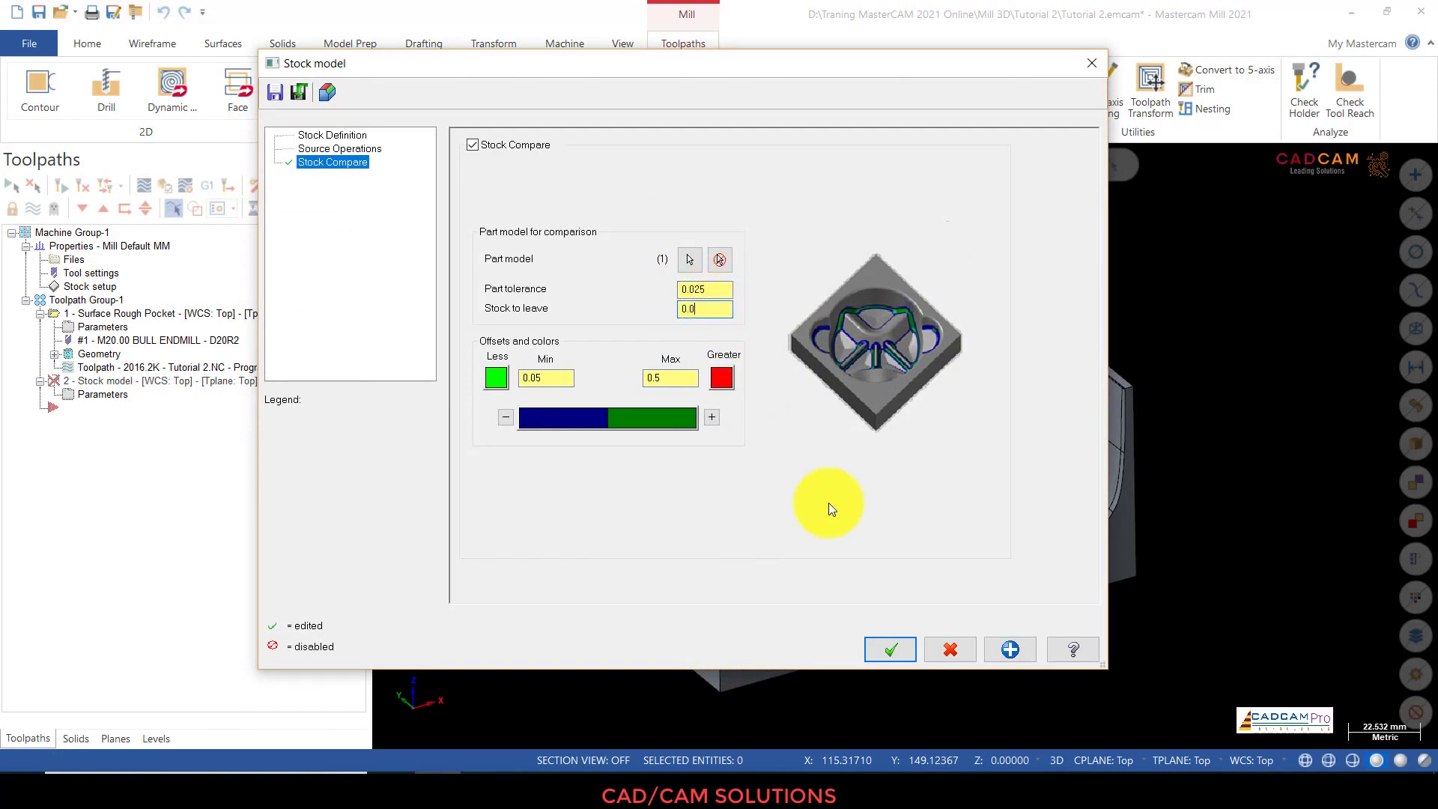
{"action": "left_click", "coordinate": [900, 658]}
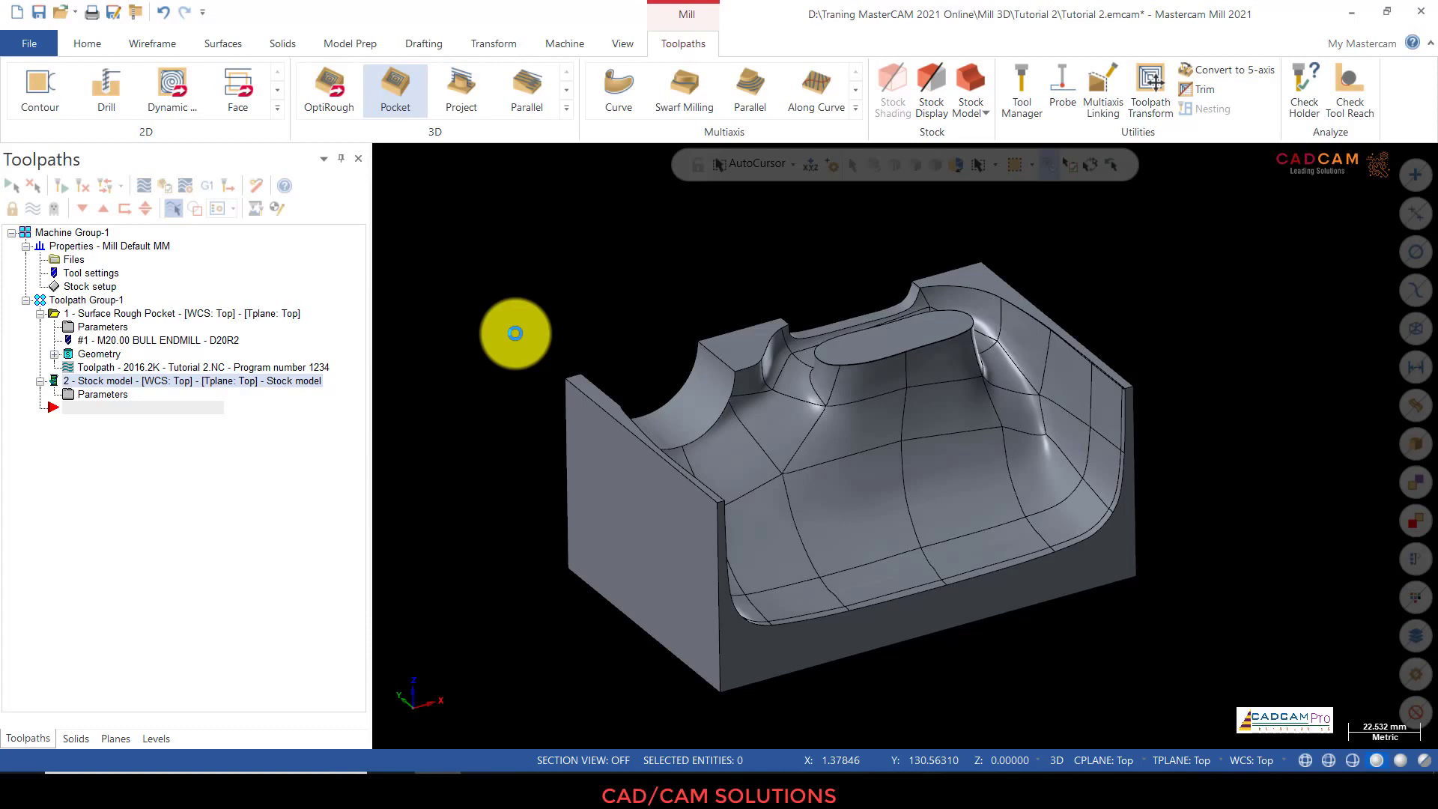
Step: Move the insert position above the stock model operation and start a Surface Rough Restmill toolpath there
{"action": "middle_click_drag", "start_coordinate": [562, 320], "coordinate": [588, 293]}
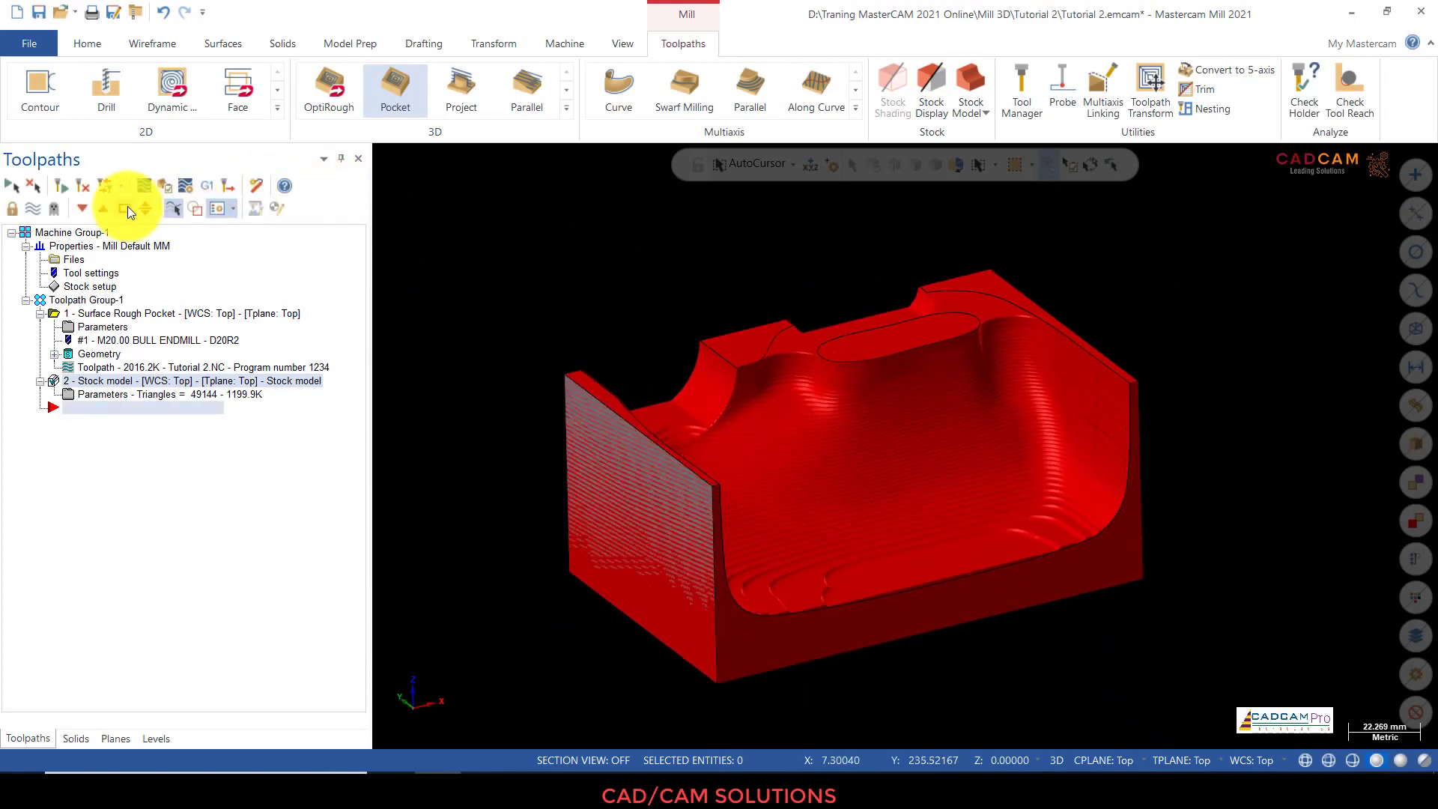
{"action": "left_click", "coordinate": [96, 210]}
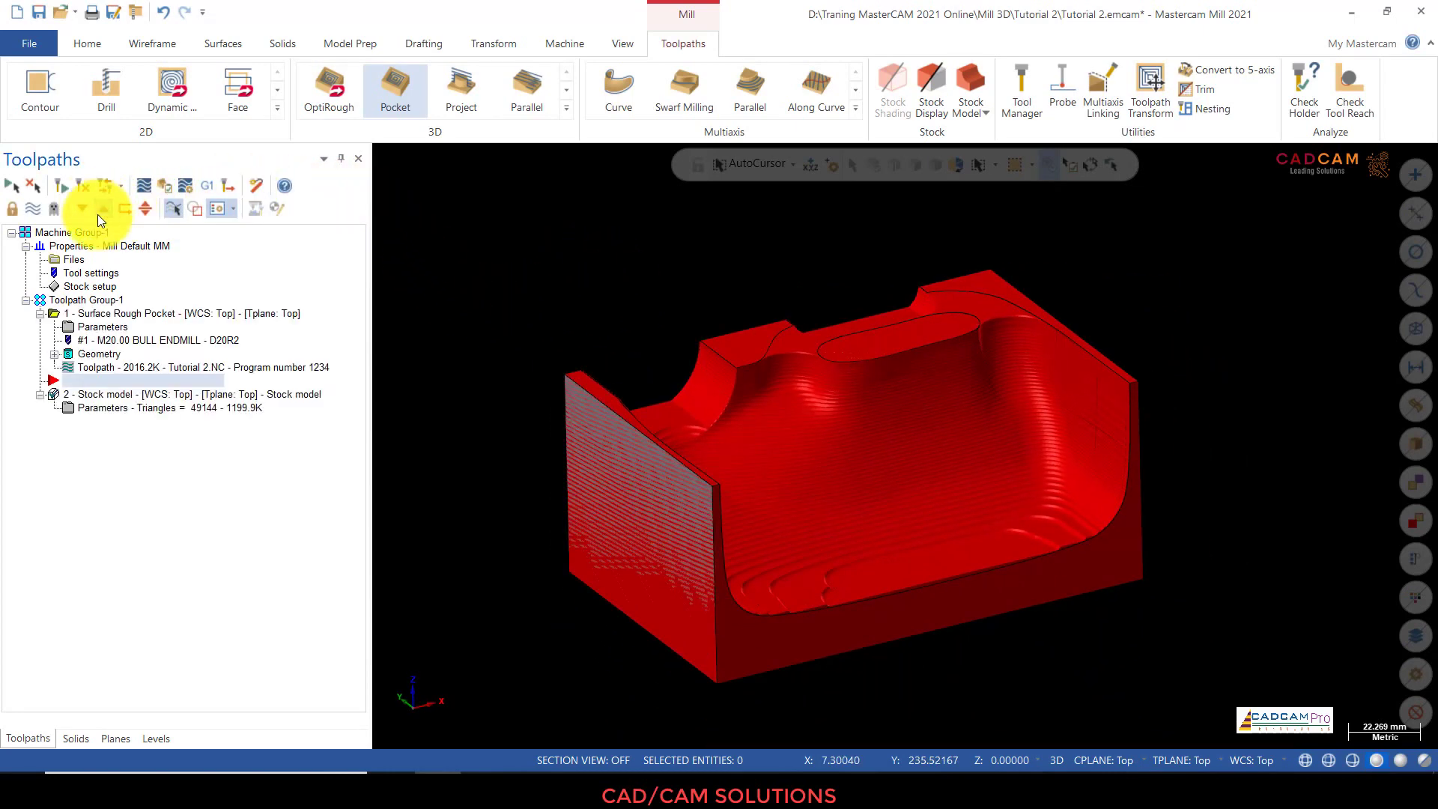
{"action": "right_click", "coordinate": [169, 383]}
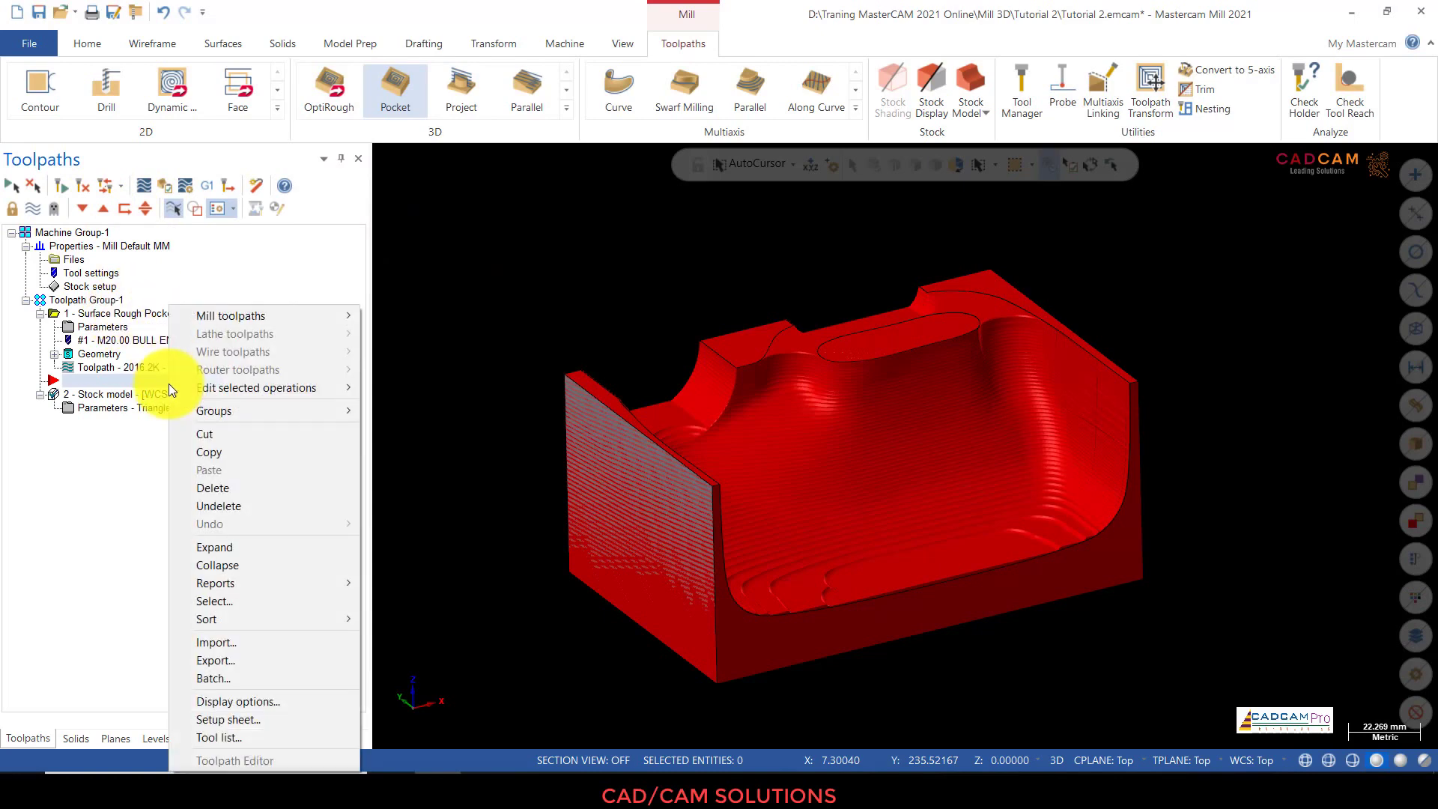
{"action": "mouse_move", "coordinate": [290, 313]}
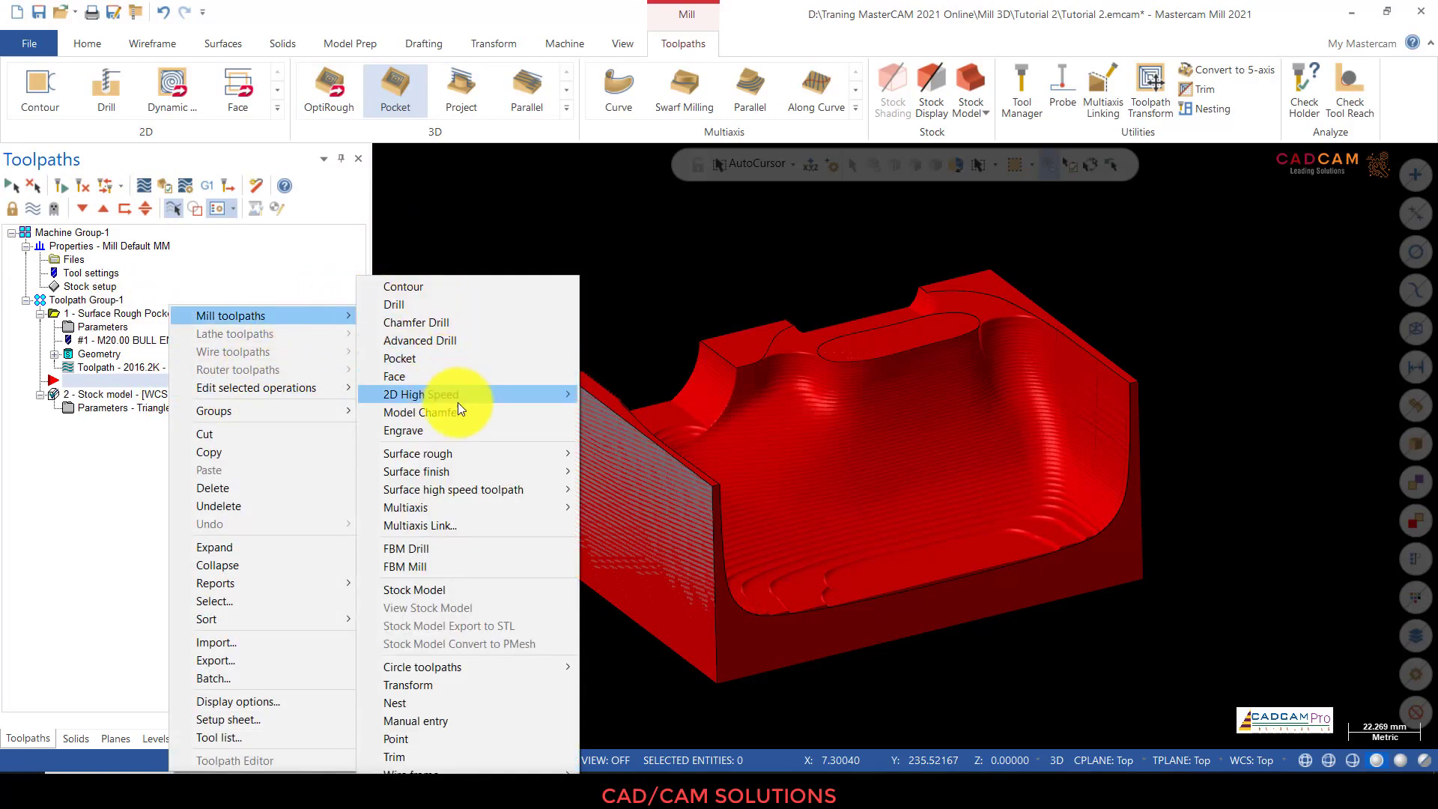
{"action": "mouse_move", "coordinate": [465, 454]}
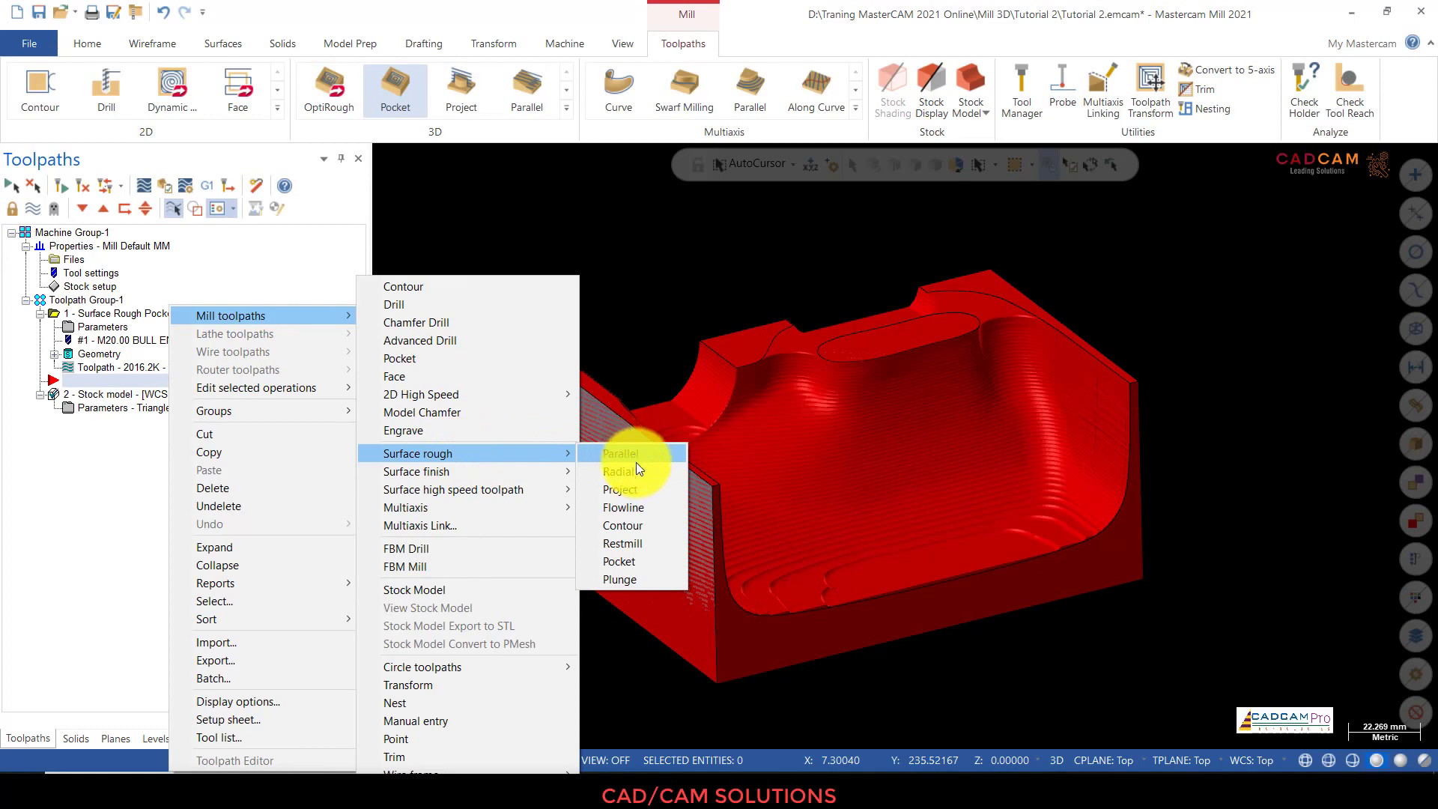
{"action": "left_click", "coordinate": [603, 546]}
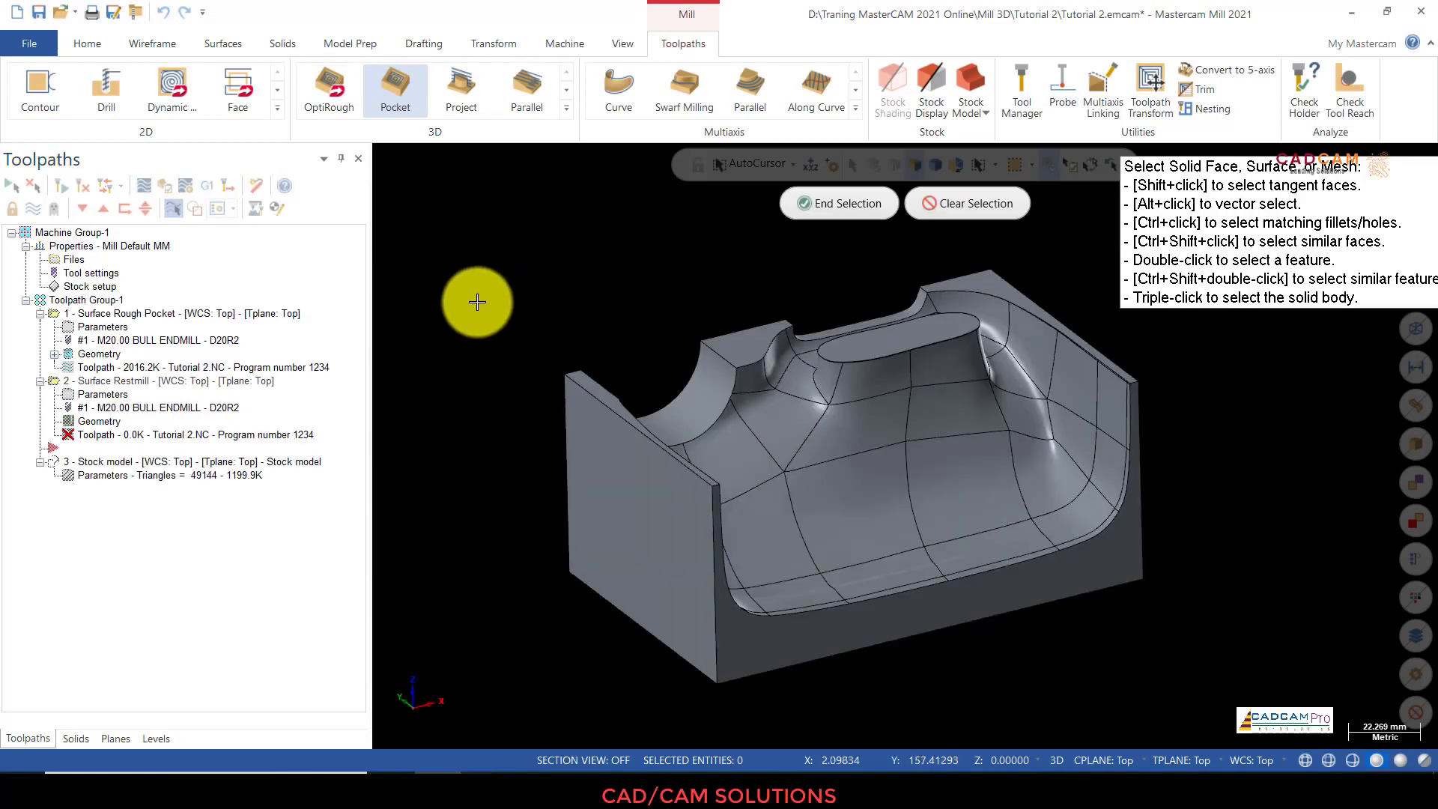
Step: Window-select the entire cavity part from the front view as the restmill drive geometry and confirm the selection
{"action": "scroll", "coordinate": [477, 302], "scroll_direction": "down", "scroll_amount": 2}
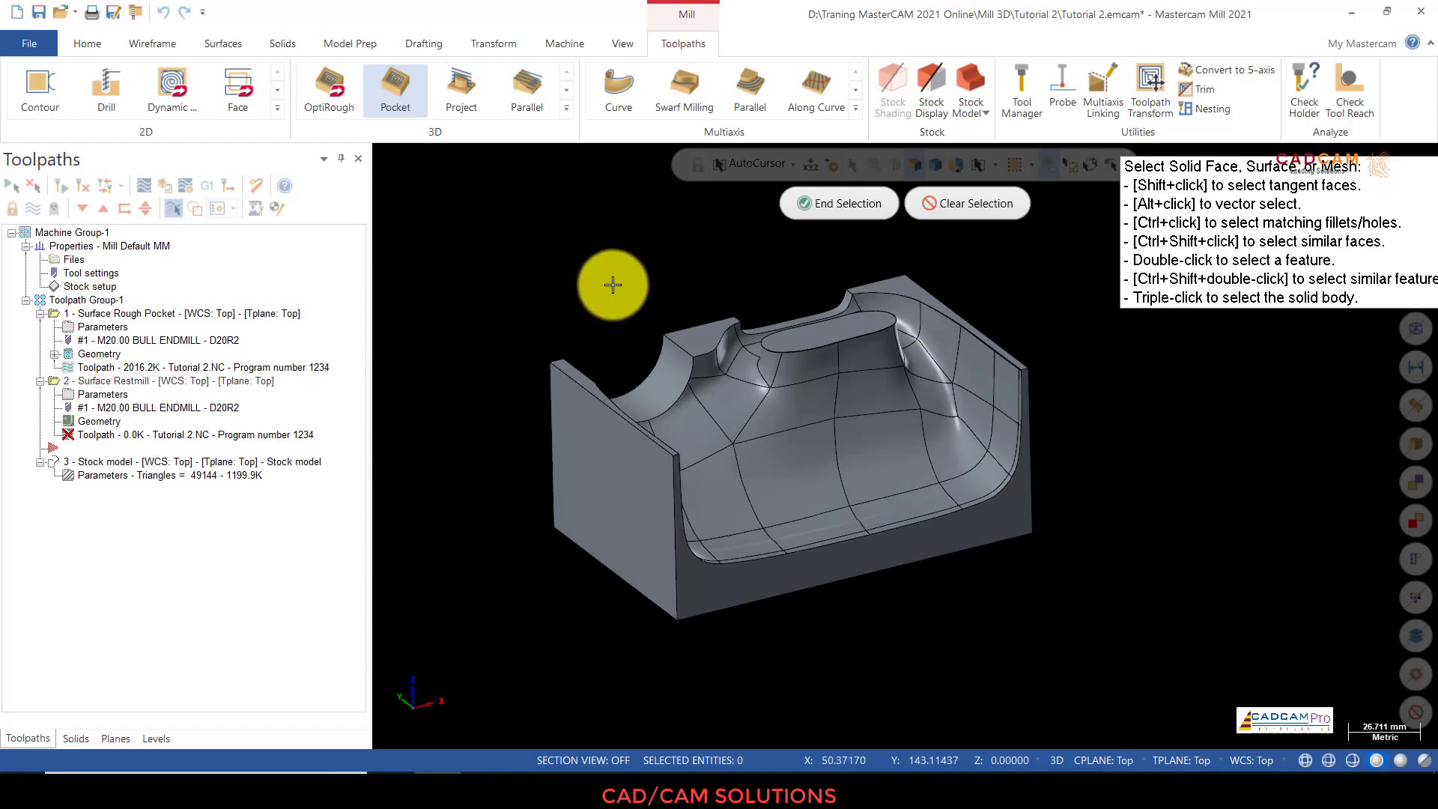
{"action": "middle_click_drag", "start_coordinate": [609, 286], "coordinate": [552, 266]}
{"action": "right_click", "coordinate": [552, 266]}
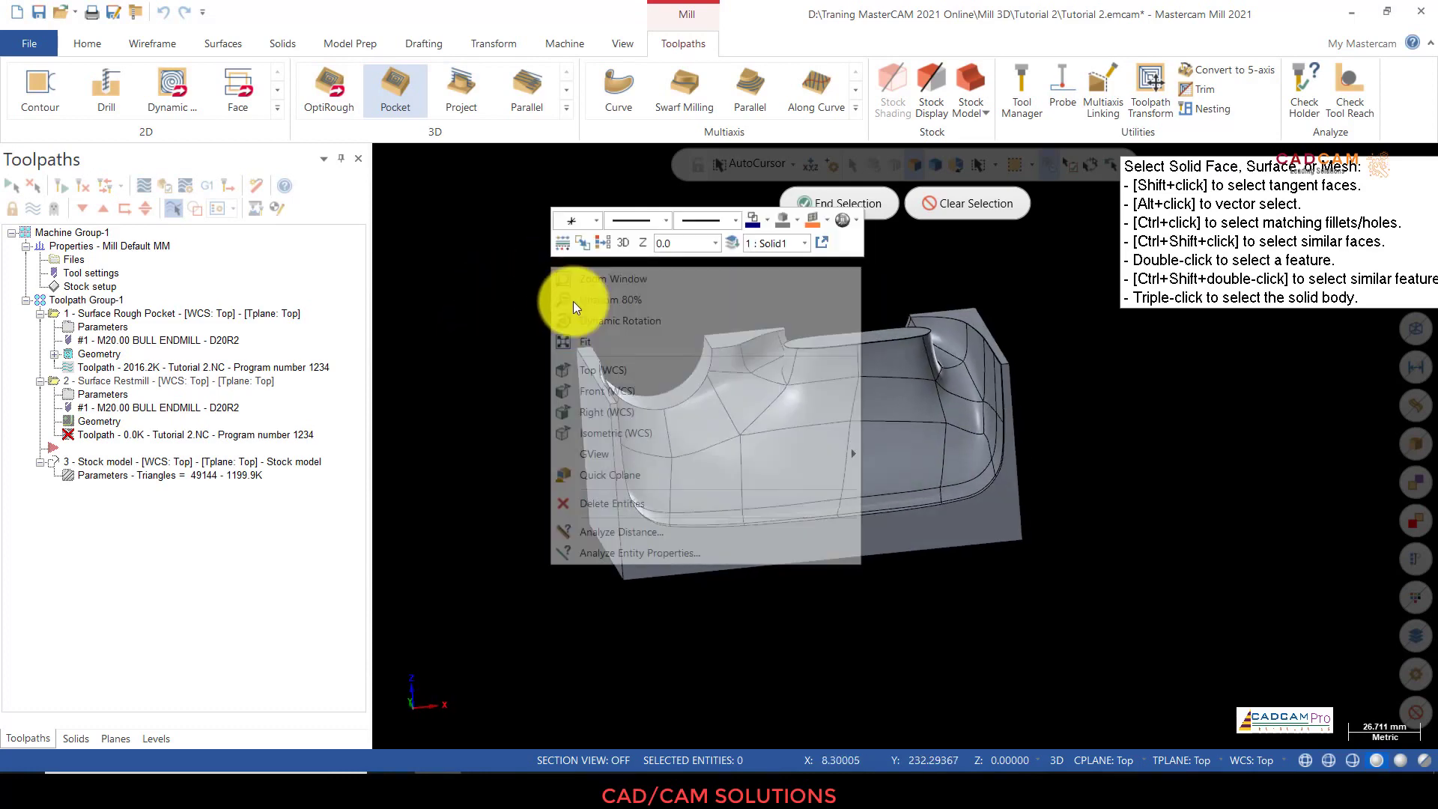
{"action": "left_click", "coordinate": [603, 389]}
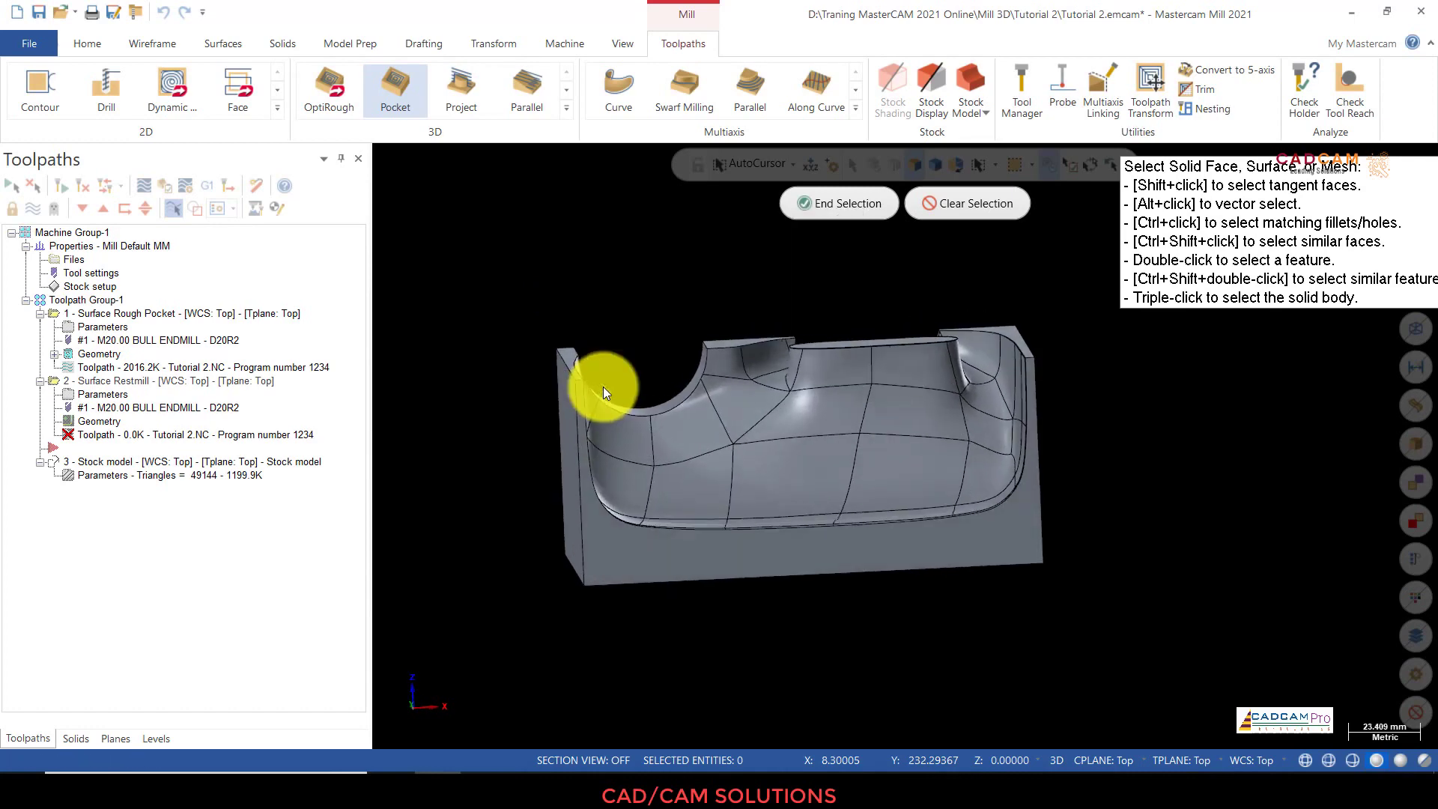
{"action": "left_click_drag", "start_coordinate": [438, 279], "coordinate": [1119, 545]}
{"action": "middle_click_drag", "start_coordinate": [1024, 545], "coordinate": [803, 509]}
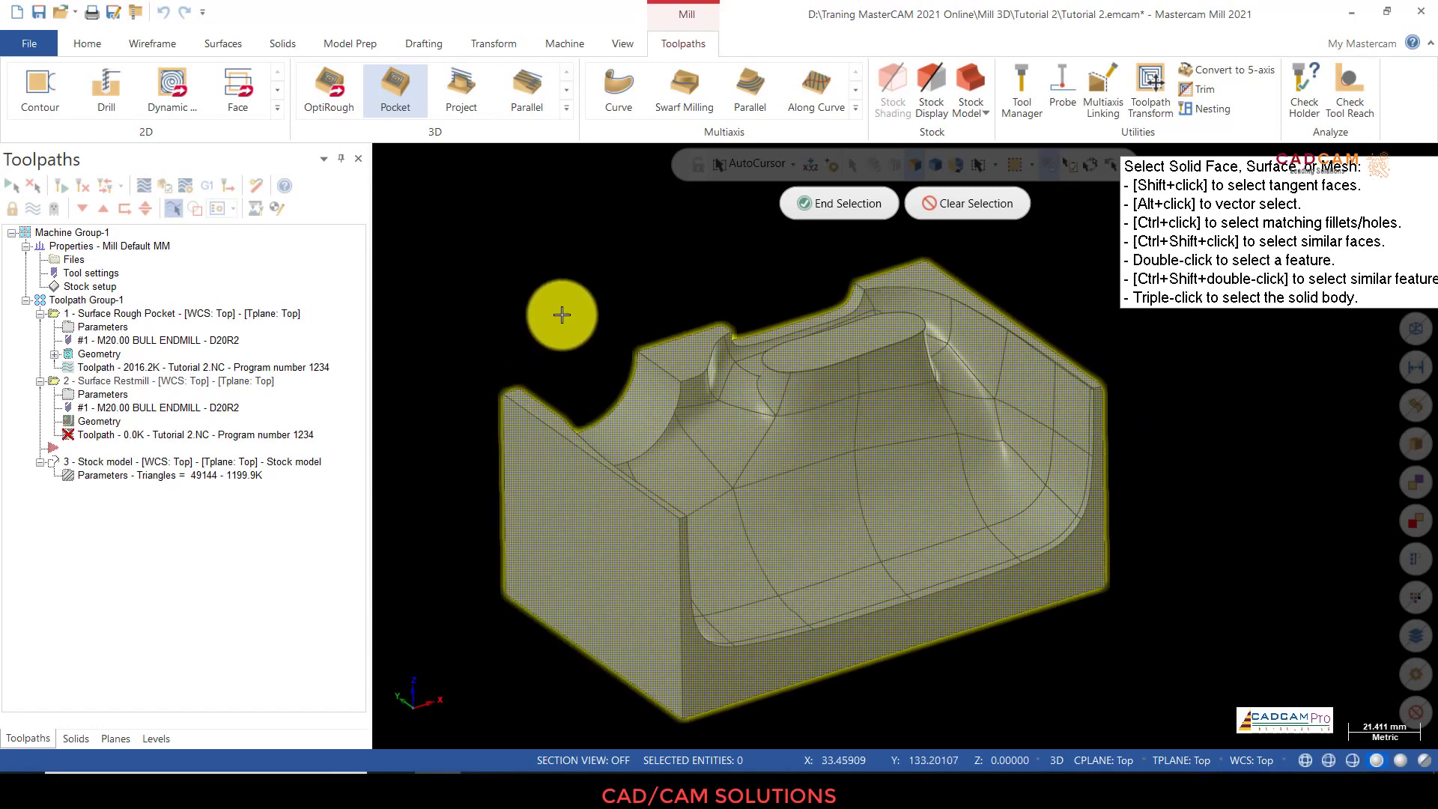
{"action": "middle_click_drag", "start_coordinate": [561, 311], "coordinate": [768, 324]}
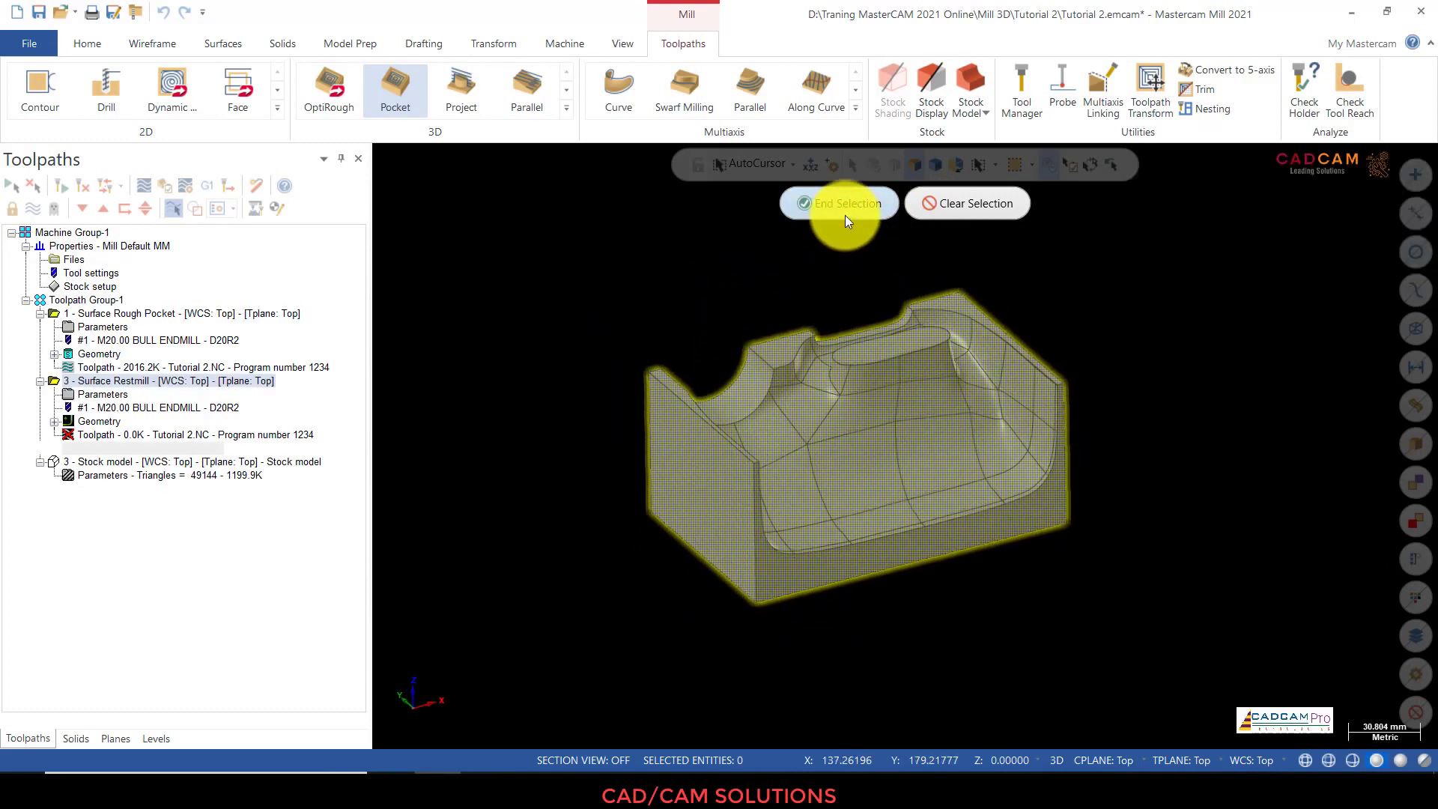
{"action": "left_click", "coordinate": [842, 208]}
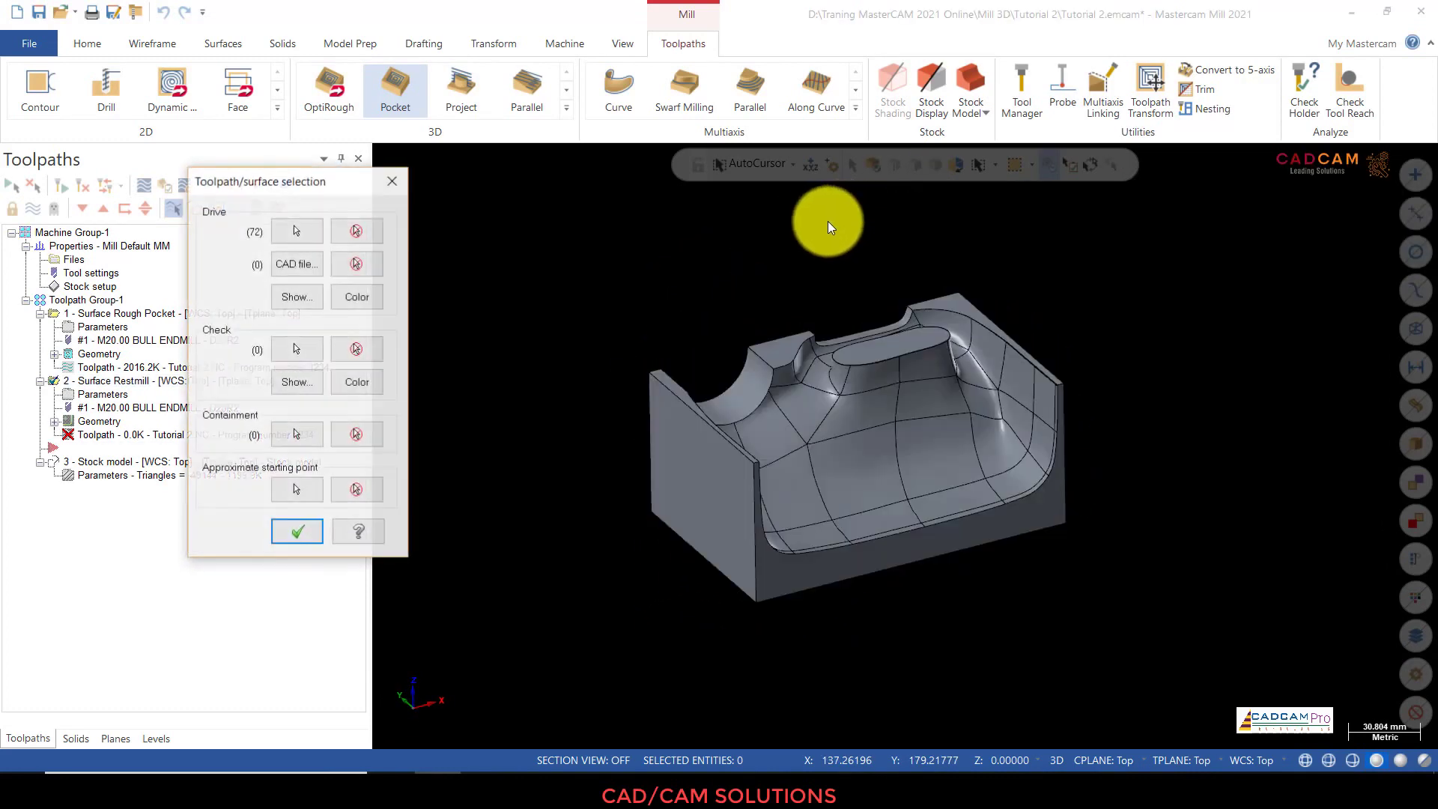
Step: Leave the check surfaces empty, chain the part's bottom edge loop as the containment boundary, and accept the surface selection
{"action": "left_click", "coordinate": [296, 349]}
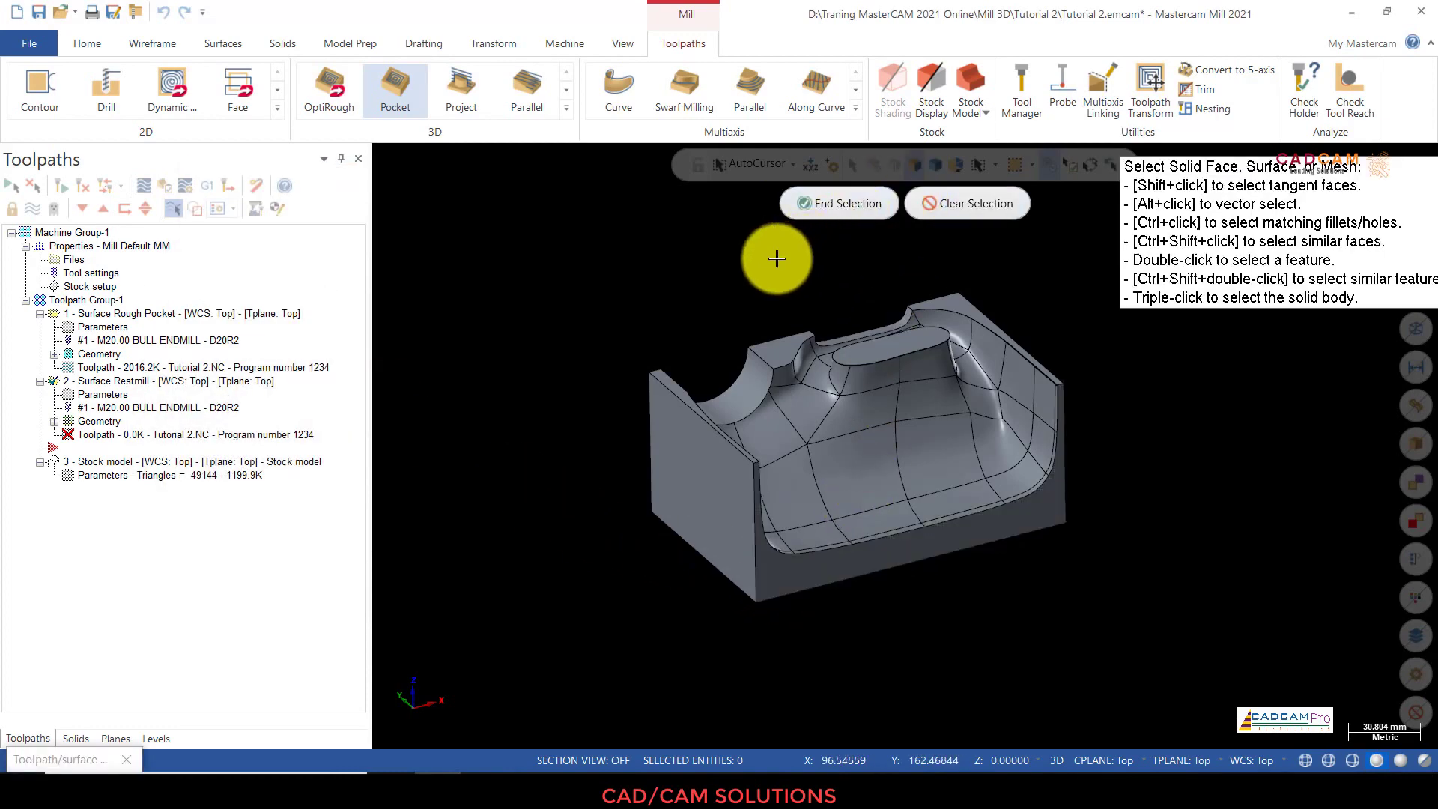
{"action": "key", "text": "Return"}
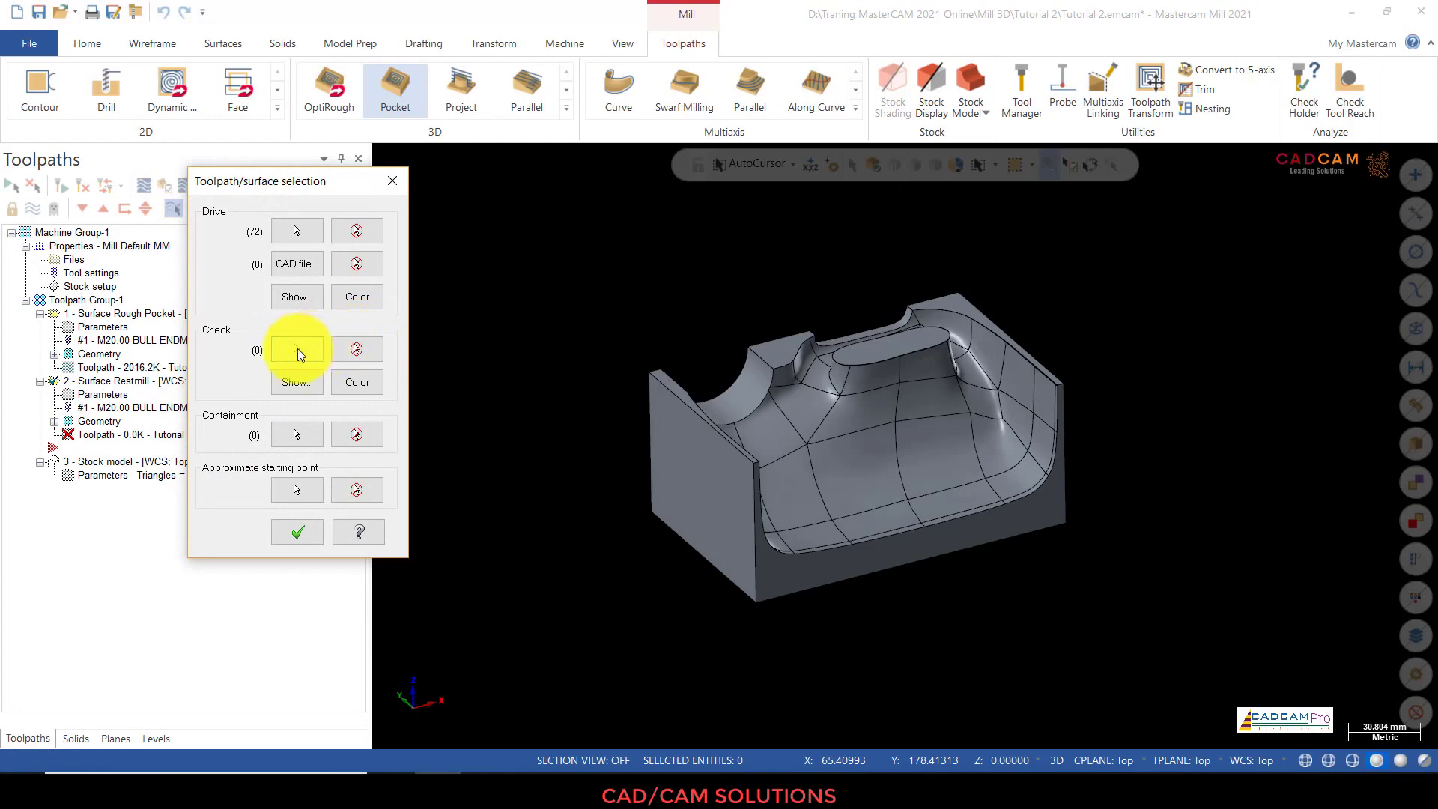
{"action": "left_click", "coordinate": [298, 437]}
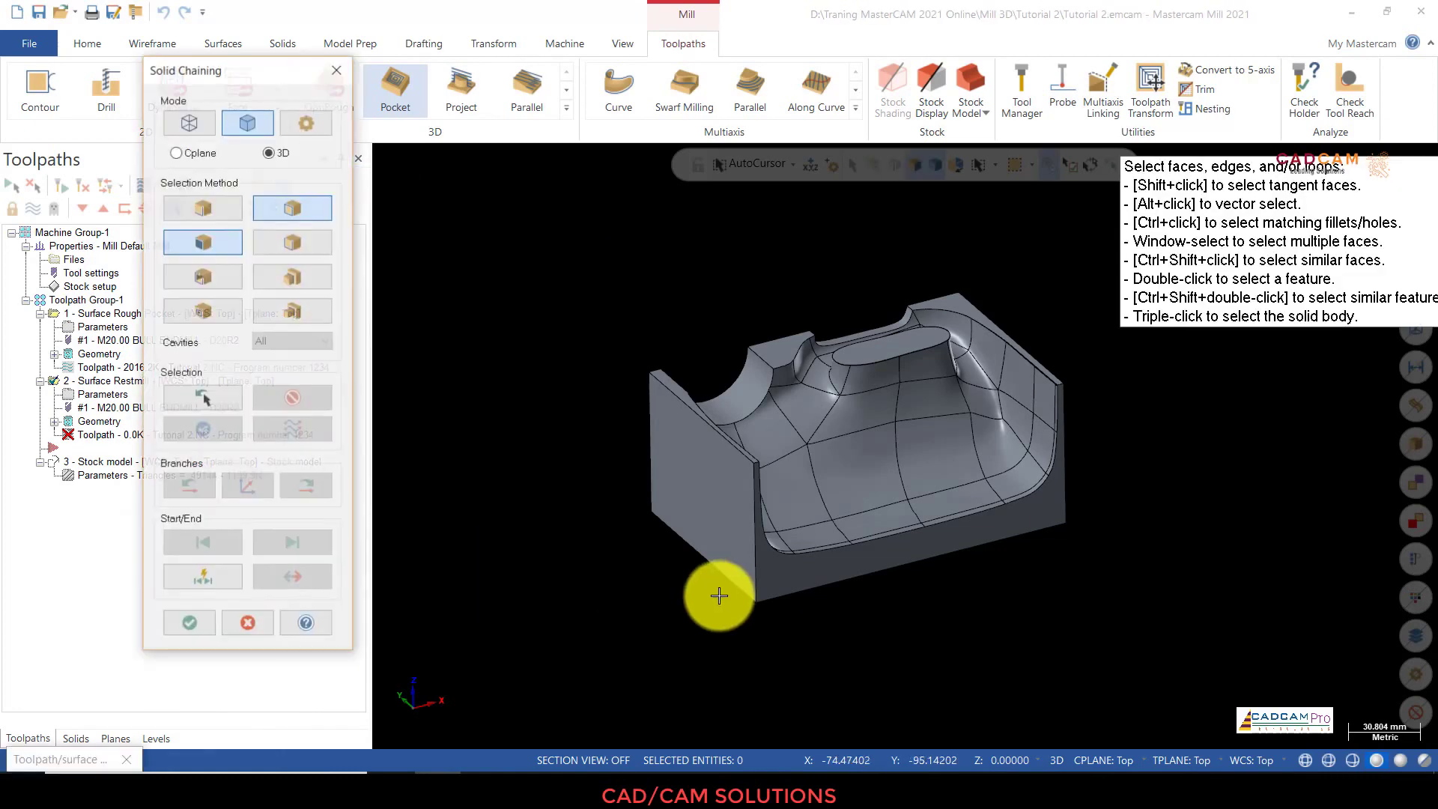
{"action": "left_click", "coordinate": [797, 603]}
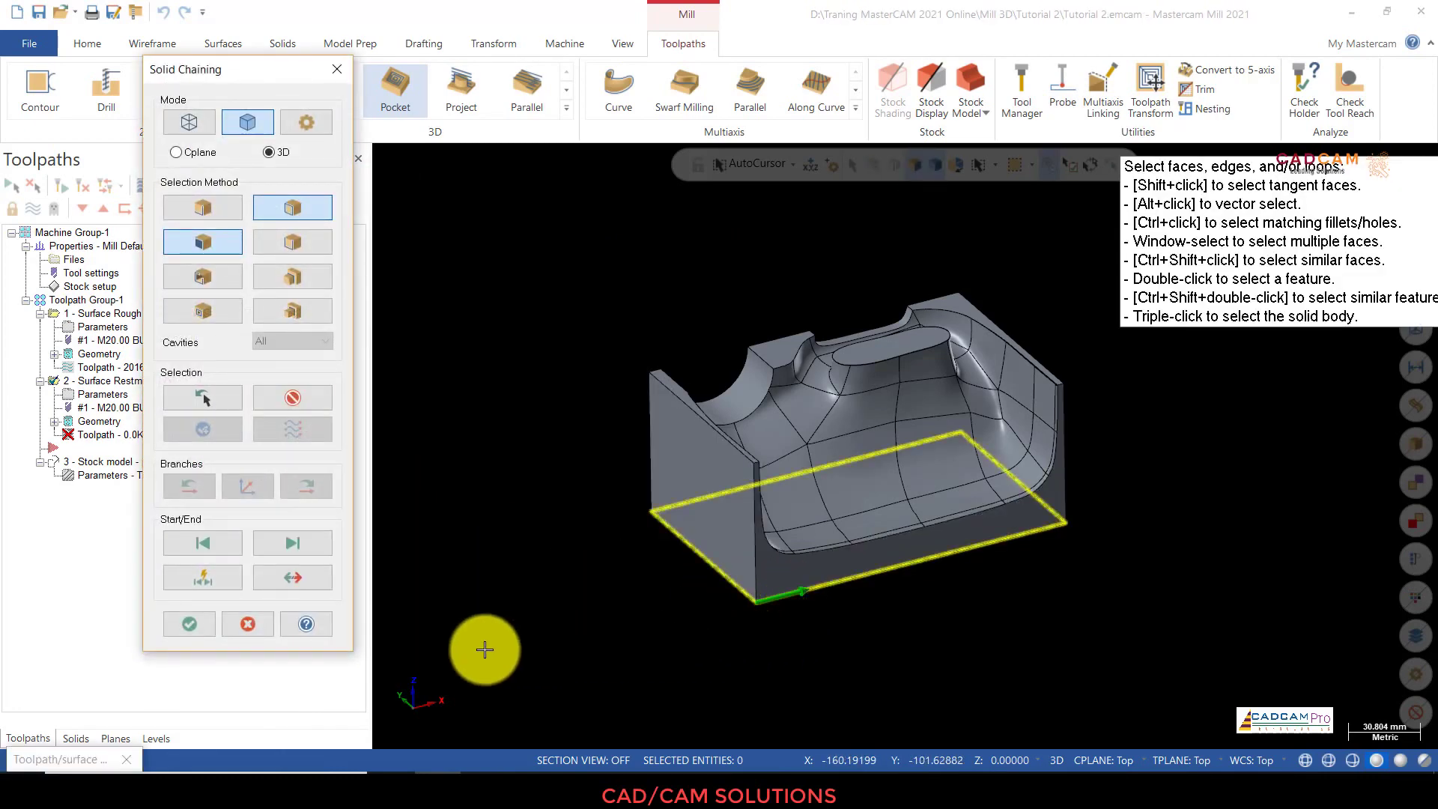
{"action": "left_click", "coordinate": [191, 635]}
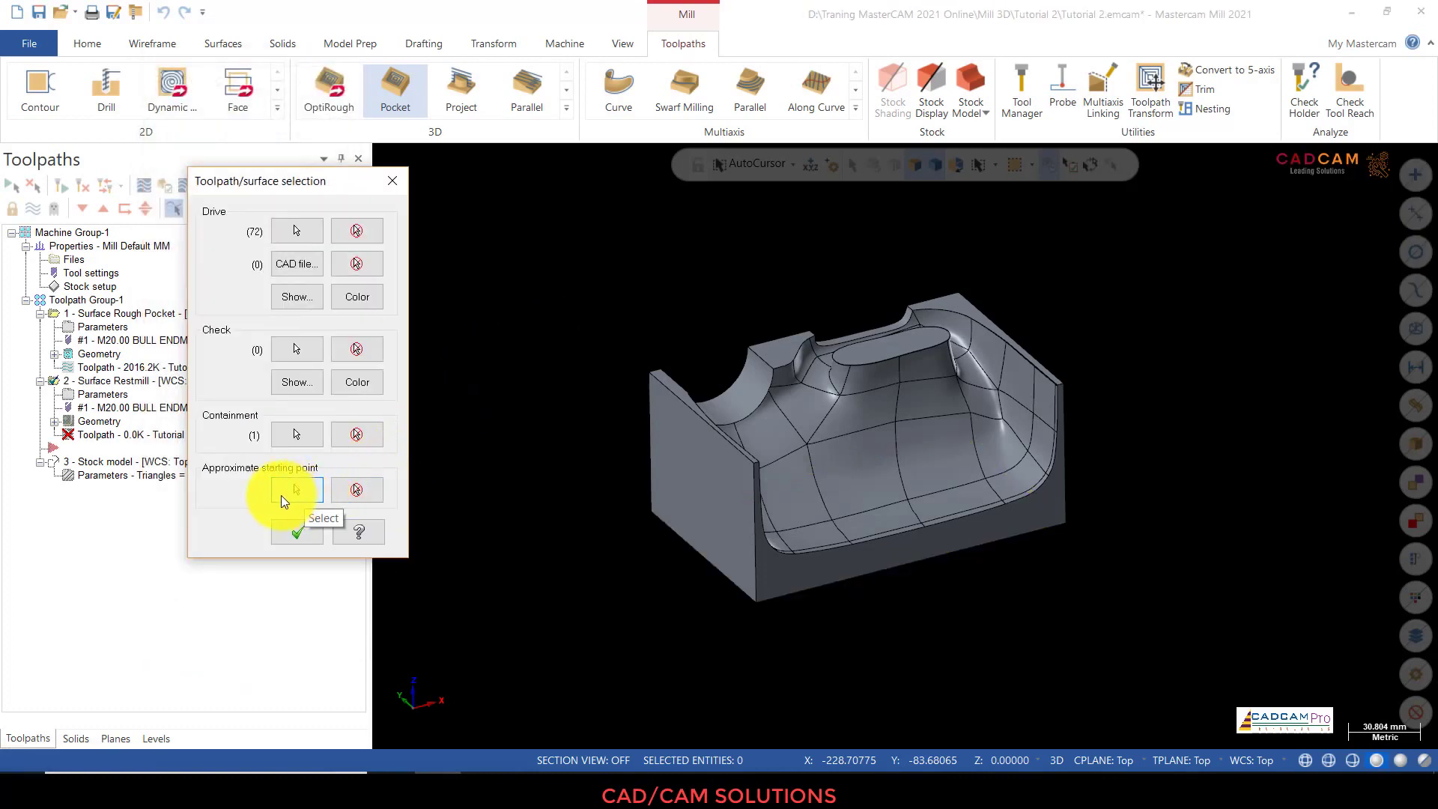
{"action": "left_click", "coordinate": [312, 539]}
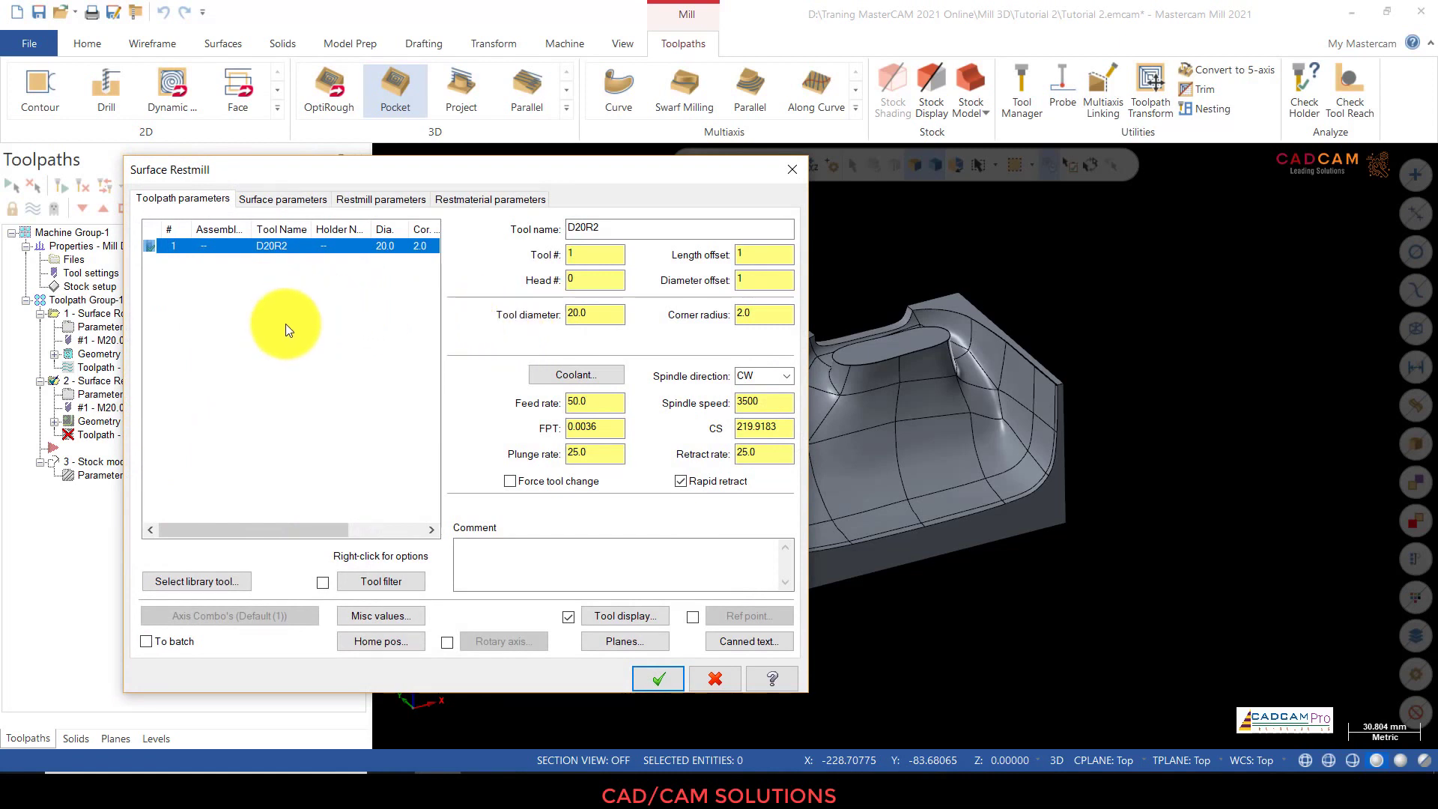
Step: Create a new bull endmill for the restmill toolpath, keeping the 12 mm cutting diameter and setting the corner radius to 2 mm
{"action": "right_click", "coordinate": [241, 283]}
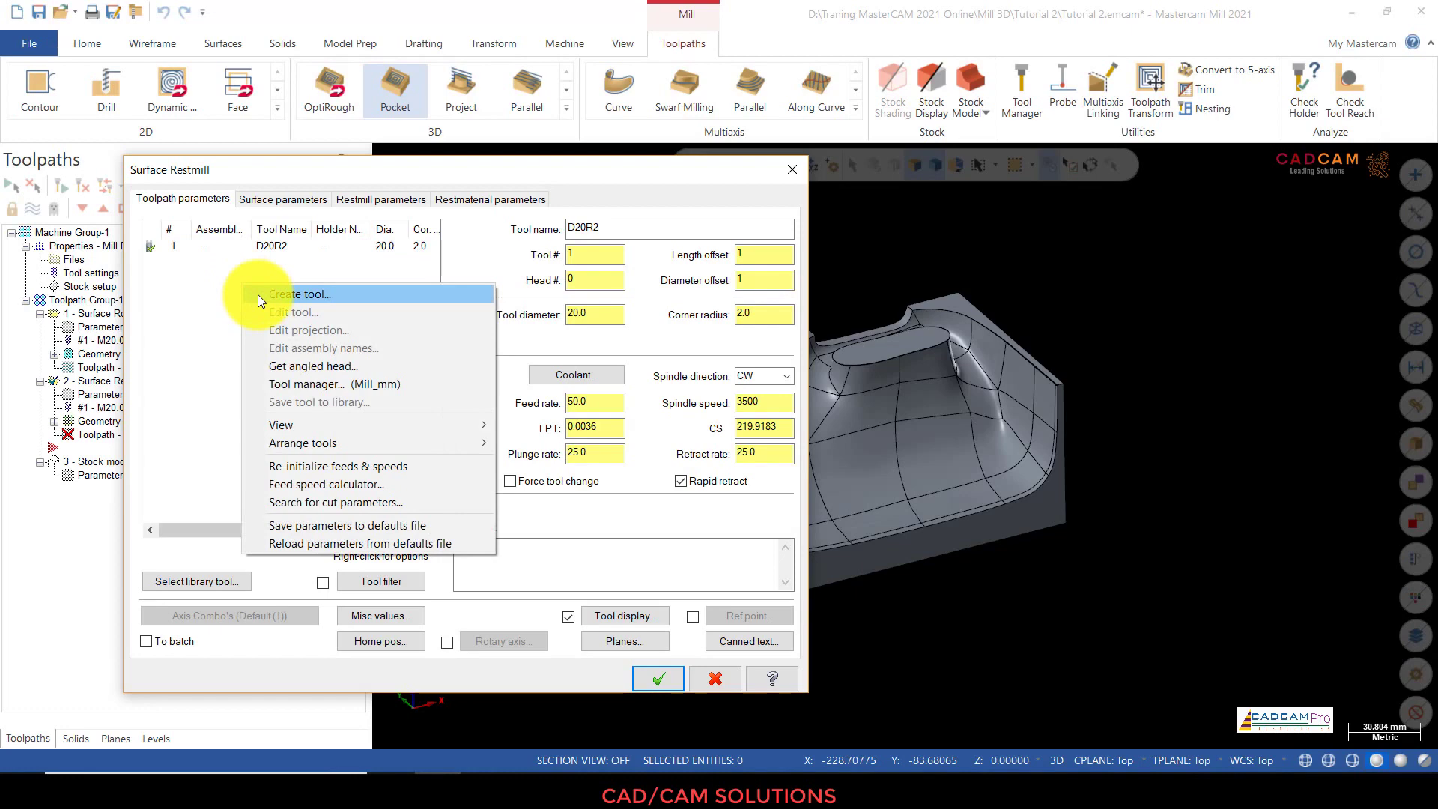
{"action": "left_click", "coordinate": [257, 294]}
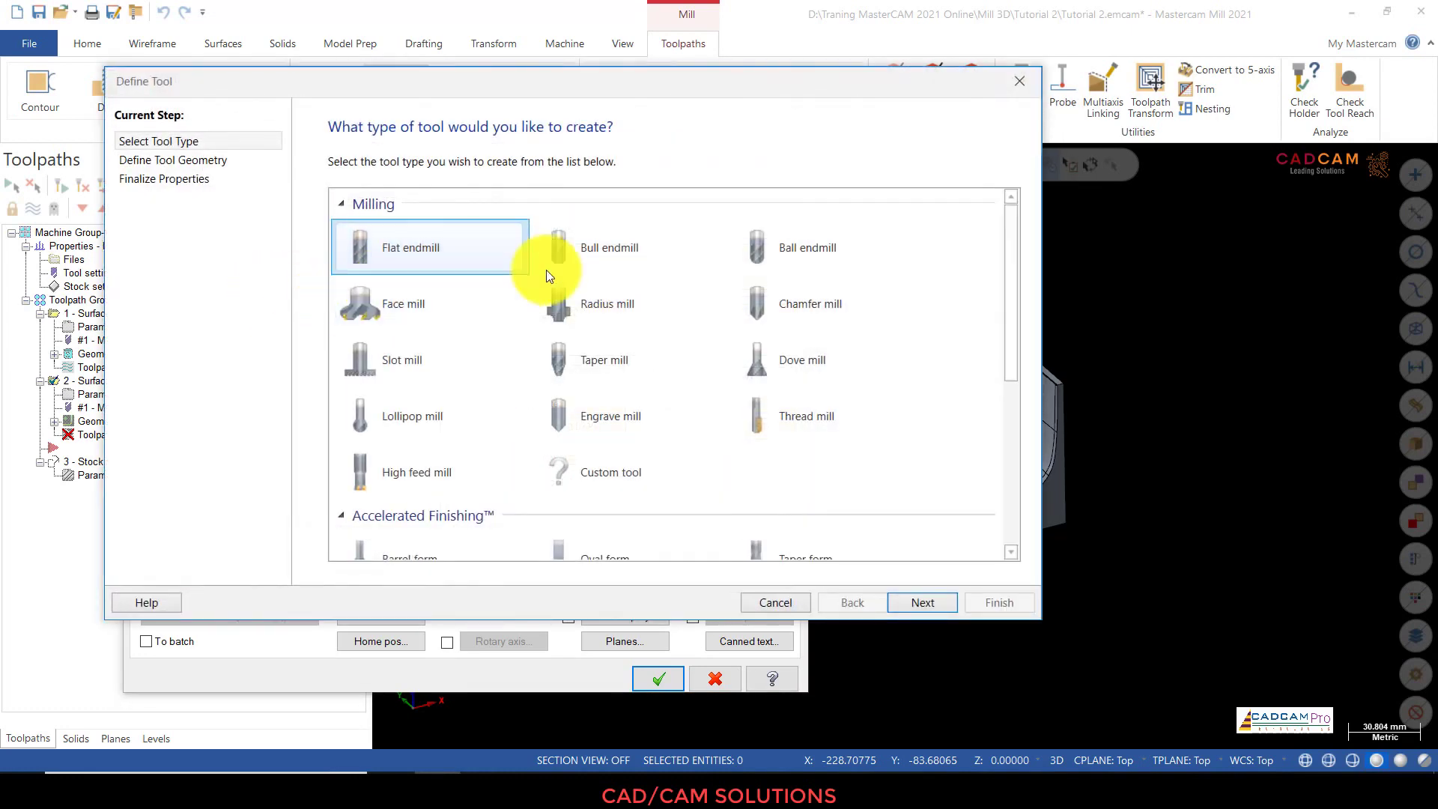
{"action": "left_click", "coordinate": [550, 266]}
{"action": "left_click", "coordinate": [901, 598]}
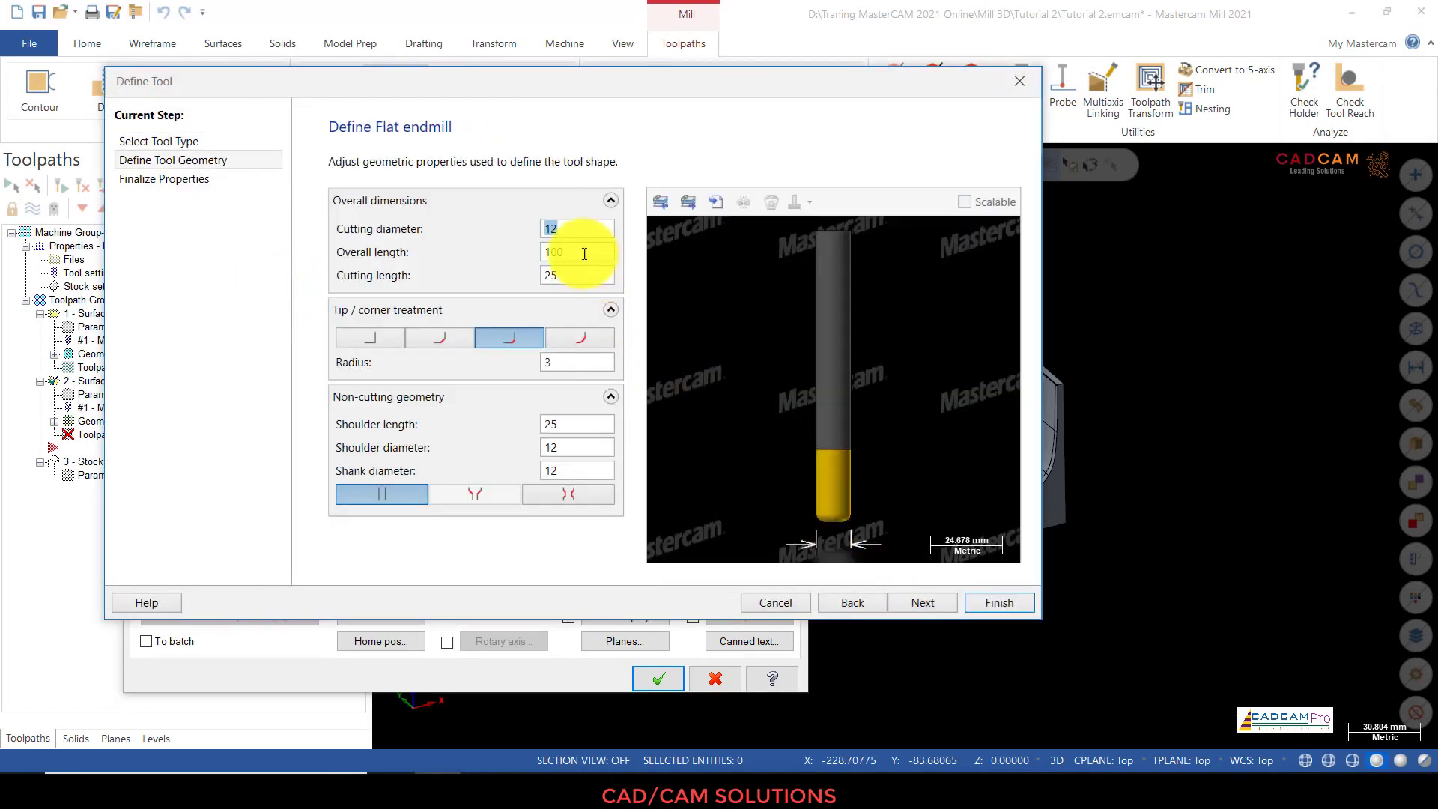
{"action": "left_click", "coordinate": [589, 272]}
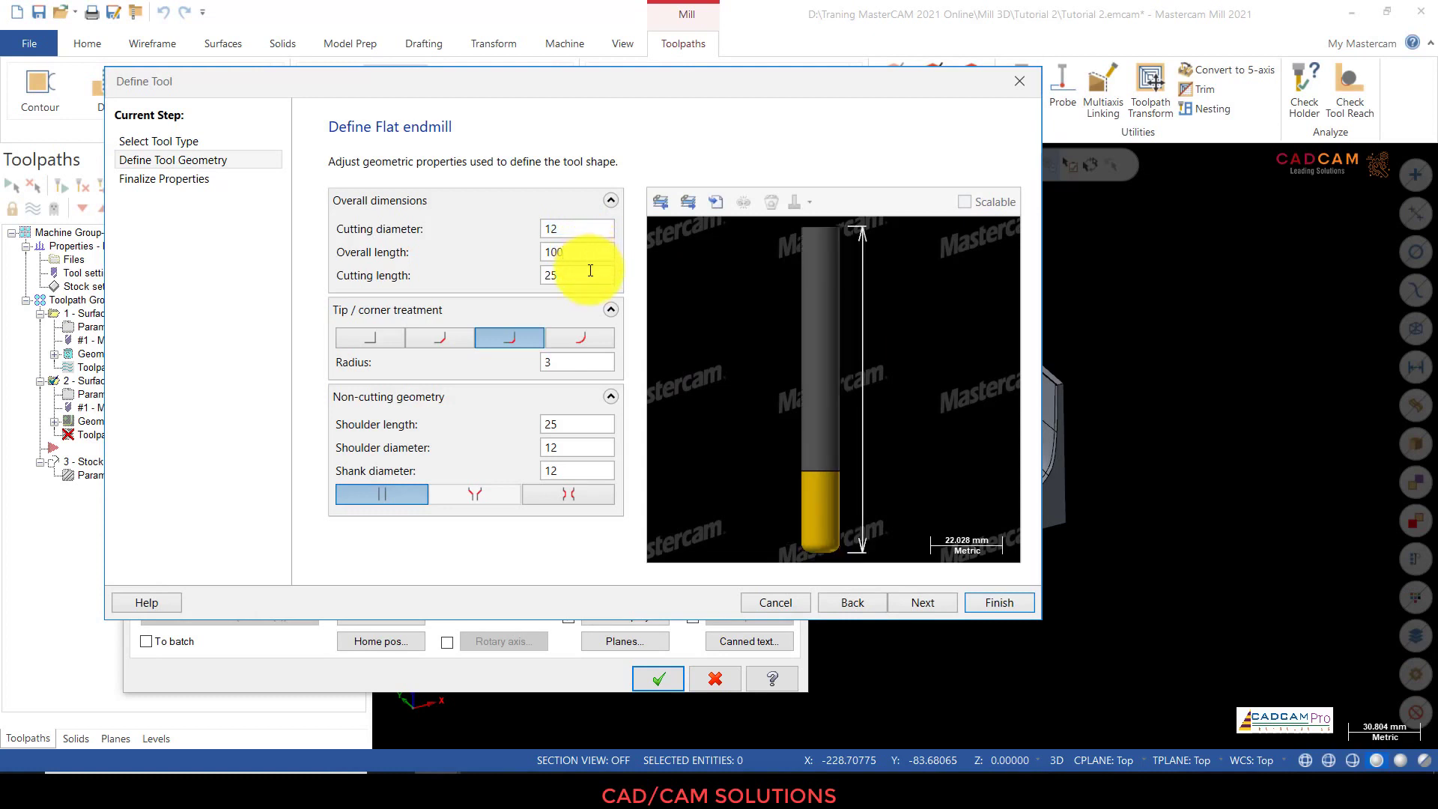
{"action": "left_click", "coordinate": [591, 367]}
{"action": "double_click", "coordinate": [591, 367]}
{"action": "type", "text": "2"}
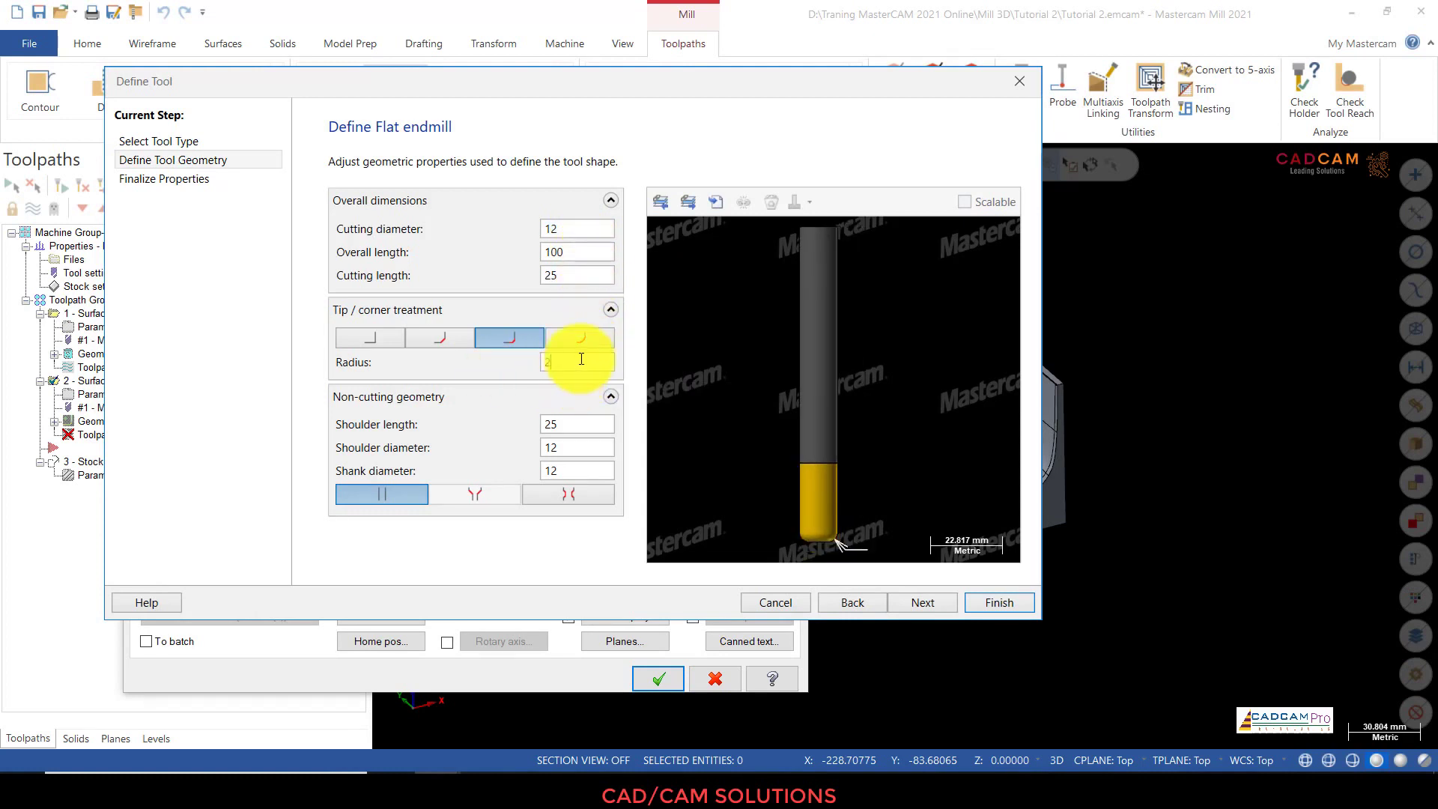
{"action": "left_click", "coordinate": [581, 275]}
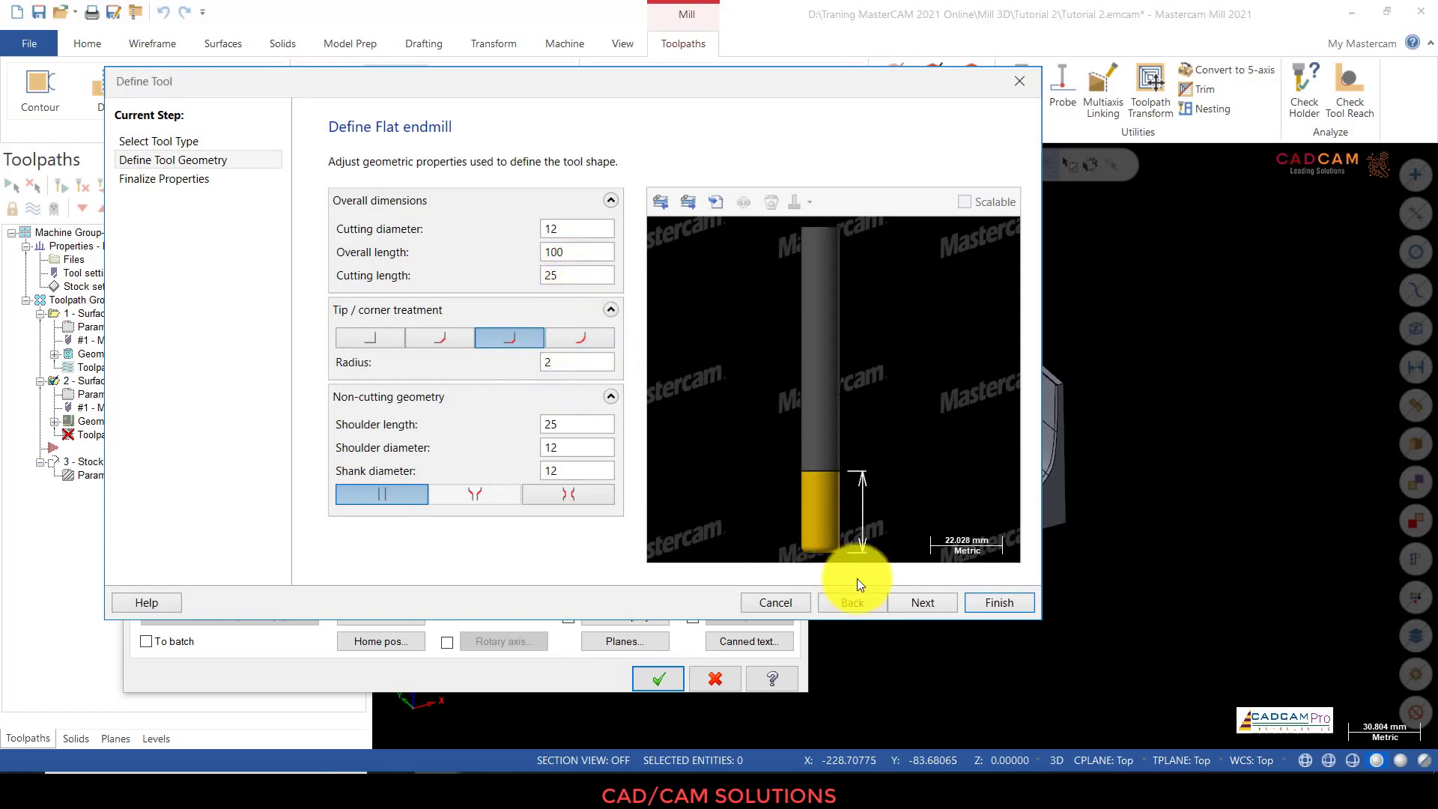
Step: Set the new tool's feed rate to 1200, plunge rate to 300, retract rate to 2000 and spindle speed to 6000
{"action": "left_click", "coordinate": [909, 594]}
{"action": "left_click", "coordinate": [653, 420]}
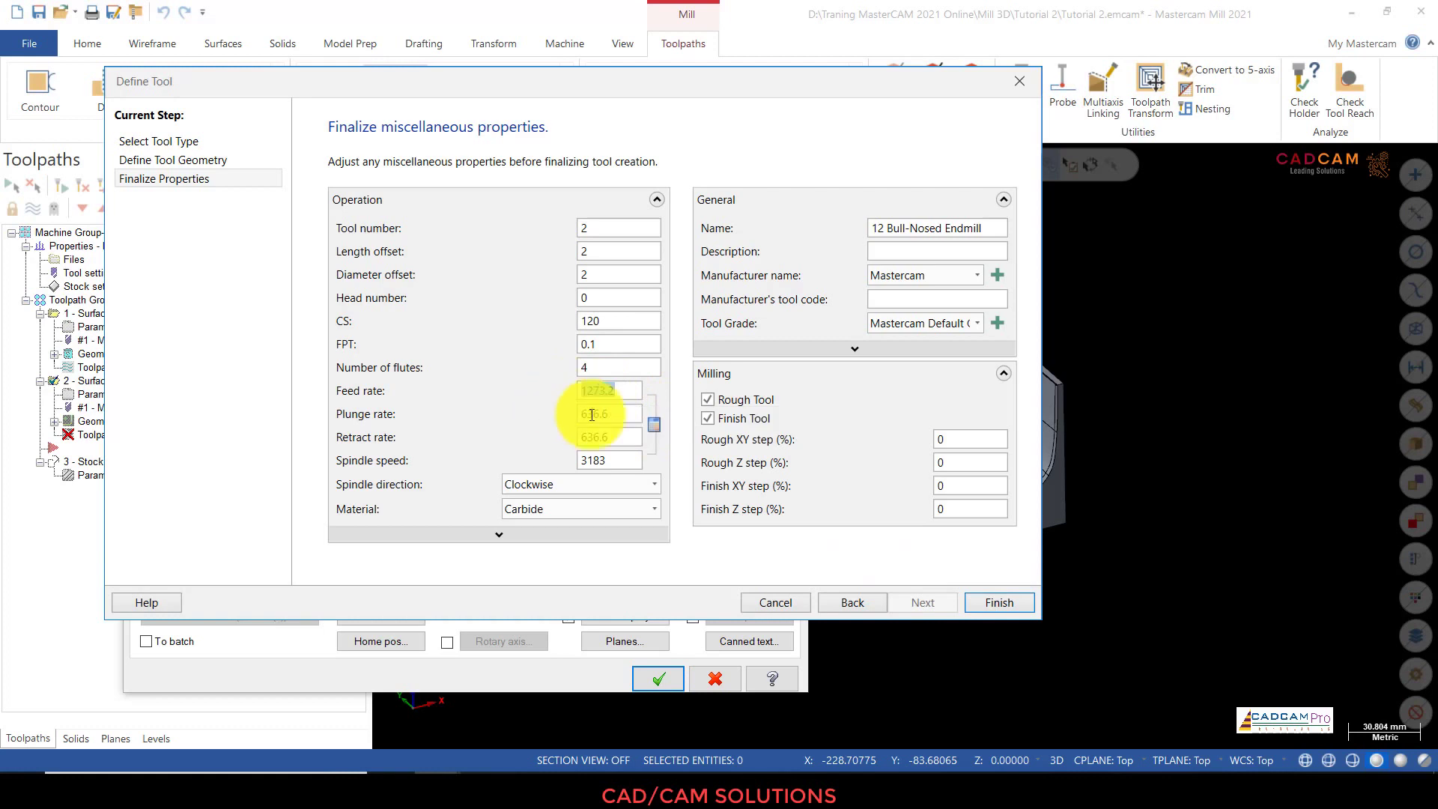
{"action": "type", "text": "1200"}
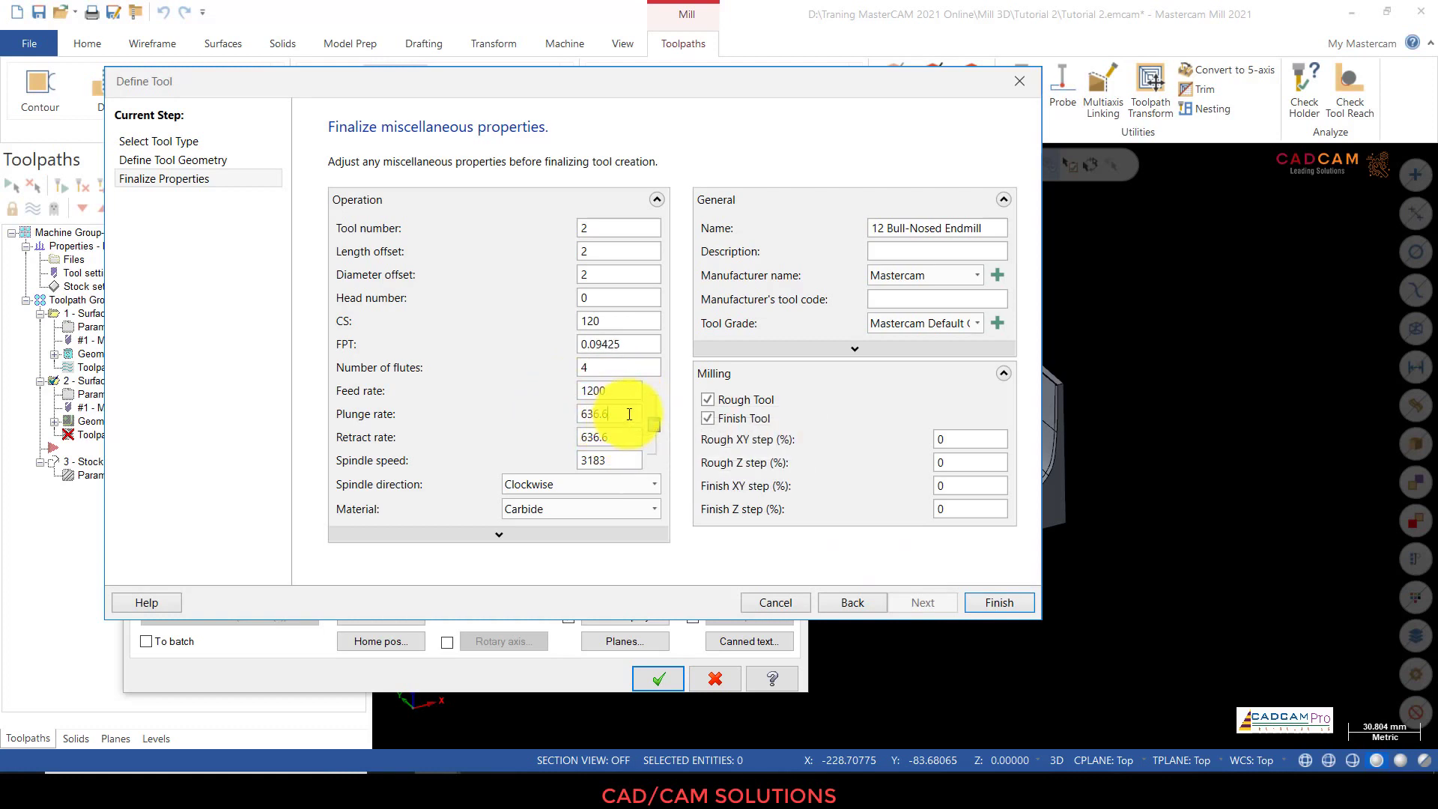
{"action": "key", "text": "Tab"}
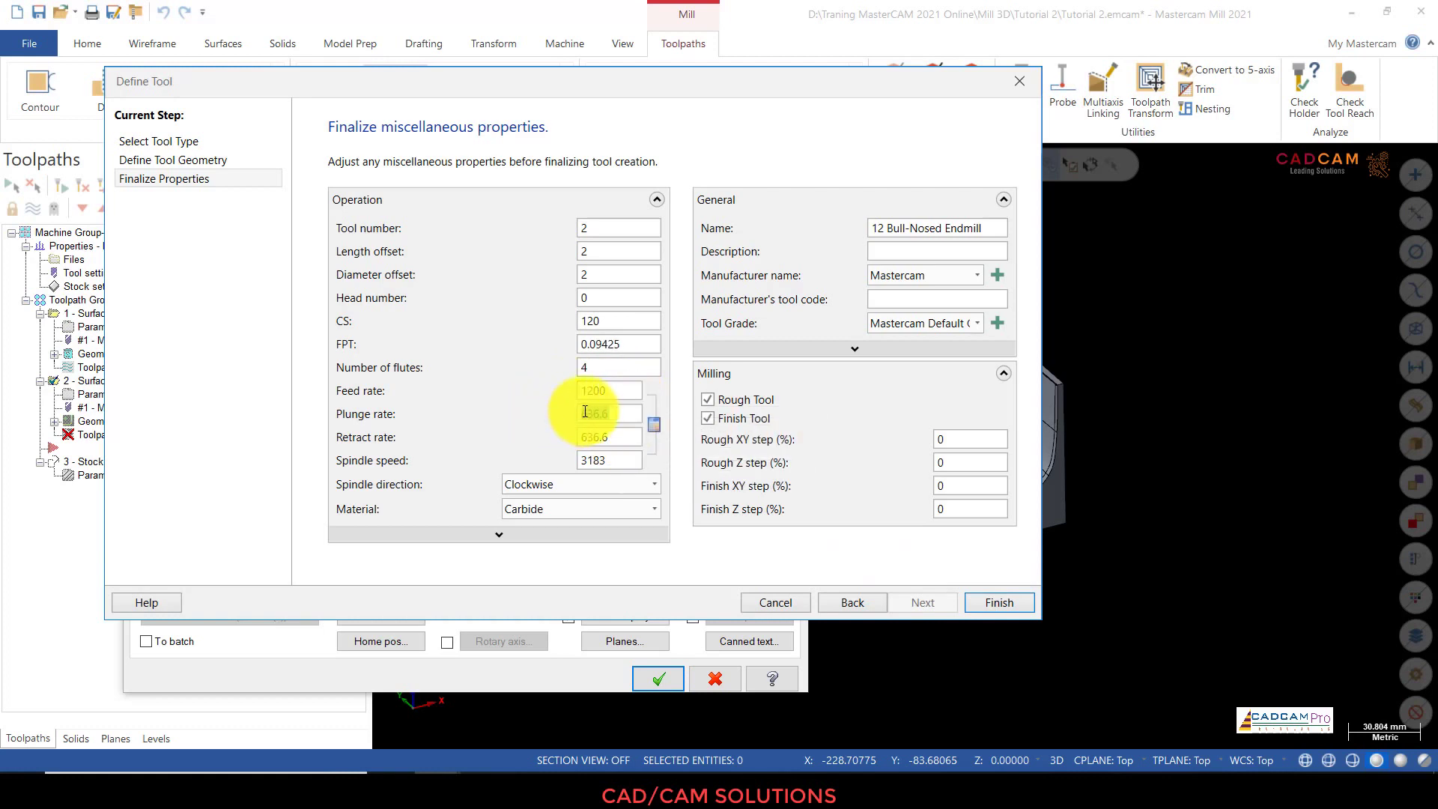
{"action": "type", "text": "300"}
{"action": "key", "text": "Tab"}
{"action": "type", "text": "2000"}
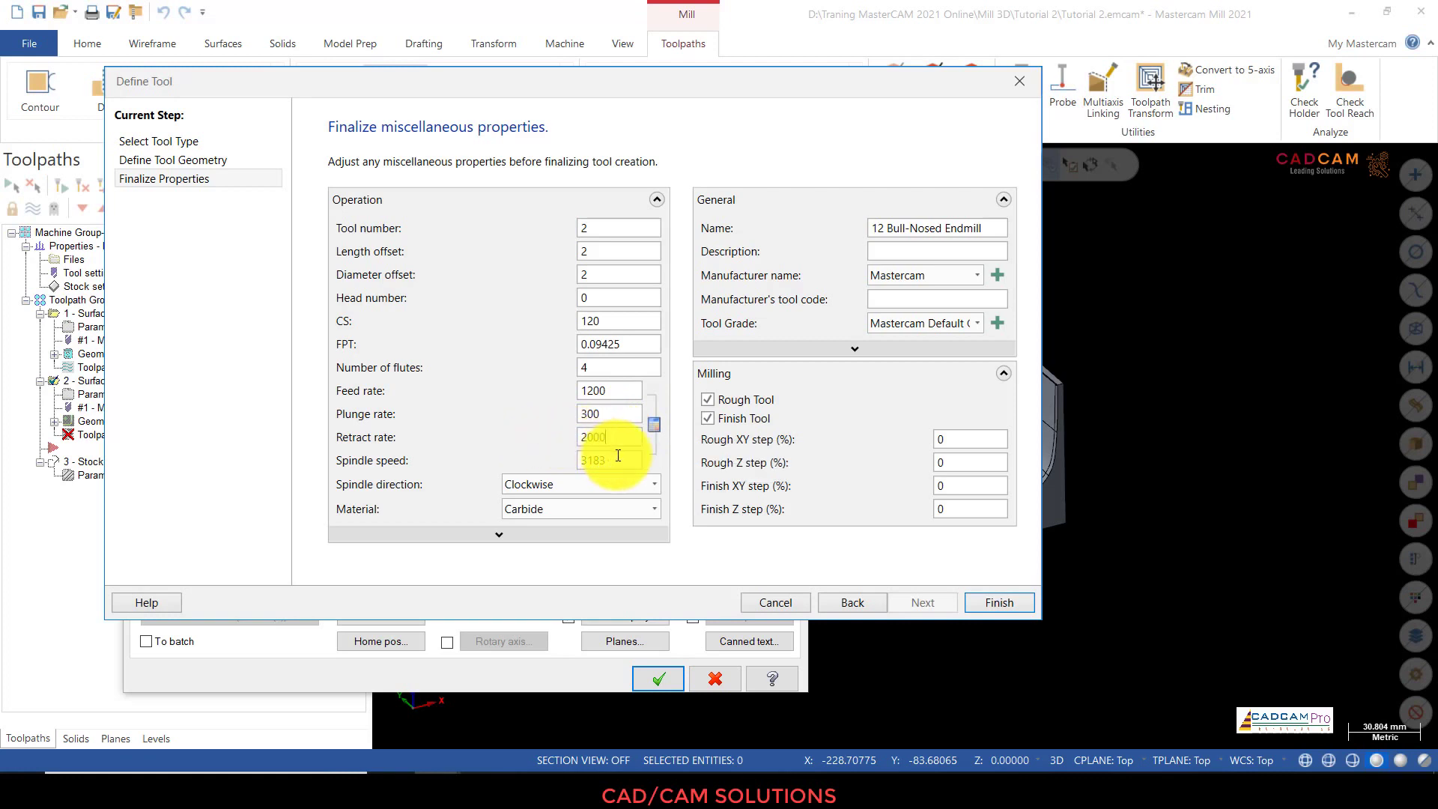
{"action": "key", "text": "Tab"}
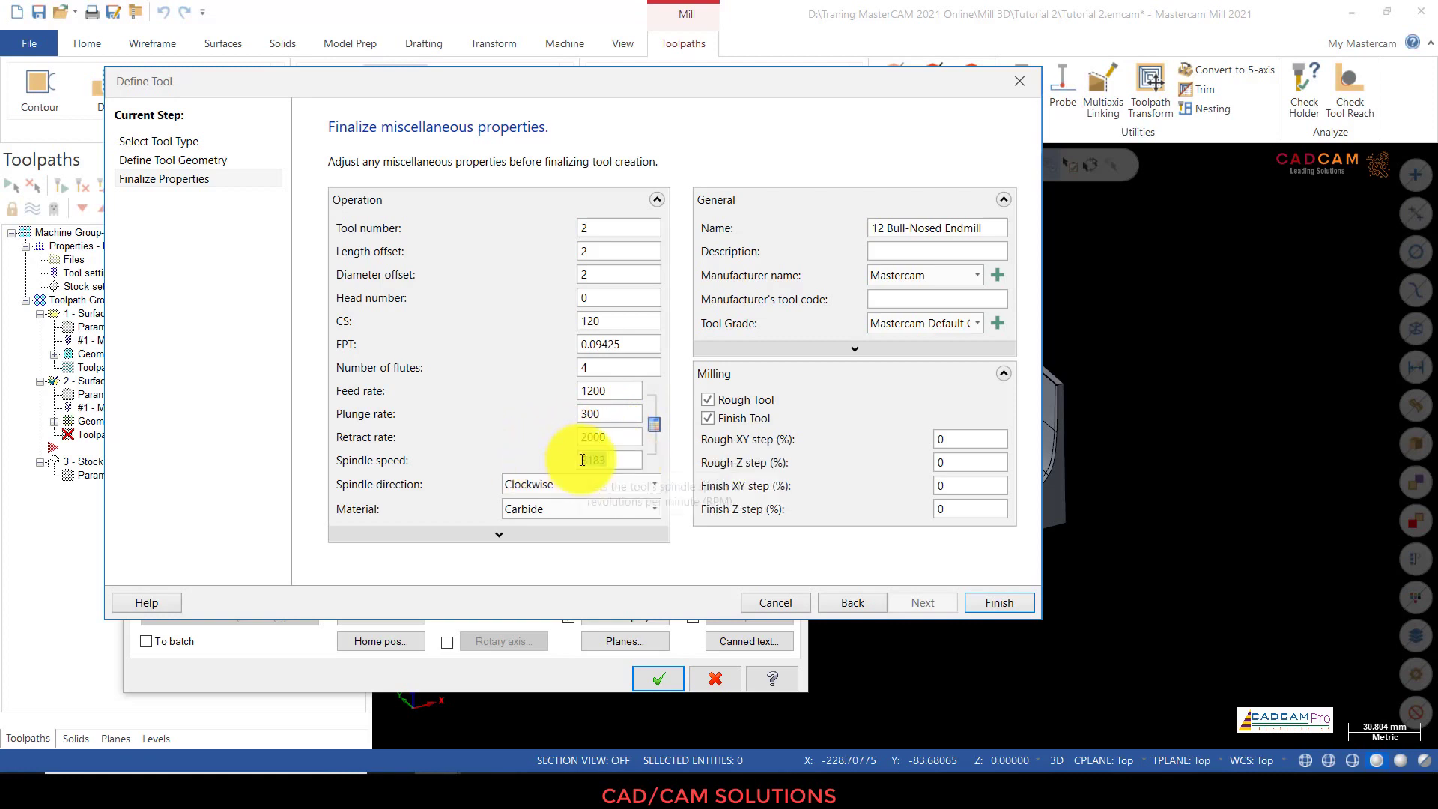
{"action": "type", "text": "6000"}
{"action": "key", "text": "Tab"}
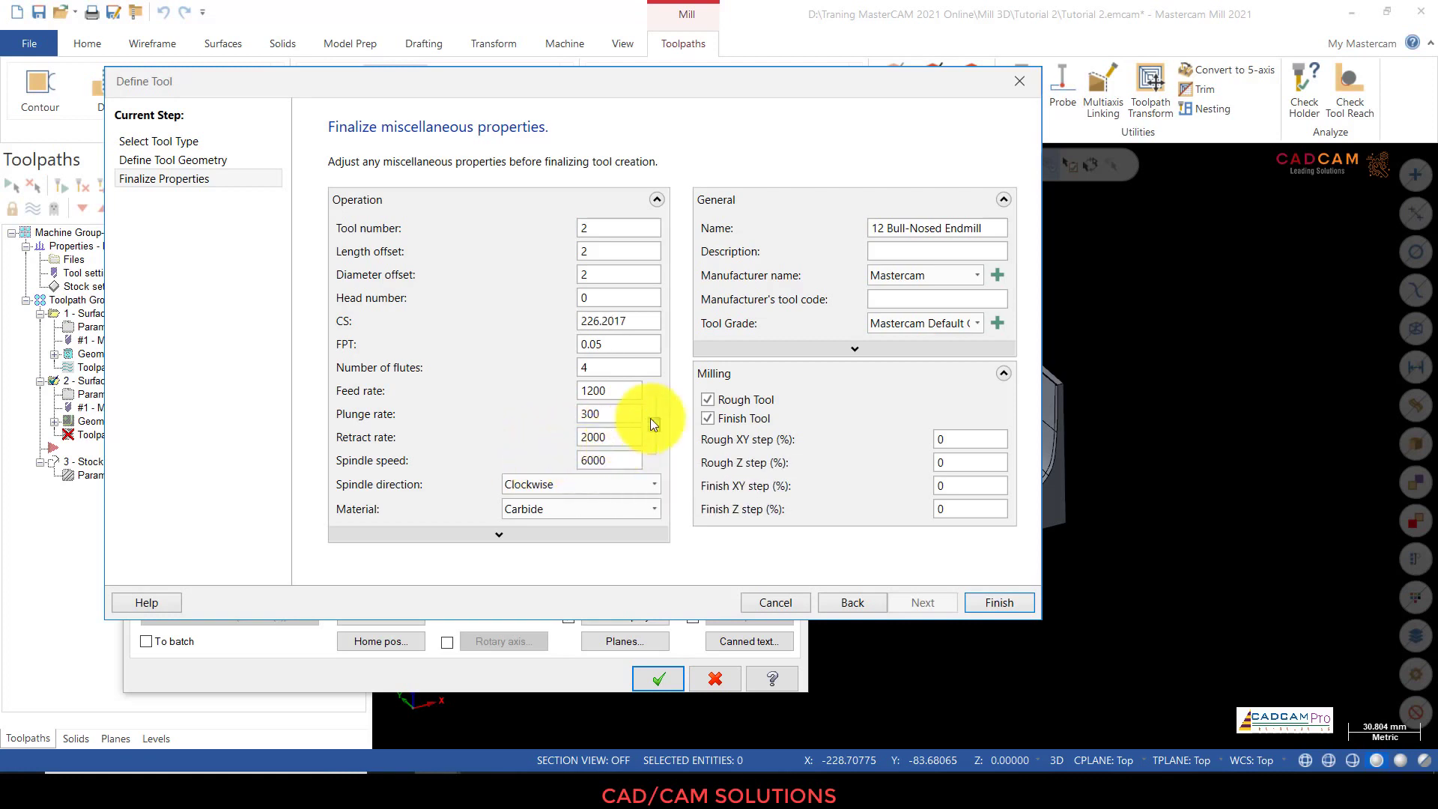
Step: Name the new tool D12R2 and finish its definition
{"action": "left_click_drag", "start_coordinate": [981, 228], "coordinate": [792, 232]}
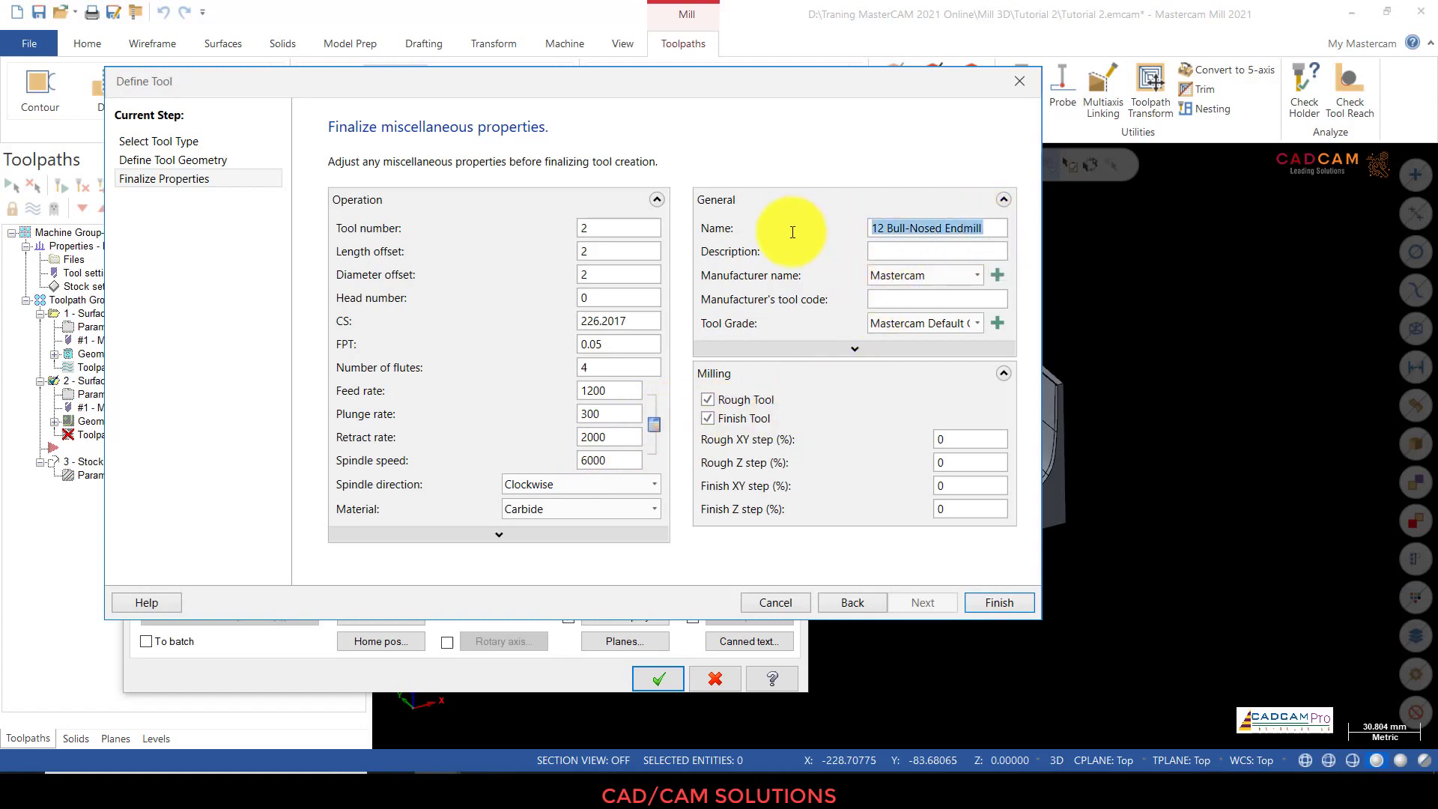
{"action": "type", "text": "D12"}
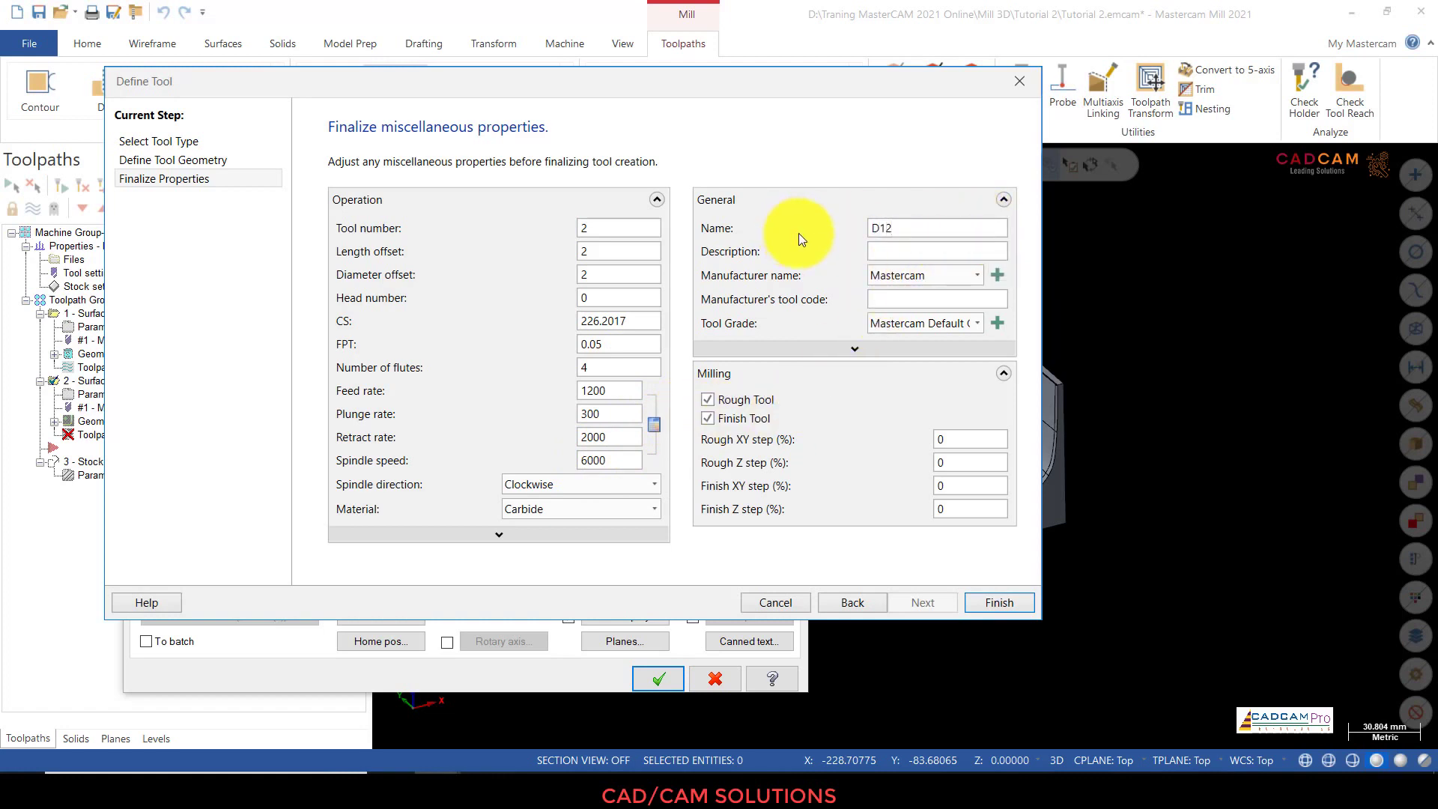
{"action": "type", "text": "R2"}
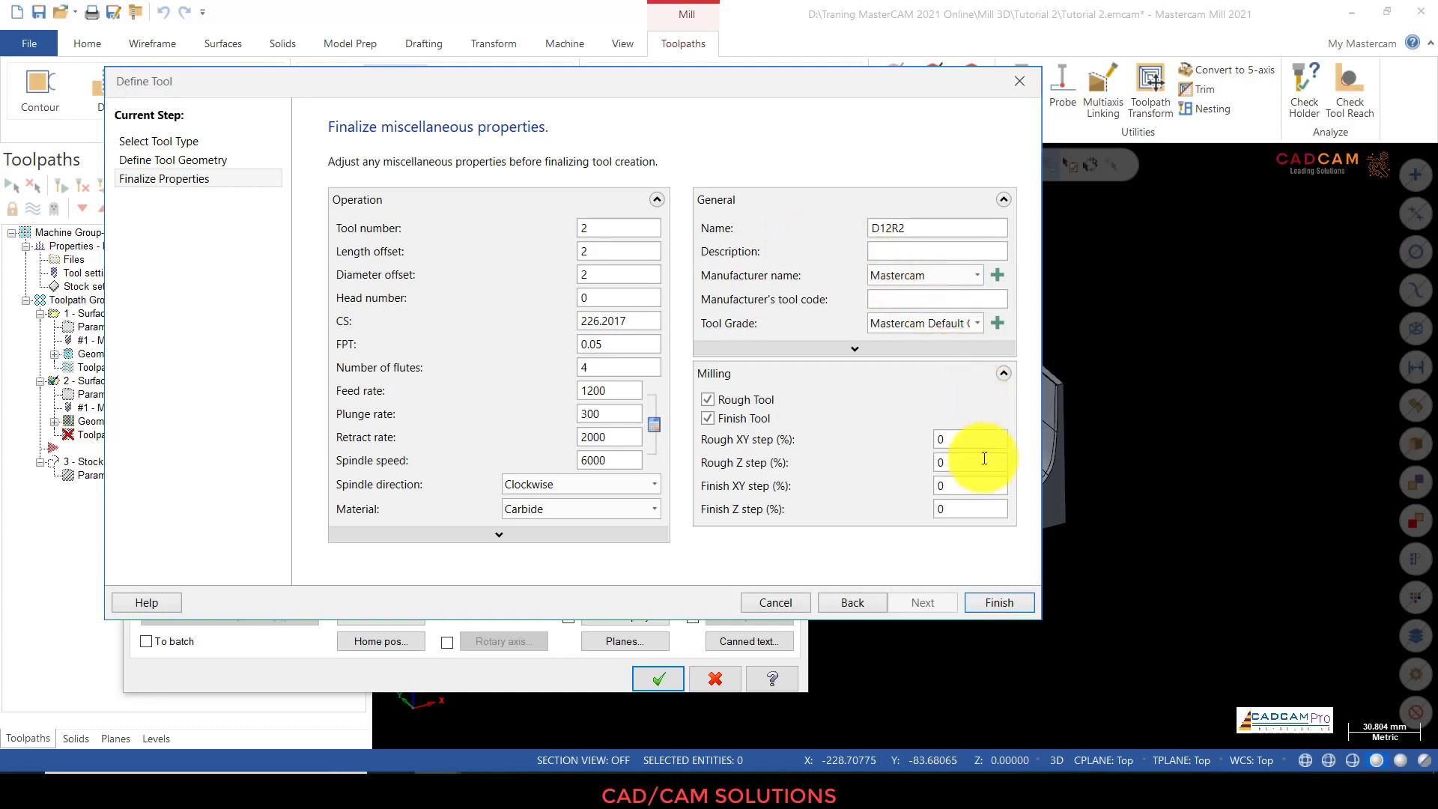
{"action": "left_click", "coordinate": [992, 601]}
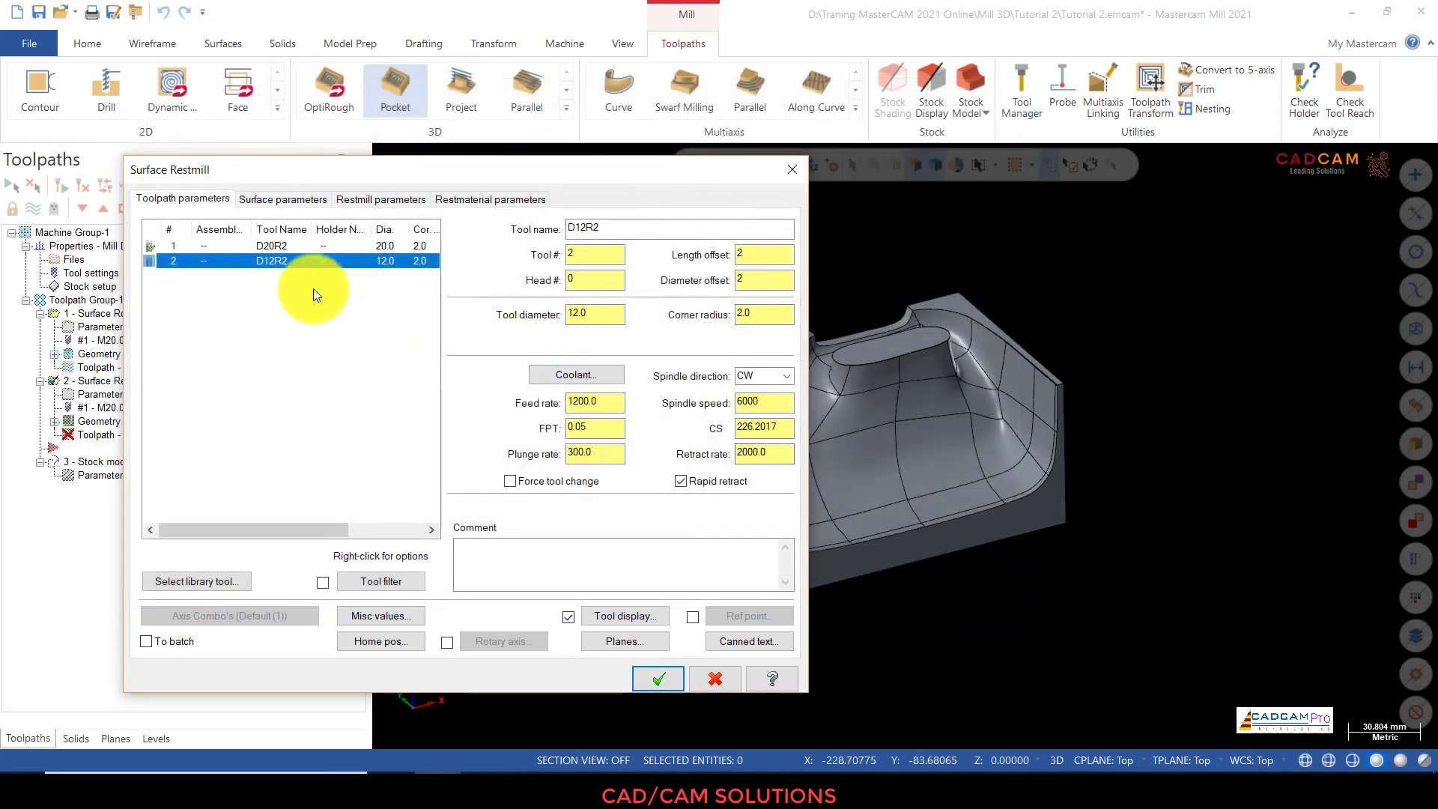
Step: Check the D12R2 tool's projection against the cavity part, viewing it from several angles, and place the tool above the part
{"action": "right_click", "coordinate": [283, 264]}
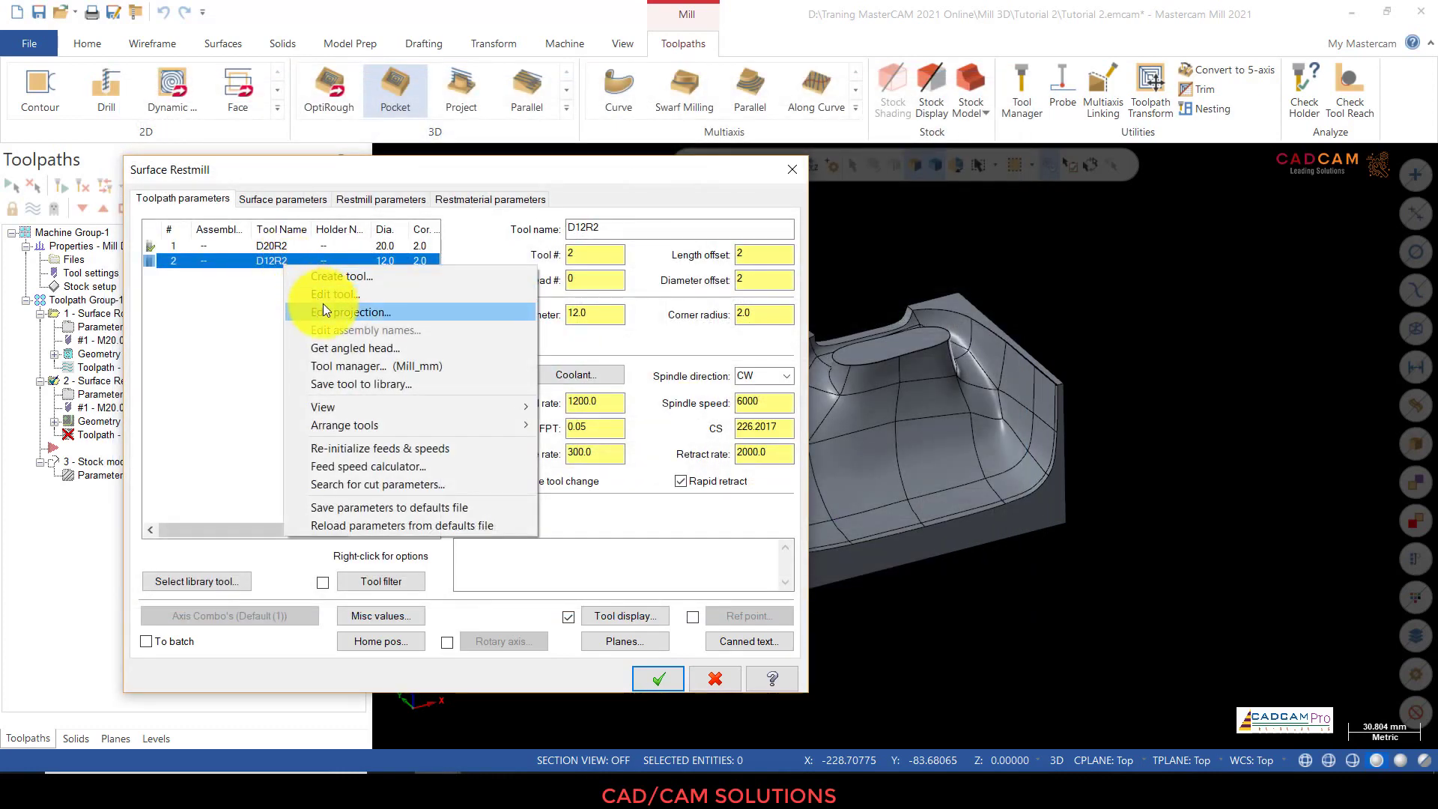
{"action": "left_click", "coordinate": [323, 307]}
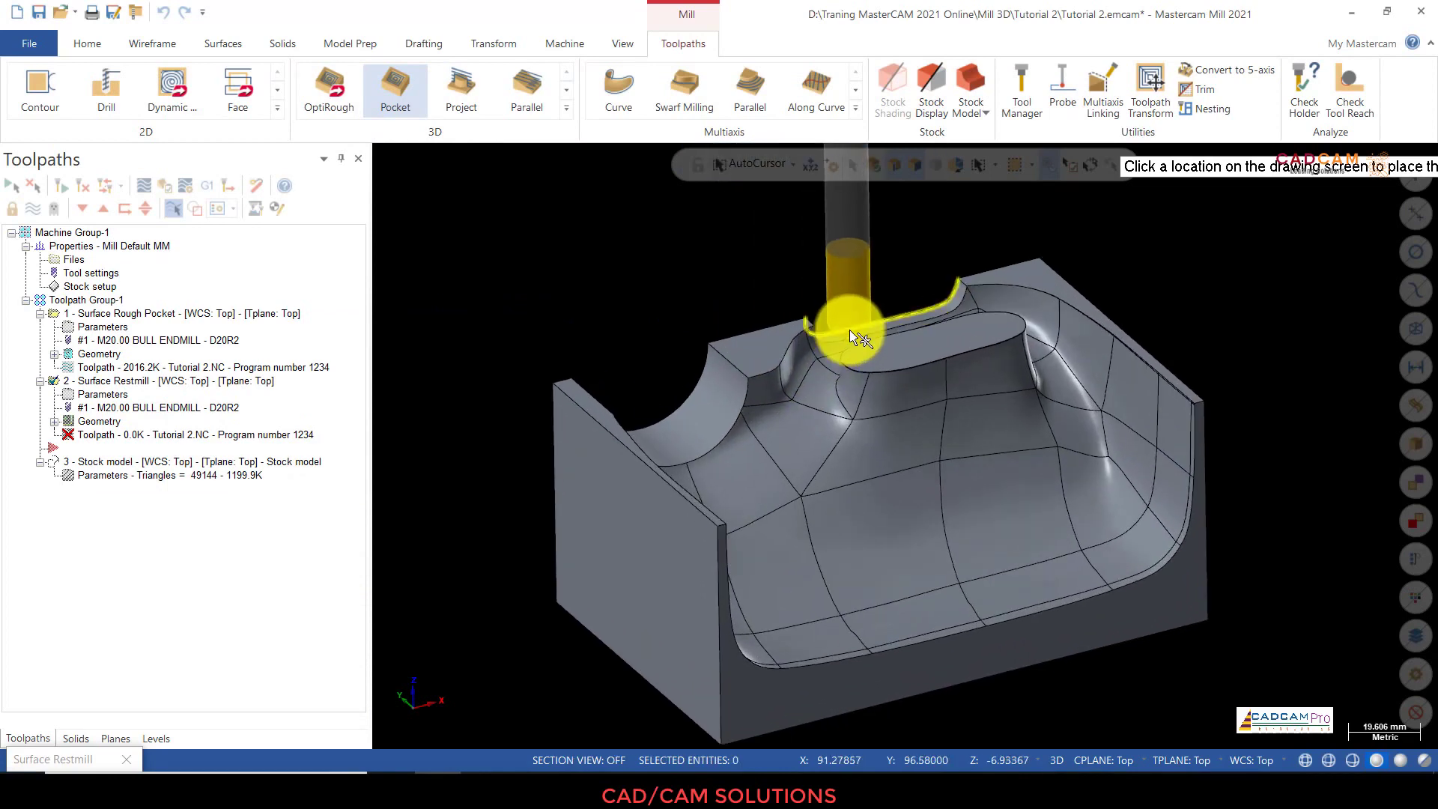
{"action": "mouse_move", "coordinate": [829, 354]}
{"action": "middle_mouse_down"}
{"action": "mouse_move", "coordinate": [866, 289]}
{"action": "mouse_move", "coordinate": [932, 339]}
{"action": "mouse_move", "coordinate": [869, 349]}
{"action": "middle_mouse_up"}
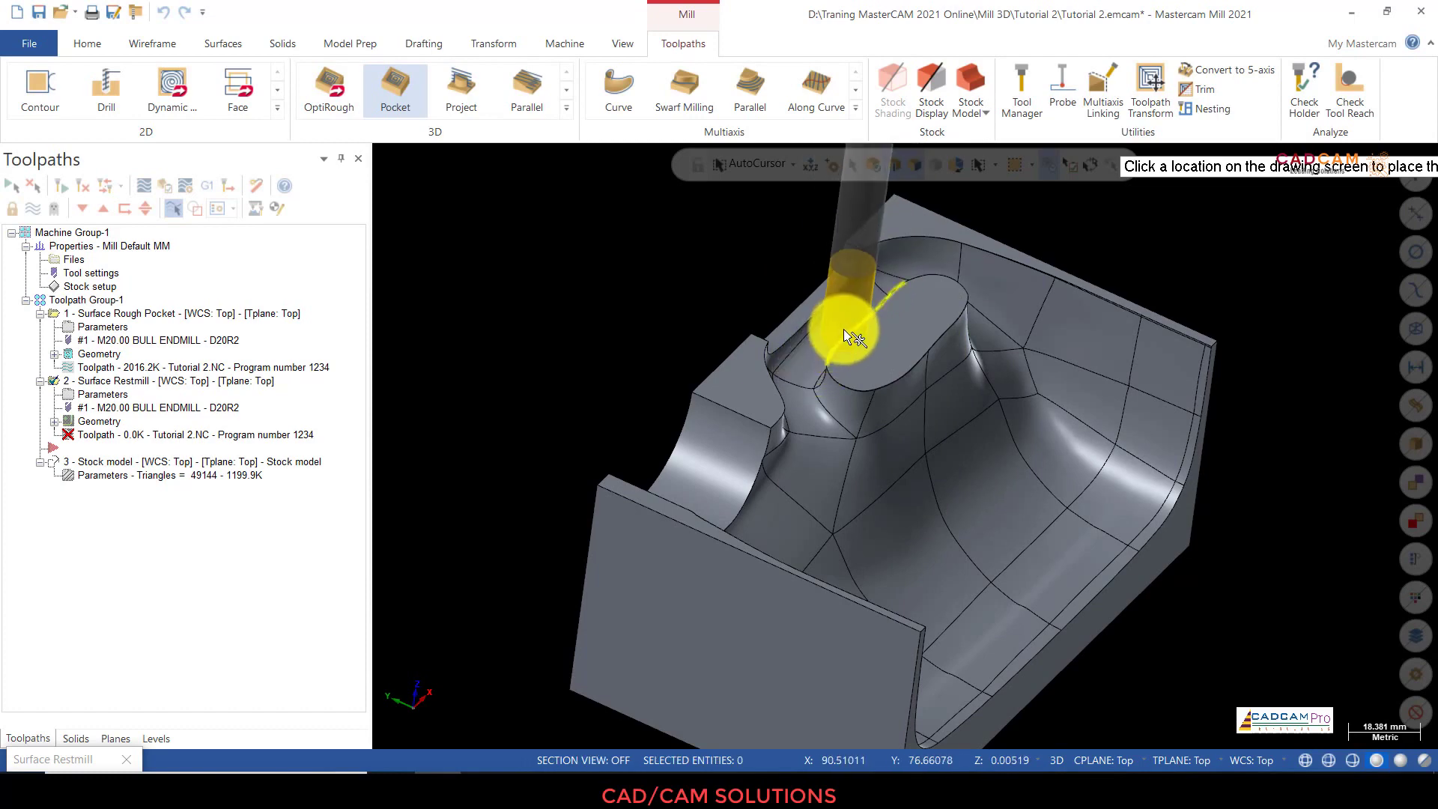
{"action": "mouse_move", "coordinate": [815, 340]}
{"action": "middle_mouse_down"}
{"action": "mouse_move", "coordinate": [712, 299]}
{"action": "mouse_move", "coordinate": [706, 324]}
{"action": "mouse_move", "coordinate": [735, 303]}
{"action": "mouse_move", "coordinate": [712, 304]}
{"action": "middle_mouse_up"}
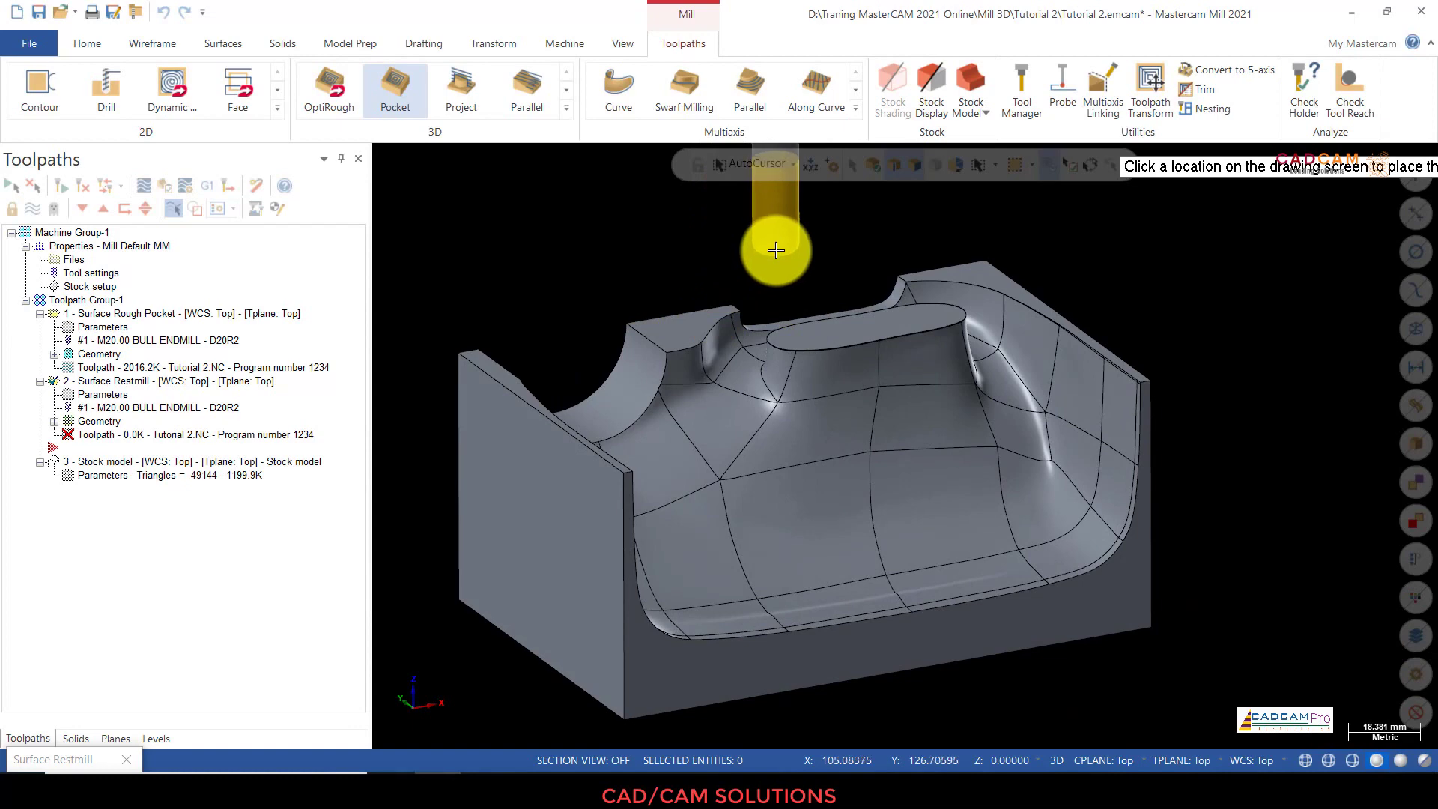
{"action": "left_click", "coordinate": [776, 250]}
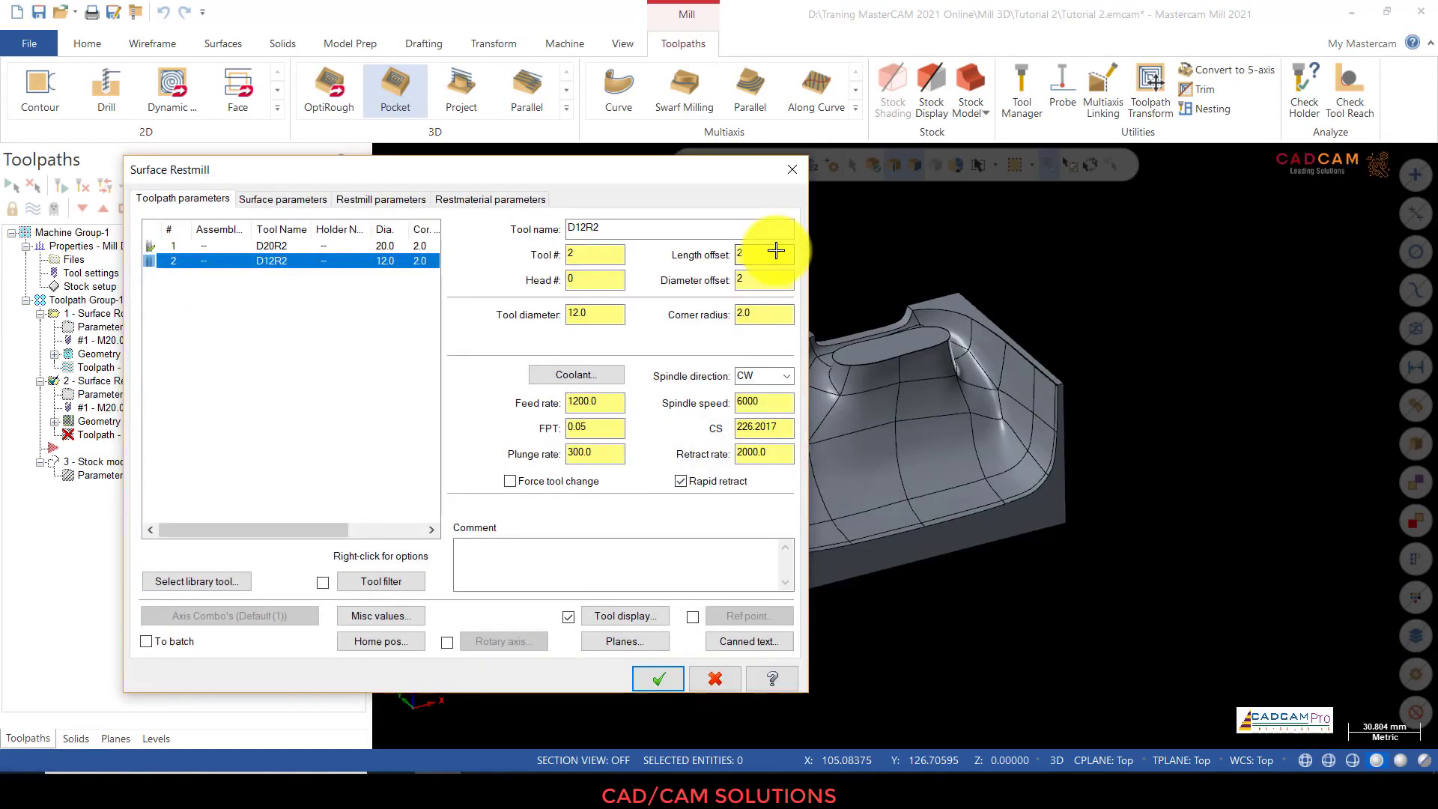
Step: Enable the clearance height, make retract and feed plane absolute with retract at 10, and leave 0.25 stock on the drive surfaces
{"action": "left_click", "coordinate": [283, 200]}
{"action": "left_click", "coordinate": [351, 232]}
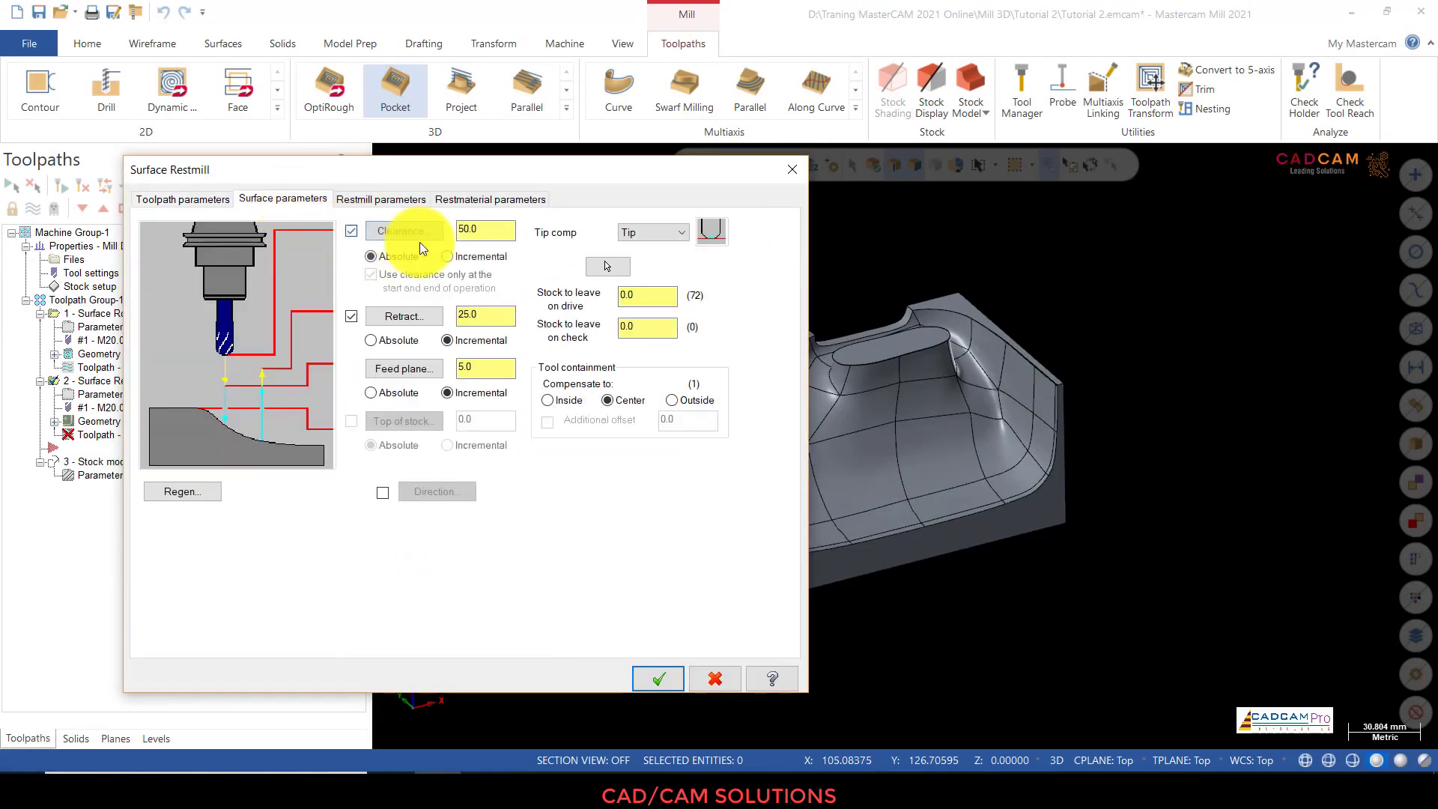
{"action": "left_click", "coordinate": [391, 343]}
{"action": "left_click", "coordinate": [396, 393]}
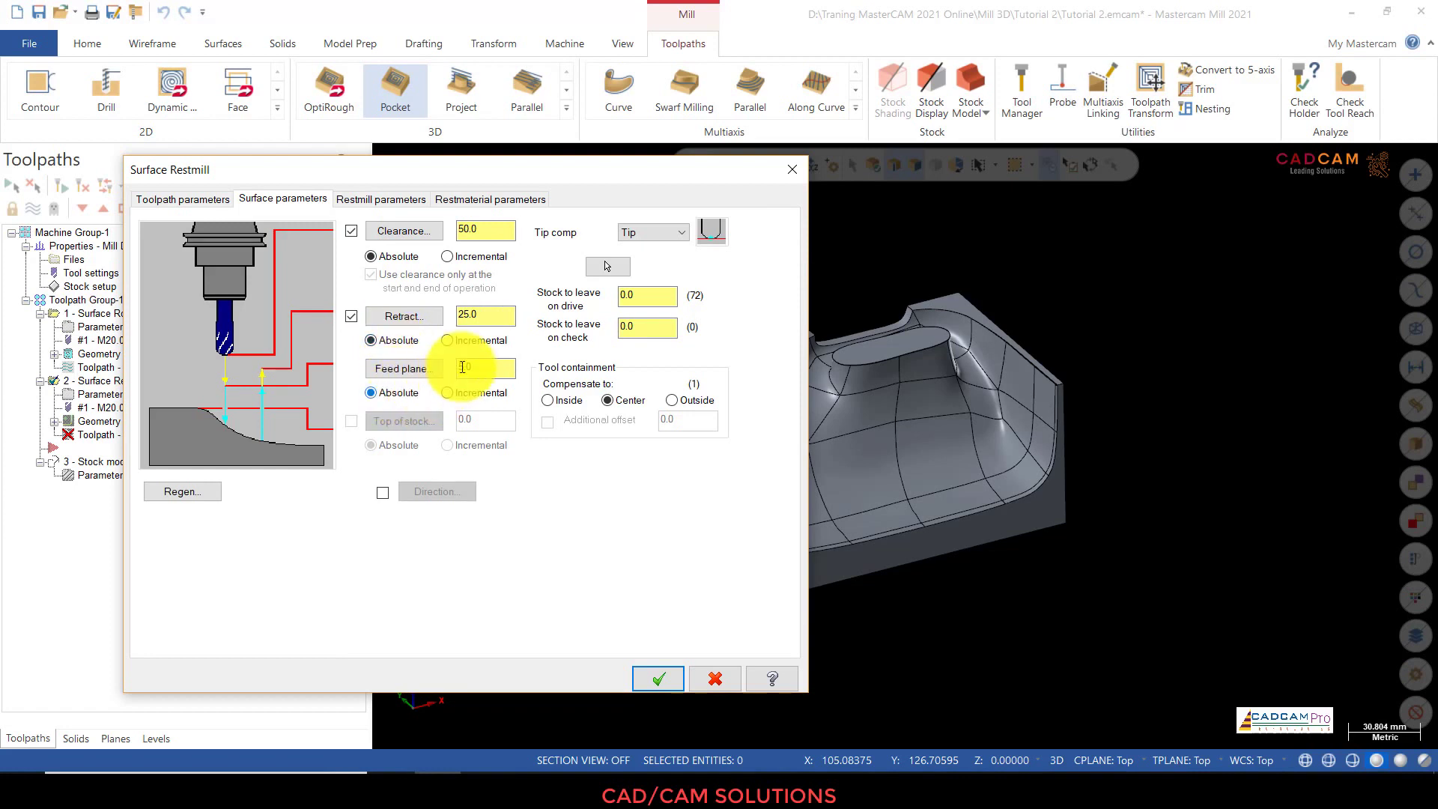
{"action": "left_click", "coordinate": [457, 316]}
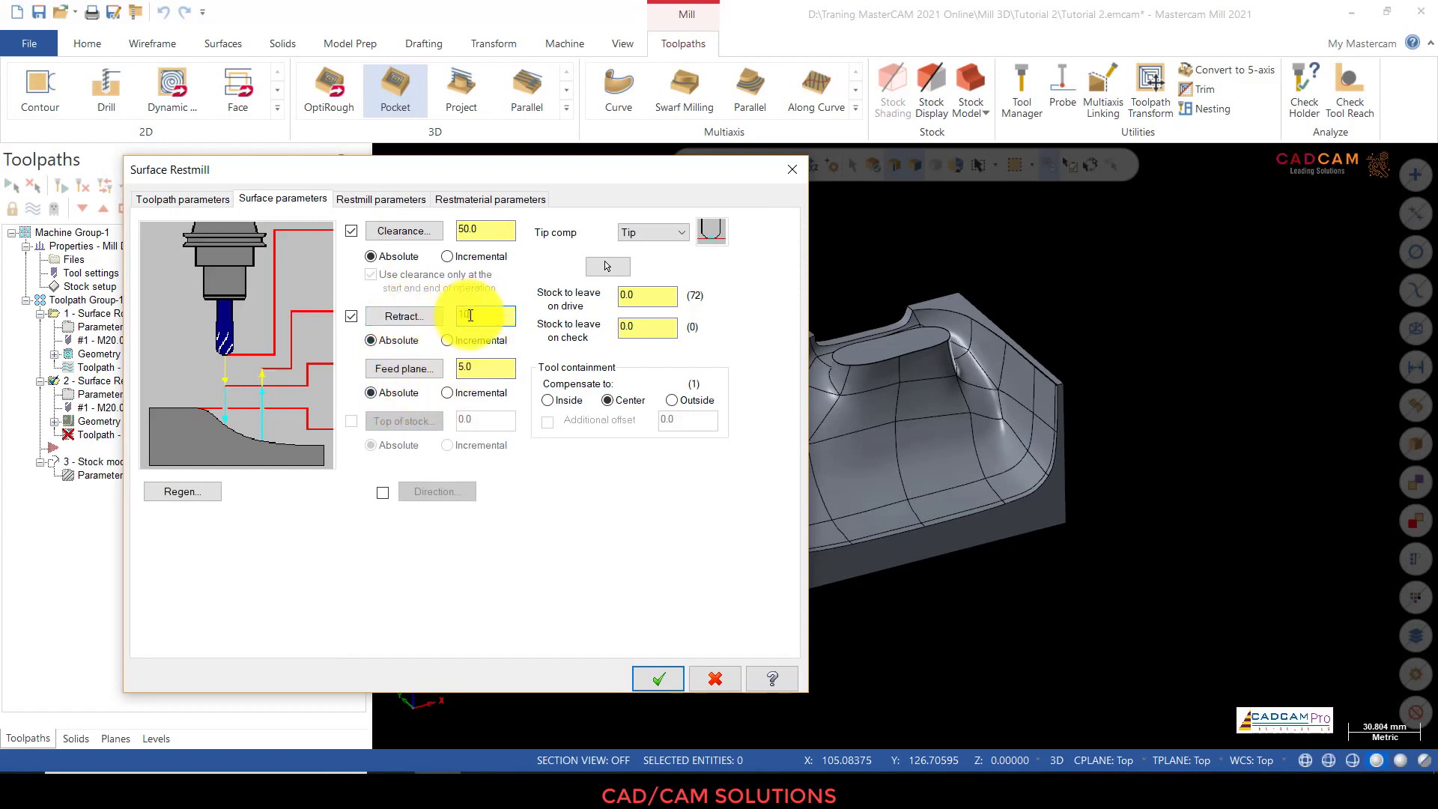
{"action": "left_click", "coordinate": [659, 296]}
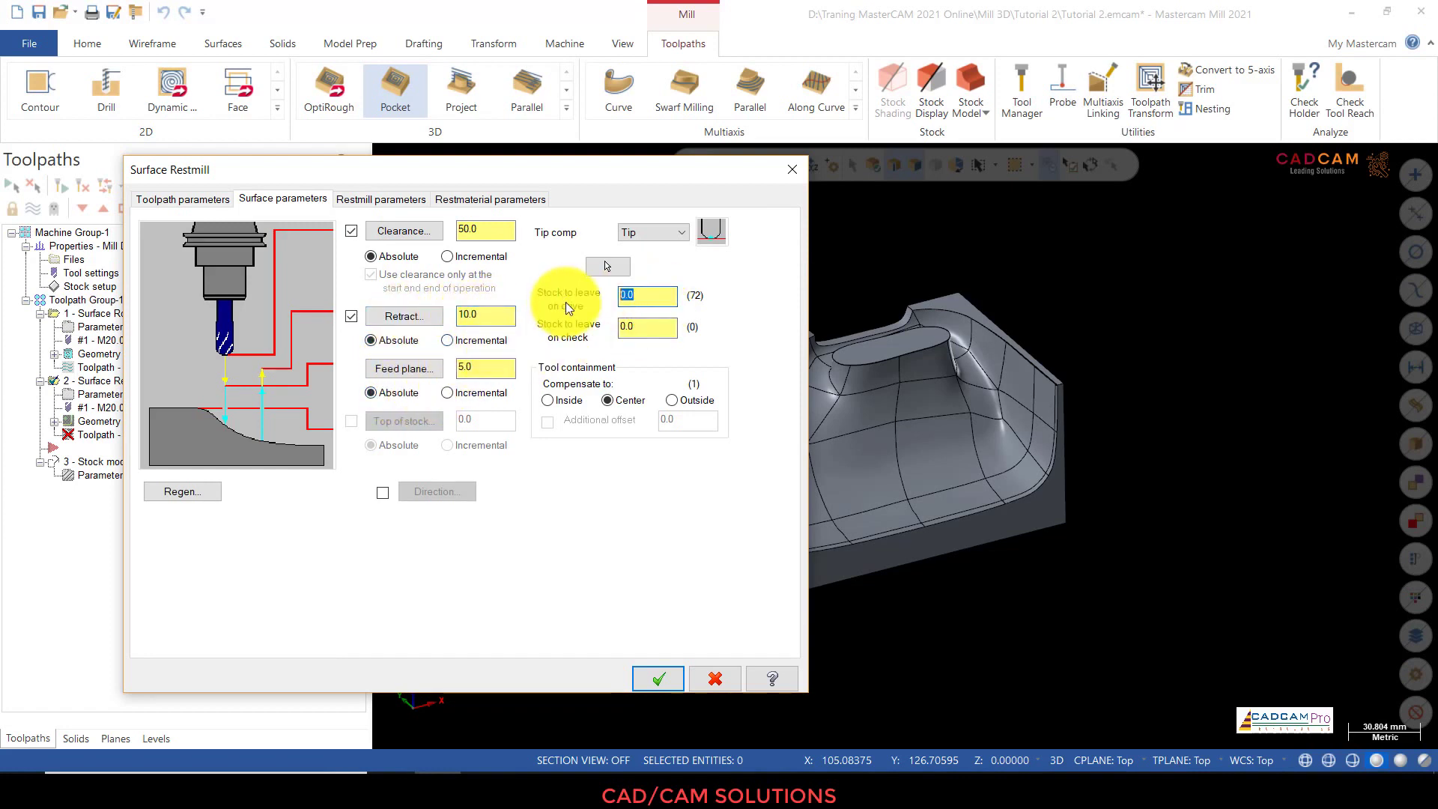
{"action": "type", "text": "0.25"}
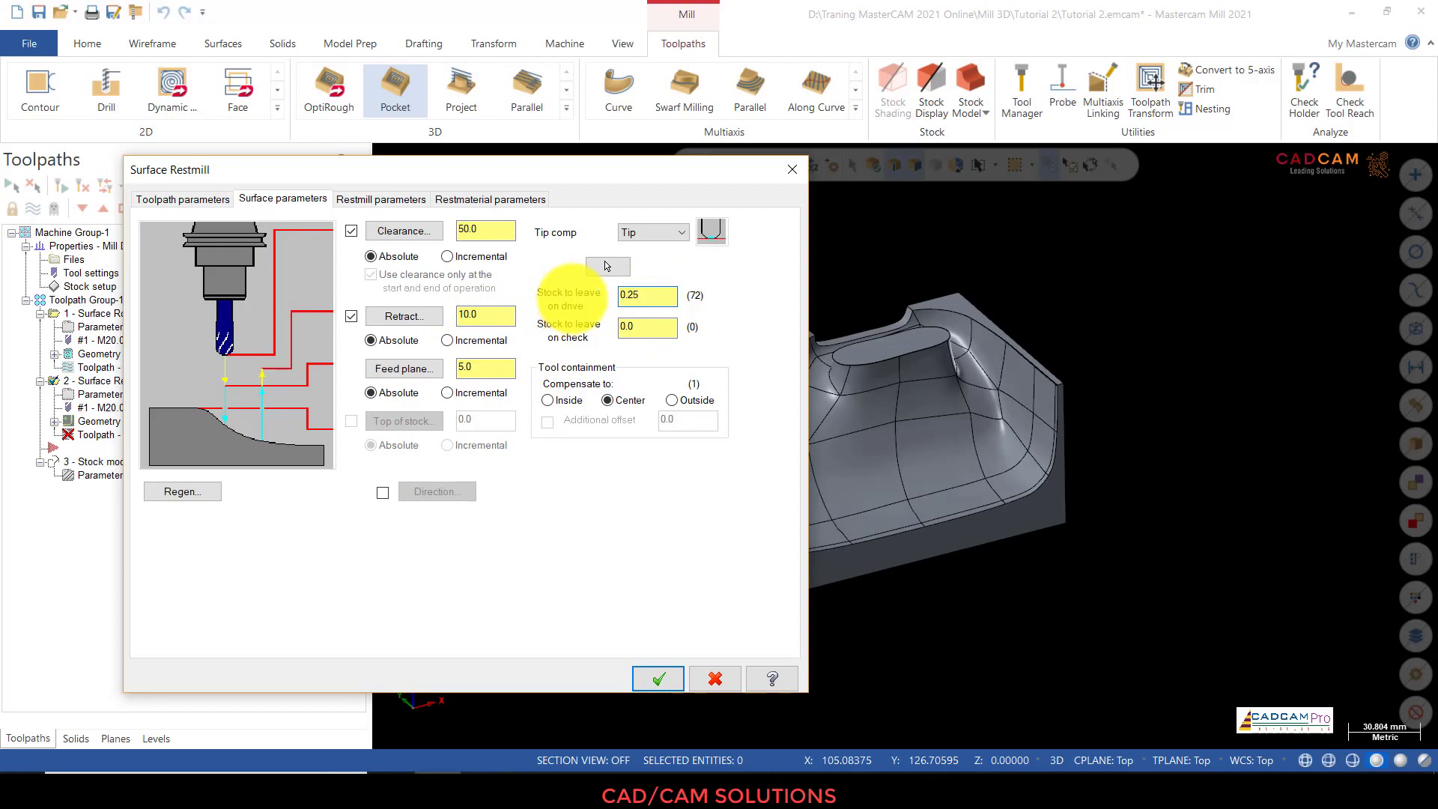
Step: Set the restmill maximum stepdown to 1.0 and the stepover to 0.75*12
{"action": "left_click", "coordinate": [397, 200]}
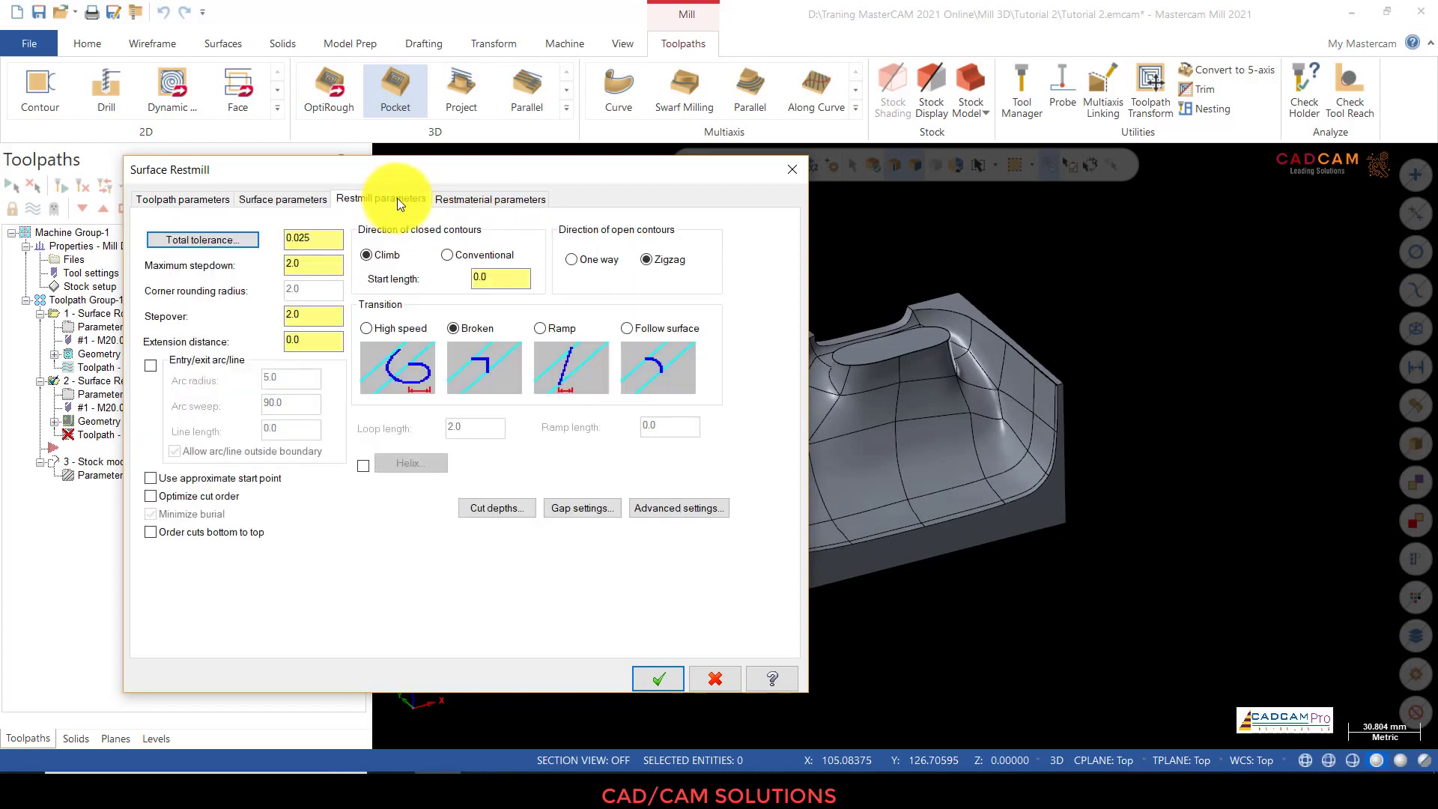
{"action": "left_click", "coordinate": [341, 258]}
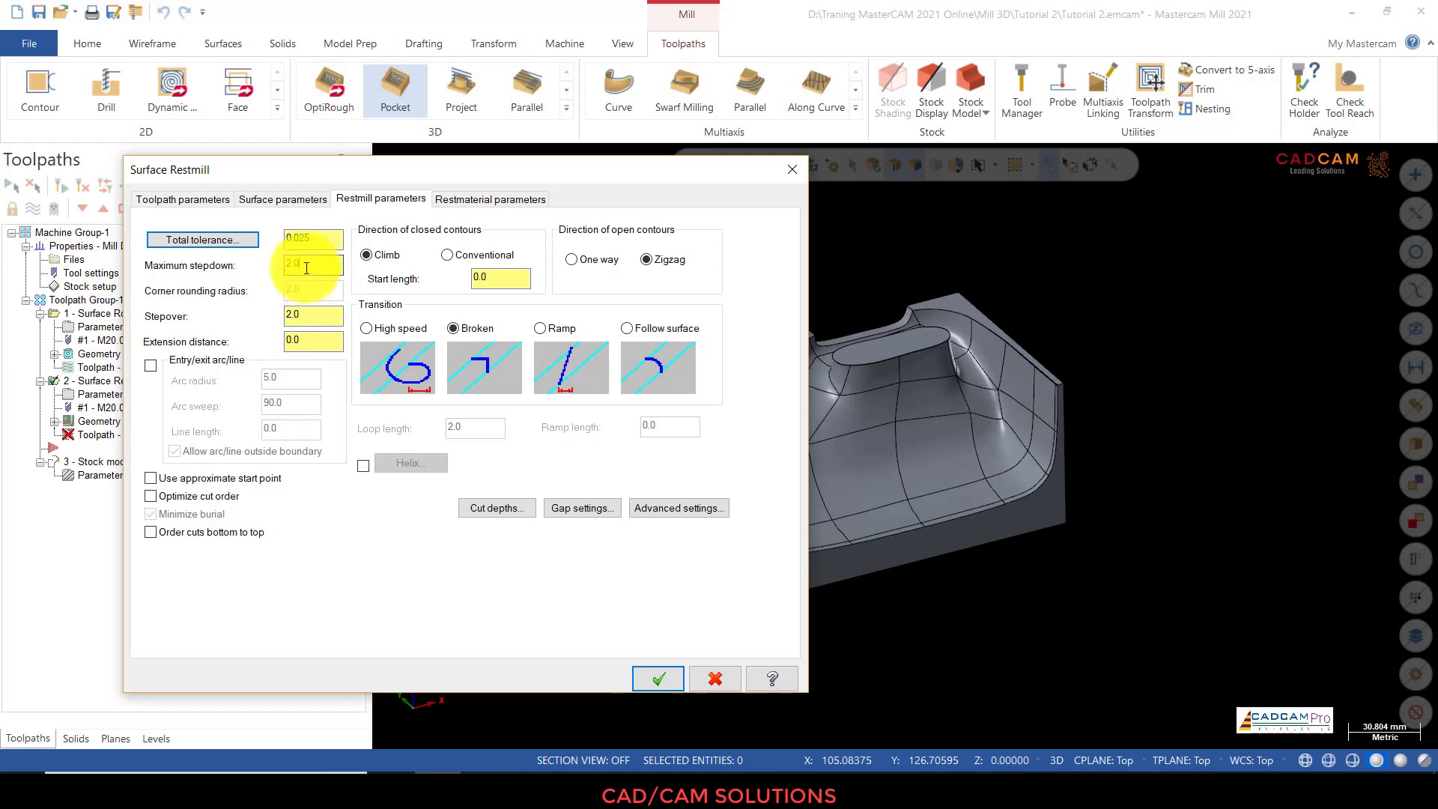
{"action": "double_click", "coordinate": [325, 269]}
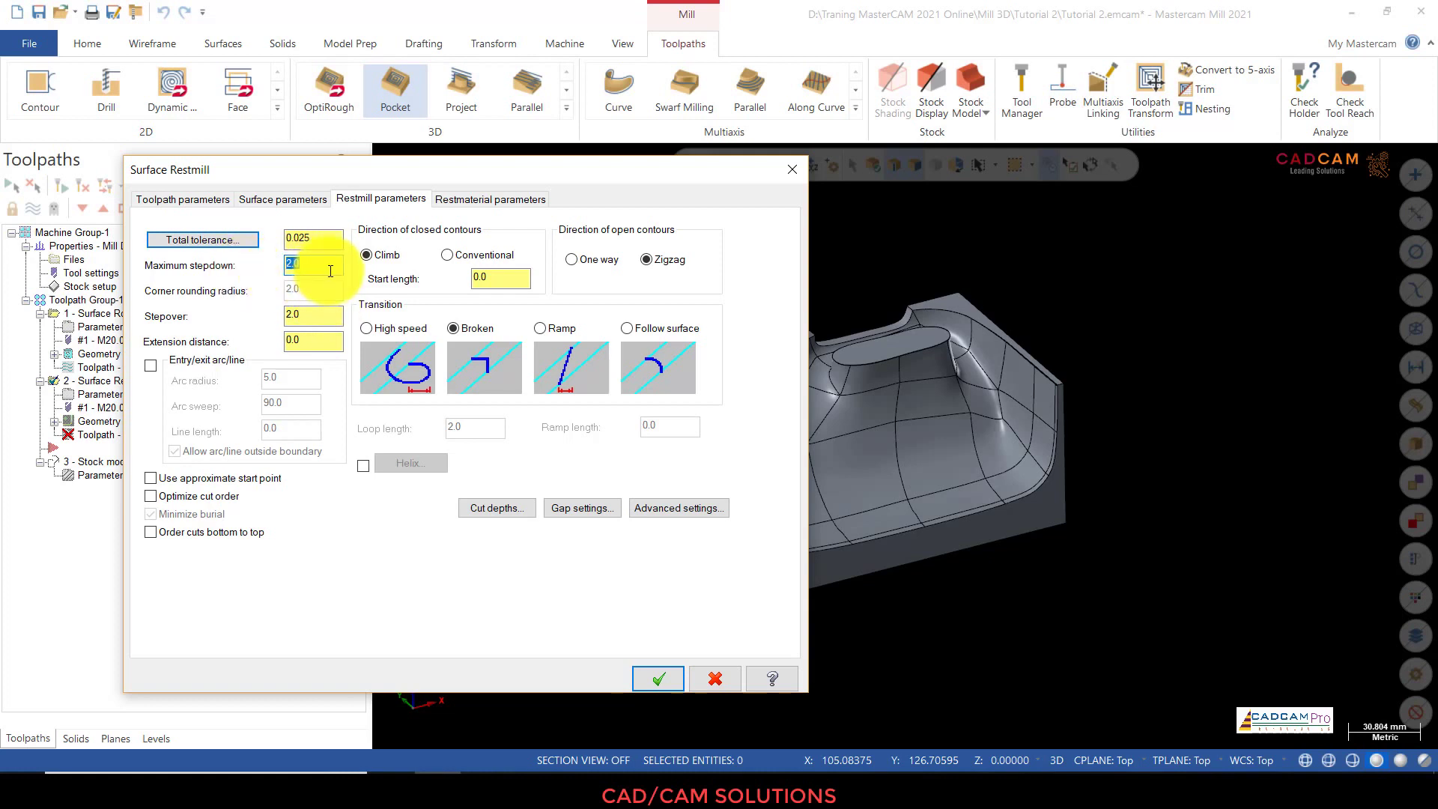
{"action": "type", "text": "1.0"}
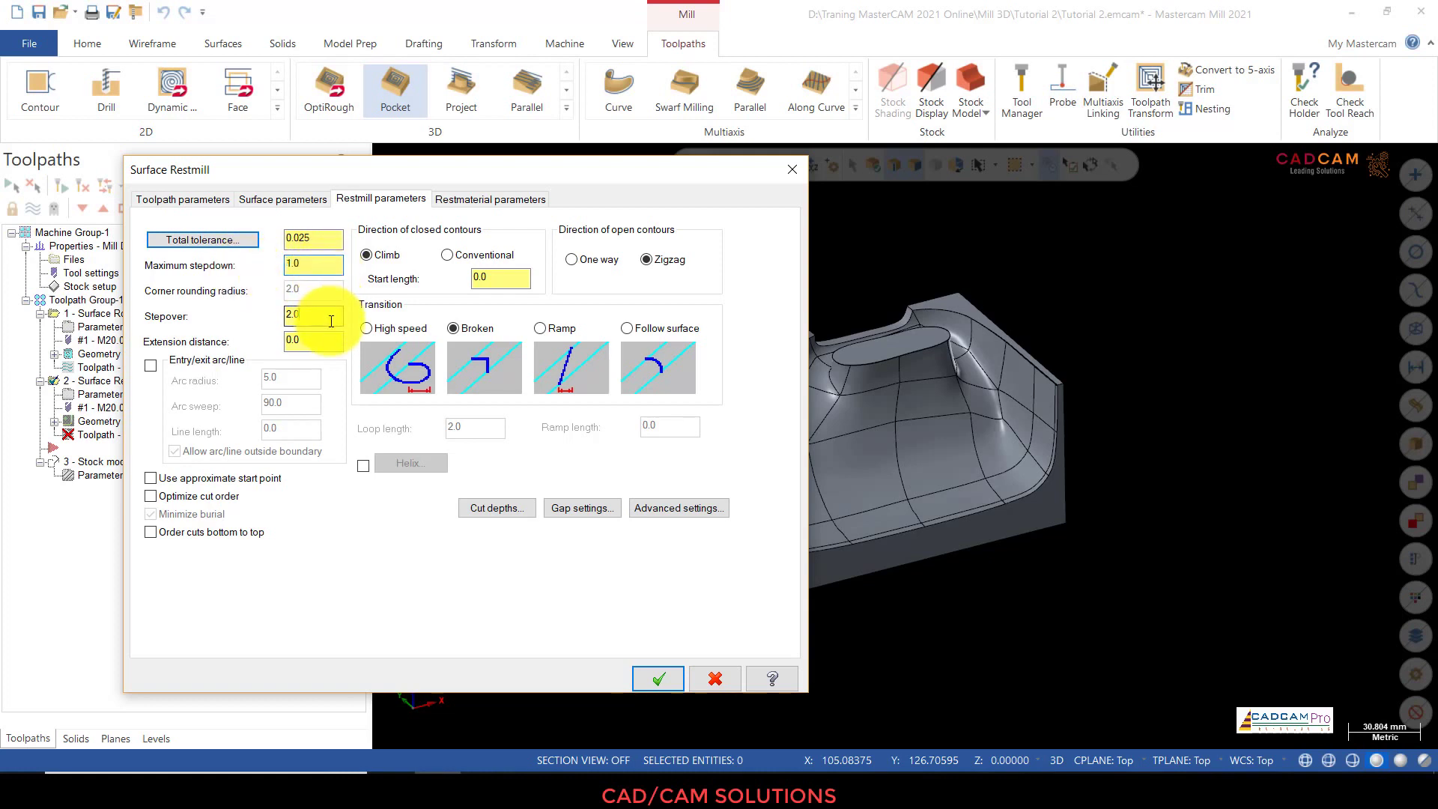
{"action": "double_click", "coordinate": [322, 316]}
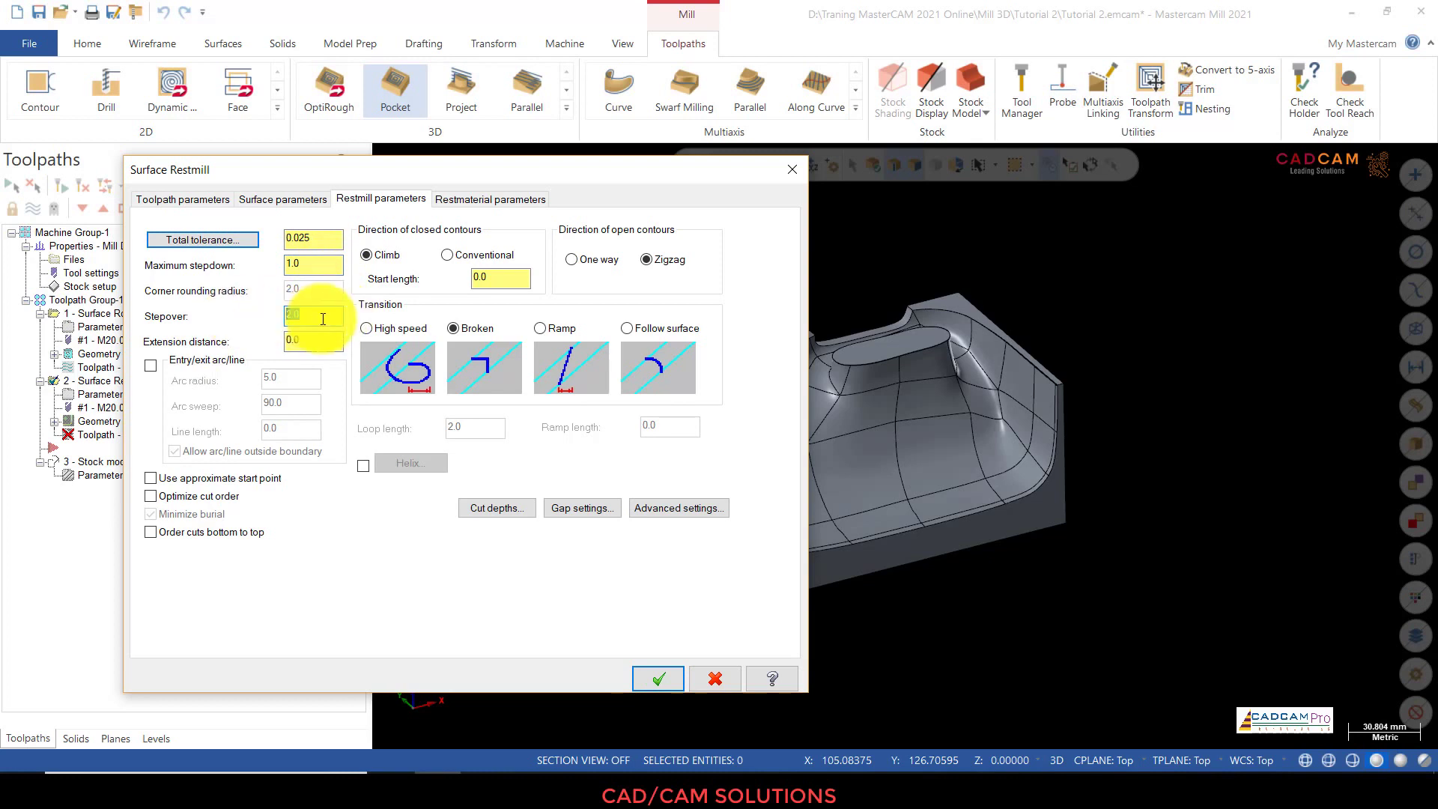
{"action": "type", "text": "0.75*12"}
{"action": "key", "text": "Return"}
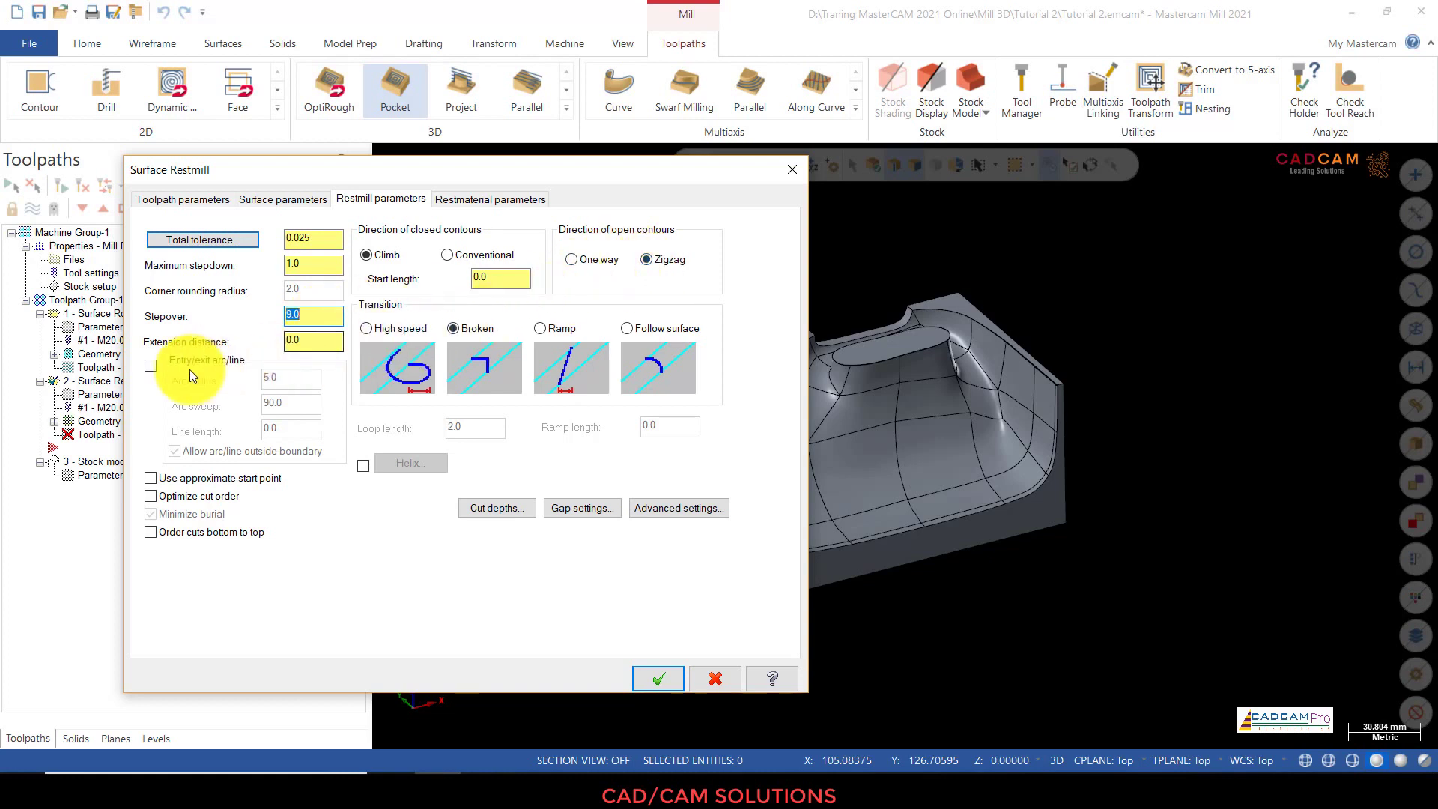
Step: Enable the entry/exit arc/line with an arc radius of 2 and a line length of 2
{"action": "left_click", "coordinate": [149, 366]}
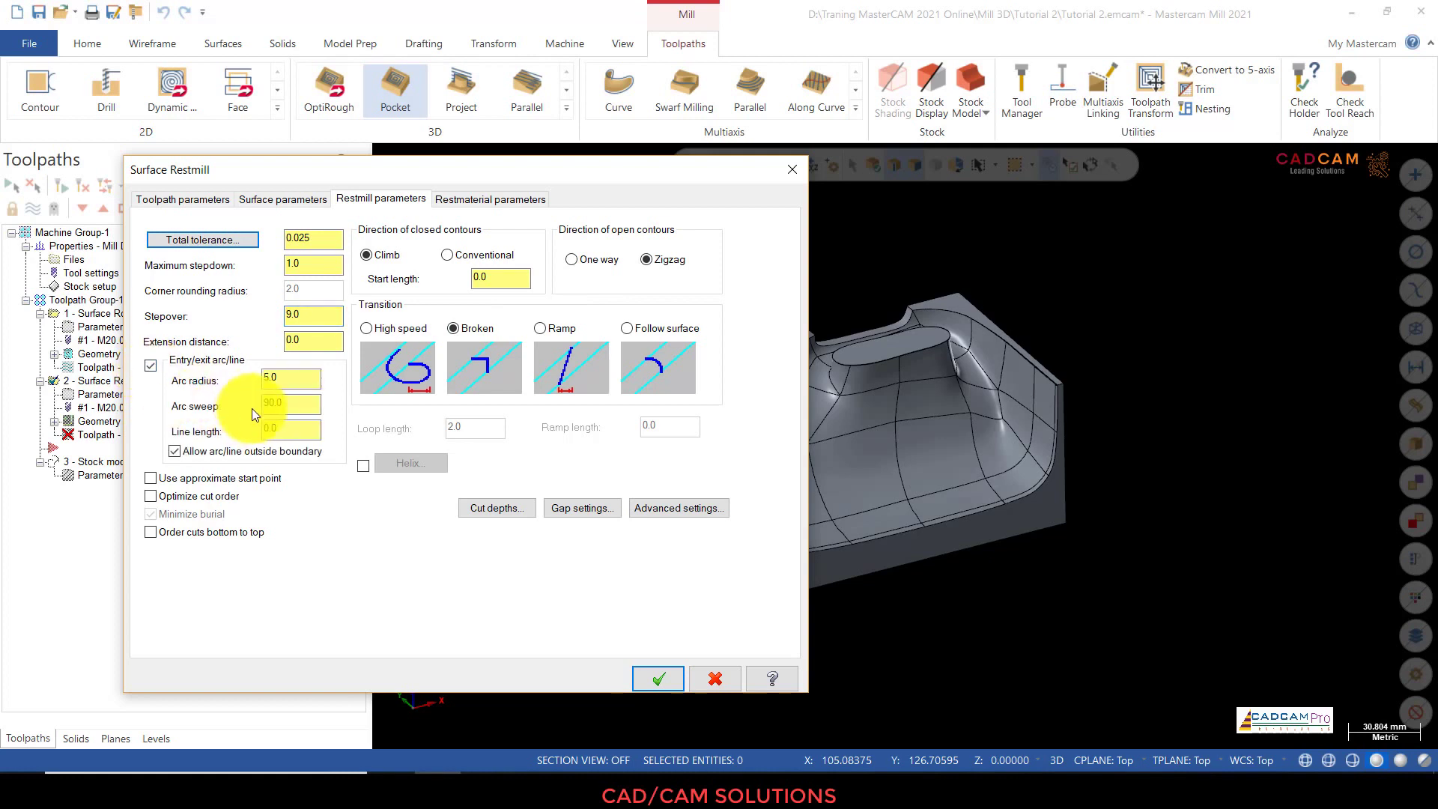
{"action": "double_click", "coordinate": [295, 386]}
{"action": "type", "text": "2"}
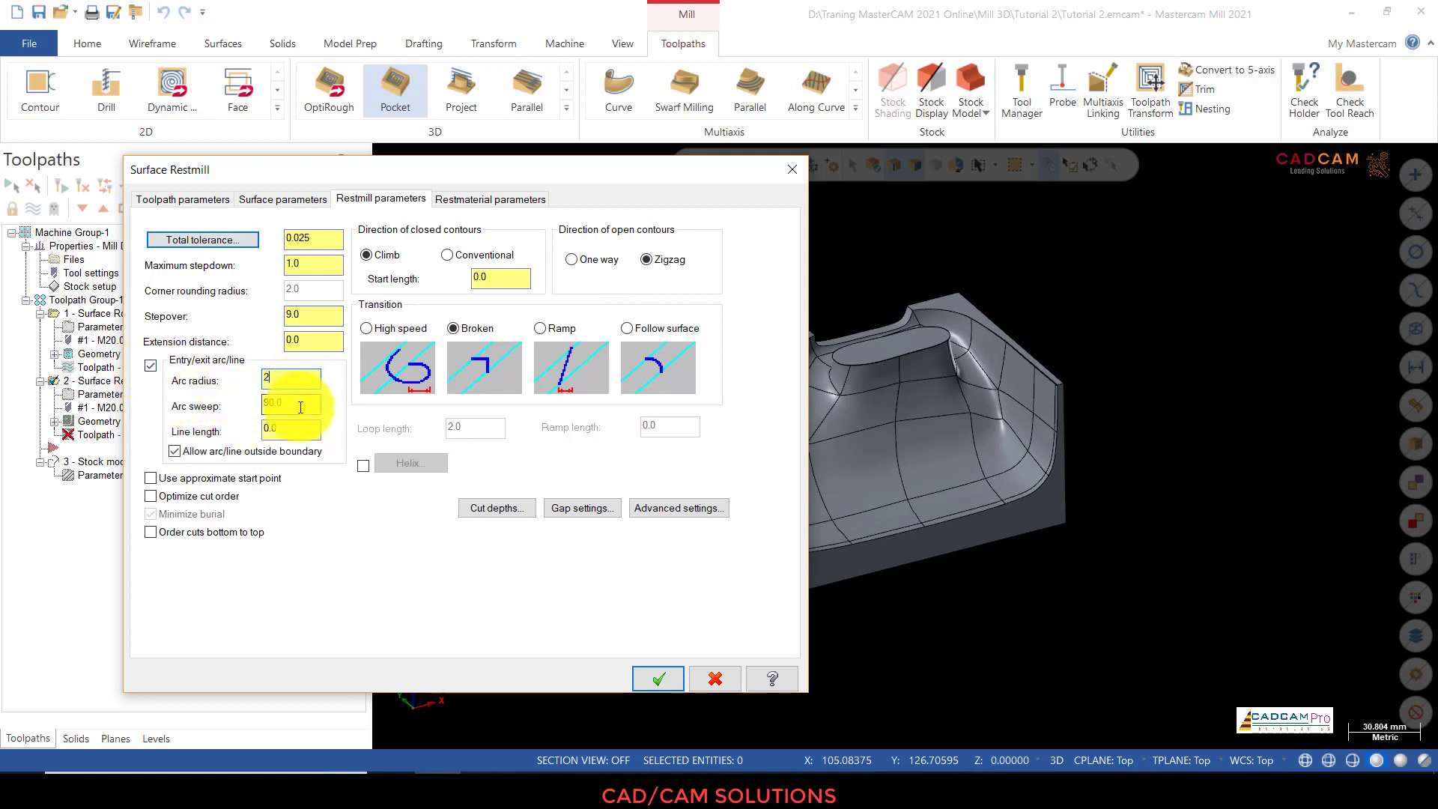
{"action": "double_click", "coordinate": [314, 431]}
{"action": "type", "text": "2"}
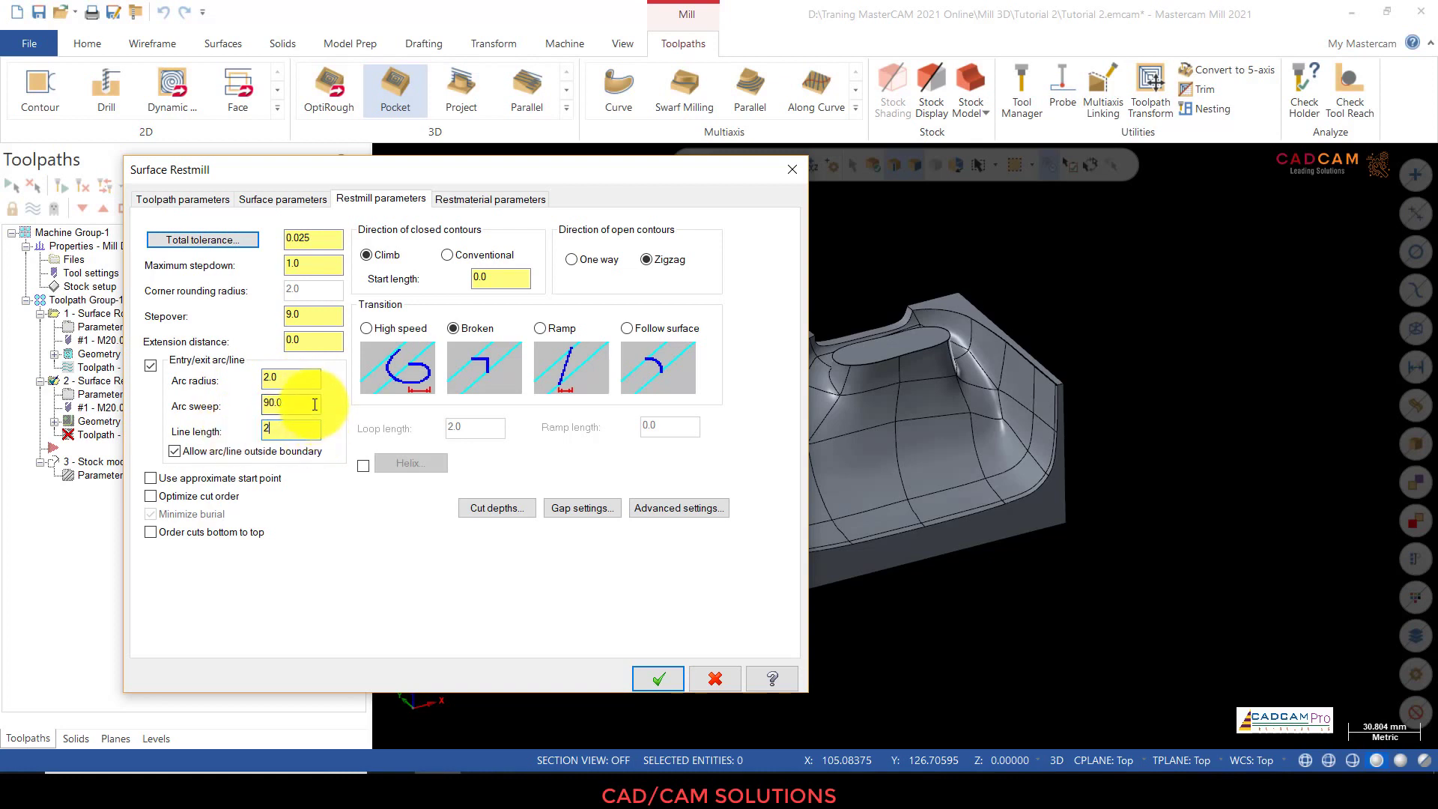
{"action": "left_click", "coordinate": [284, 402]}
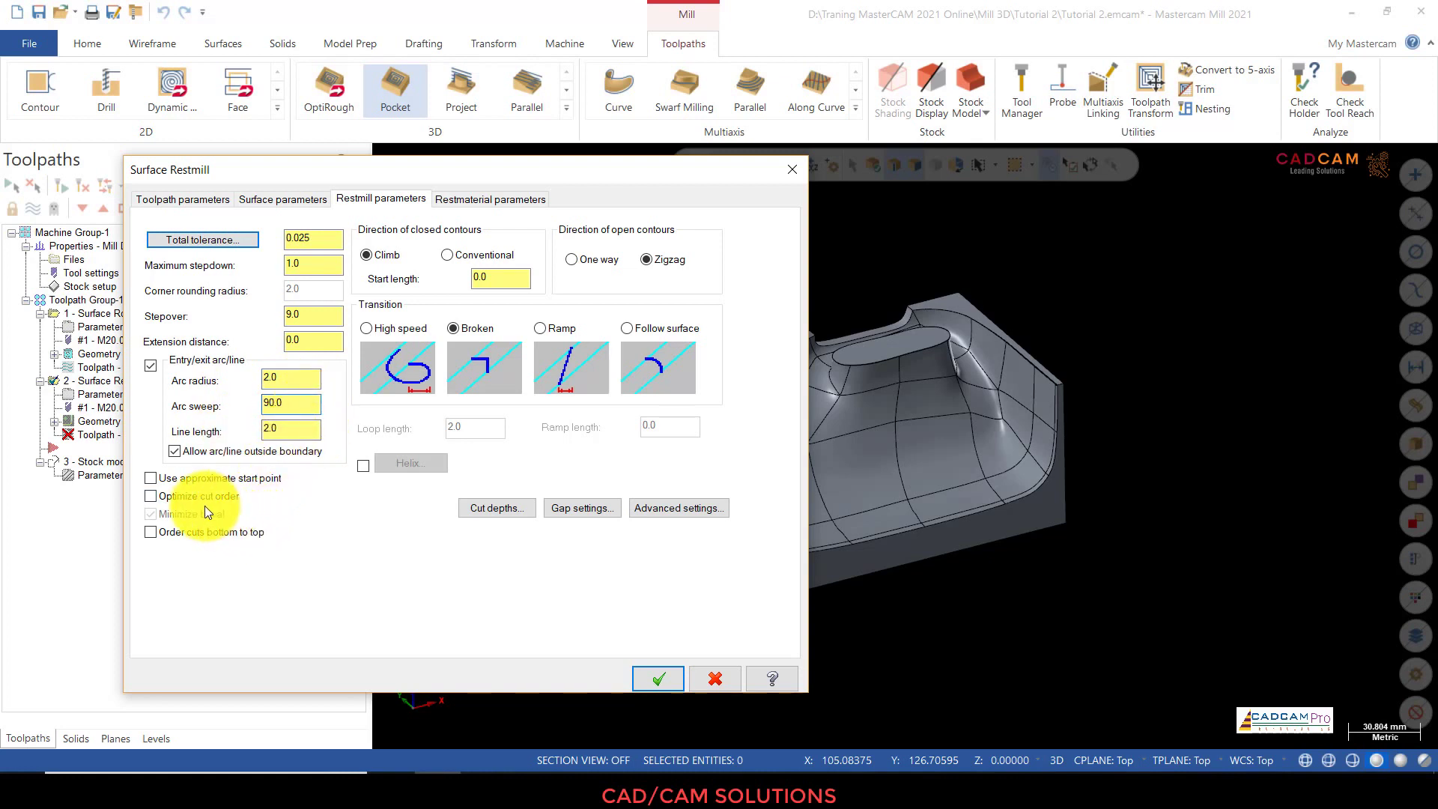
Step: Turn on cut order optimization for the restmill and accept the incremental cut depth settings
{"action": "left_click", "coordinate": [151, 496]}
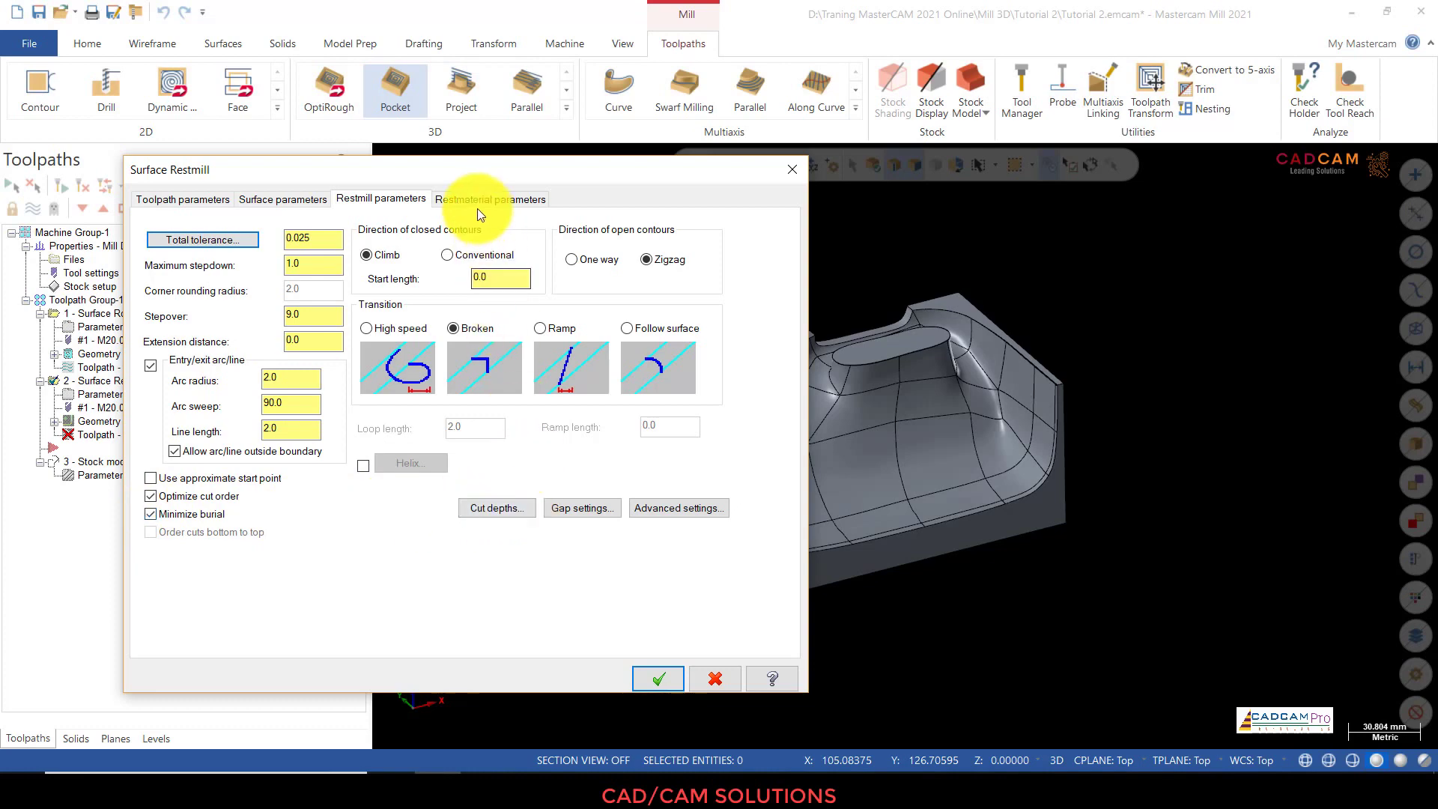
{"action": "left_click", "coordinate": [513, 506]}
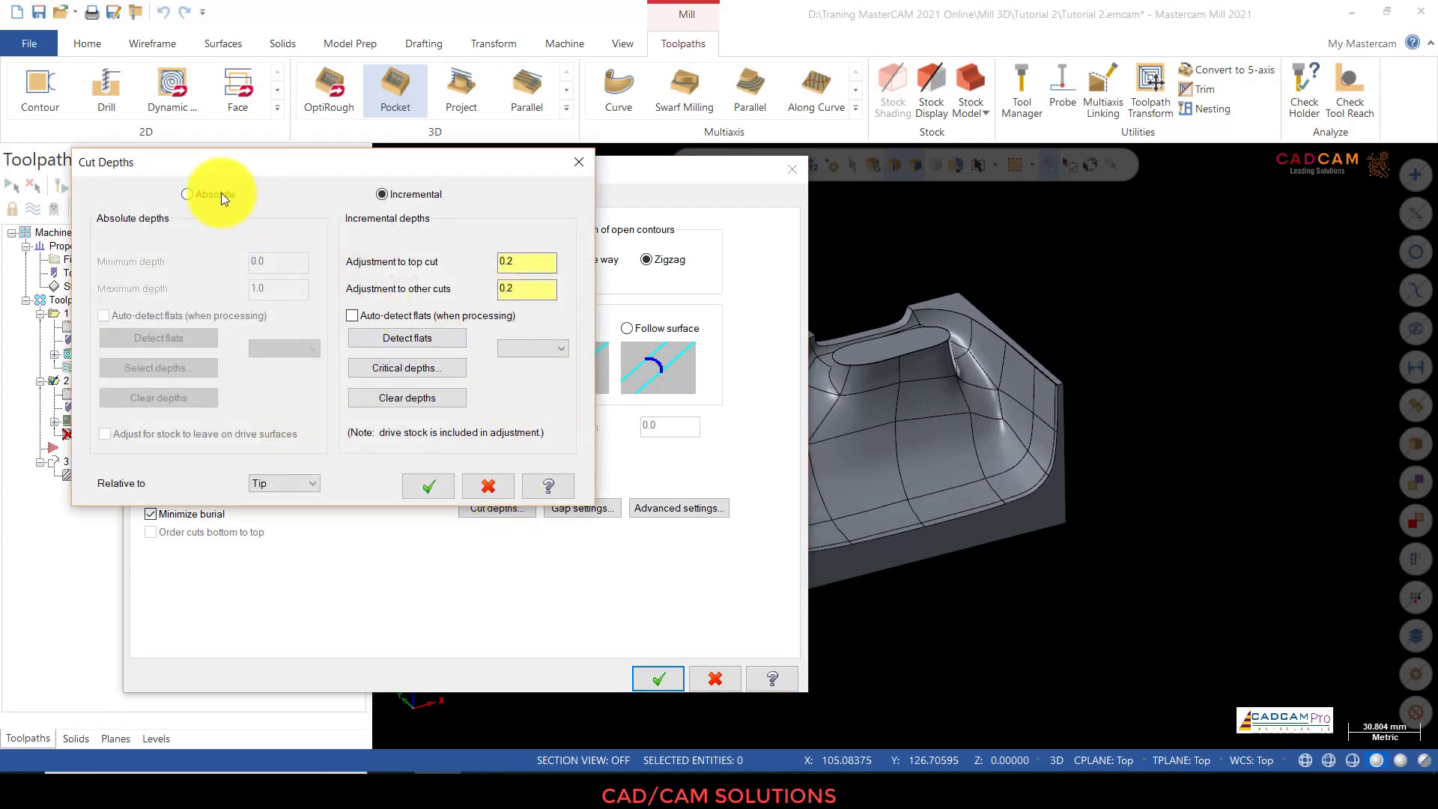
{"action": "left_click", "coordinate": [440, 483]}
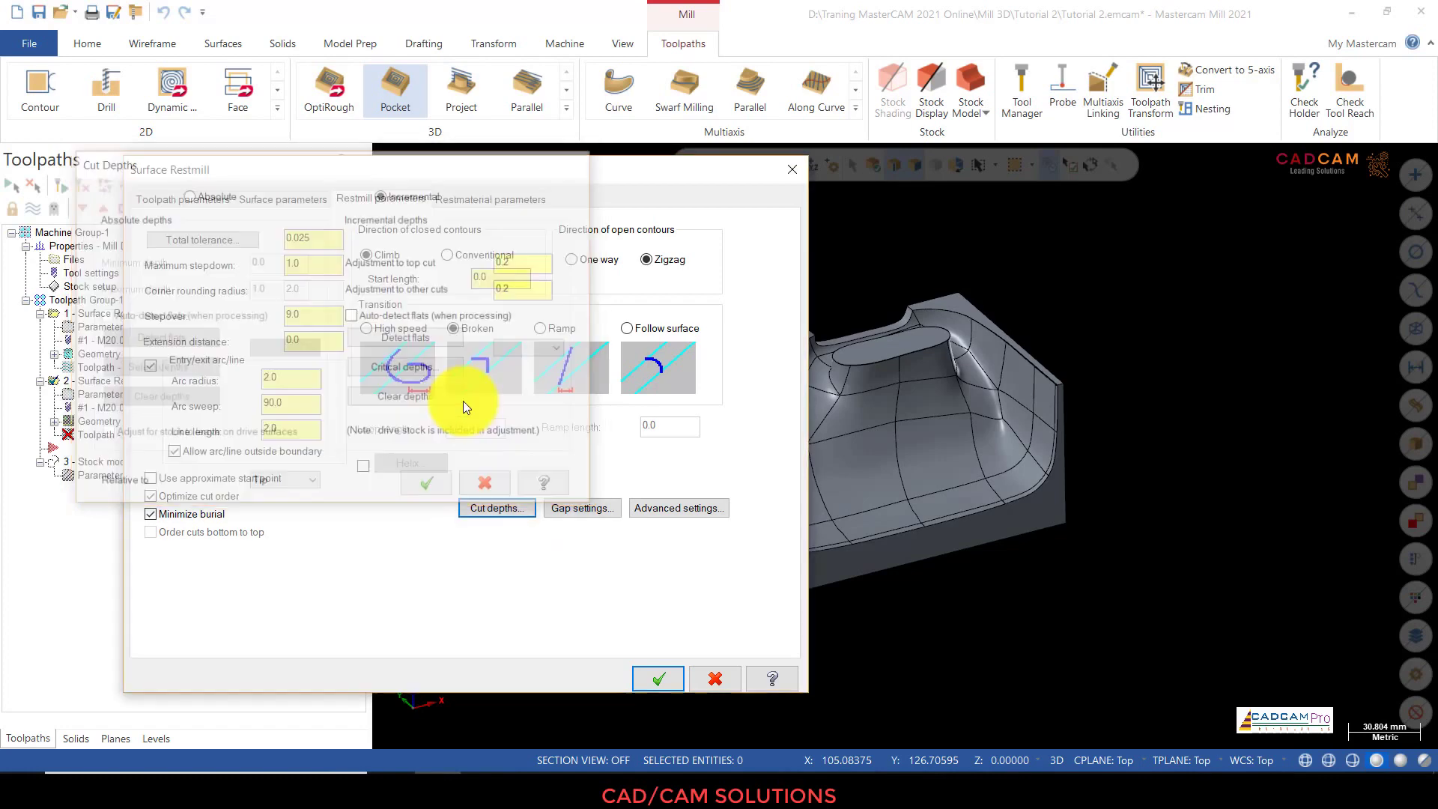
Step: Compute the remaining stock from a roughing tool with diameter 20 and corner radius 2, and generate the restmill toolpath
{"action": "left_click", "coordinate": [487, 200]}
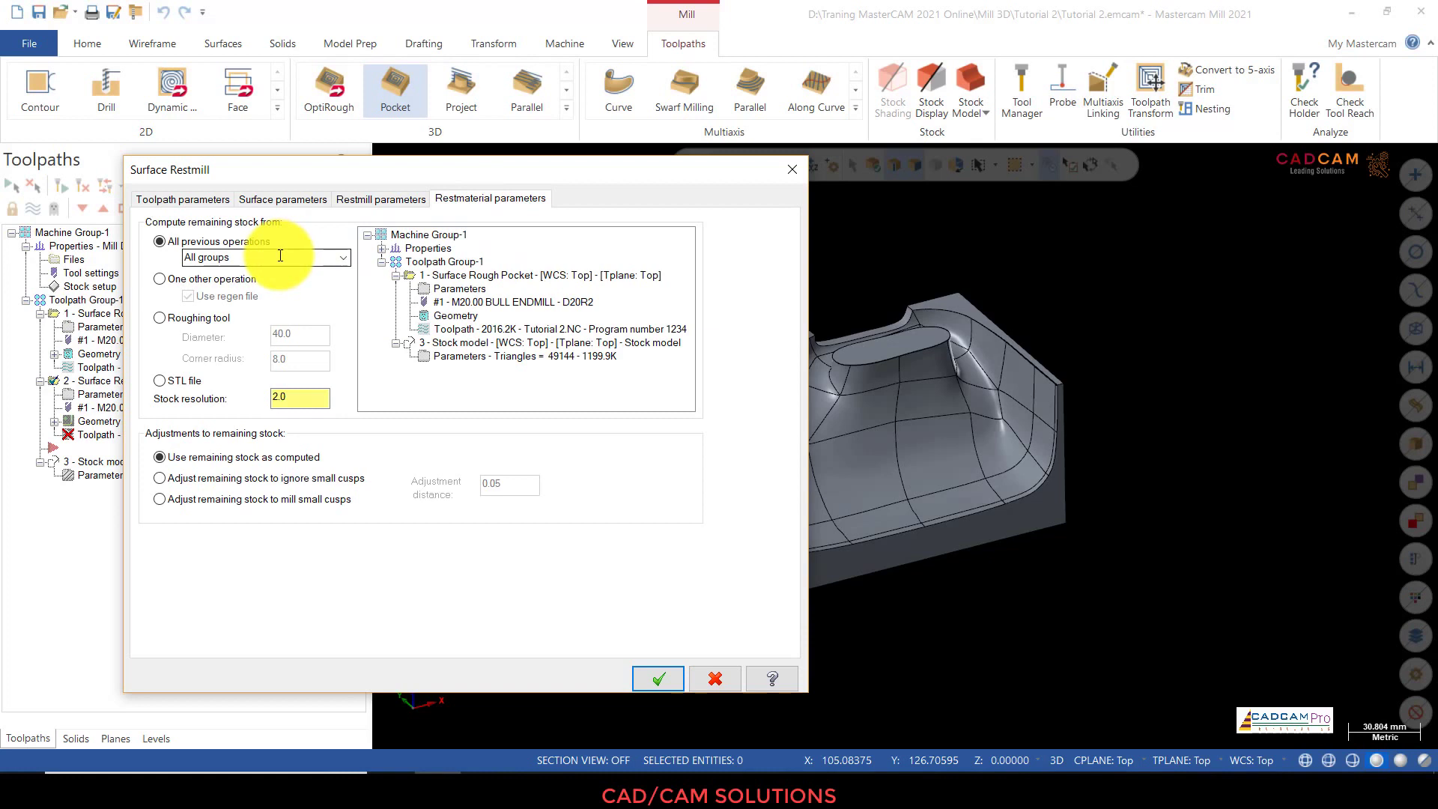
{"action": "left_click", "coordinate": [206, 318]}
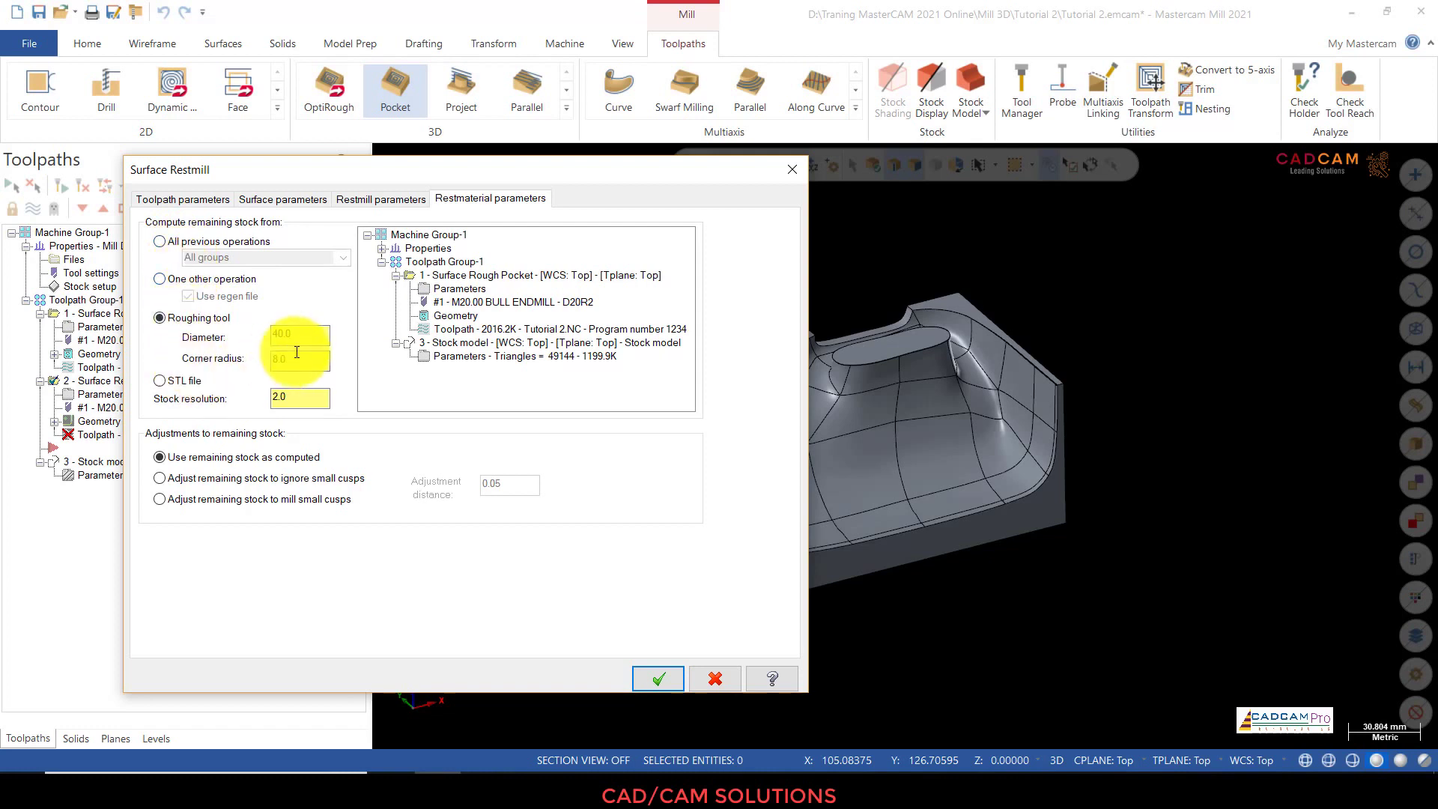
{"action": "left_click_drag", "start_coordinate": [307, 336], "coordinate": [236, 339]}
{"action": "type", "text": "20"}
{"action": "key", "text": "Tab"}
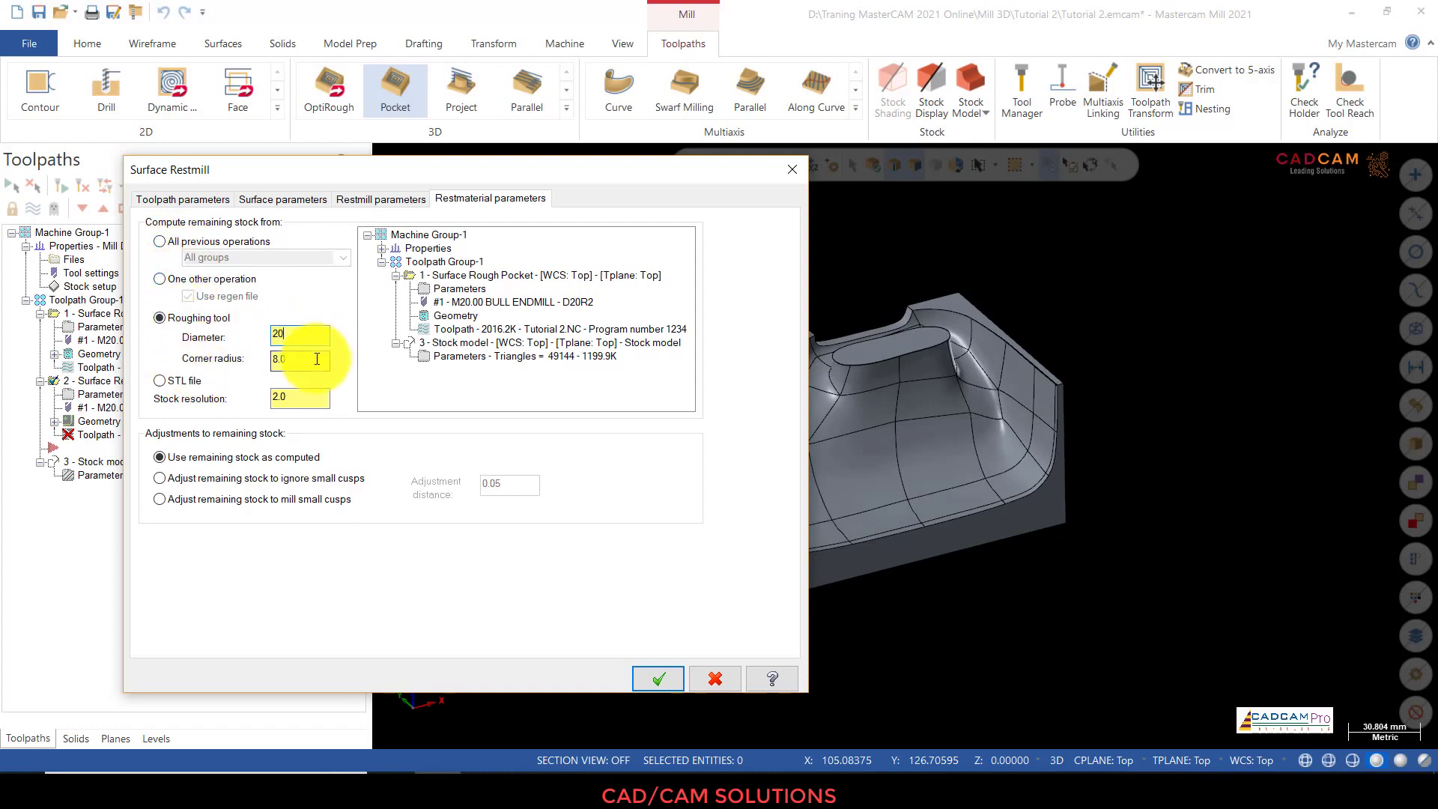
{"action": "type", "text": "2"}
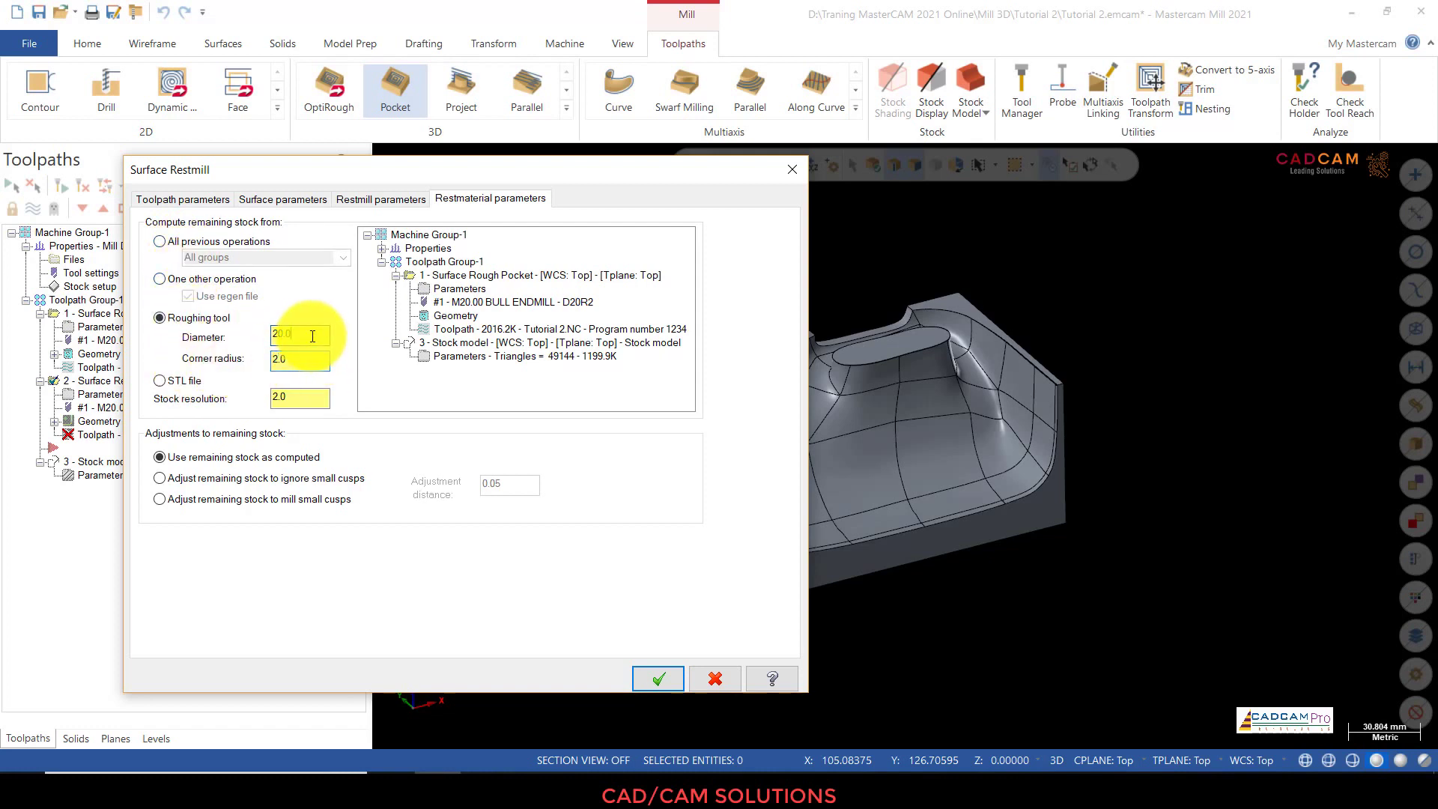
{"action": "left_click", "coordinate": [384, 200]}
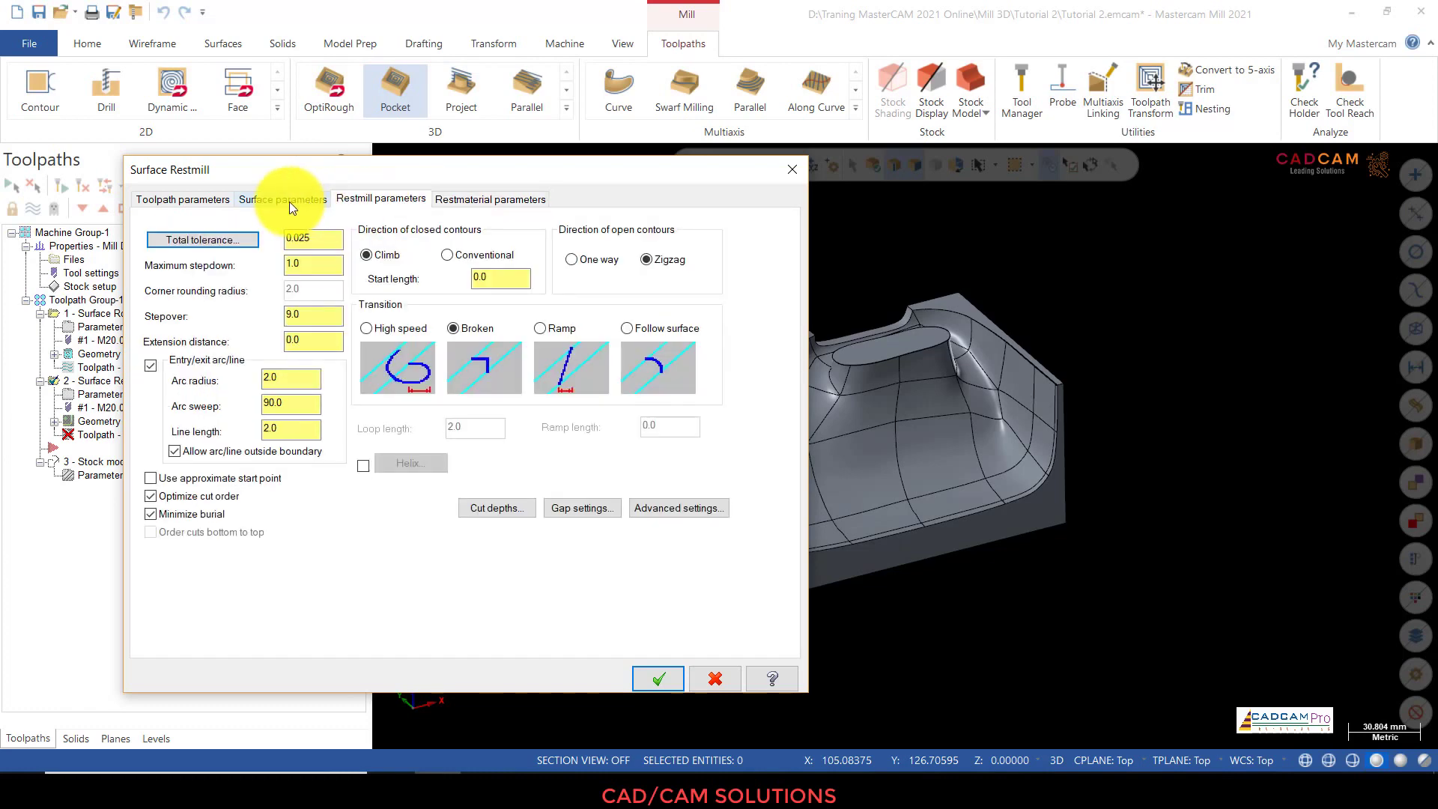
{"action": "left_click", "coordinate": [648, 680]}
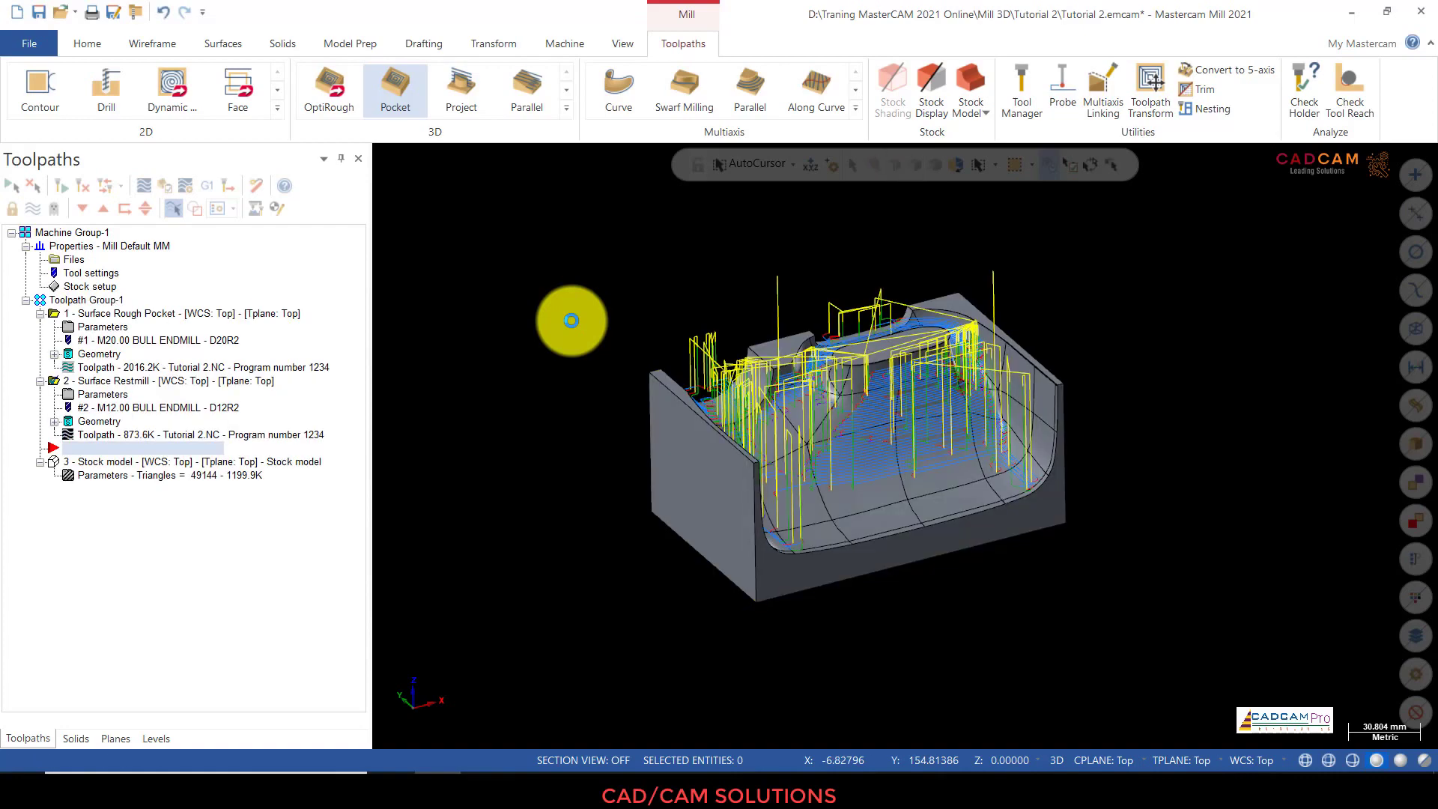
Step: Inspect the generated restmill toolpath on the part and open its backplot information on cycle time and path length
{"action": "middle_click_drag", "start_coordinate": [860, 298], "coordinate": [875, 382]}
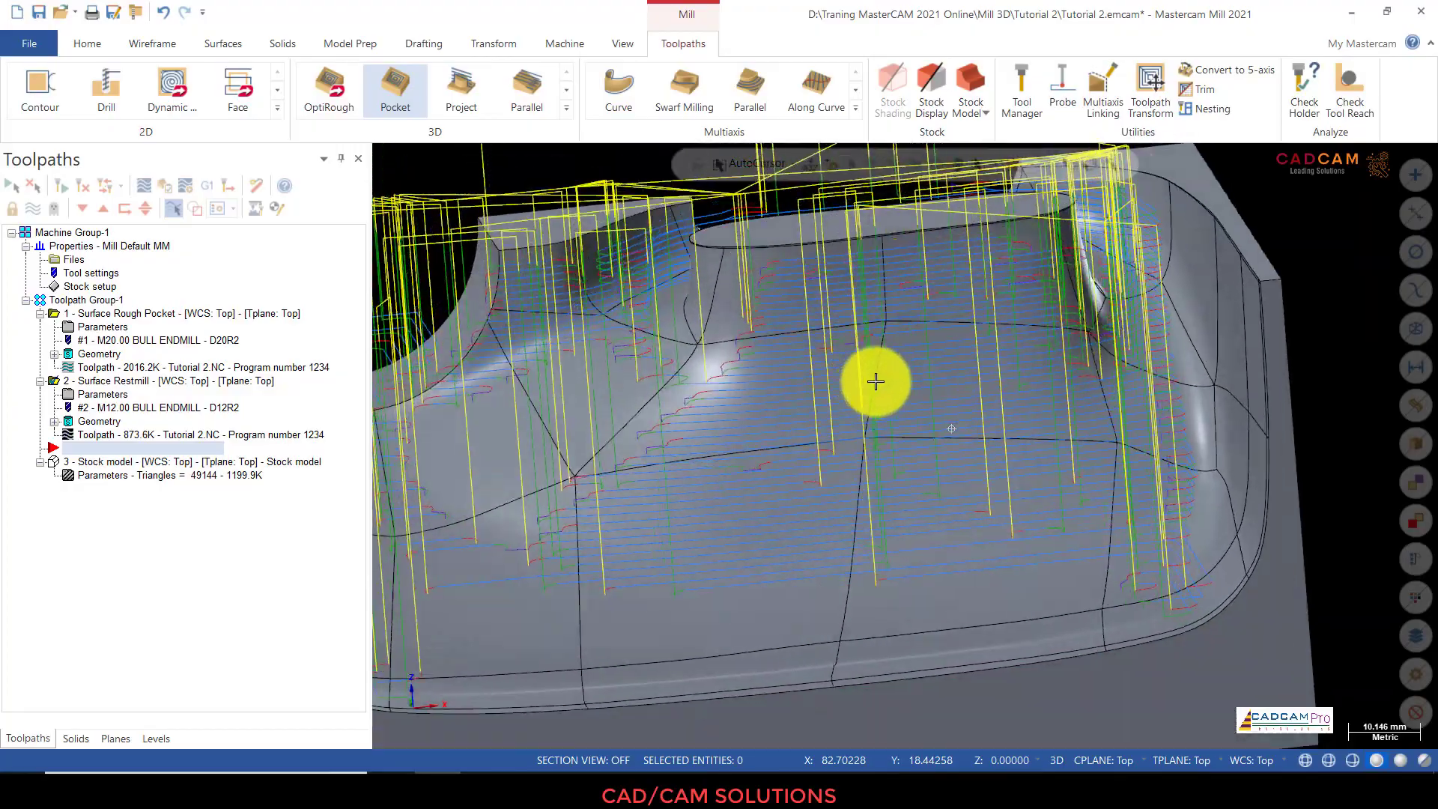
{"action": "scroll", "coordinate": [875, 382], "scroll_direction": "down", "scroll_amount": 5}
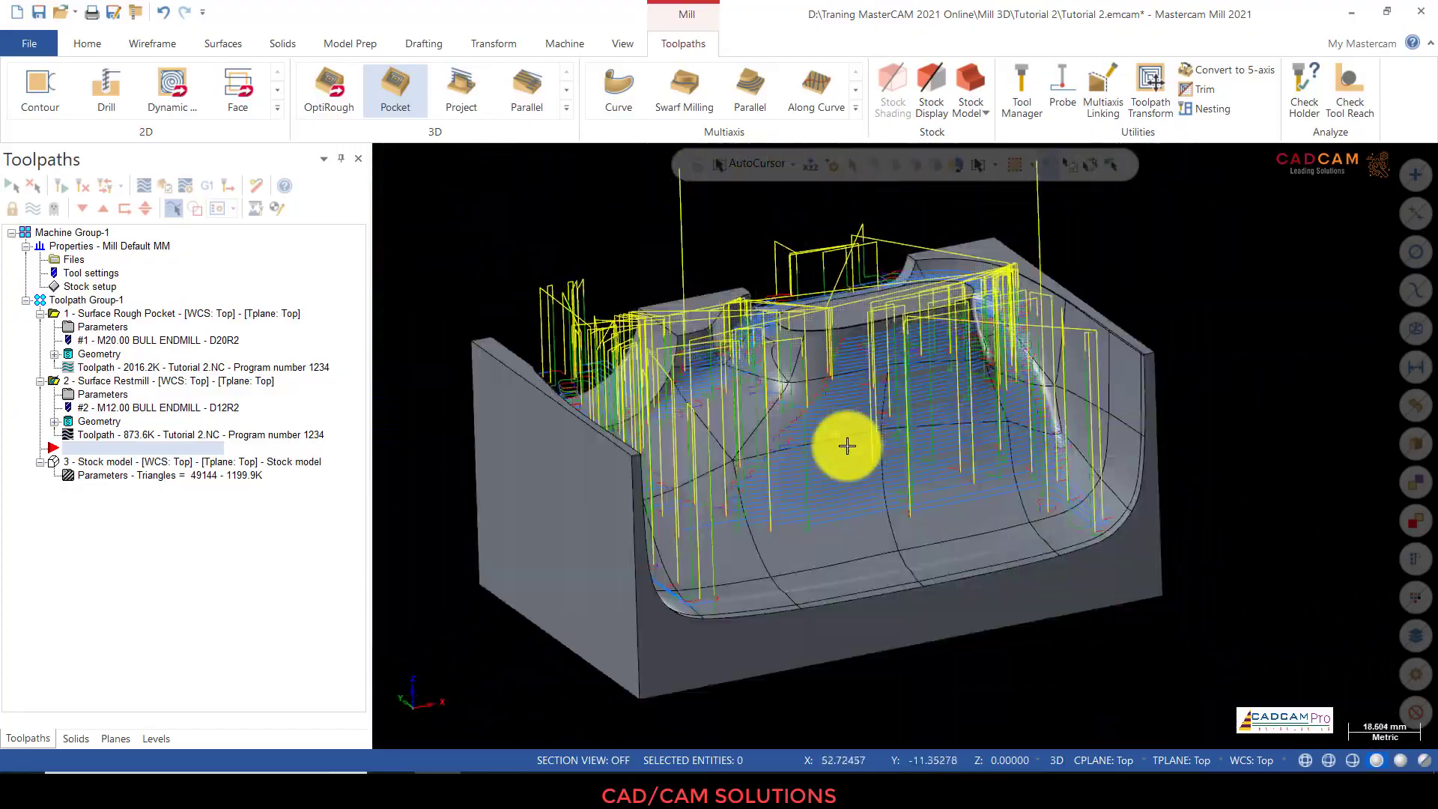
{"action": "mouse_move", "coordinate": [847, 447]}
{"action": "middle_mouse_down"}
{"action": "mouse_move", "coordinate": [718, 430]}
{"action": "mouse_move", "coordinate": [682, 470]}
{"action": "mouse_move", "coordinate": [687, 494]}
{"action": "mouse_move", "coordinate": [732, 411]}
{"action": "mouse_move", "coordinate": [802, 407]}
{"action": "mouse_move", "coordinate": [861, 447]}
{"action": "mouse_move", "coordinate": [889, 446]}
{"action": "mouse_move", "coordinate": [866, 440]}
{"action": "middle_mouse_up"}
{"action": "scroll", "coordinate": [912, 472], "scroll_direction": "down", "scroll_amount": 1}
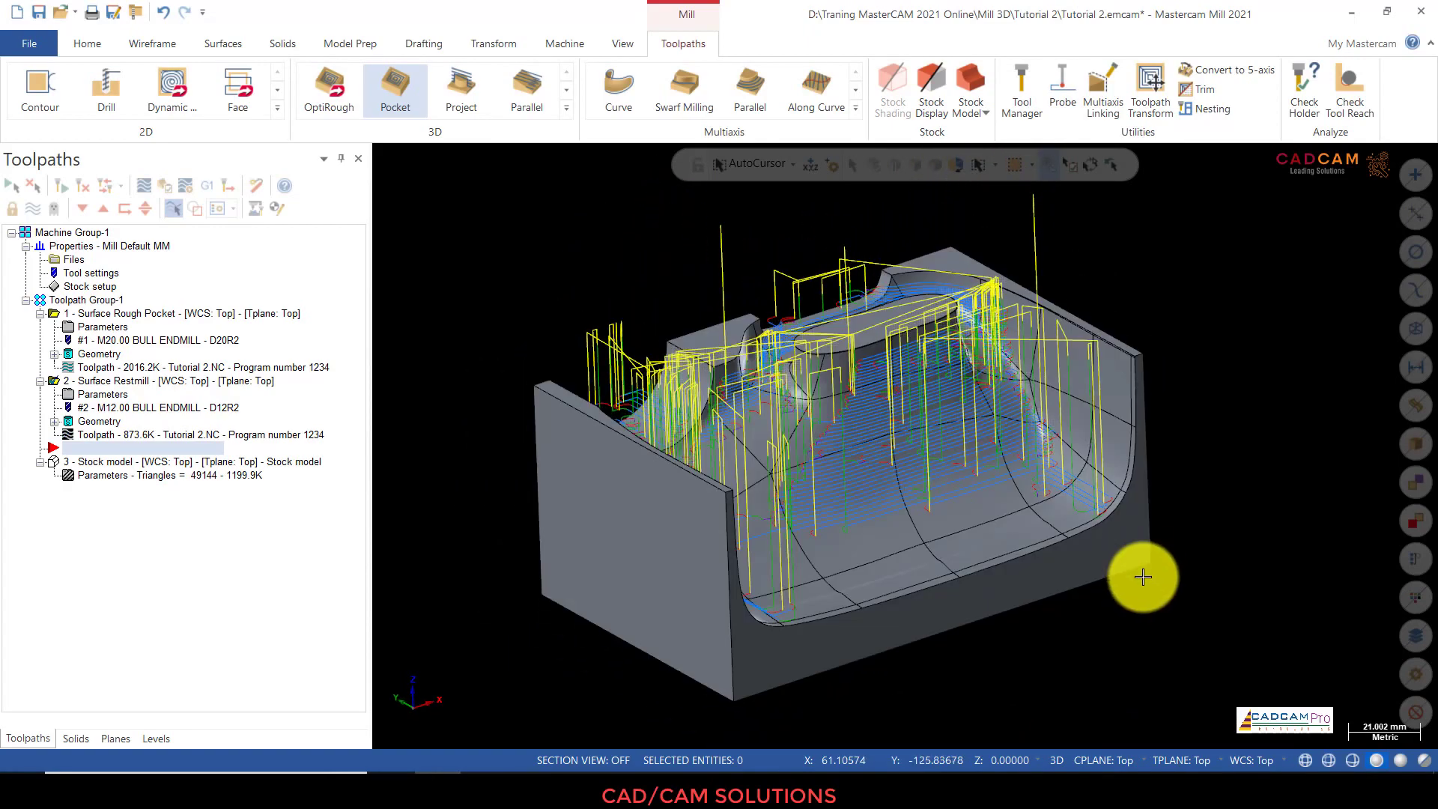
{"action": "mouse_move", "coordinate": [1143, 577]}
{"action": "middle_mouse_down"}
{"action": "mouse_move", "coordinate": [1081, 536]}
{"action": "mouse_move", "coordinate": [1116, 572]}
{"action": "middle_mouse_up"}
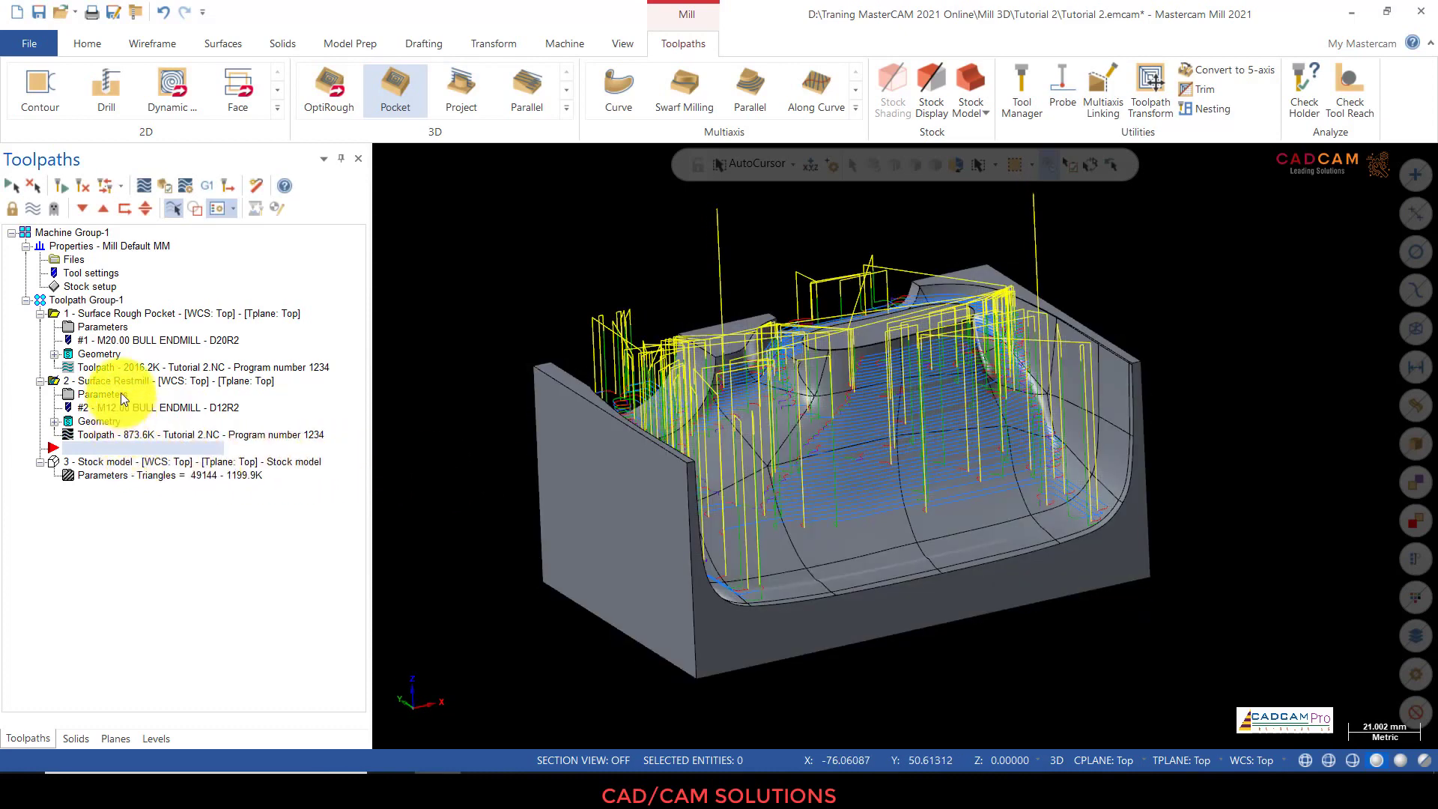
{"action": "left_click", "coordinate": [142, 186]}
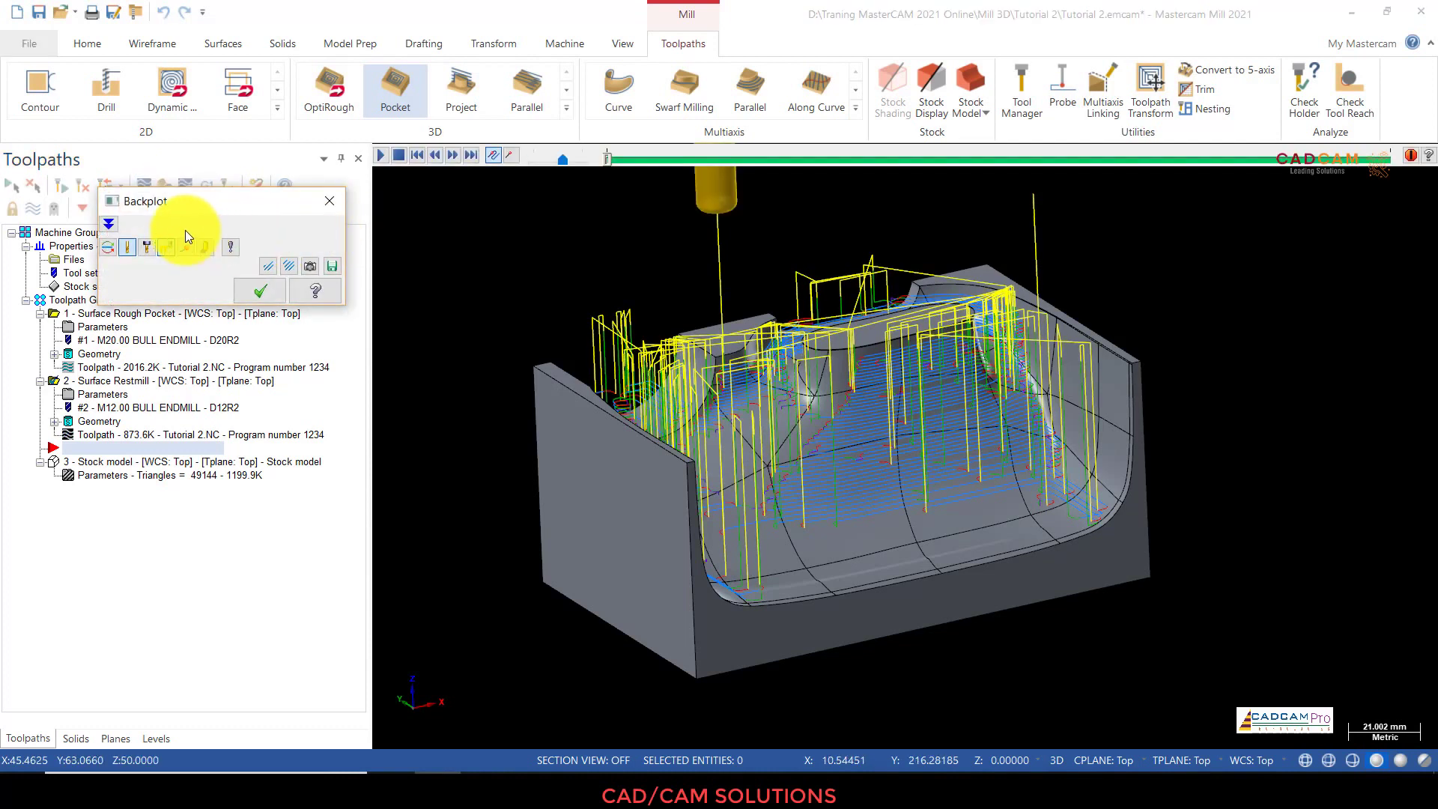
{"action": "left_click", "coordinate": [108, 224]}
{"action": "left_click", "coordinate": [166, 516]}
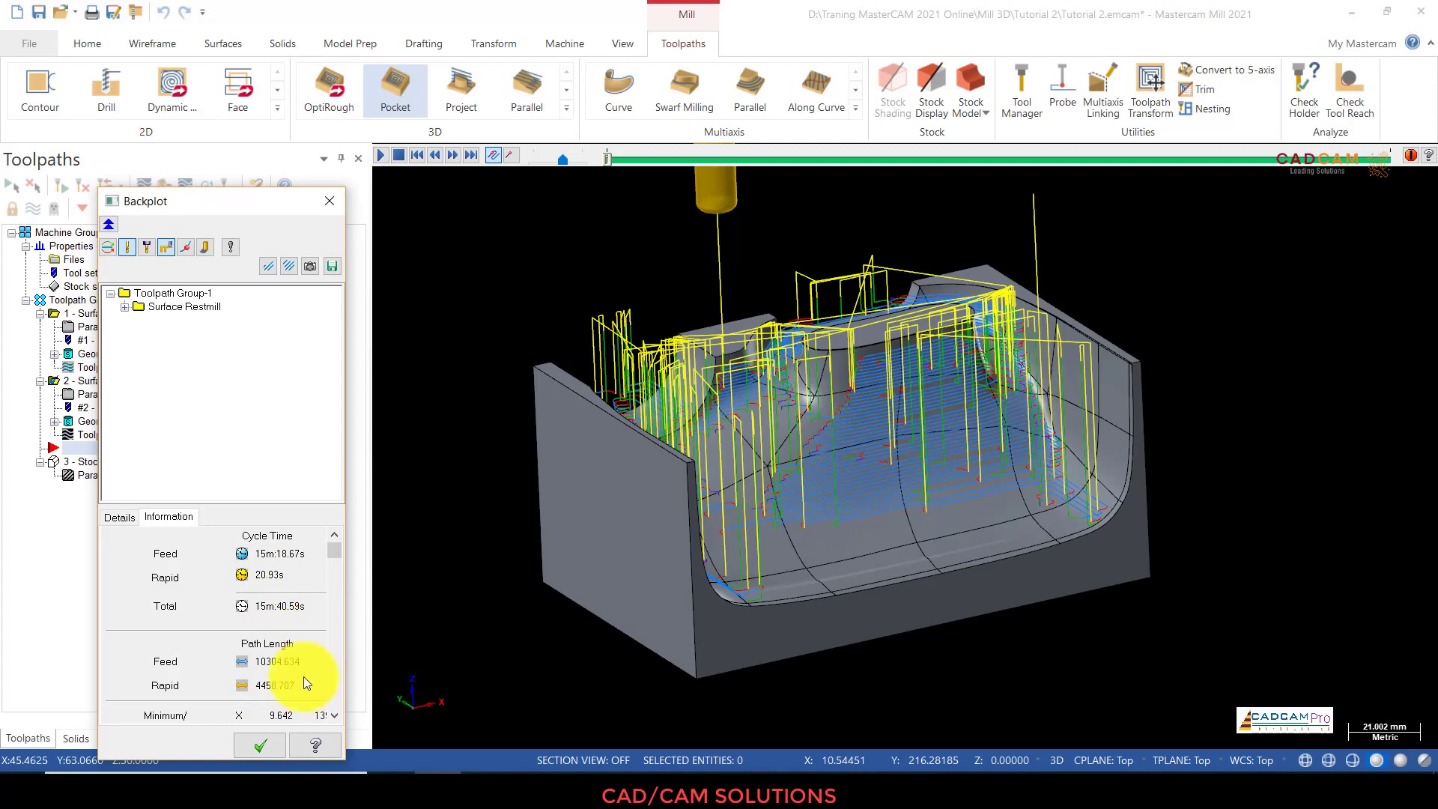
Step: Close the backplot and compare the surface rough pocket toolpath with the surface restmill toolpath on the part
{"action": "left_click", "coordinate": [260, 746]}
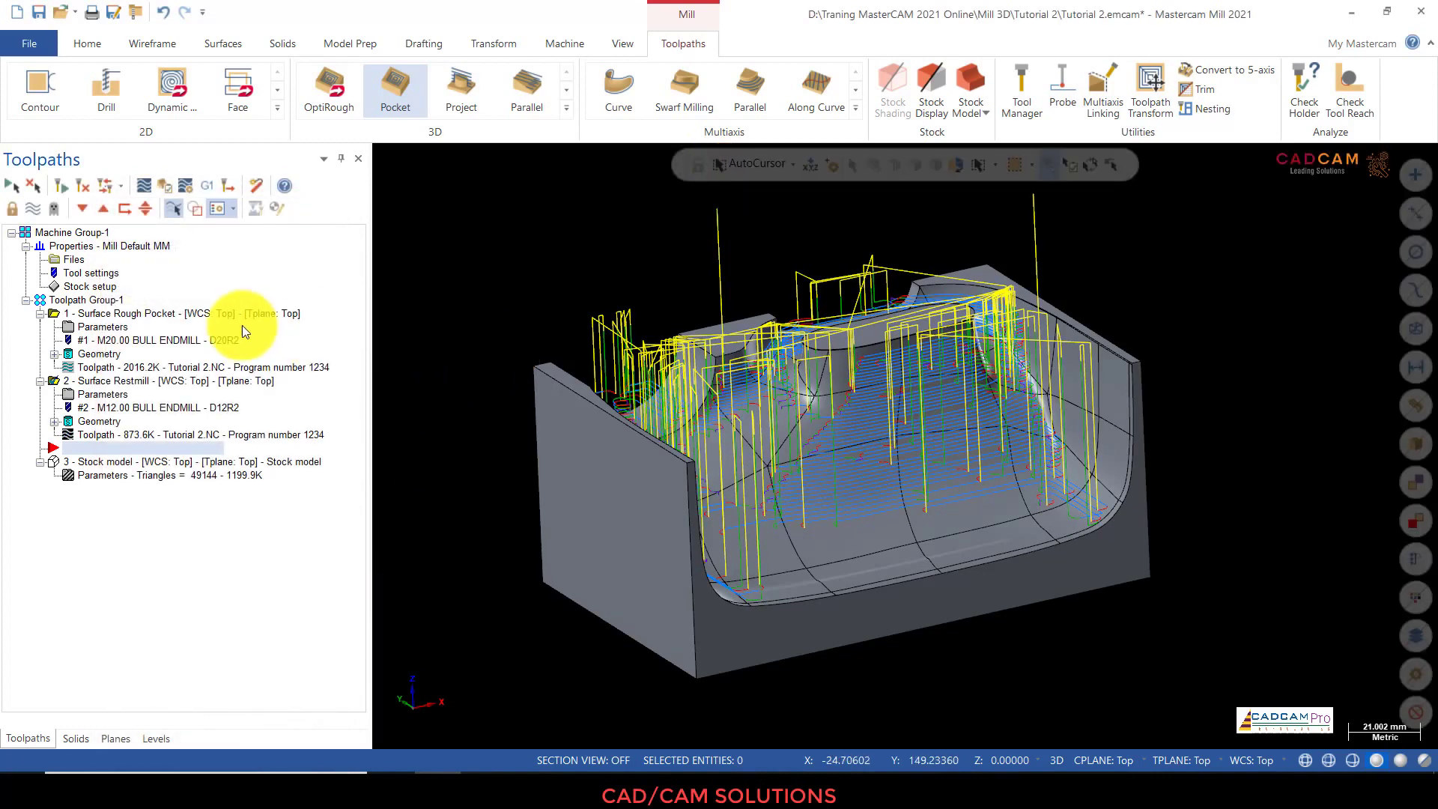
{"action": "left_click", "coordinate": [136, 310]}
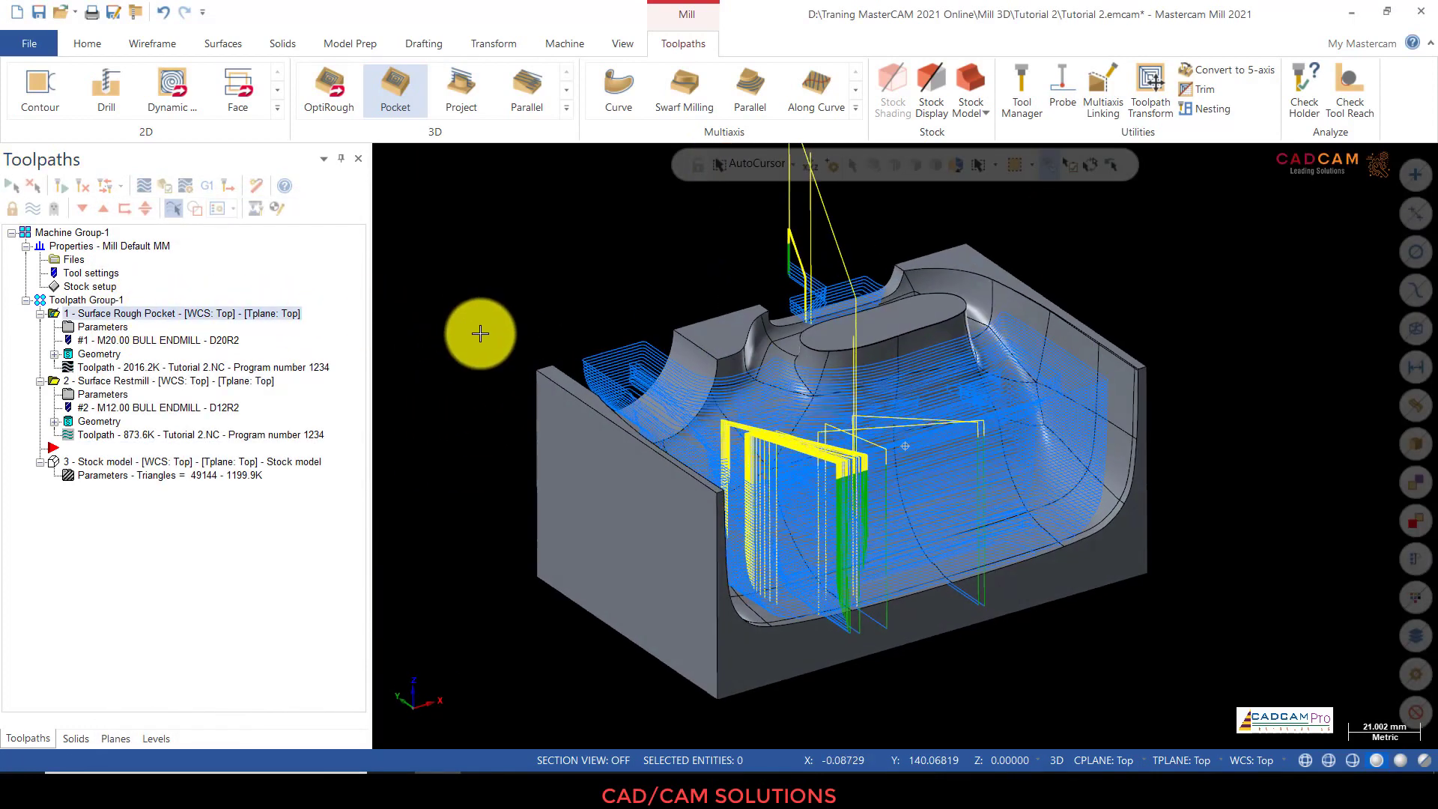
{"action": "left_click", "coordinate": [120, 381]}
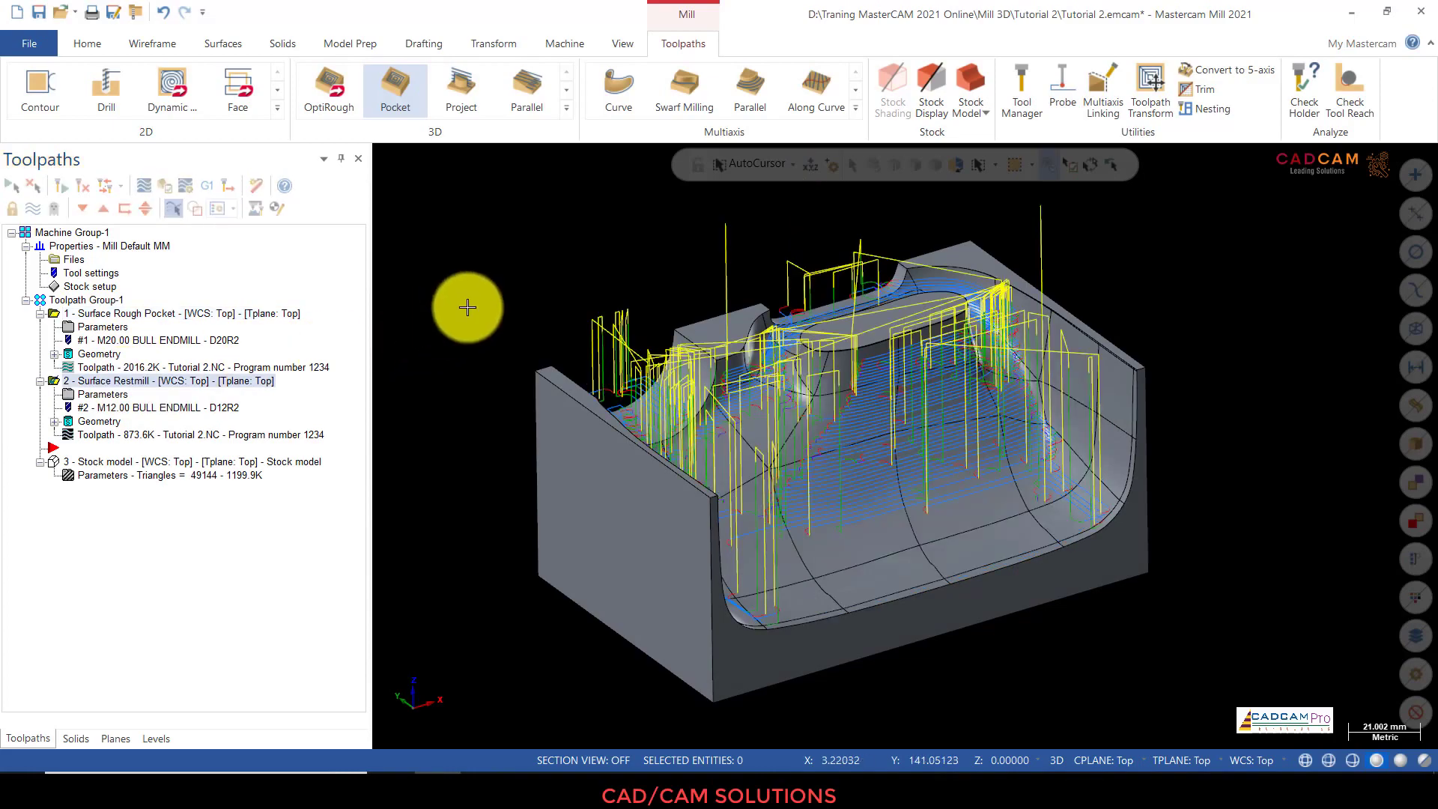
{"action": "middle_click_drag", "start_coordinate": [502, 351], "coordinate": [749, 344]}
Step: Backplot the surface restmill toolpath and examine its passes up close around the raised oval boss
{"action": "left_click", "coordinate": [144, 185]}
{"action": "middle_click_drag", "start_coordinate": [771, 529], "coordinate": [853, 265]}
{"action": "scroll", "coordinate": [853, 264], "scroll_direction": "up", "scroll_amount": 8}
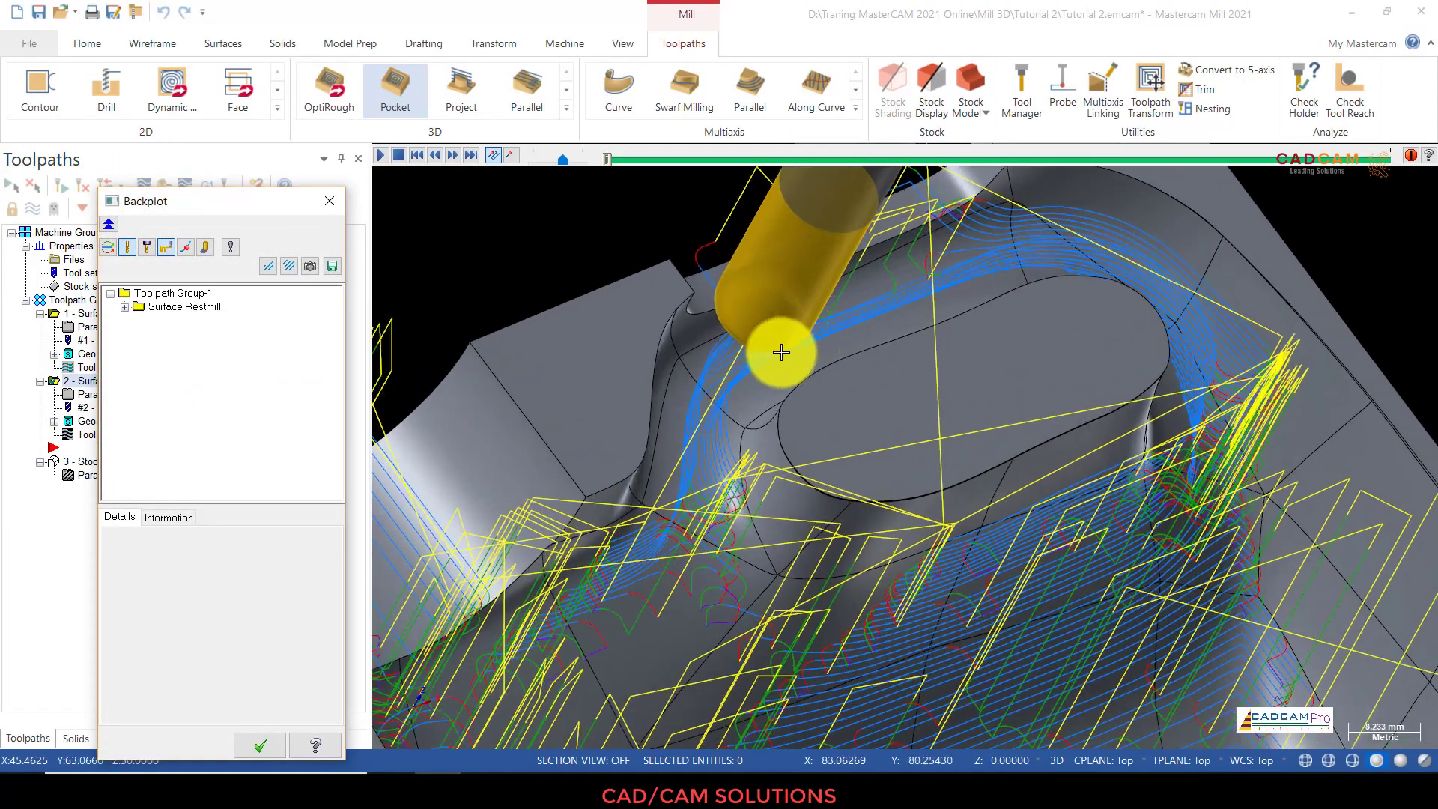
{"action": "scroll", "coordinate": [732, 369], "scroll_direction": "up", "scroll_amount": 3}
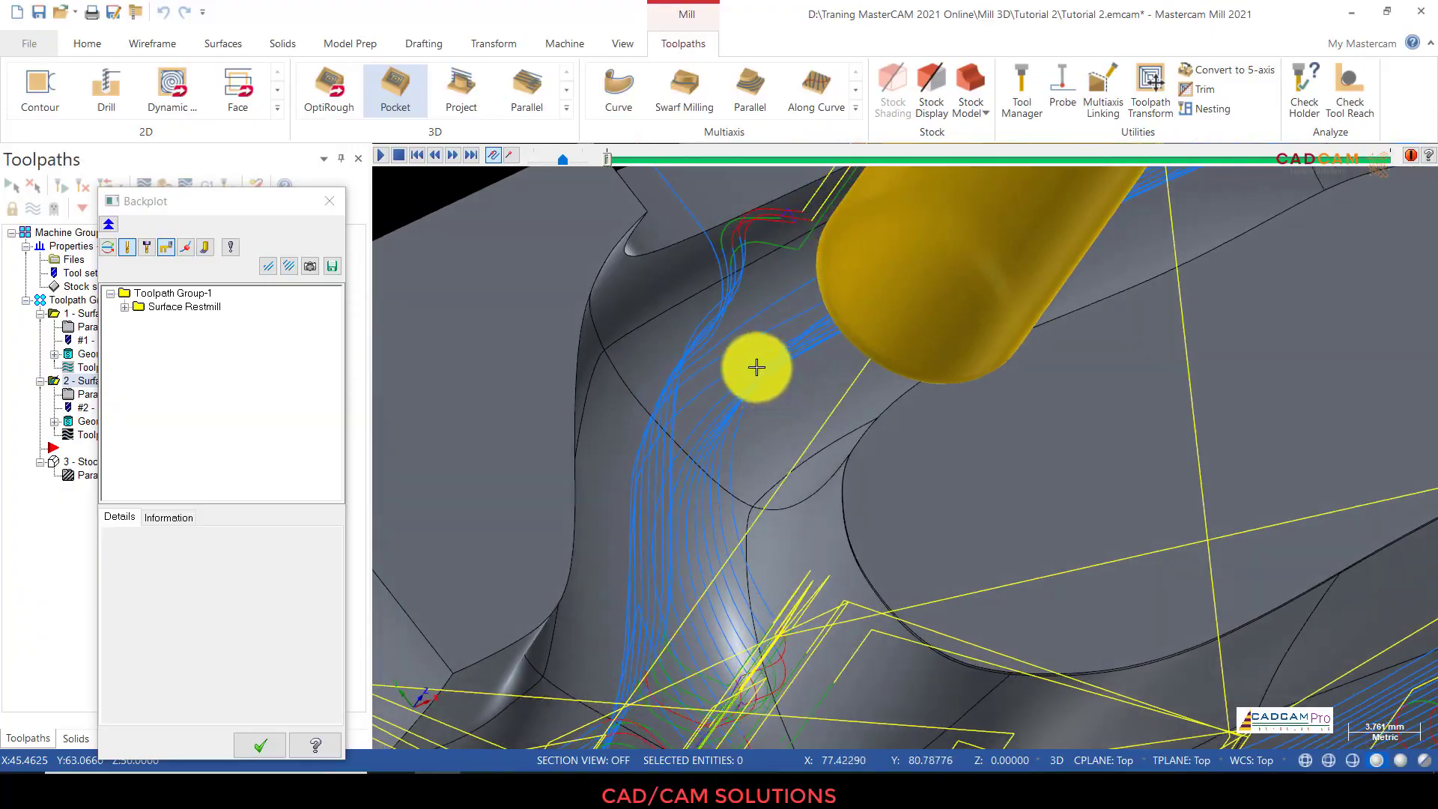
{"action": "left_click", "coordinate": [751, 398]}
{"action": "scroll", "coordinate": [761, 435], "scroll_direction": "down", "scroll_amount": 3}
{"action": "middle_click_drag", "start_coordinate": [762, 435], "coordinate": [488, 505]}
{"action": "left_click", "coordinate": [263, 746]}
{"action": "middle_click_drag", "start_coordinate": [642, 398], "coordinate": [718, 459]}
{"action": "scroll", "coordinate": [775, 459], "scroll_direction": "down", "scroll_amount": 2}
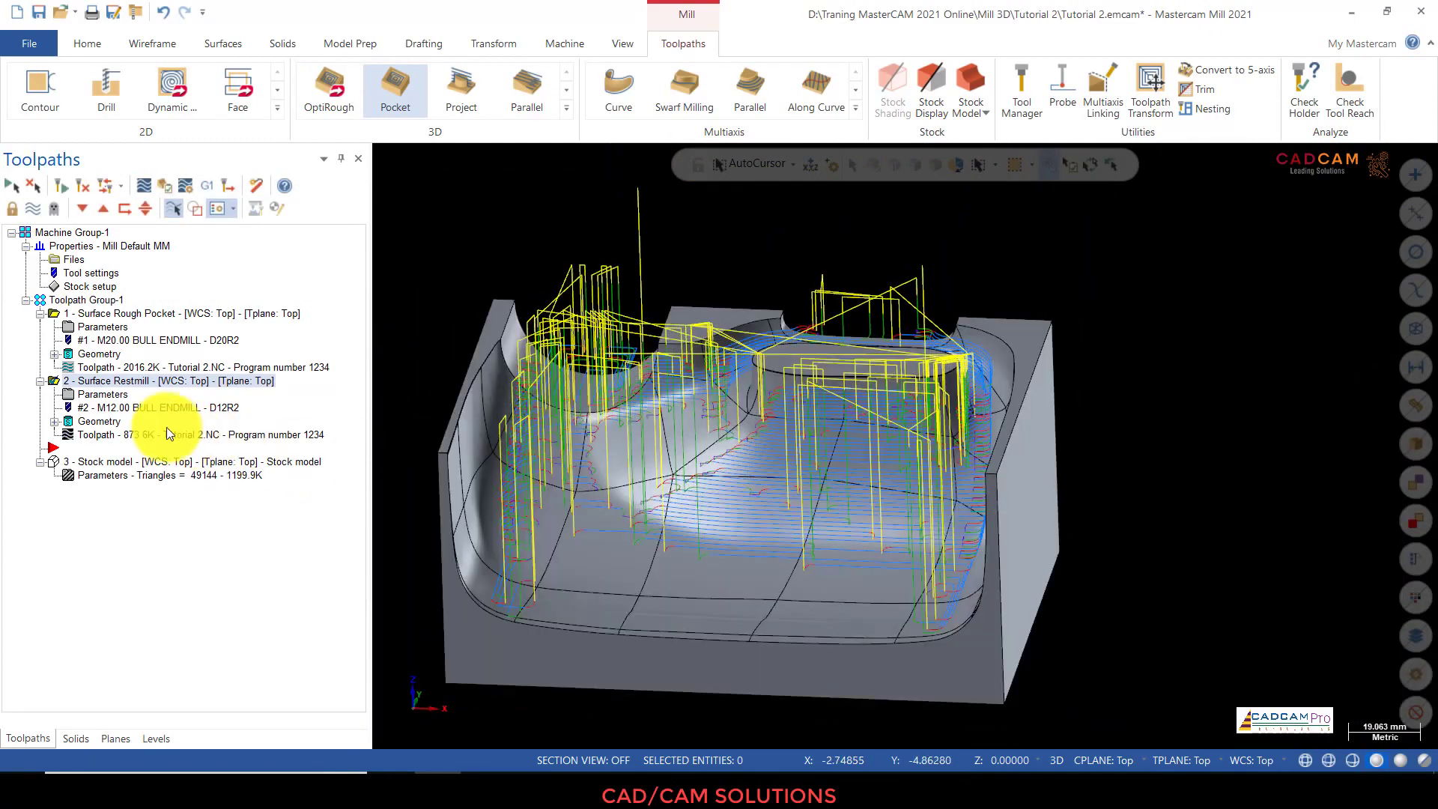
Step: Review the restmill parameters and surface parameters of the surface restmill operation, and leave without applying changes
{"action": "left_click", "coordinate": [106, 400]}
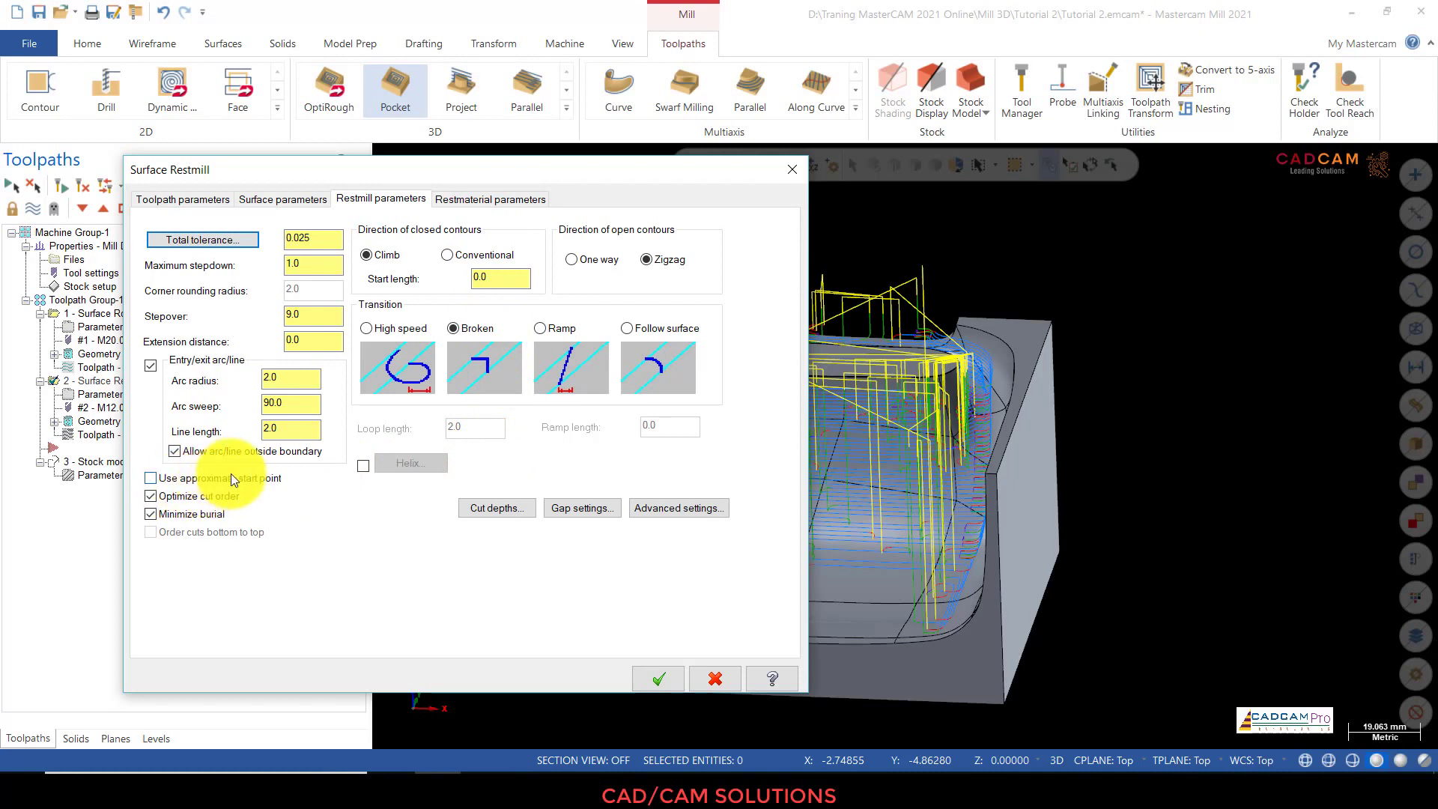
{"action": "left_click", "coordinate": [307, 197]}
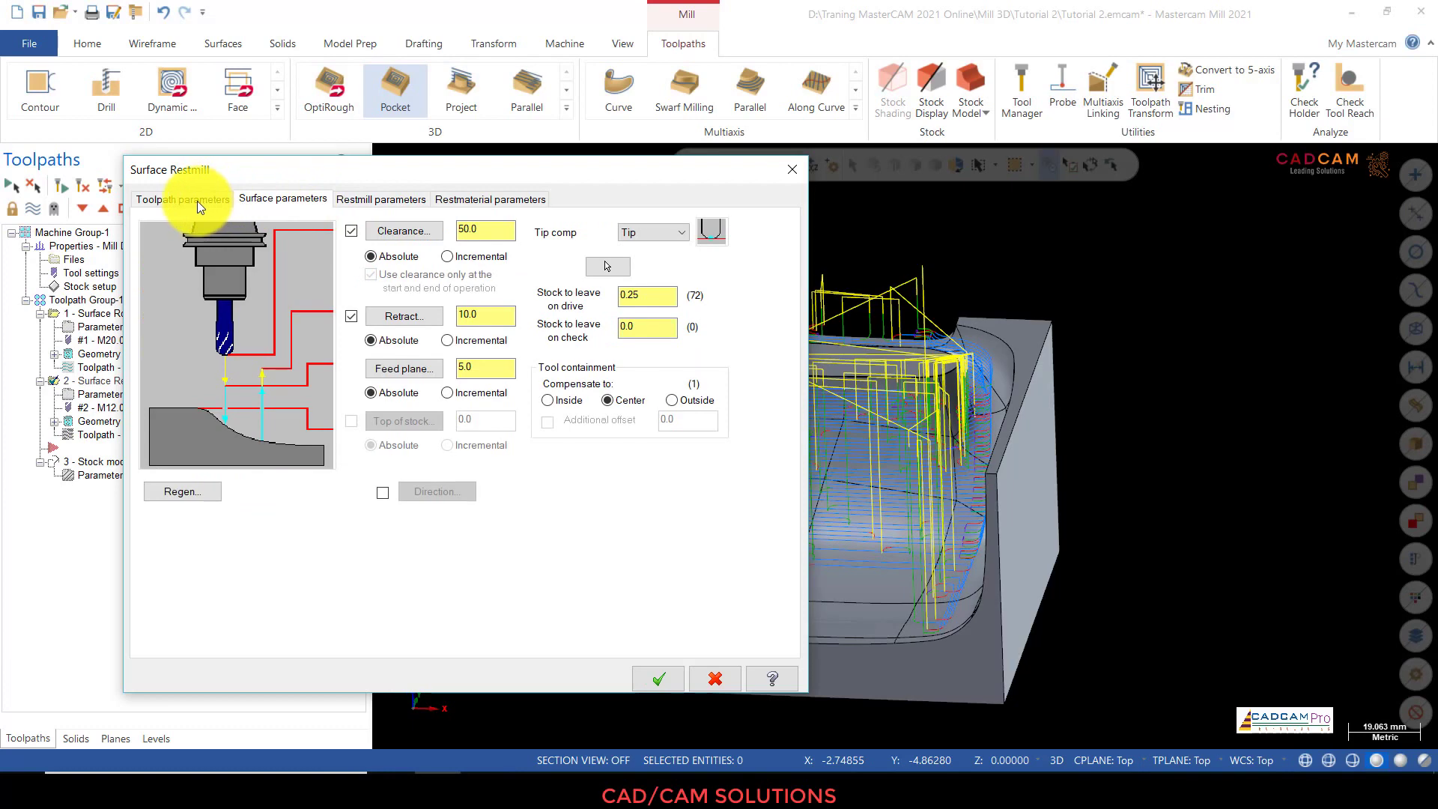
{"action": "left_click", "coordinate": [722, 675]}
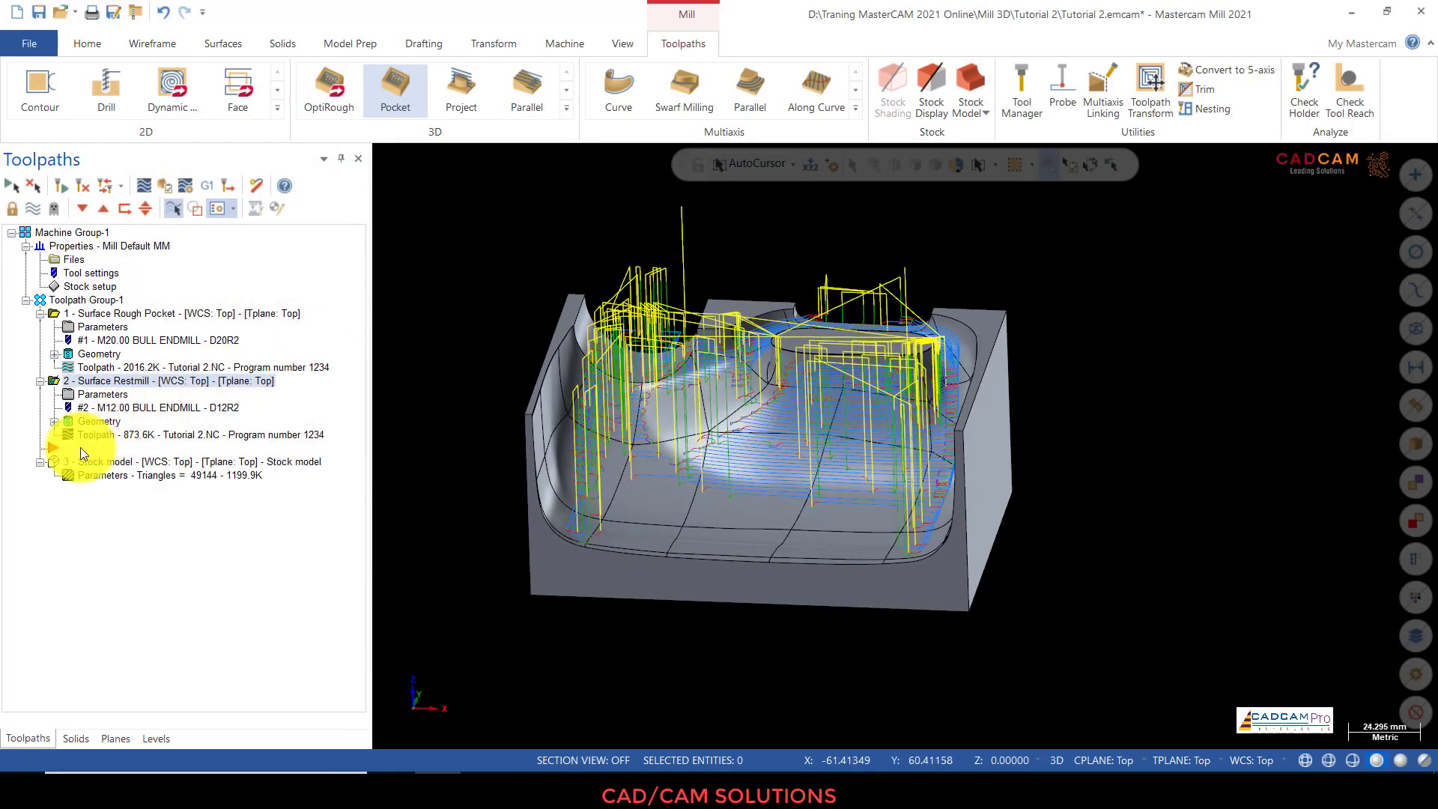
Step: Set the stock model to compute from all operations in Toolpath Group-1 and regenerate it
{"action": "left_click", "coordinate": [82, 464]}
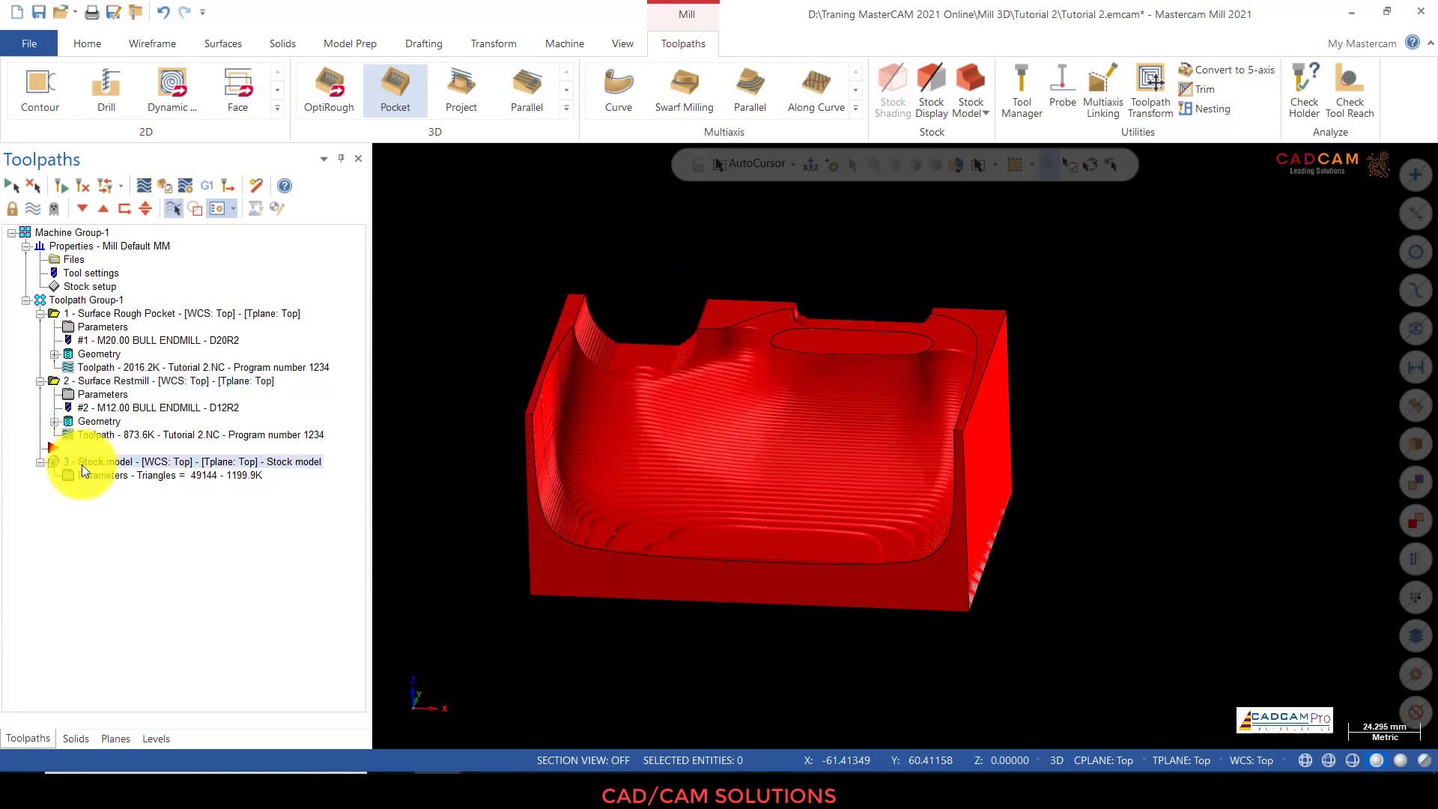
{"action": "left_click", "coordinate": [97, 475]}
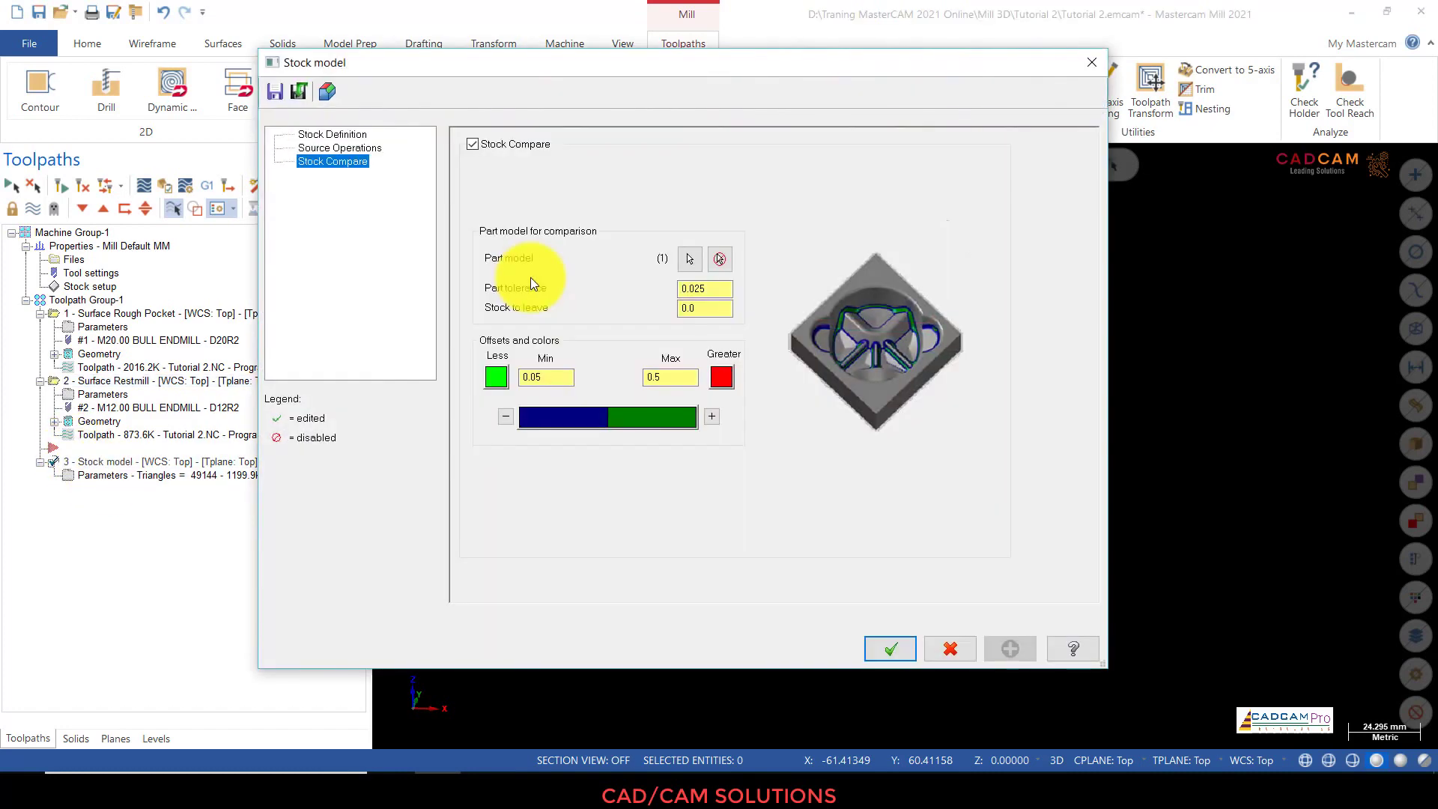
{"action": "left_click", "coordinate": [334, 145]}
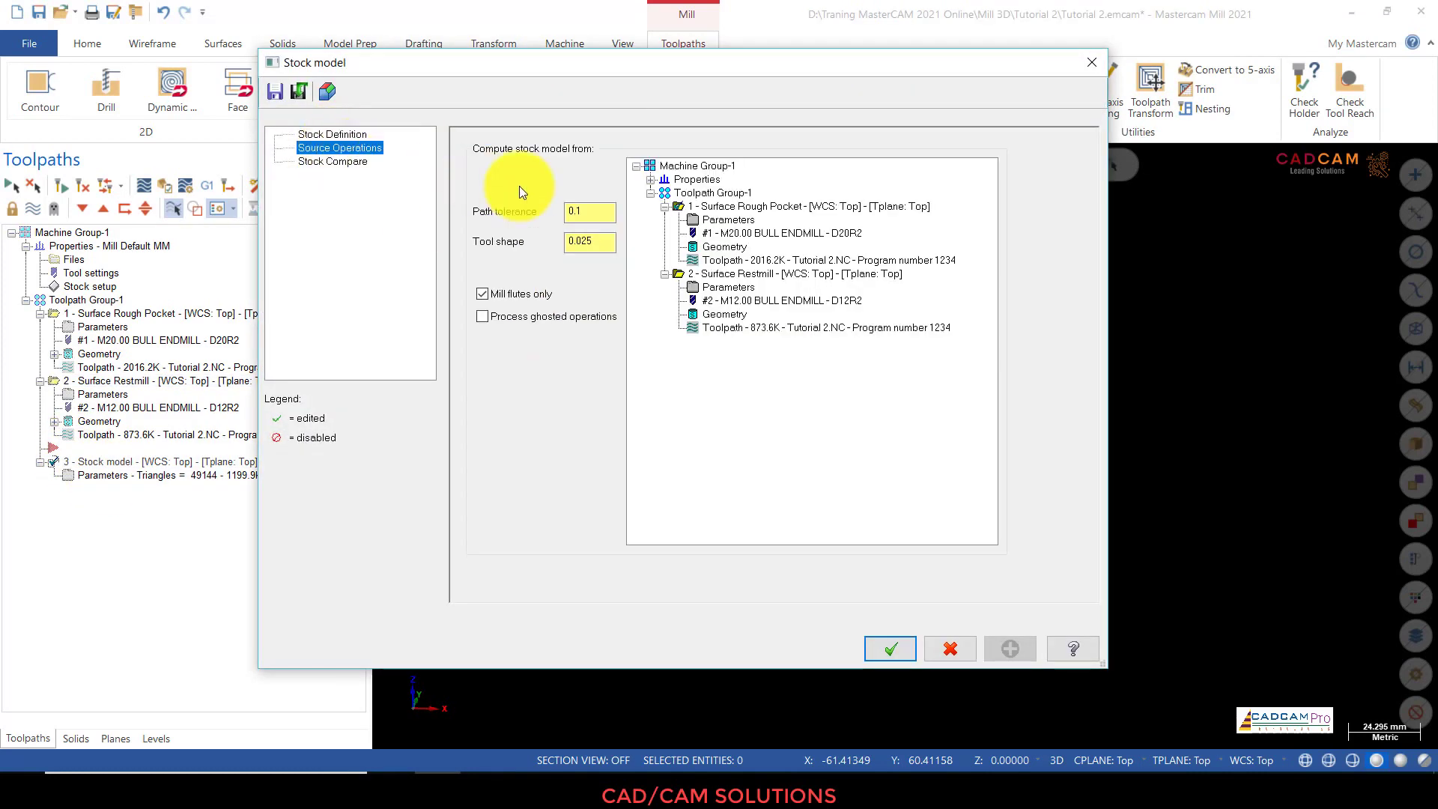
{"action": "left_click", "coordinate": [719, 193]}
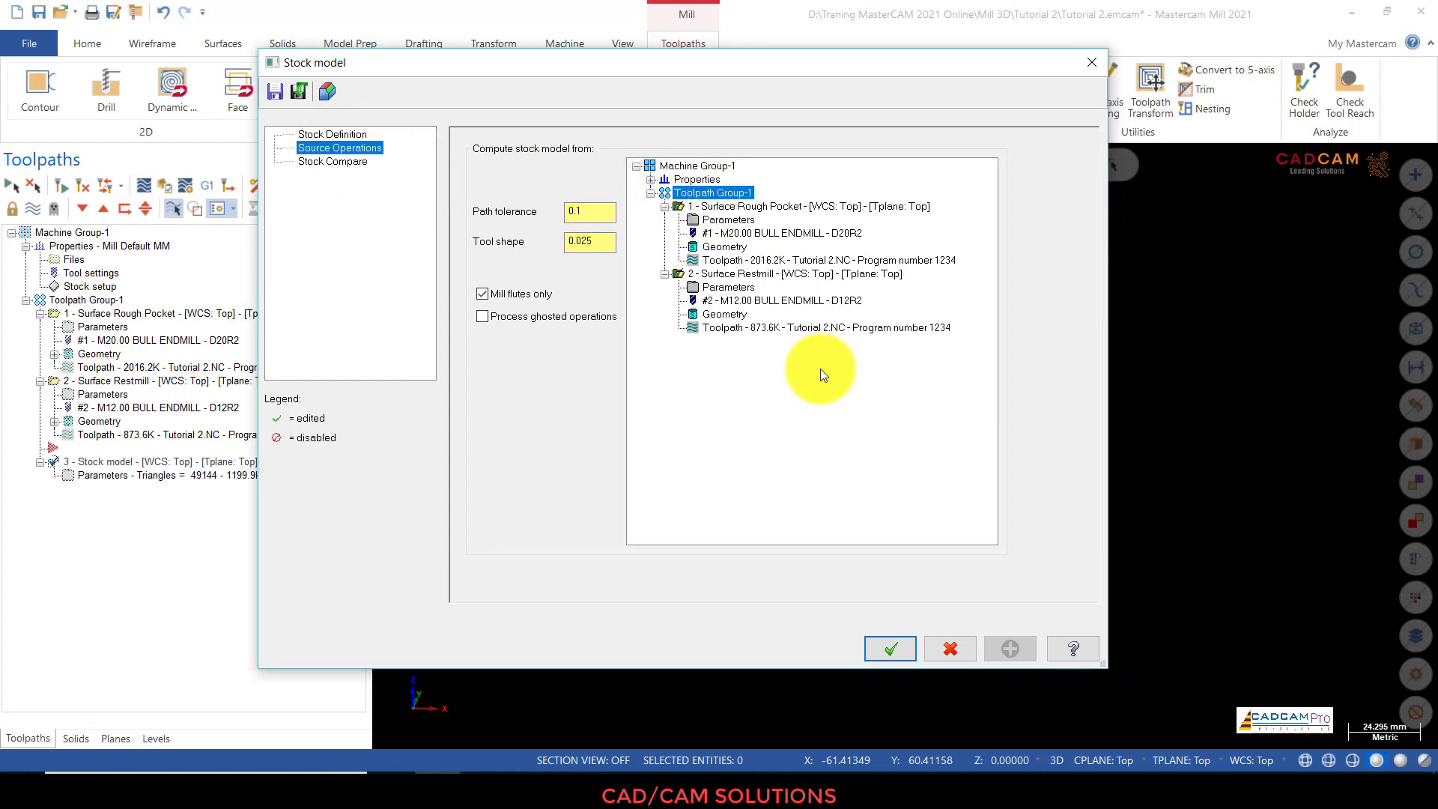
{"action": "left_click", "coordinate": [905, 653]}
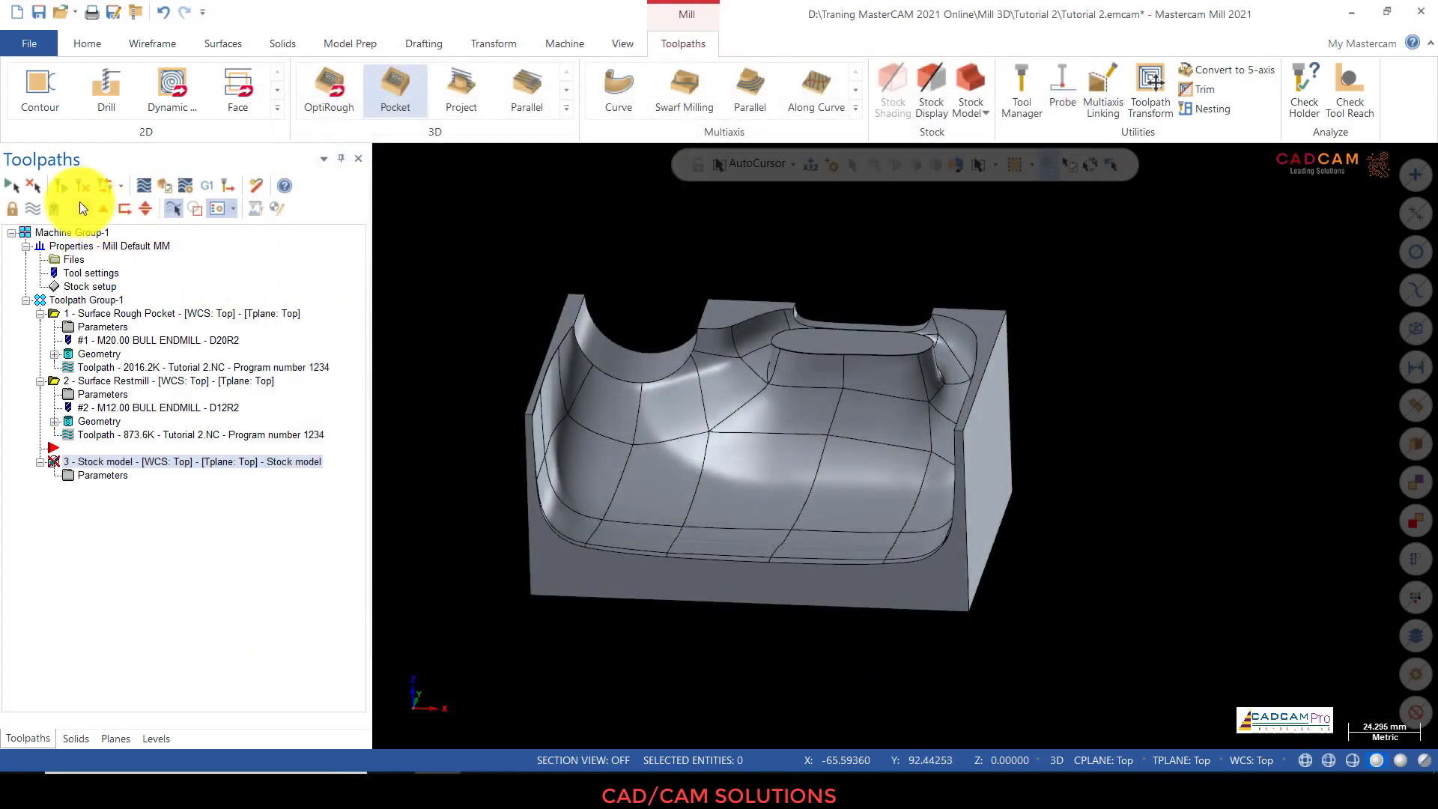
{"action": "left_click", "coordinate": [67, 190]}
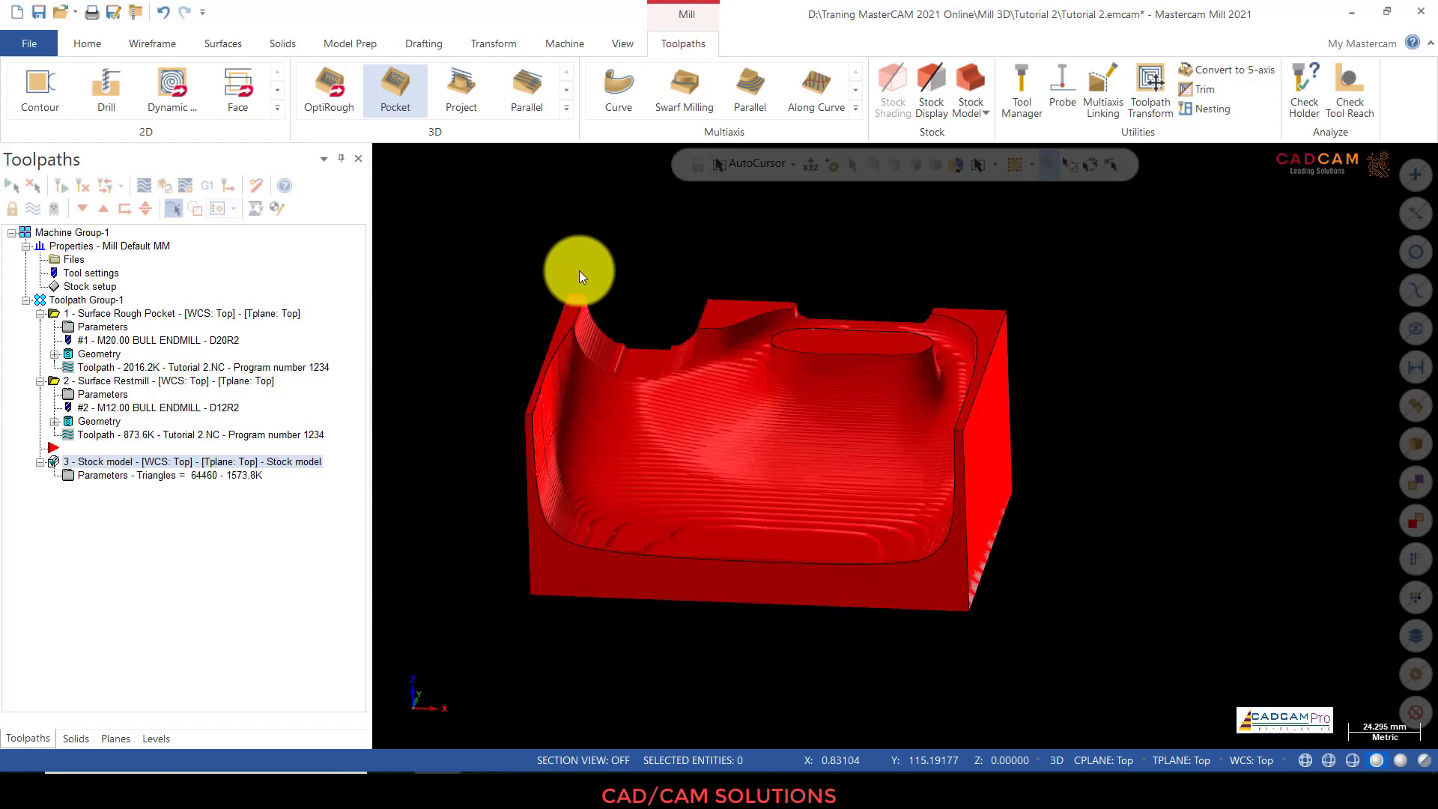
Step: Inspect the material left on the regenerated stock model and turn off its display
{"action": "middle_click_drag", "start_coordinate": [690, 272], "coordinate": [773, 282]}
{"action": "scroll", "coordinate": [1119, 387], "scroll_direction": "up", "scroll_amount": 3}
{"action": "middle_click_drag", "start_coordinate": [1104, 427], "coordinate": [973, 393]}
{"action": "scroll", "coordinate": [1188, 370], "scroll_direction": "down", "scroll_amount": 4}
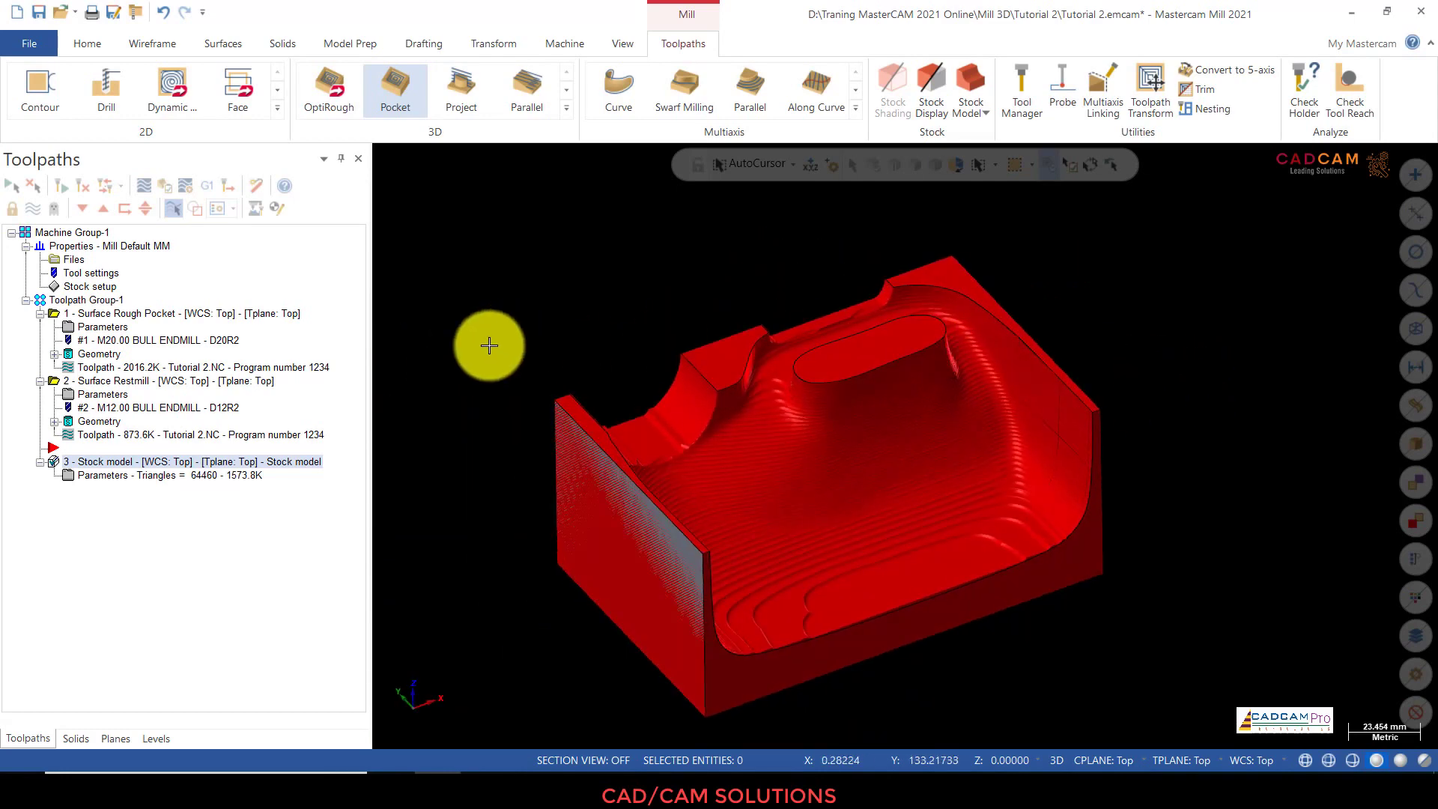
{"action": "right_click", "coordinate": [101, 446]}
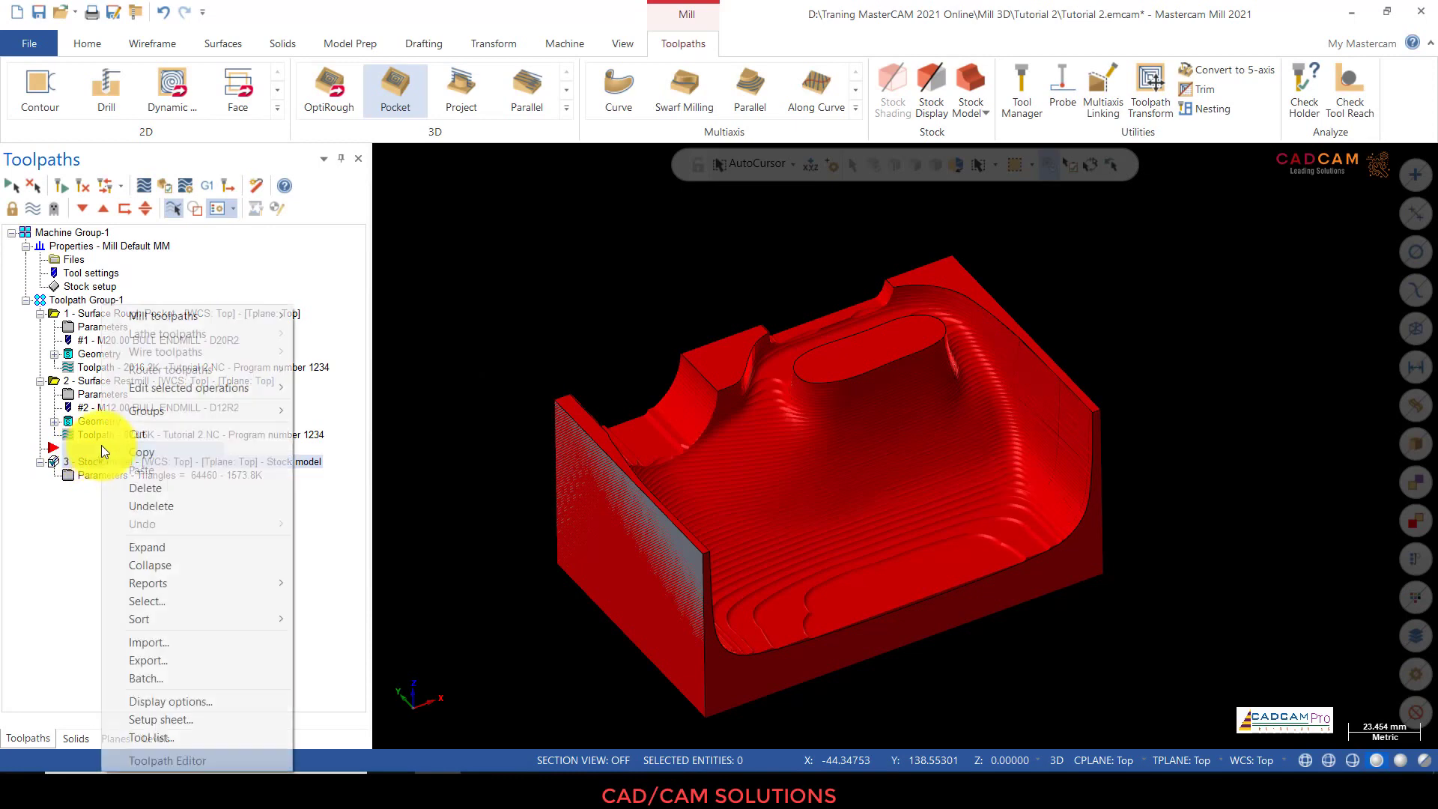
{"action": "left_click", "coordinate": [310, 408]}
{"action": "left_click", "coordinate": [28, 210]}
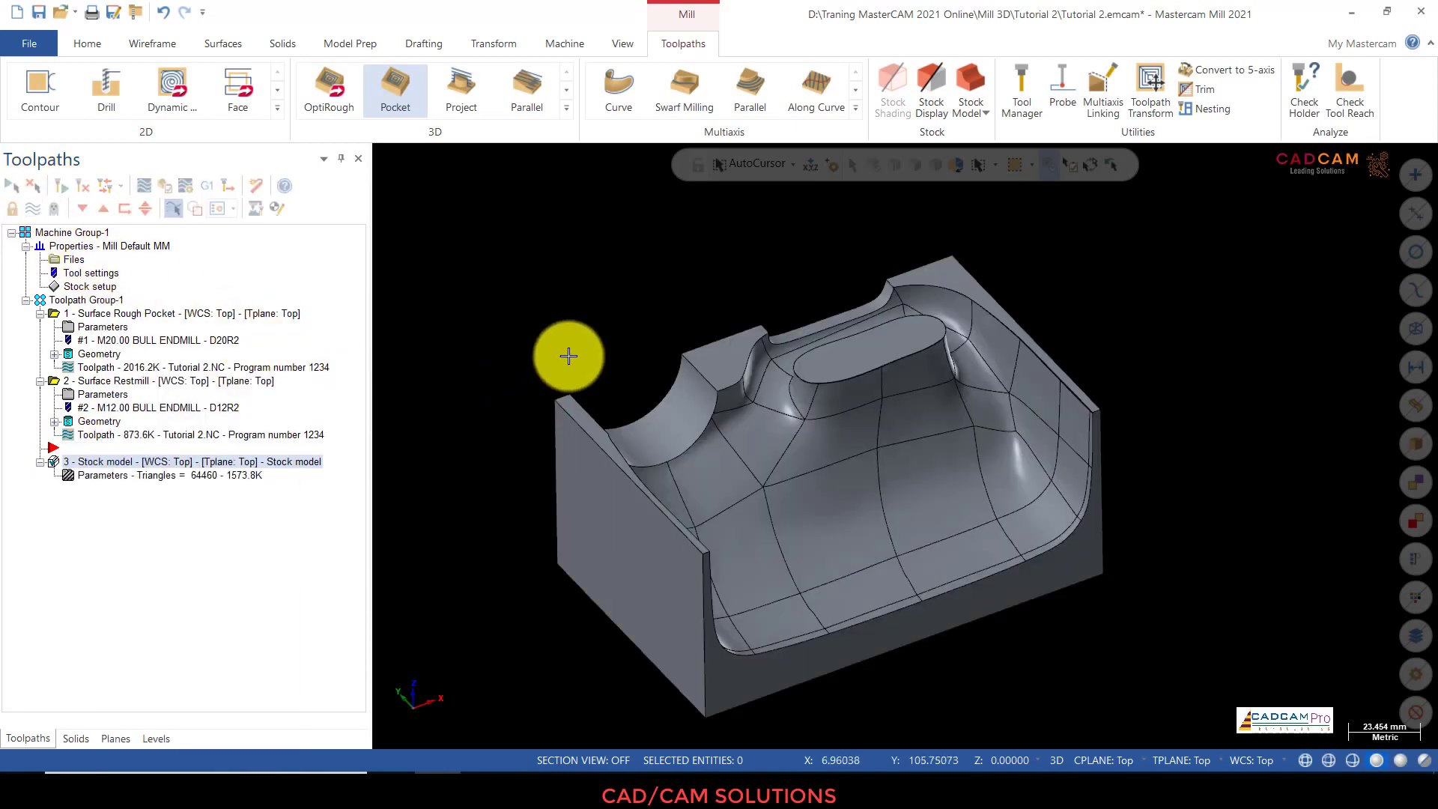
Step: Insert a surface high speed Equal Scallop toolpath between the surface restmill and stock model operations
{"action": "right_click", "coordinate": [102, 446]}
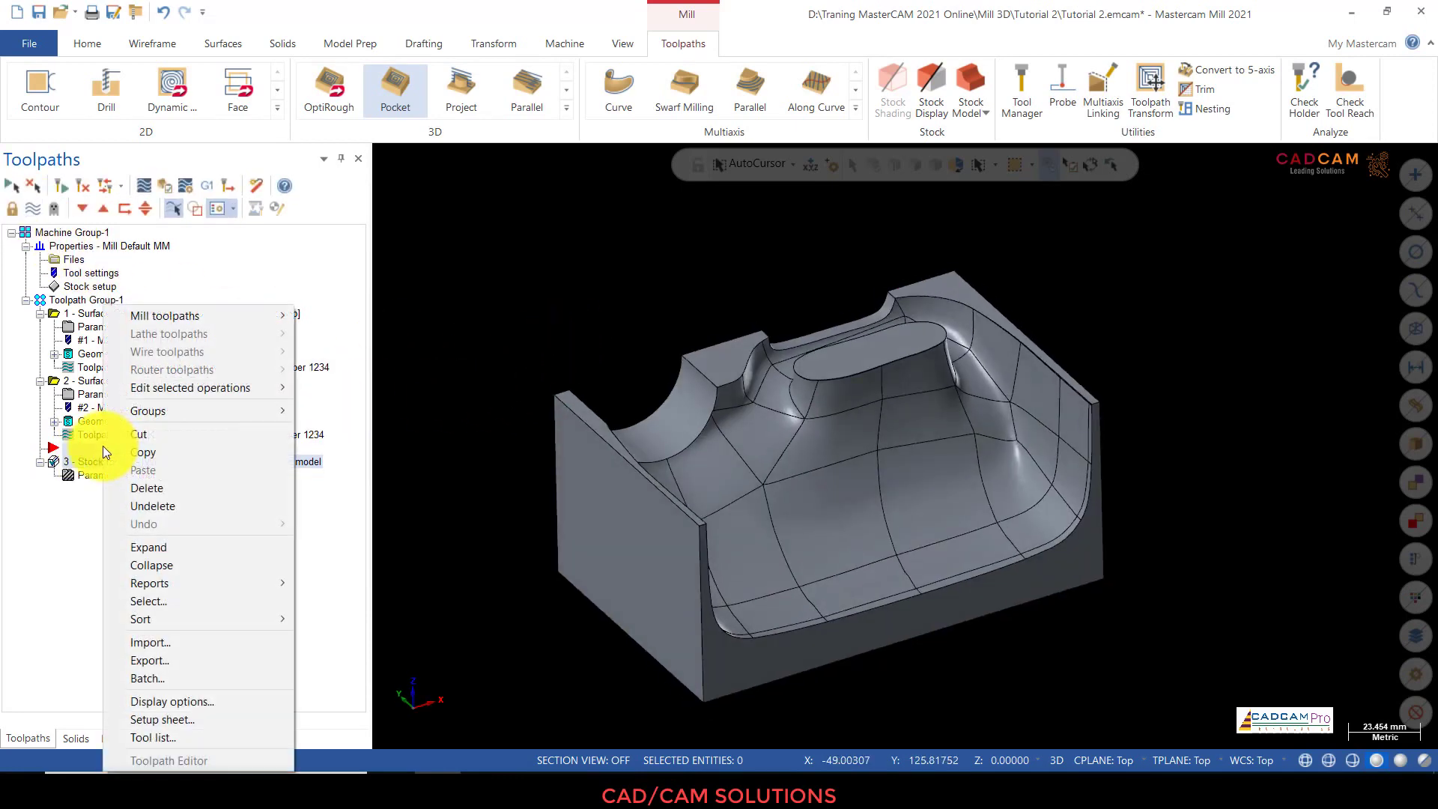
{"action": "mouse_move", "coordinate": [210, 316]}
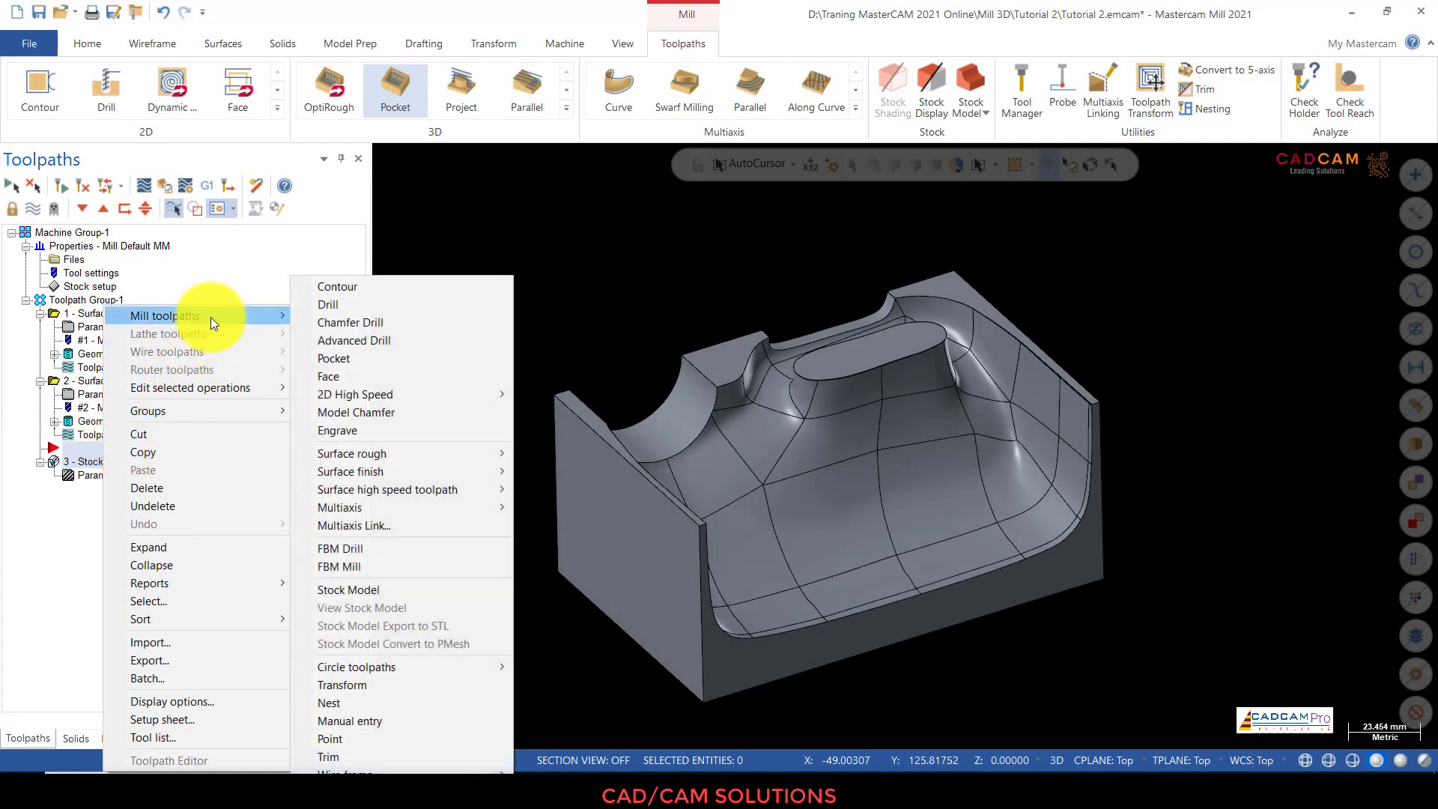
{"action": "mouse_move", "coordinate": [443, 472]}
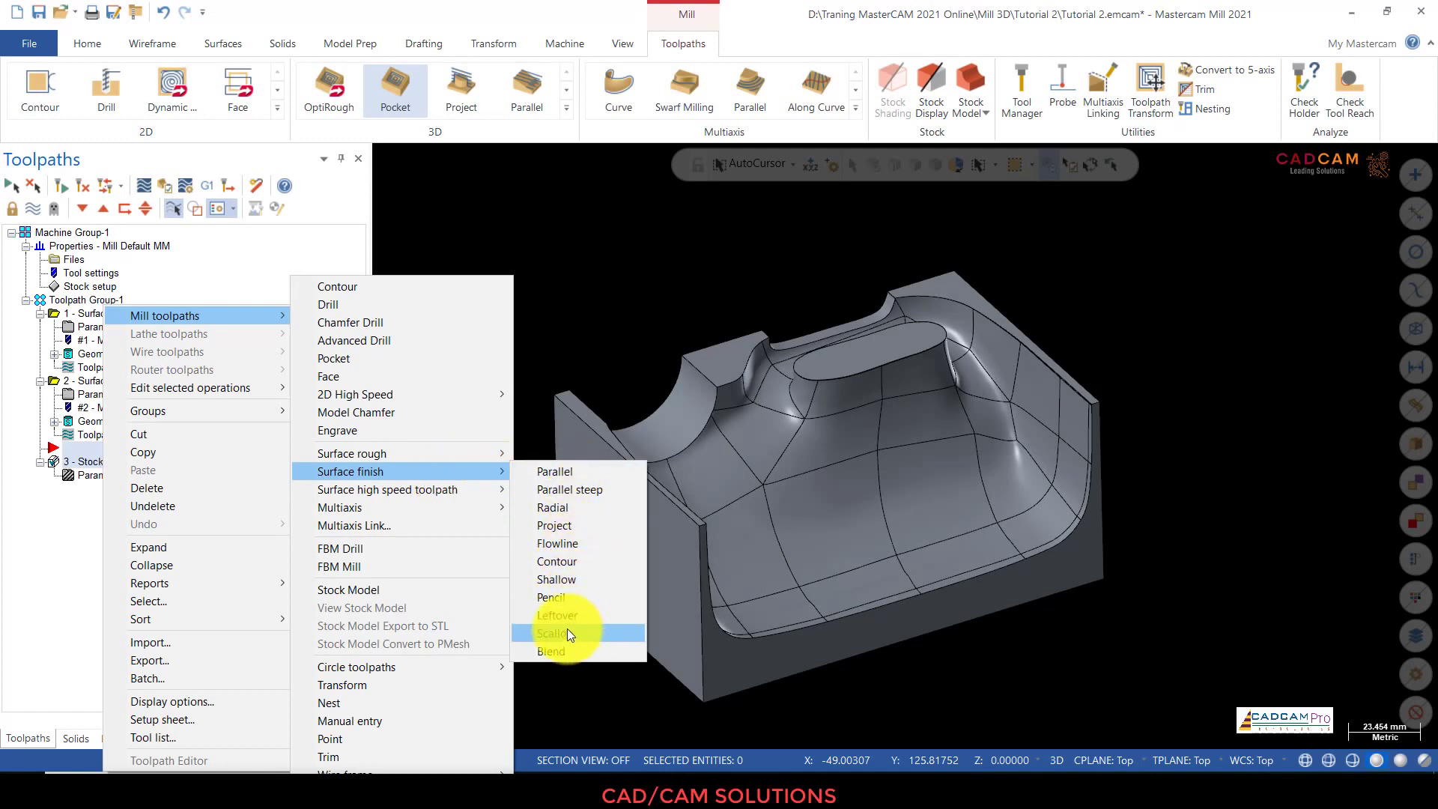
{"action": "mouse_move", "coordinate": [469, 492]}
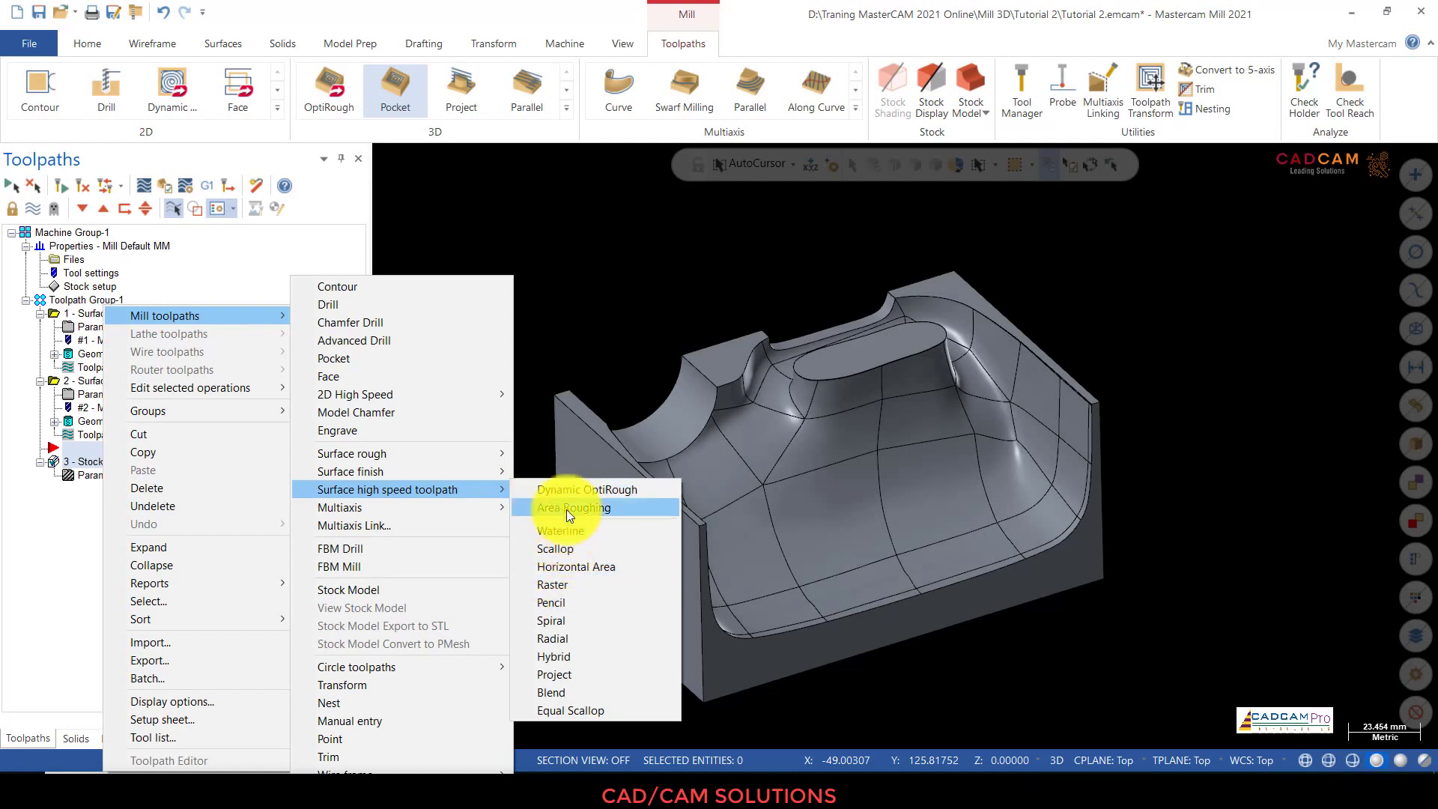
{"action": "left_click", "coordinate": [557, 711]}
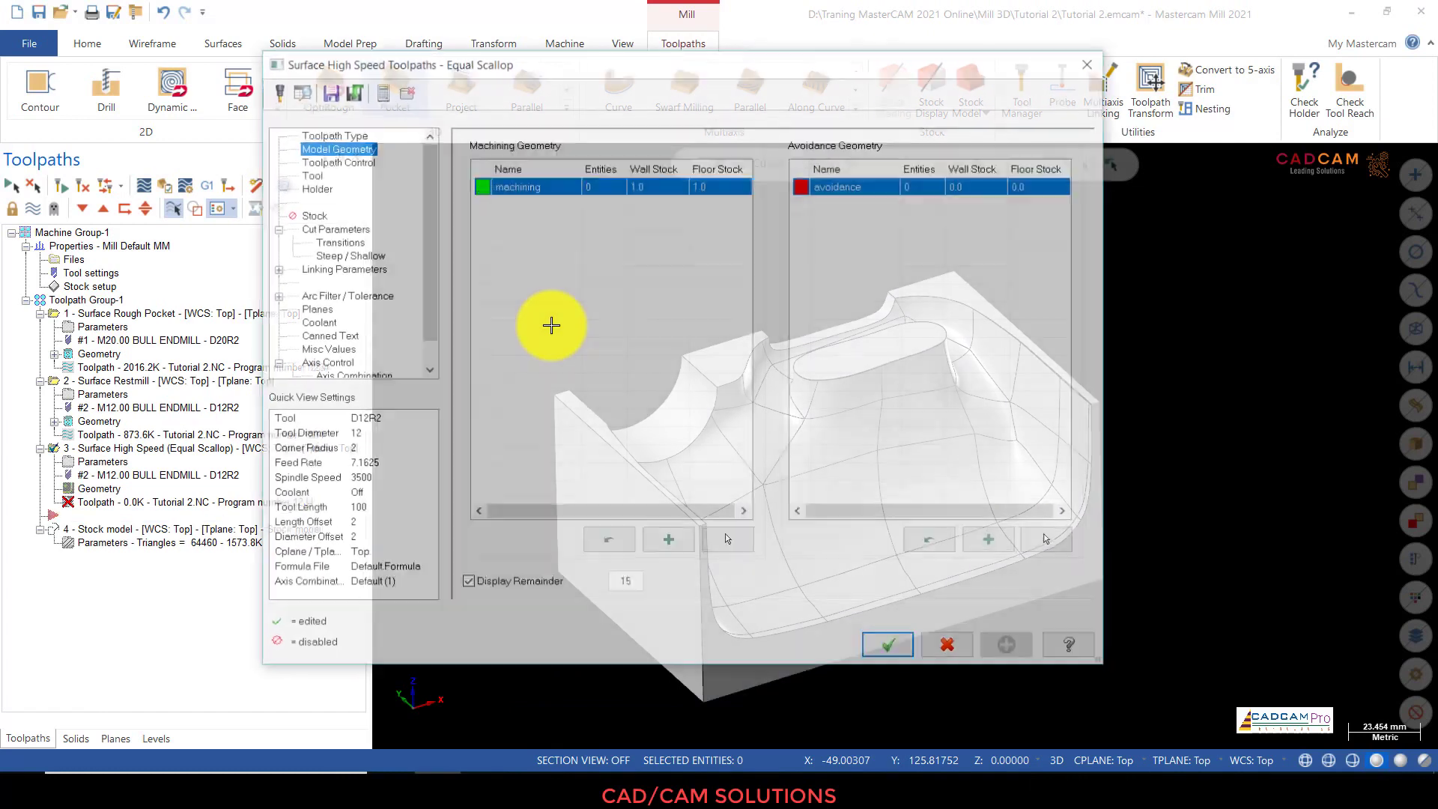
{"action": "left_click_drag", "start_coordinate": [562, 67], "coordinate": [417, 56]}
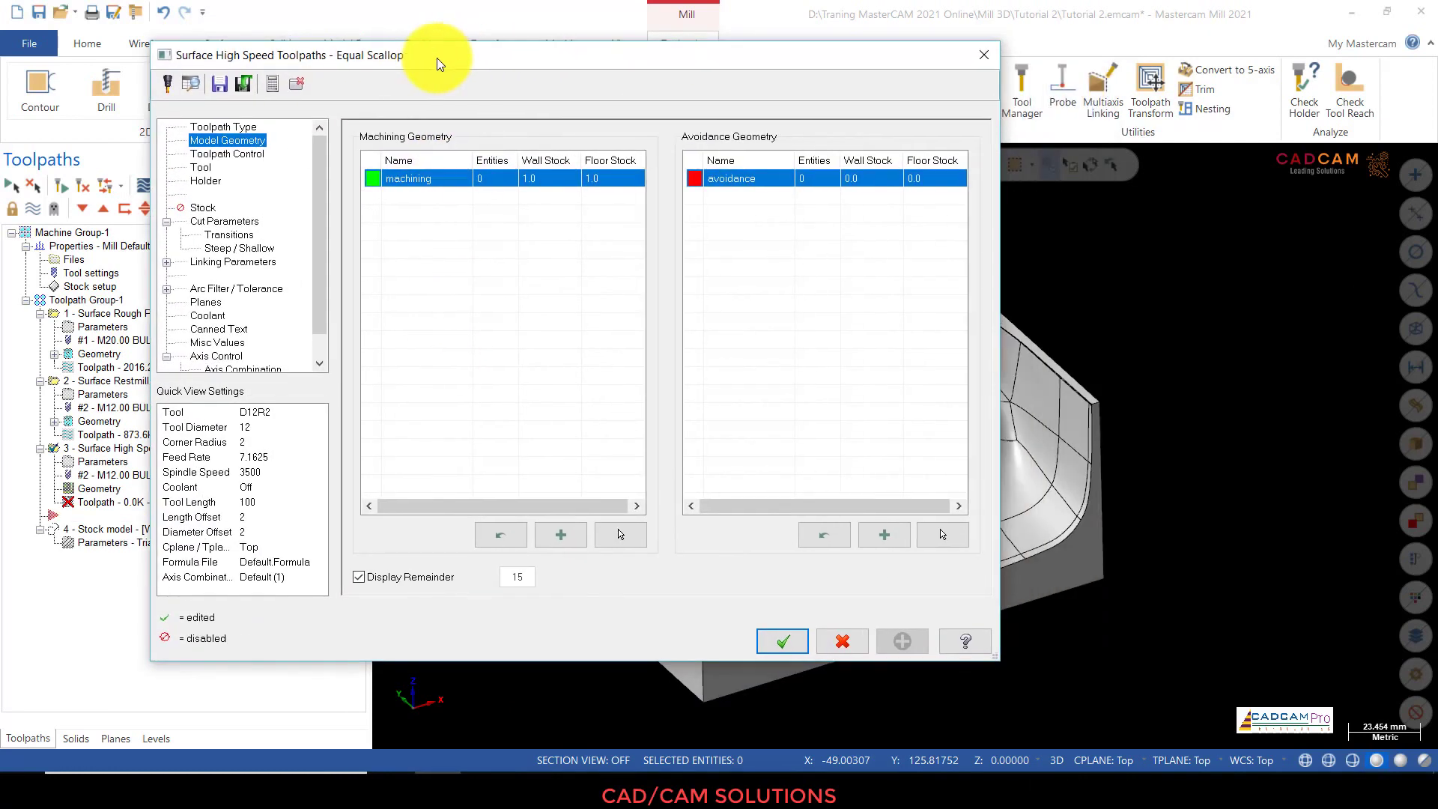
Step: Set the machining geometry's wall stock and floor stock to 0.1 and check the Equal Scallop toolpath type
{"action": "double_click", "coordinate": [521, 180]}
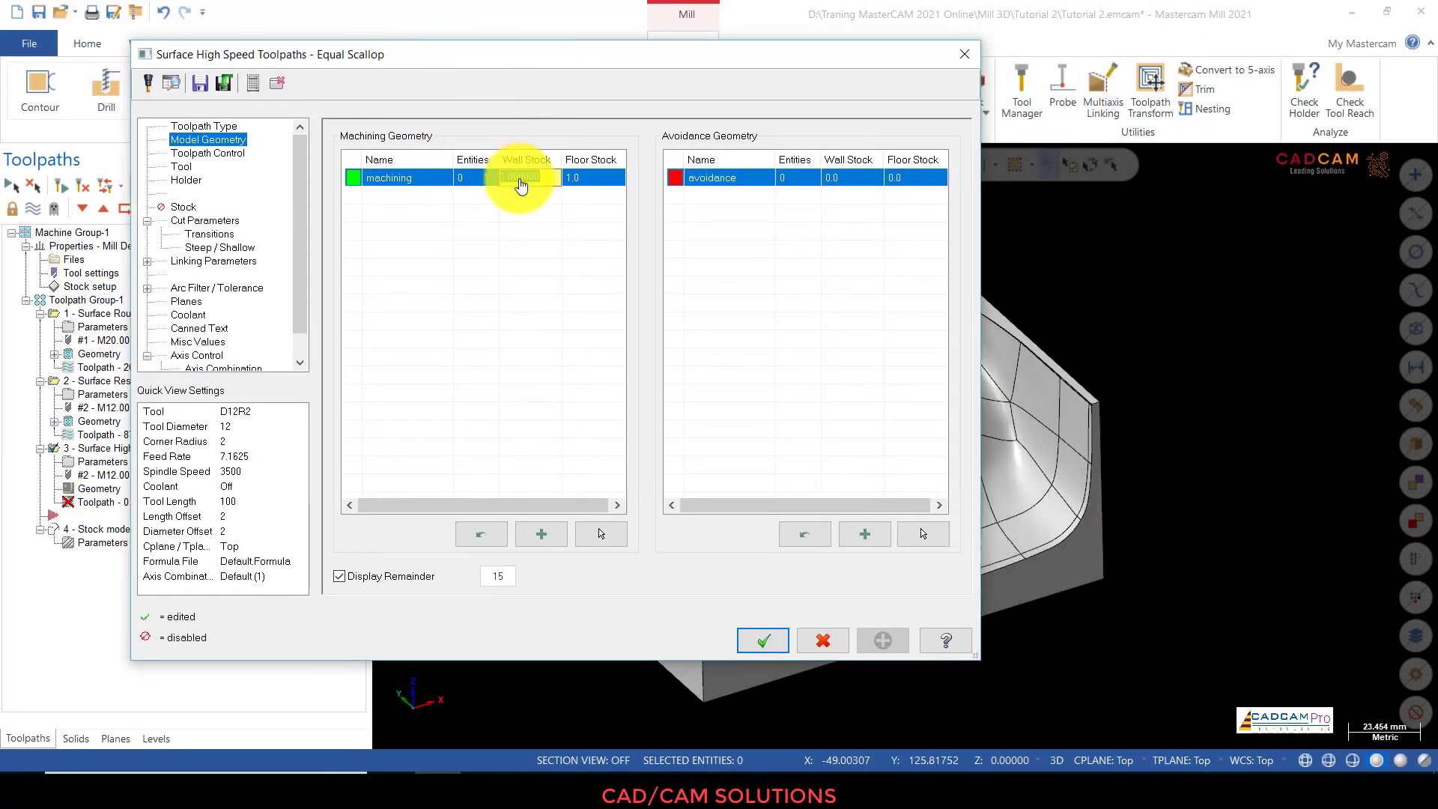
{"action": "type", "text": "0"}
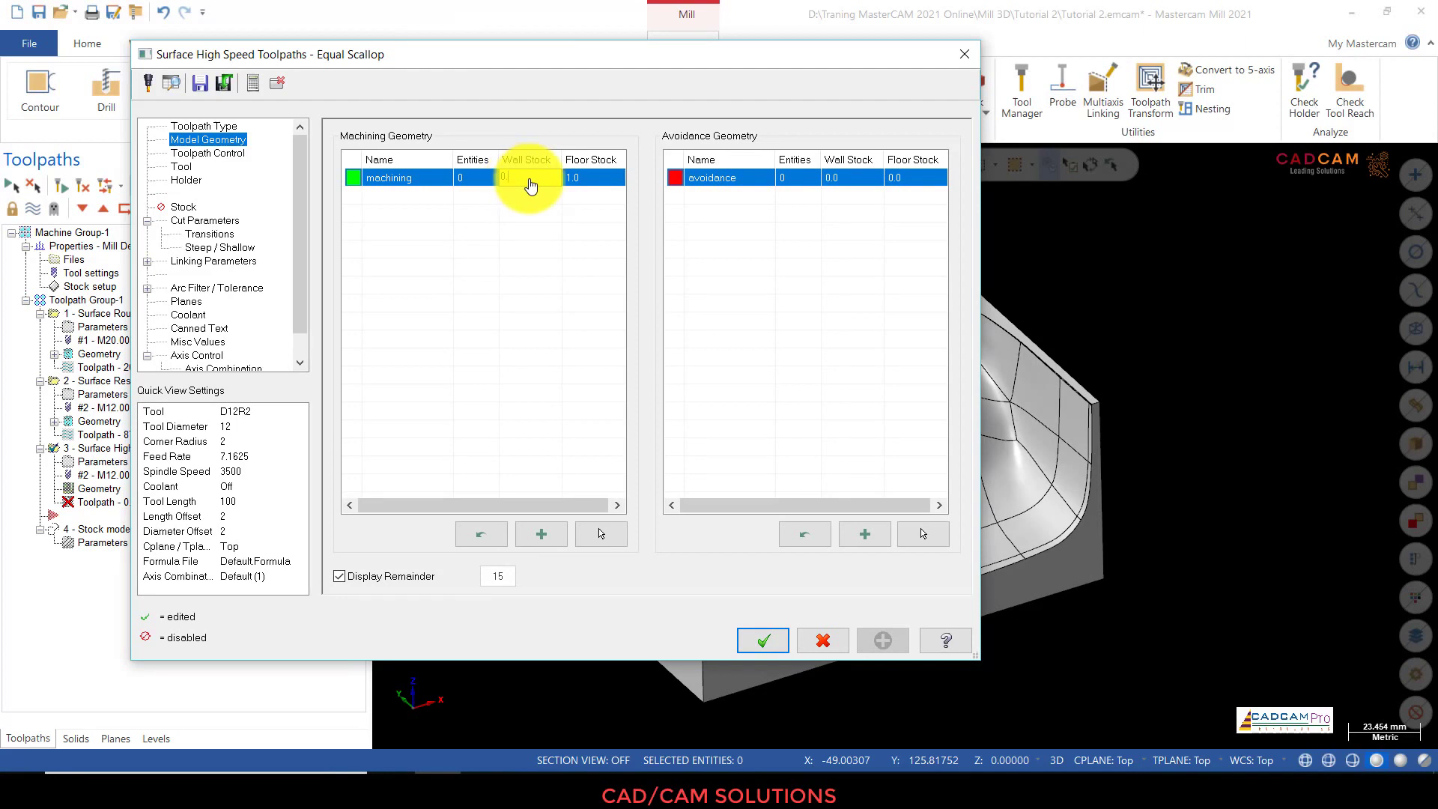
{"action": "type", "text": ".2"}
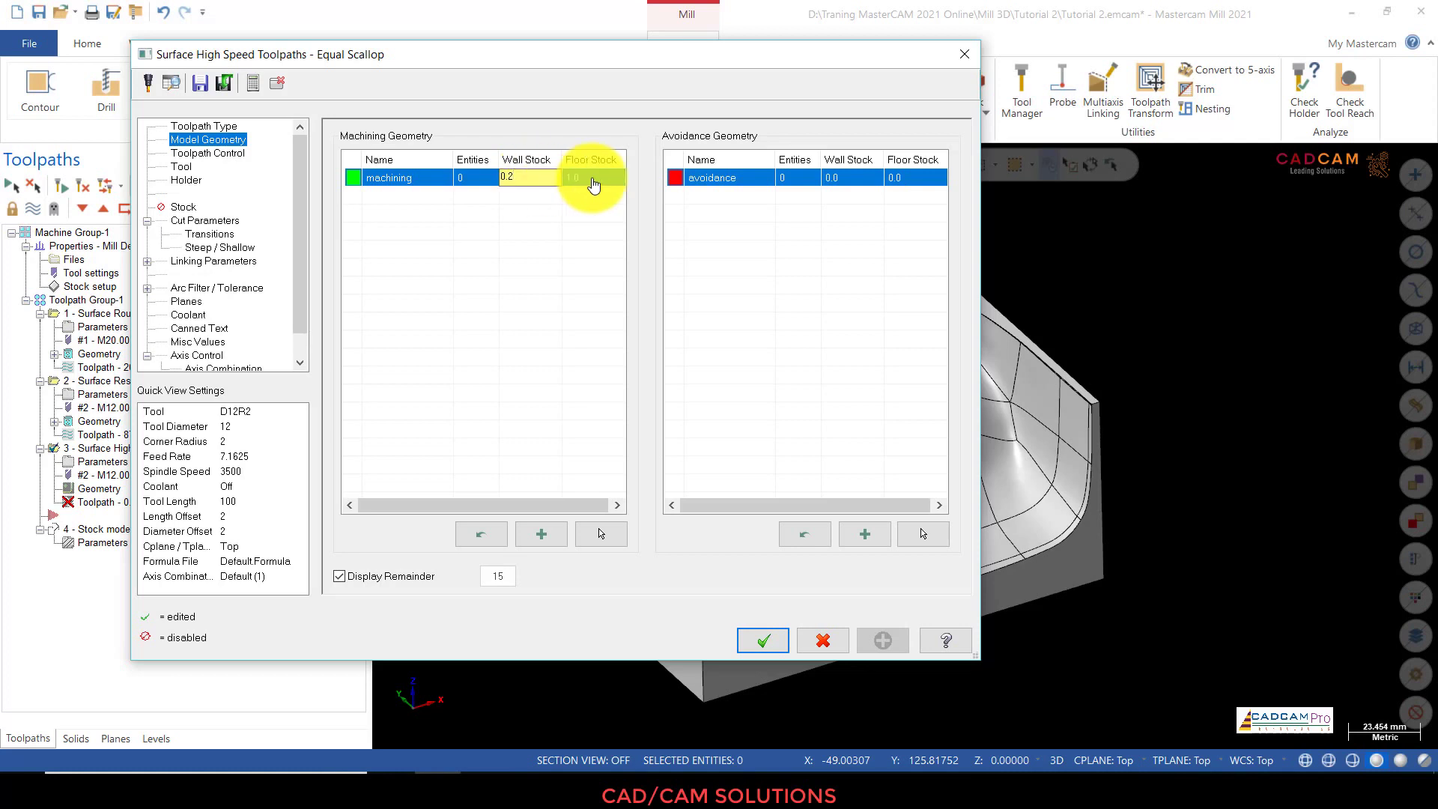
{"action": "key", "text": "BackSpace"}
{"action": "left_click", "coordinate": [593, 184]}
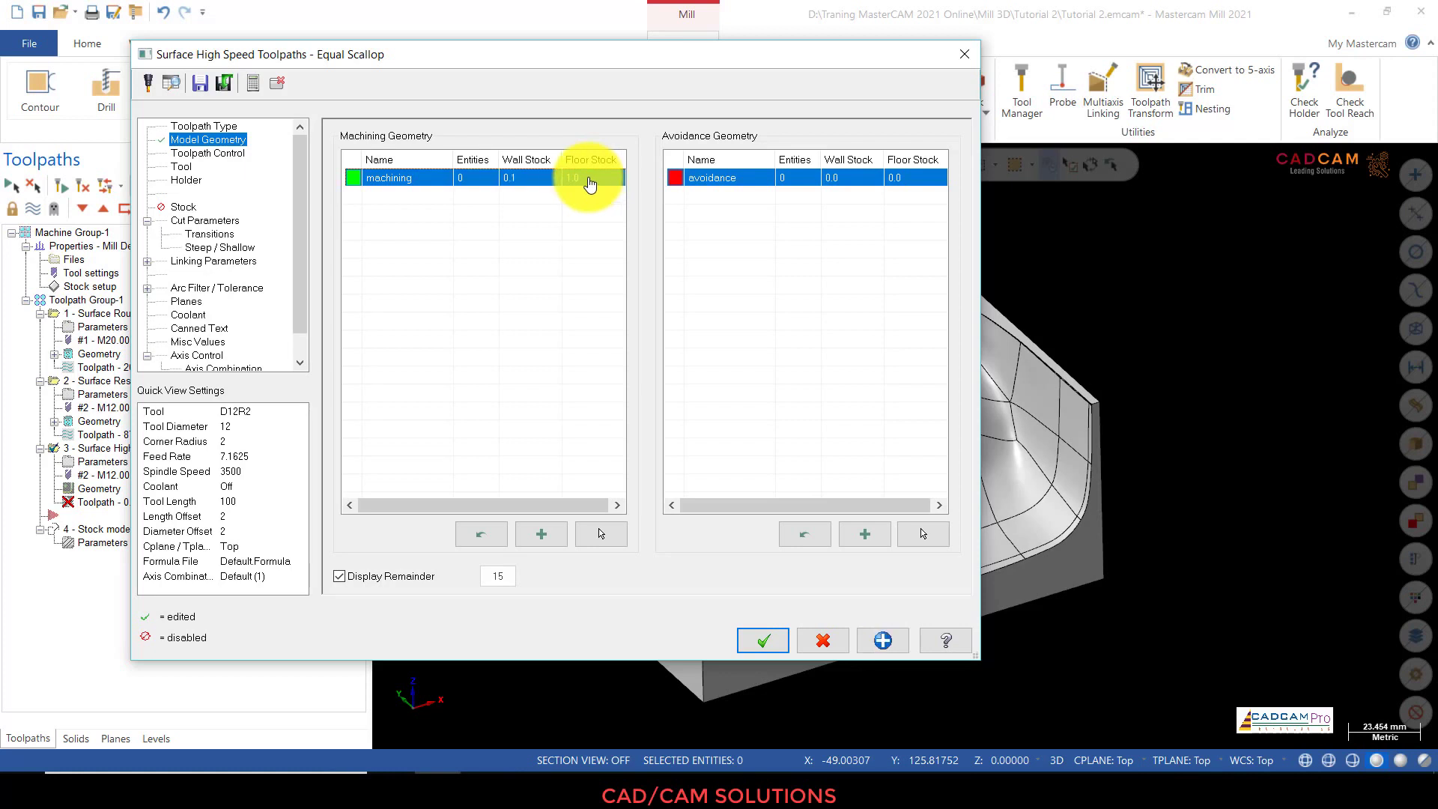
{"action": "type", "text": "0.1"}
{"action": "left_click", "coordinate": [530, 185]}
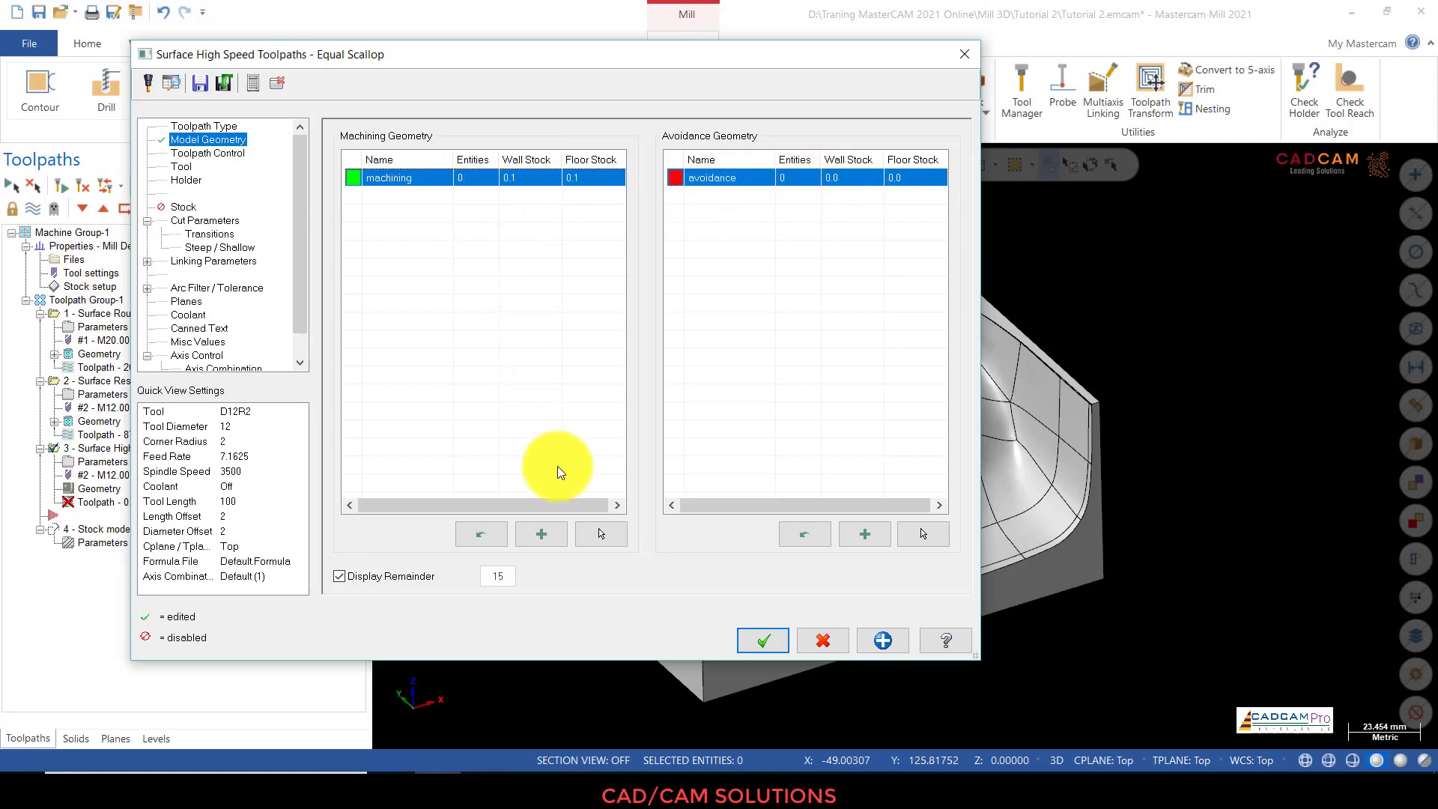
{"action": "left_click", "coordinate": [209, 127]}
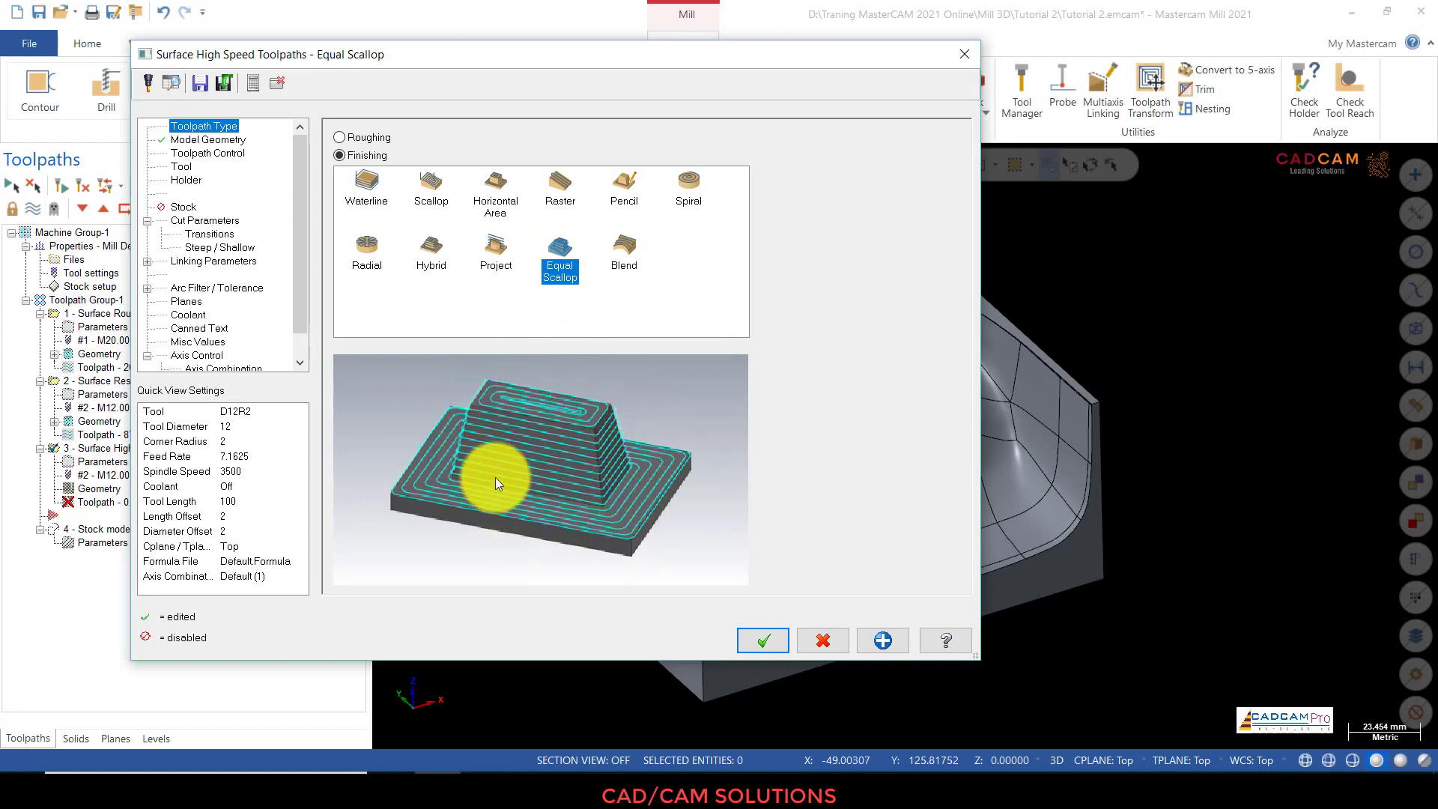
{"action": "left_click", "coordinate": [204, 139]}
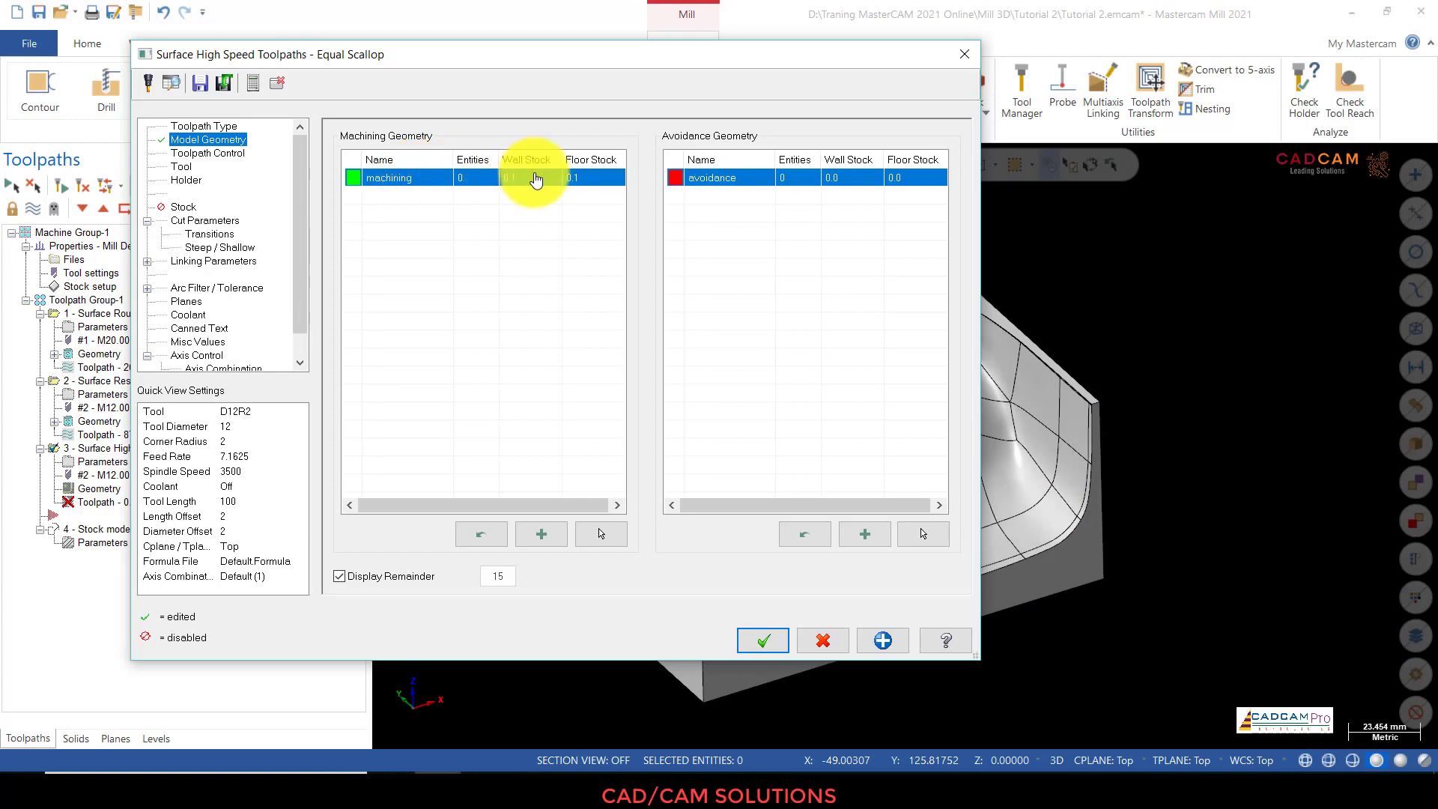
Step: Select all the tangent cavity faces of the part as the machining geometry of the Equal Scallop toolpath
{"action": "left_click", "coordinate": [601, 534]}
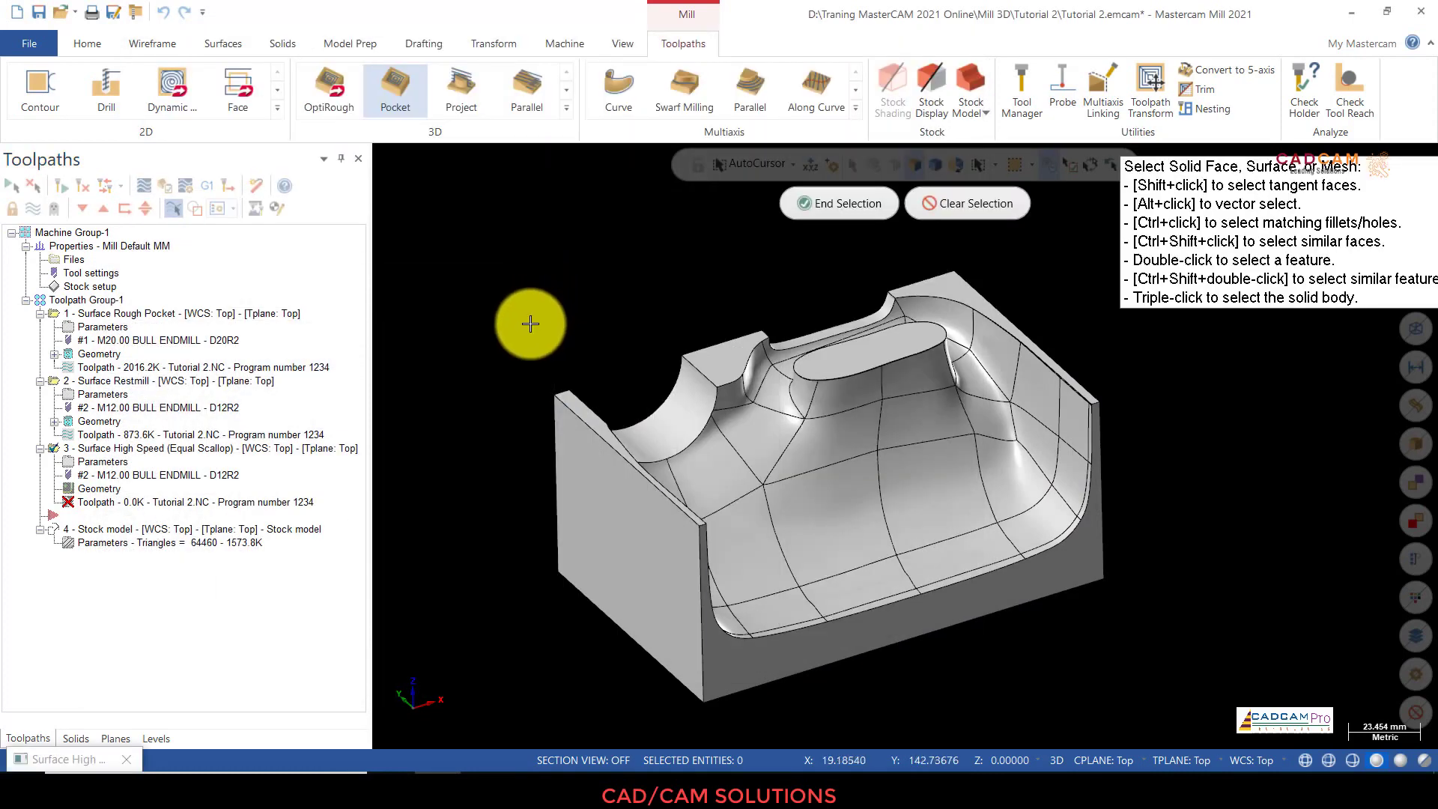
{"action": "middle_click_drag", "start_coordinate": [530, 323], "coordinate": [757, 459]}
{"action": "scroll", "coordinate": [888, 416], "scroll_direction": "up", "scroll_amount": 2}
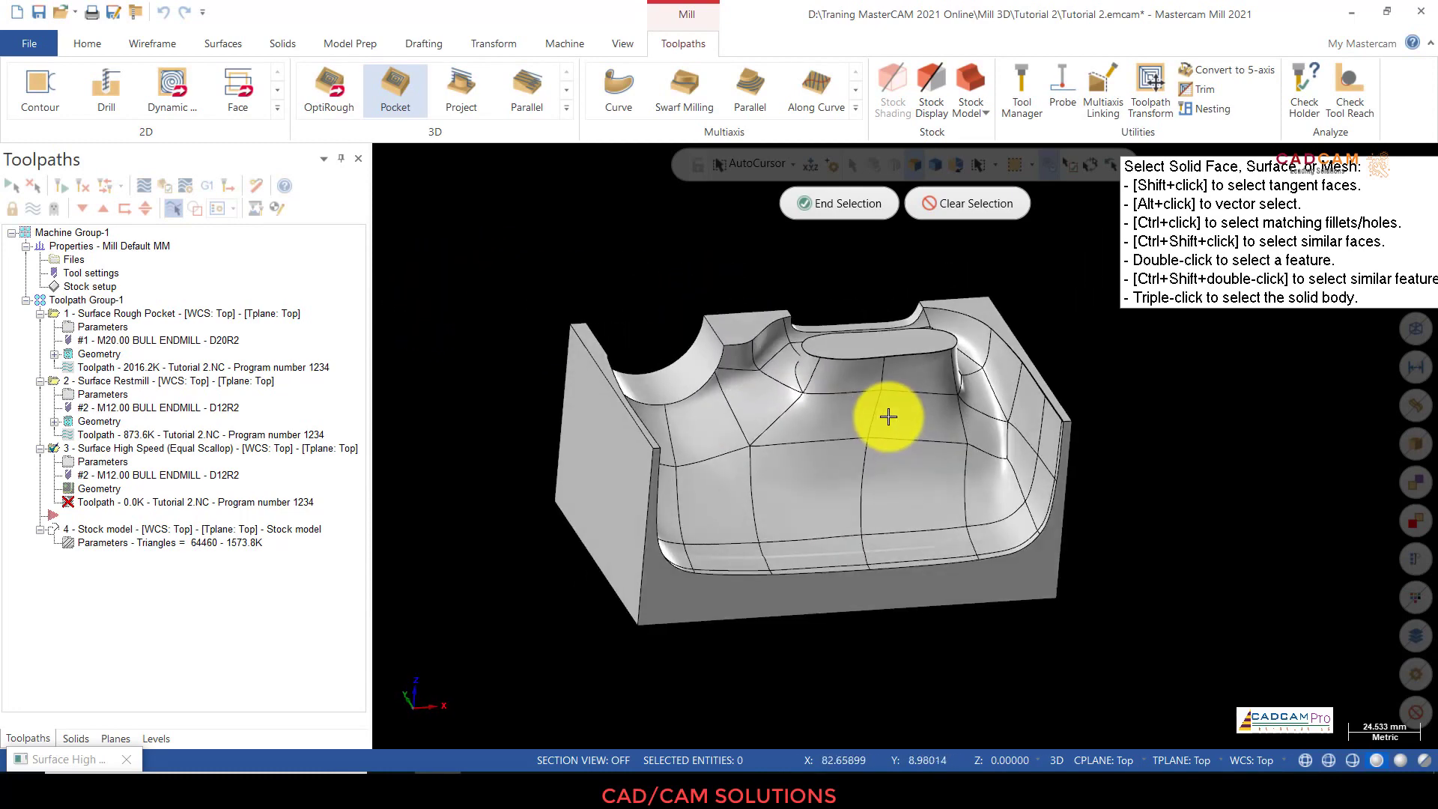
{"action": "middle_click_drag", "start_coordinate": [888, 416], "coordinate": [883, 442]}
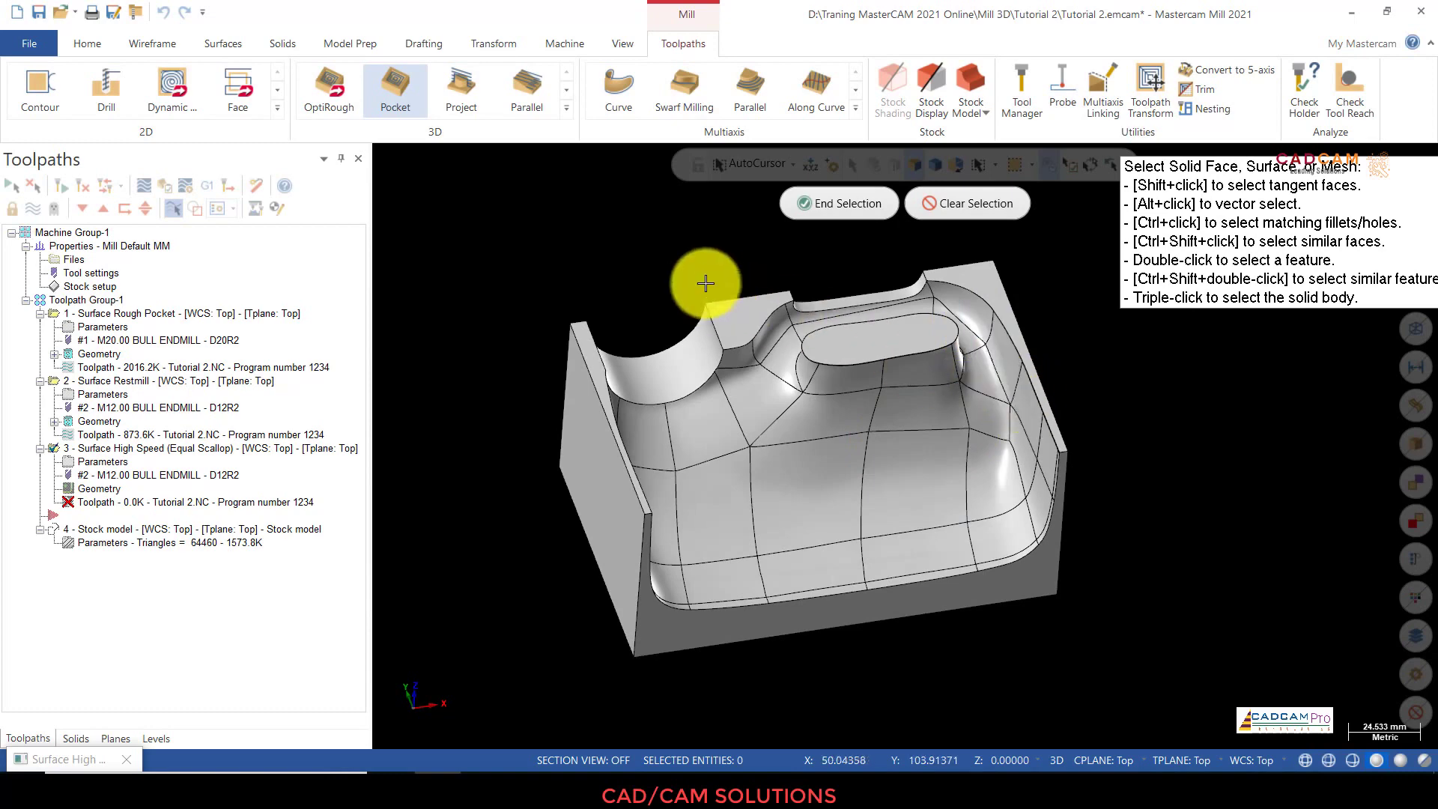
{"action": "middle_click_drag", "start_coordinate": [705, 283], "coordinate": [658, 250]}
{"action": "right_click", "coordinate": [662, 252]}
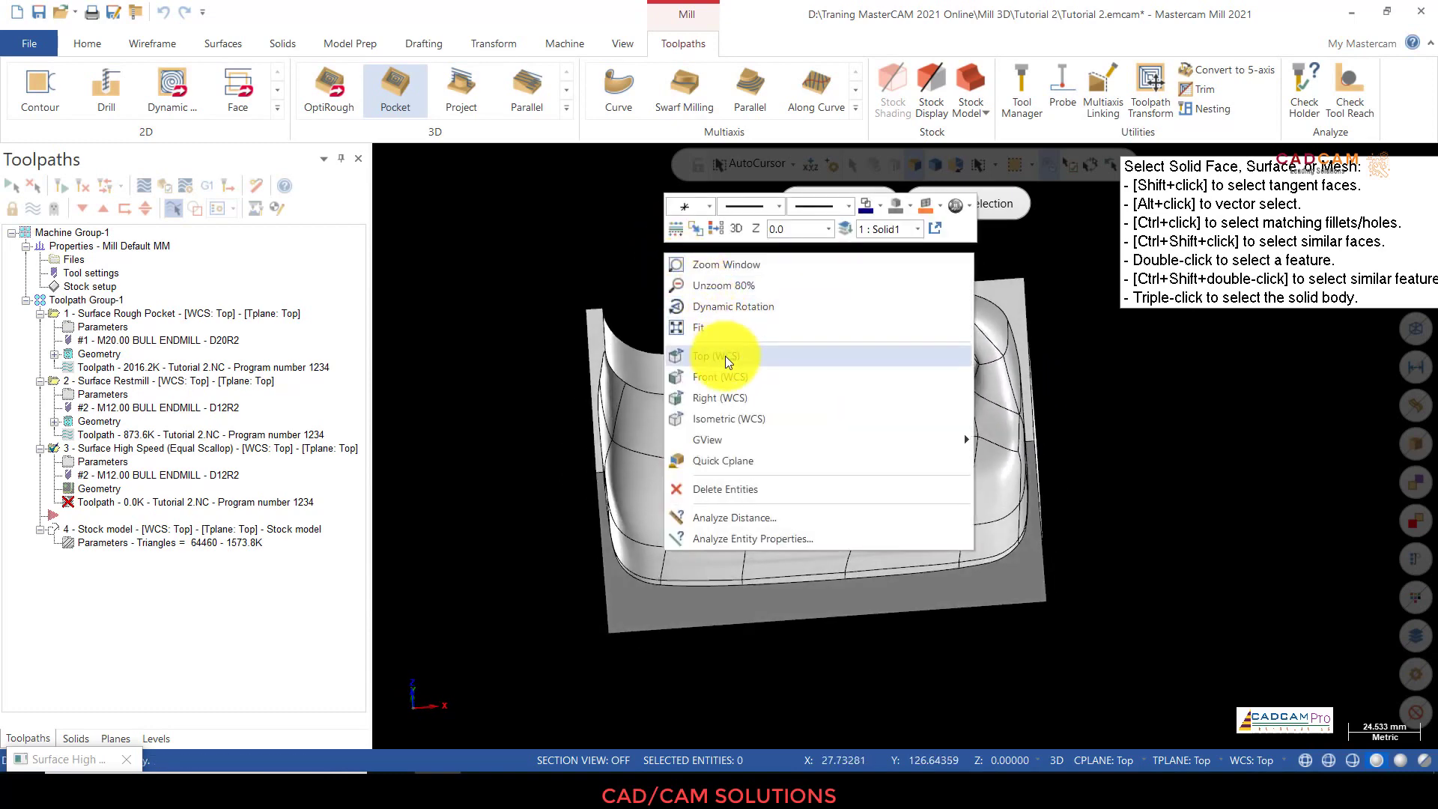
{"action": "left_click", "coordinate": [725, 356]}
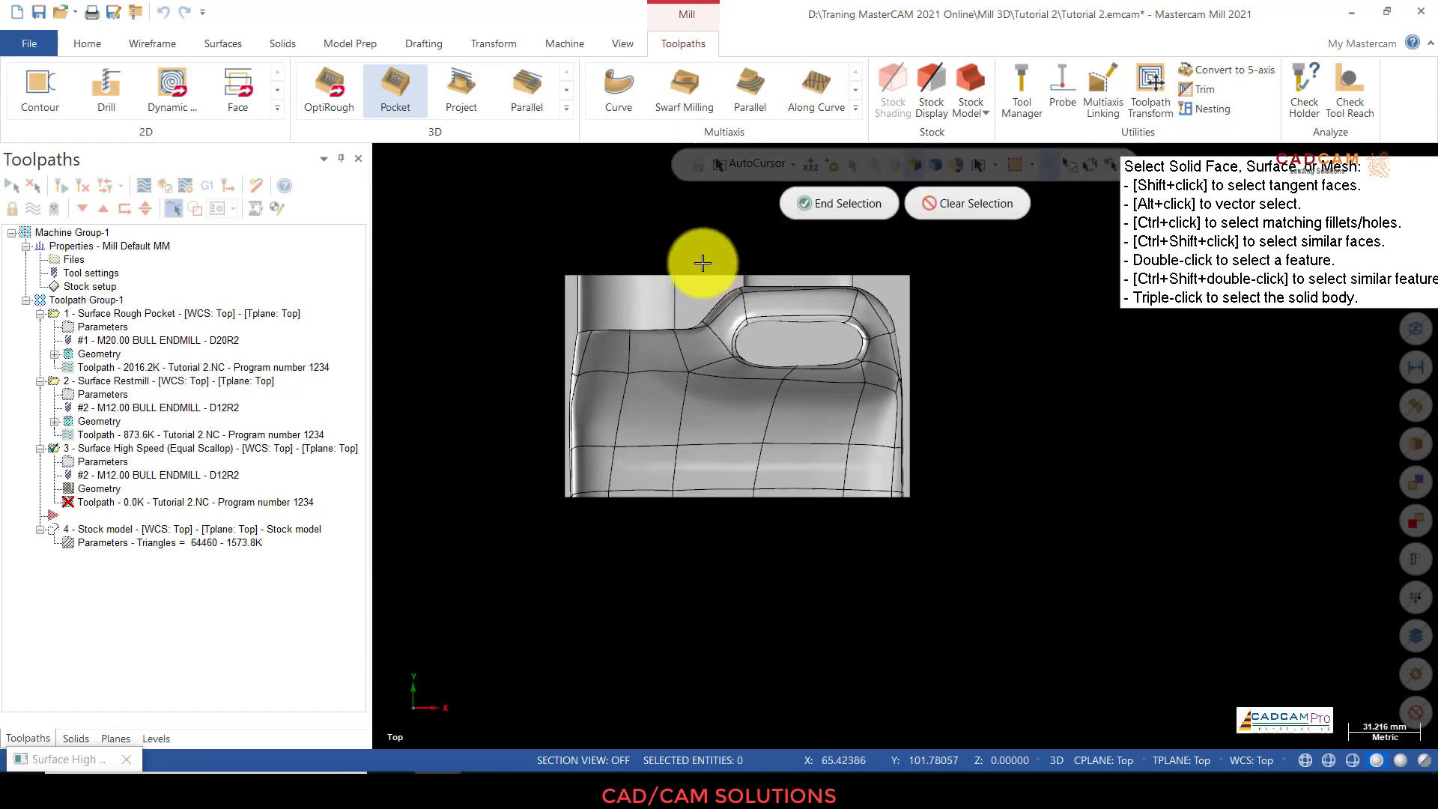
{"action": "scroll", "coordinate": [702, 262], "scroll_direction": "up", "scroll_amount": 3}
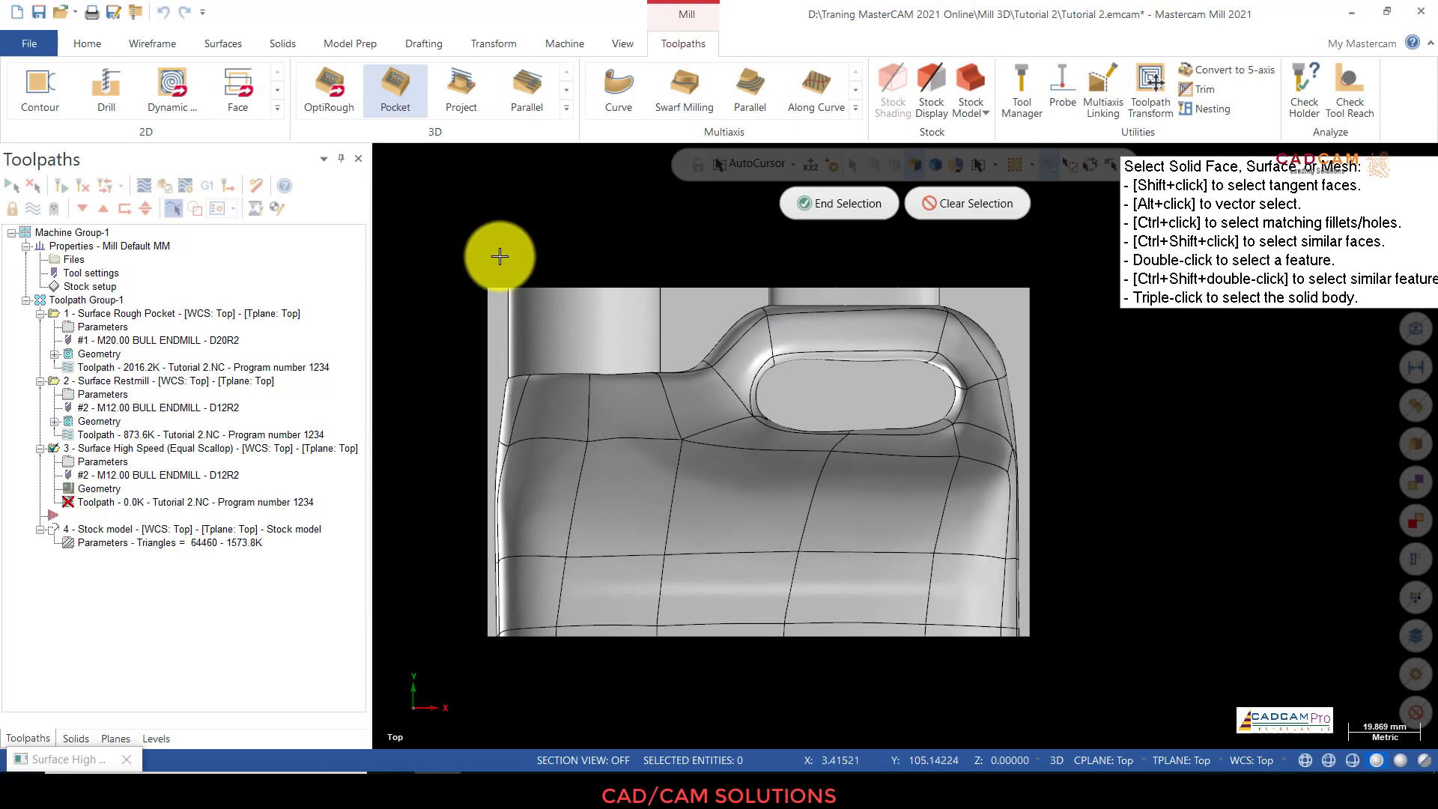
{"action": "middle_click_drag", "start_coordinate": [491, 252], "coordinate": [699, 305]}
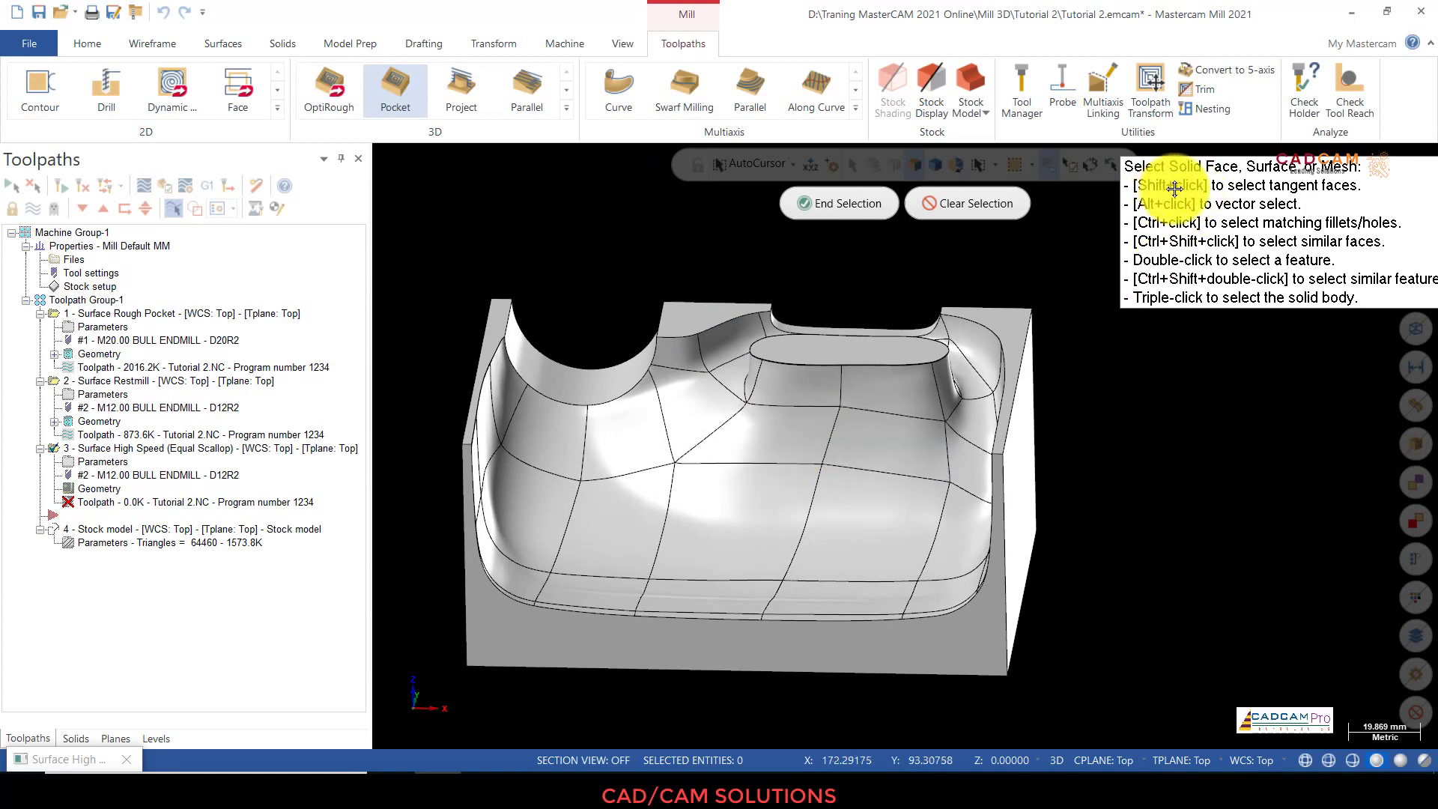
{"action": "left_click", "coordinate": [760, 440]}
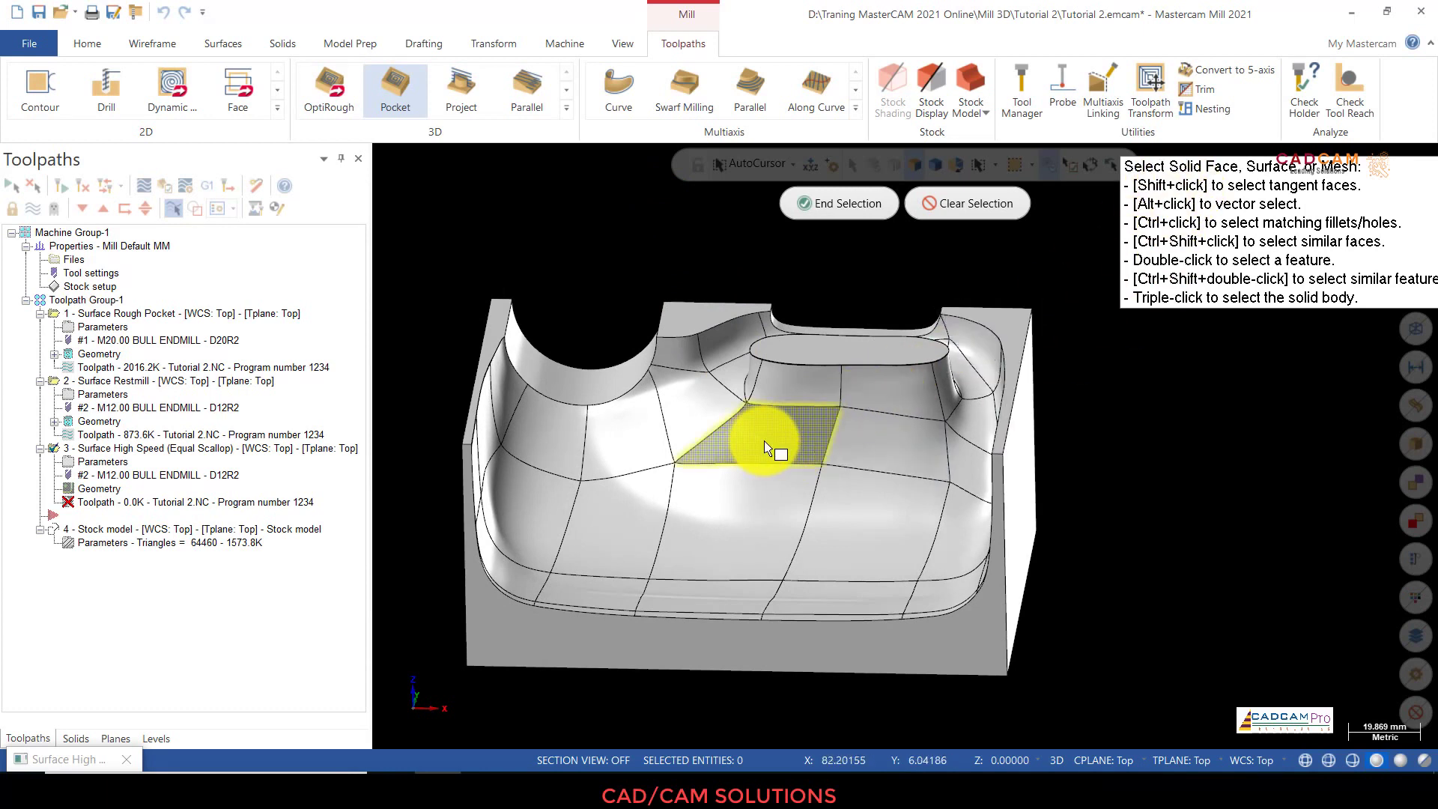
{"action": "left_click", "coordinate": [679, 427]}
{"action": "left_click", "coordinate": [642, 516], "text": "shift"}
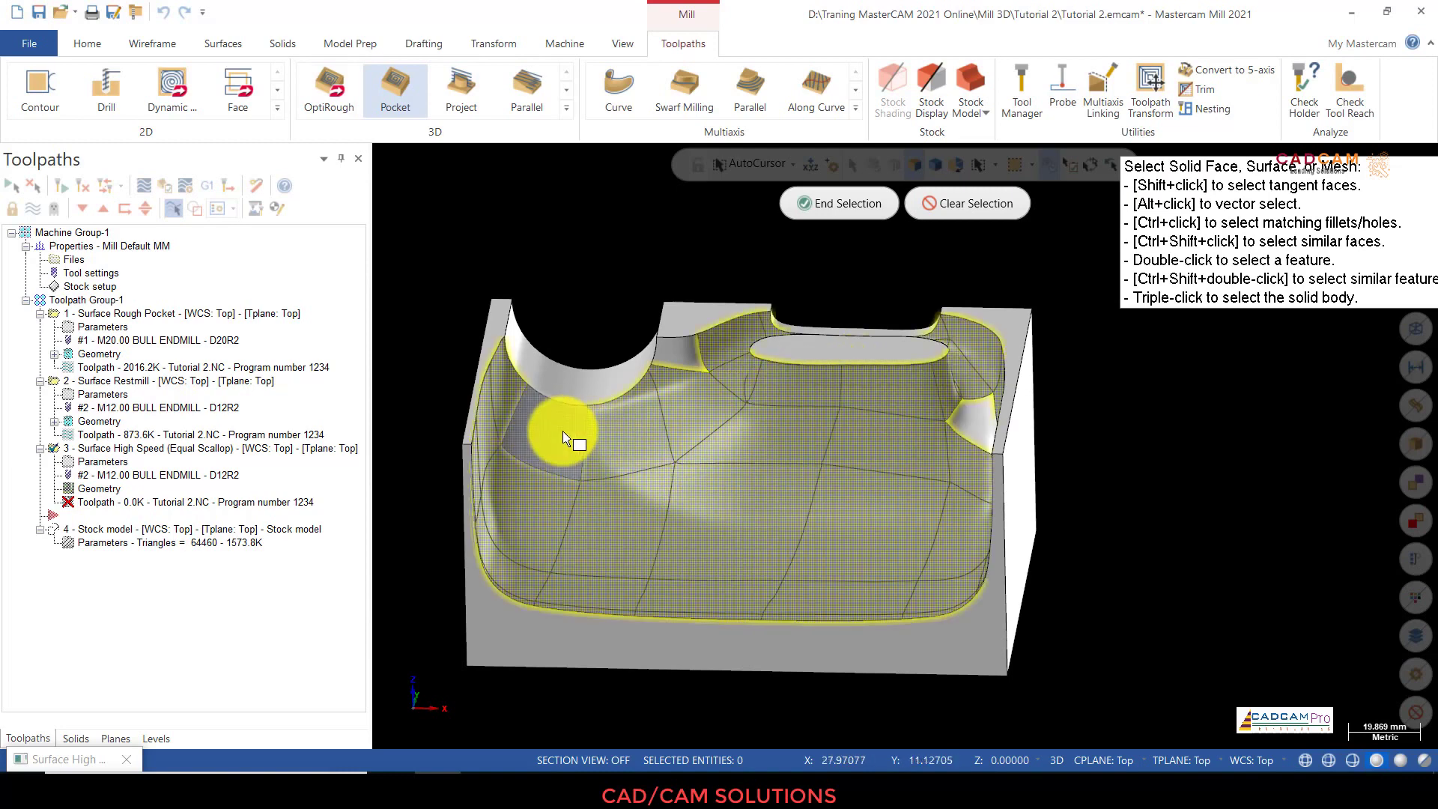
{"action": "middle_click_drag", "start_coordinate": [571, 432], "coordinate": [693, 384]}
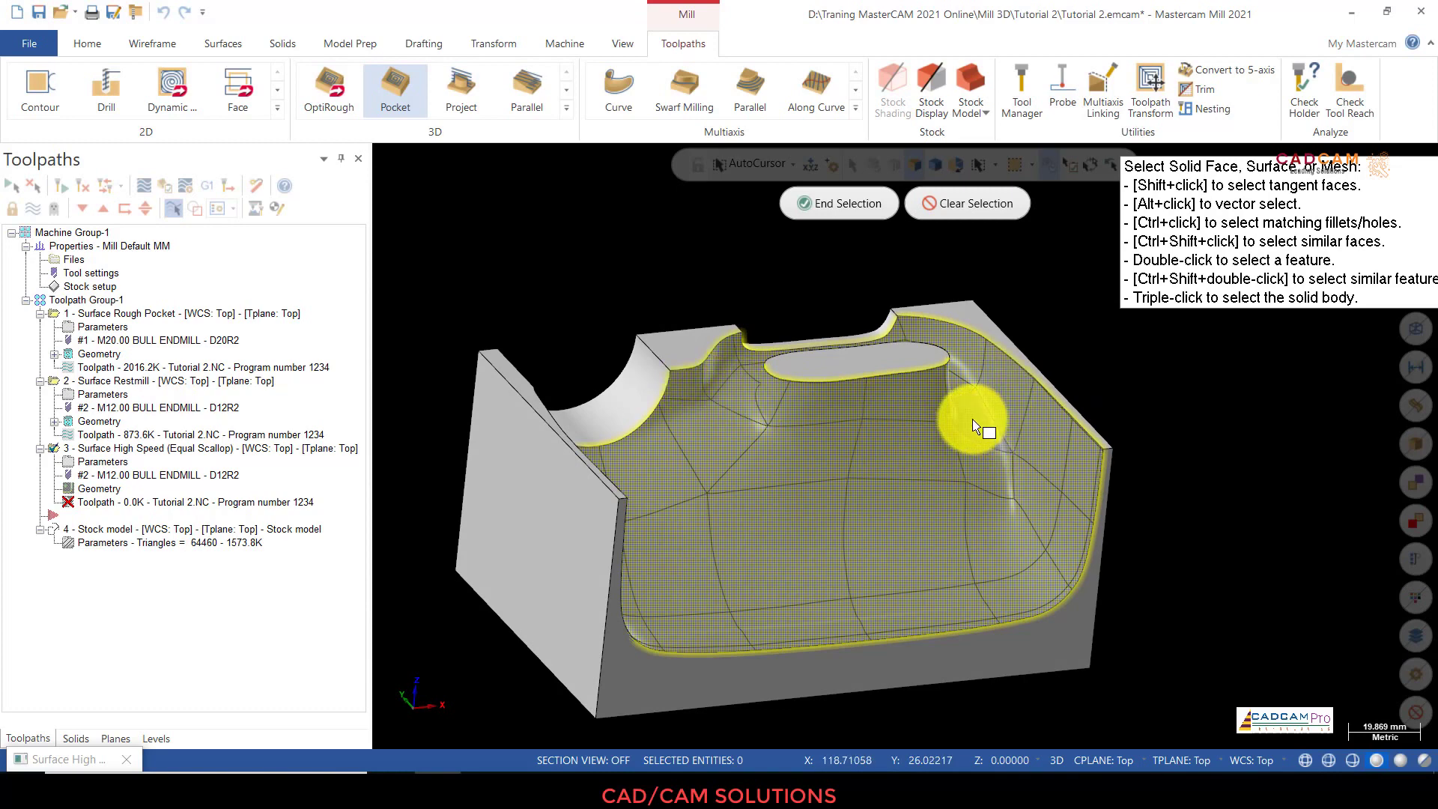
{"action": "middle_click_drag", "start_coordinate": [967, 397], "coordinate": [871, 390]}
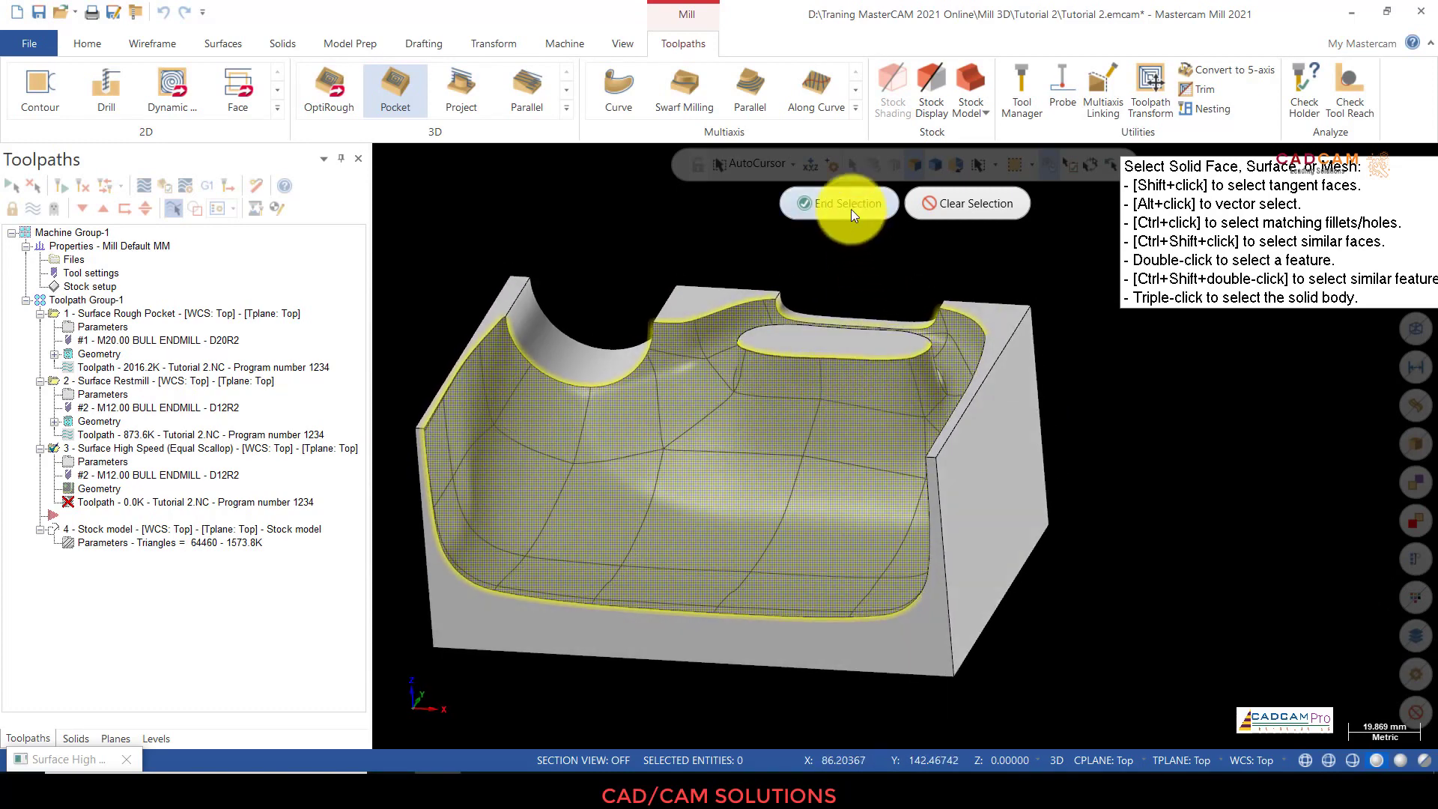
{"action": "left_click", "coordinate": [850, 209]}
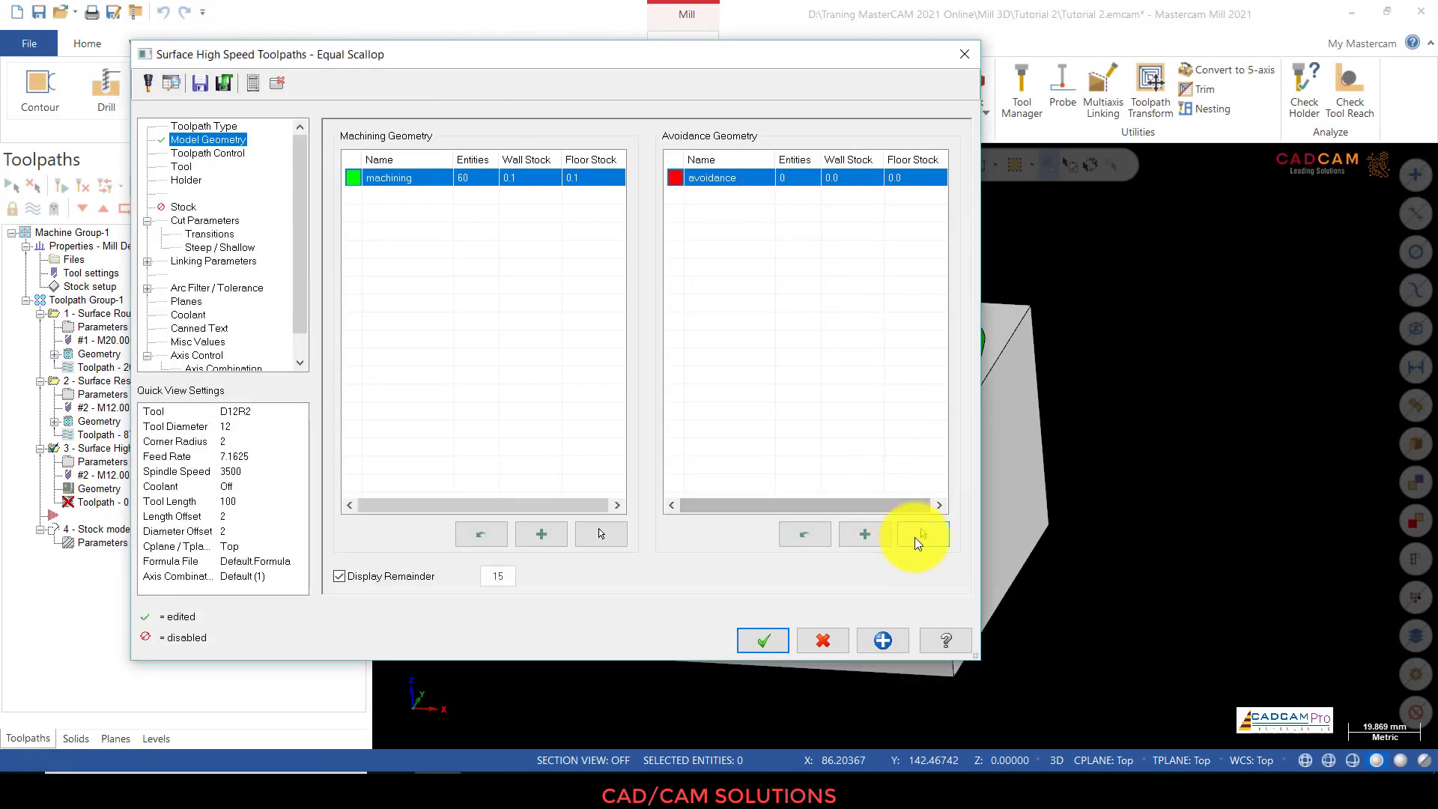
Step: Select the semicircular cutout face, oval boss top, upper rim faces and front side face as the avoidance geometry
{"action": "left_click", "coordinate": [915, 537]}
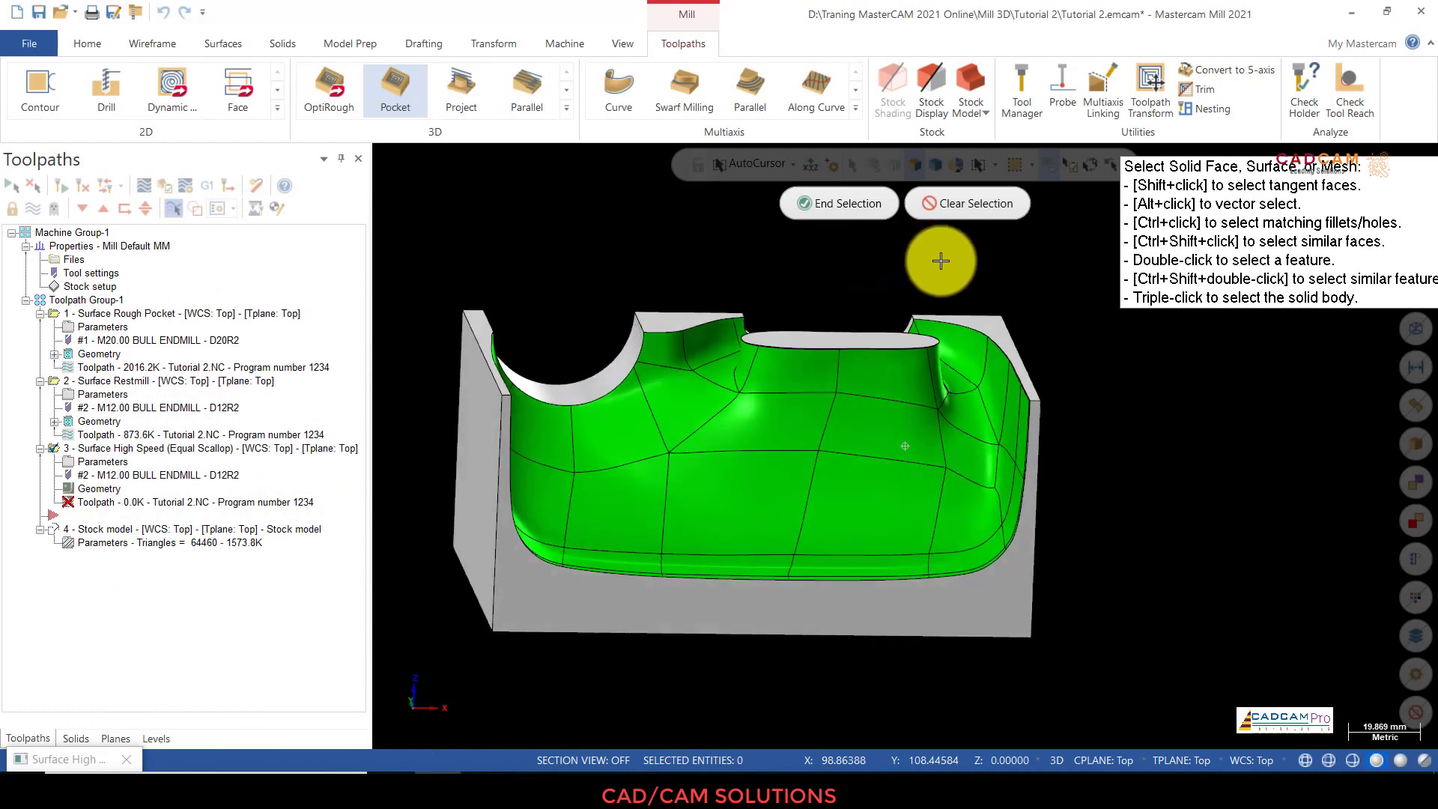
{"action": "middle_click_drag", "start_coordinate": [941, 261], "coordinate": [672, 269]}
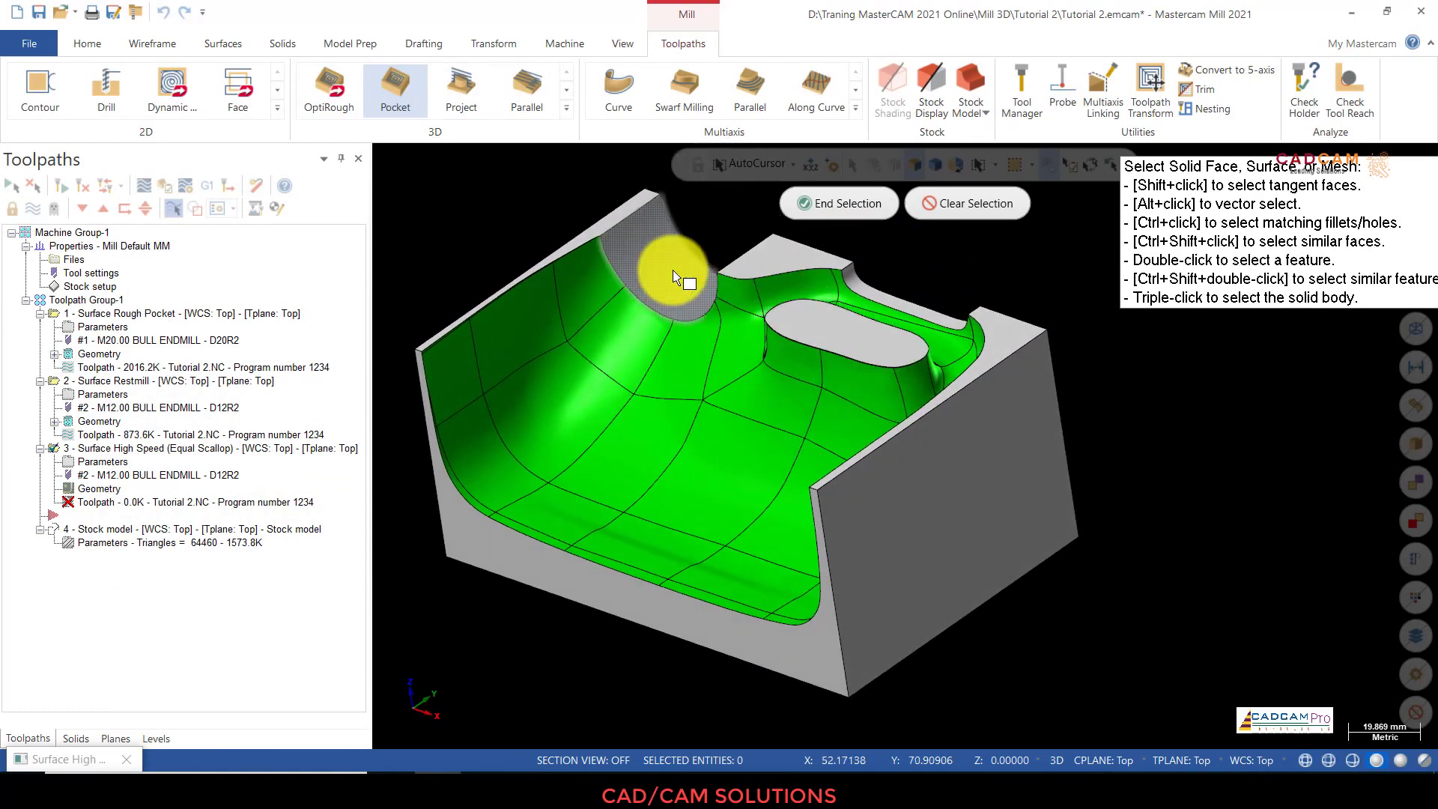
{"action": "left_click", "coordinate": [860, 282]}
{"action": "left_click", "coordinate": [825, 327]}
{"action": "left_click", "coordinate": [1014, 325]}
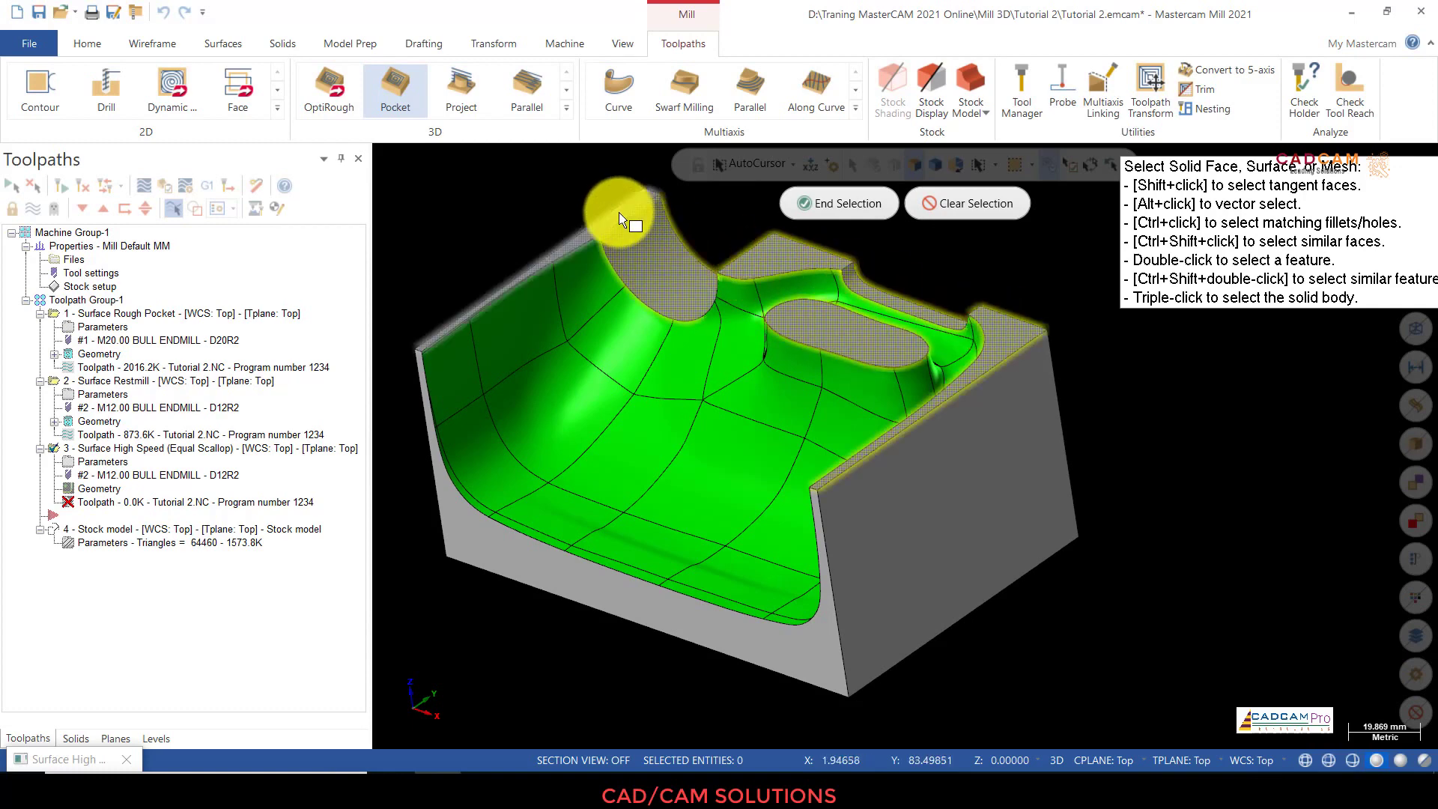
{"action": "left_click", "coordinate": [618, 213]}
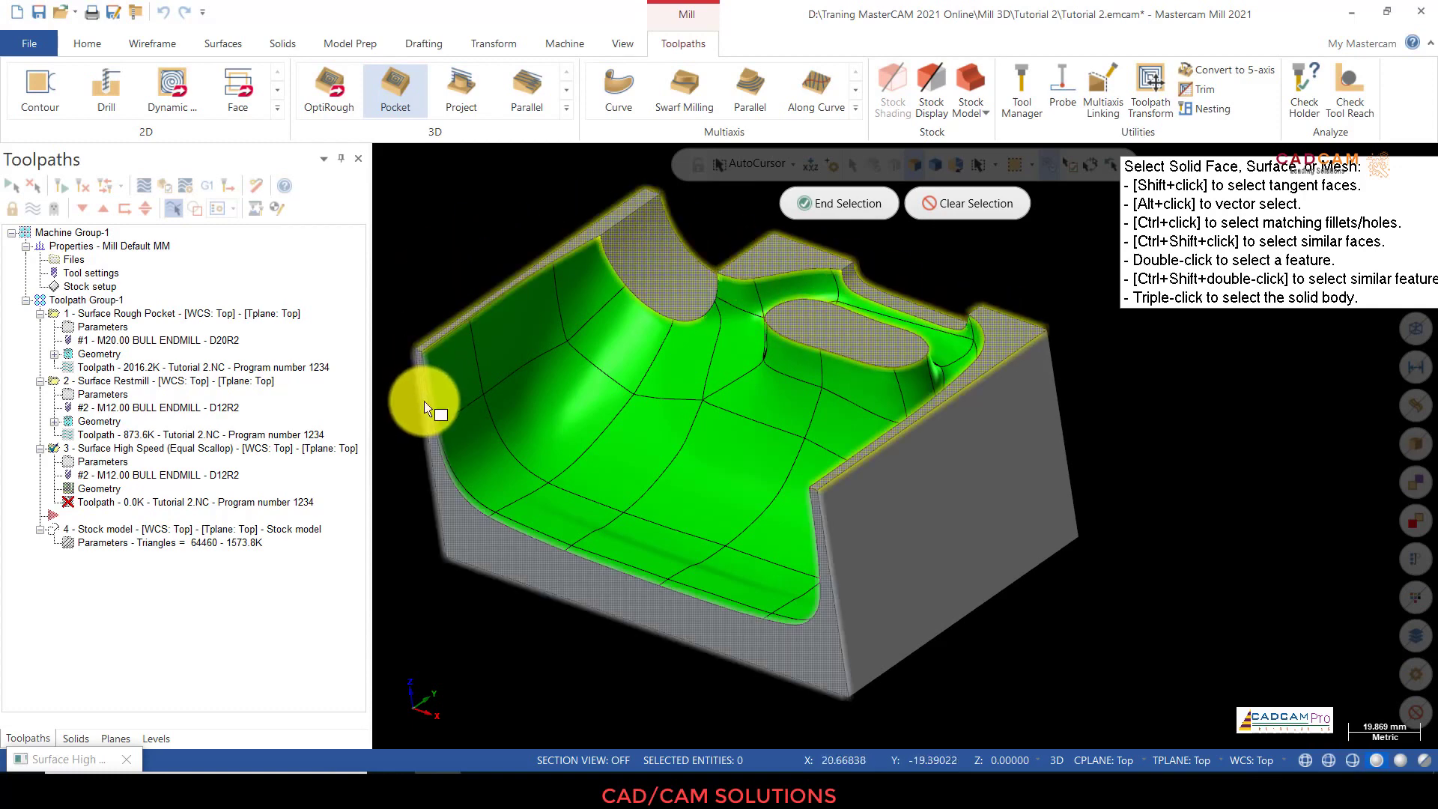
{"action": "middle_click_drag", "start_coordinate": [882, 344], "coordinate": [1021, 307]}
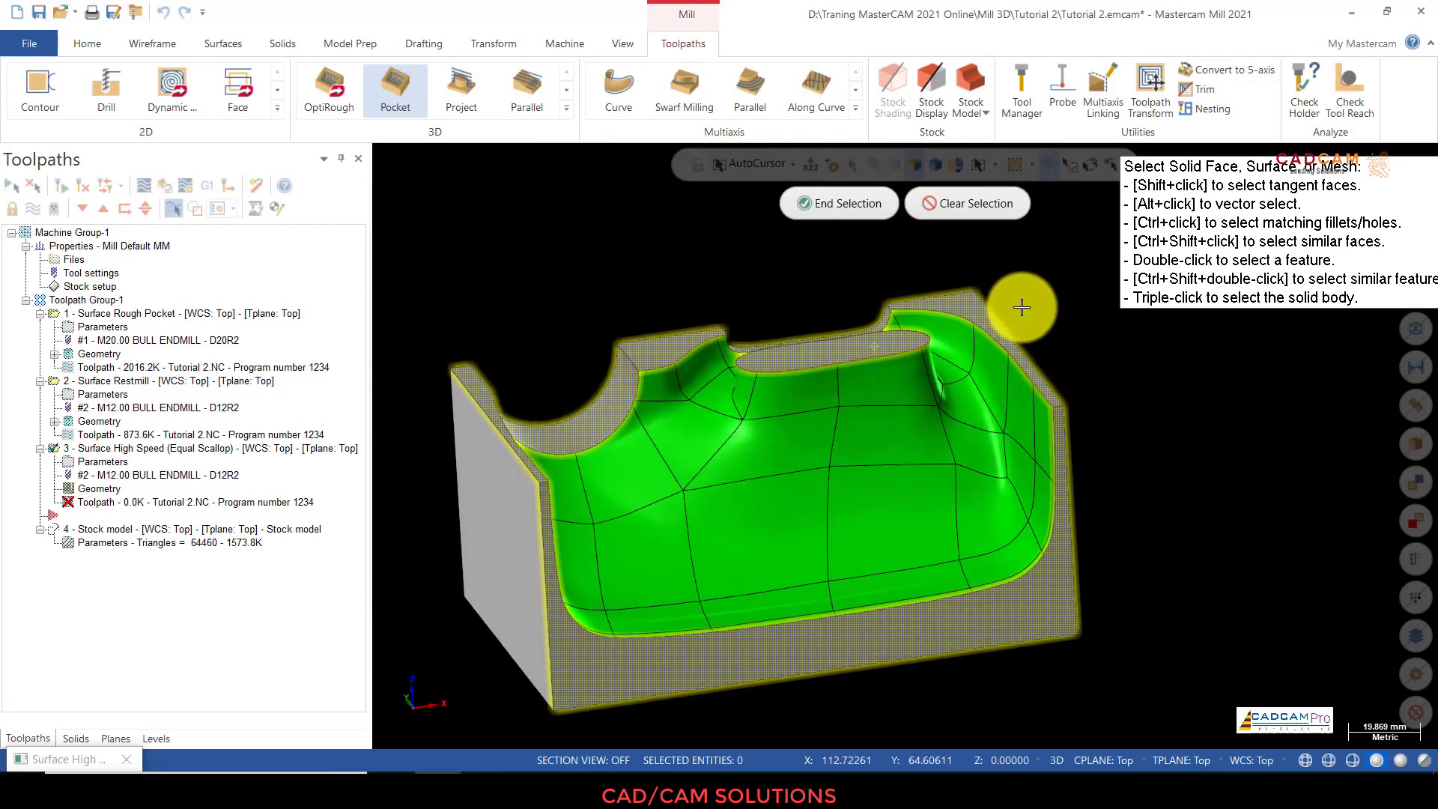
{"action": "left_click", "coordinate": [851, 209]}
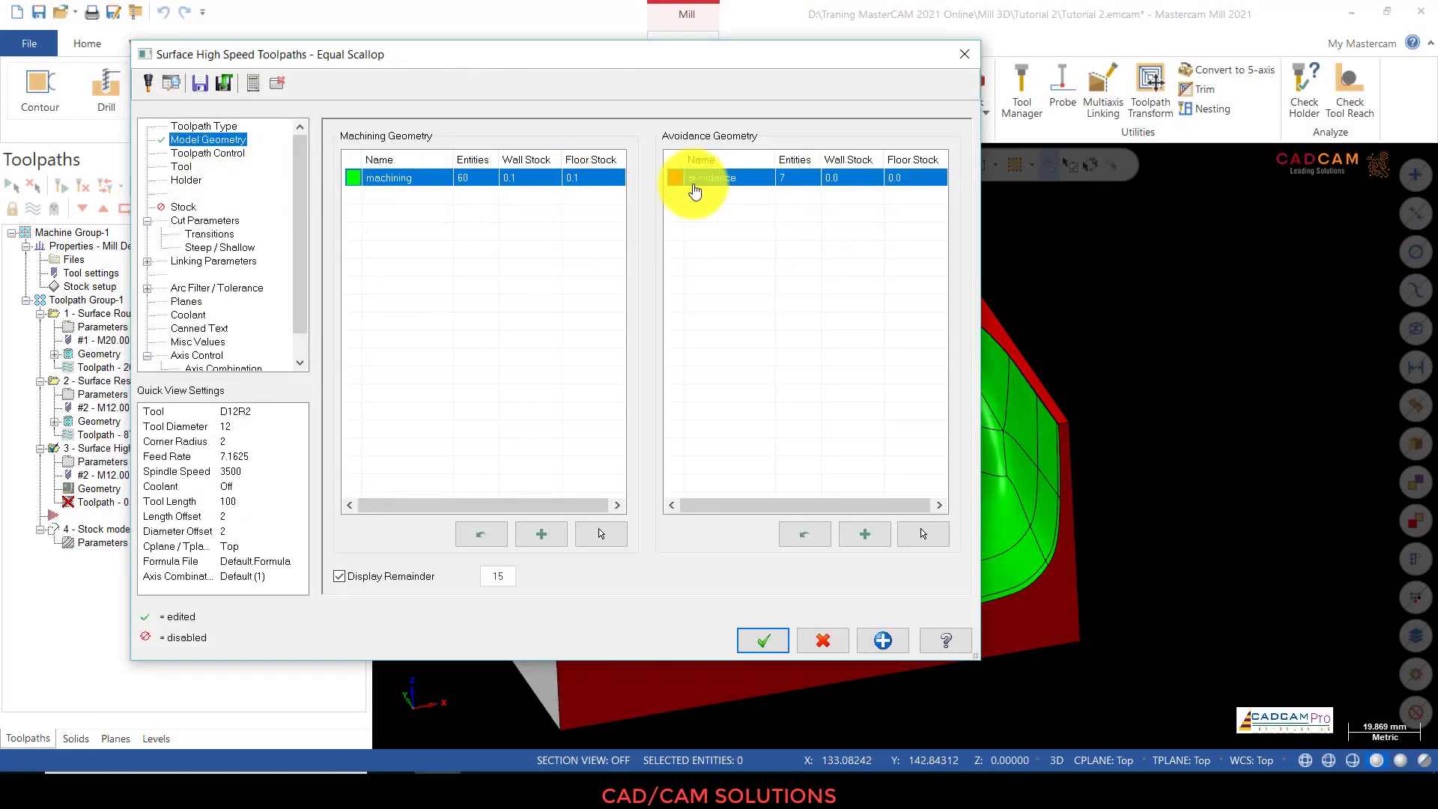
Step: Set the avoidance geometry's wall stock and floor stock to 0.05
{"action": "double_click", "coordinate": [853, 178]}
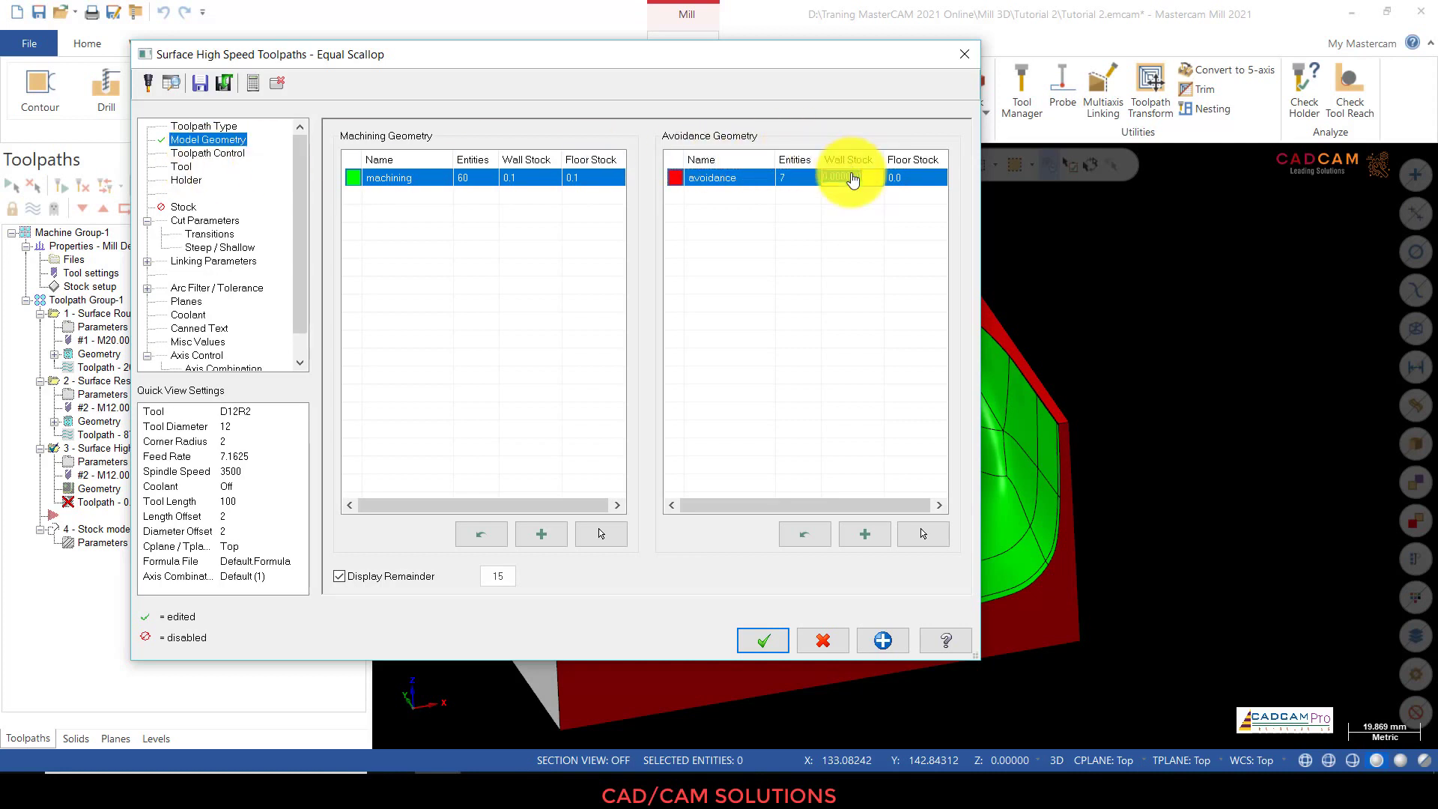
{"action": "type", "text": "0.05"}
{"action": "double_click", "coordinate": [906, 180]}
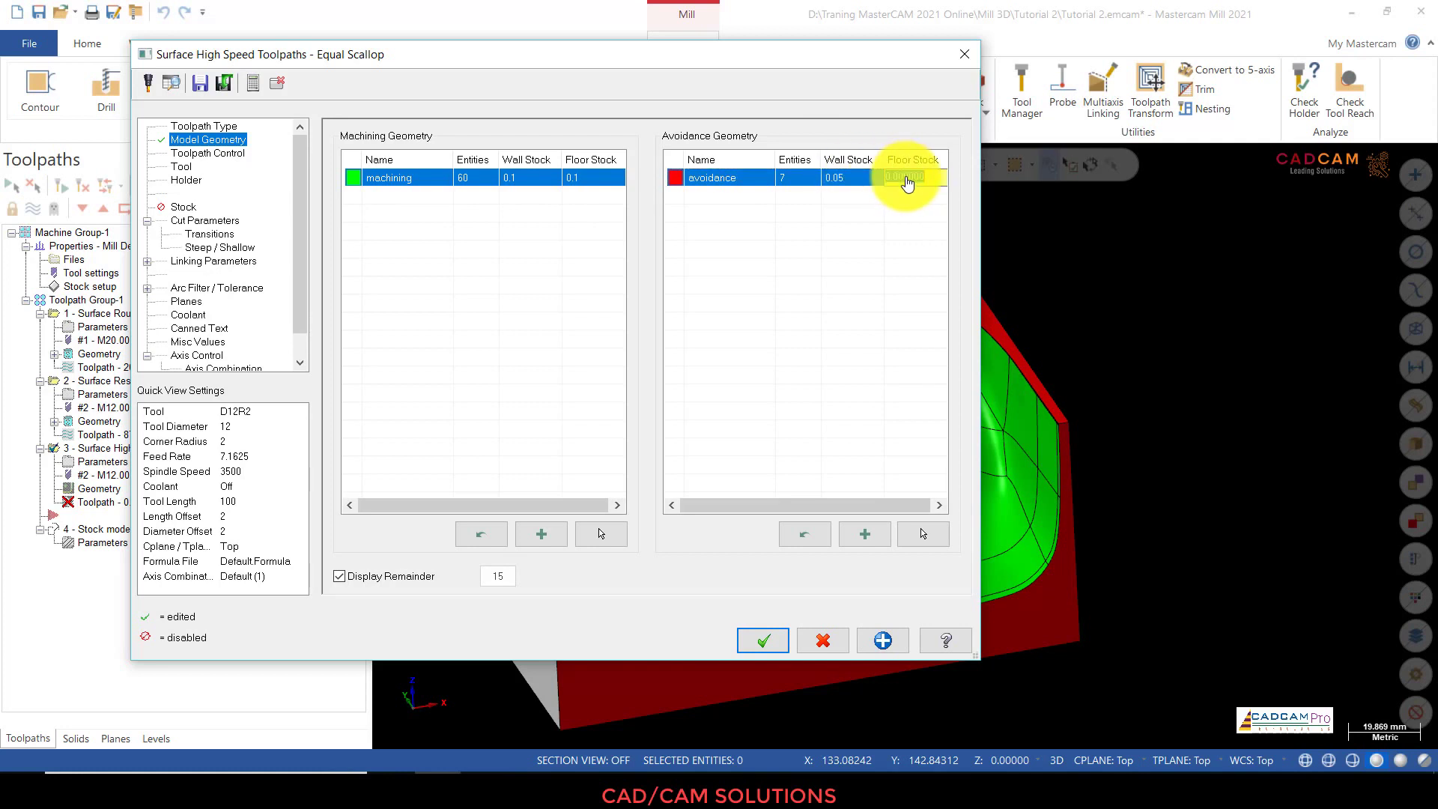
{"action": "type", "text": "0.05"}
{"action": "key", "text": "Return"}
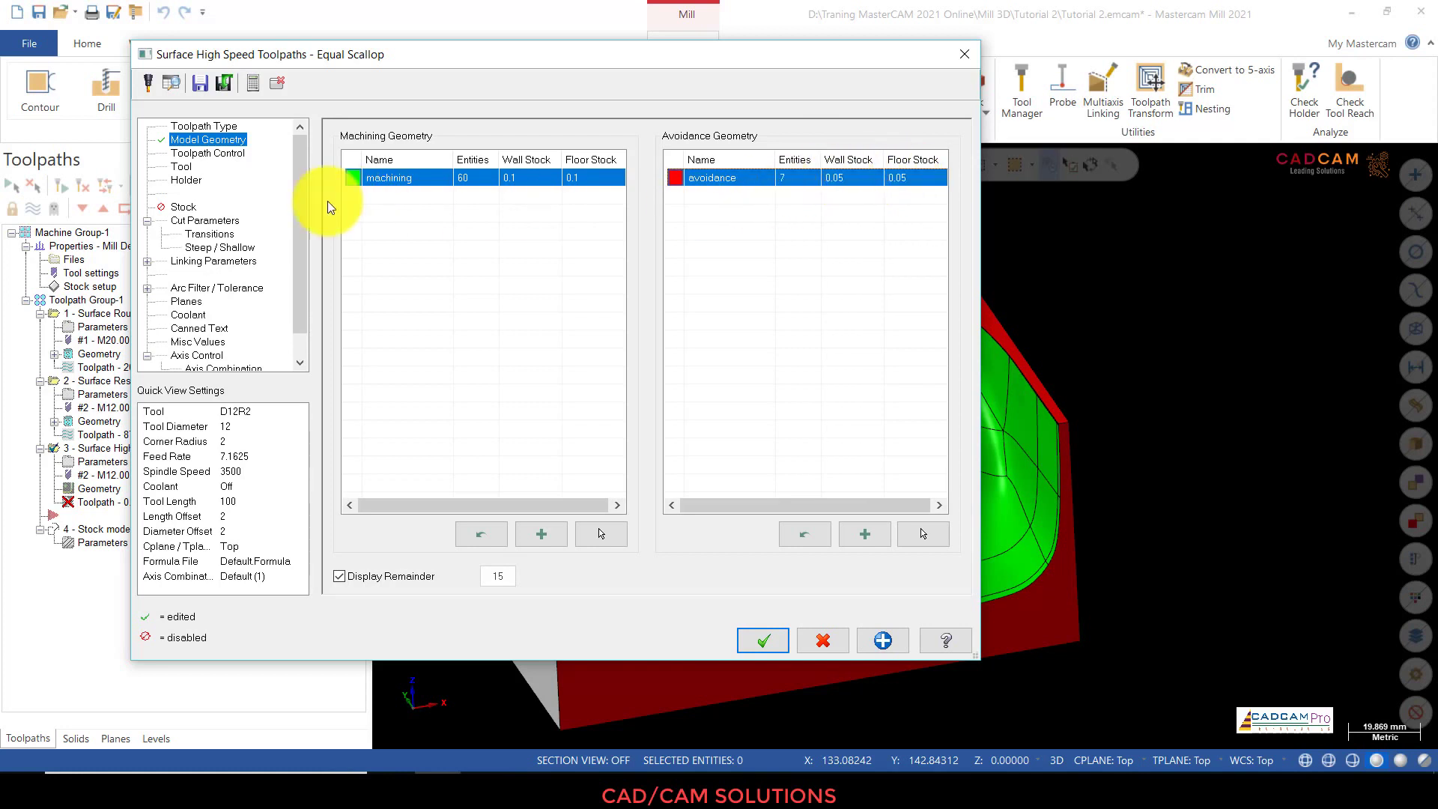
Step: Set the outer edge loop of the part's bottom face as the containment boundary chain
{"action": "left_click", "coordinate": [210, 153]}
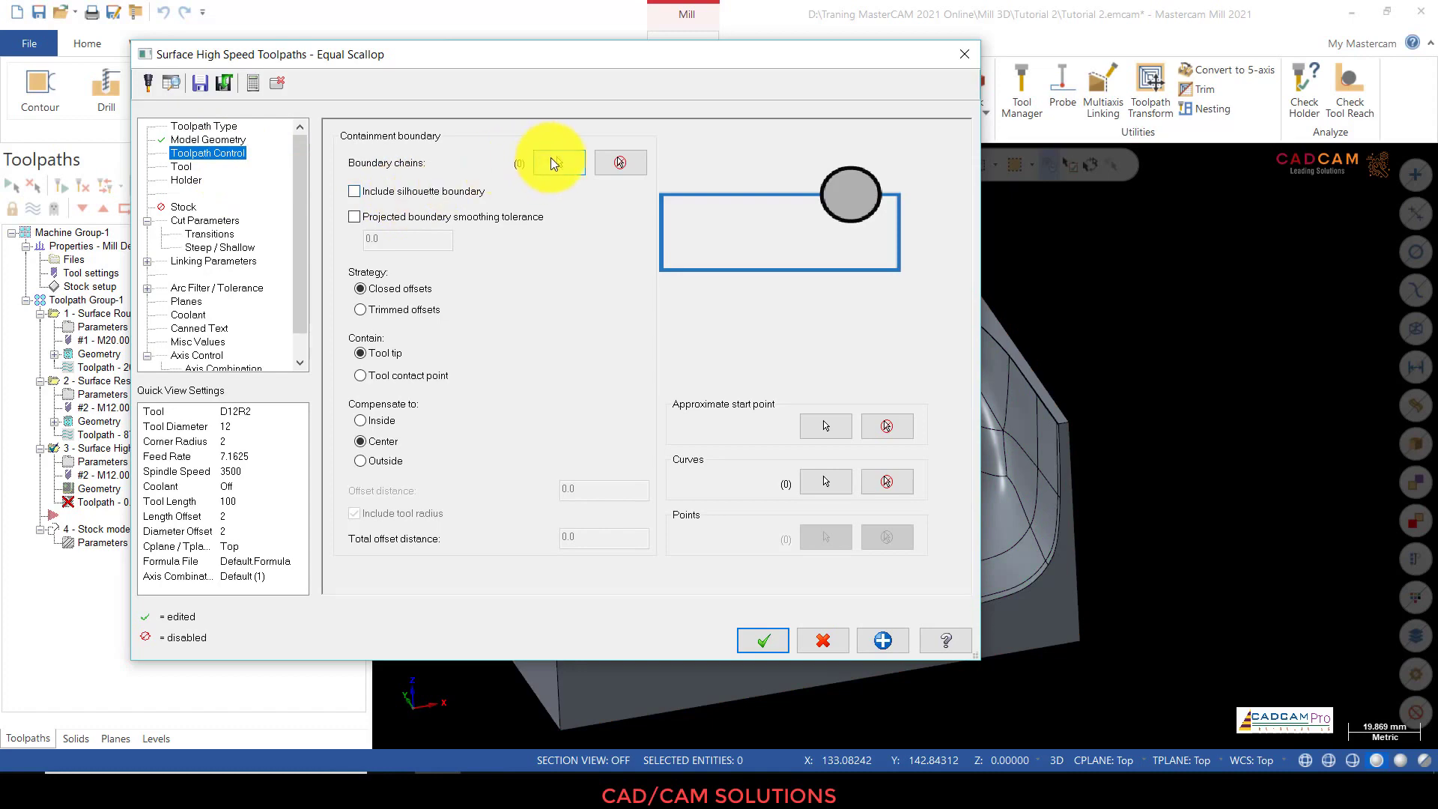
{"action": "left_click", "coordinate": [551, 157]}
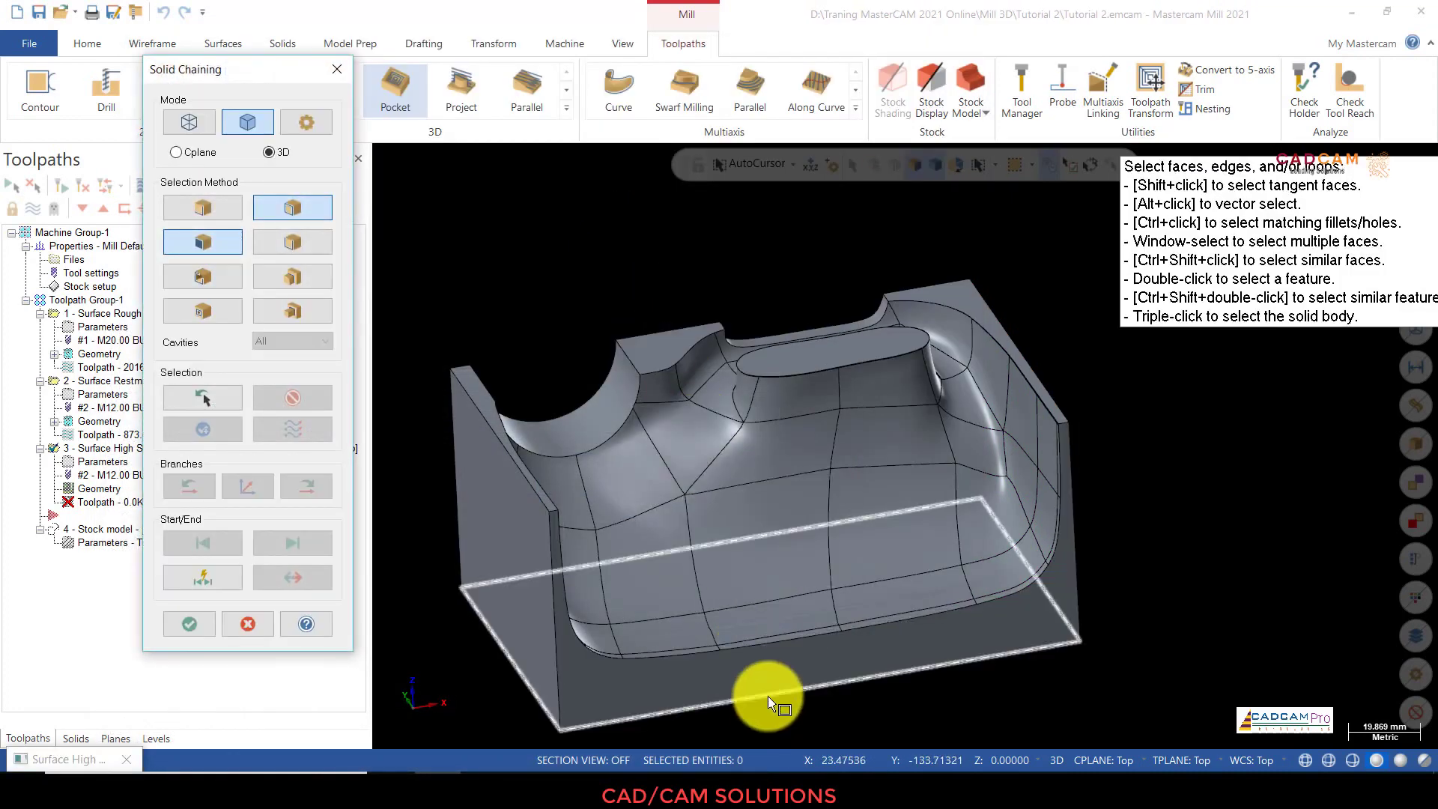
{"action": "left_click", "coordinate": [767, 694]}
{"action": "left_click", "coordinate": [191, 624]}
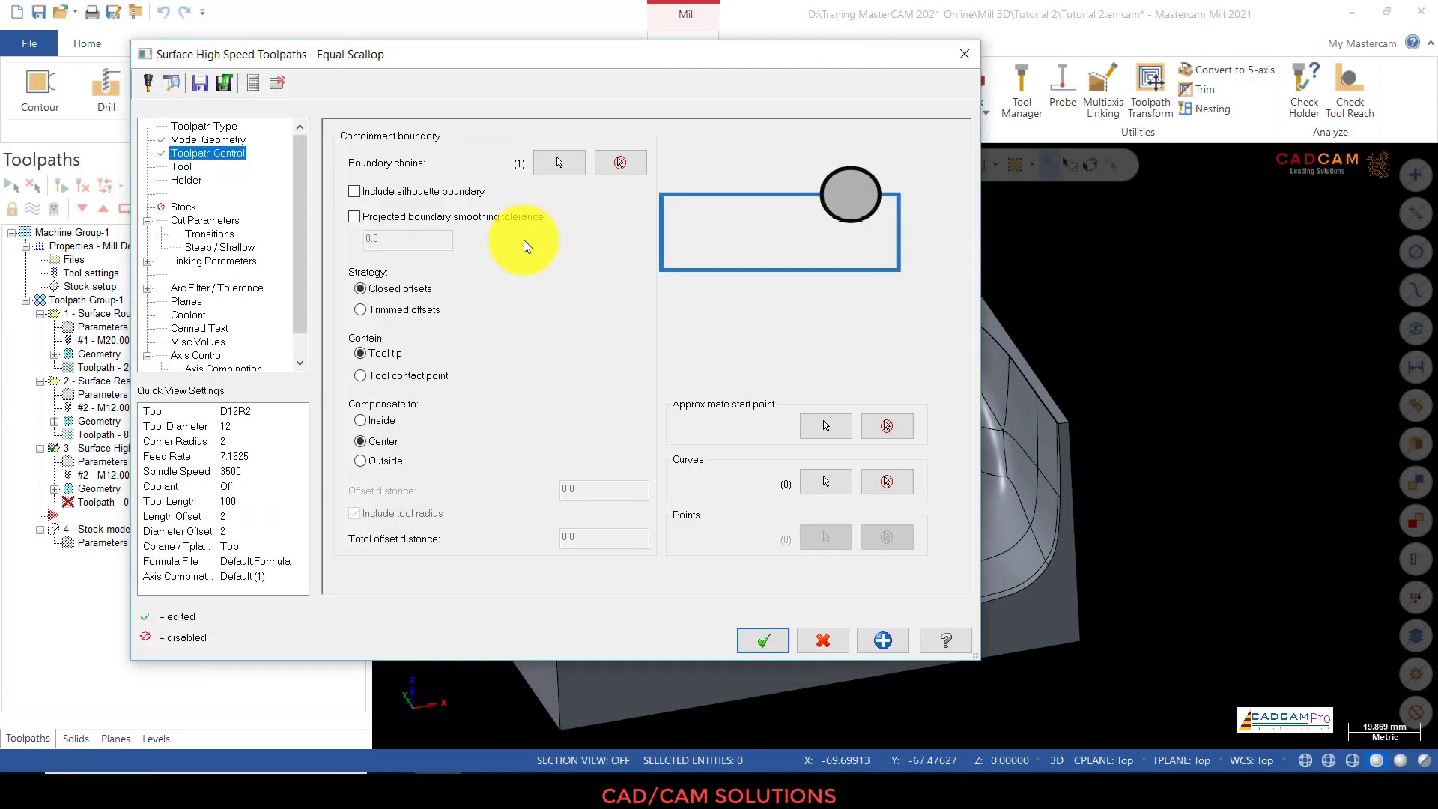
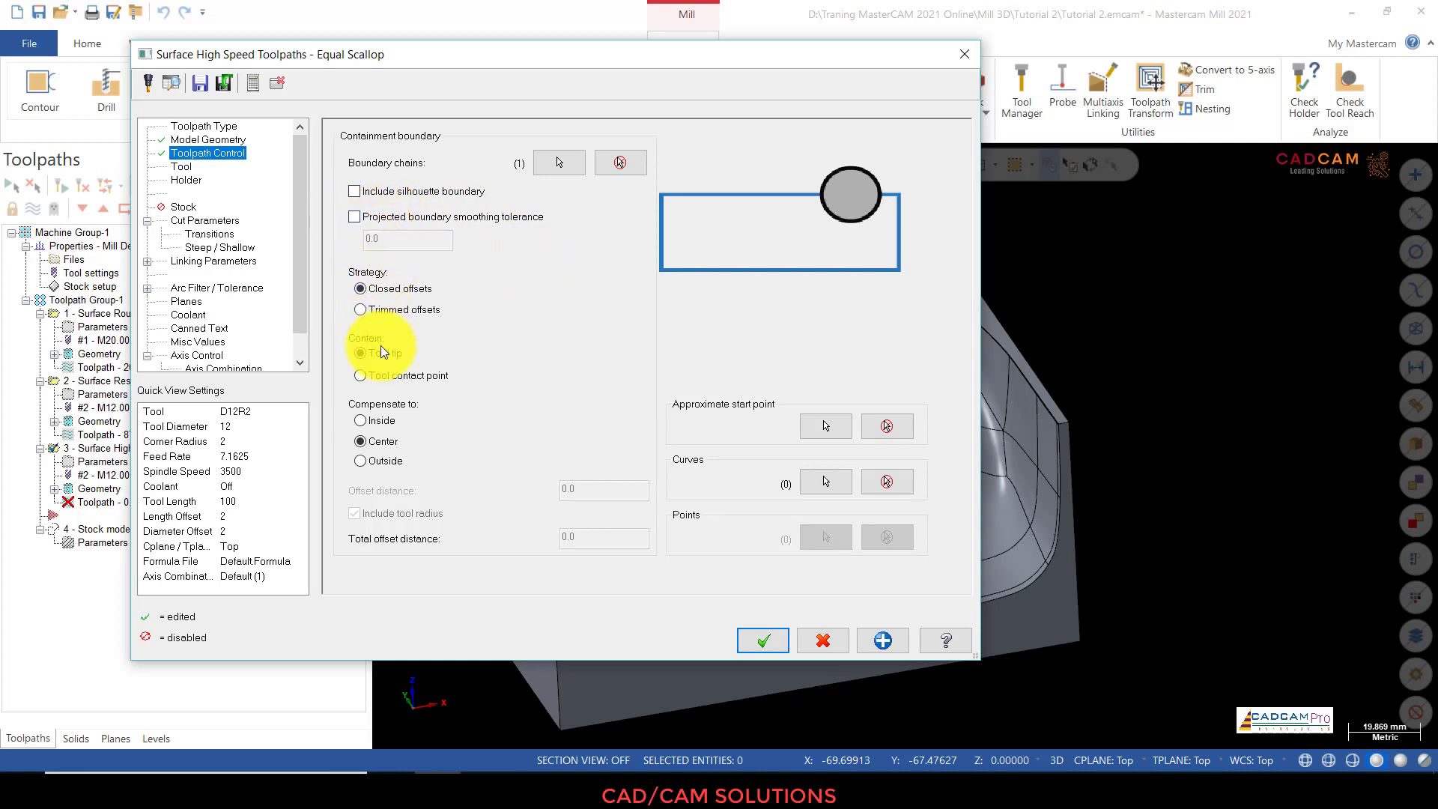
Step: Create a new ball endmill with a 10 mm cutting diameter, keeping the overall length at 100 and the cutting length at 25
{"action": "left_click", "coordinate": [184, 168]}
{"action": "right_click", "coordinate": [385, 232]}
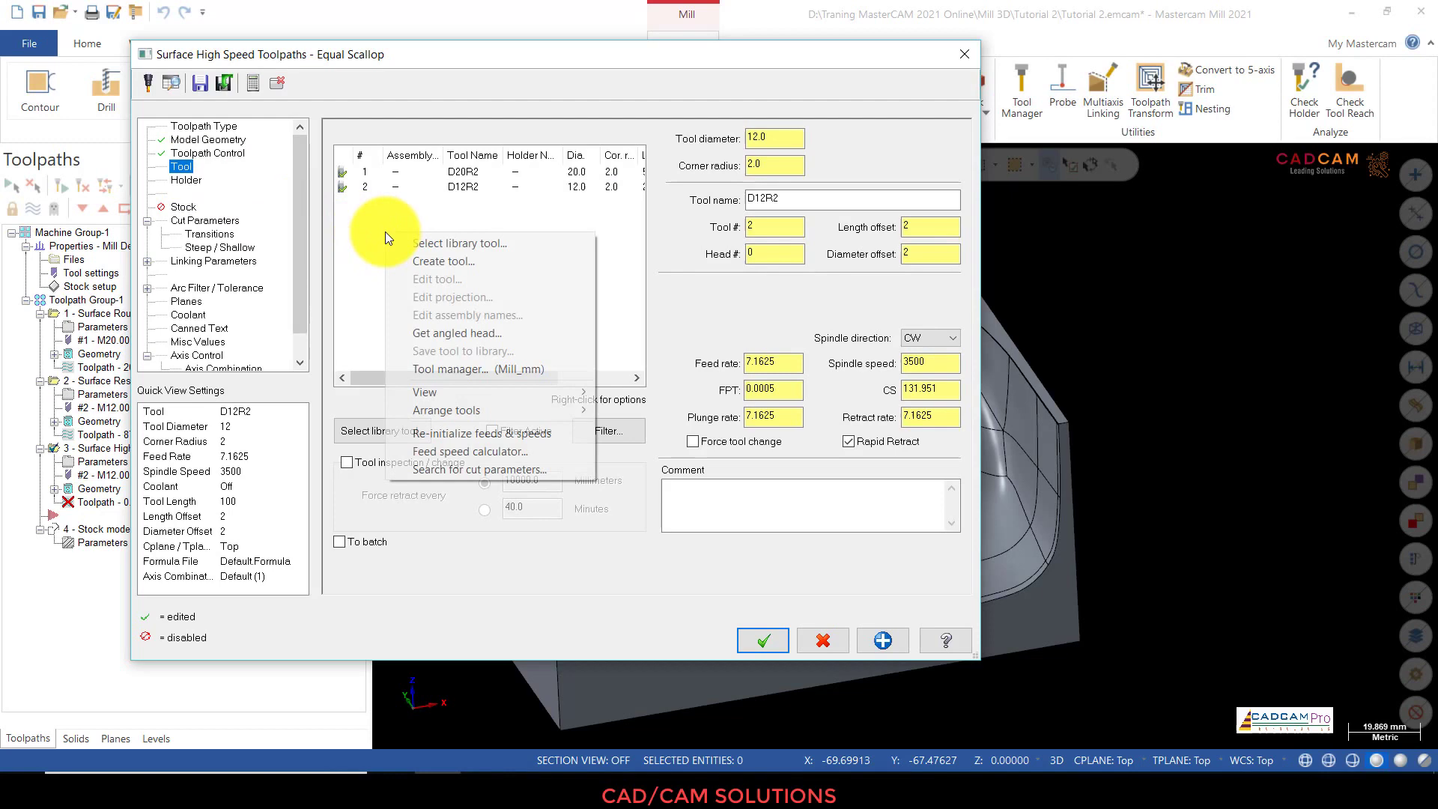
{"action": "left_click", "coordinate": [415, 259]}
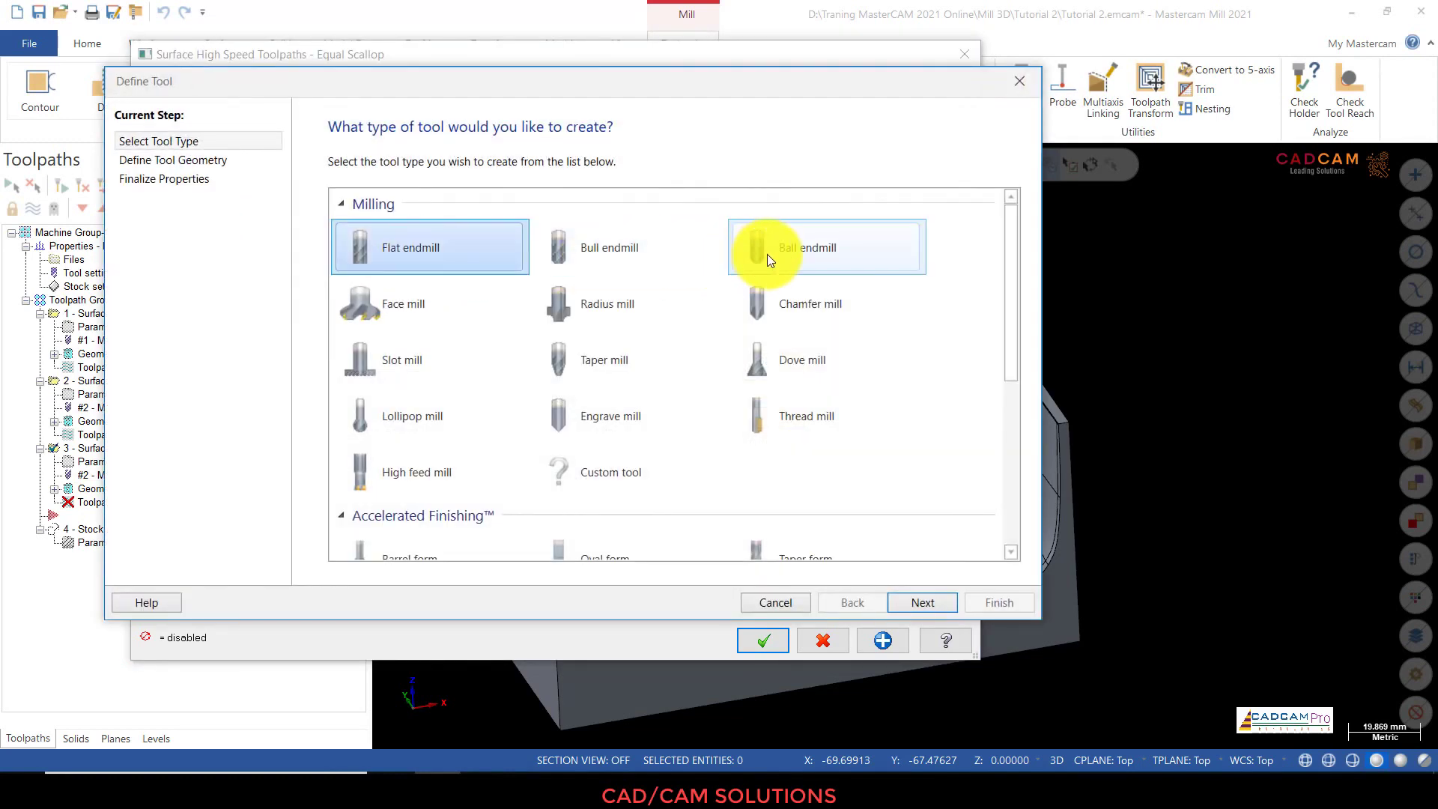
{"action": "left_click", "coordinate": [767, 254]}
{"action": "left_click", "coordinate": [918, 602]}
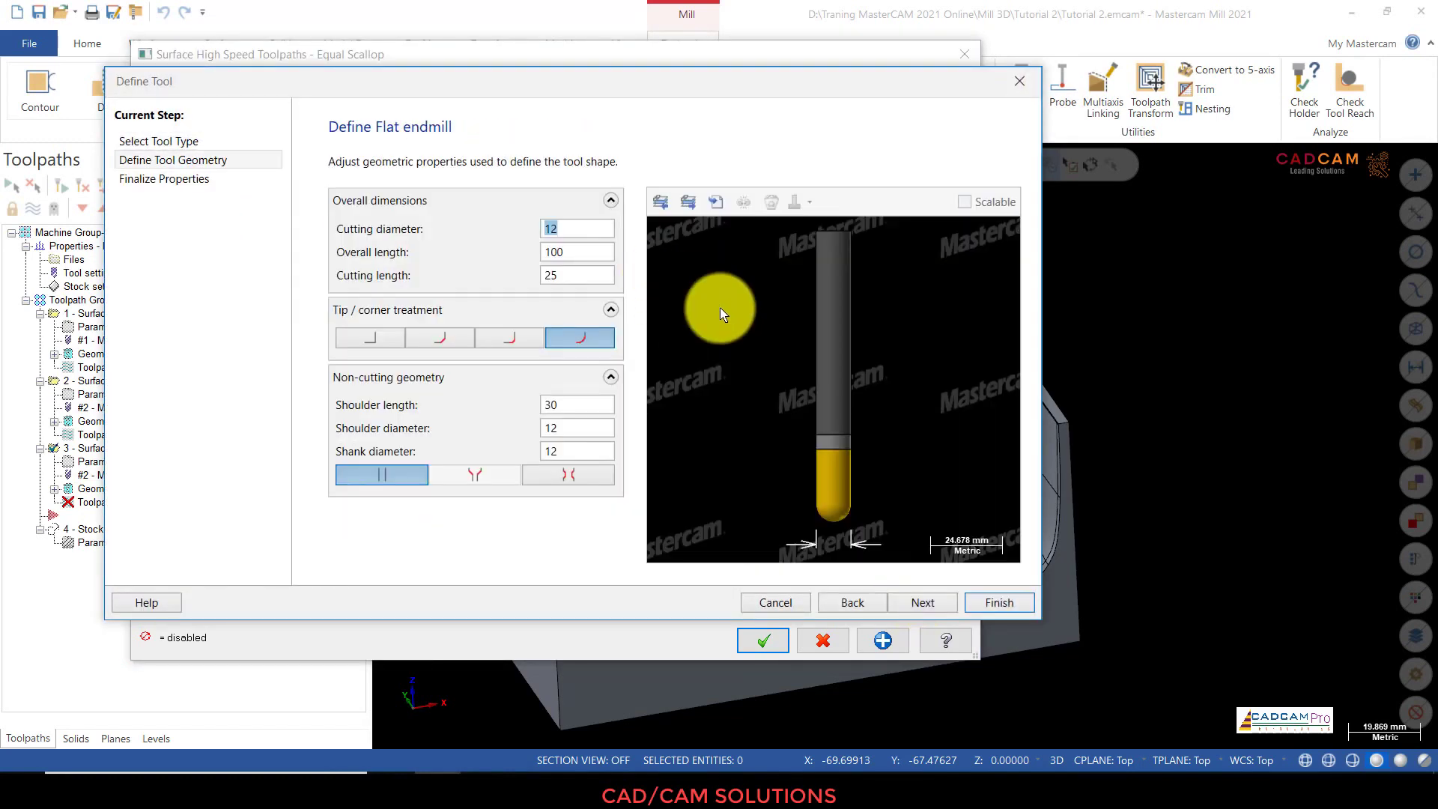
{"action": "type", "text": "10"}
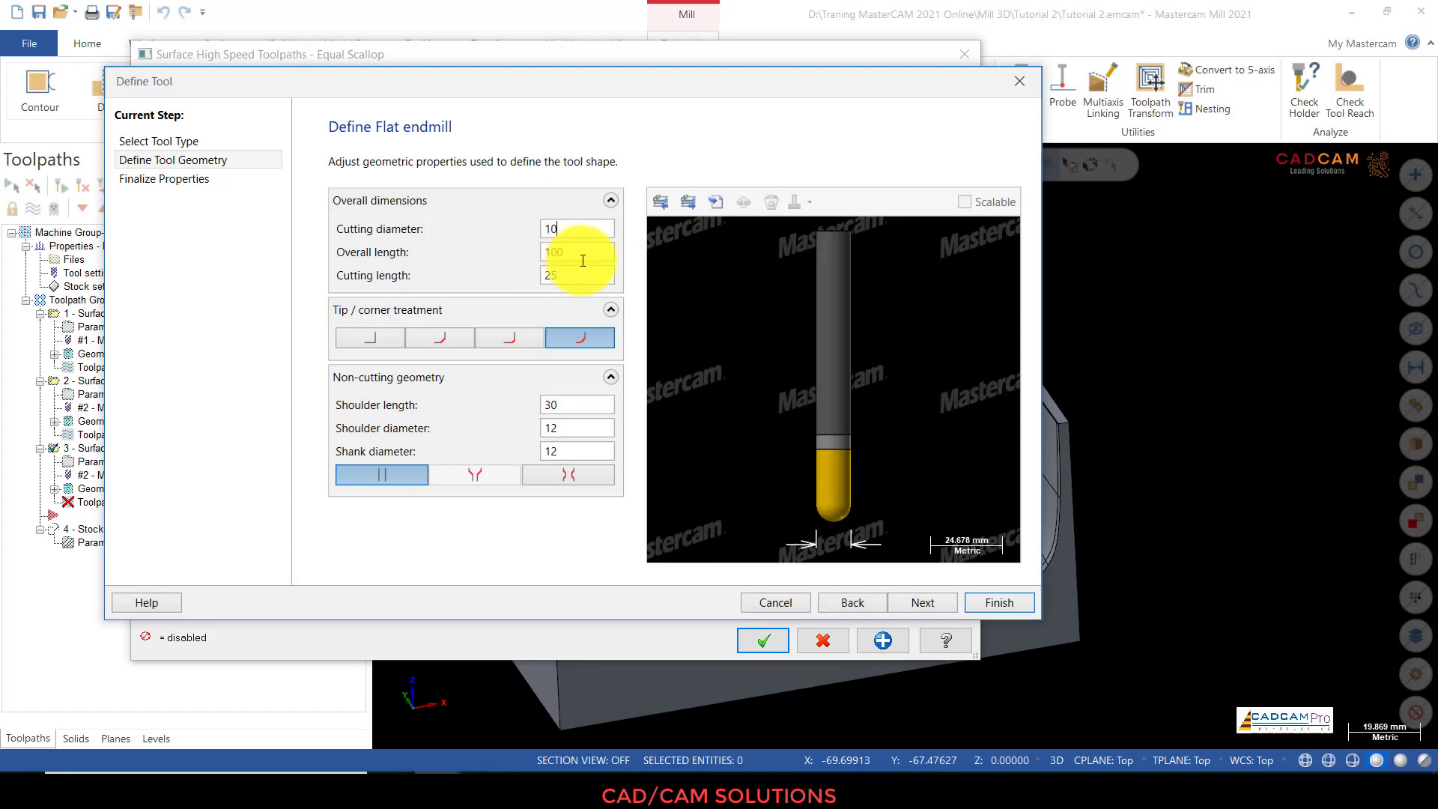
{"action": "left_click", "coordinate": [596, 257]}
{"action": "left_click_drag", "start_coordinate": [597, 255], "coordinate": [497, 252]}
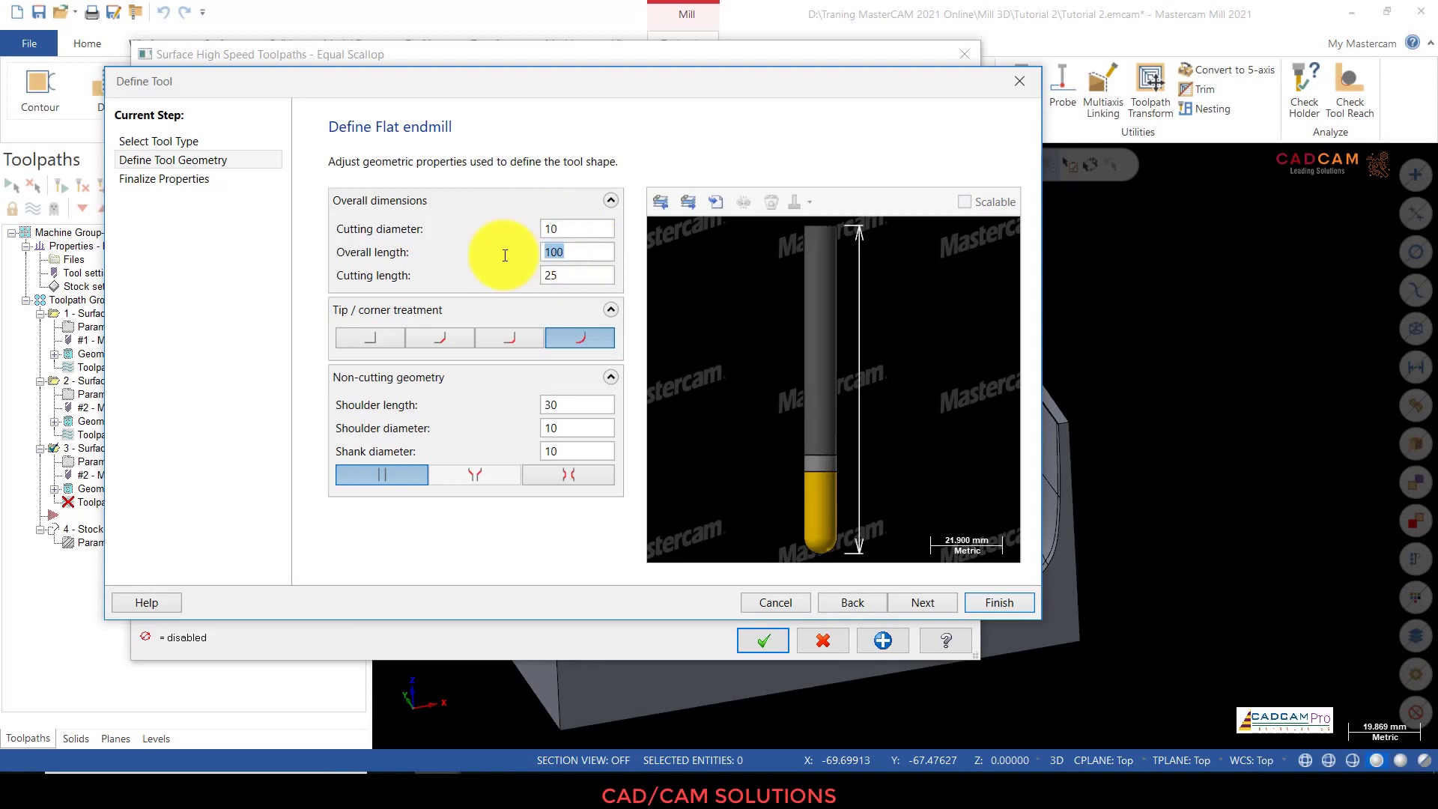
{"action": "left_click", "coordinate": [579, 283]}
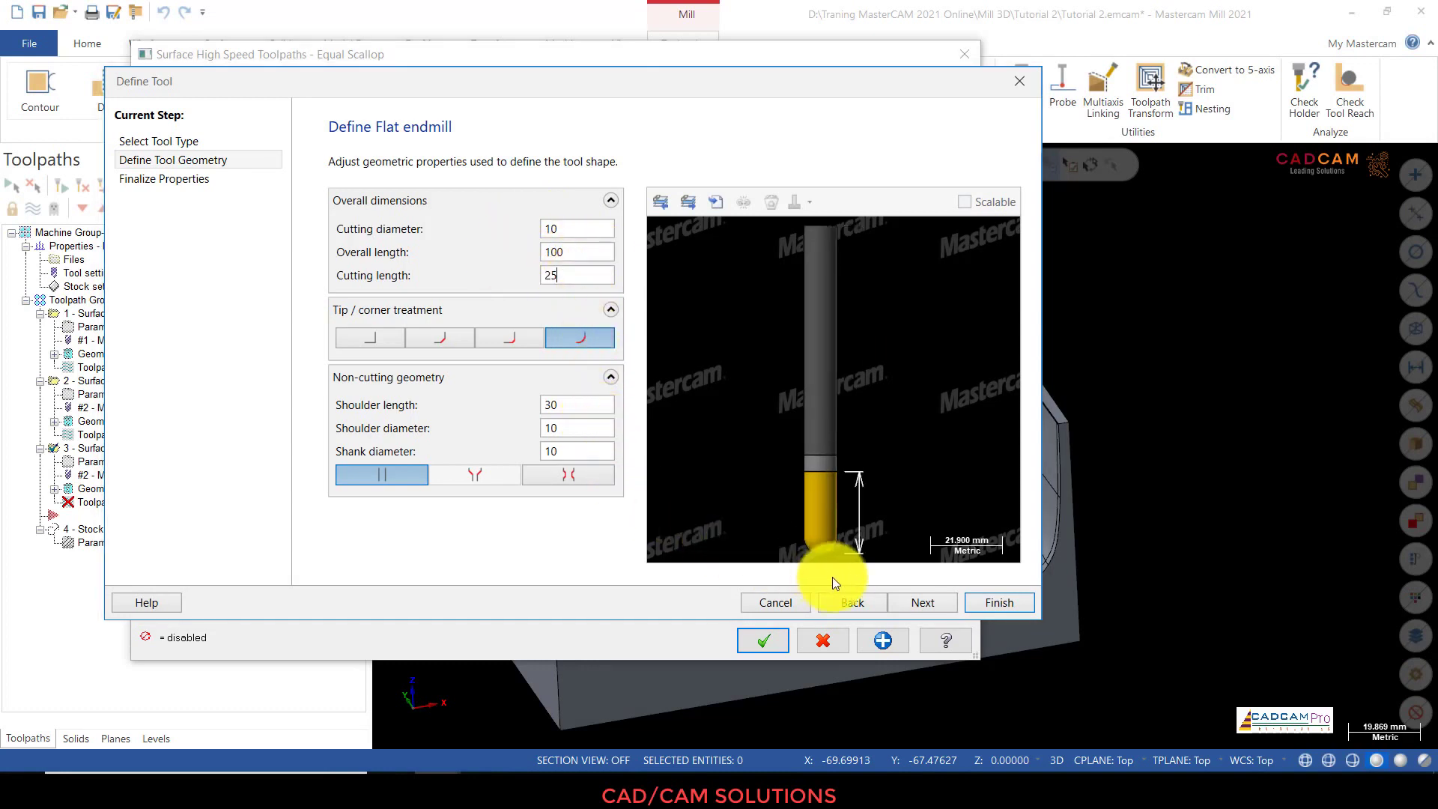
{"action": "left_click", "coordinate": [919, 603]}
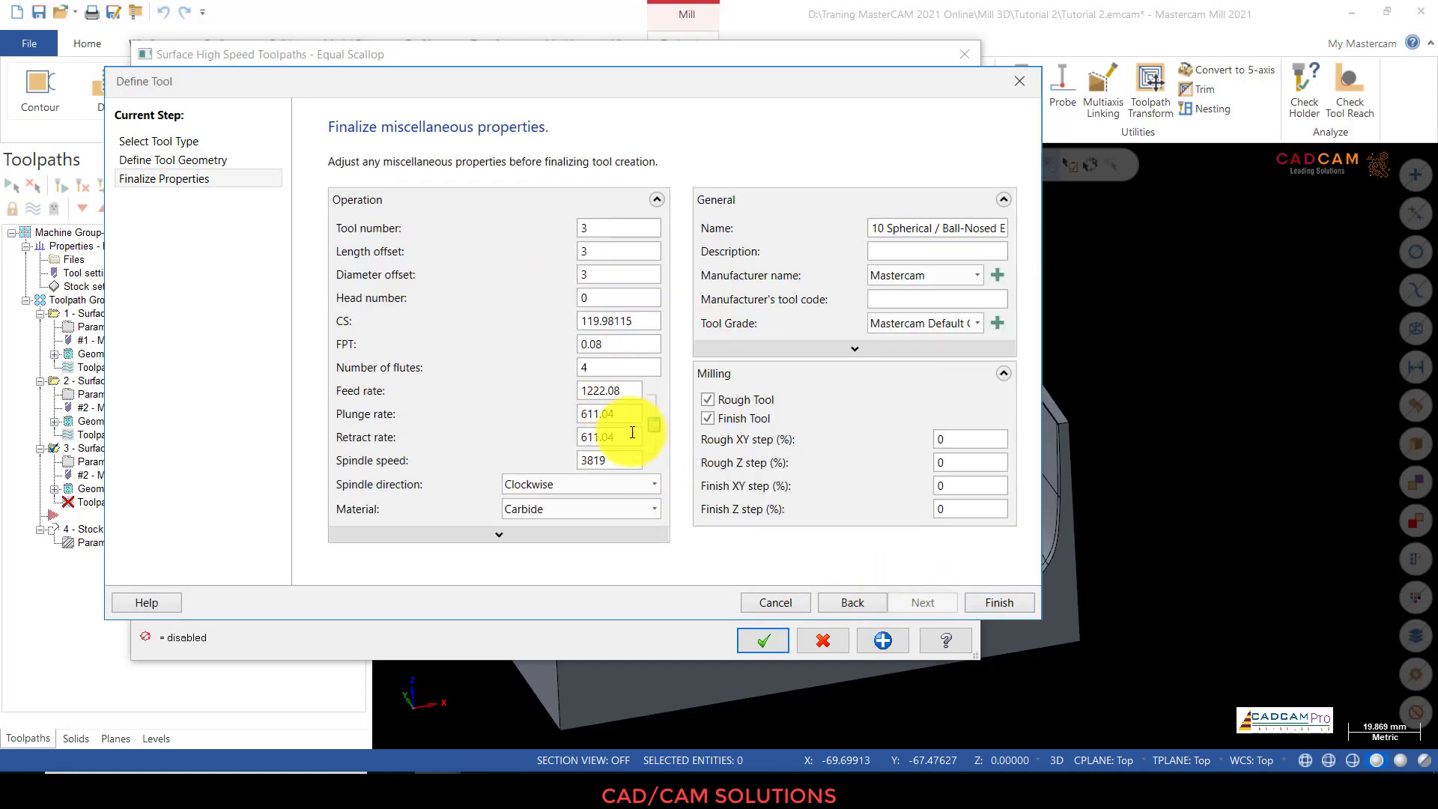
Step: Set the ball endmill's plunge rate to 300, retract rate to 2000 and spindle speed to 8000, and finish creating the tool
{"action": "left_click_drag", "start_coordinate": [627, 415], "coordinate": [524, 419]}
{"action": "type", "text": "300"}
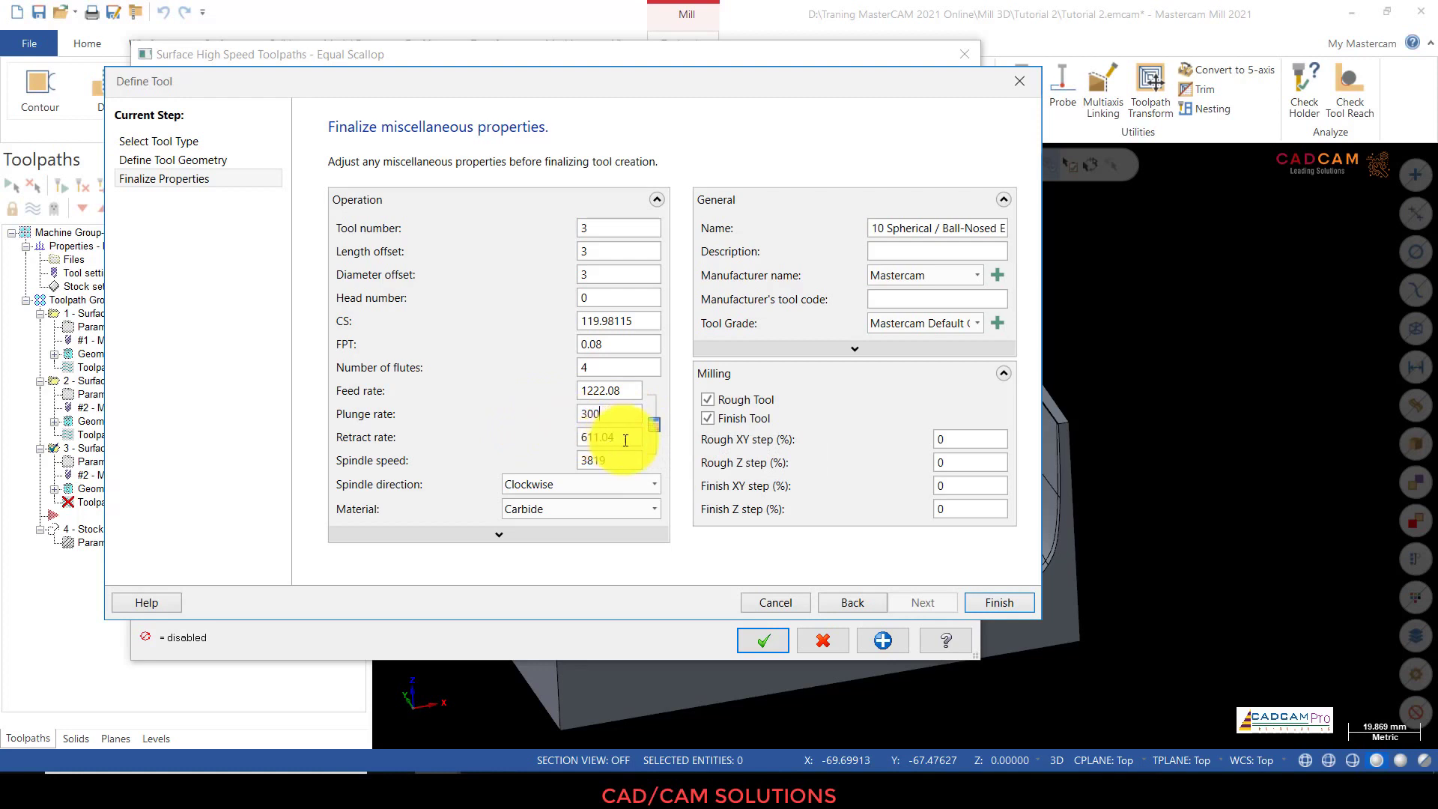
{"action": "key", "text": "Tab"}
{"action": "type", "text": "2000"}
{"action": "key", "text": "Tab"}
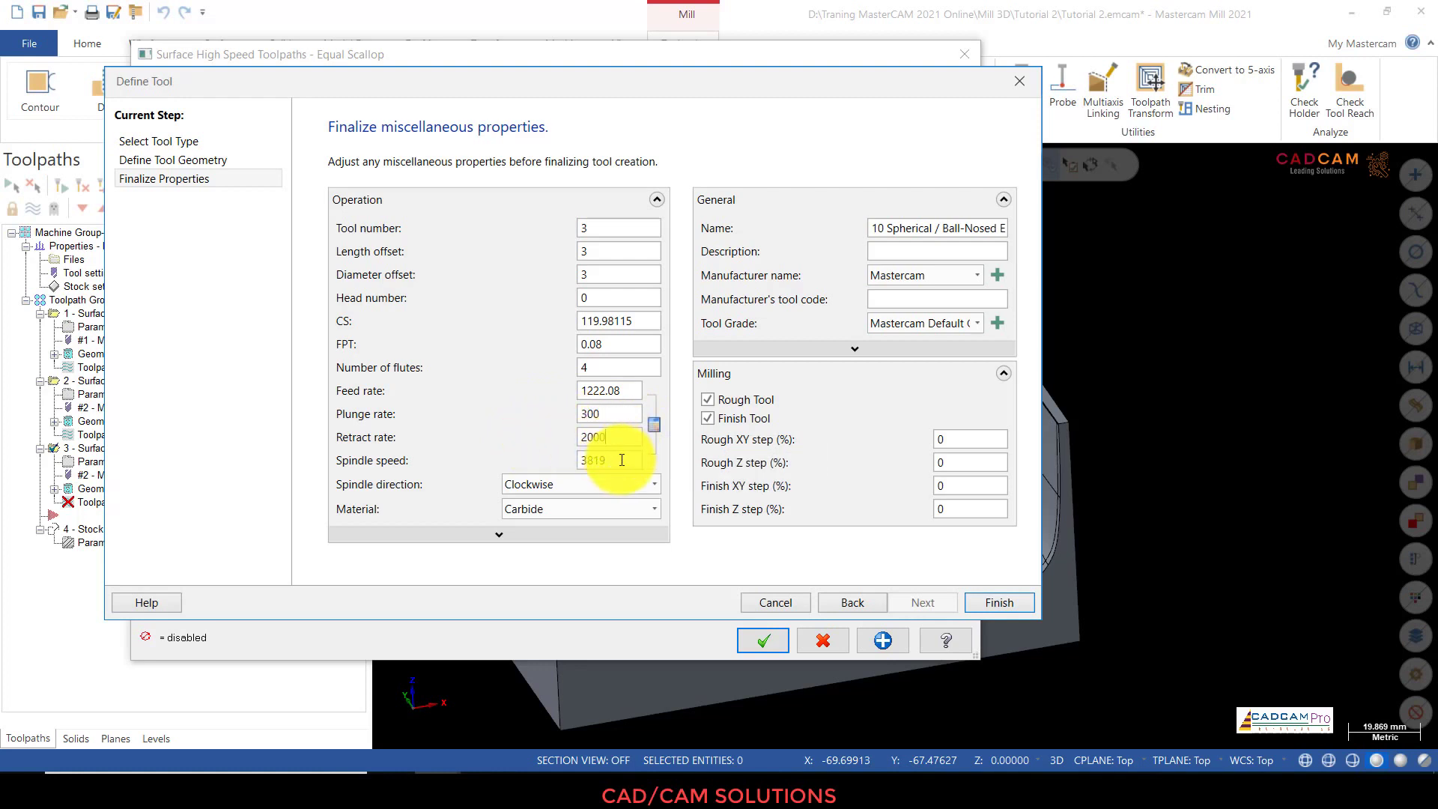
{"action": "type", "text": "8000"}
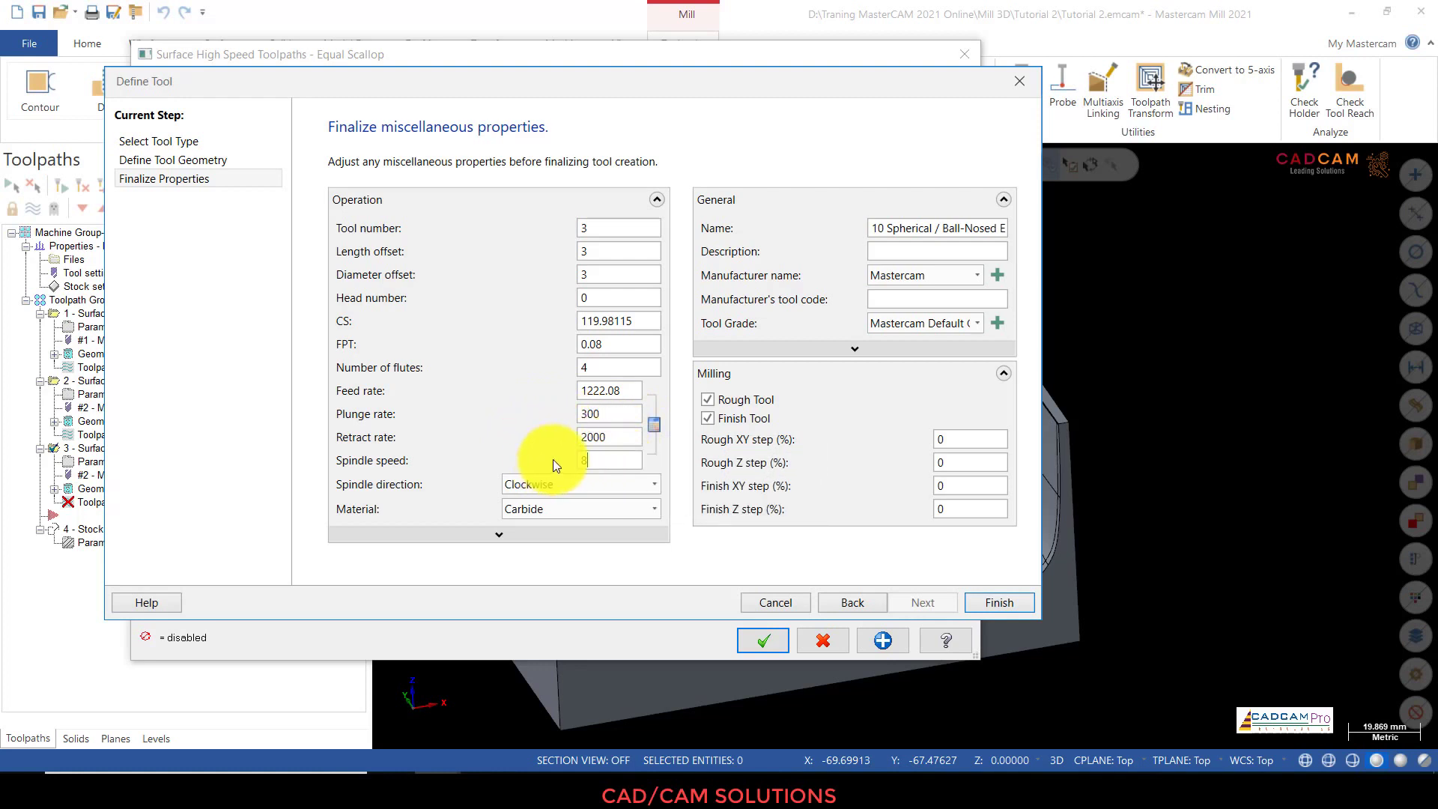
{"action": "left_click", "coordinate": [621, 413]}
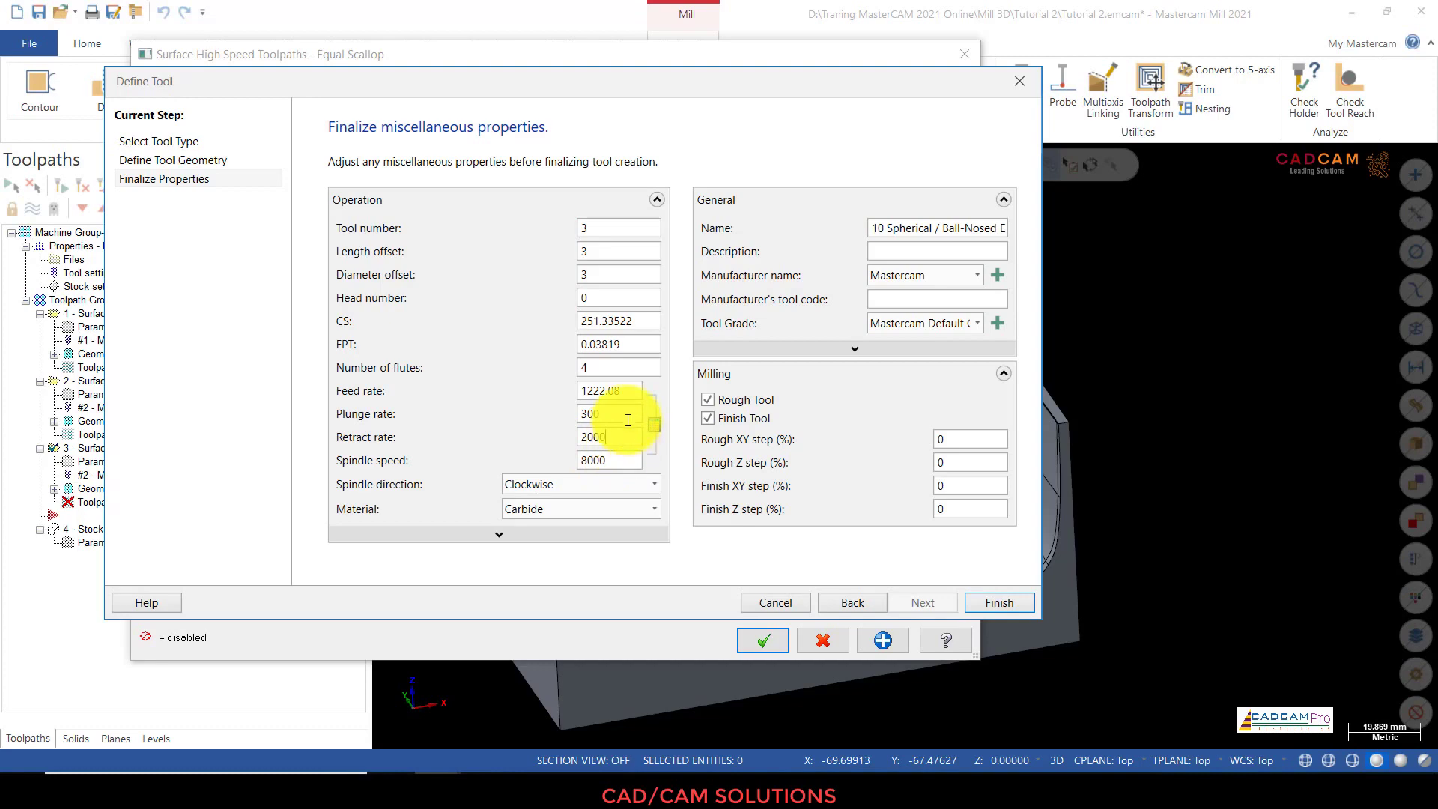
{"action": "left_click", "coordinate": [994, 599]}
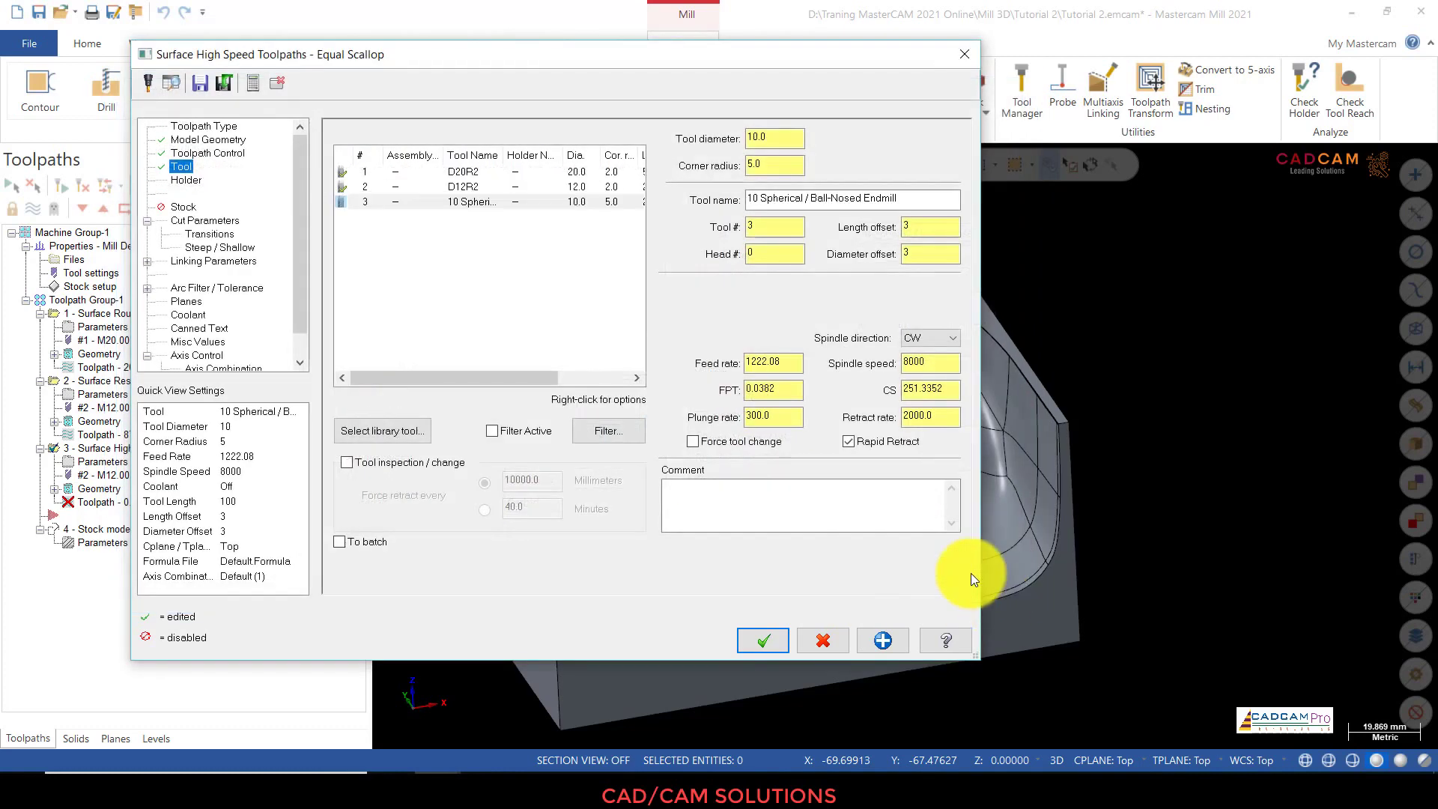
Step: Rename the 10 mm ball endmill as BN10
{"action": "right_click", "coordinate": [460, 204]}
{"action": "left_click", "coordinate": [489, 247]}
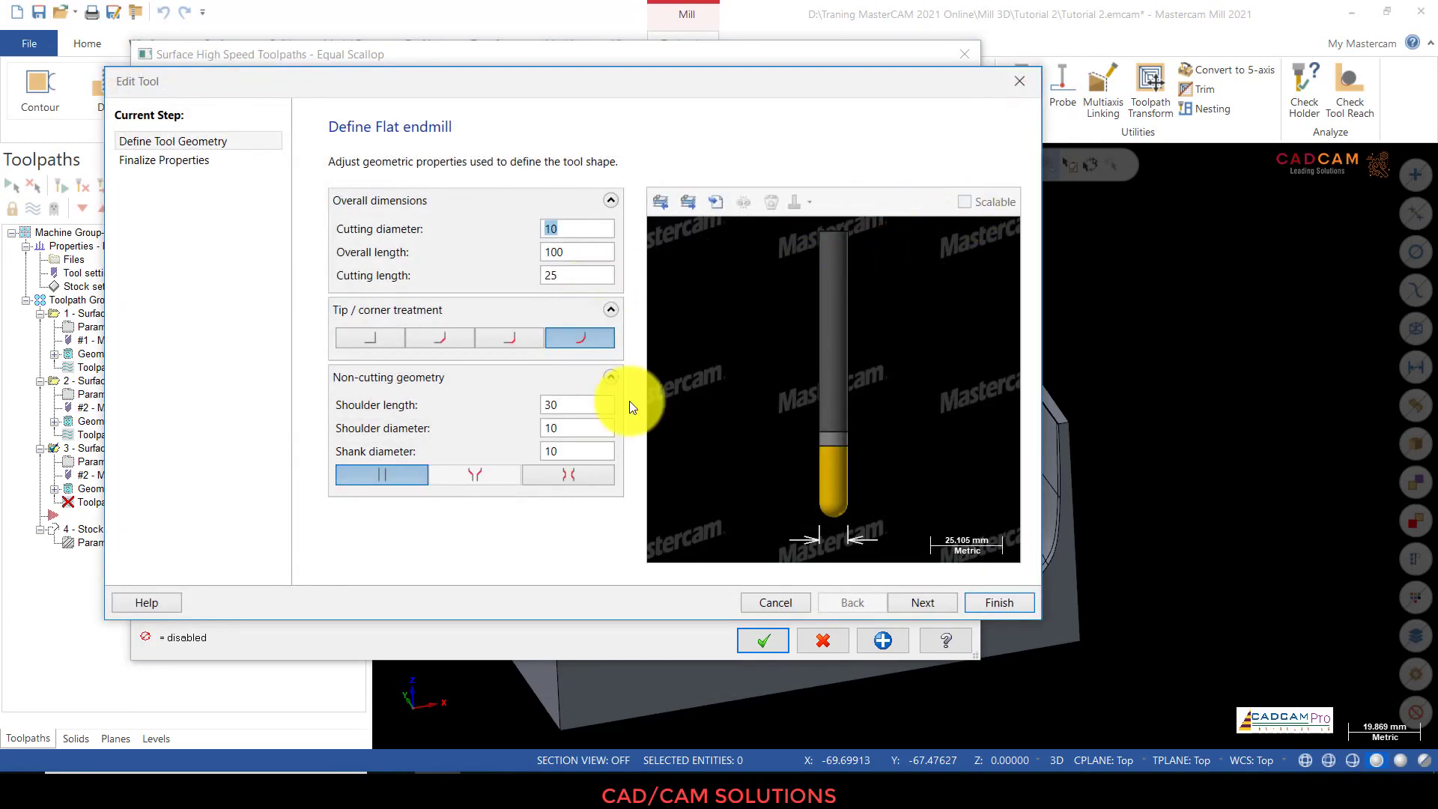
{"action": "left_click", "coordinate": [907, 602]}
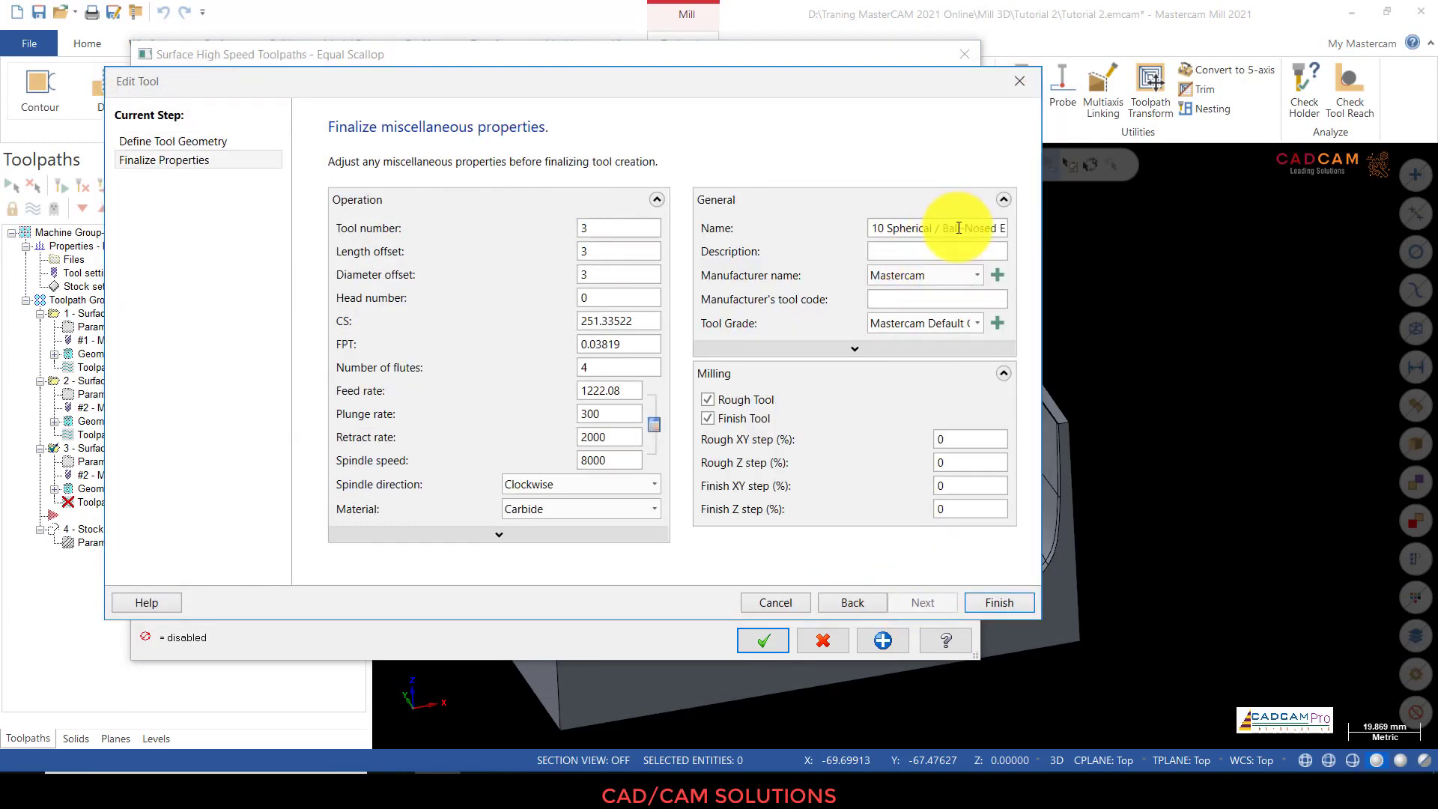
{"action": "triple_click", "coordinate": [958, 226]}
{"action": "type", "text": "BN10"}
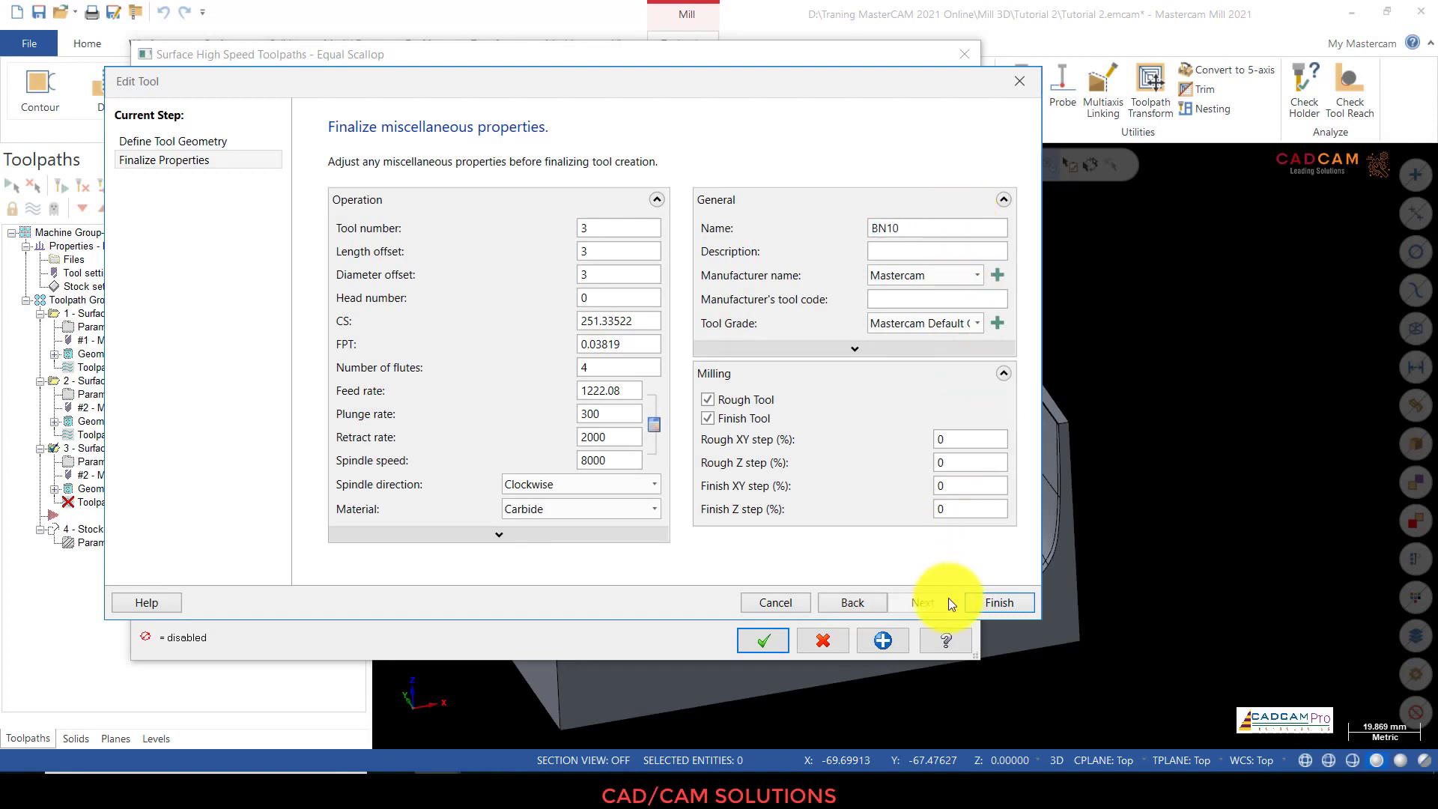
{"action": "left_click", "coordinate": [982, 600]}
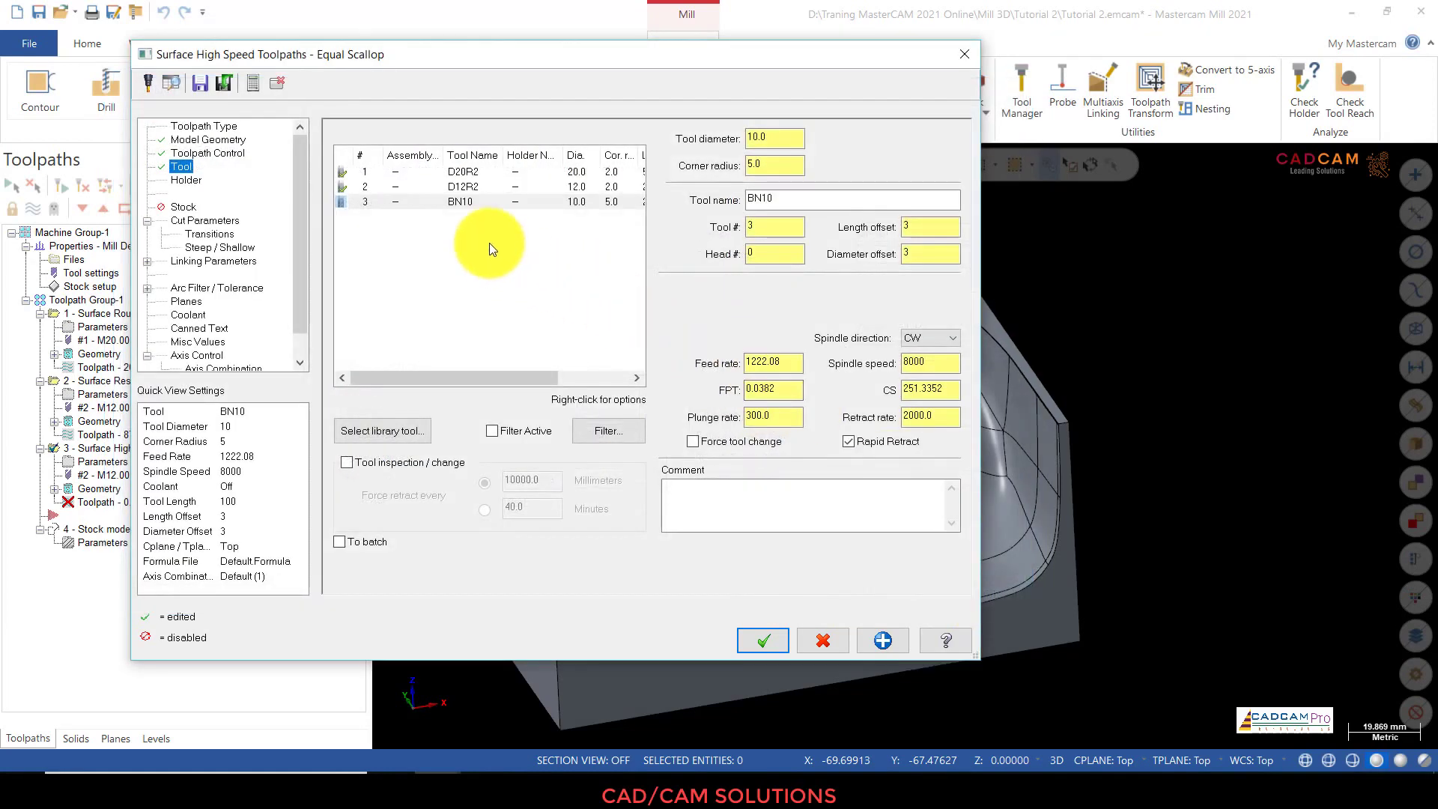
Step: Set the Equal Scallop cut style's open contour direction to Zigzag, keeping the closed contour direction at One Way
{"action": "left_click", "coordinate": [194, 220]}
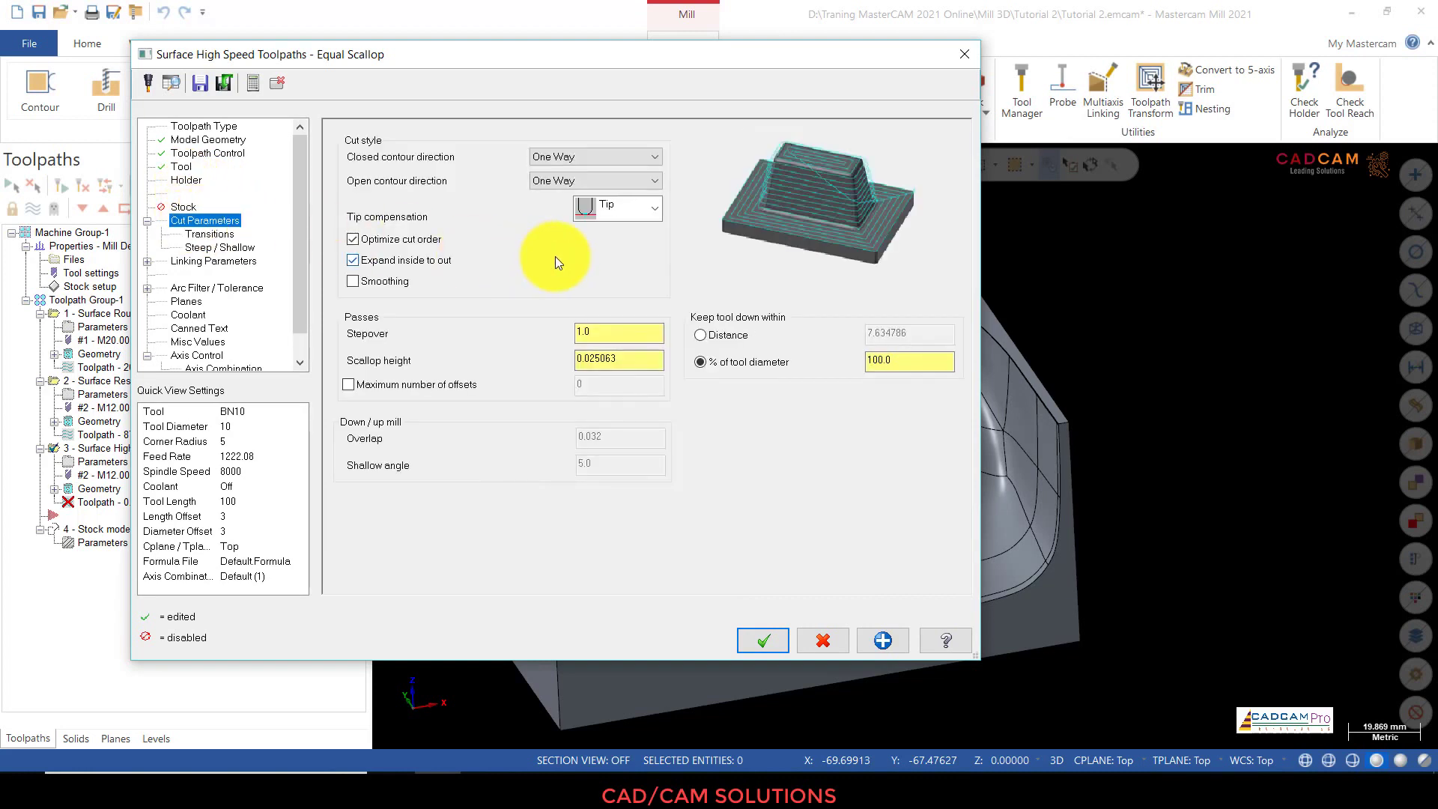
{"action": "left_click", "coordinate": [547, 163]}
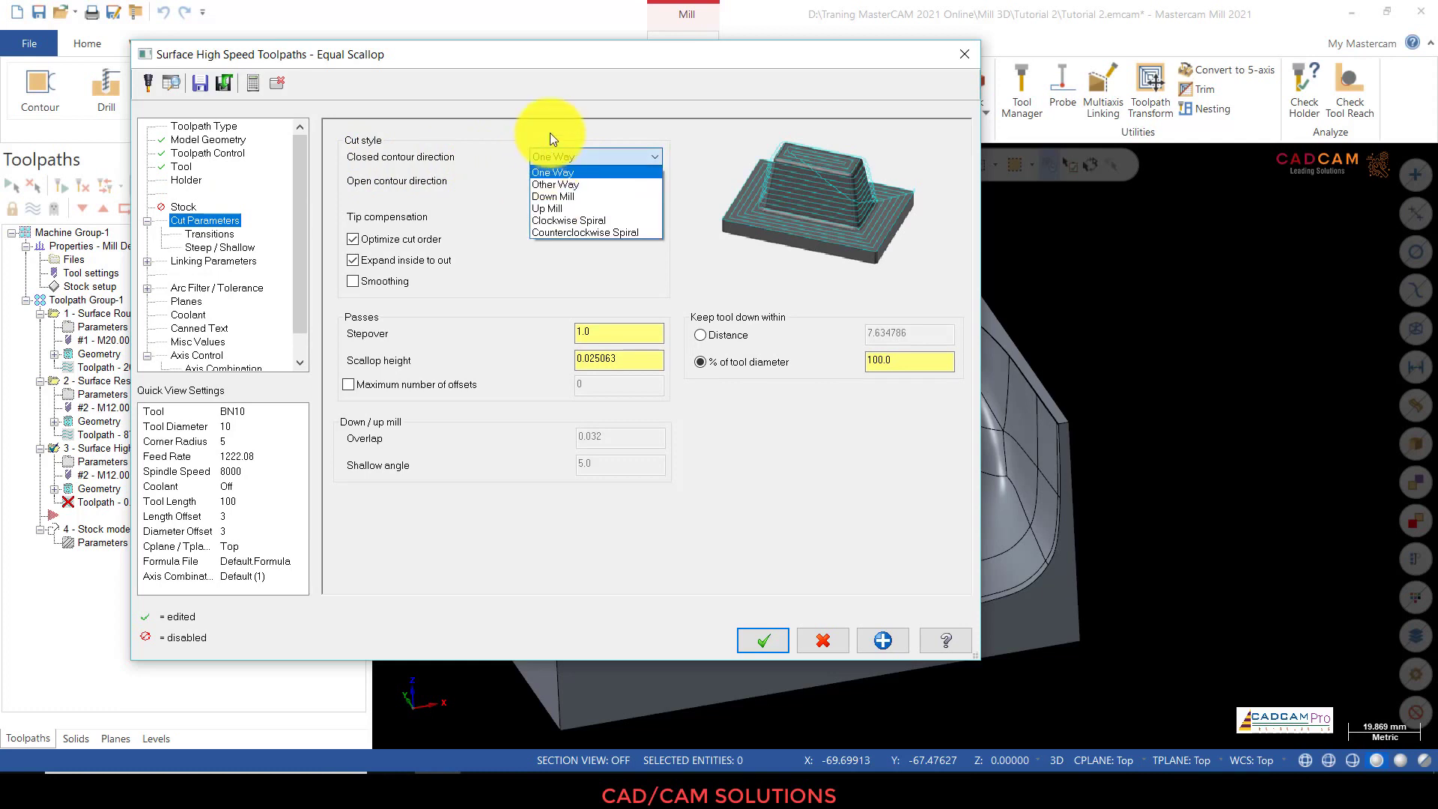
{"action": "left_click", "coordinate": [519, 140]}
{"action": "left_click", "coordinate": [560, 181]}
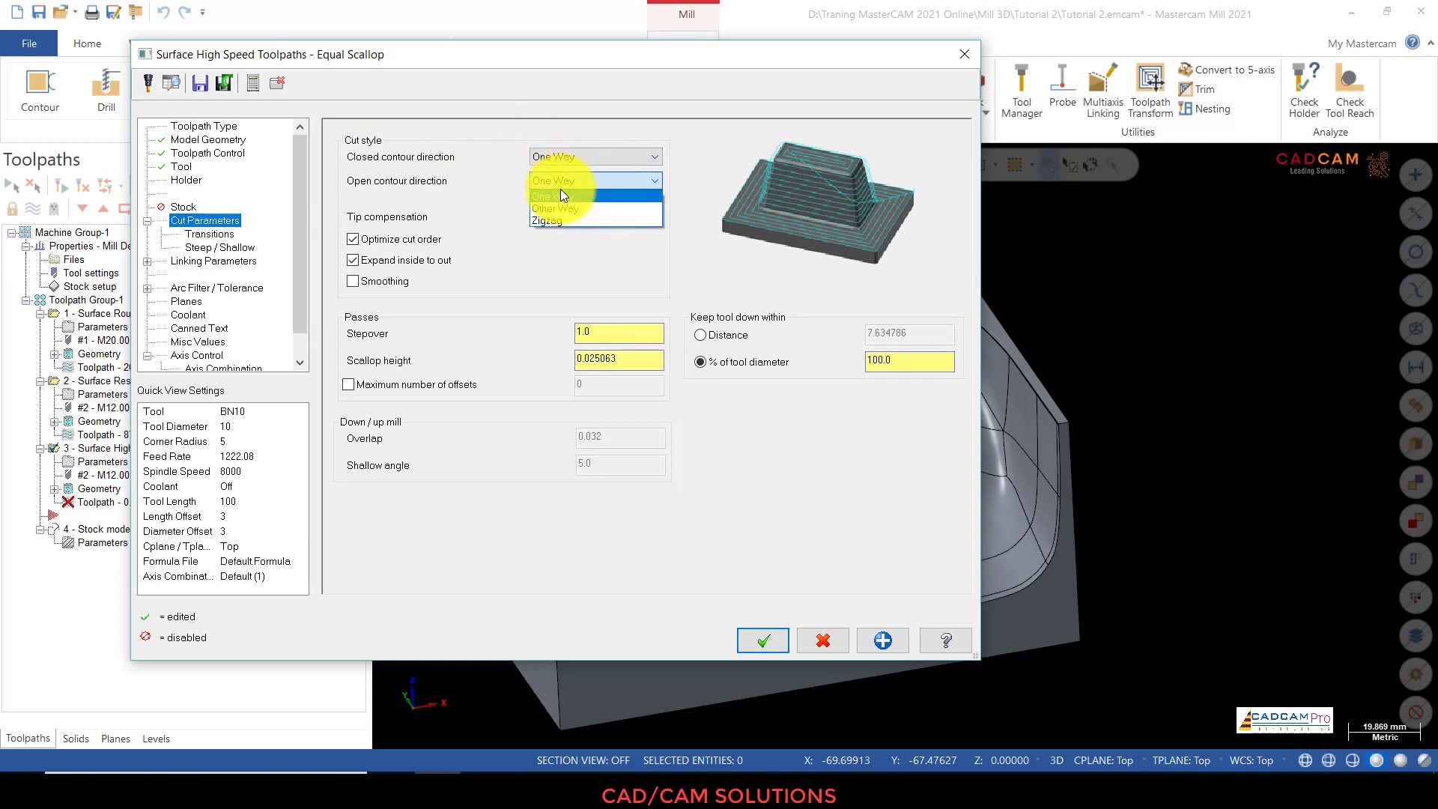
{"action": "left_click", "coordinate": [560, 220]}
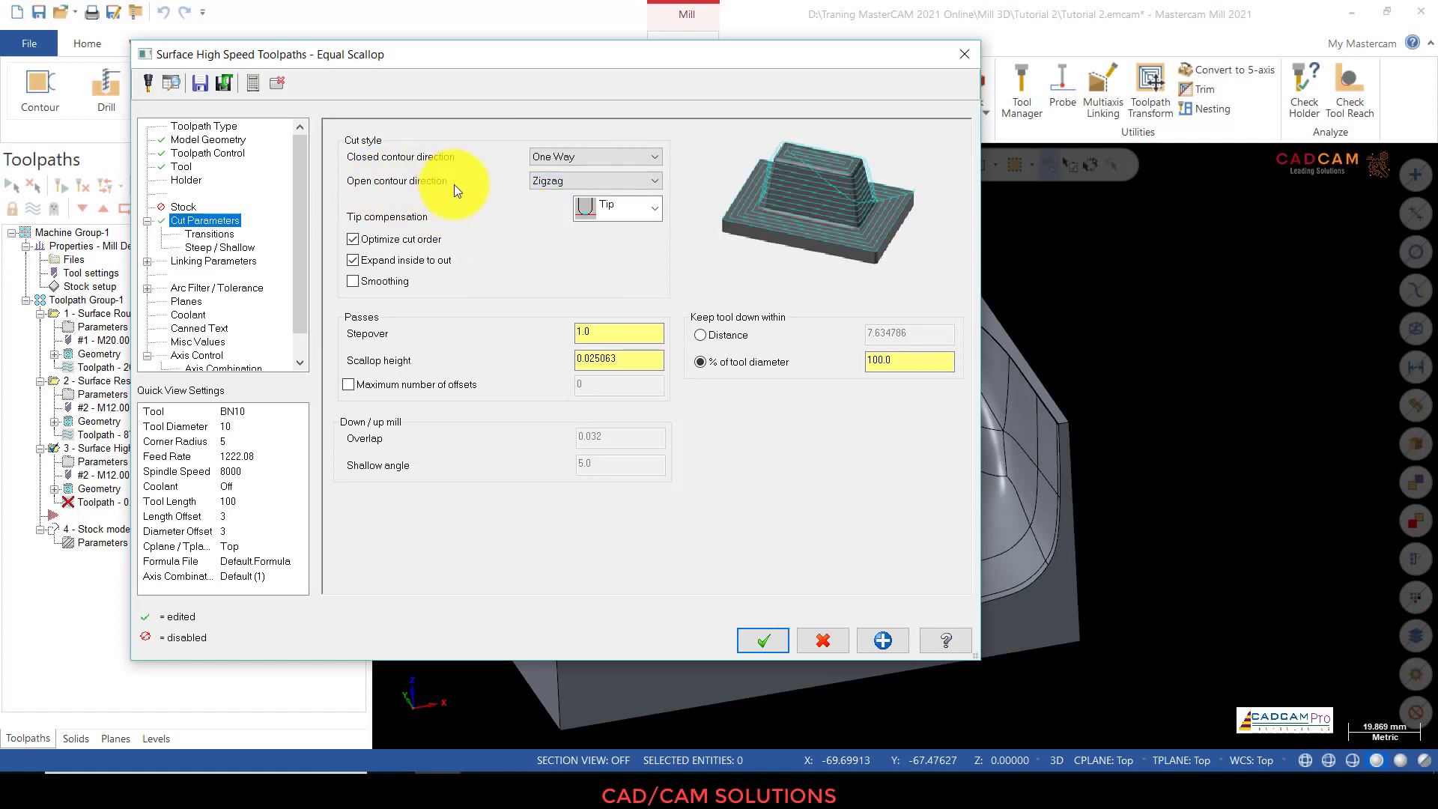
{"action": "left_click", "coordinate": [572, 159]}
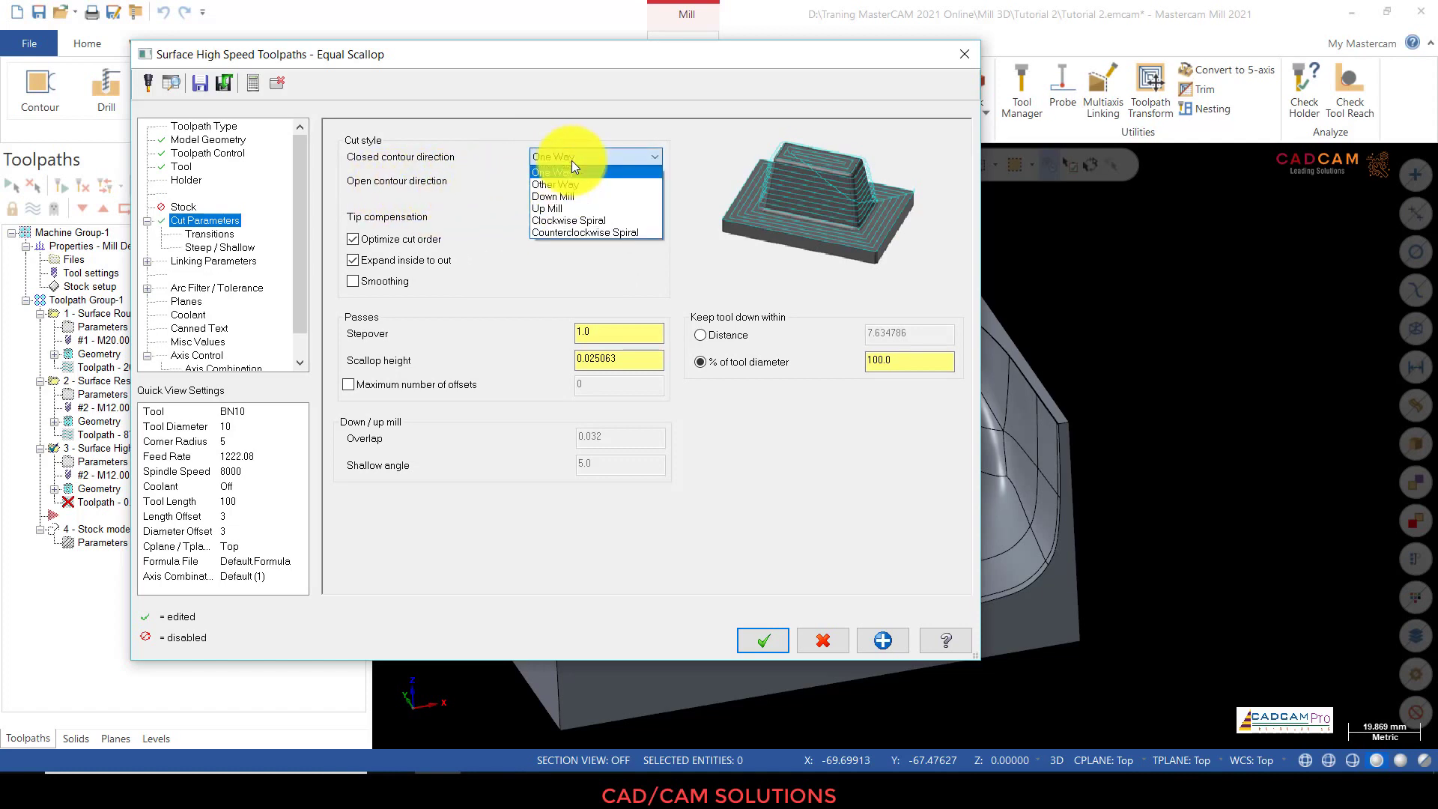
{"action": "left_click", "coordinate": [510, 140]}
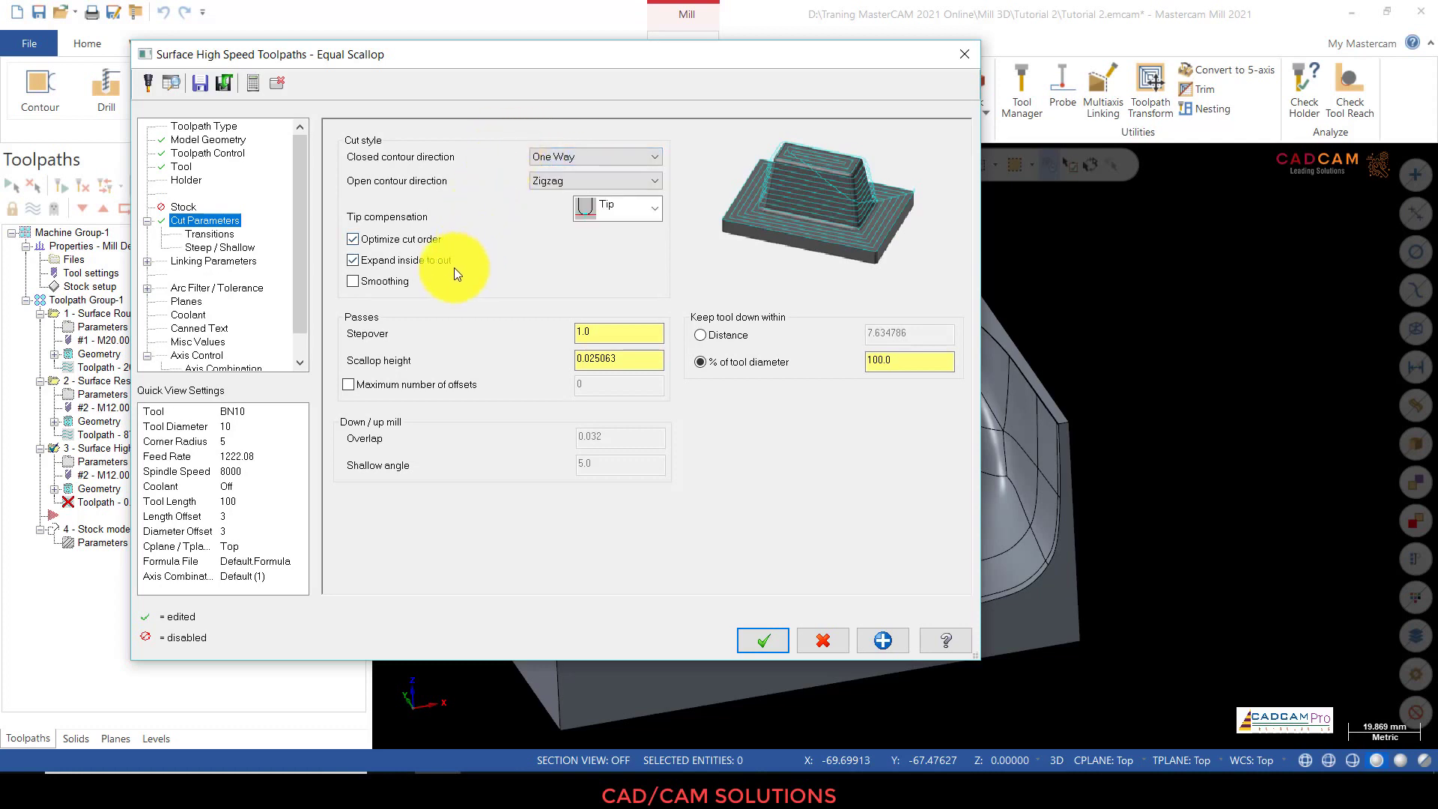
Step: Enable smoothing for the Equal Scallop passes and set the stepover to 0.25
{"action": "double_click", "coordinate": [641, 335]}
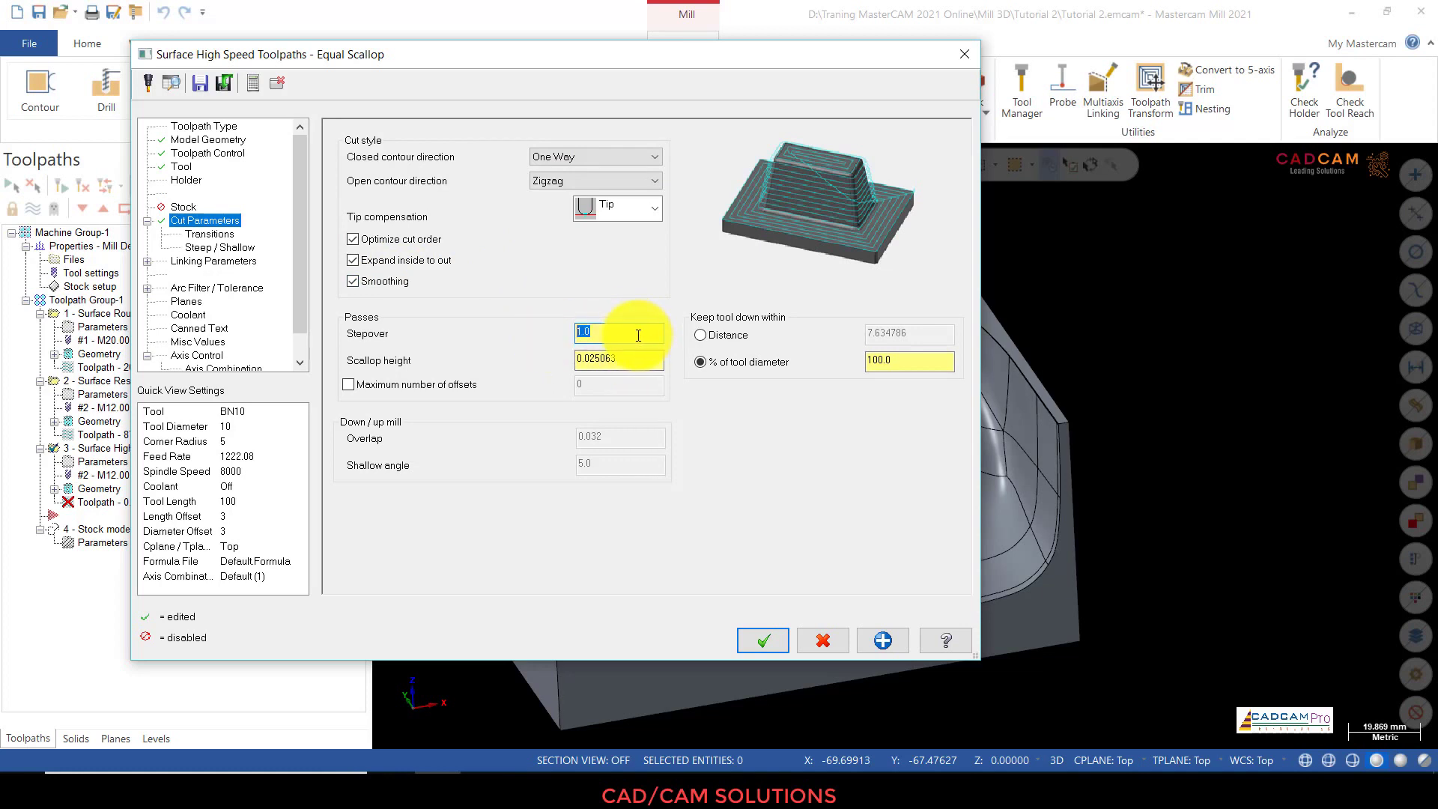
{"action": "type", "text": "0.25"}
{"action": "key", "text": "Tab"}
{"action": "left_click", "coordinate": [646, 364]}
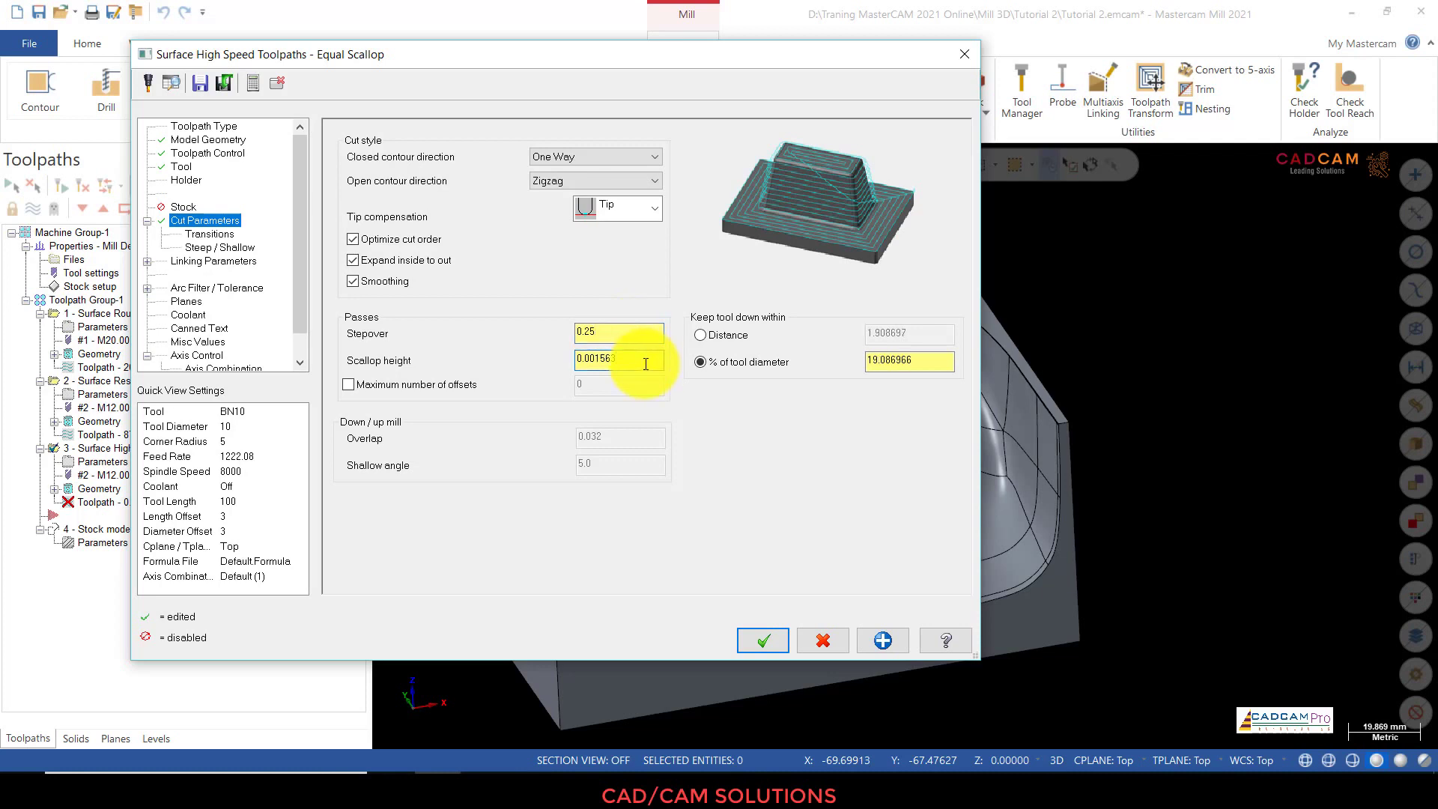
Step: Review the Equal Scallop toolpath's transition type and its steep/shallow angle range
{"action": "left_click", "coordinate": [210, 234]}
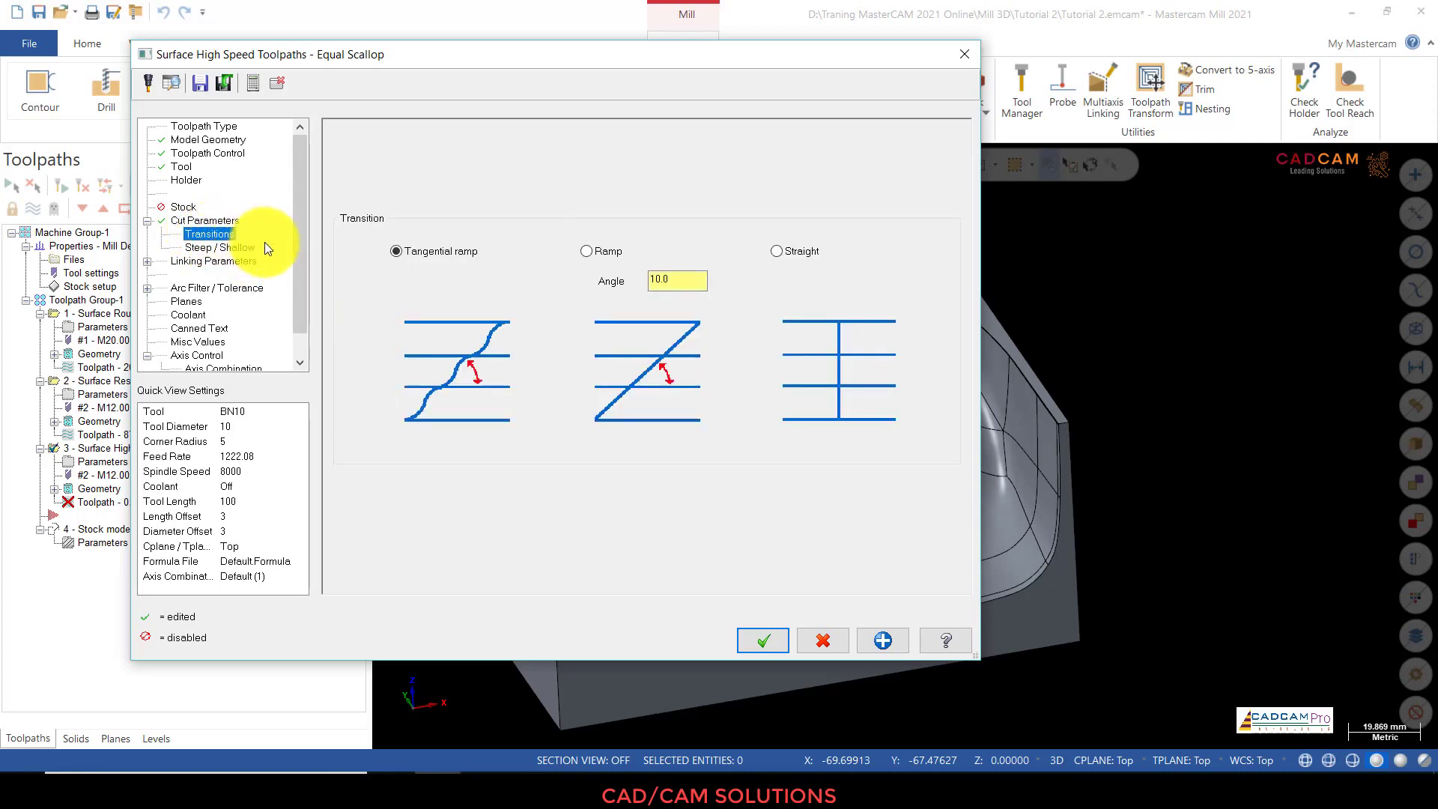
{"action": "left_click", "coordinate": [235, 249]}
{"action": "left_click", "coordinate": [218, 224]}
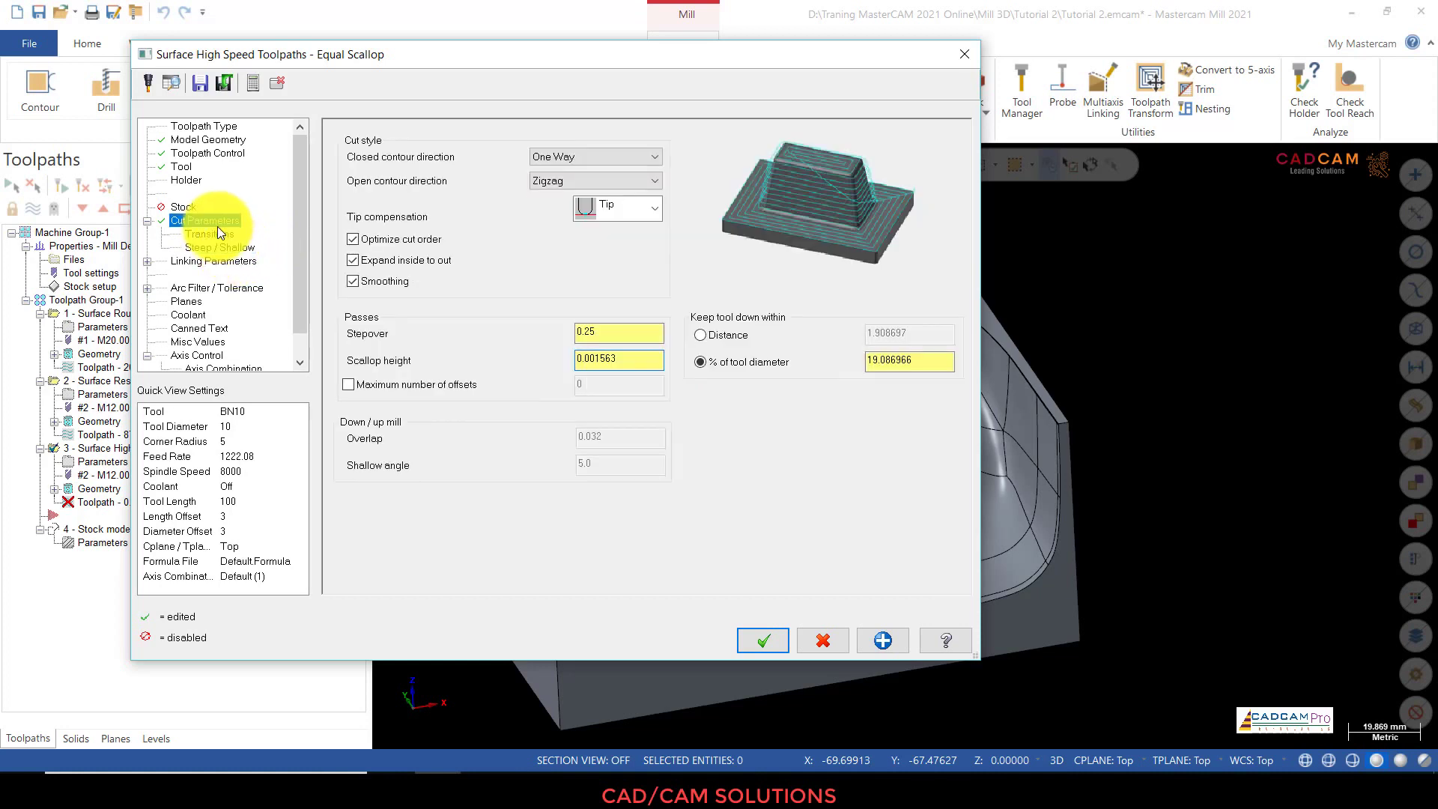
{"action": "left_click", "coordinate": [224, 235]}
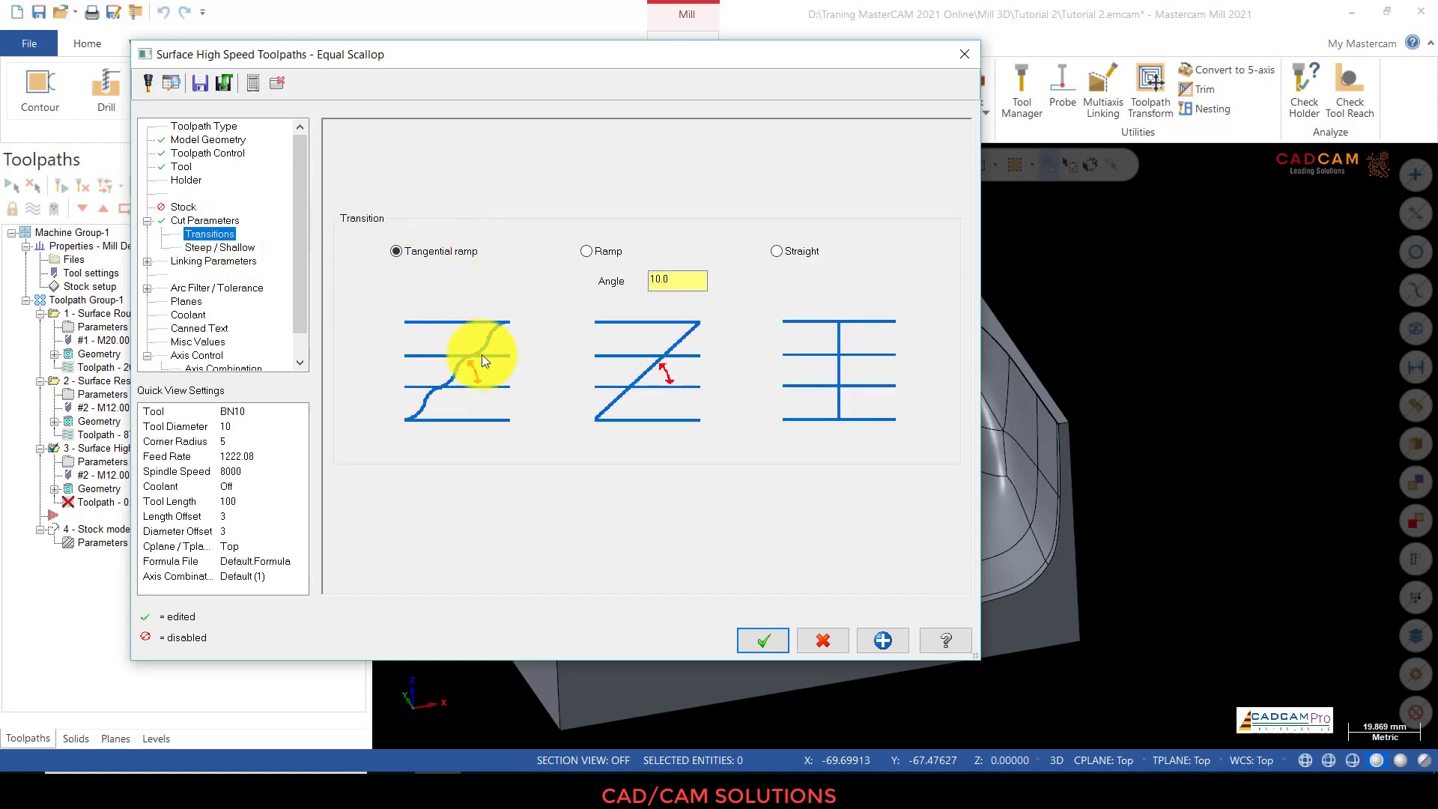
{"action": "left_click", "coordinate": [225, 248]}
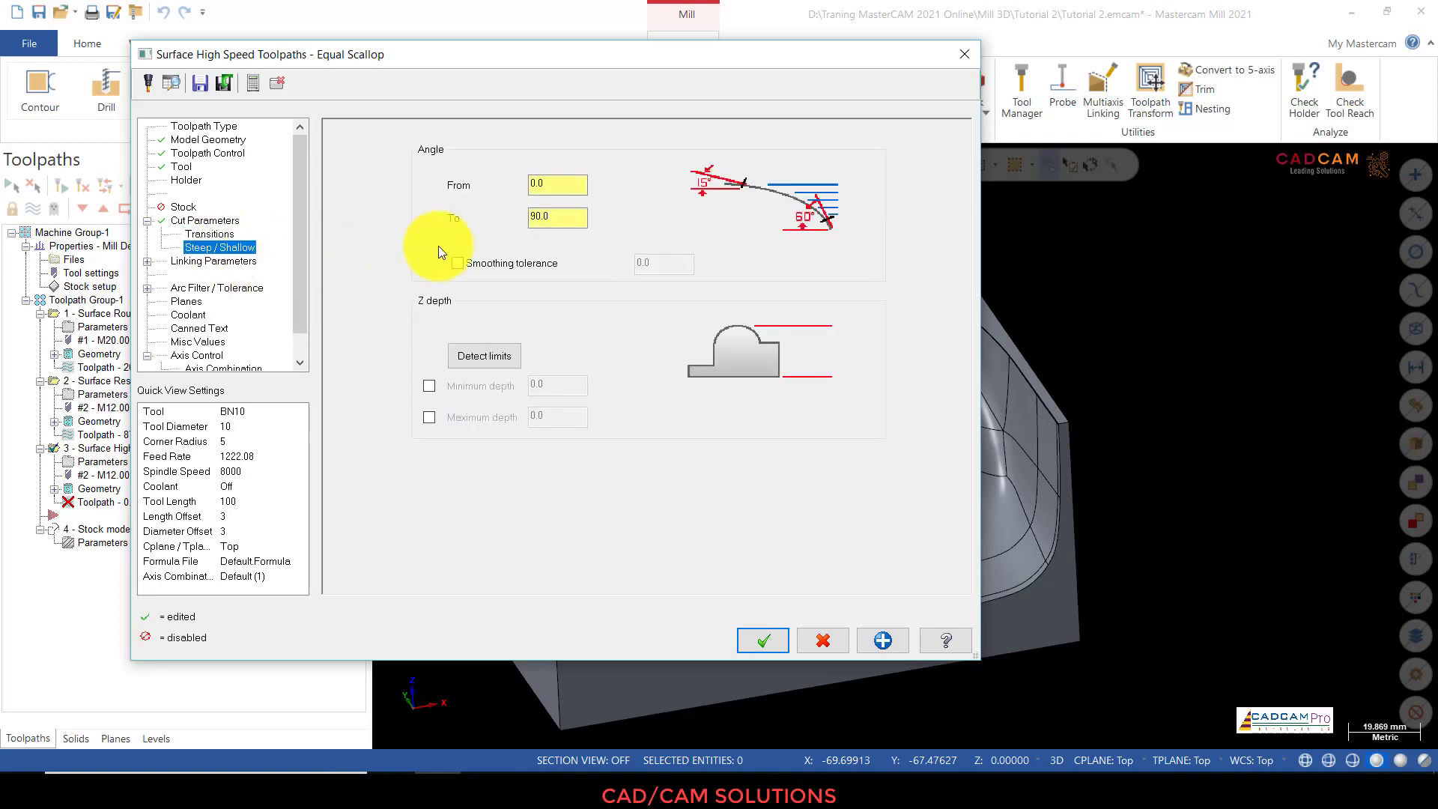
{"action": "left_click", "coordinate": [567, 215]}
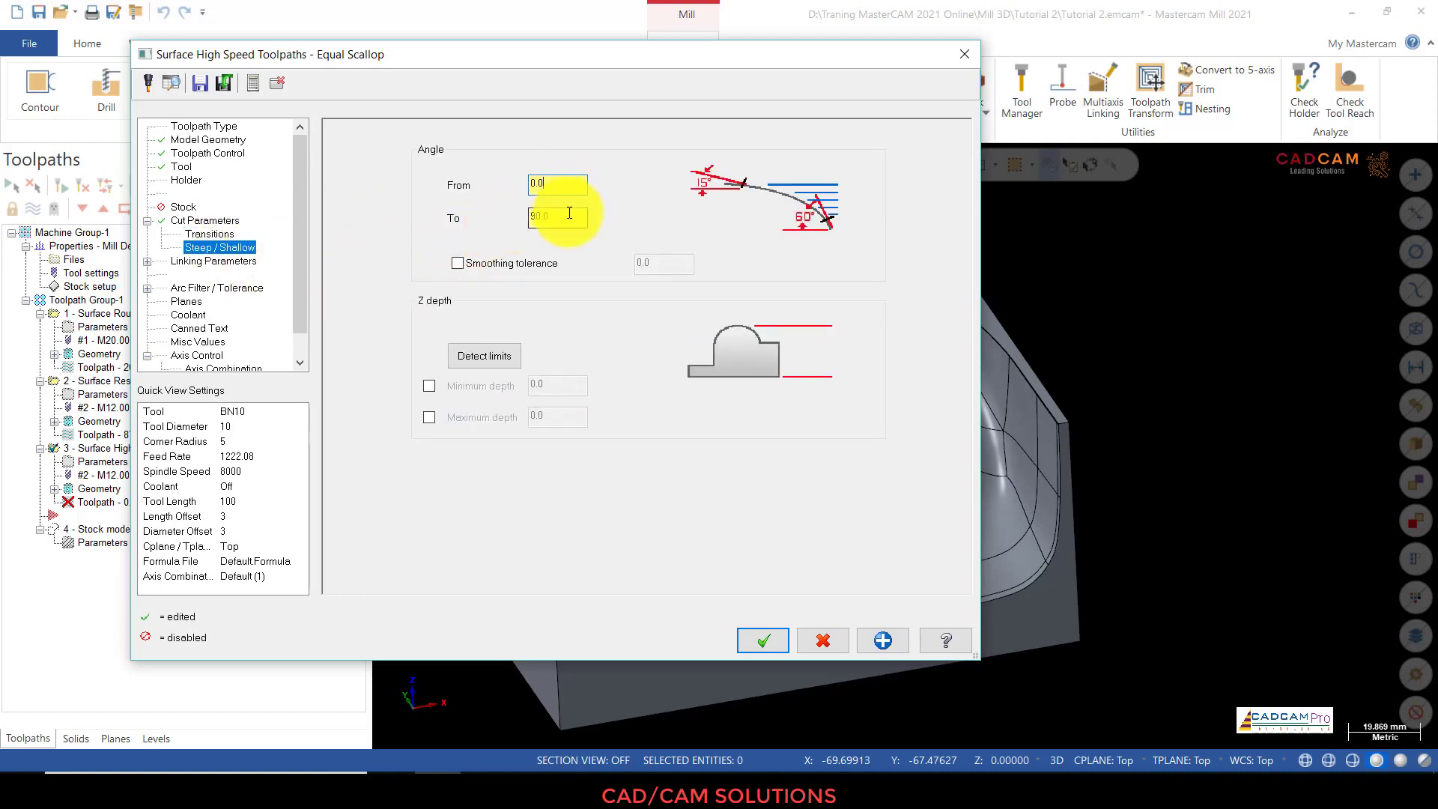
Step: Set the linking parameters' retract method to Minimum Vertical Retract
{"action": "left_click", "coordinate": [215, 261]}
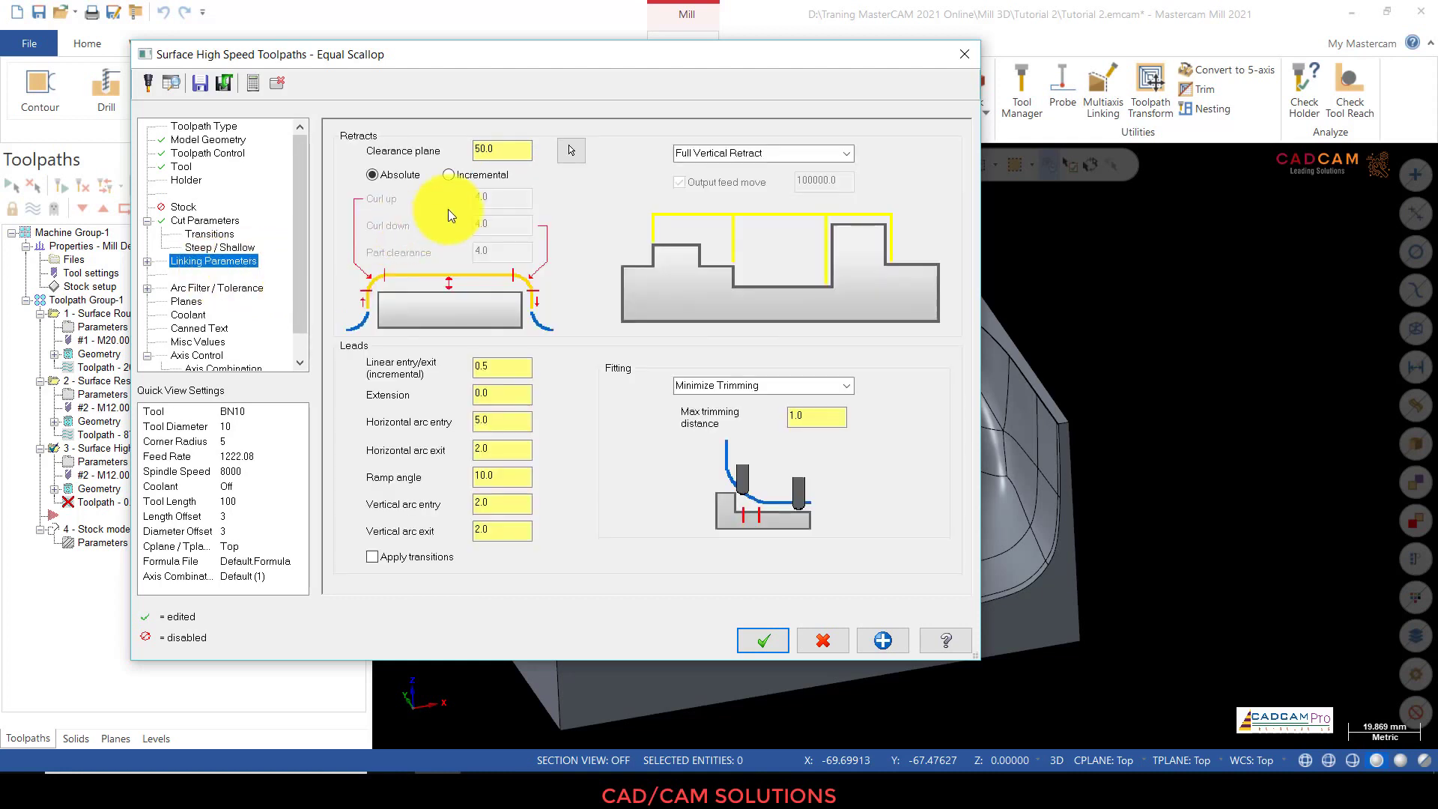
{"action": "left_click", "coordinate": [845, 155]}
{"action": "left_click", "coordinate": [798, 169]}
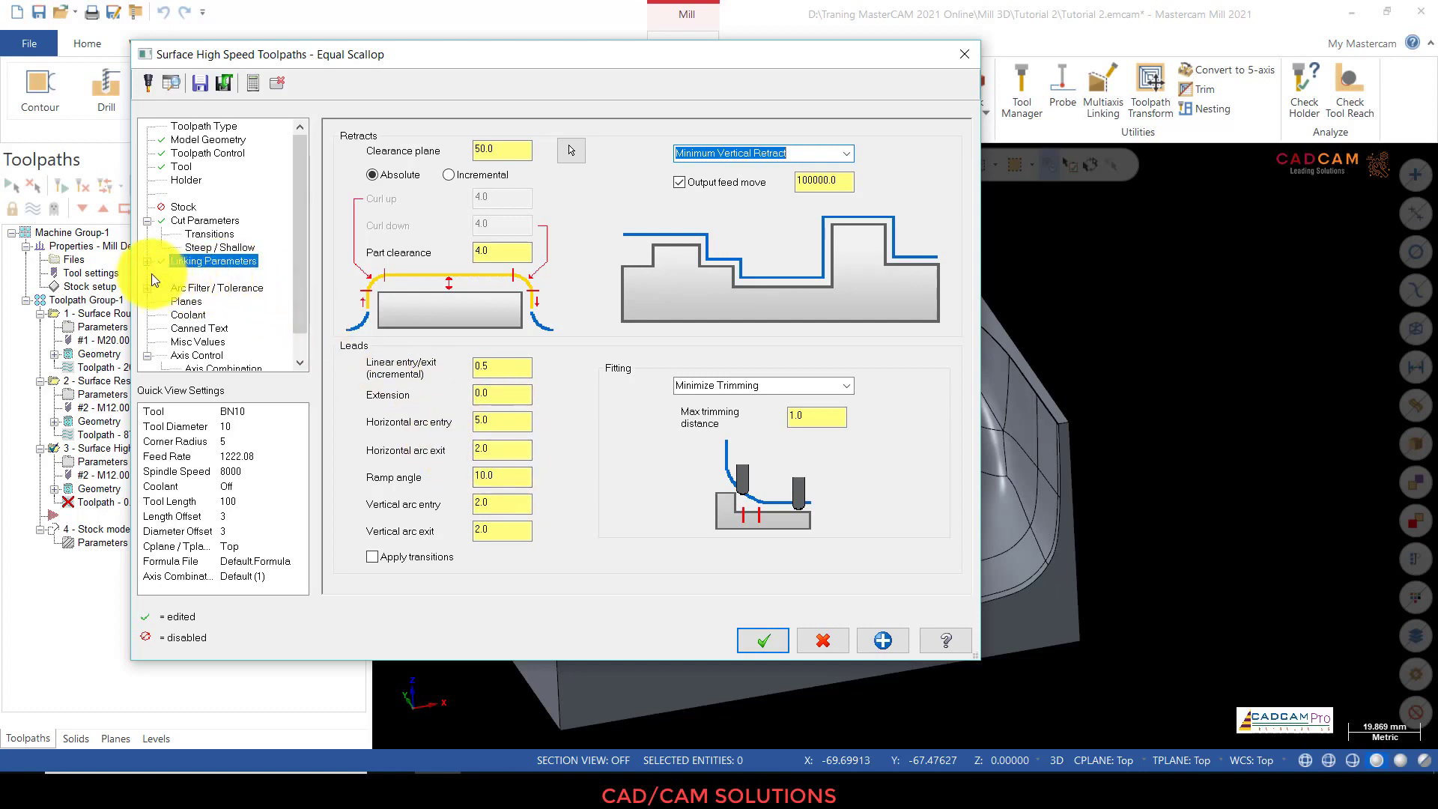
Step: Check the tolerance and plane settings, and accept the Equal Scallop parameters to generate the toolpath
{"action": "left_click", "coordinate": [173, 289]}
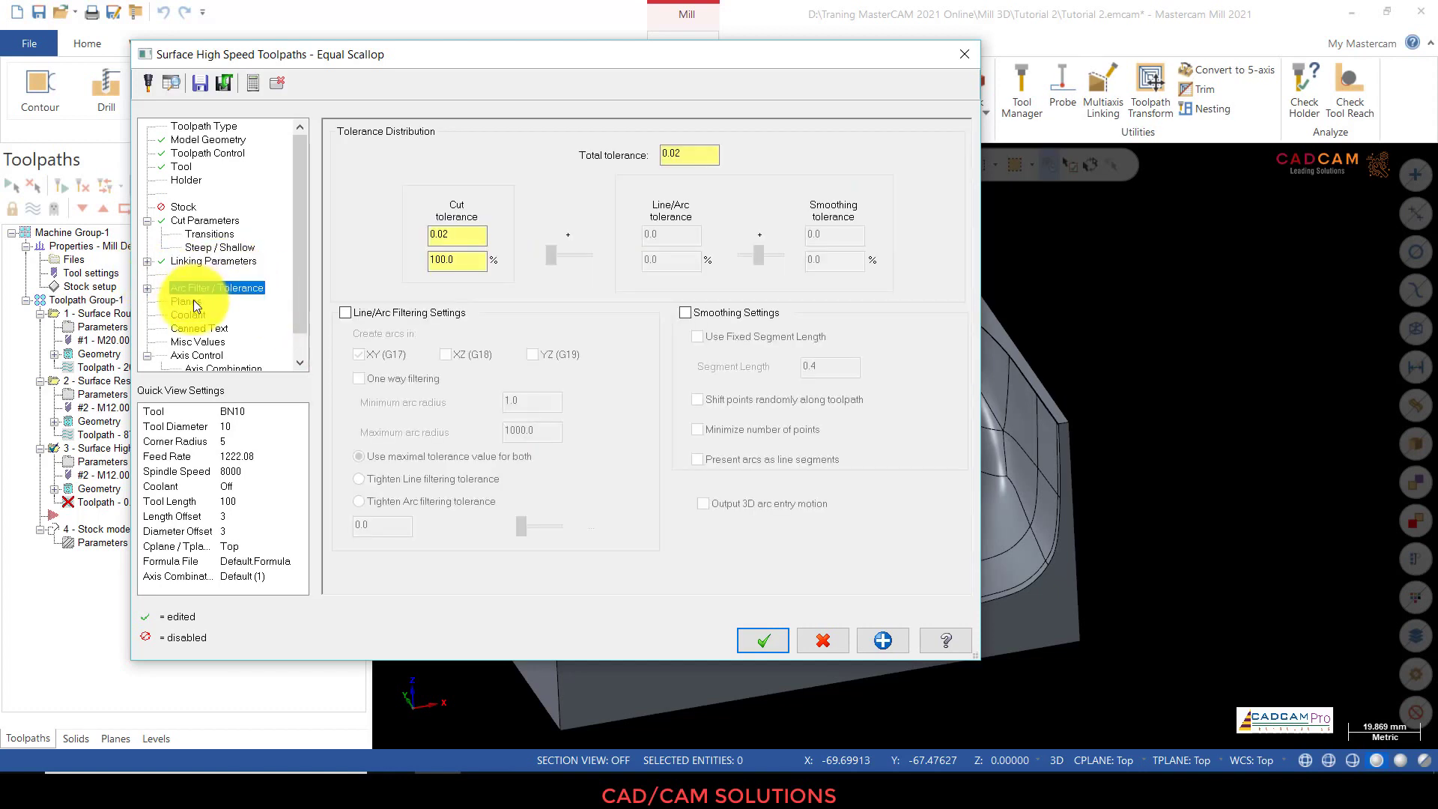
{"action": "left_click", "coordinate": [196, 303]}
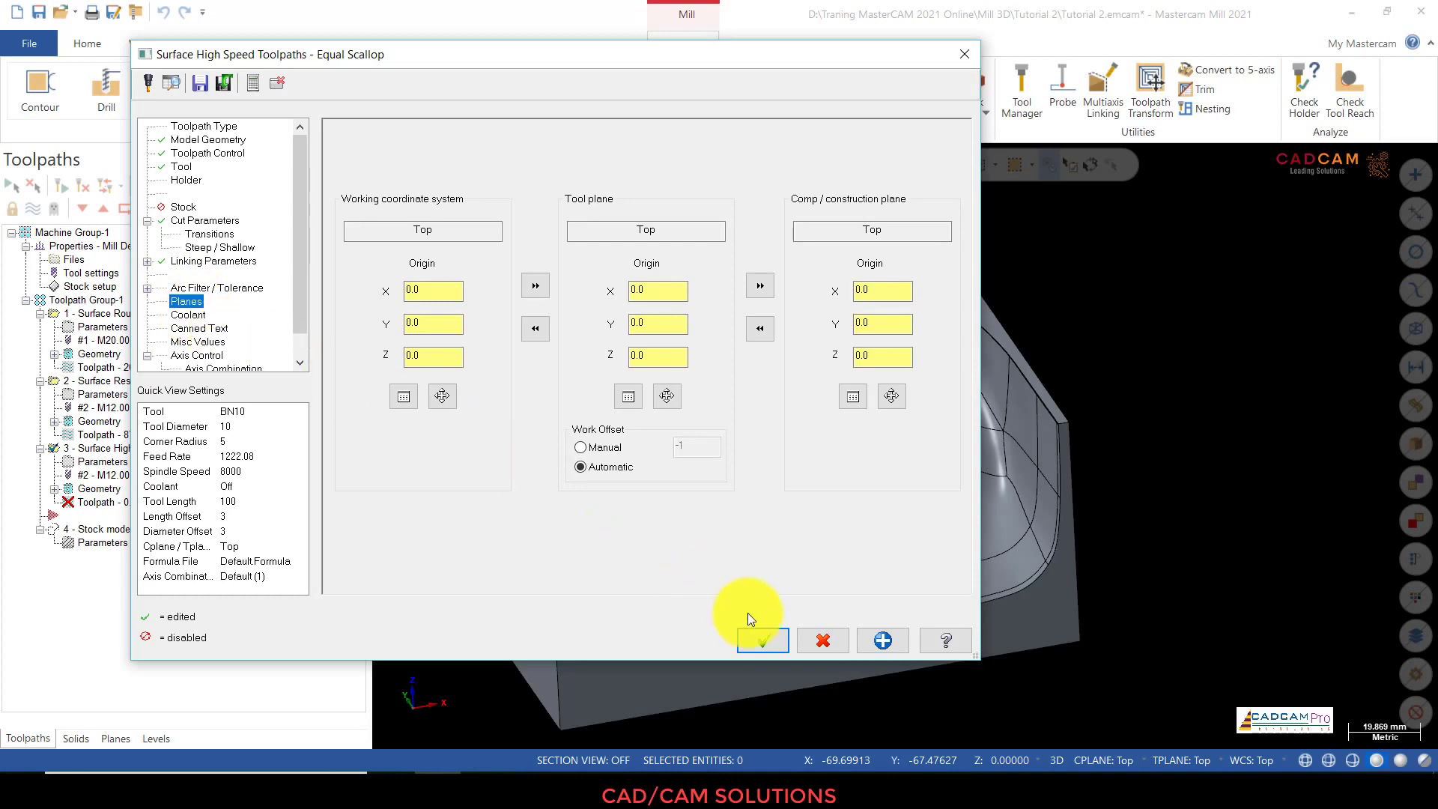
{"action": "left_click", "coordinate": [771, 641]}
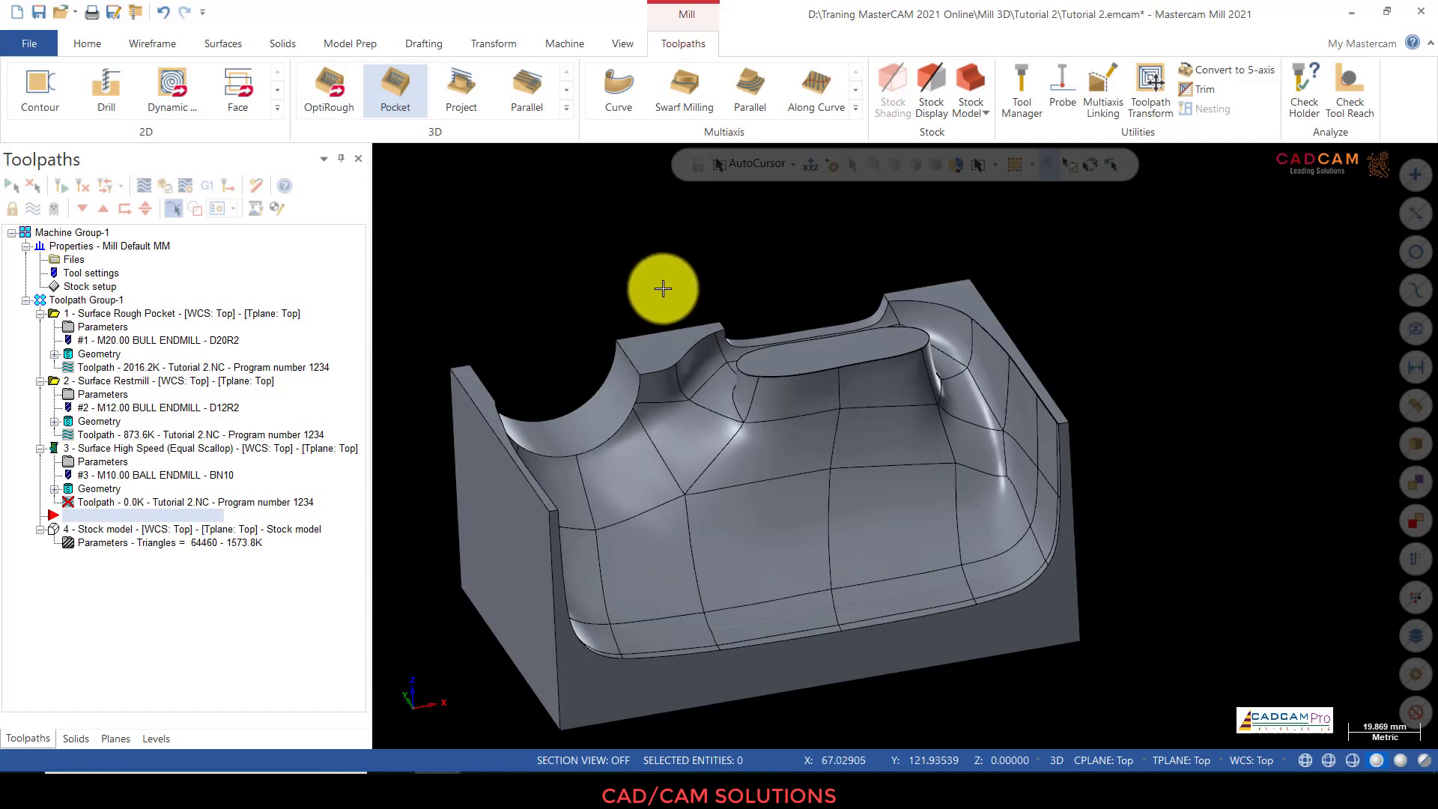
{"action": "middle_click_drag", "start_coordinate": [662, 292], "coordinate": [638, 282]}
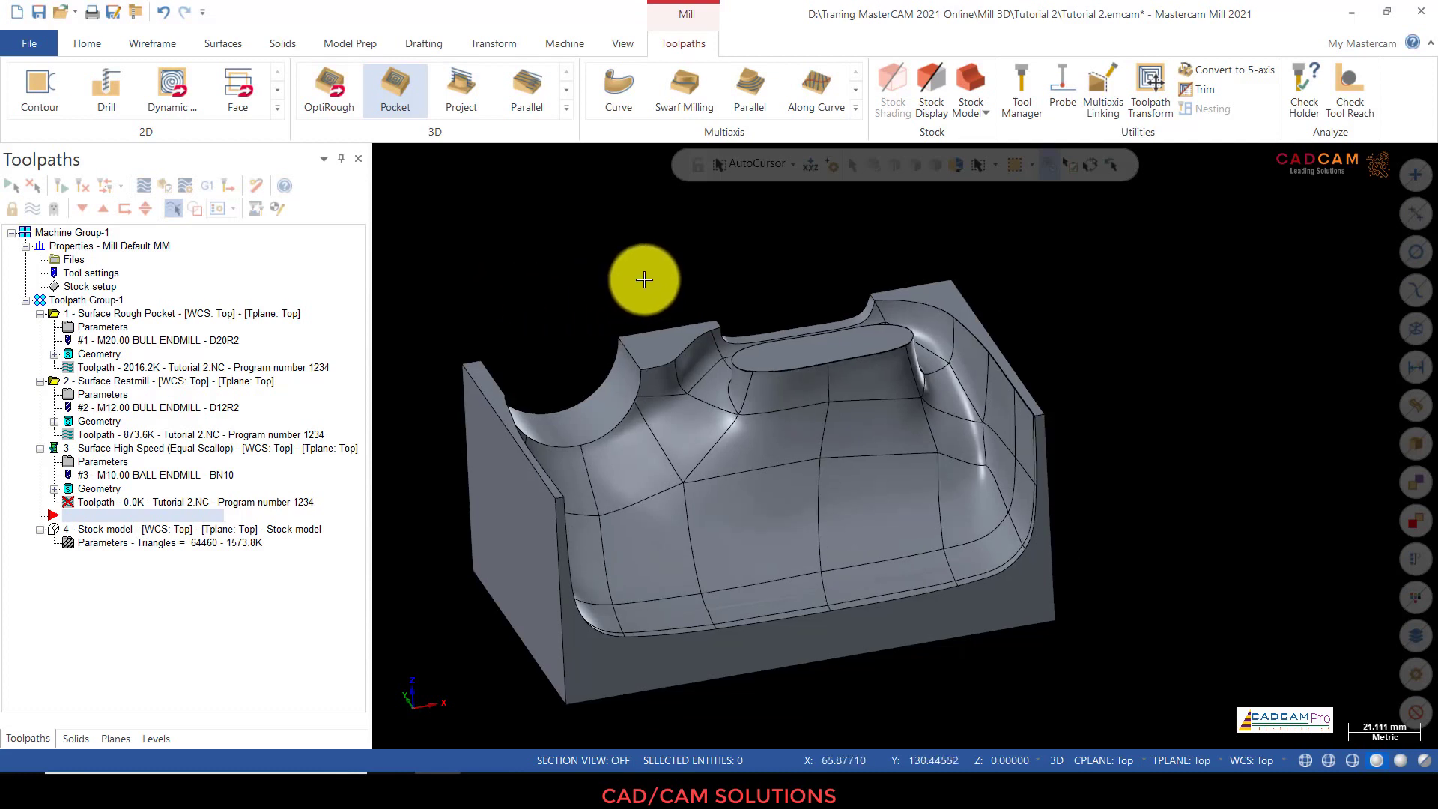
{"action": "middle_click_drag", "start_coordinate": [651, 272], "coordinate": [698, 265]}
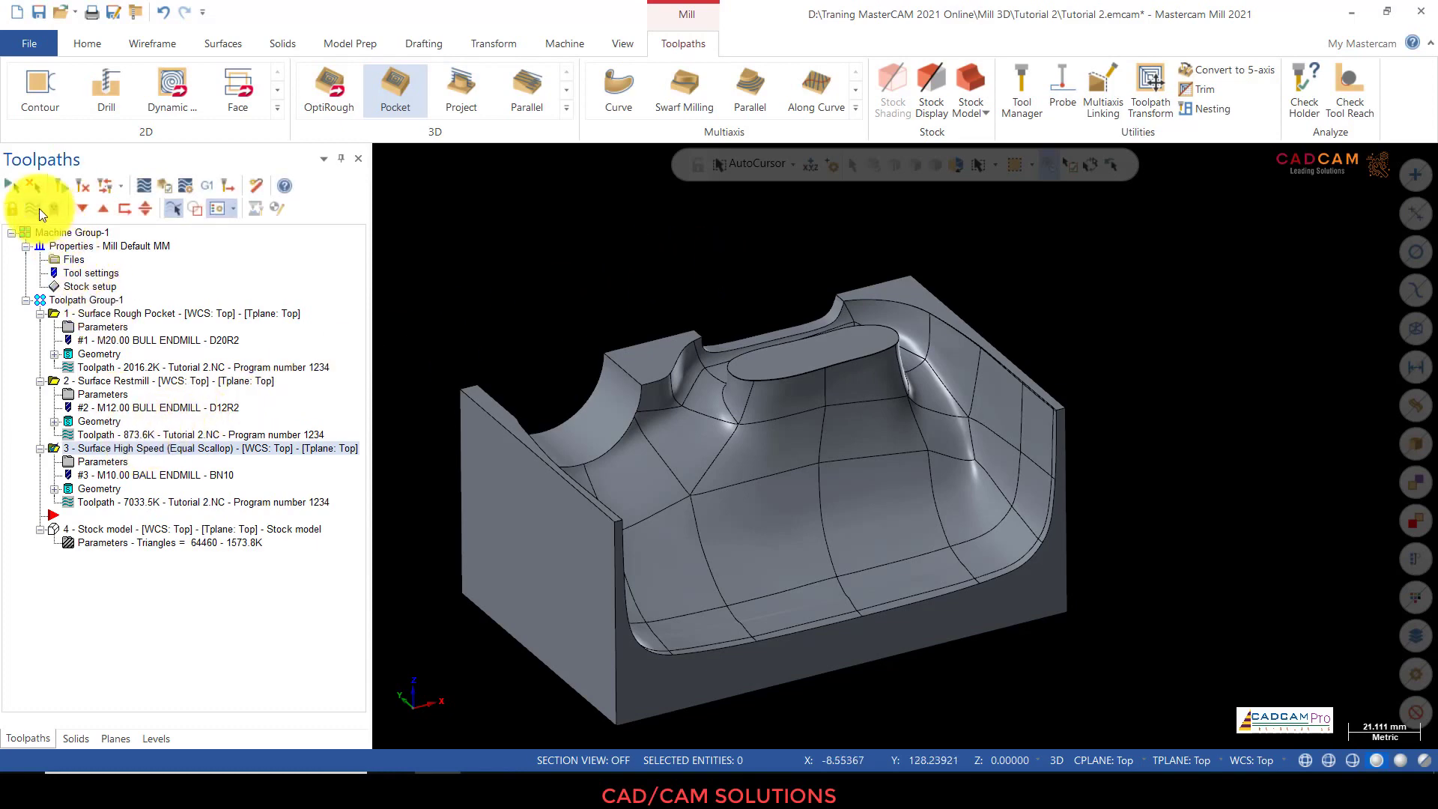
Step: Display the Equal Scallop toolpath and examine its passes and linking moves across the cavity from several angles
{"action": "left_click", "coordinate": [34, 208]}
{"action": "middle_click_drag", "start_coordinate": [562, 273], "coordinate": [562, 304]}
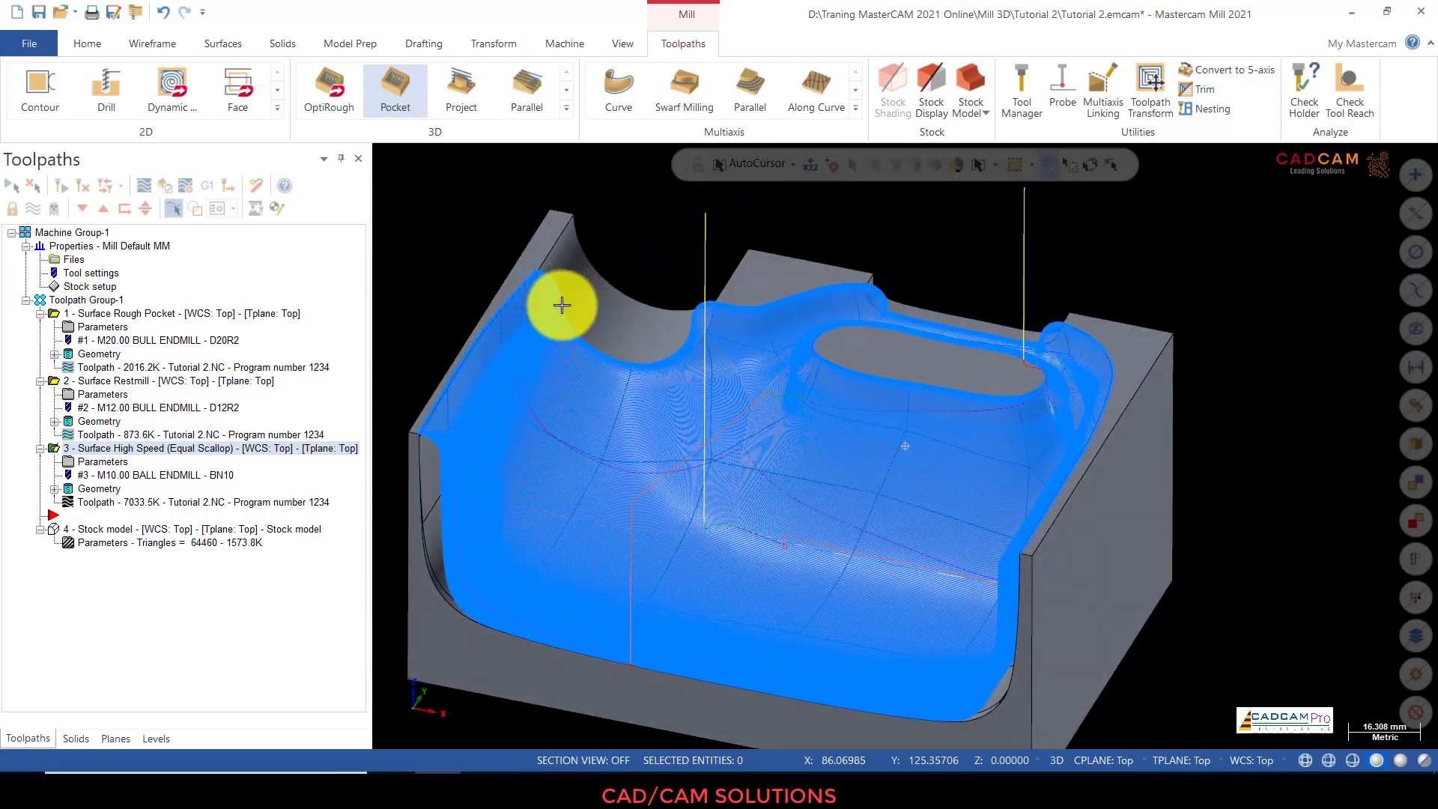
{"action": "scroll", "coordinate": [770, 520], "scroll_direction": "up", "scroll_amount": 10}
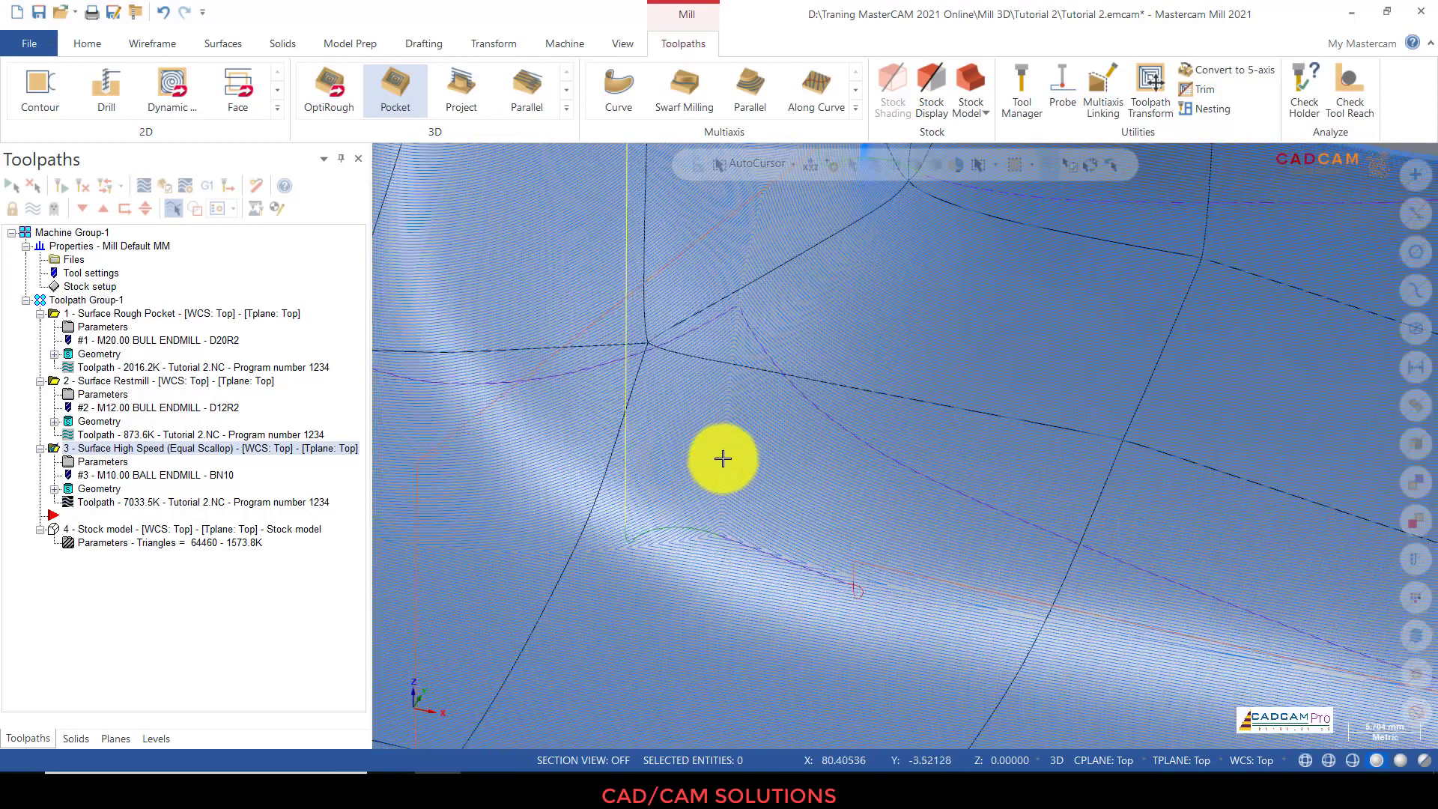
{"action": "middle_click_drag", "start_coordinate": [723, 458], "coordinate": [860, 404]}
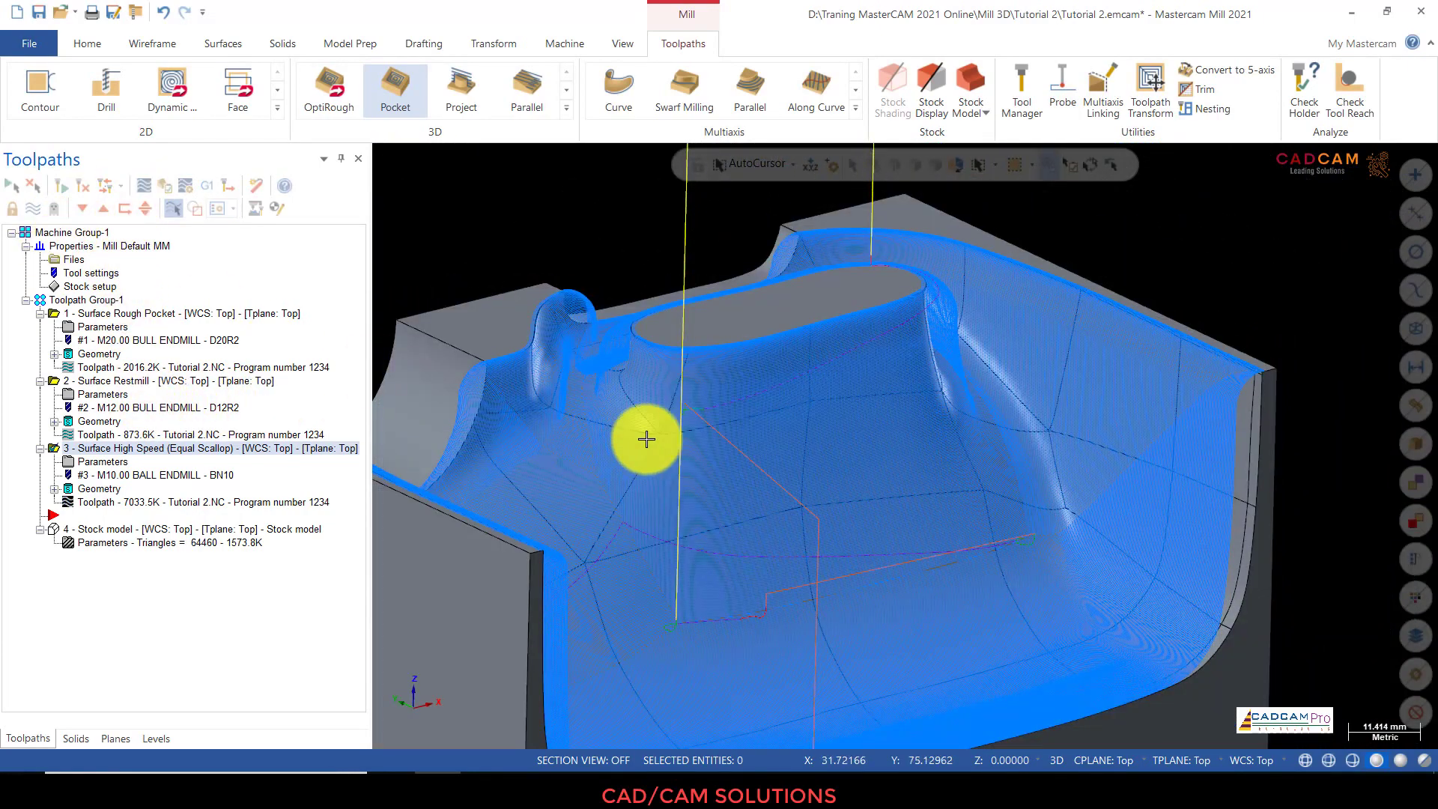
{"action": "mouse_move", "coordinate": [644, 437]}
{"action": "middle_mouse_down"}
{"action": "mouse_move", "coordinate": [825, 401]}
{"action": "mouse_move", "coordinate": [779, 391]}
{"action": "middle_mouse_up"}
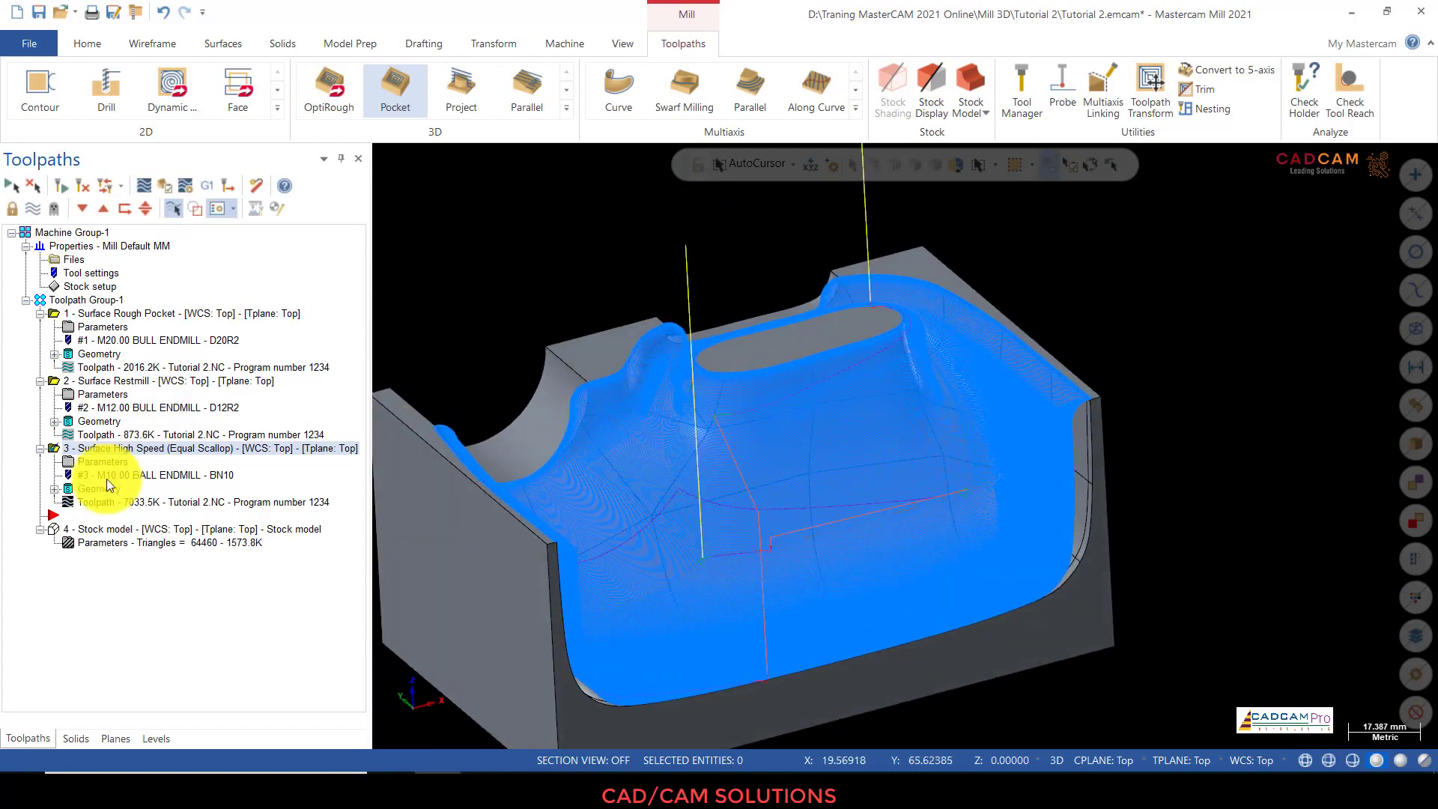
Step: Set the Equal Scallop toolpath's stepover to 0.5 in its cut parameters and regenerate the toolpath
{"action": "left_click", "coordinate": [92, 462]}
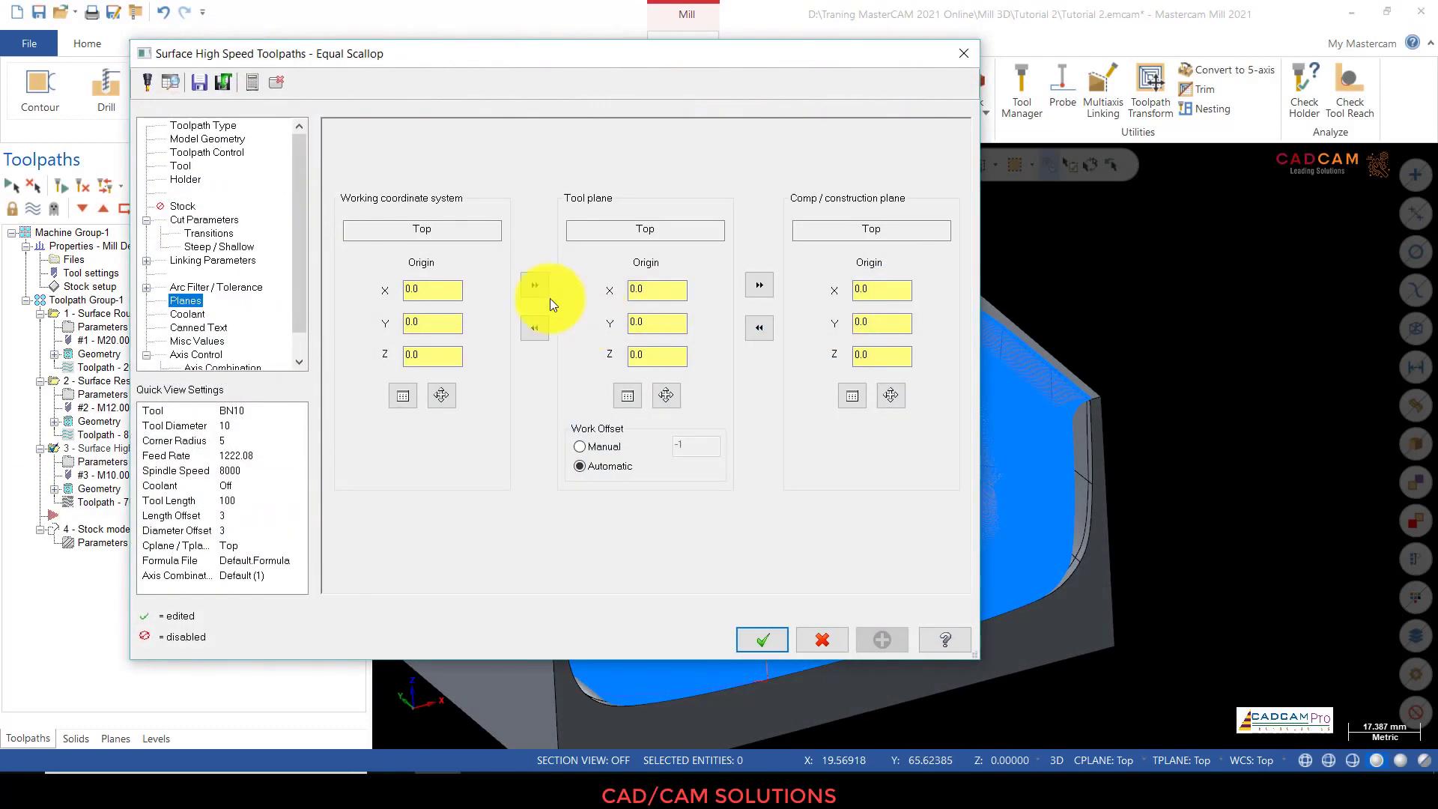
{"action": "left_click", "coordinate": [208, 221]}
{"action": "double_click", "coordinate": [587, 331]}
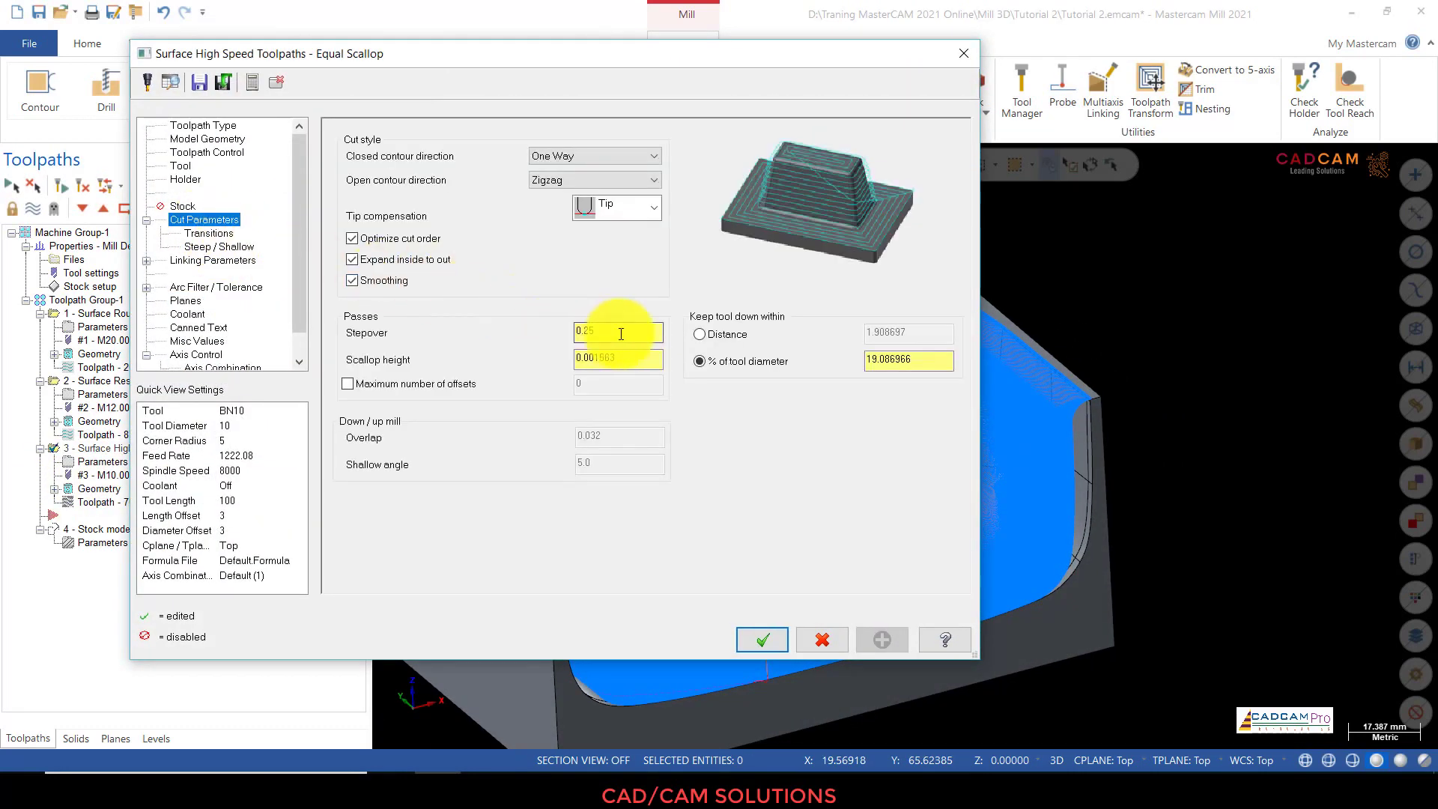
{"action": "type", "text": "0.5"}
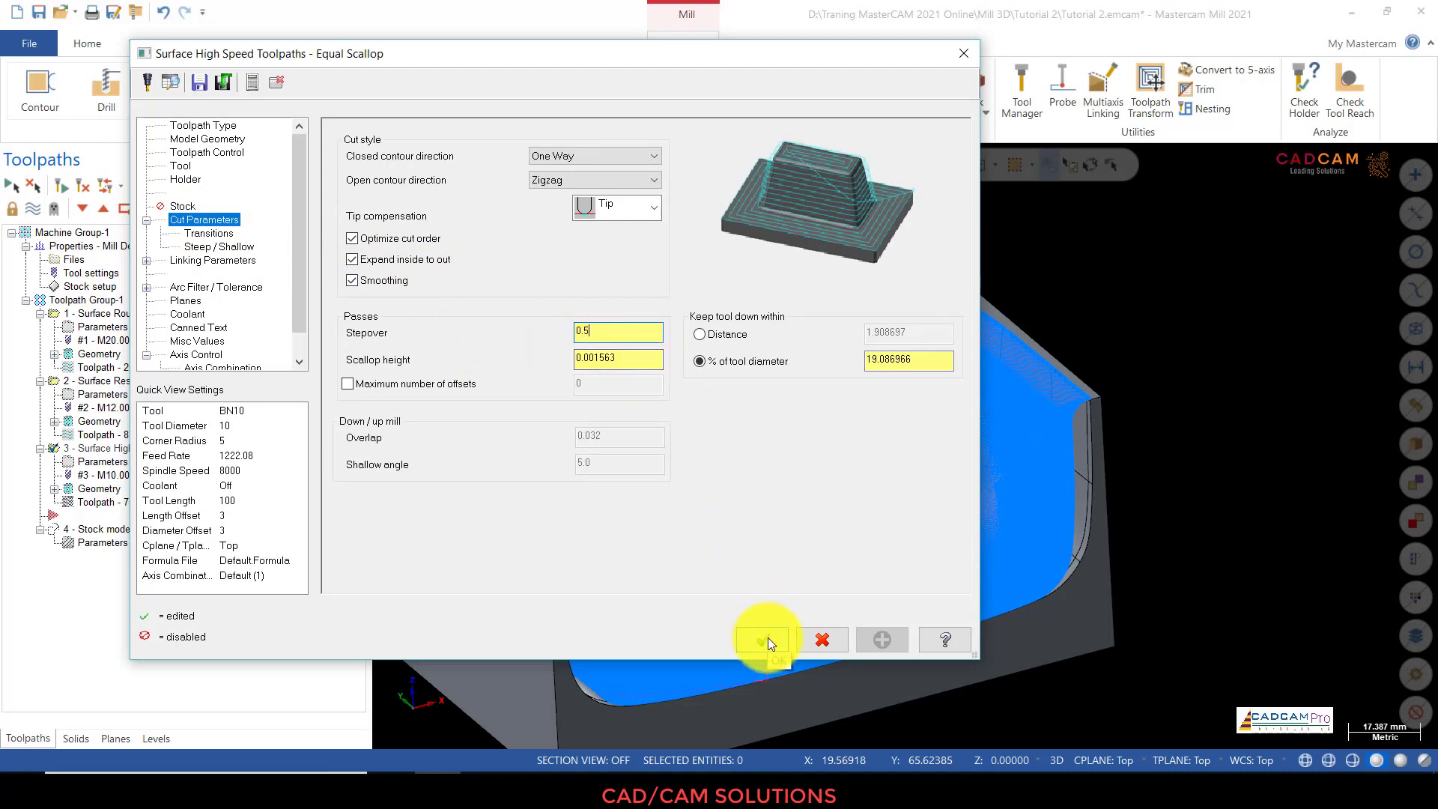
{"action": "left_click", "coordinate": [635, 361]}
{"action": "left_click", "coordinate": [870, 645]}
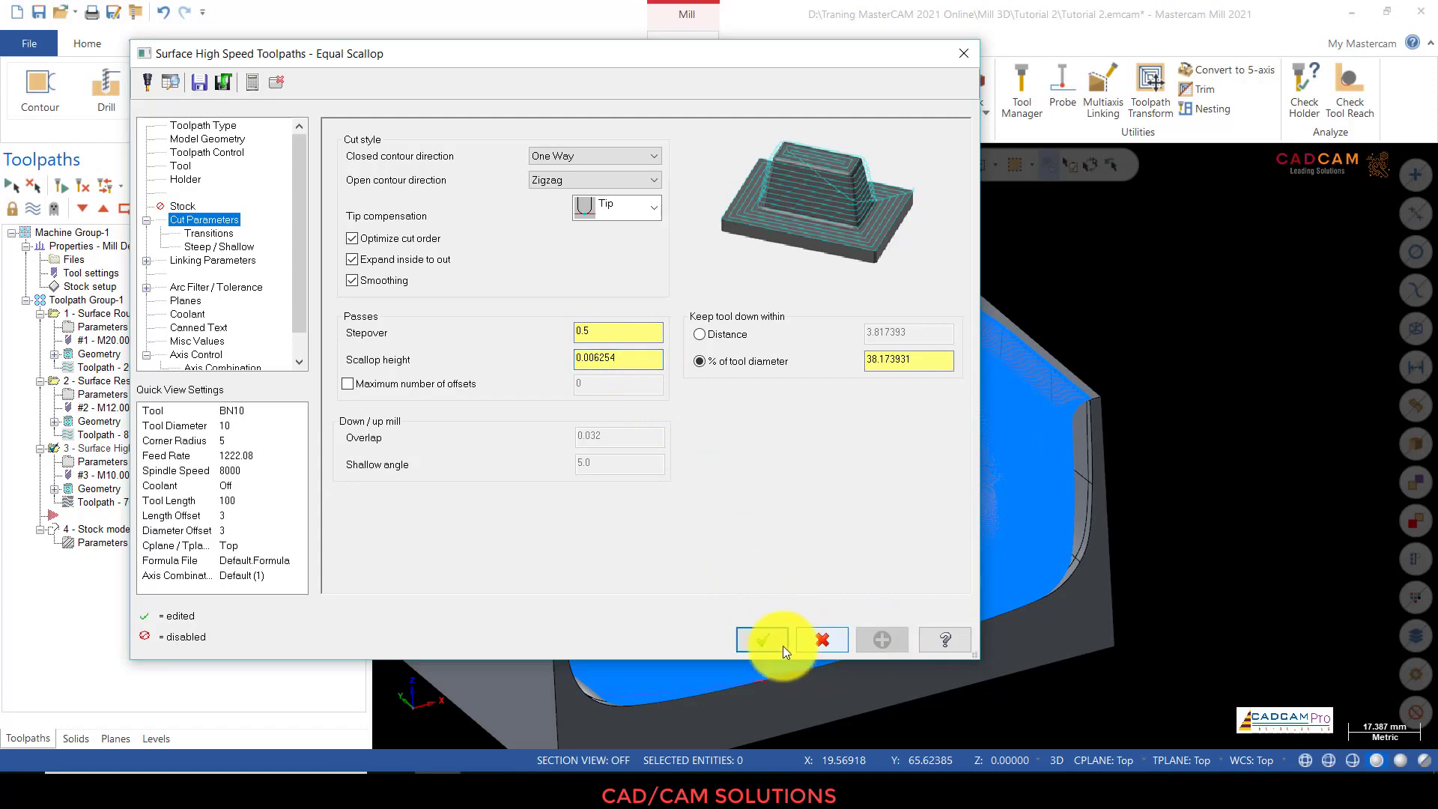
{"action": "left_click", "coordinate": [783, 645]}
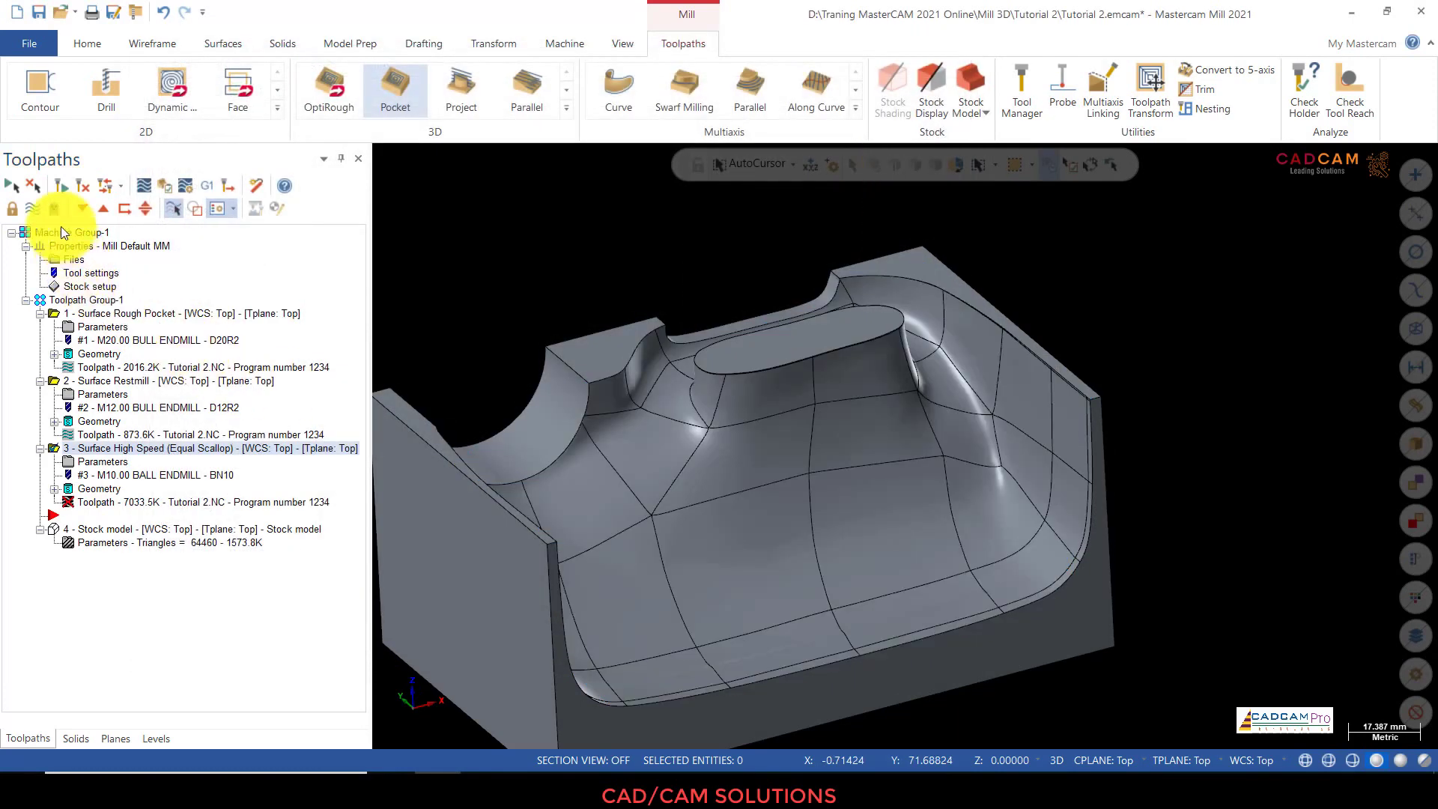
{"action": "left_click", "coordinate": [63, 187]}
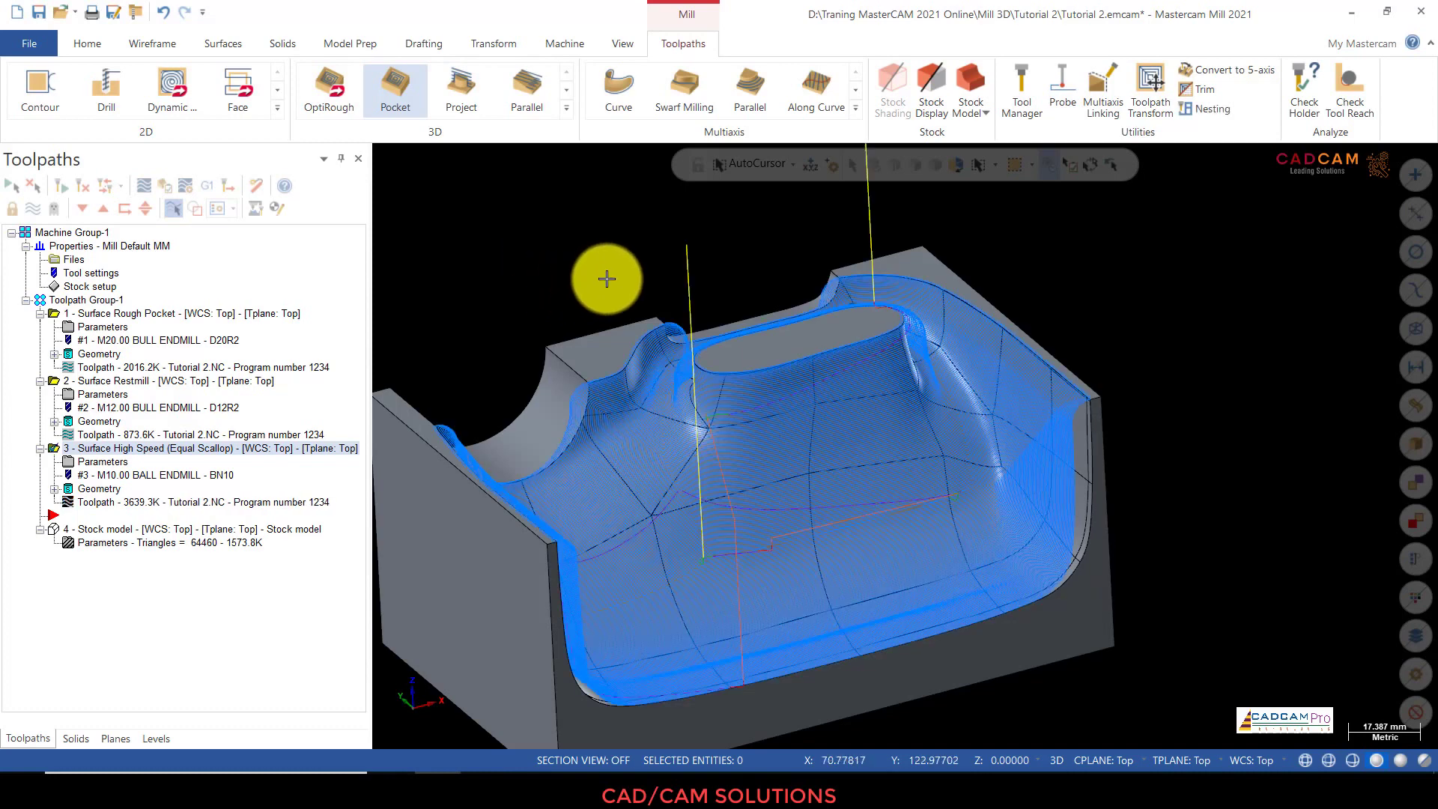
Step: Backplot the Equal Scallop toolpath and inspect the tool's position on the passes beside the raised oval boss
{"action": "middle_click_drag", "start_coordinate": [604, 283], "coordinate": [609, 279]}
{"action": "left_click", "coordinate": [145, 183]}
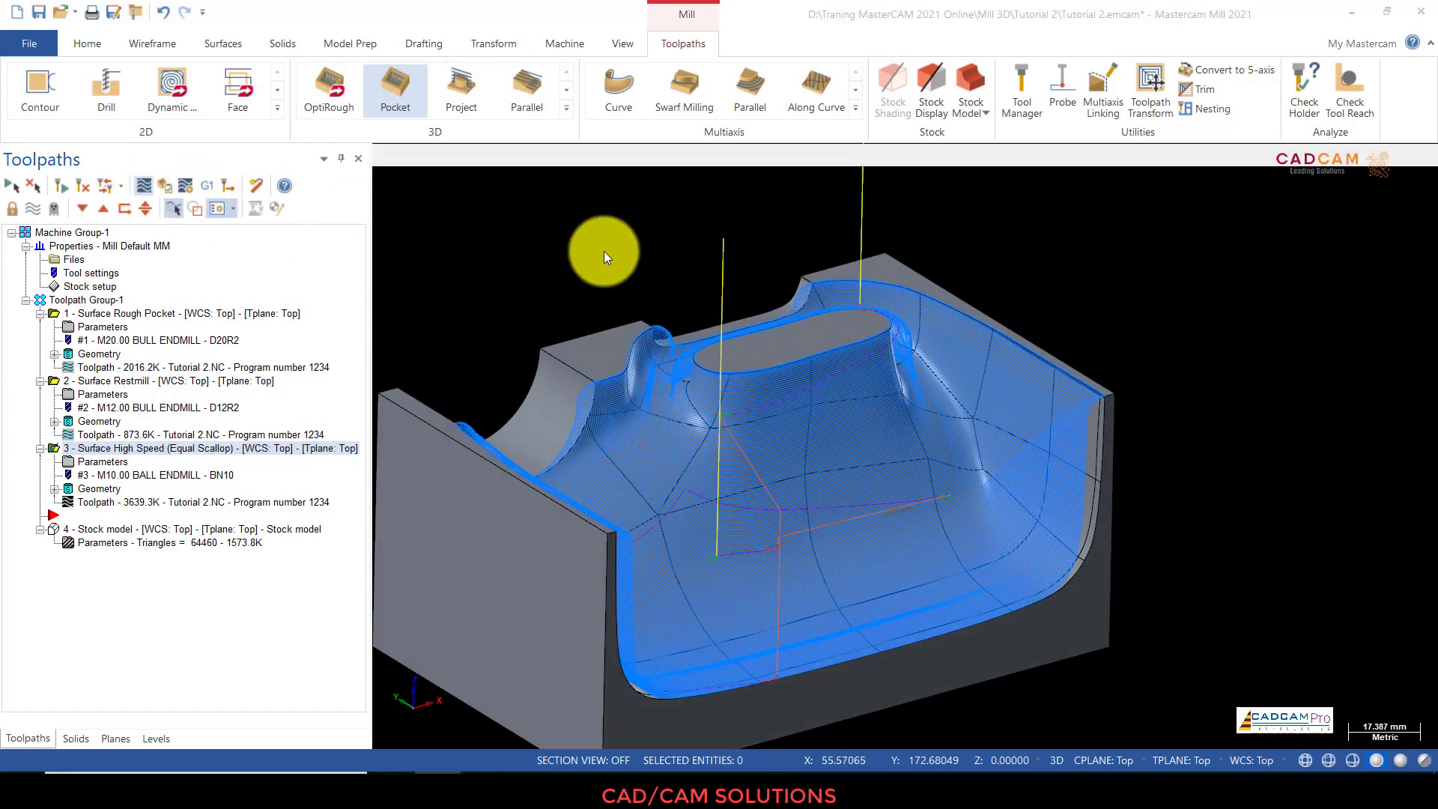
{"action": "scroll", "coordinate": [652, 262], "scroll_direction": "up", "scroll_amount": 3}
{"action": "scroll", "coordinate": [679, 337], "scroll_direction": "up", "scroll_amount": 6}
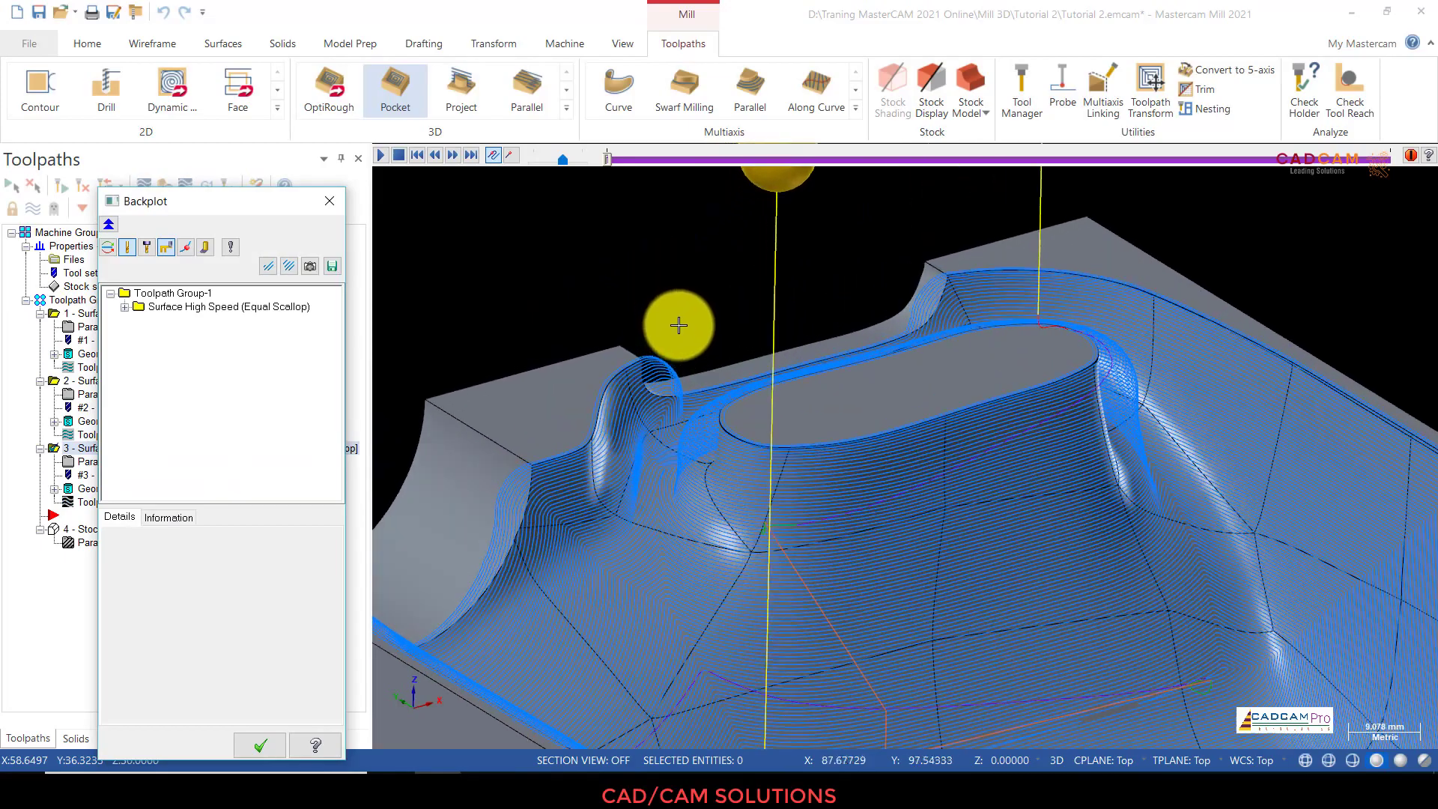
{"action": "scroll", "coordinate": [649, 217], "scroll_direction": "up", "scroll_amount": 5}
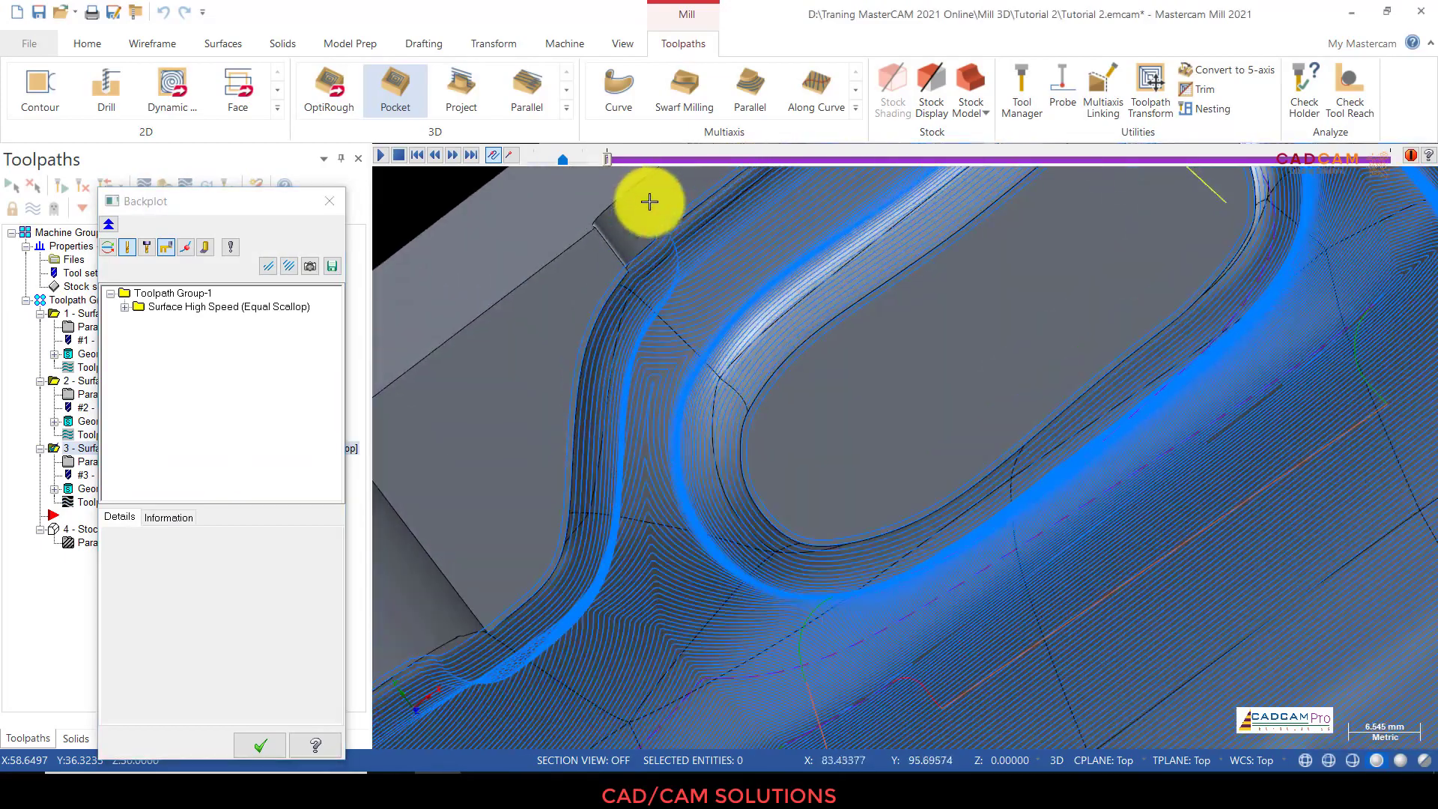
{"action": "left_click", "coordinate": [627, 322]}
{"action": "scroll", "coordinate": [662, 355], "scroll_direction": "down", "scroll_amount": 3}
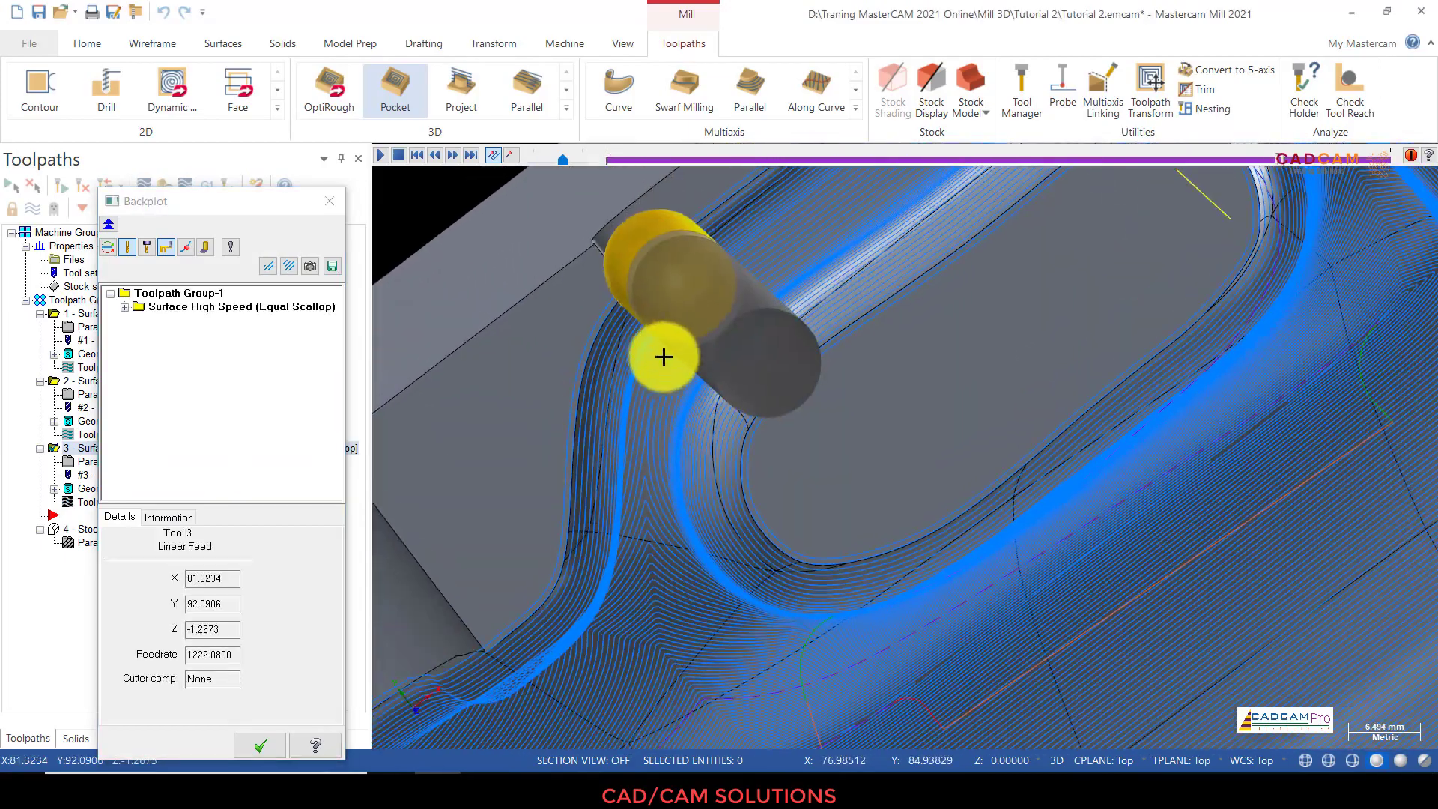
Step: Examine the Equal Scallop passes at close range in the backplot and review the cycle time and path length
{"action": "middle_click_drag", "start_coordinate": [664, 356], "coordinate": [771, 320]}
{"action": "scroll", "coordinate": [673, 282], "scroll_direction": "up", "scroll_amount": 4}
{"action": "scroll", "coordinate": [623, 343], "scroll_direction": "down", "scroll_amount": 2}
{"action": "scroll", "coordinate": [751, 325], "scroll_direction": "up", "scroll_amount": 3}
{"action": "scroll", "coordinate": [751, 325], "scroll_direction": "up", "scroll_amount": 1}
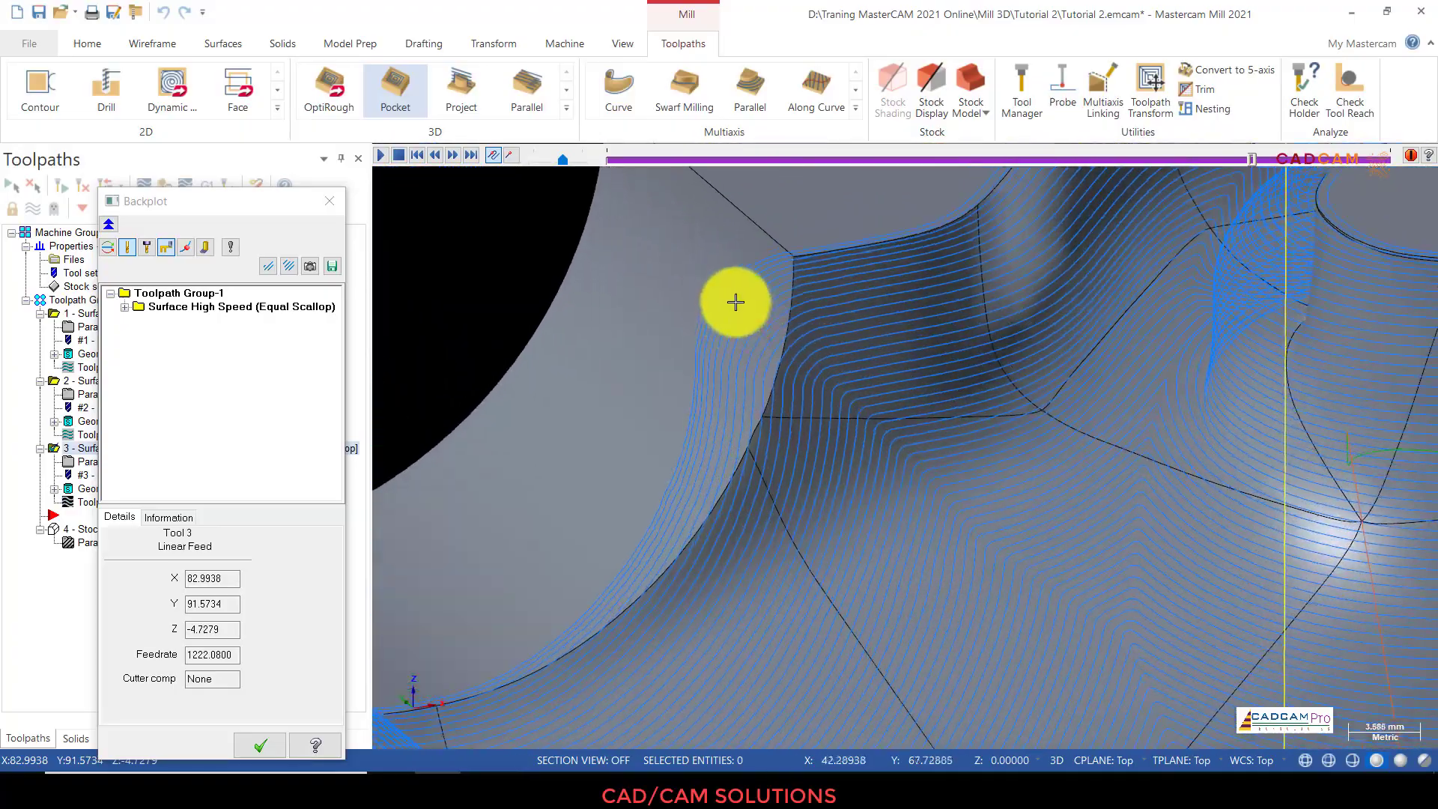
{"action": "scroll", "coordinate": [846, 288], "scroll_direction": "down", "scroll_amount": 3}
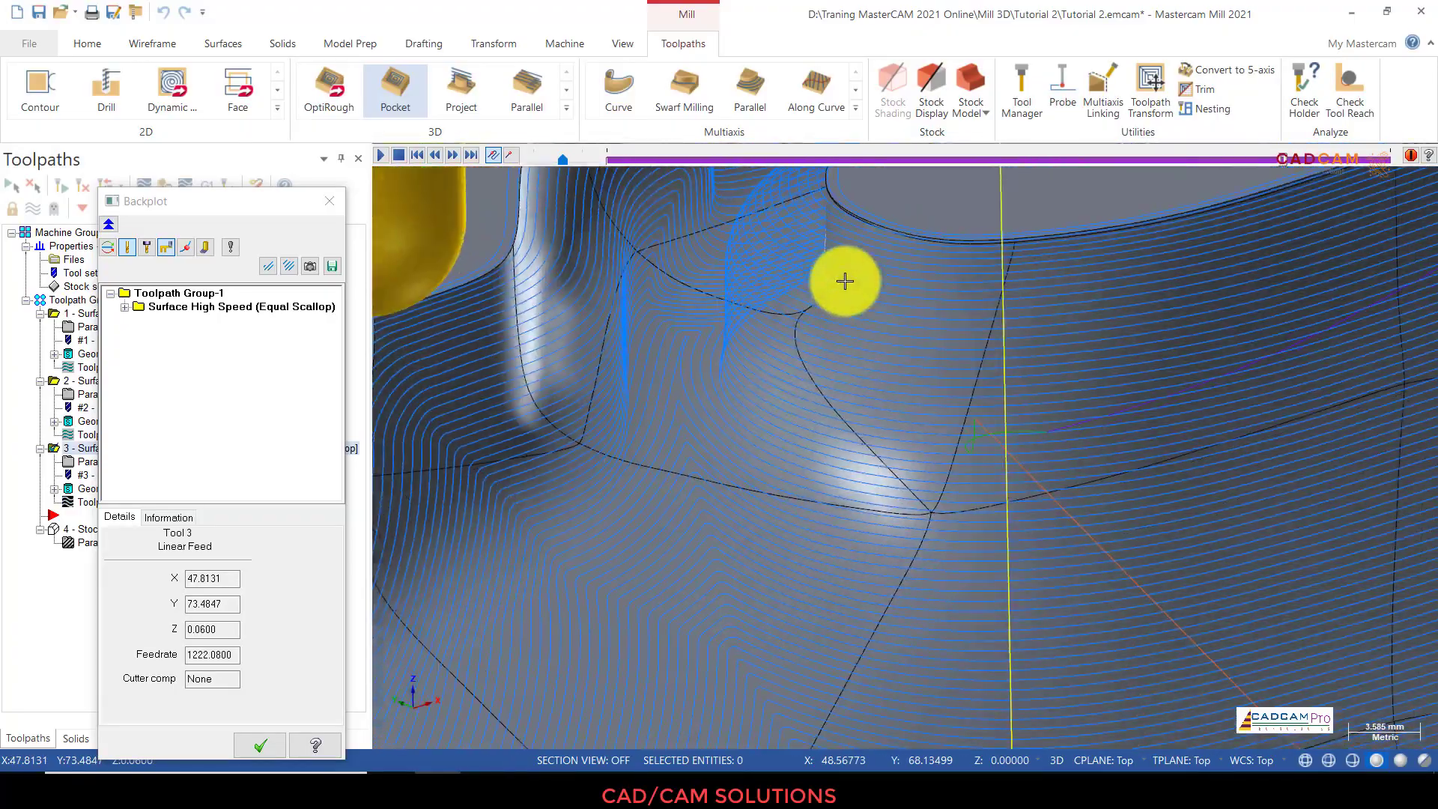
{"action": "middle_click_drag", "start_coordinate": [844, 283], "coordinate": [528, 358]}
{"action": "scroll", "coordinate": [696, 312], "scroll_direction": "down", "scroll_amount": 3}
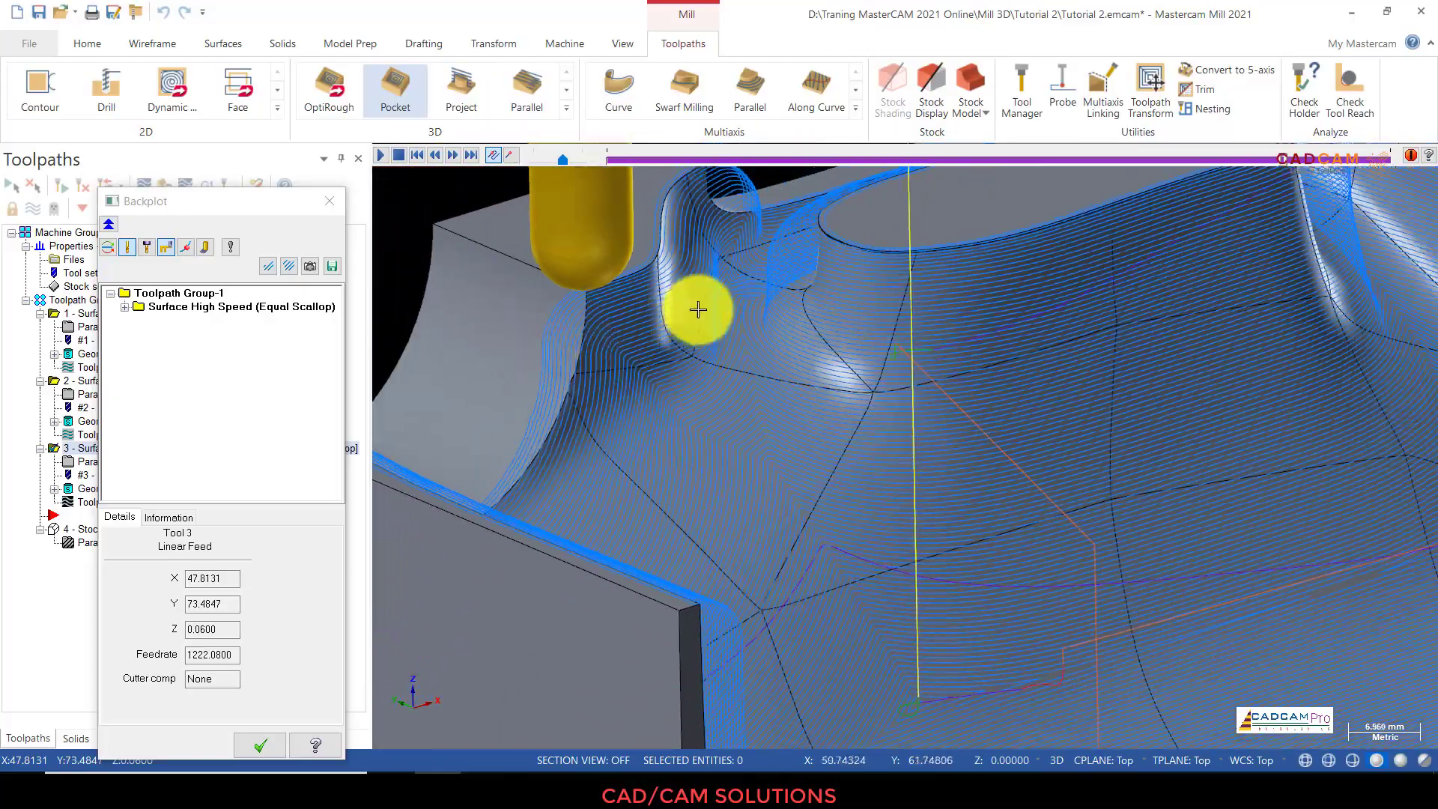
{"action": "middle_click_drag", "start_coordinate": [986, 405], "coordinate": [790, 366]}
{"action": "scroll", "coordinate": [928, 374], "scroll_direction": "down", "scroll_amount": 2}
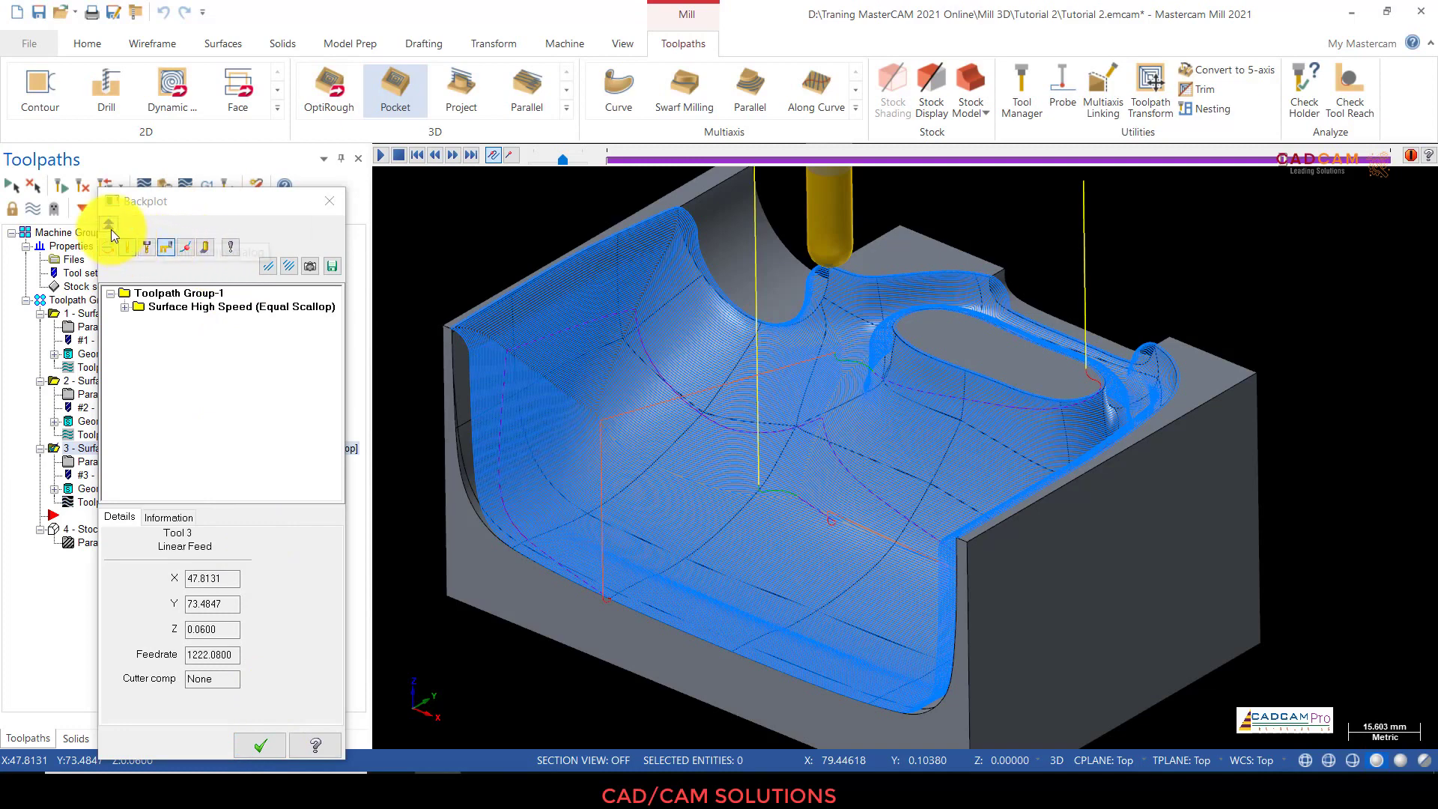
{"action": "left_click", "coordinate": [172, 519]}
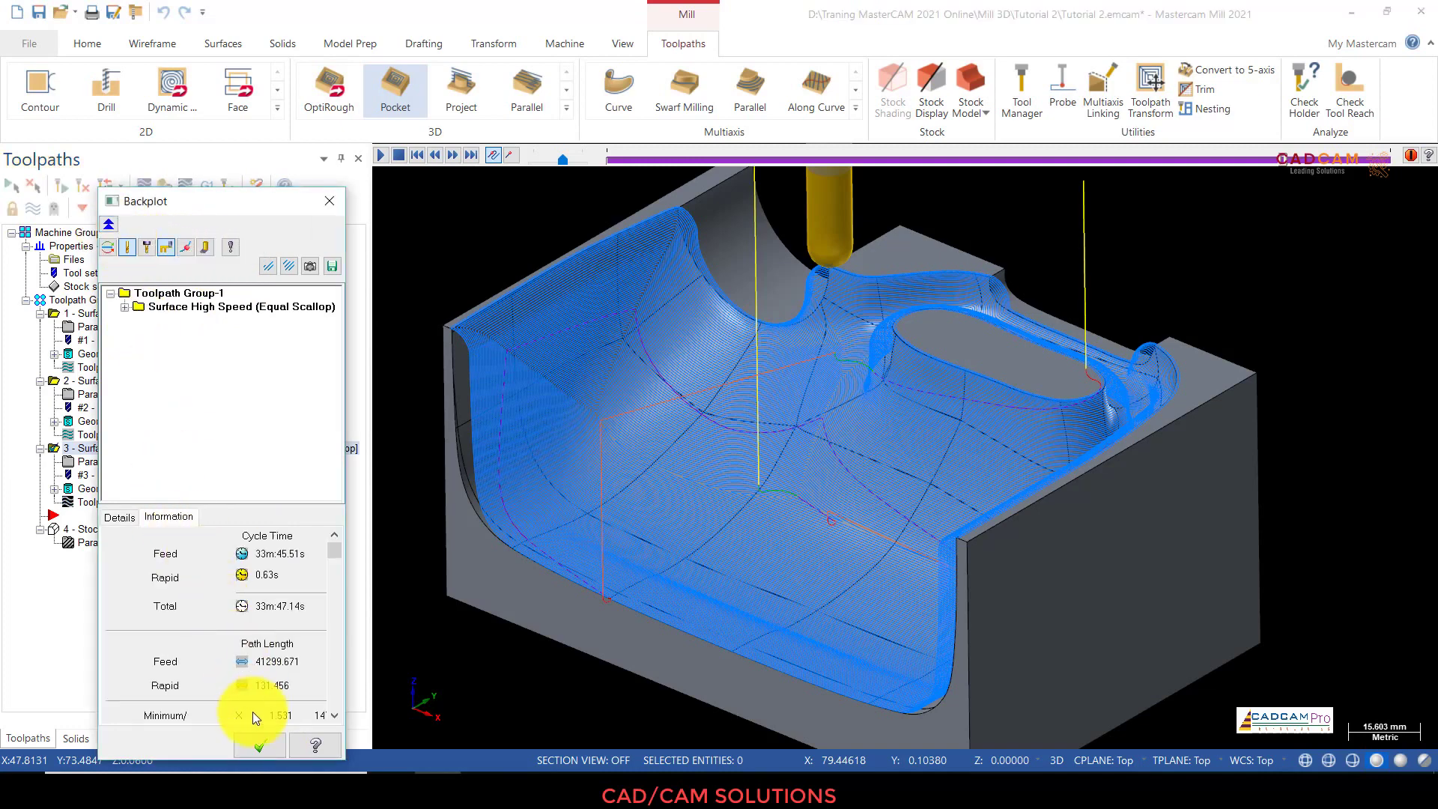
{"action": "left_click", "coordinate": [262, 745]}
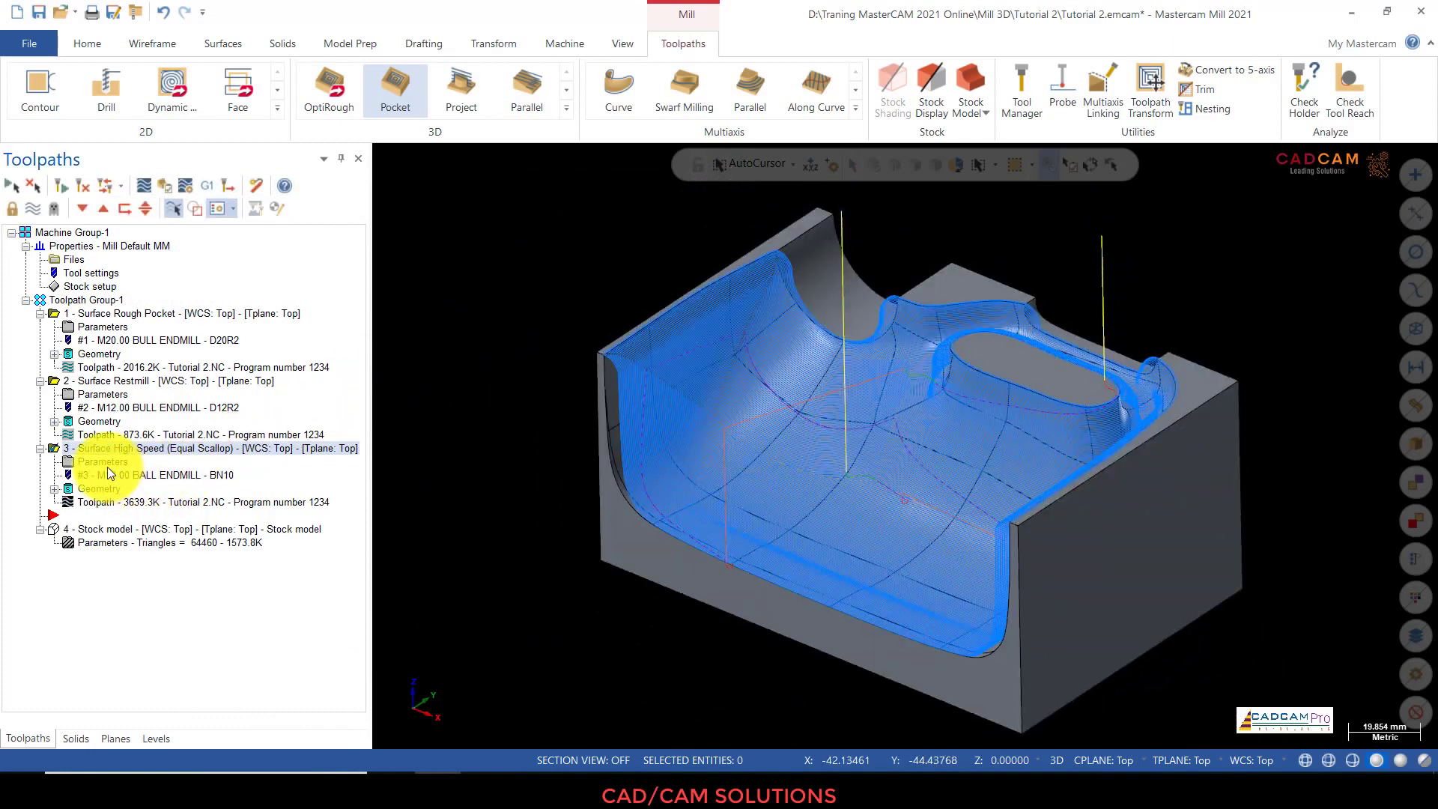
Step: Set the stepover of the Equal Scallop operation to 1.0
{"action": "left_click", "coordinate": [106, 463]}
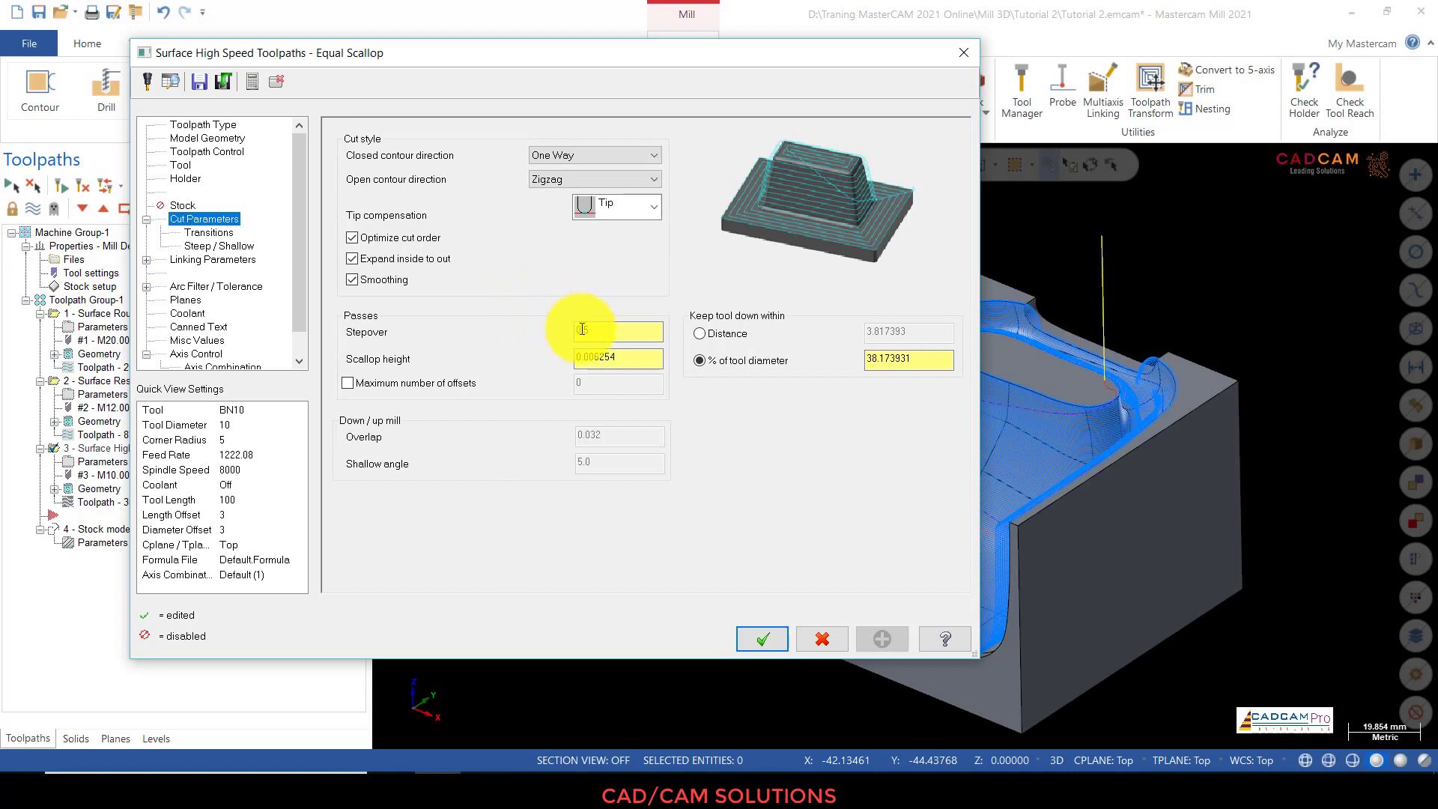
{"action": "left_click_drag", "start_coordinate": [621, 331], "coordinate": [528, 335]}
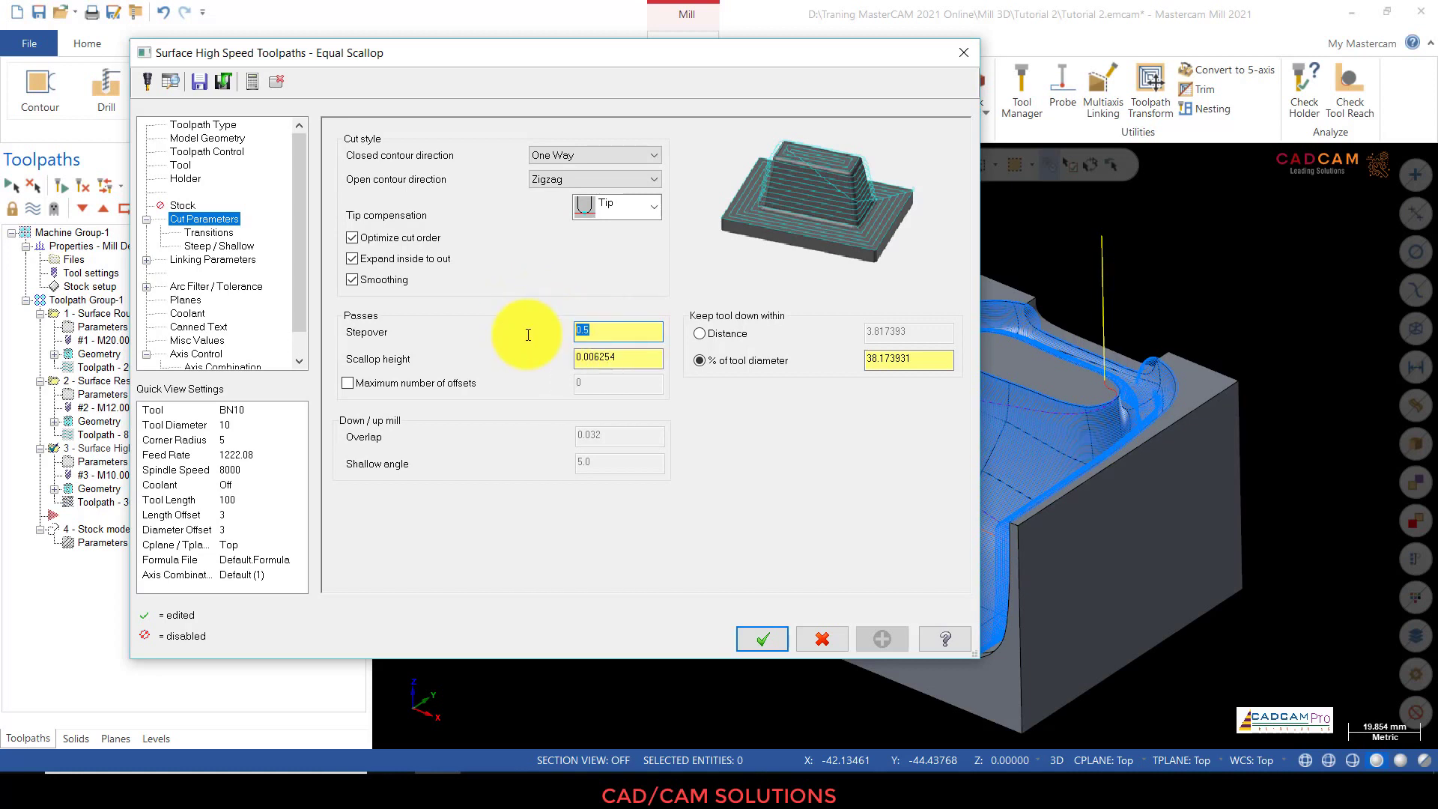
{"action": "type", "text": "1"}
{"action": "key", "text": "Tab"}
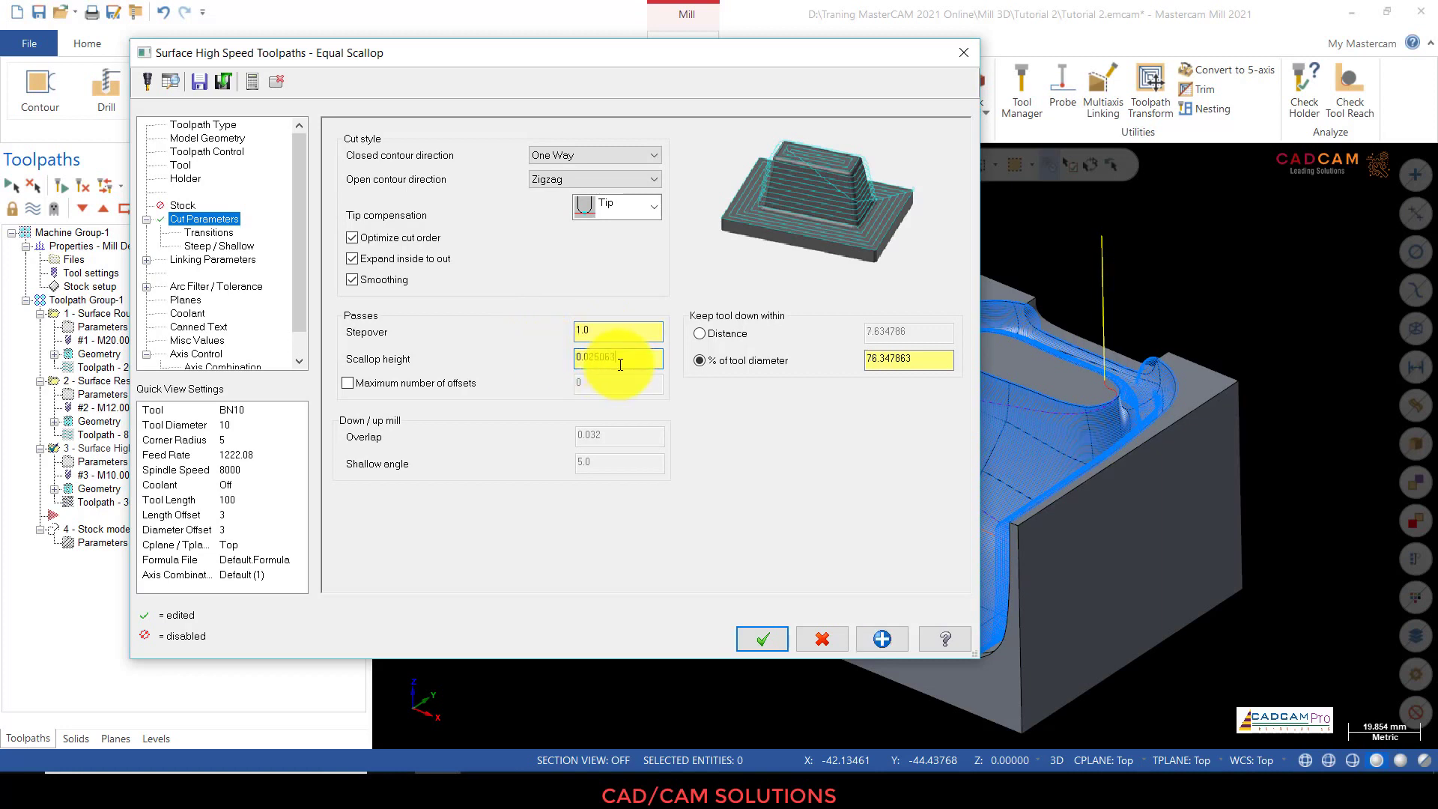
Step: Enable the projected boundary smoothing tolerance for the containment boundary and set it to 0.05
{"action": "left_click", "coordinate": [222, 151]}
{"action": "left_click", "coordinate": [411, 211]}
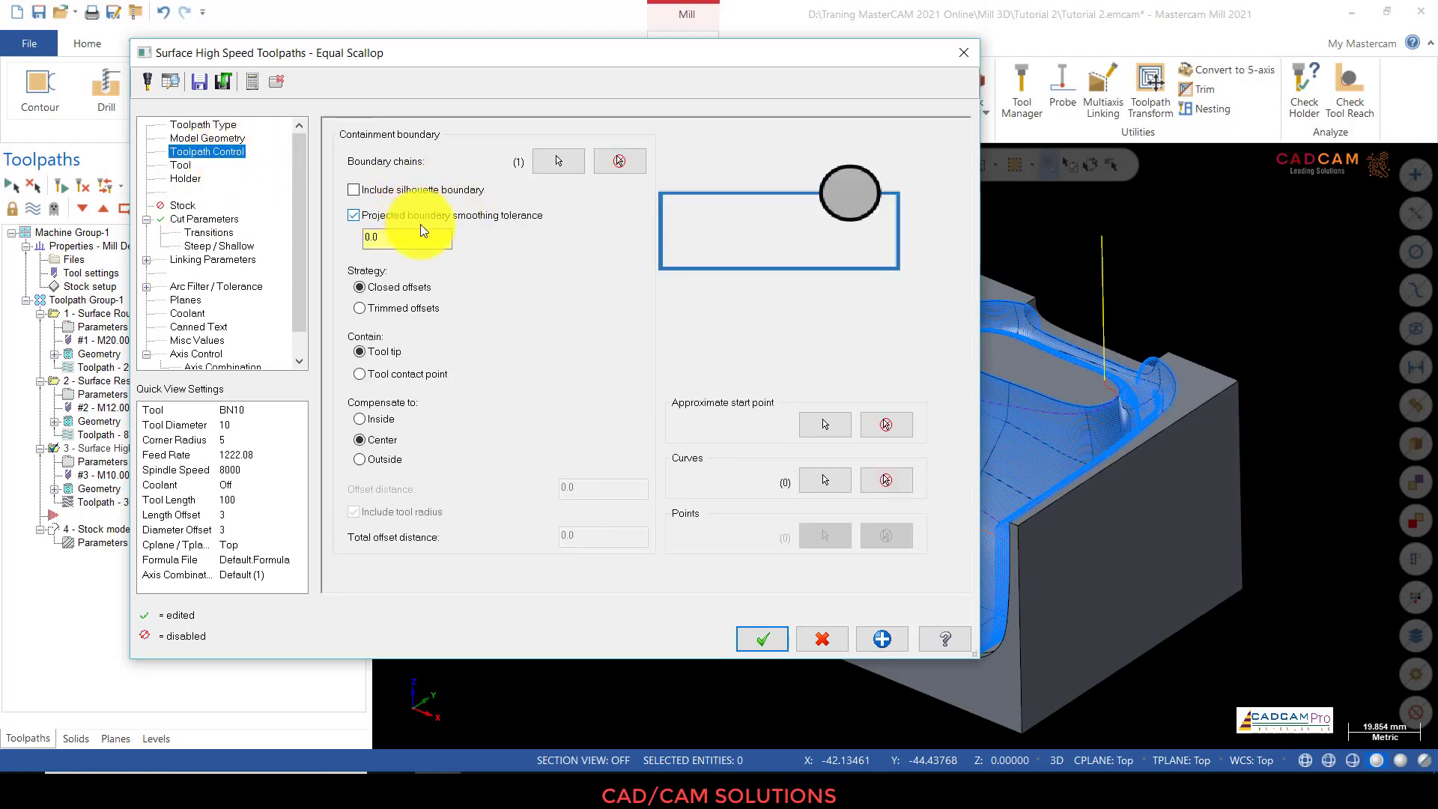
{"action": "left_click", "coordinate": [419, 236]}
{"action": "left_click", "coordinate": [420, 241]}
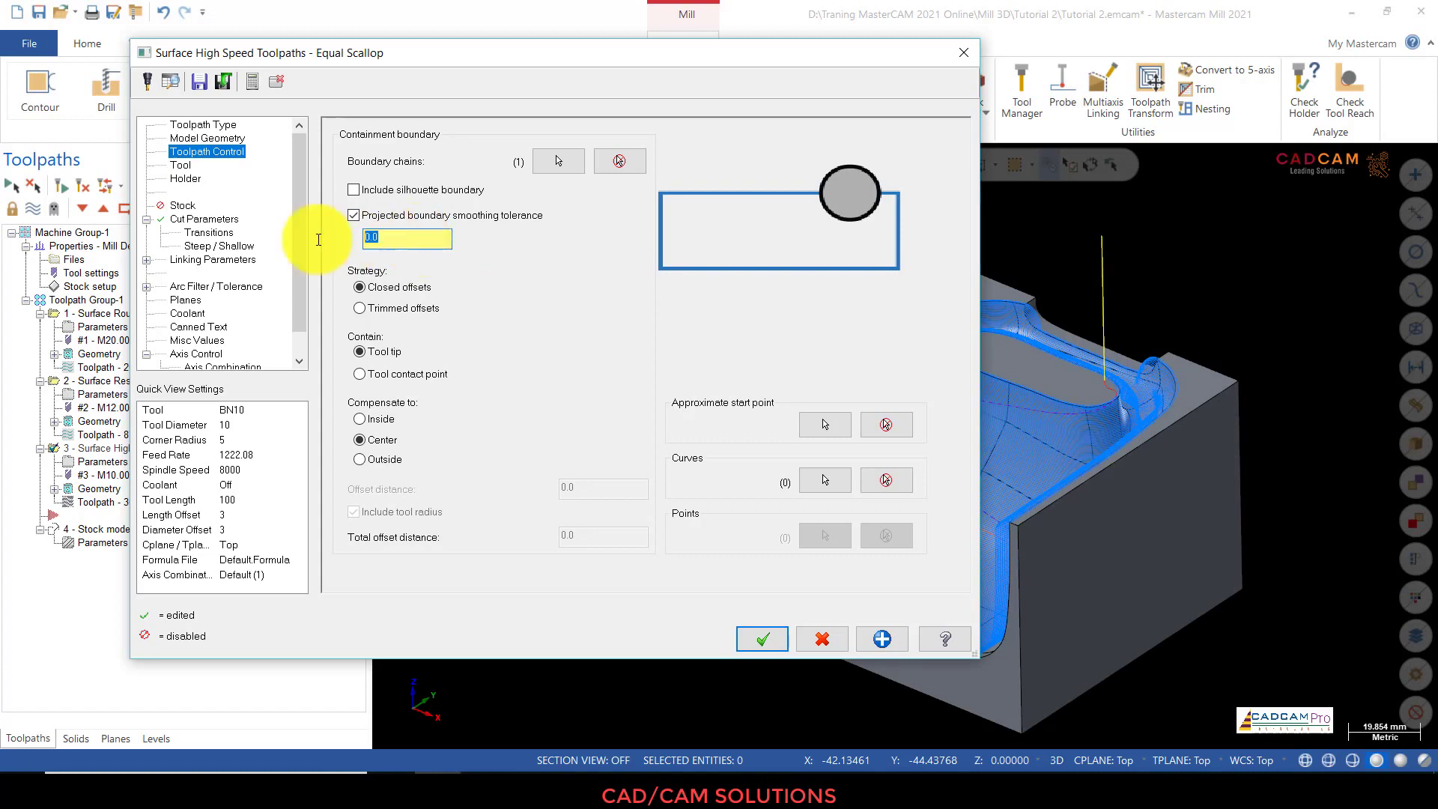
{"action": "double_click", "coordinate": [419, 240]}
{"action": "type", "text": "0.05"}
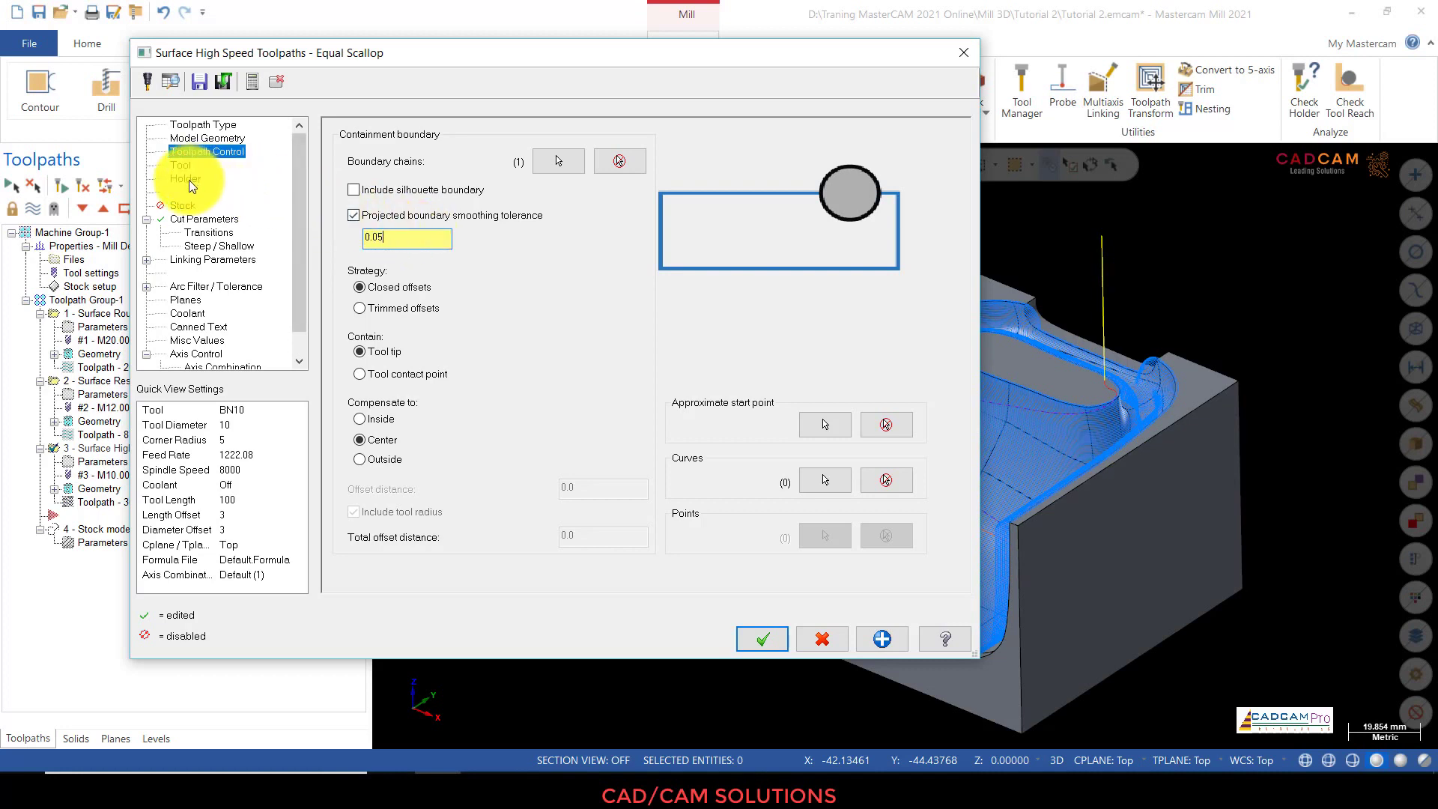
{"action": "left_click", "coordinate": [208, 219]}
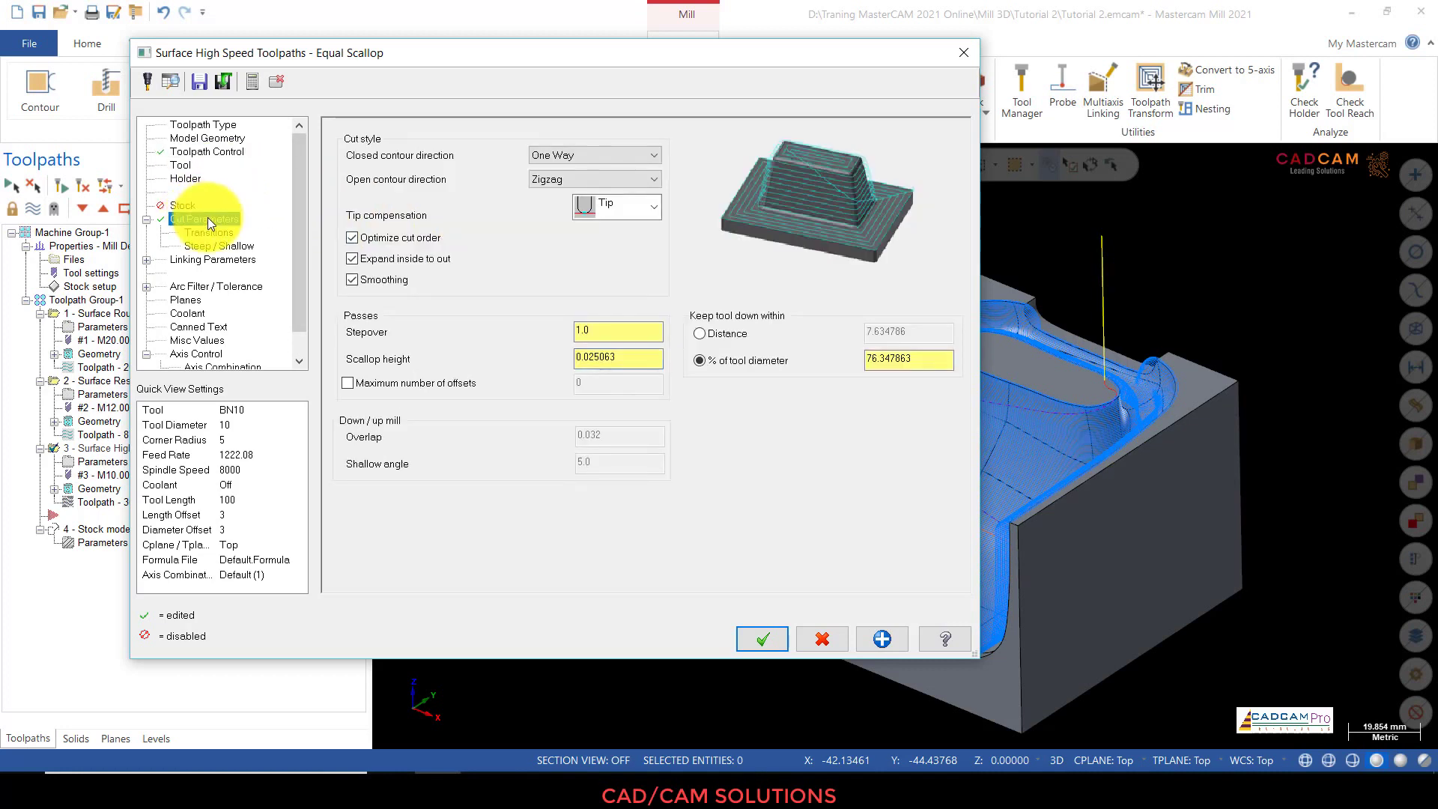
Step: Contain the Equal Scallop toolpath by tool contact point, review the transition and steep/shallow settings, and apply the changes
{"action": "left_click", "coordinate": [207, 154]}
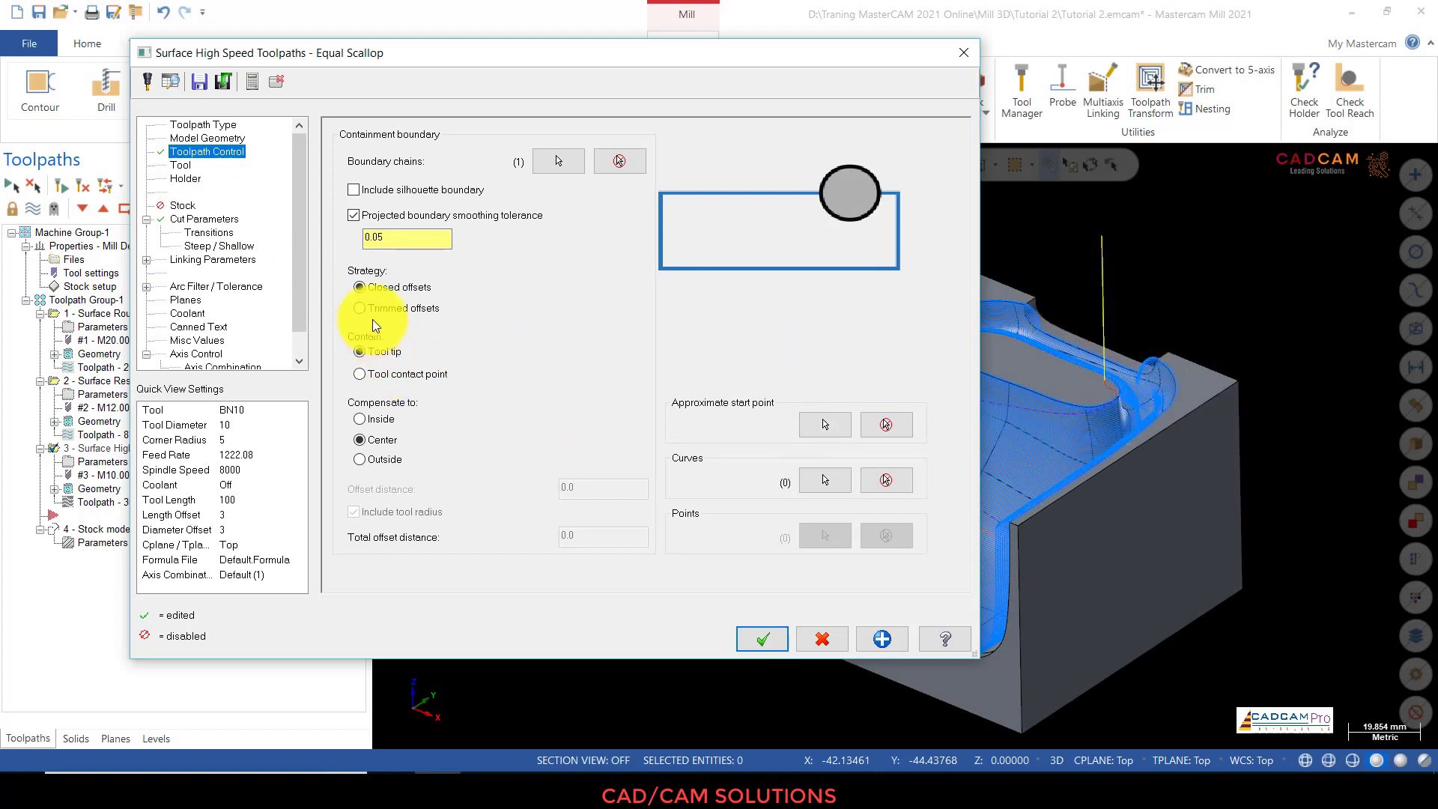
{"action": "left_click", "coordinate": [405, 378]}
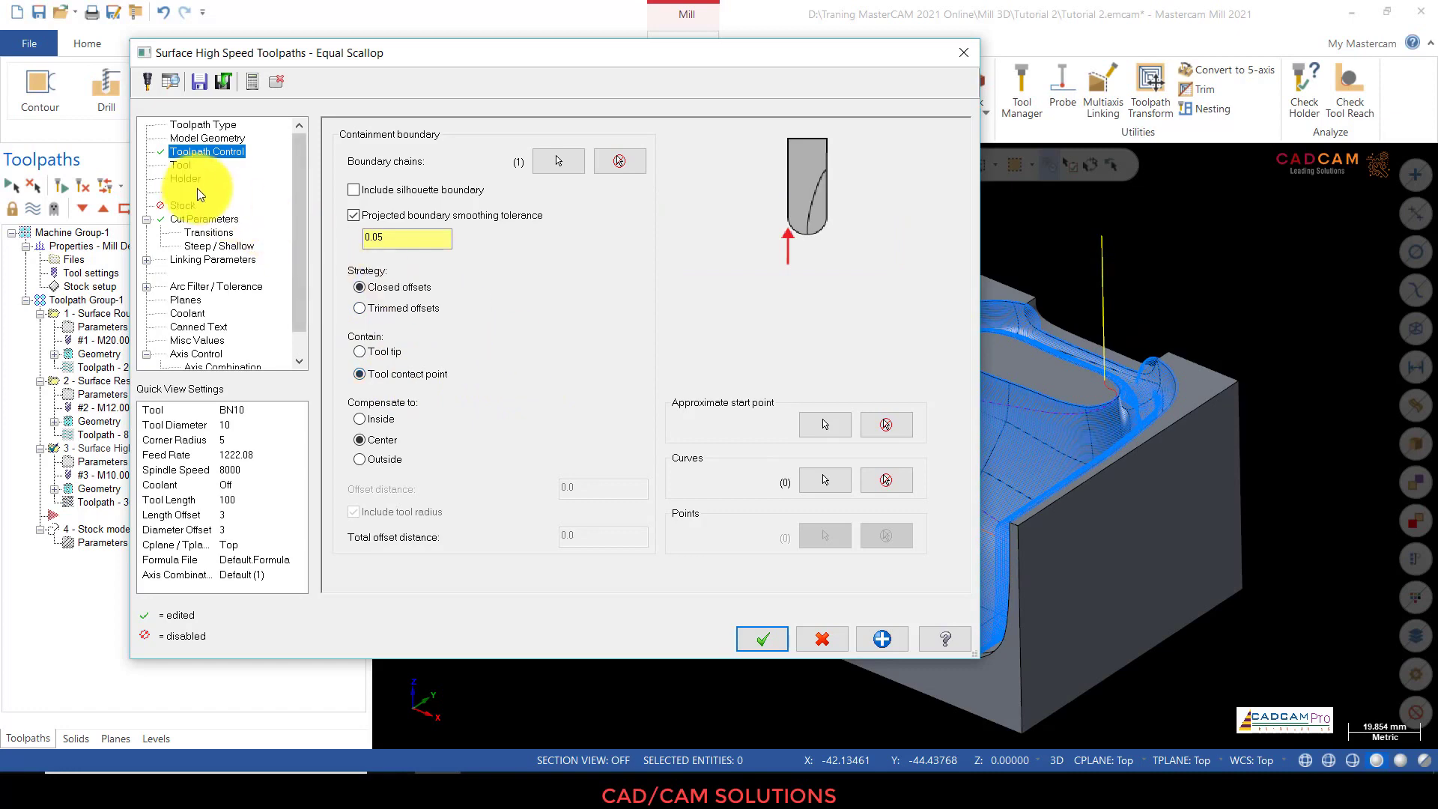
{"action": "left_click", "coordinate": [195, 217]}
{"action": "left_click", "coordinate": [203, 232]}
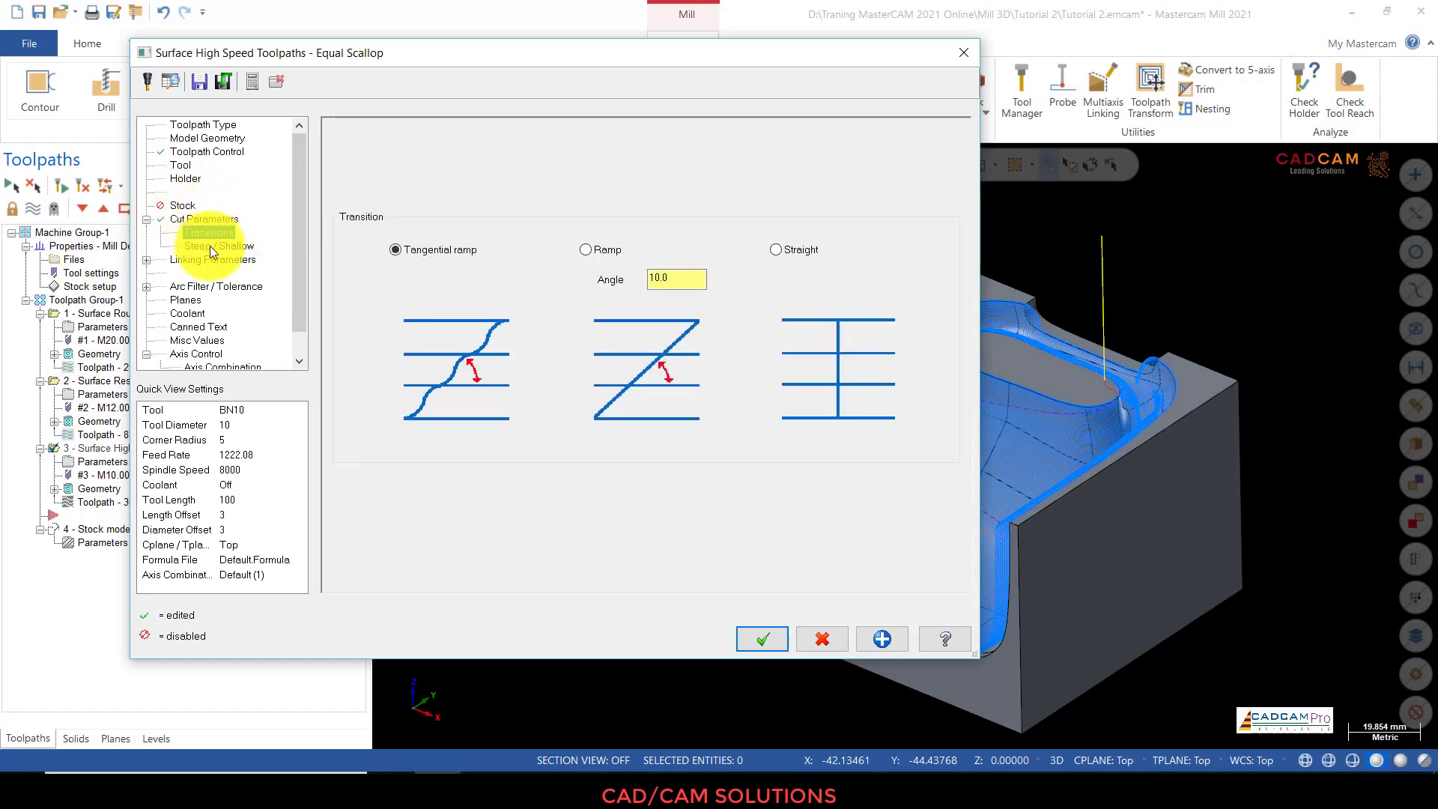
{"action": "left_click", "coordinate": [210, 245]}
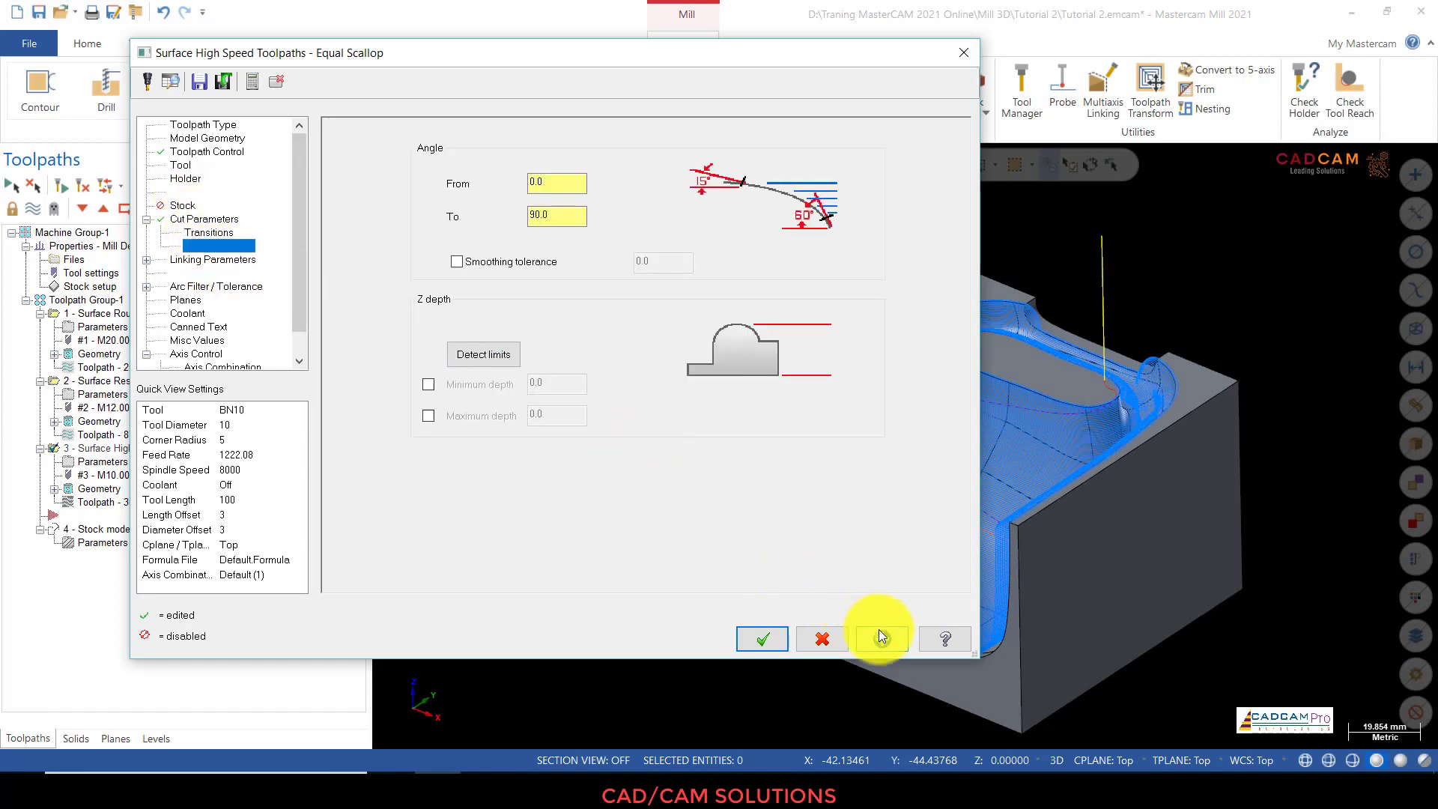
{"action": "left_click", "coordinate": [765, 638]}
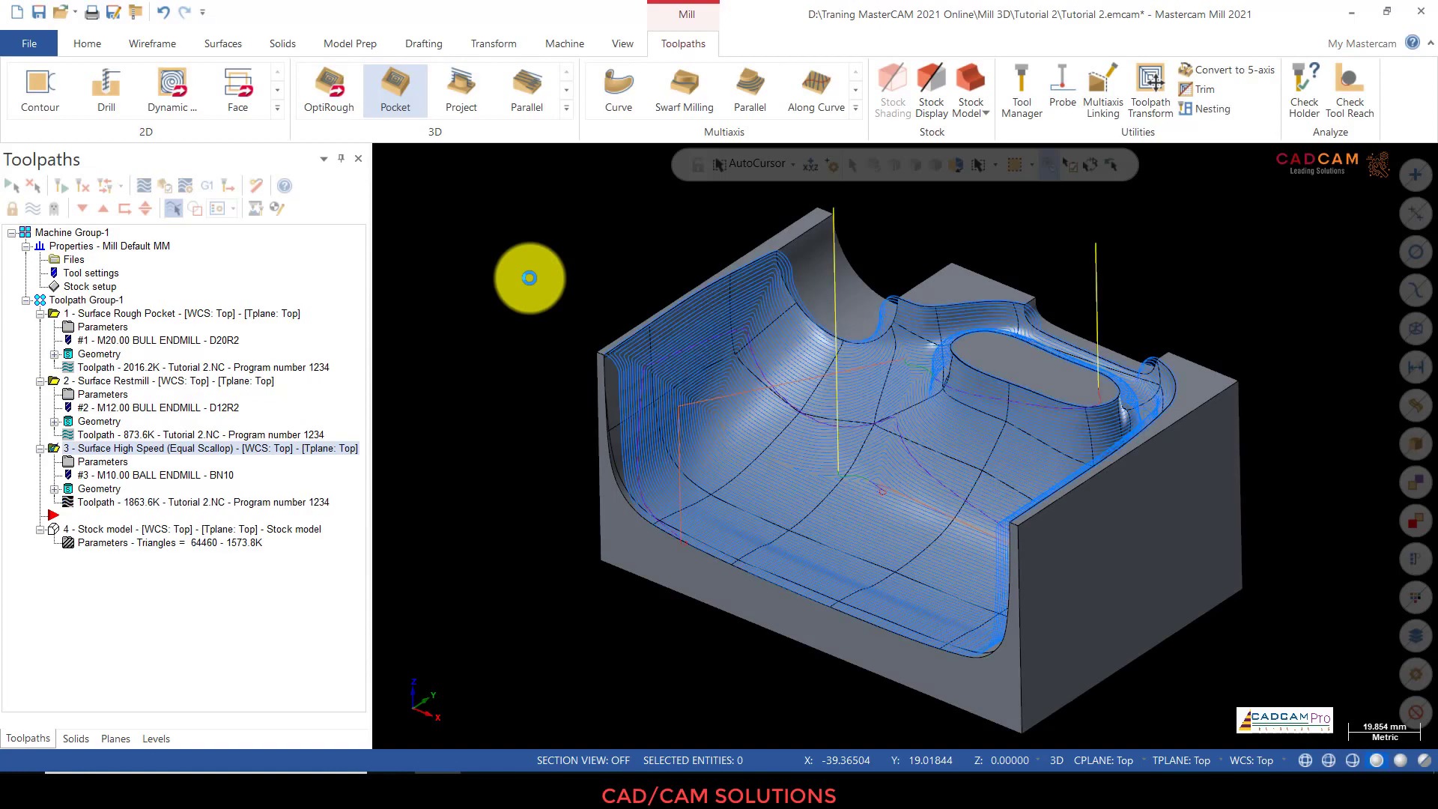
Step: Examine the Equal Scallop passes around the oval boss and side wall, checking the tool position at the boundary in the backplot
{"action": "middle_click_drag", "start_coordinate": [604, 250], "coordinate": [810, 271]}
{"action": "scroll", "coordinate": [1351, 237], "scroll_direction": "up", "scroll_amount": 4}
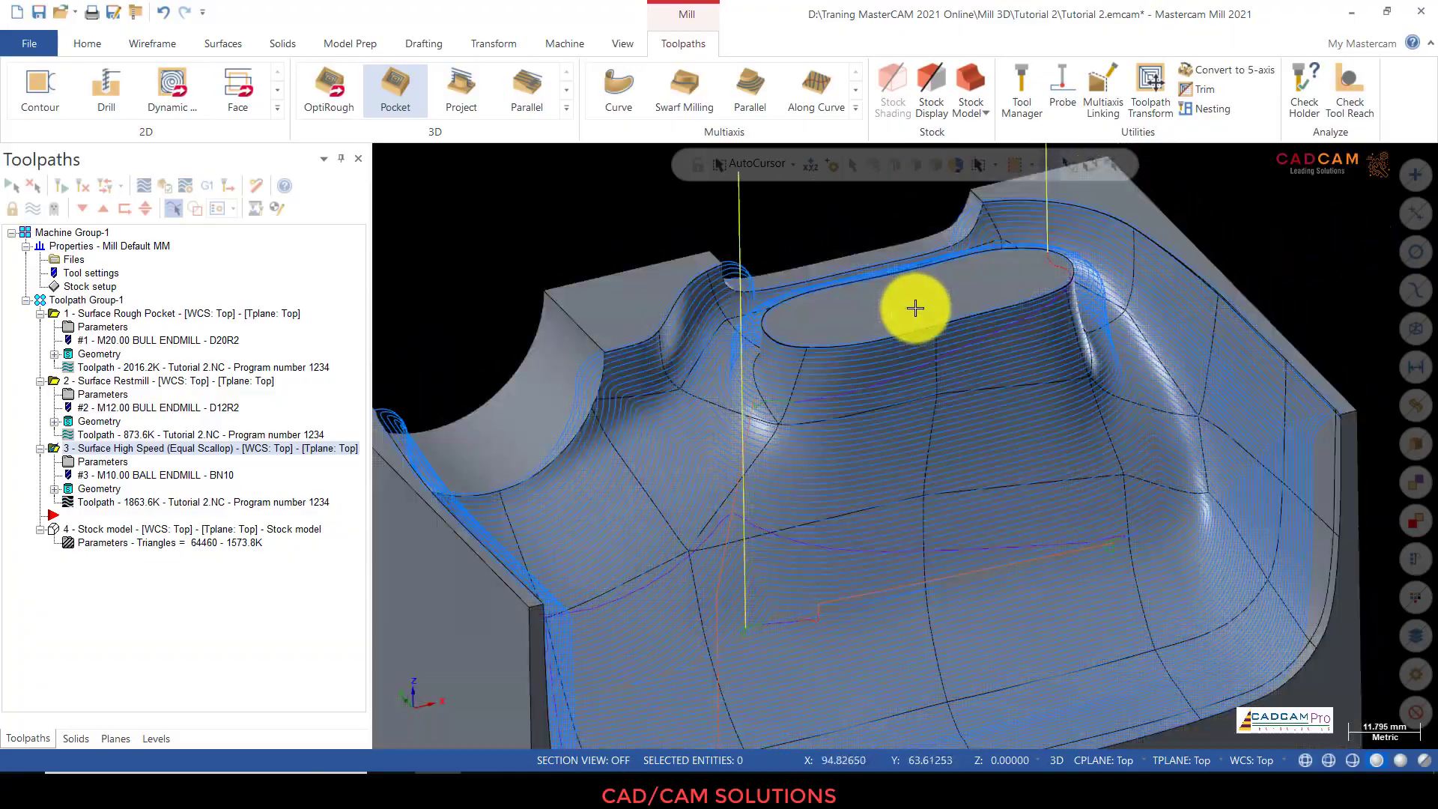
{"action": "mouse_move", "coordinate": [915, 307]}
{"action": "middle_mouse_down"}
{"action": "mouse_move", "coordinate": [954, 344]}
{"action": "mouse_move", "coordinate": [966, 424]}
{"action": "mouse_move", "coordinate": [892, 321]}
{"action": "mouse_move", "coordinate": [914, 321]}
{"action": "middle_mouse_up"}
{"action": "scroll", "coordinate": [1319, 321], "scroll_direction": "up", "scroll_amount": 2}
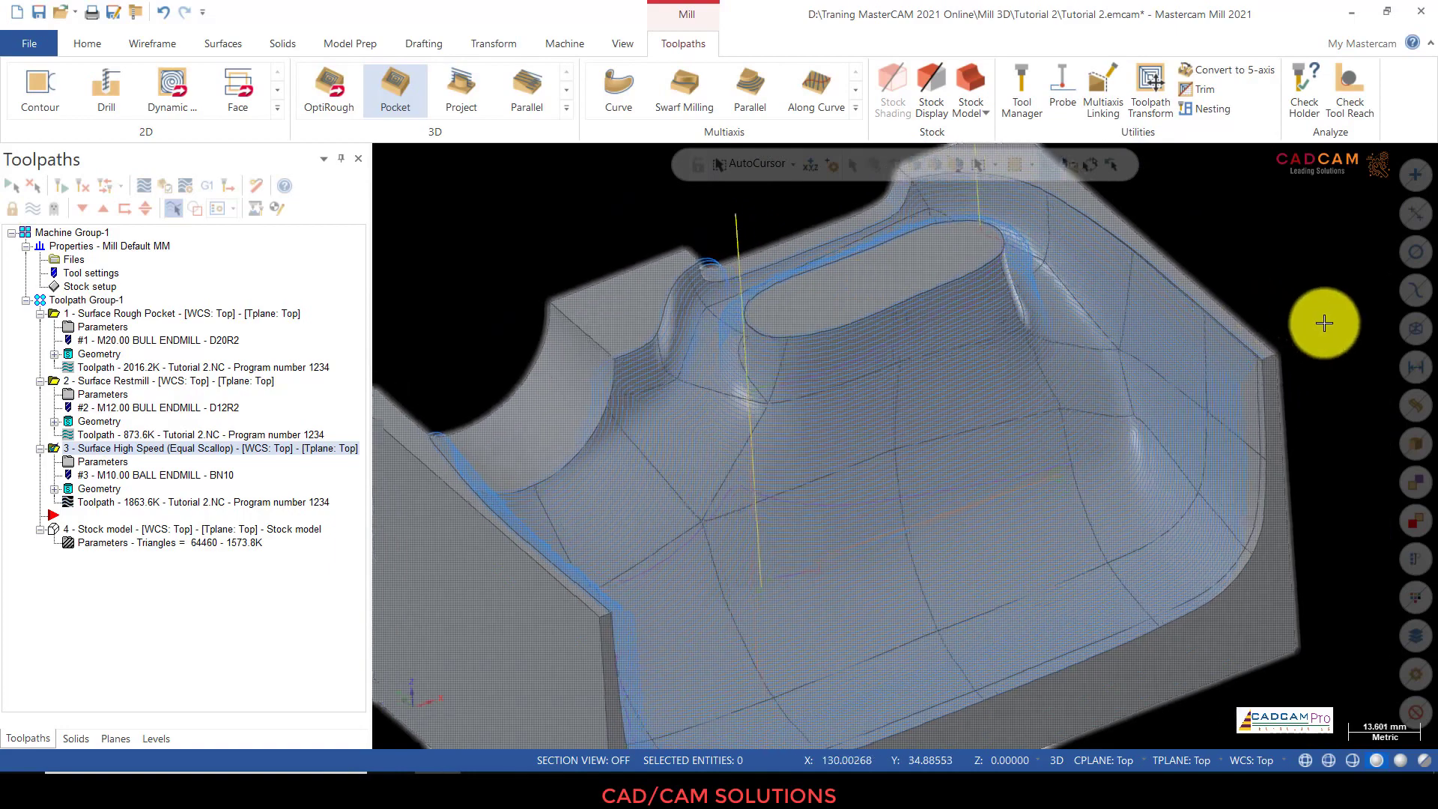
{"action": "middle_click_drag", "start_coordinate": [1319, 321], "coordinate": [1230, 308]}
{"action": "scroll", "coordinate": [1246, 320], "scroll_direction": "up", "scroll_amount": 3}
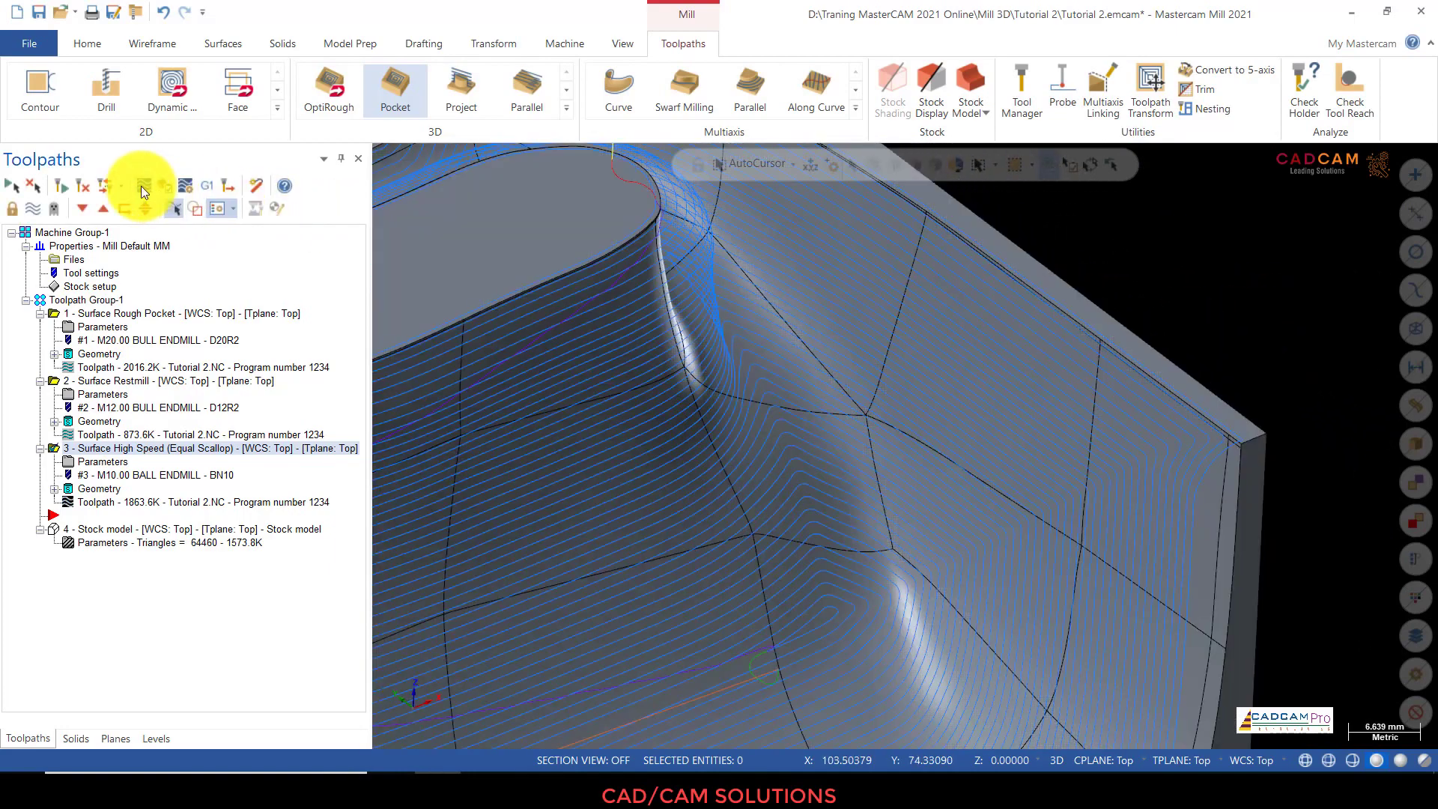
{"action": "left_click", "coordinate": [141, 186]}
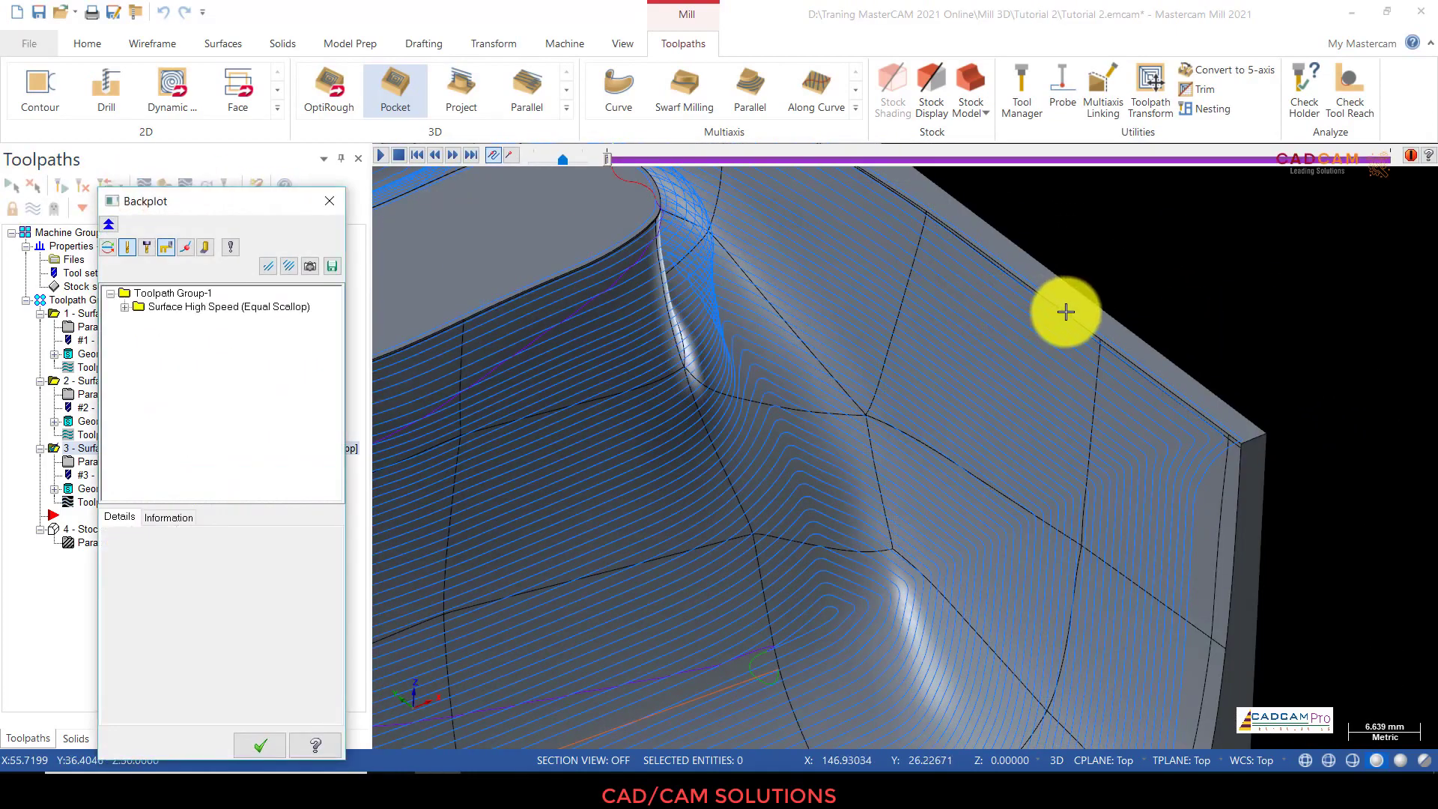
{"action": "left_click", "coordinate": [976, 343]}
{"action": "scroll", "coordinate": [975, 344], "scroll_direction": "down", "scroll_amount": 2}
{"action": "middle_click_drag", "start_coordinate": [976, 344], "coordinate": [1196, 358]}
{"action": "left_click", "coordinate": [1219, 355]}
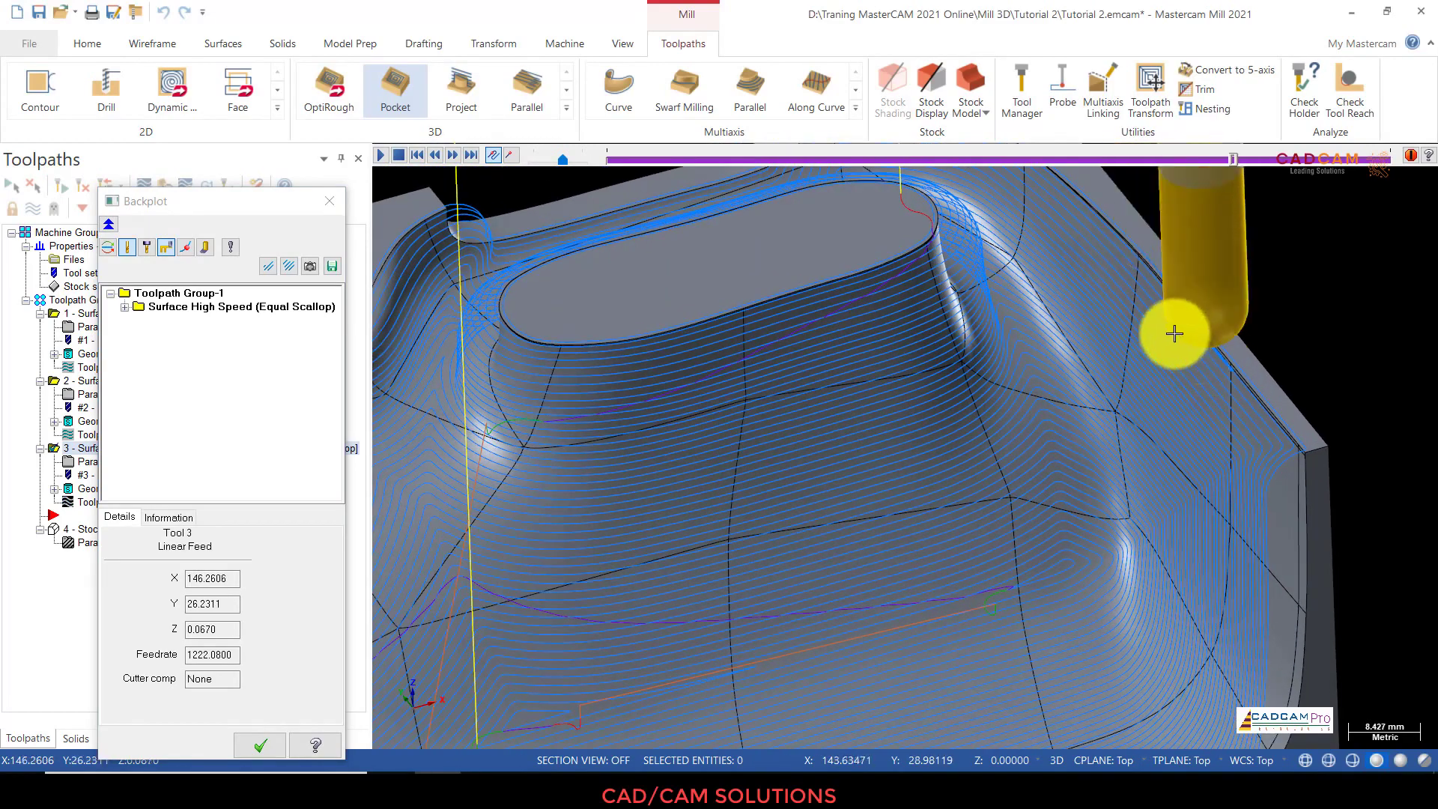
{"action": "scroll", "coordinate": [1163, 331], "scroll_direction": "down", "scroll_amount": 2}
{"action": "left_click", "coordinate": [280, 743]}
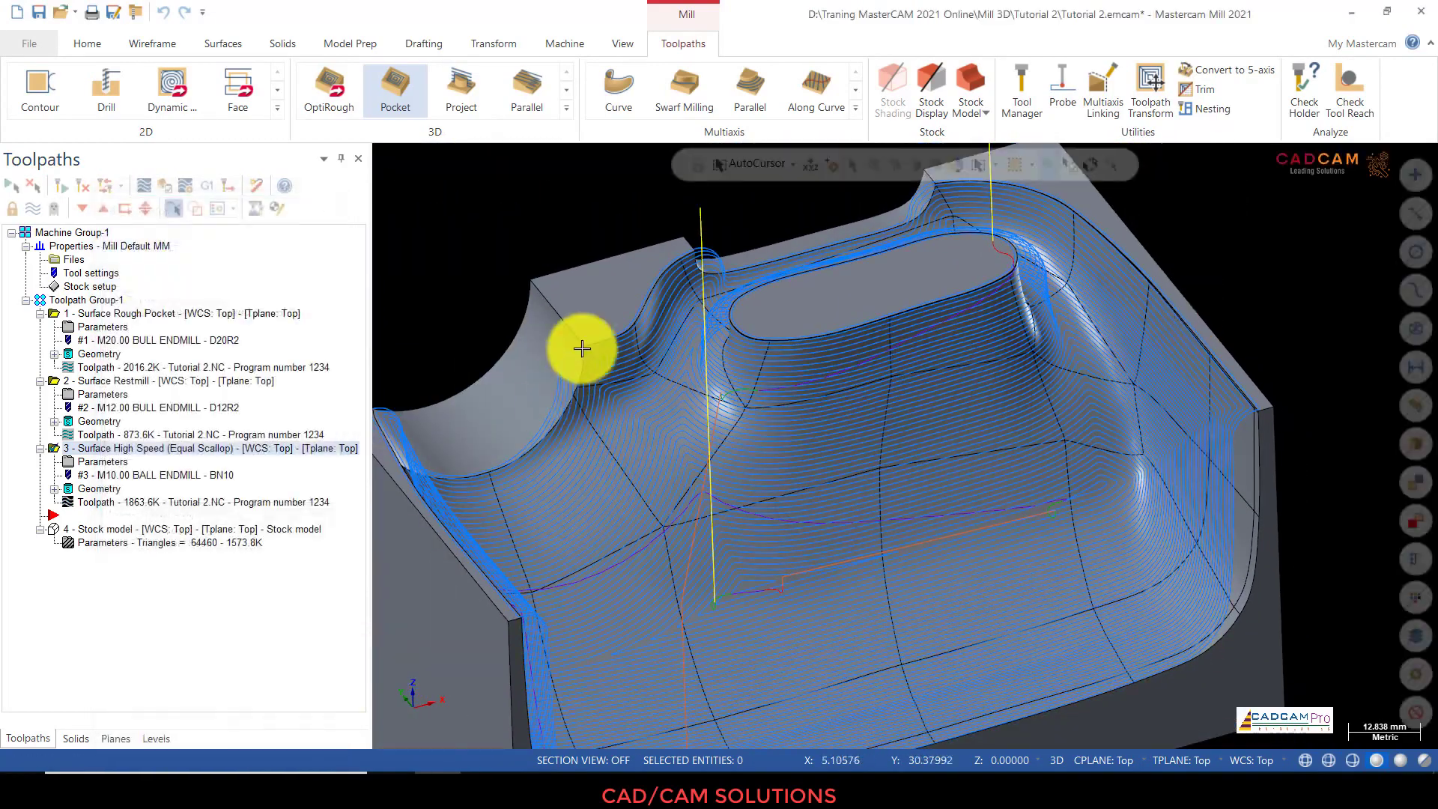
Step: Add a Surface Finish Parallel toolpath after the Equal Scallop operation
{"action": "scroll", "coordinate": [899, 331], "scroll_direction": "down", "scroll_amount": 2}
{"action": "middle_click_drag", "start_coordinate": [909, 330], "coordinate": [1012, 246]}
{"action": "scroll", "coordinate": [1012, 245], "scroll_direction": "up", "scroll_amount": 3}
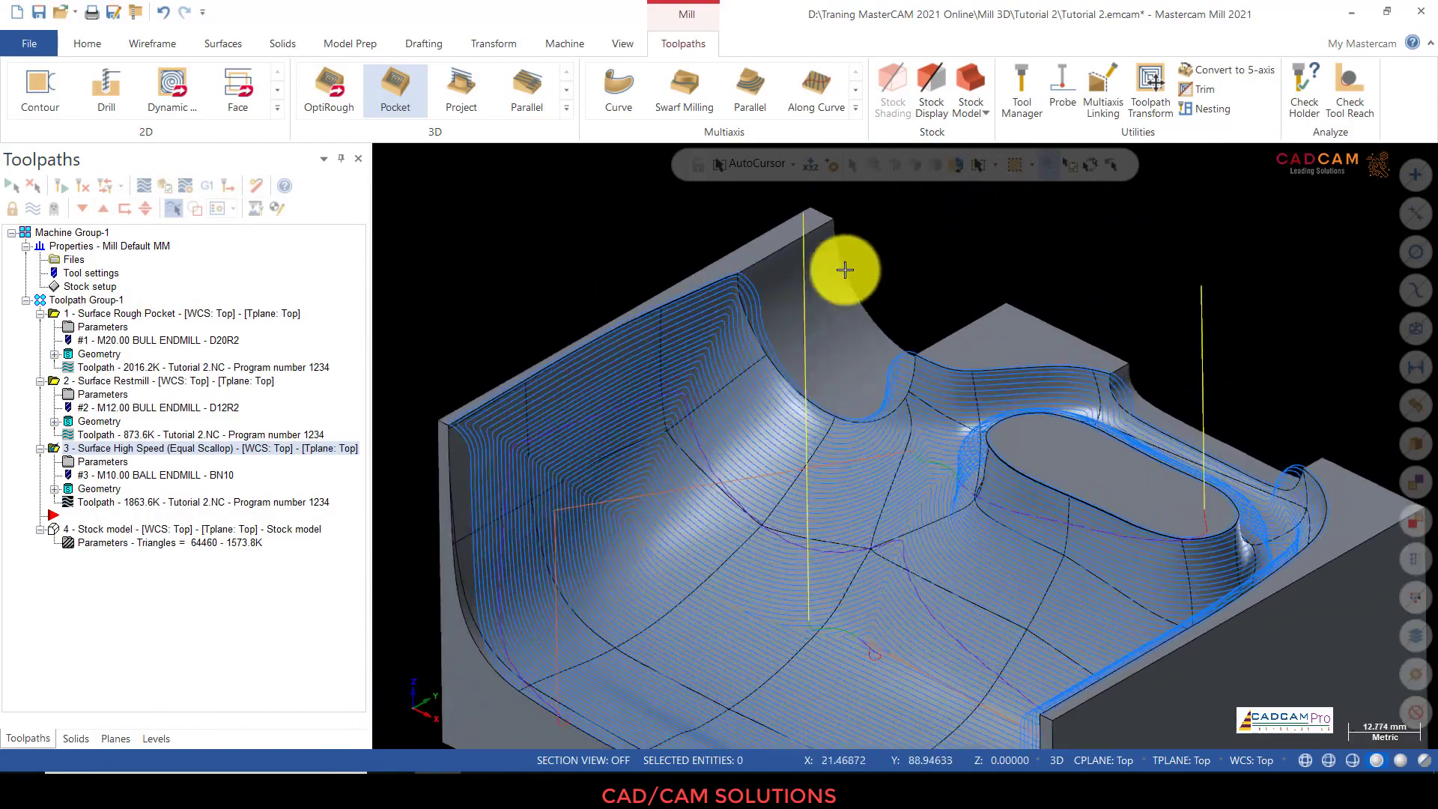
{"action": "scroll", "coordinate": [796, 277], "scroll_direction": "up", "scroll_amount": 1}
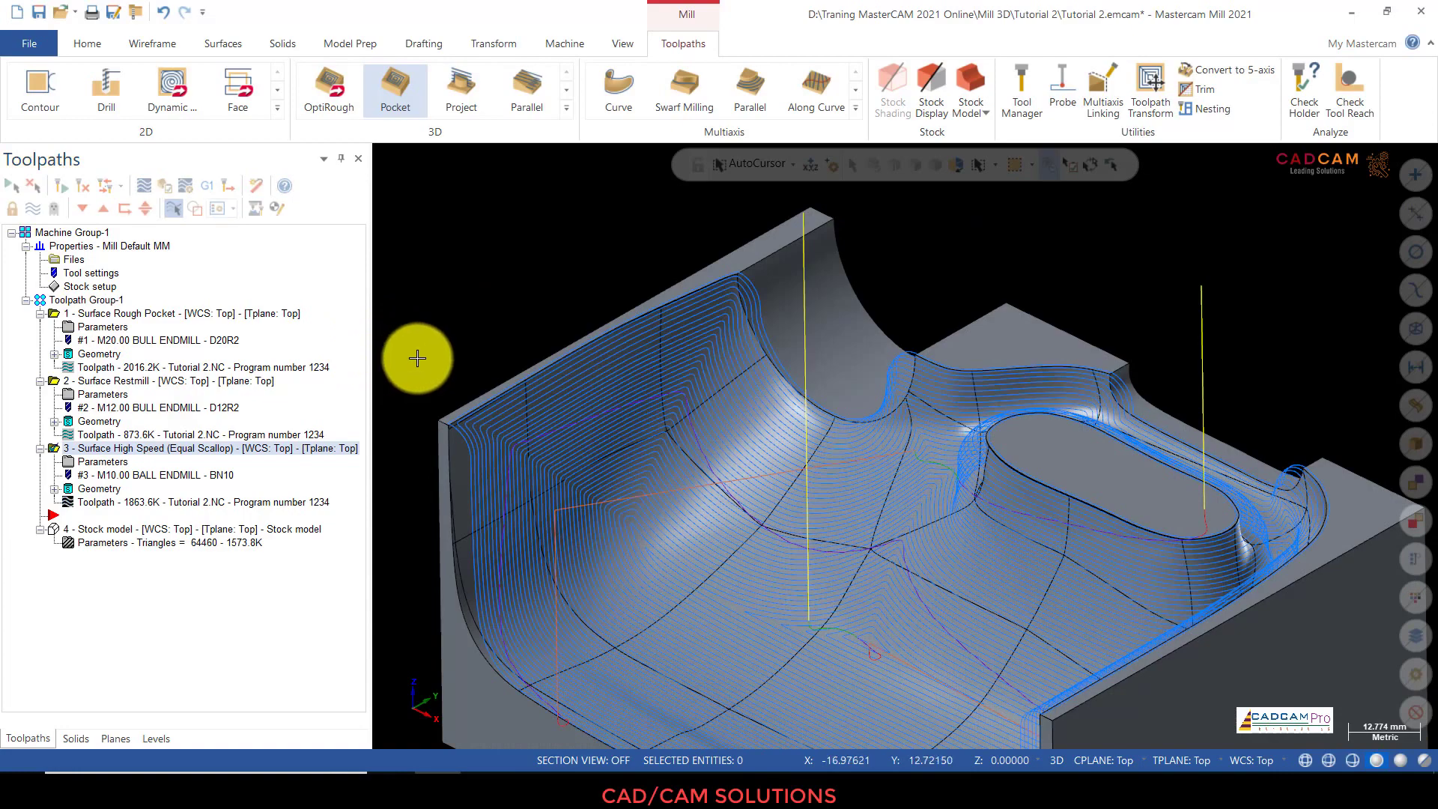
{"action": "scroll", "coordinate": [912, 250], "scroll_direction": "up", "scroll_amount": 1}
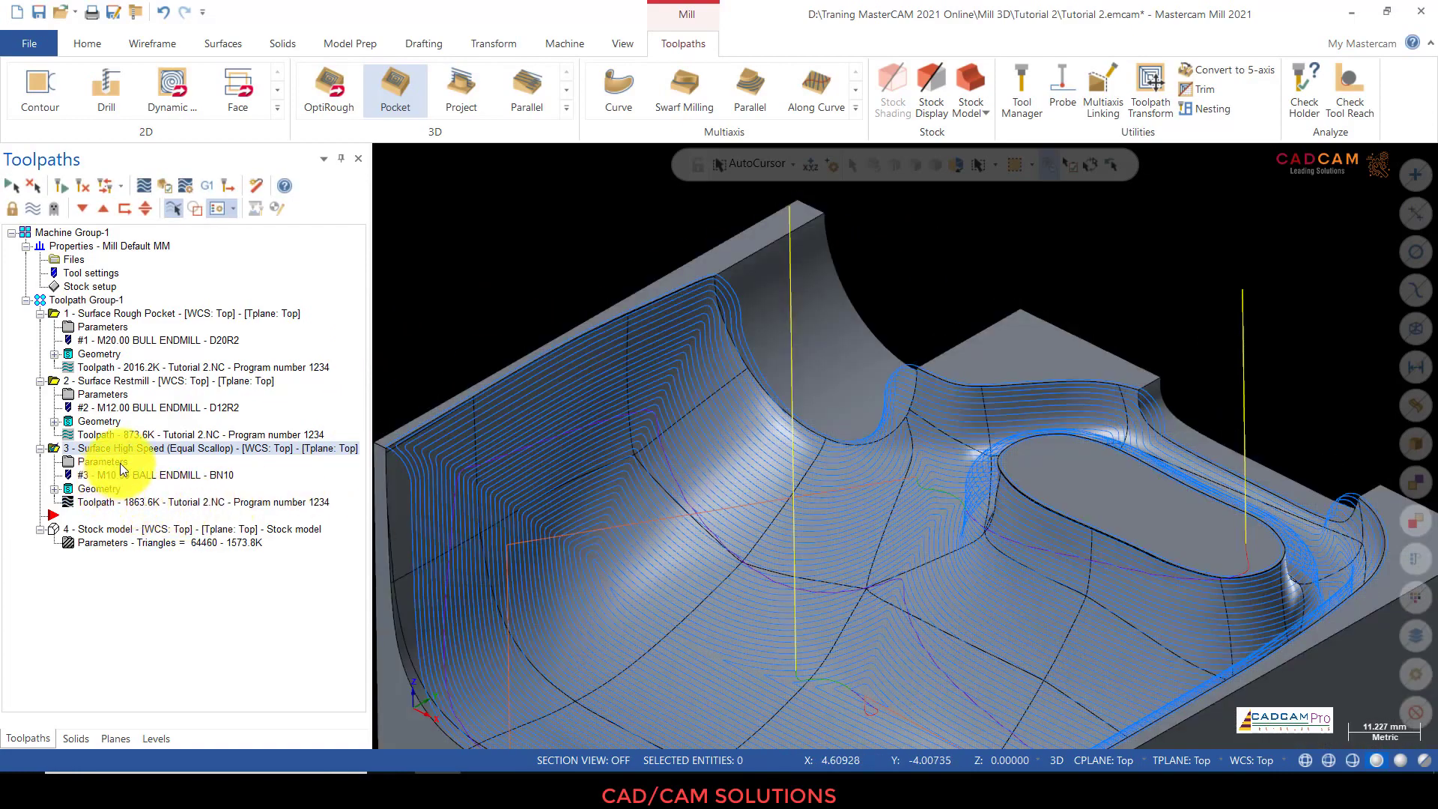
{"action": "right_click", "coordinate": [87, 516]}
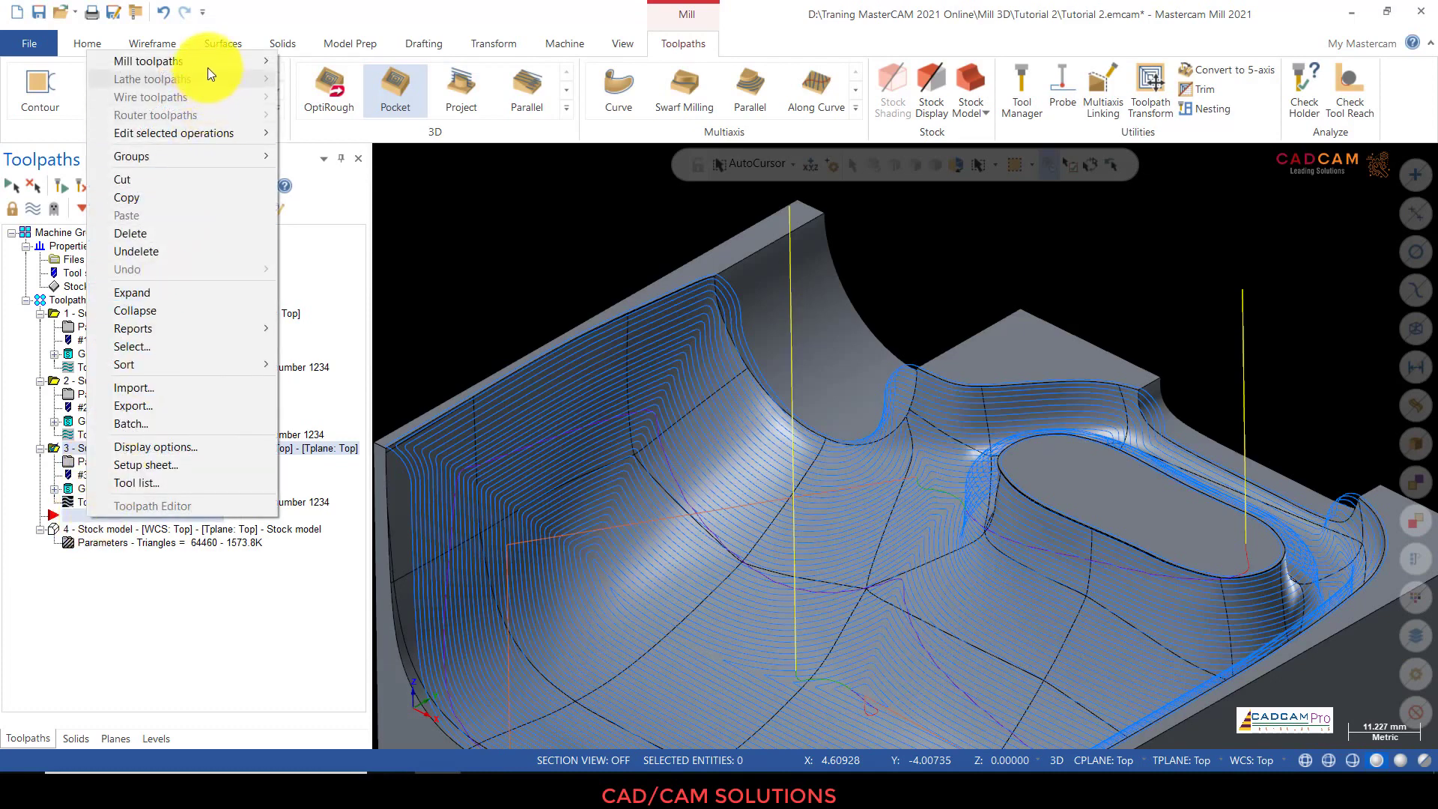
{"action": "mouse_move", "coordinate": [208, 63]}
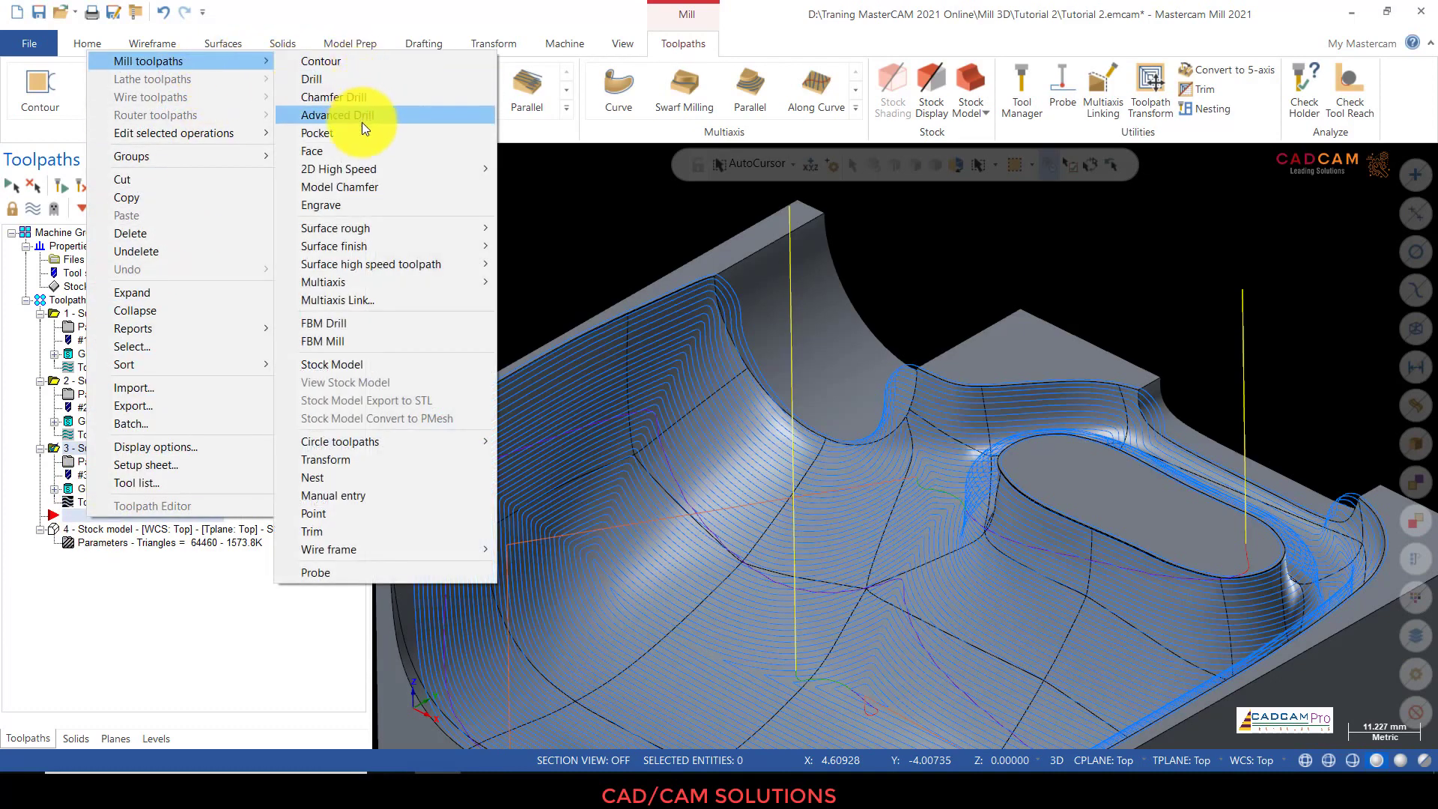
{"action": "mouse_move", "coordinate": [379, 250]}
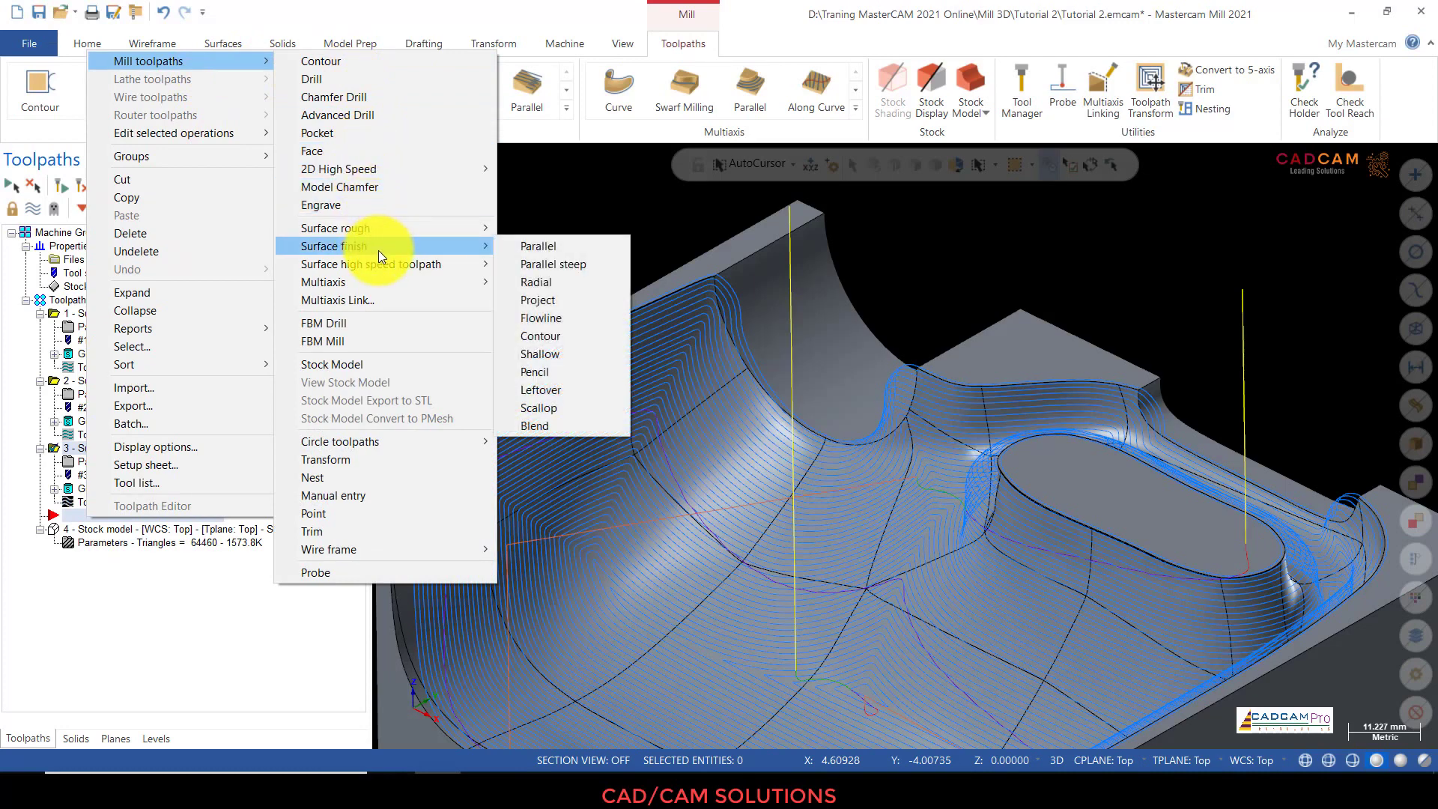
{"action": "left_click", "coordinate": [554, 253]}
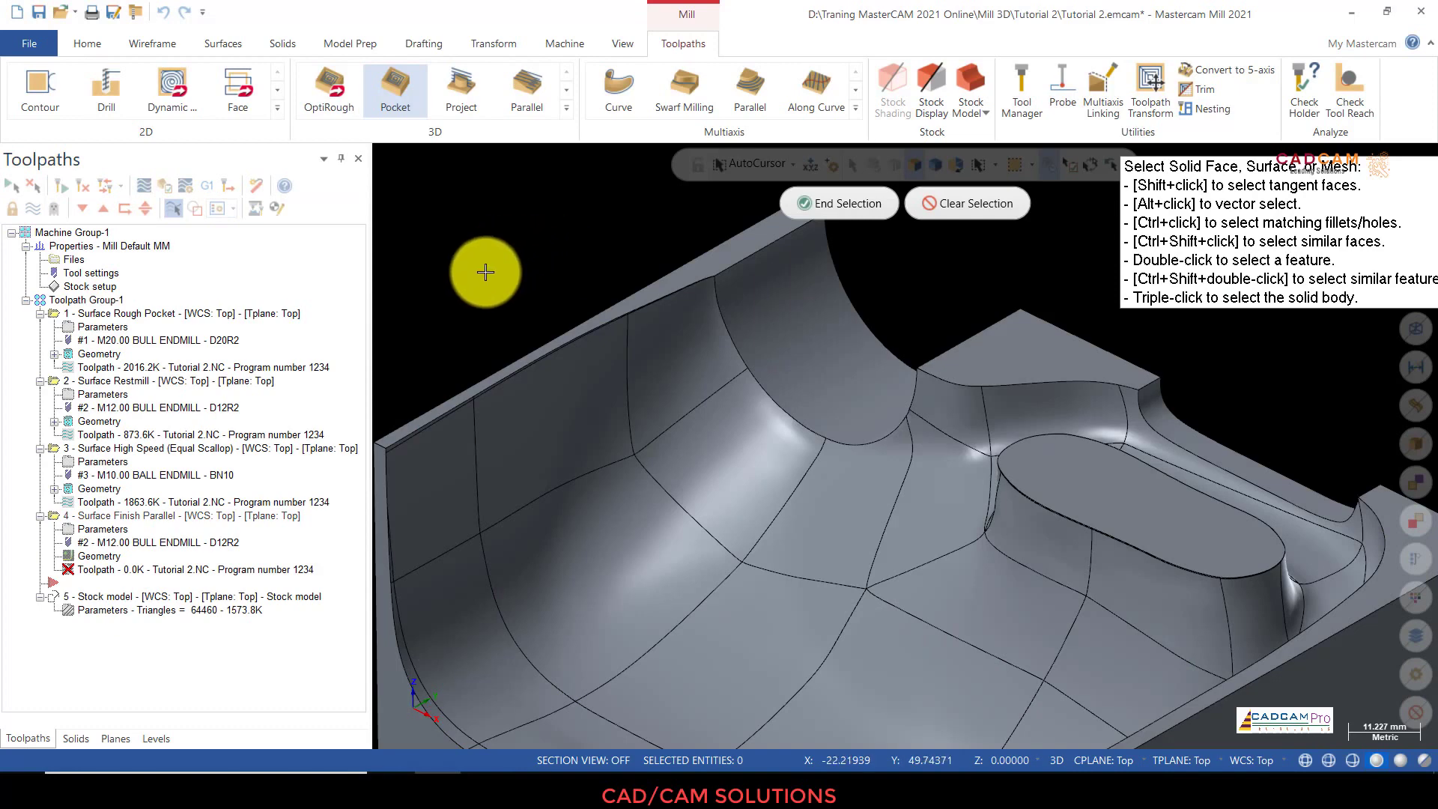
Step: Select the large concave face and the small curved face behind the oval boss as the drive surfaces
{"action": "scroll", "coordinate": [485, 272], "scroll_direction": "down", "scroll_amount": 2}
{"action": "left_click", "coordinate": [743, 296]}
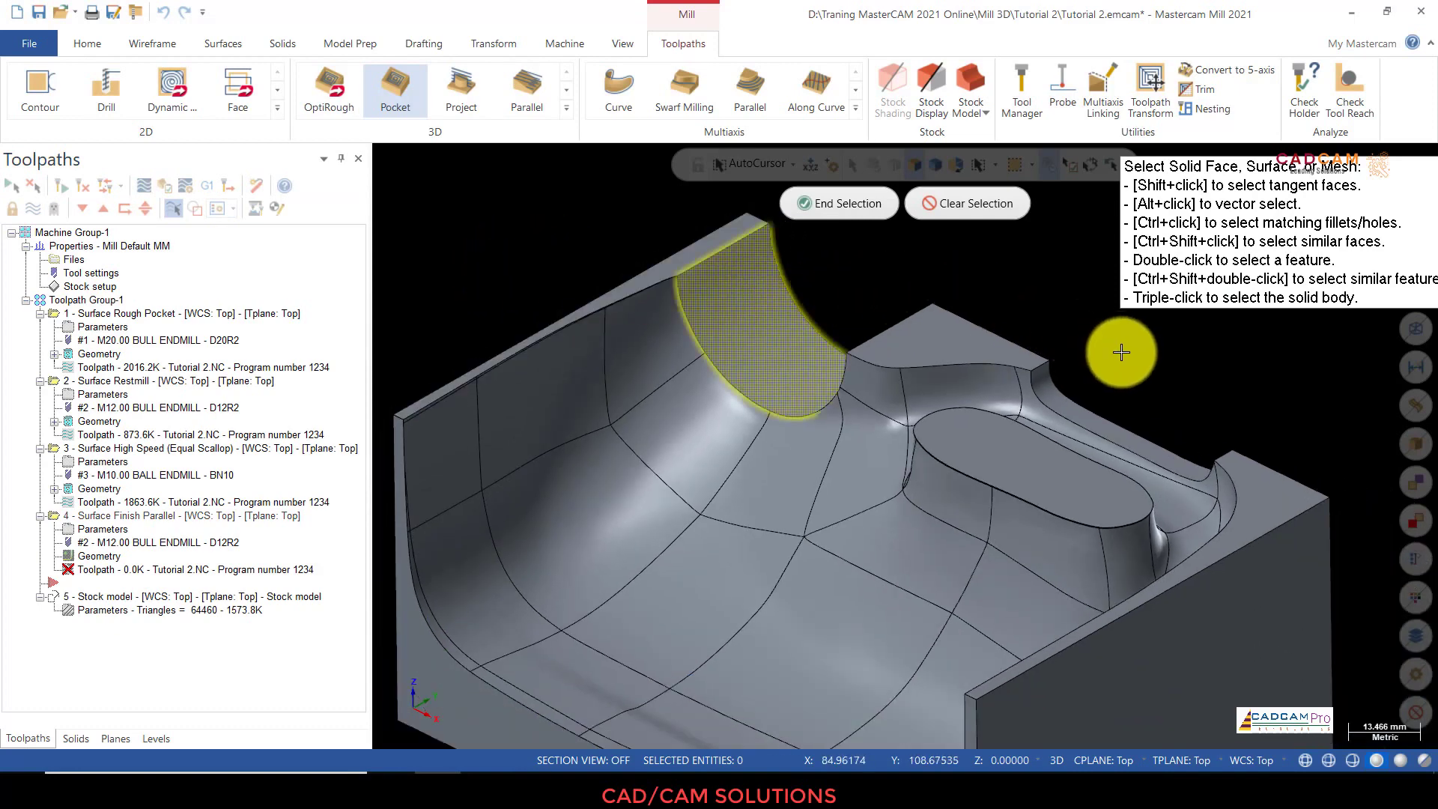
{"action": "left_click", "coordinate": [1062, 397]}
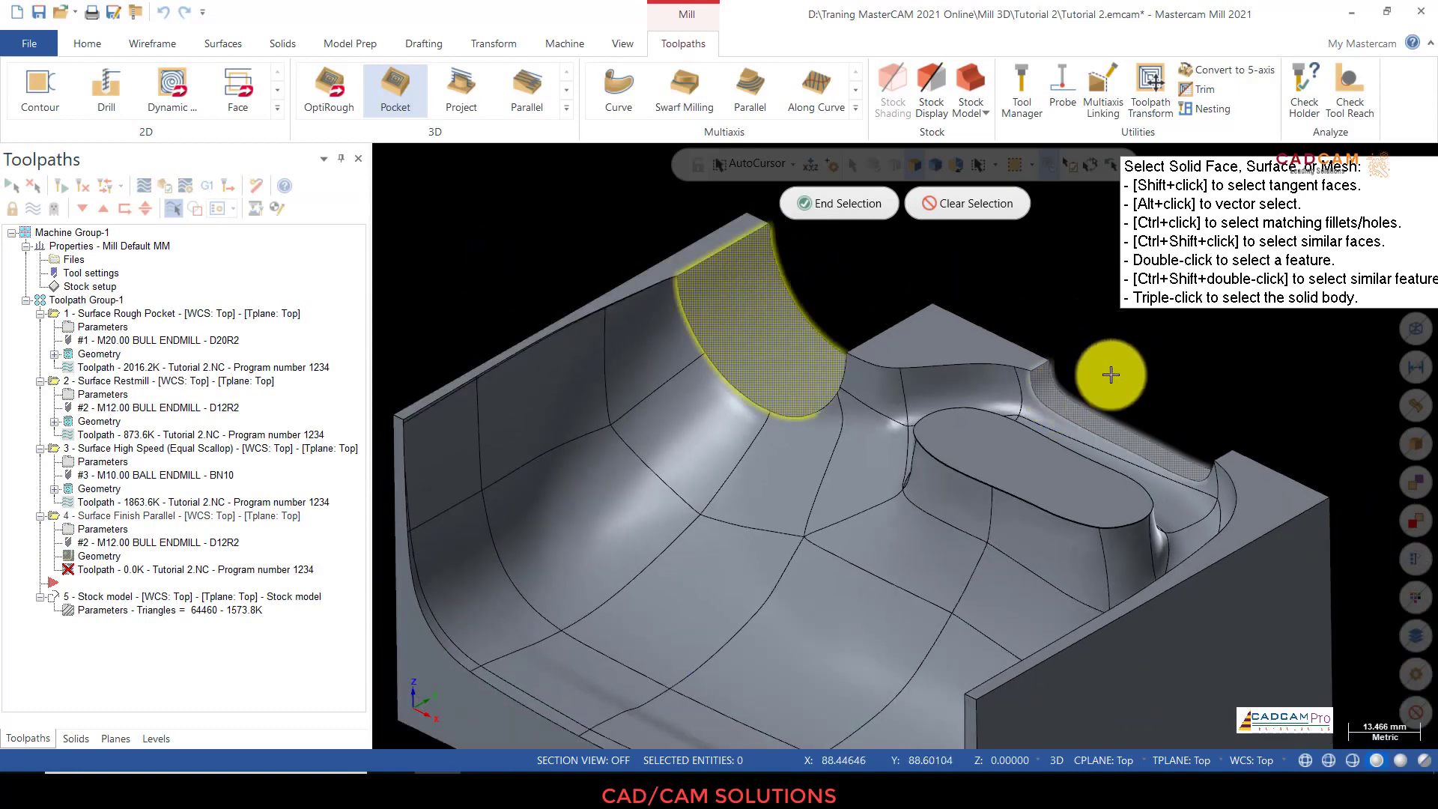
{"action": "left_click", "coordinate": [861, 212]}
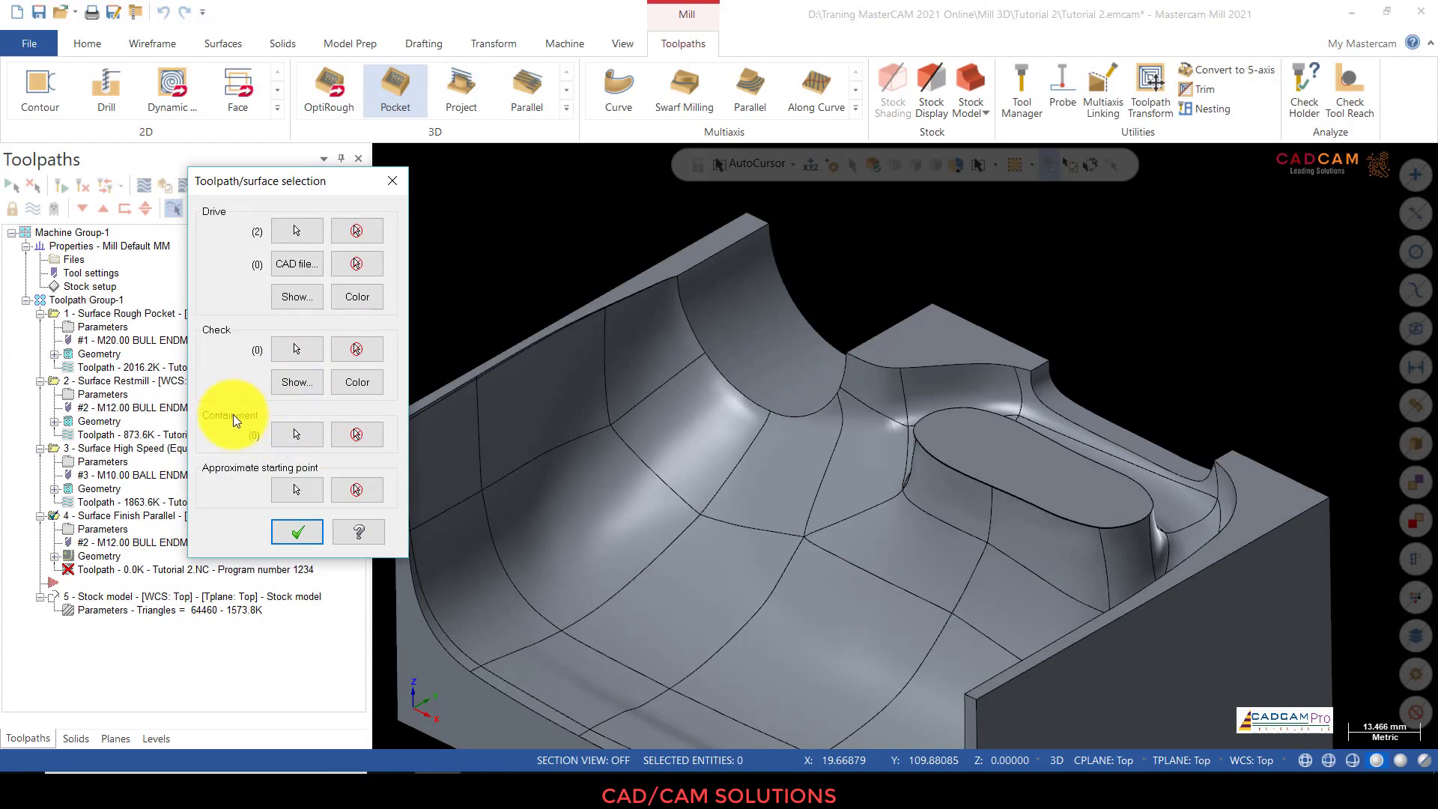
Step: Chain the boundaries of the large concave face and the small curved face as containment and accept the surface selection
{"action": "left_click", "coordinate": [296, 436]}
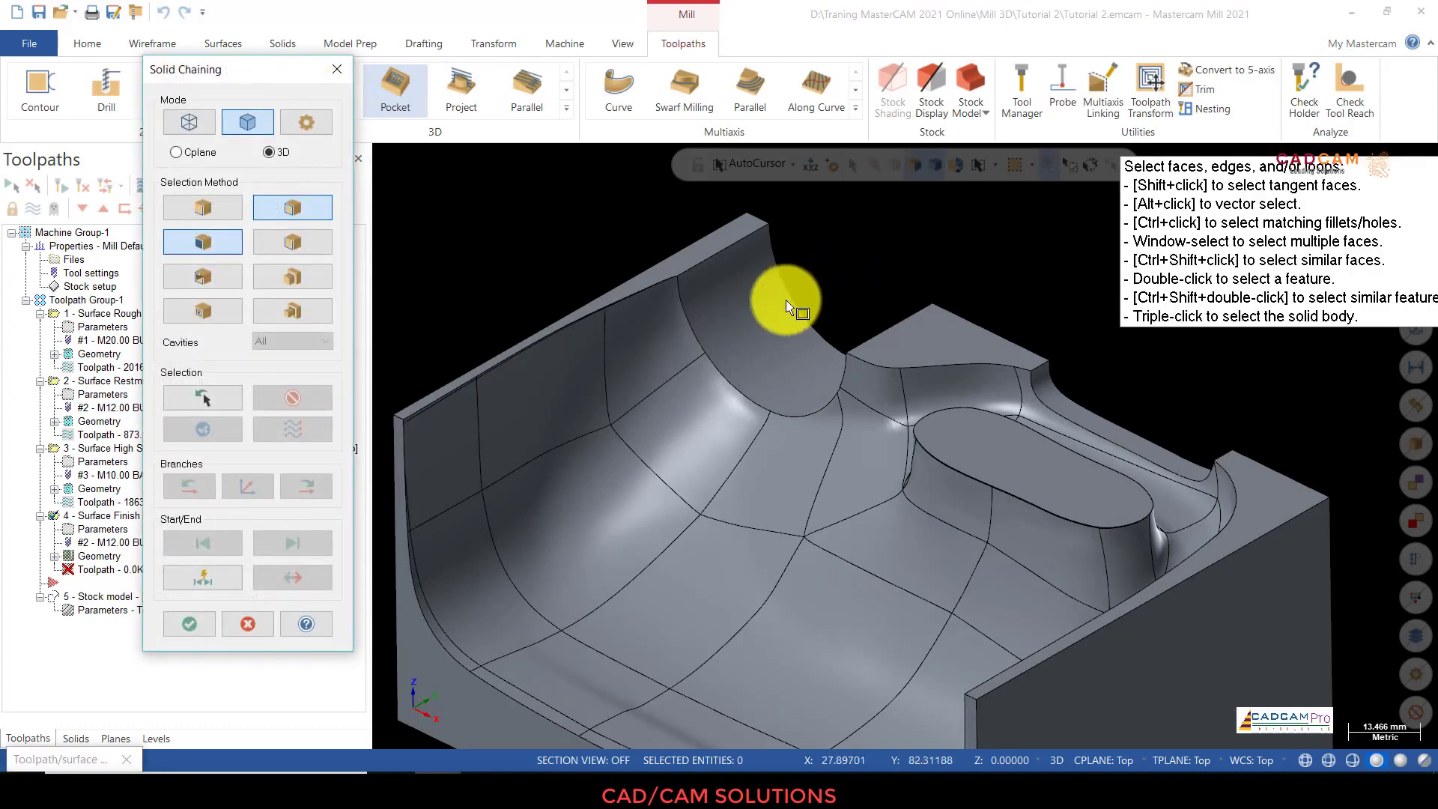
{"action": "left_click", "coordinate": [734, 309]}
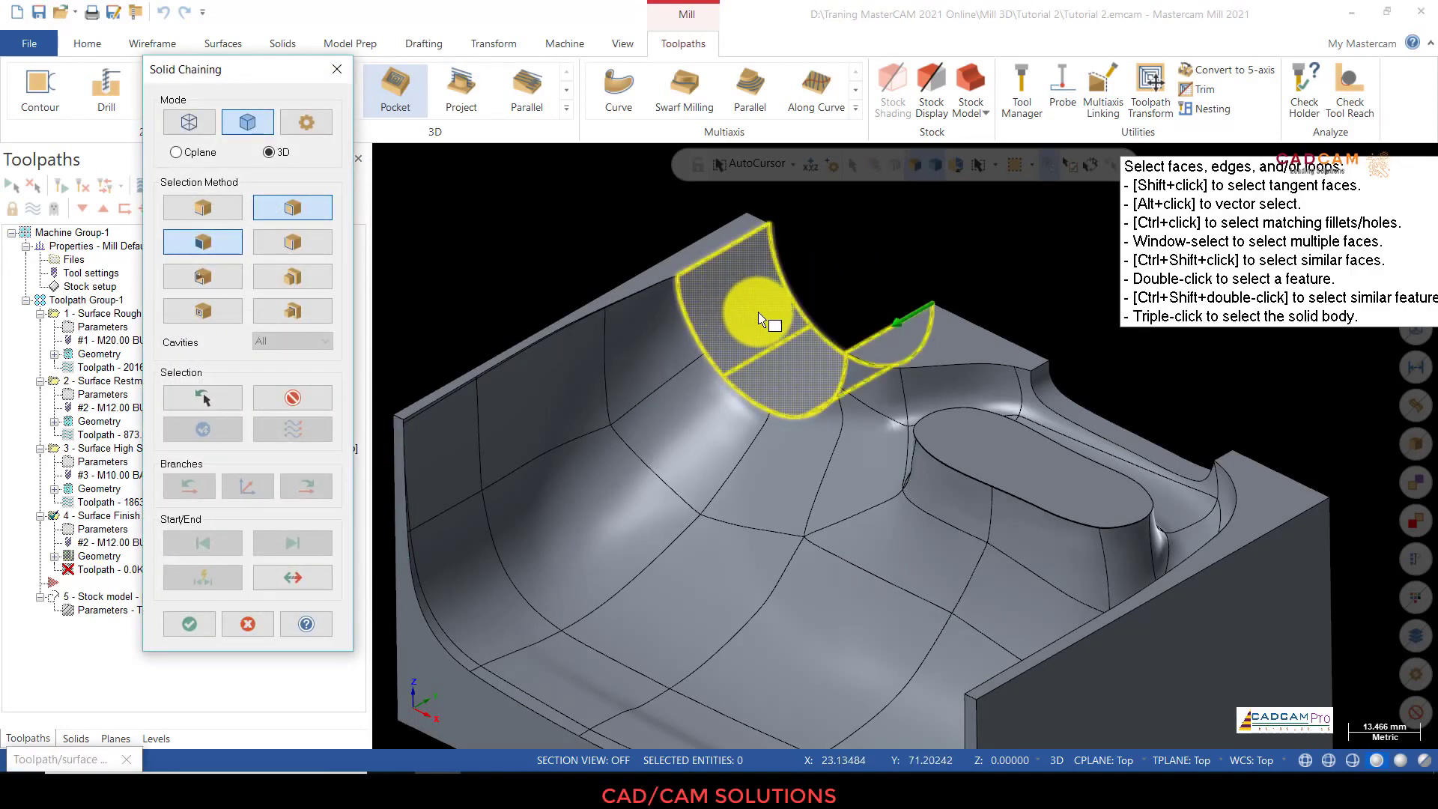
{"action": "left_click", "coordinate": [1058, 412]}
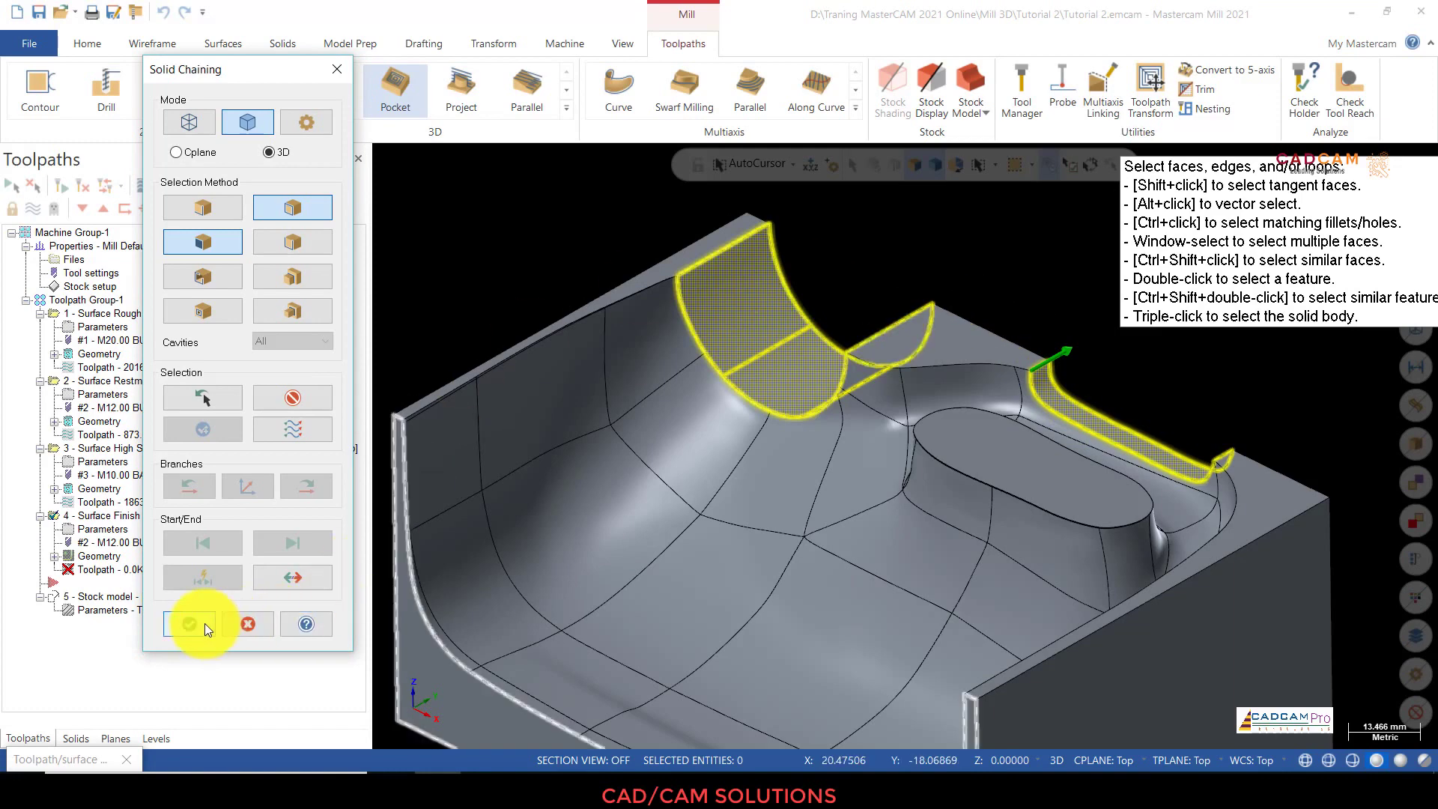
{"action": "left_click", "coordinate": [196, 624]}
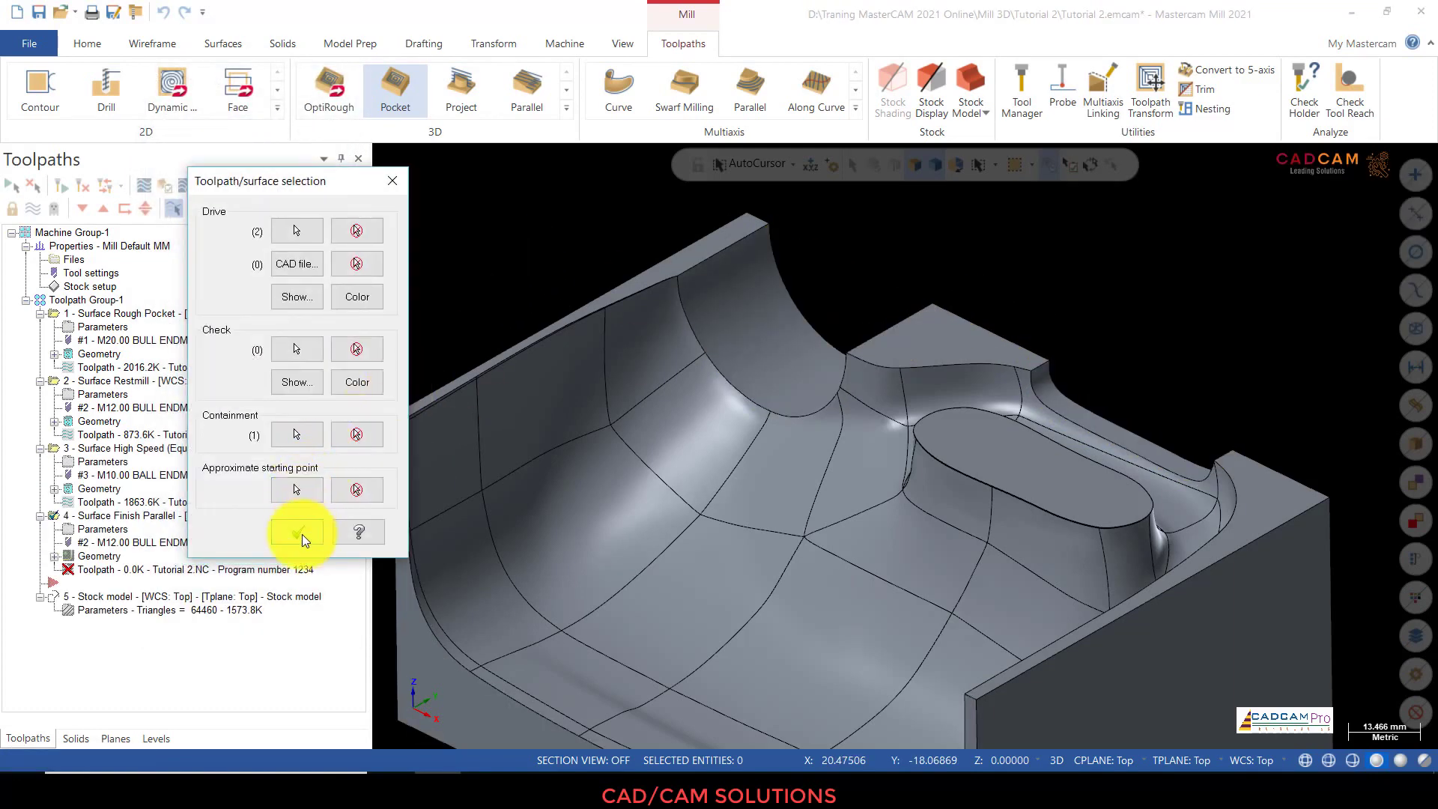
{"action": "left_click", "coordinate": [299, 533]}
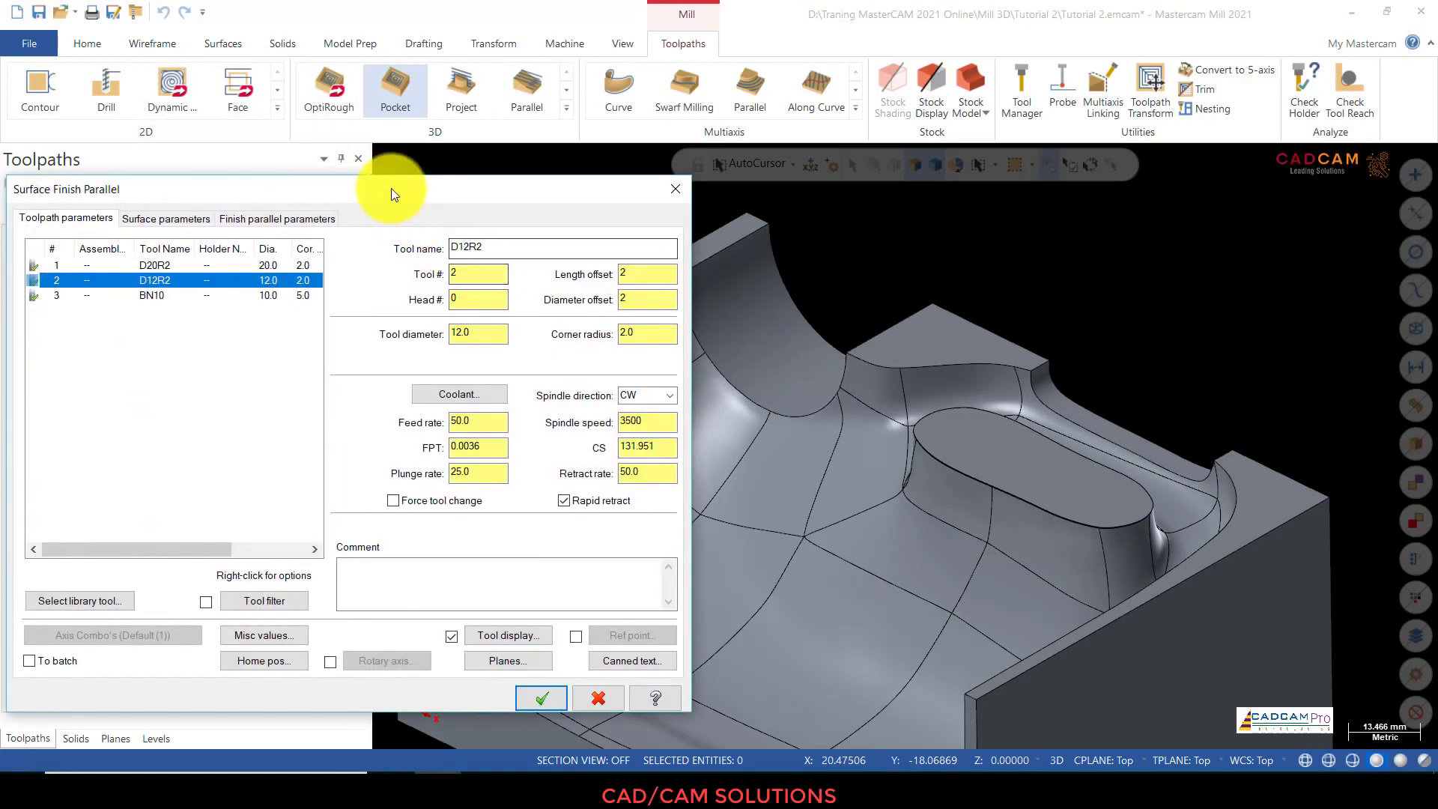
Step: Choose the BN10 ball end mill and set absolute heights of 50 for clearance, 10 for retract and 5 for feed plane
{"action": "left_click", "coordinate": [241, 240]}
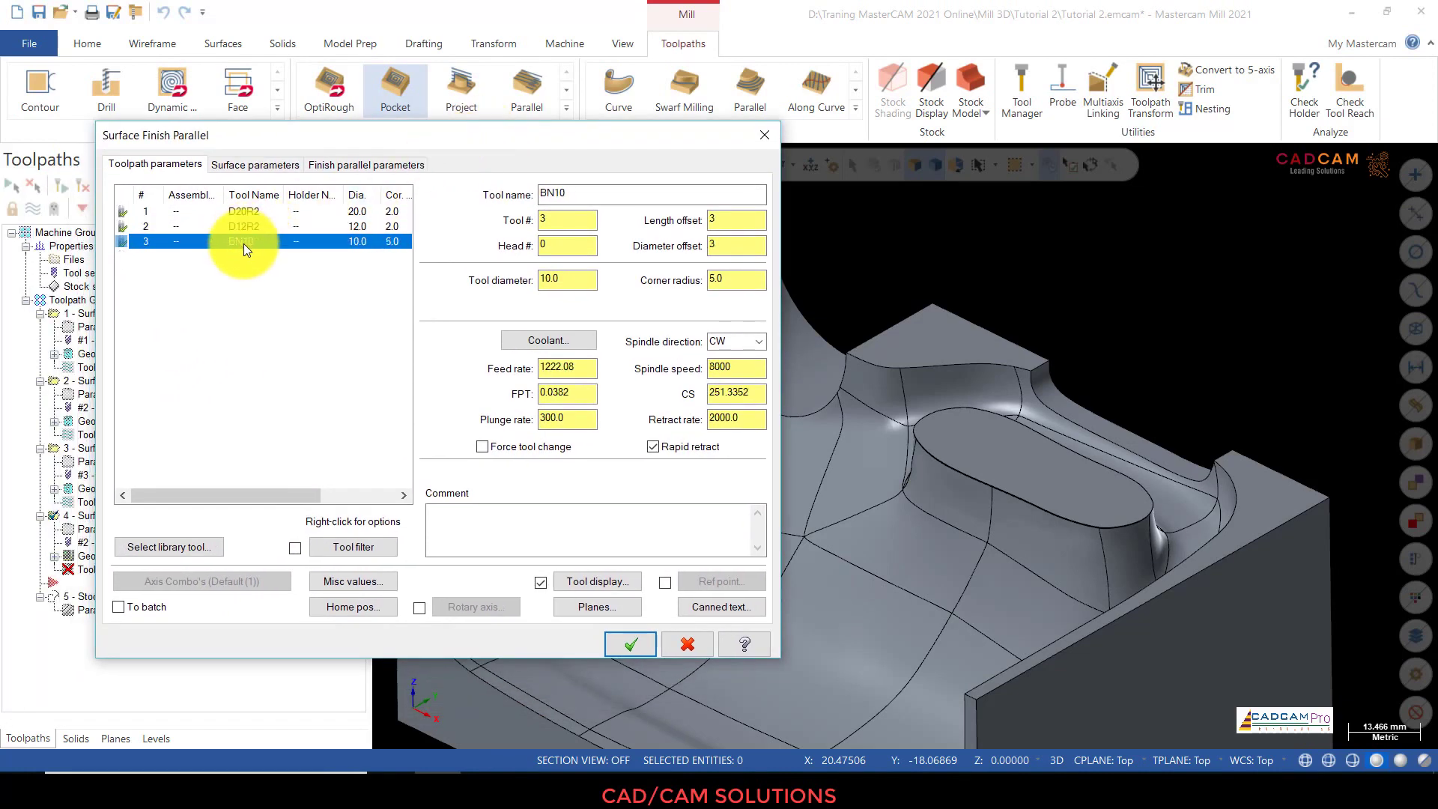
{"action": "left_click", "coordinate": [249, 171]}
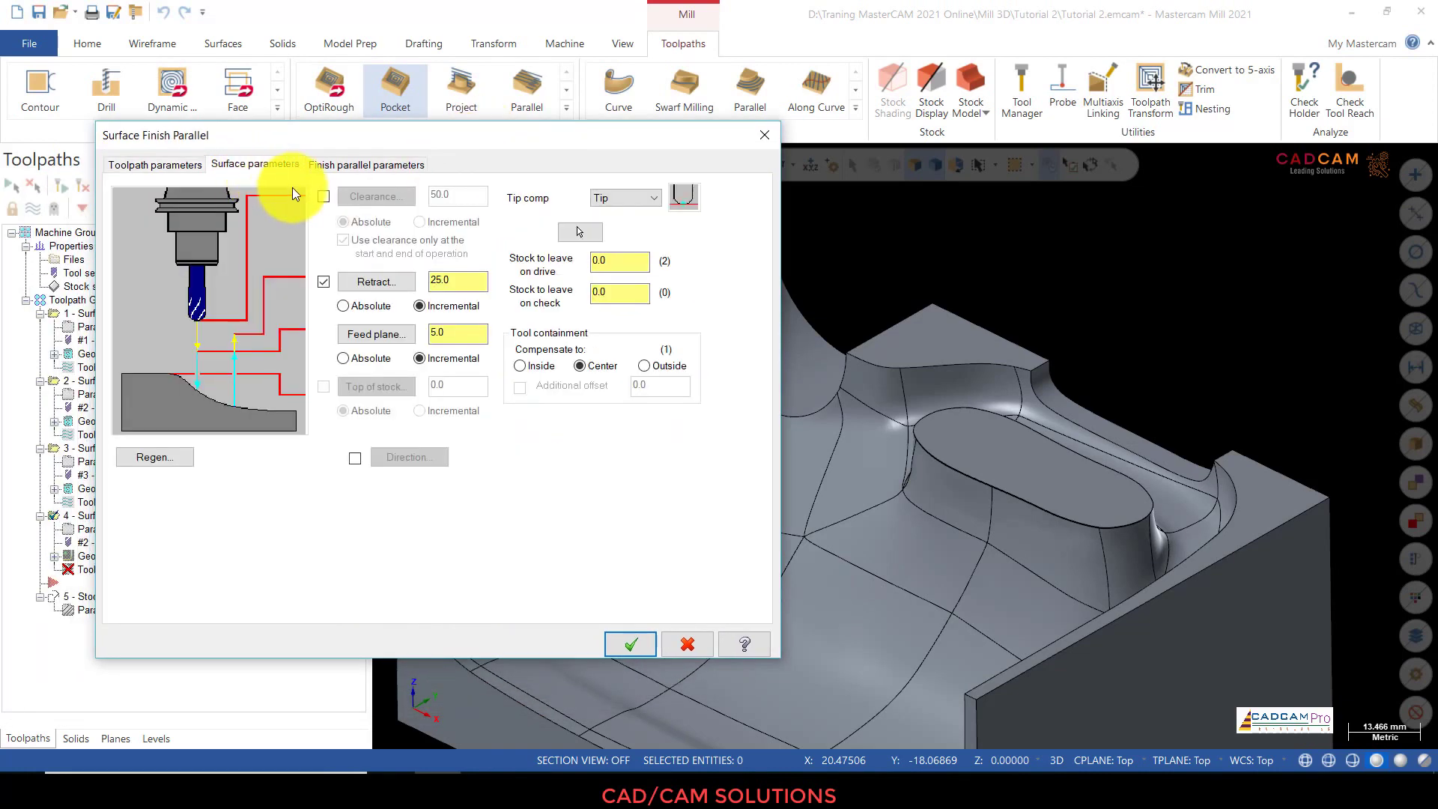
{"action": "left_click", "coordinate": [322, 197]}
{"action": "left_click", "coordinate": [343, 306]}
{"action": "left_click", "coordinate": [343, 358]}
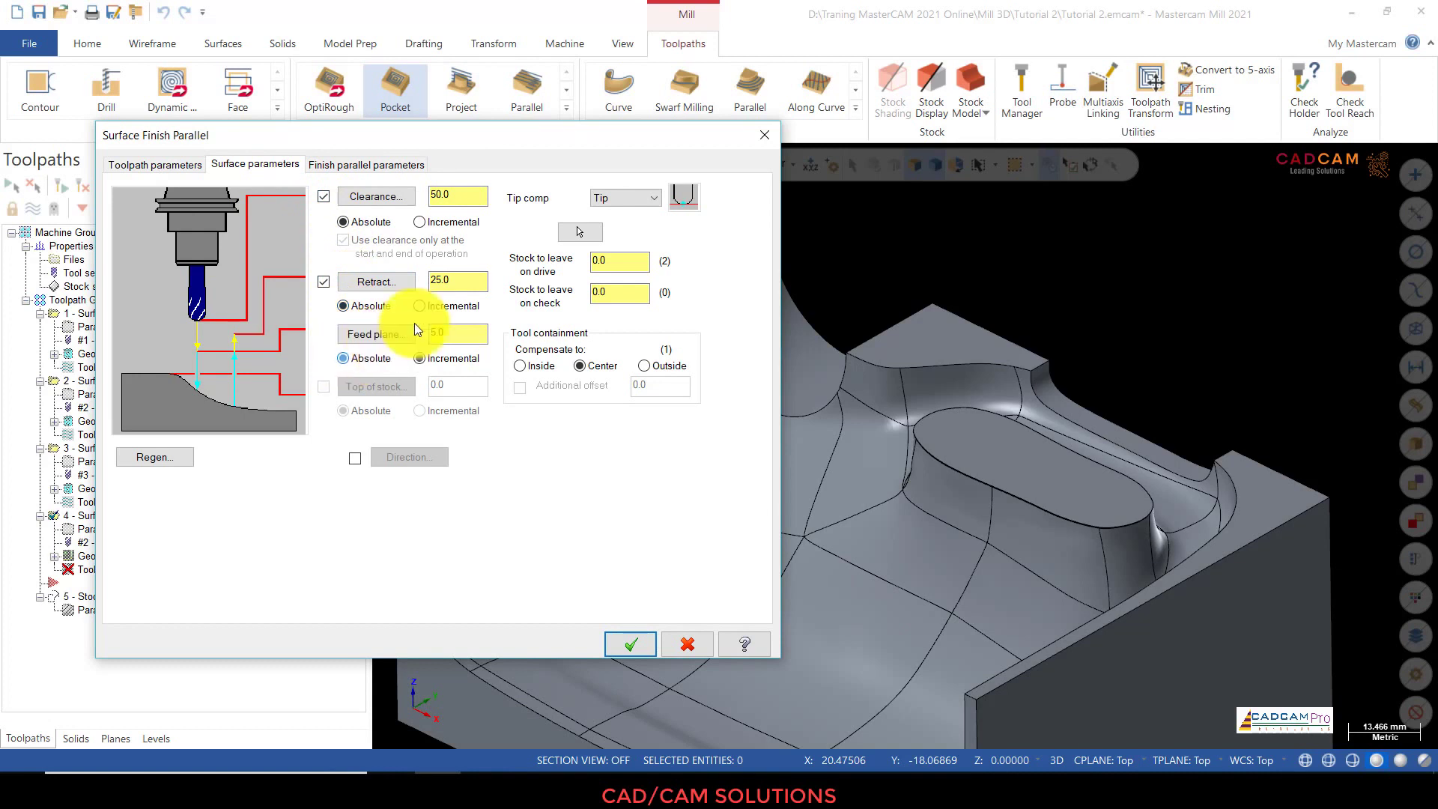
{"action": "left_click_drag", "start_coordinate": [468, 281], "coordinate": [376, 288]}
{"action": "type", "text": "10"}
{"action": "left_click", "coordinate": [462, 198]}
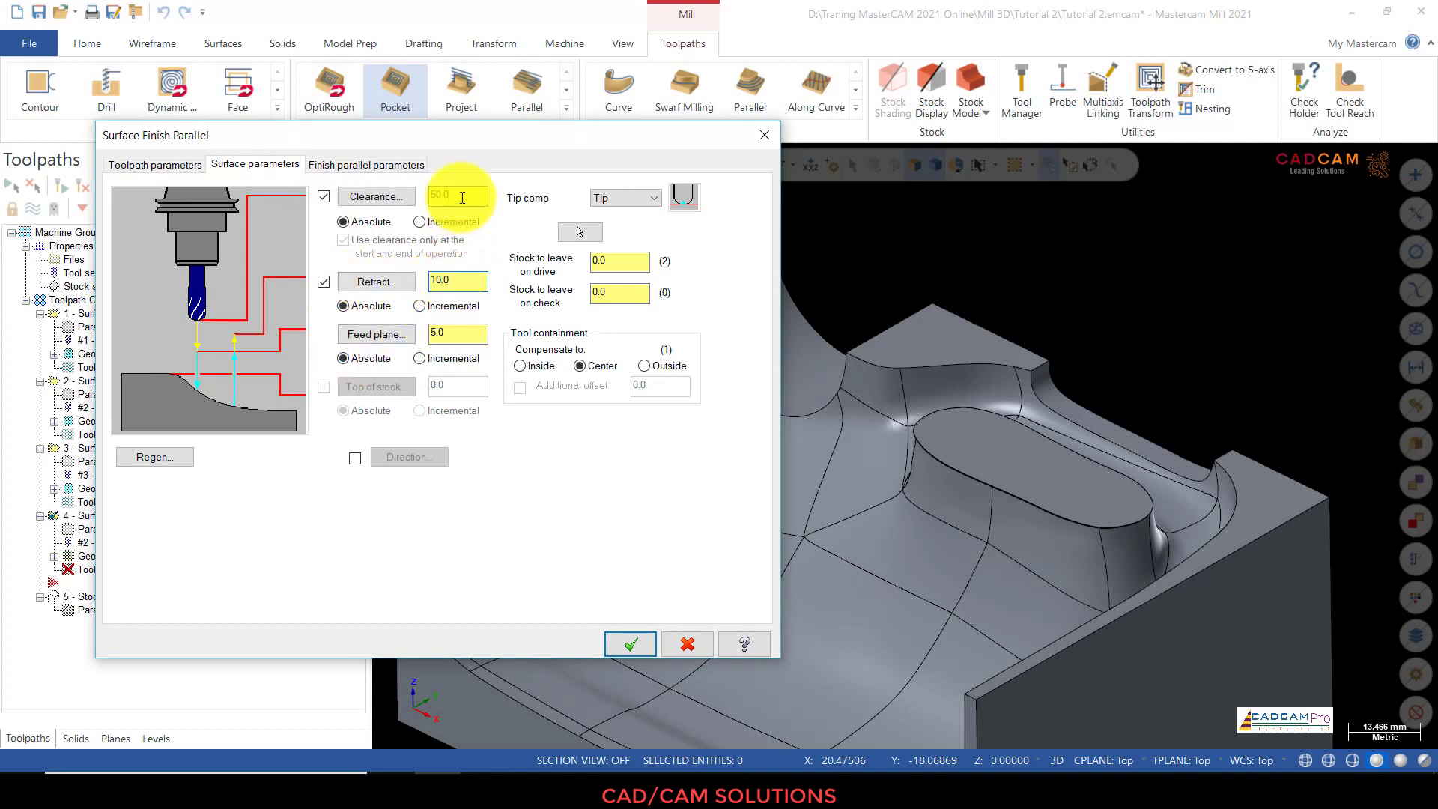
Step: Set the stock to leave on the drive surfaces to 0.1
{"action": "left_click", "coordinate": [622, 268]}
{"action": "key", "text": "BackSpace"}
{"action": "key", "text": "BackSpace"}
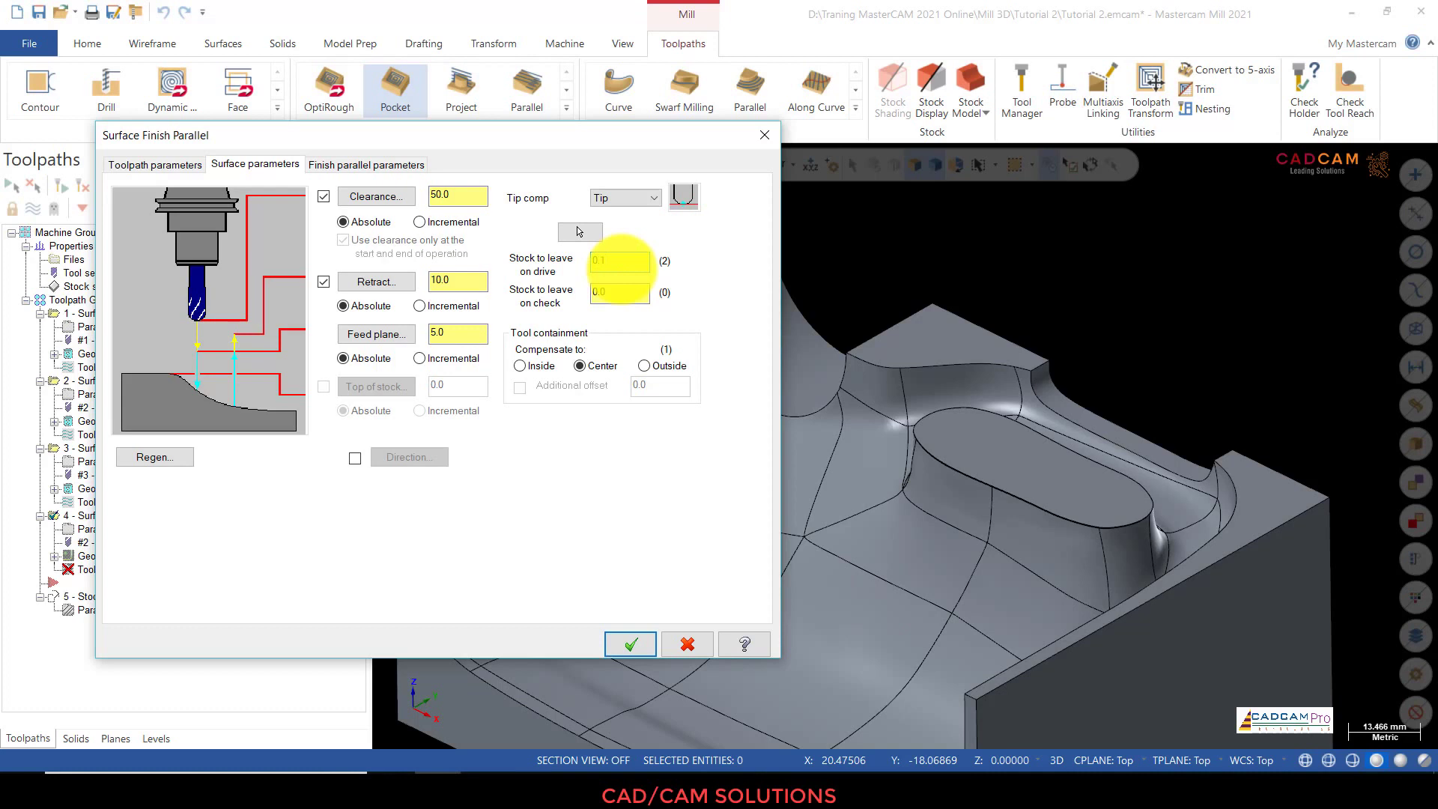
Step: Set the maximum stepover to 0.5 and the machining angle to 90, and generate the parallel finish toolpath
{"action": "left_click", "coordinate": [356, 166]}
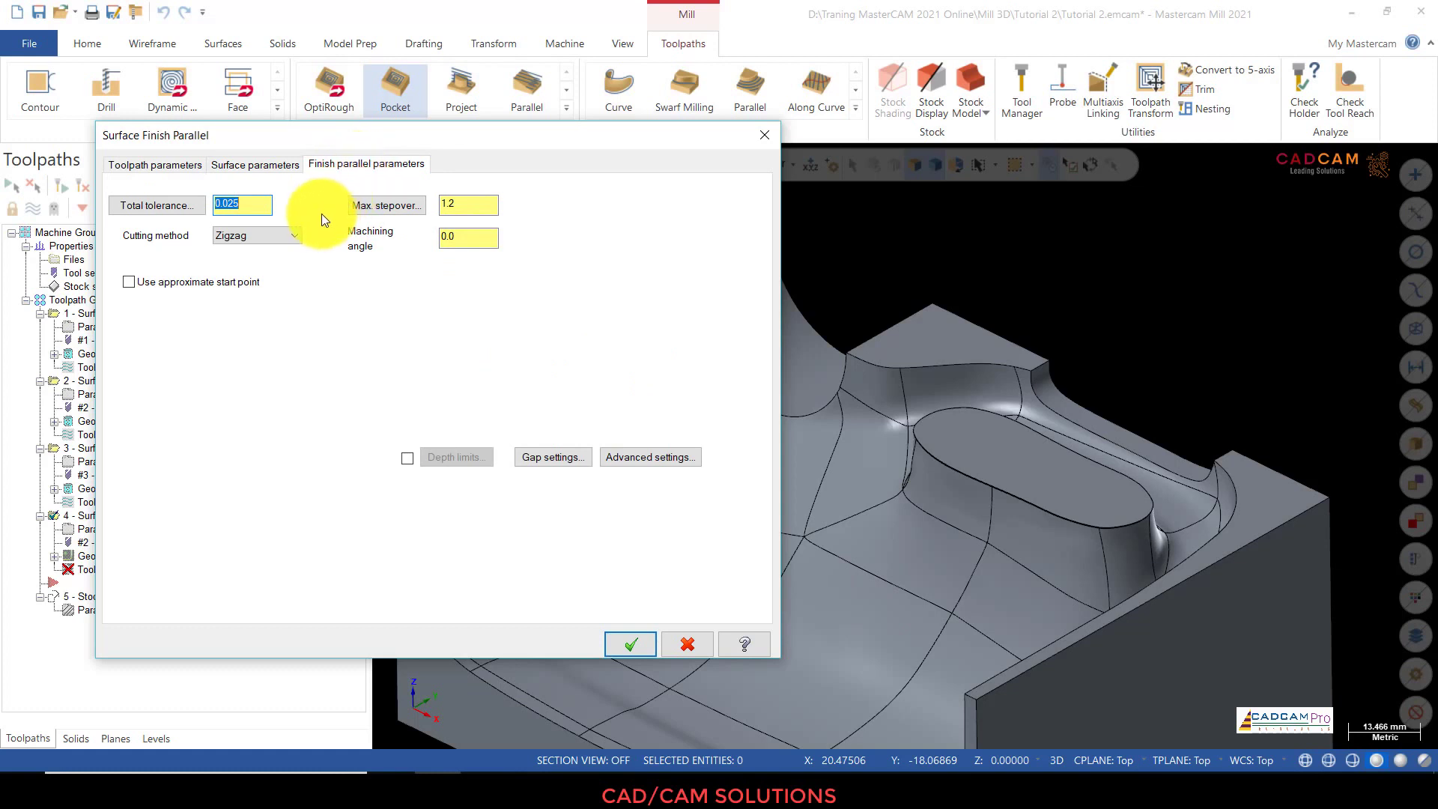
{"action": "left_click", "coordinate": [467, 206]}
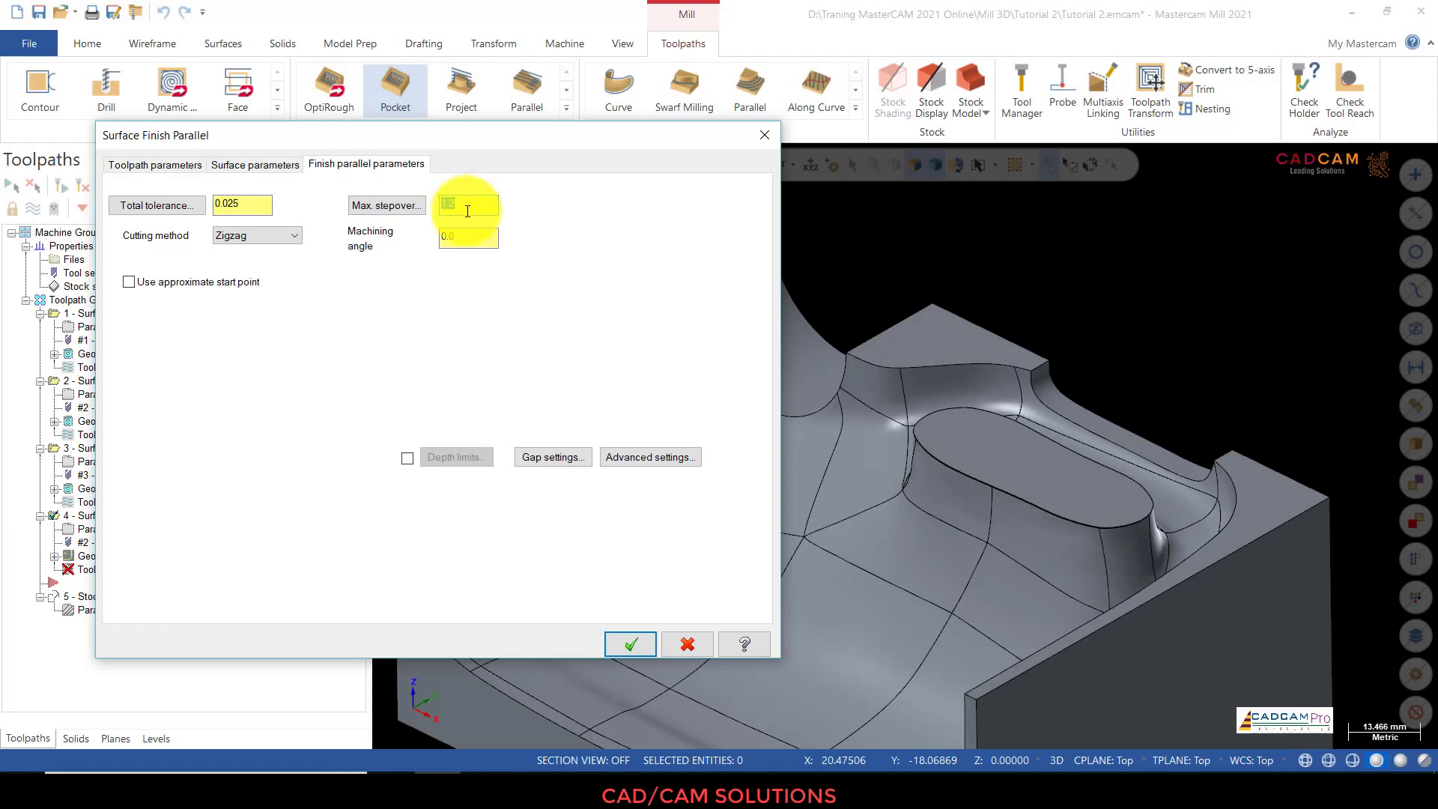
{"action": "type", "text": "1.0"}
{"action": "left_click", "coordinate": [465, 245]}
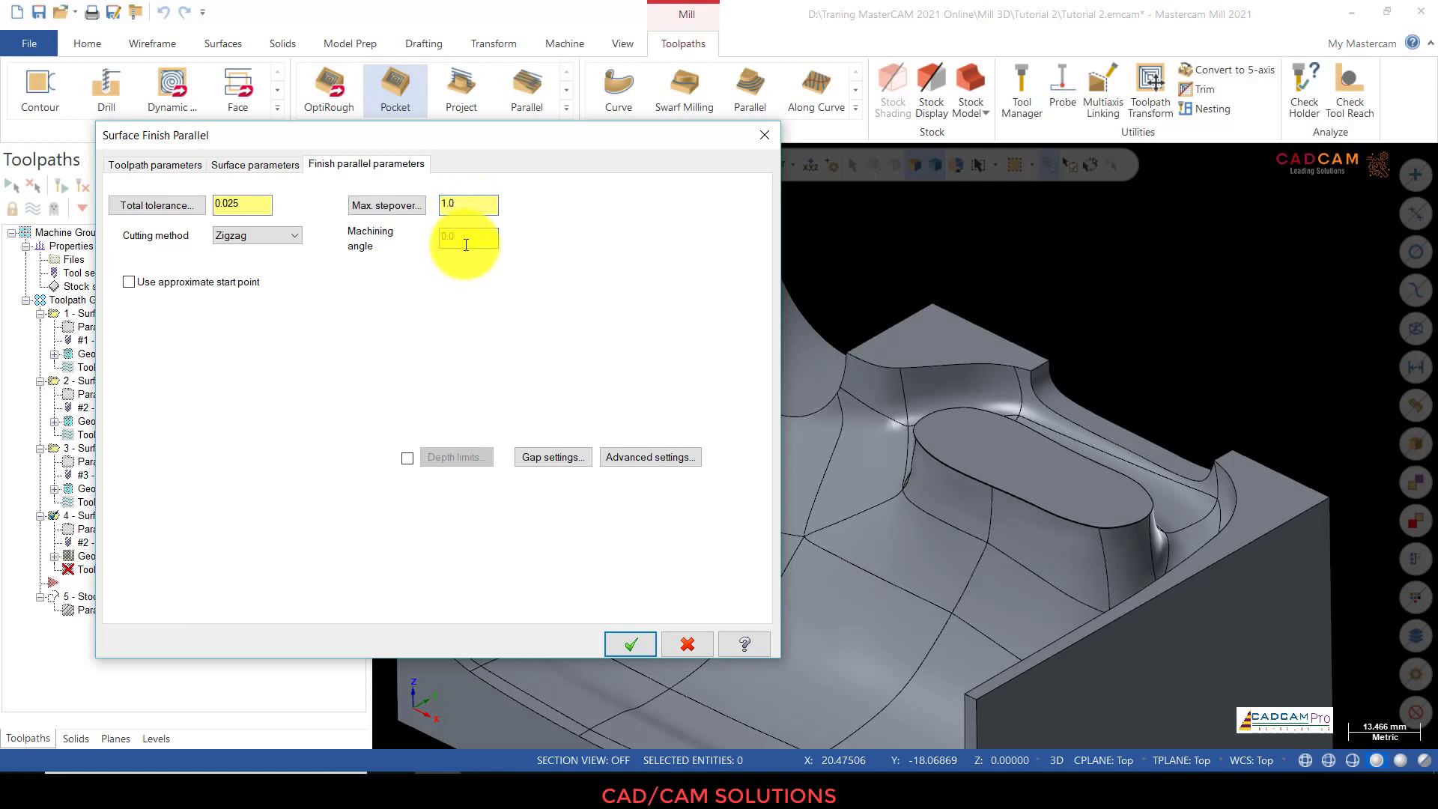
{"action": "left_click", "coordinate": [453, 210]}
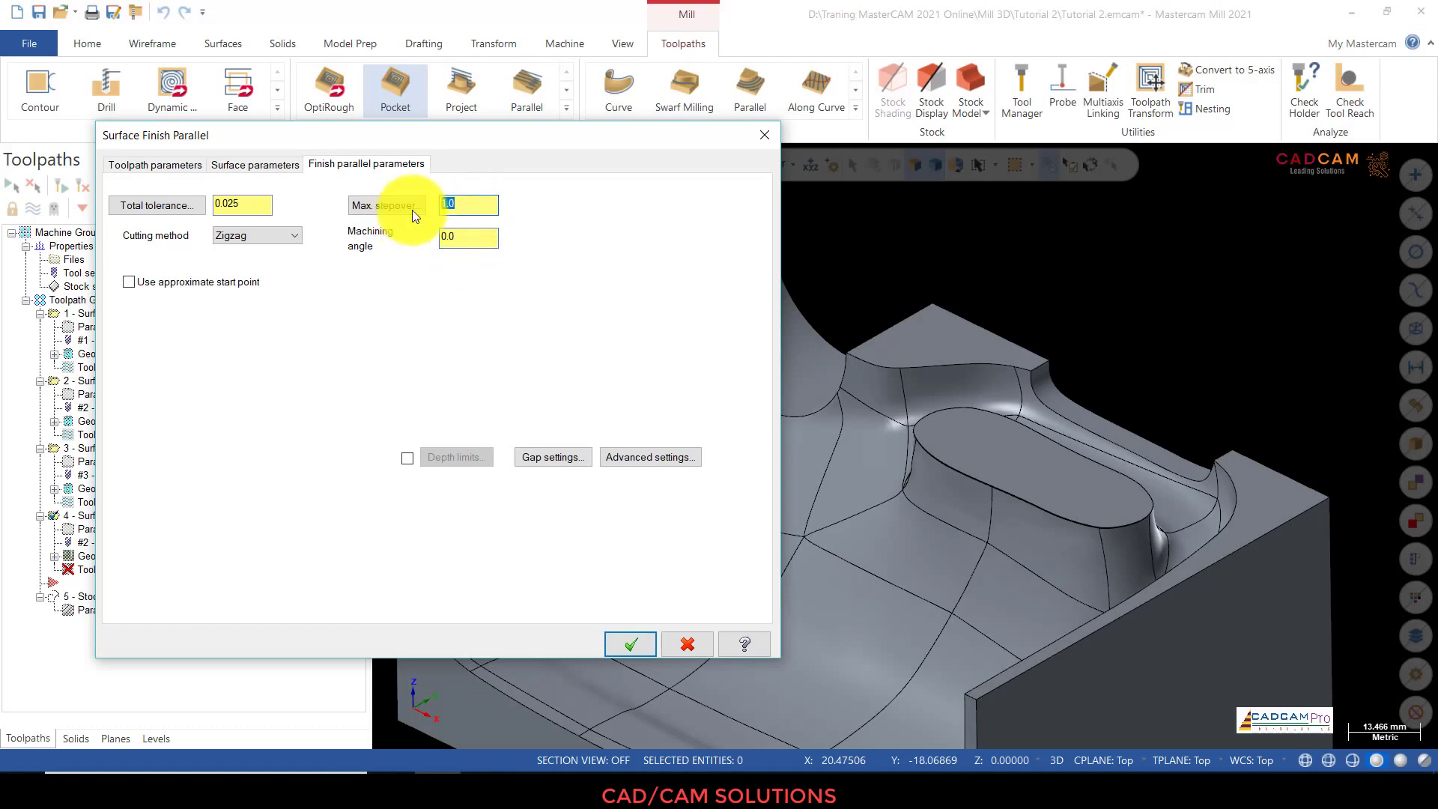
{"action": "type", "text": "0.5"}
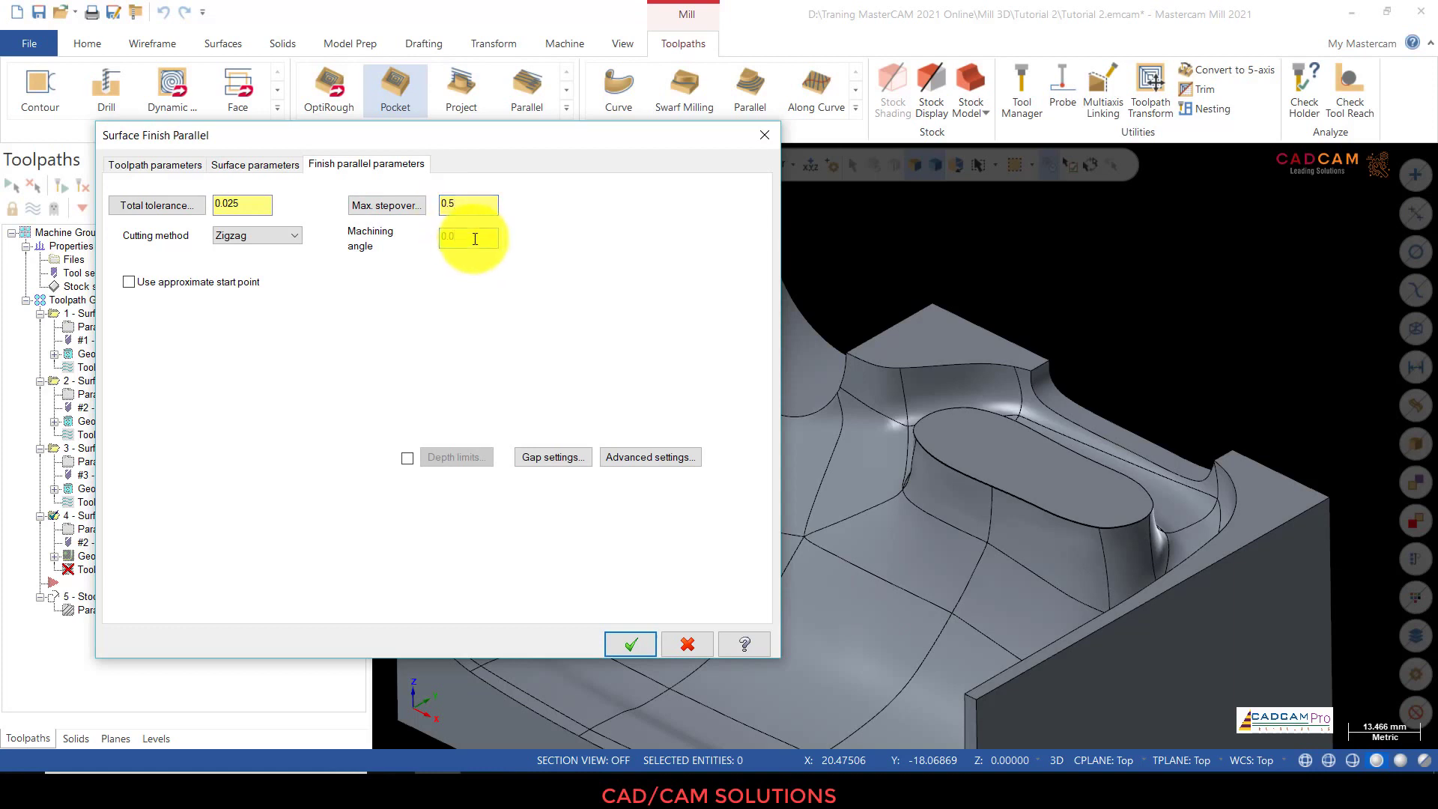
{"action": "left_click", "coordinate": [456, 244]}
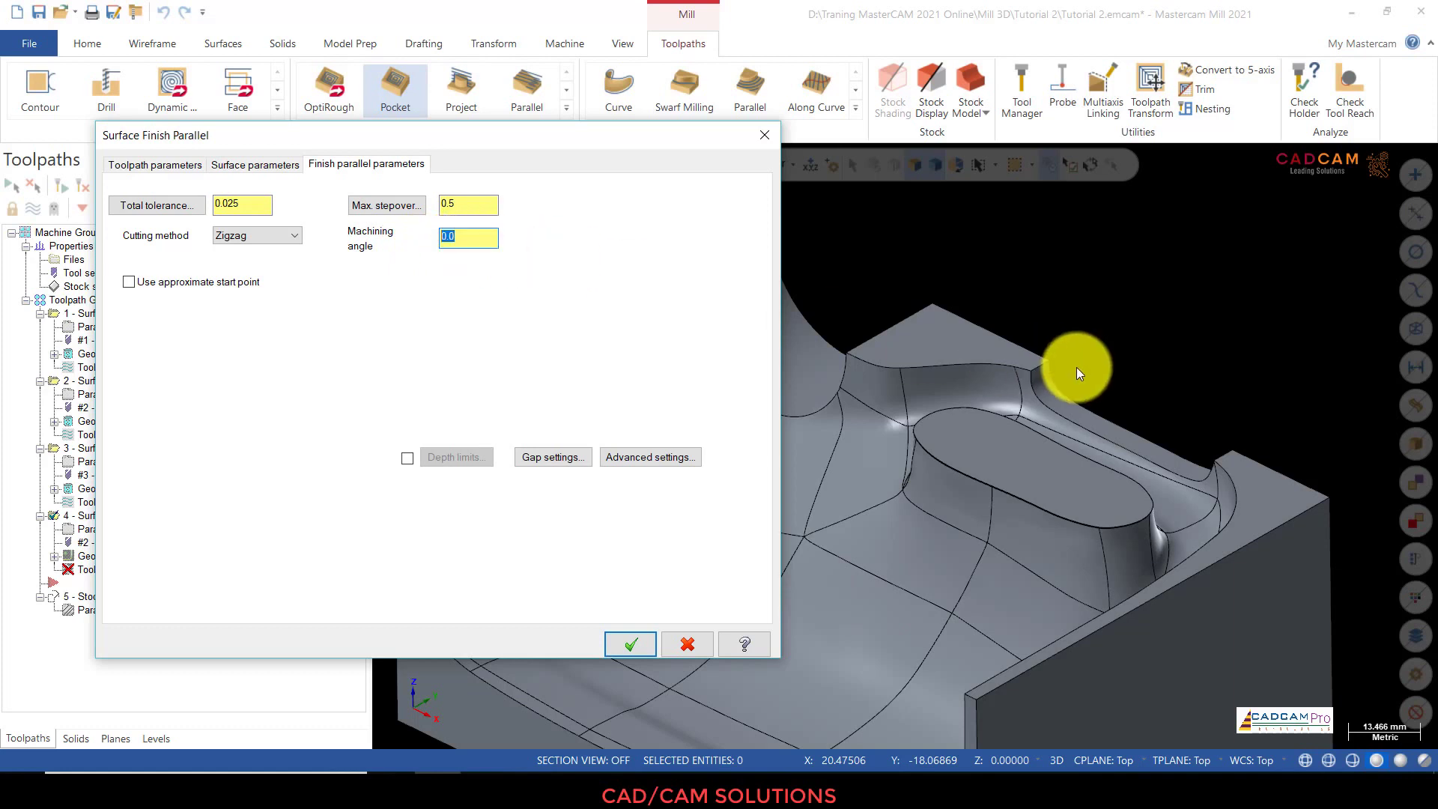
{"action": "type", "text": "90"}
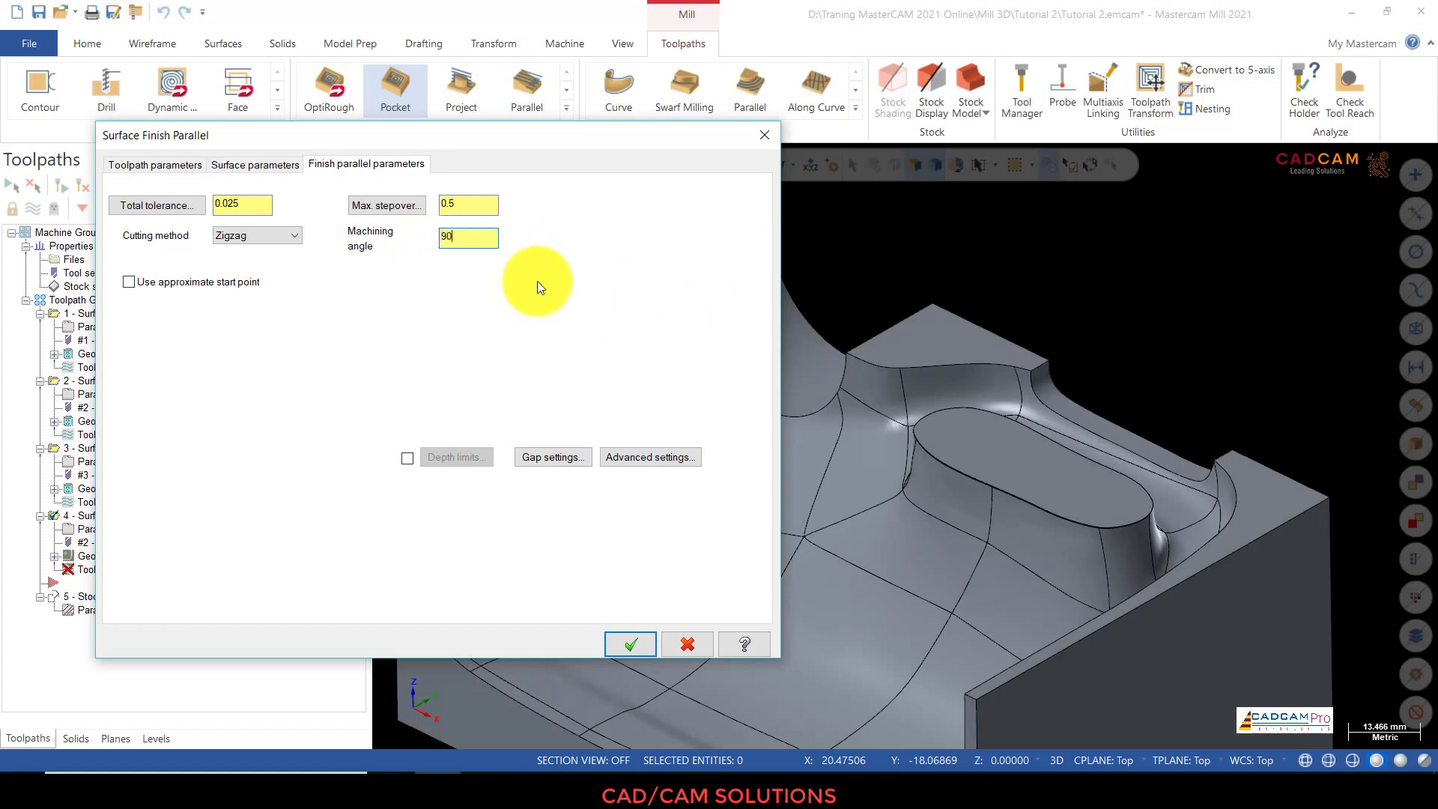
{"action": "left_click", "coordinate": [465, 206]}
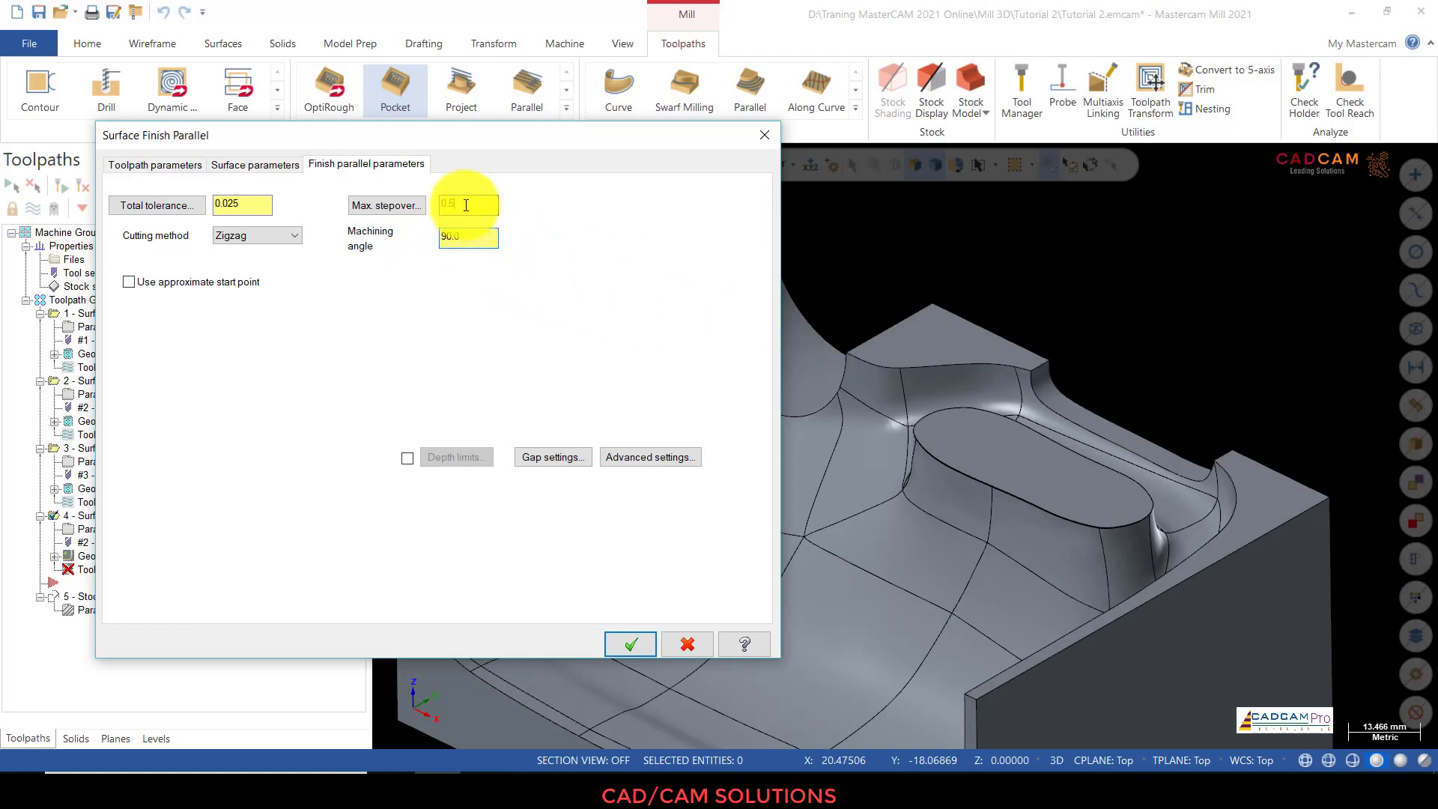
{"action": "left_click", "coordinate": [641, 655]}
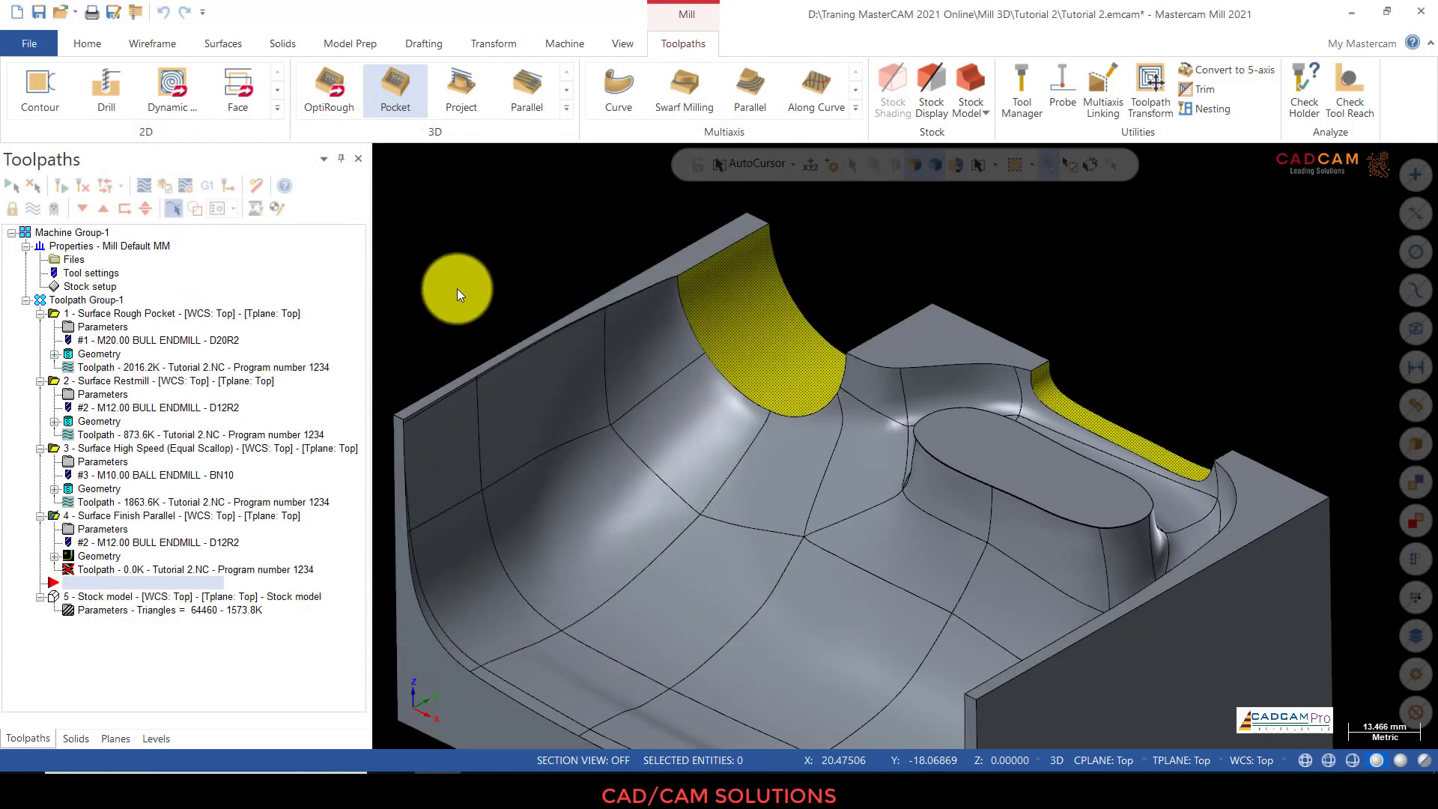
Step: Examine the parallel passes on both concave faces and review the operation's tool, surface and finish parallel parameters
{"action": "middle_click_drag", "start_coordinate": [523, 276], "coordinate": [939, 253]}
{"action": "scroll", "coordinate": [610, 232], "scroll_direction": "up", "scroll_amount": 3}
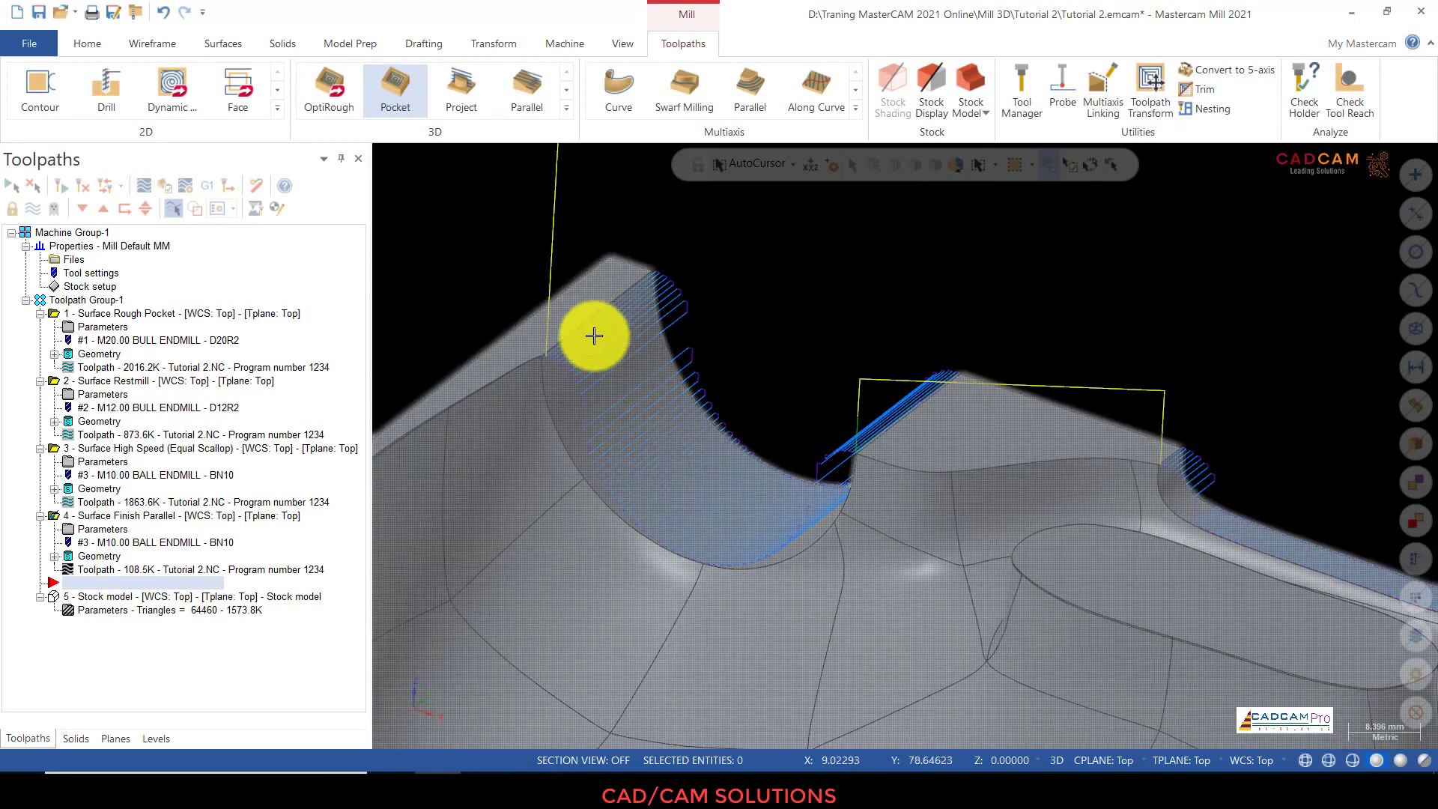
{"action": "scroll", "coordinate": [678, 283], "scroll_direction": "down", "scroll_amount": 2}
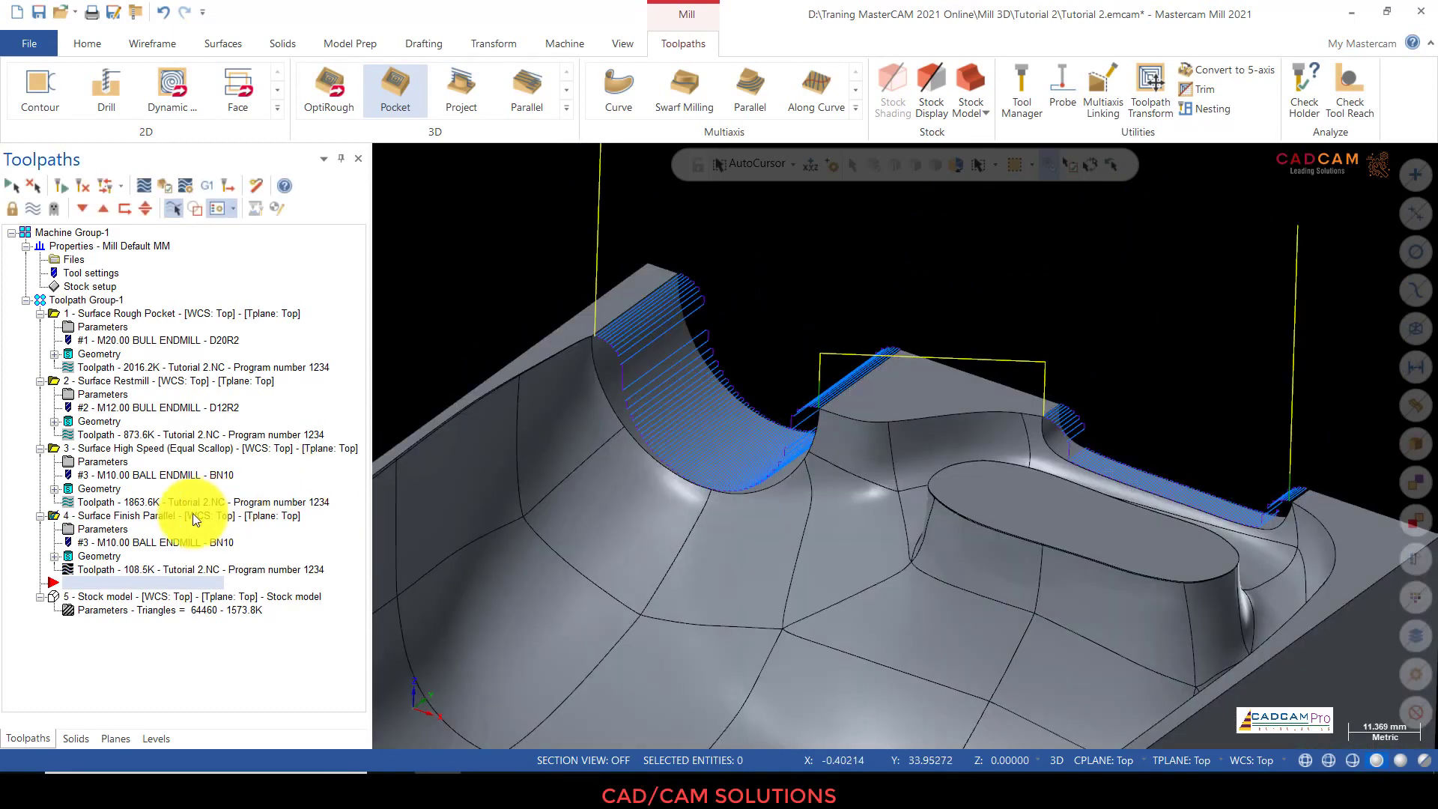
{"action": "left_click", "coordinate": [111, 527]}
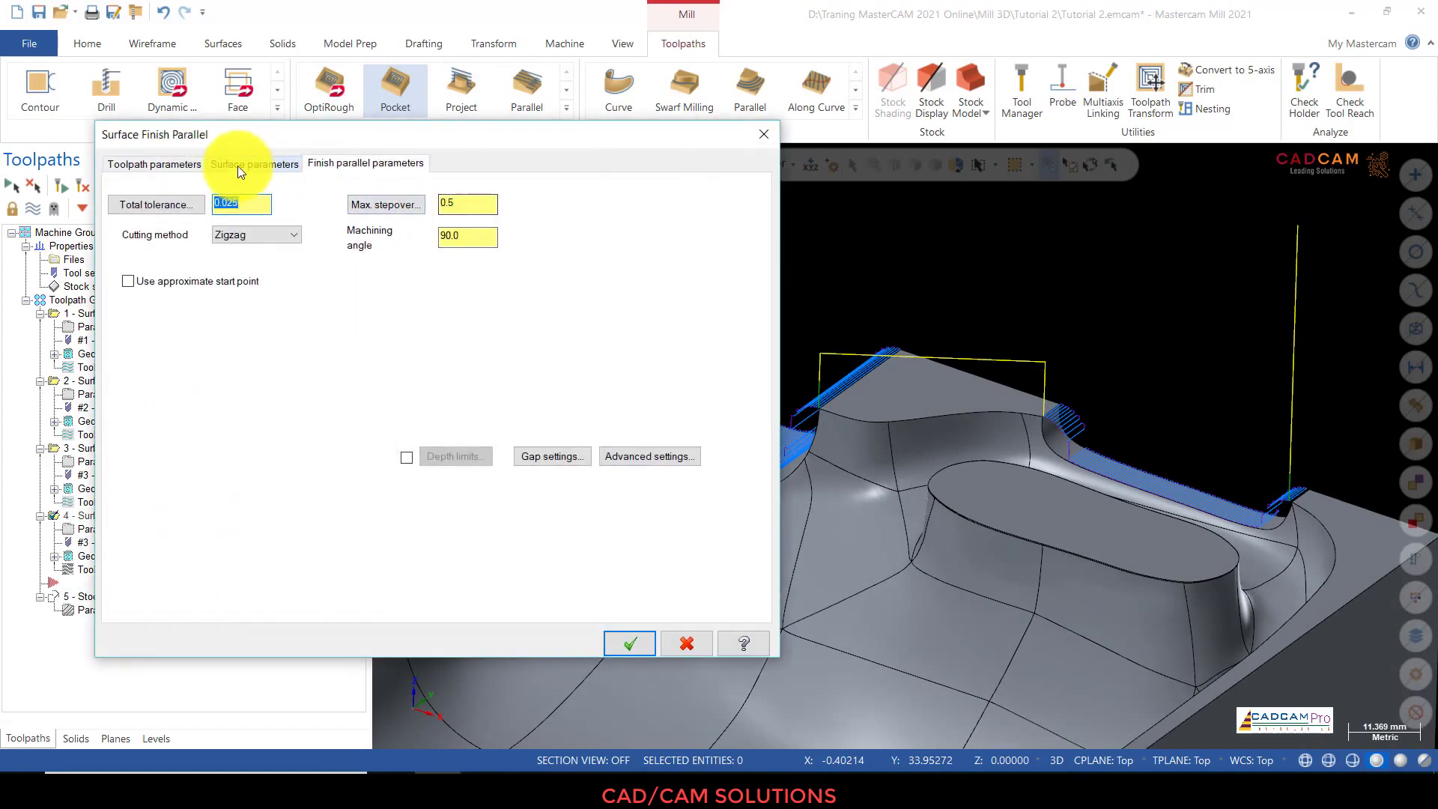
{"action": "left_click", "coordinate": [236, 165]}
{"action": "left_click", "coordinate": [179, 166]}
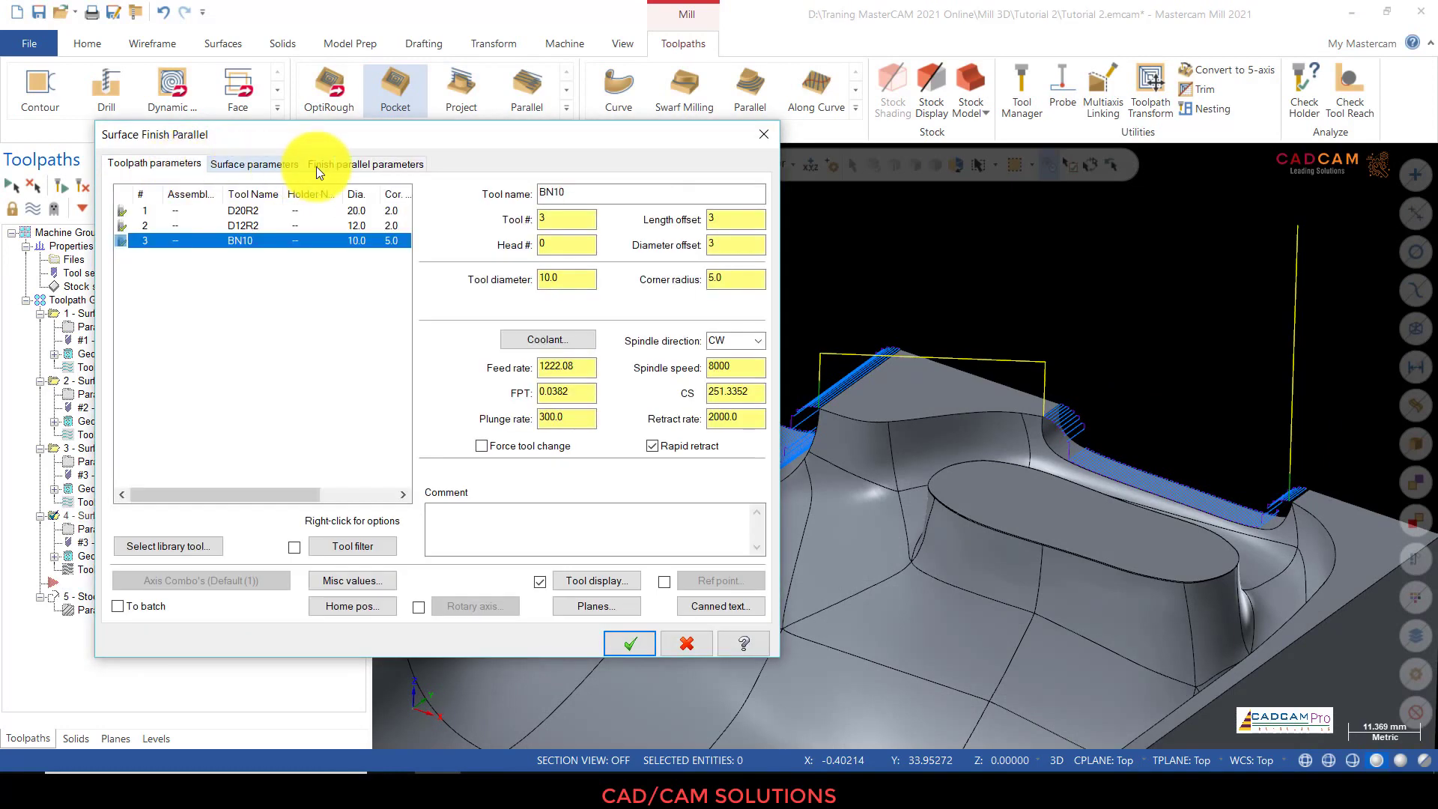
{"action": "left_click", "coordinate": [365, 167]}
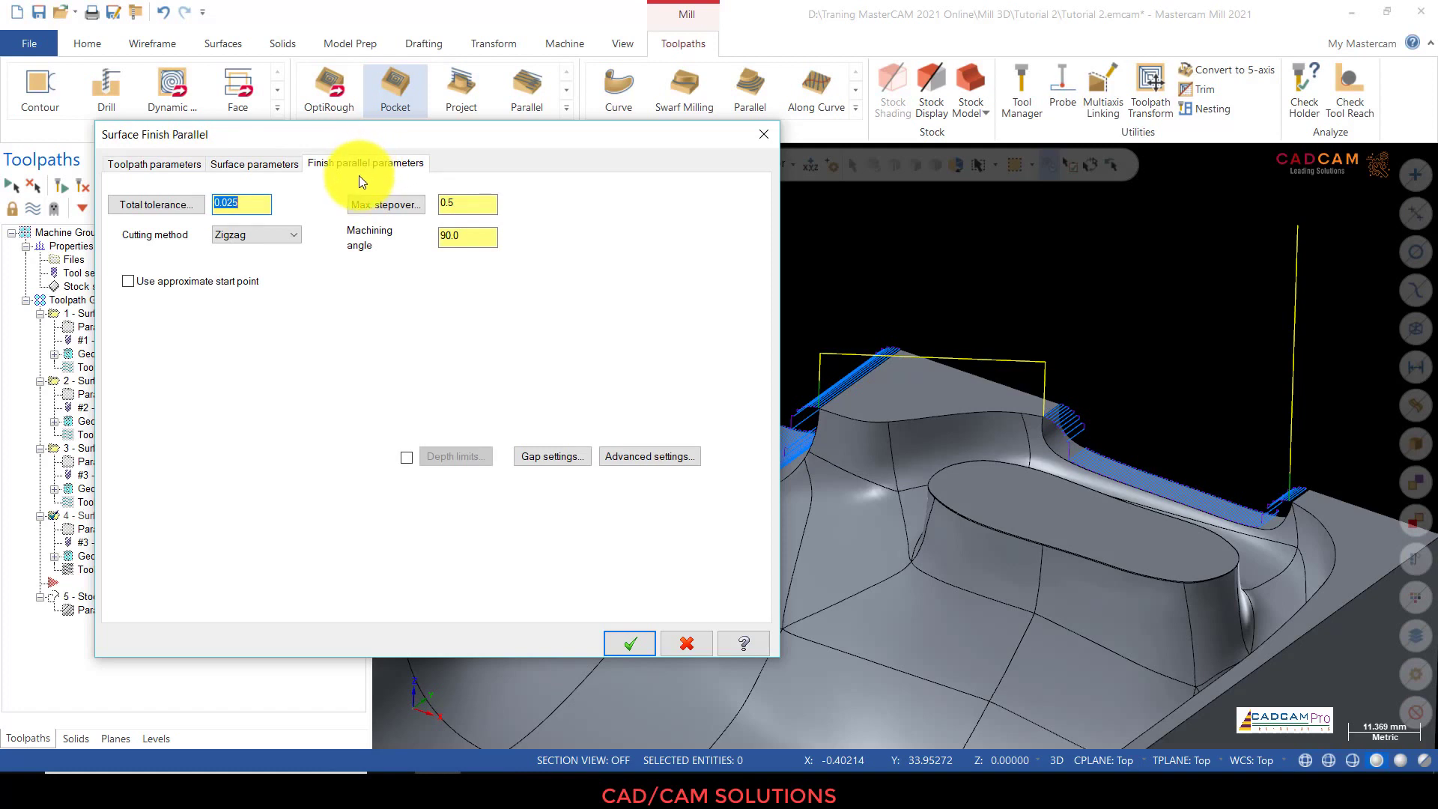
{"action": "left_click", "coordinate": [279, 165]}
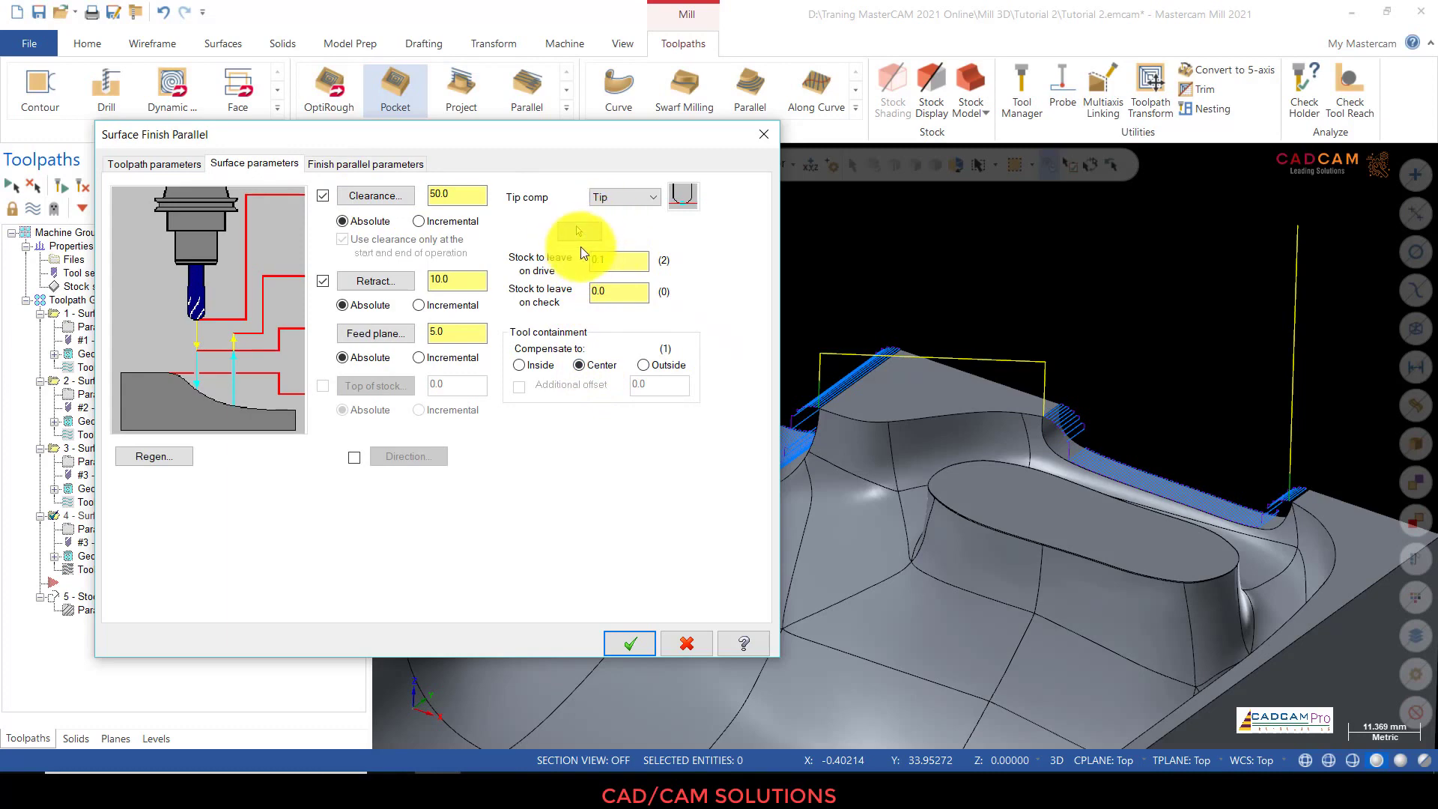
{"action": "left_click", "coordinate": [172, 164]}
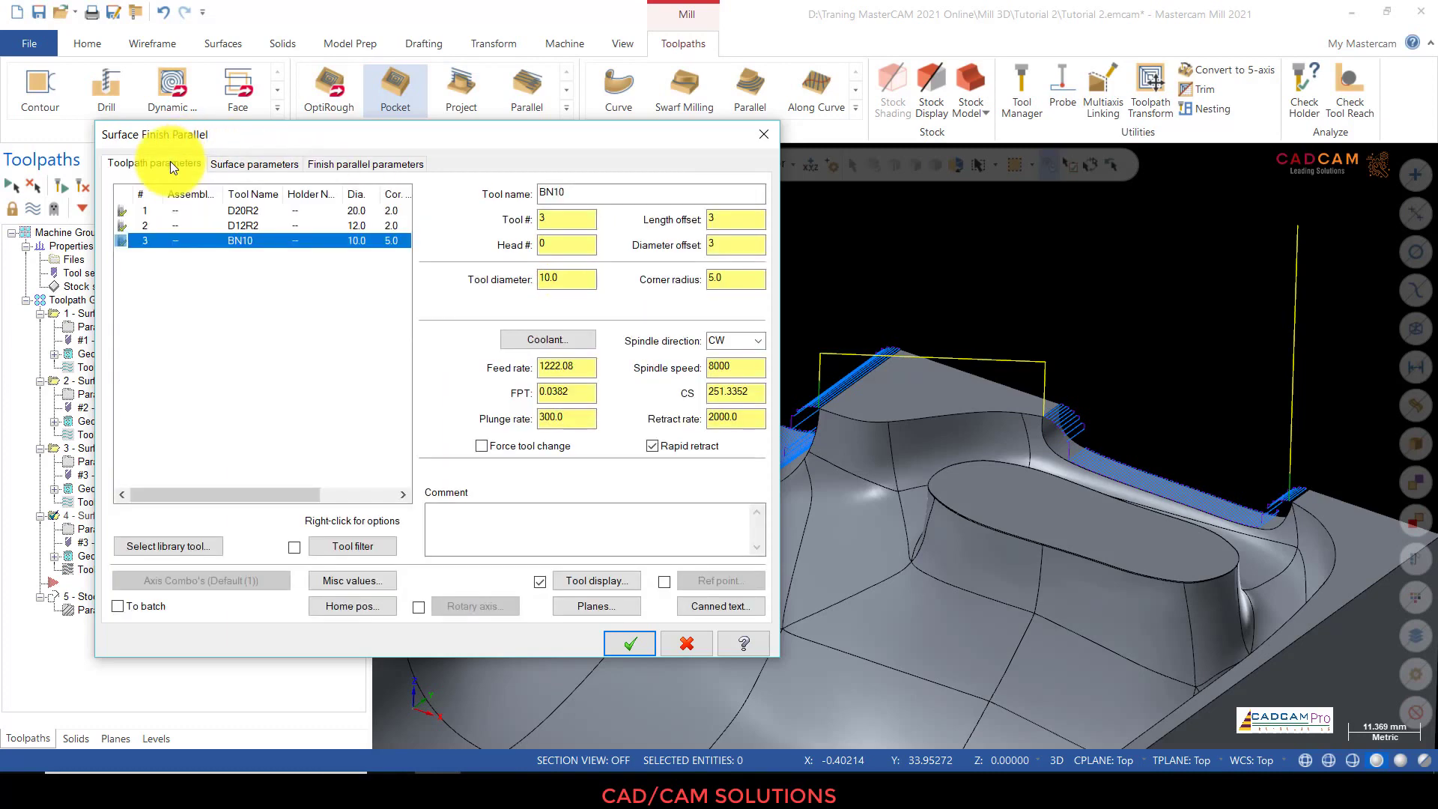
{"action": "left_click", "coordinate": [230, 166]}
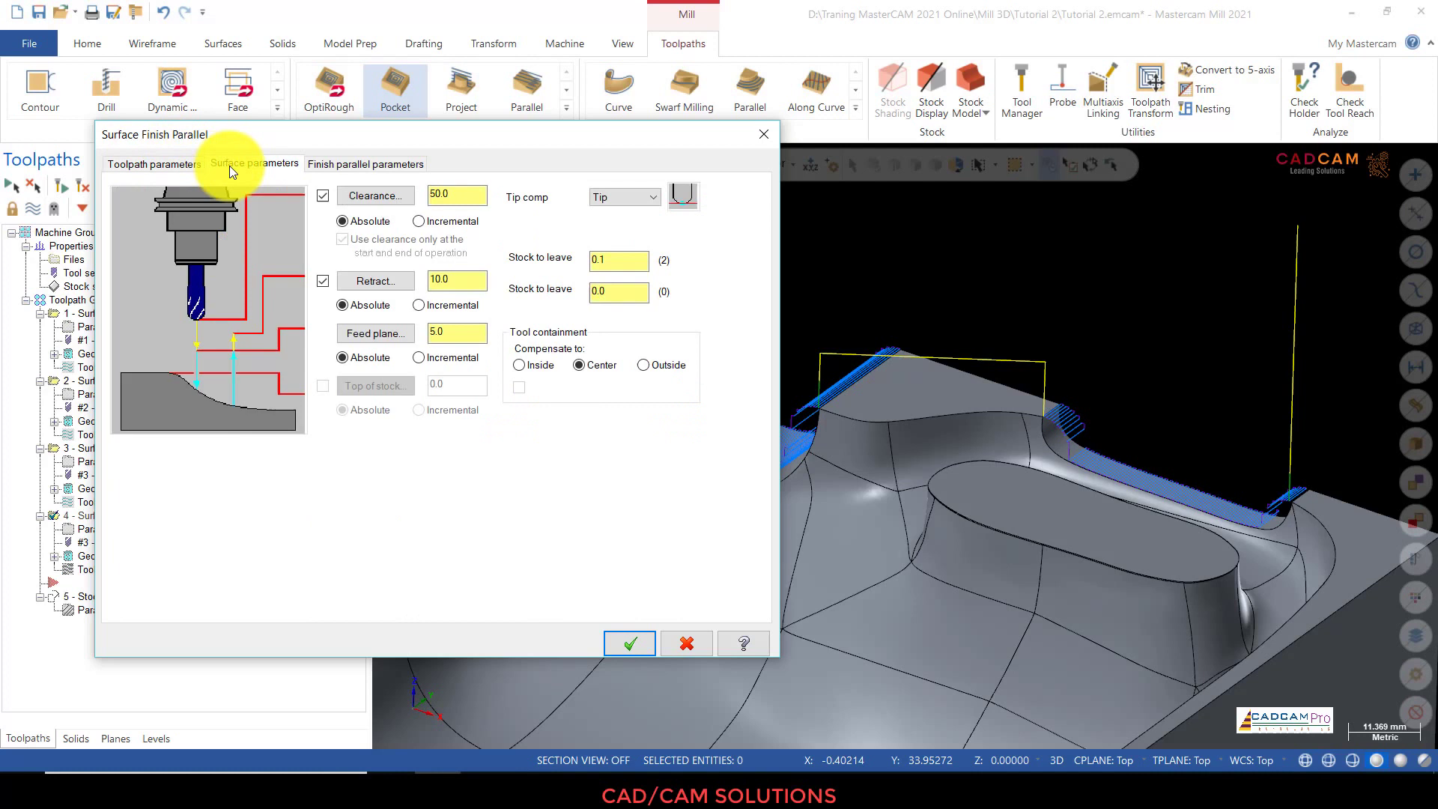
{"action": "left_click", "coordinate": [326, 165]}
Step: Set the parallel toolpath's containment compensation to Inside, regenerate it and inspect the passes on the concave faces
{"action": "left_click", "coordinate": [295, 165]}
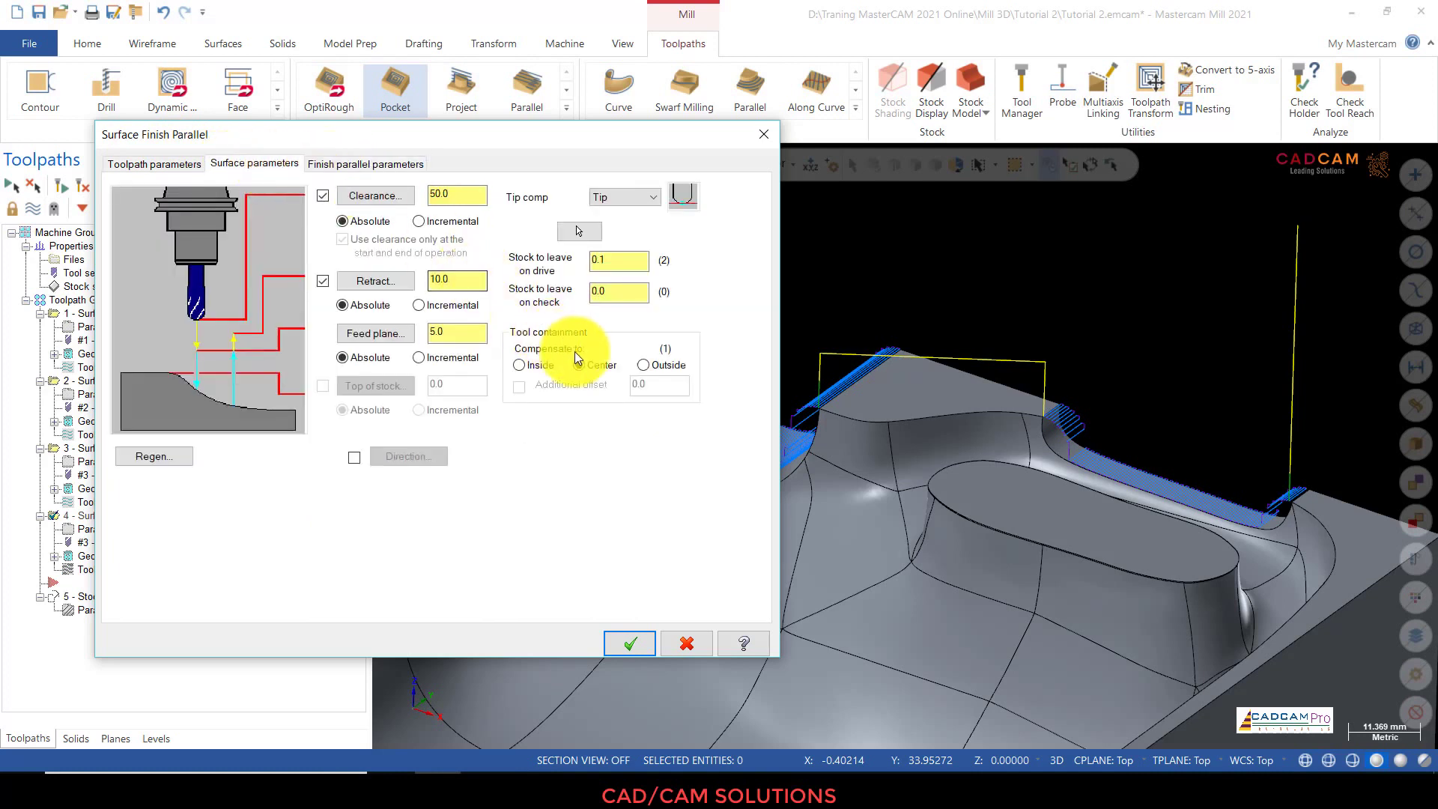
{"action": "left_click", "coordinate": [553, 366]}
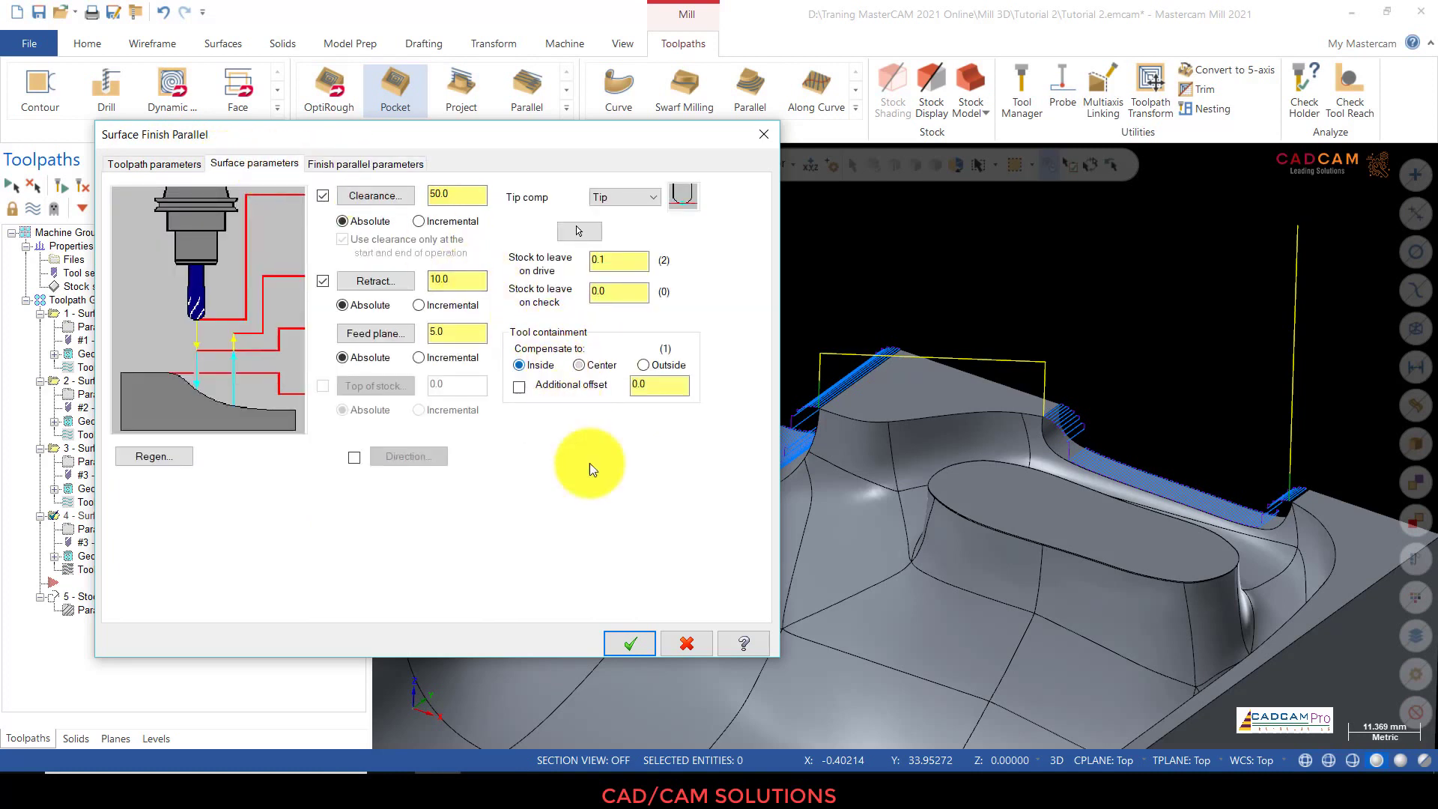
{"action": "left_click", "coordinate": [629, 643]}
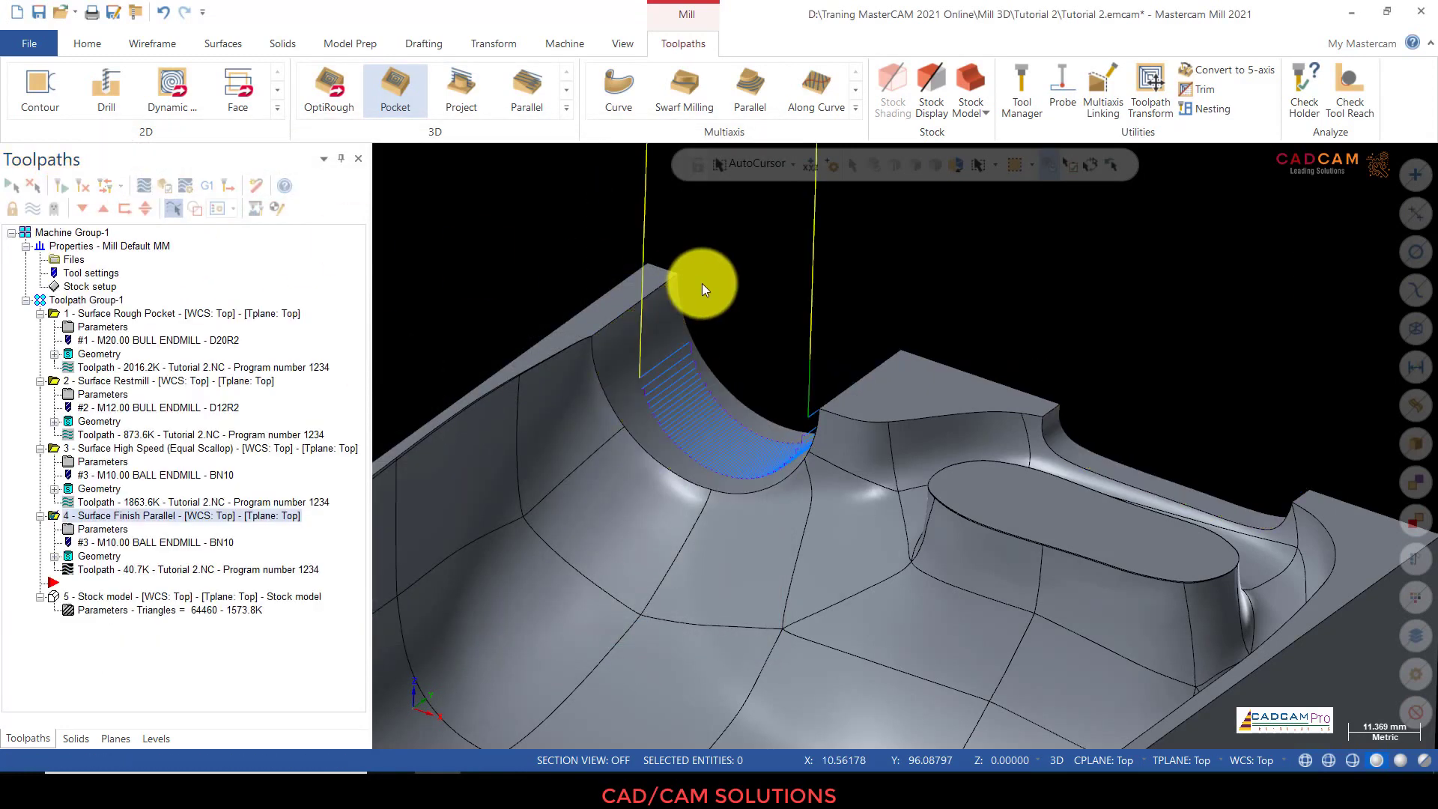
{"action": "middle_click_drag", "start_coordinate": [696, 285], "coordinate": [815, 298]}
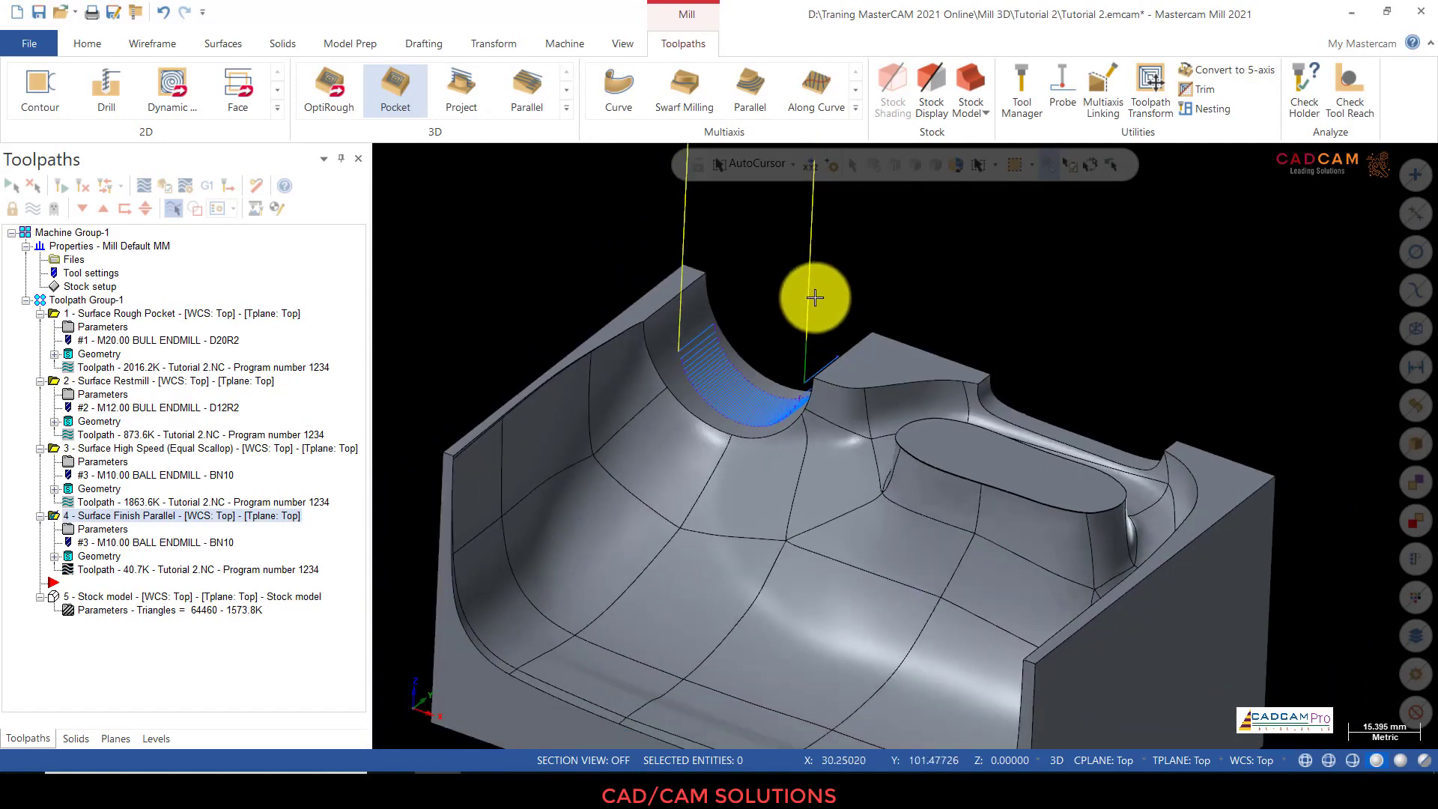
Step: Start a new Raster surface high speed toolpath after the Surface Finish Parallel operation
{"action": "left_click", "coordinate": [570, 114]}
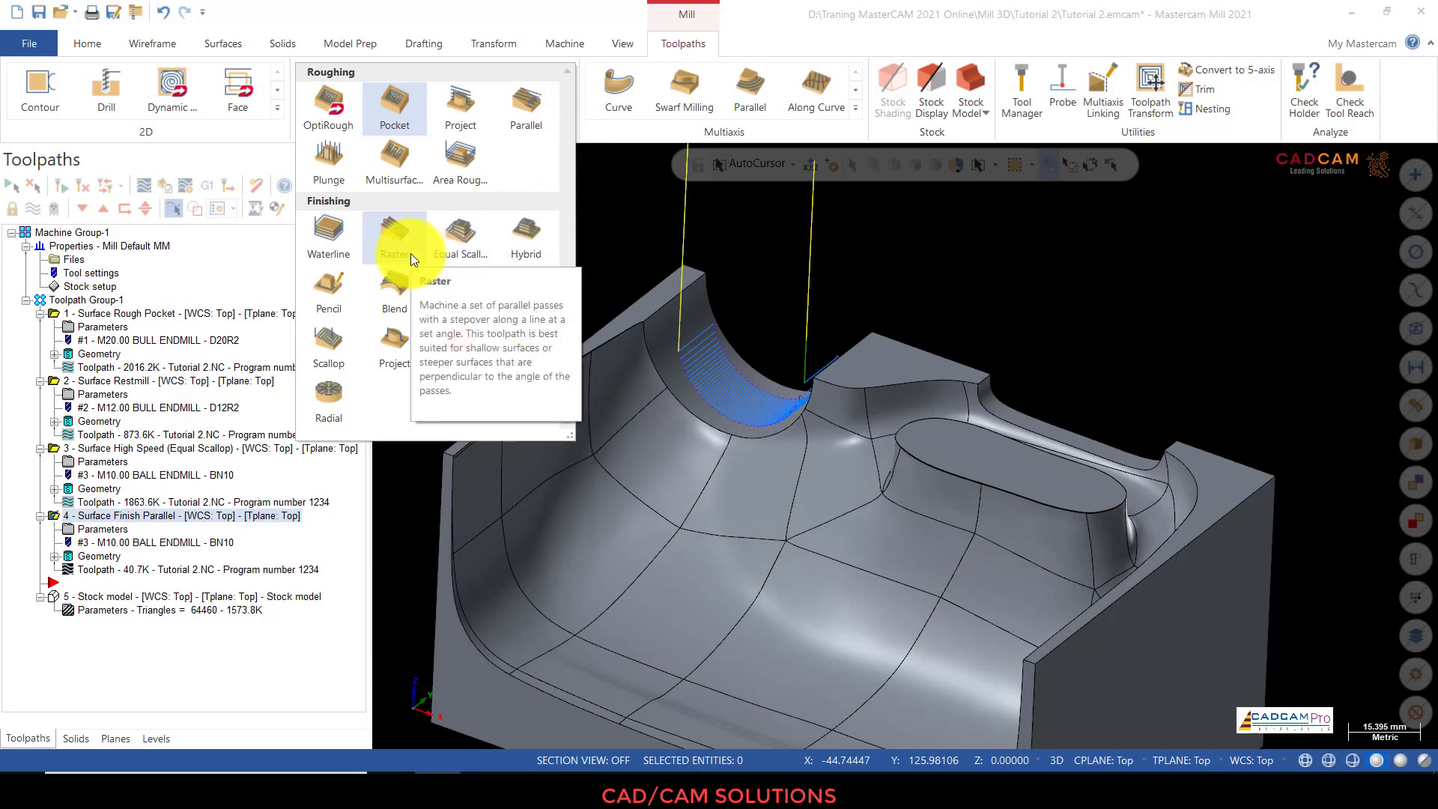
{"action": "left_click", "coordinate": [599, 248]}
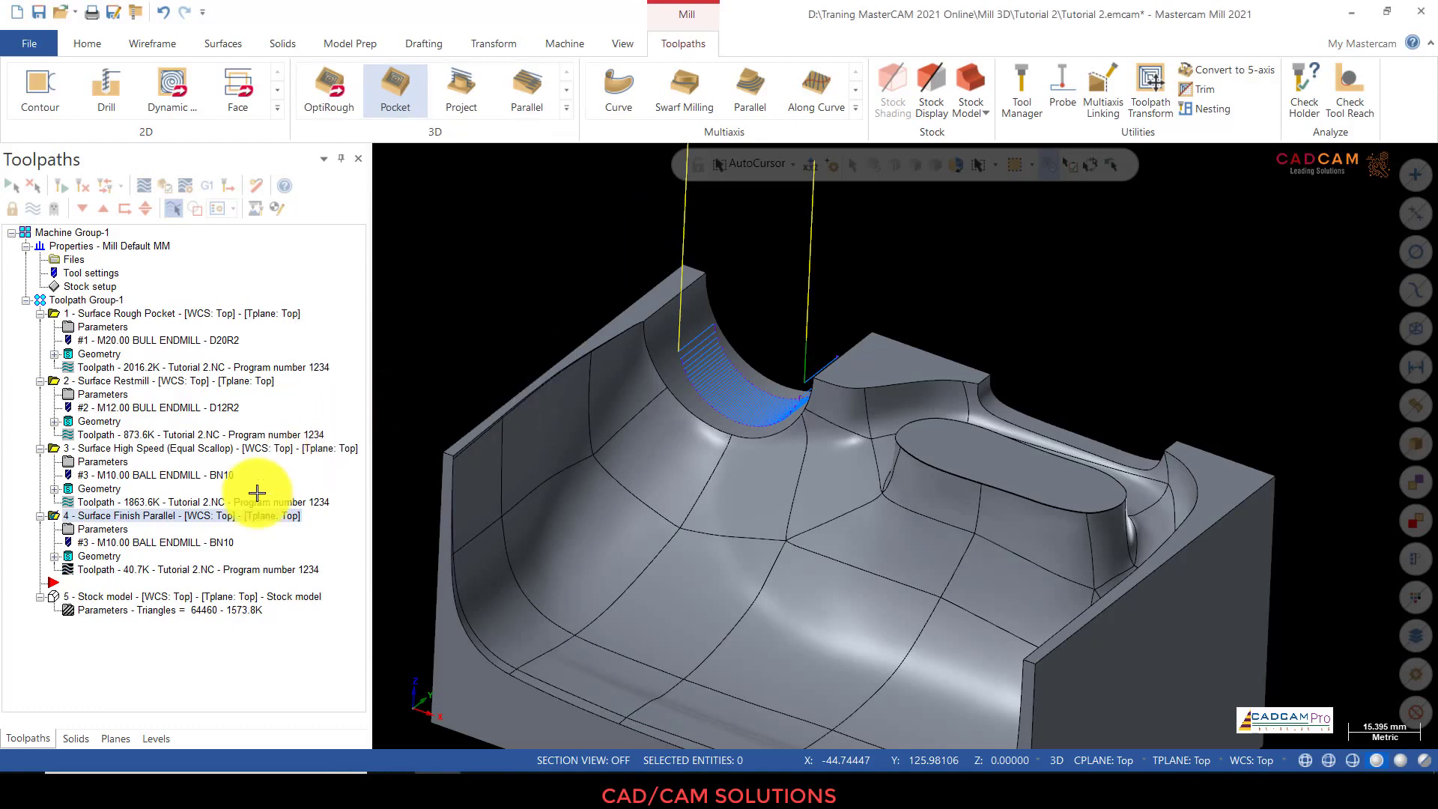
{"action": "right_click", "coordinate": [92, 583]}
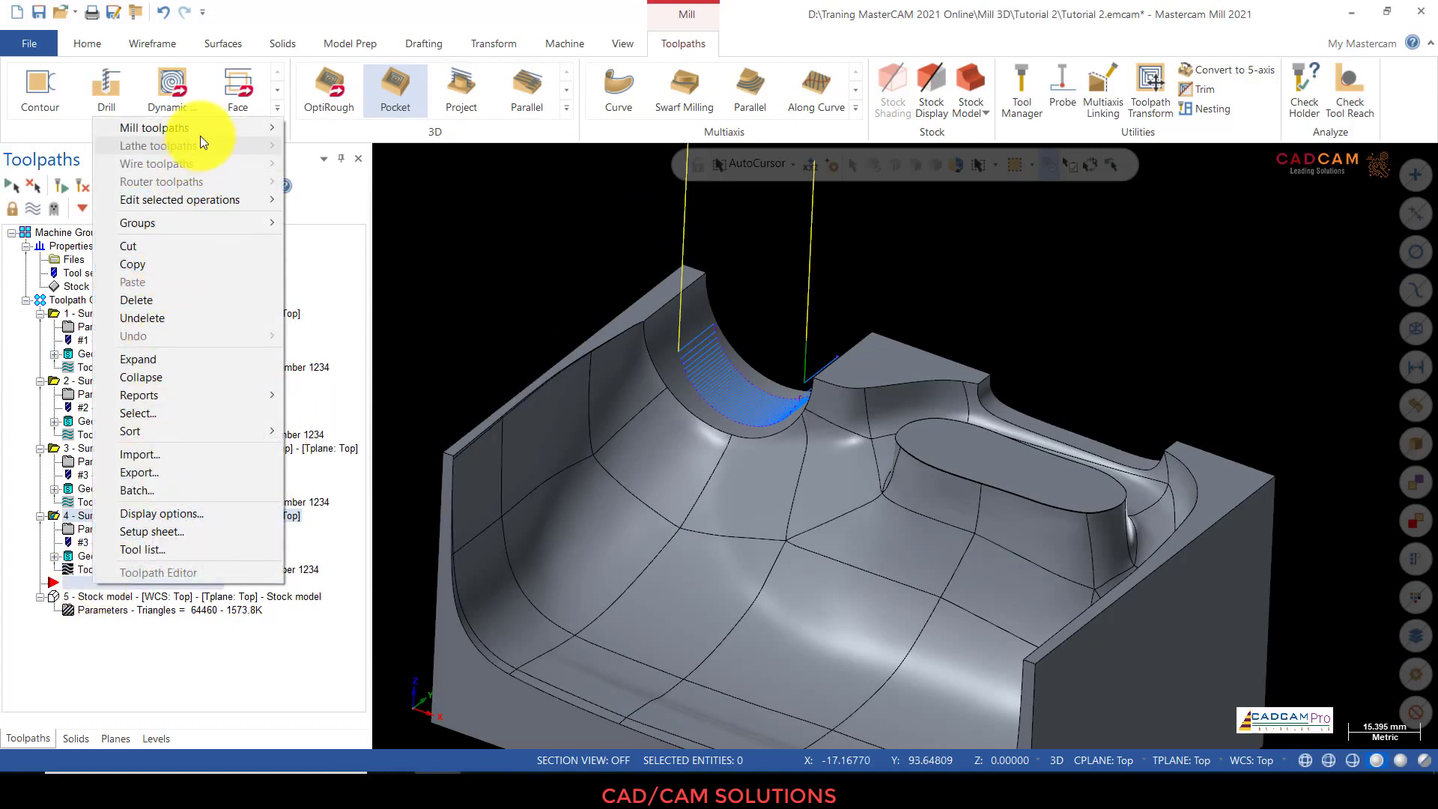
{"action": "mouse_move", "coordinate": [247, 126]}
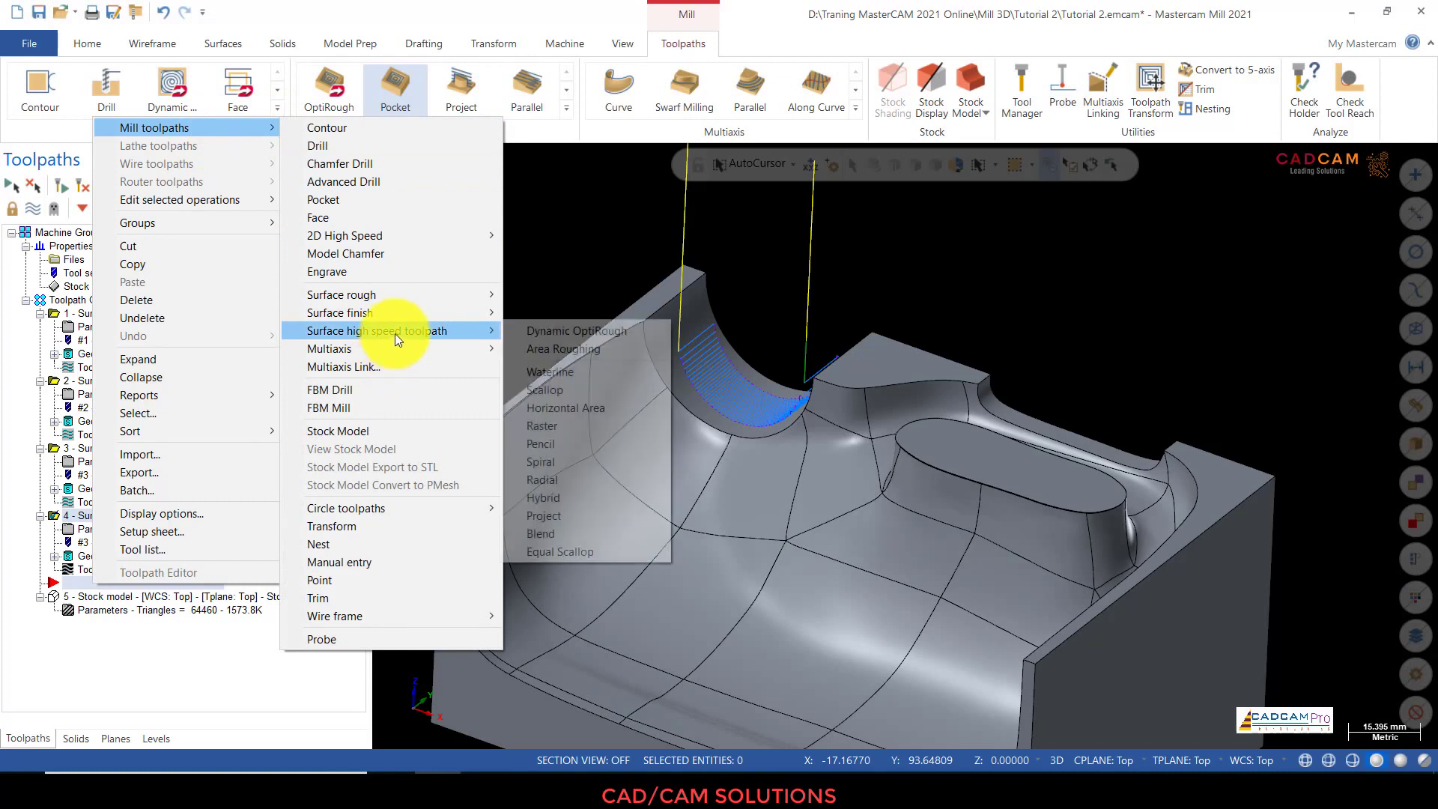
{"action": "mouse_move", "coordinate": [394, 334]}
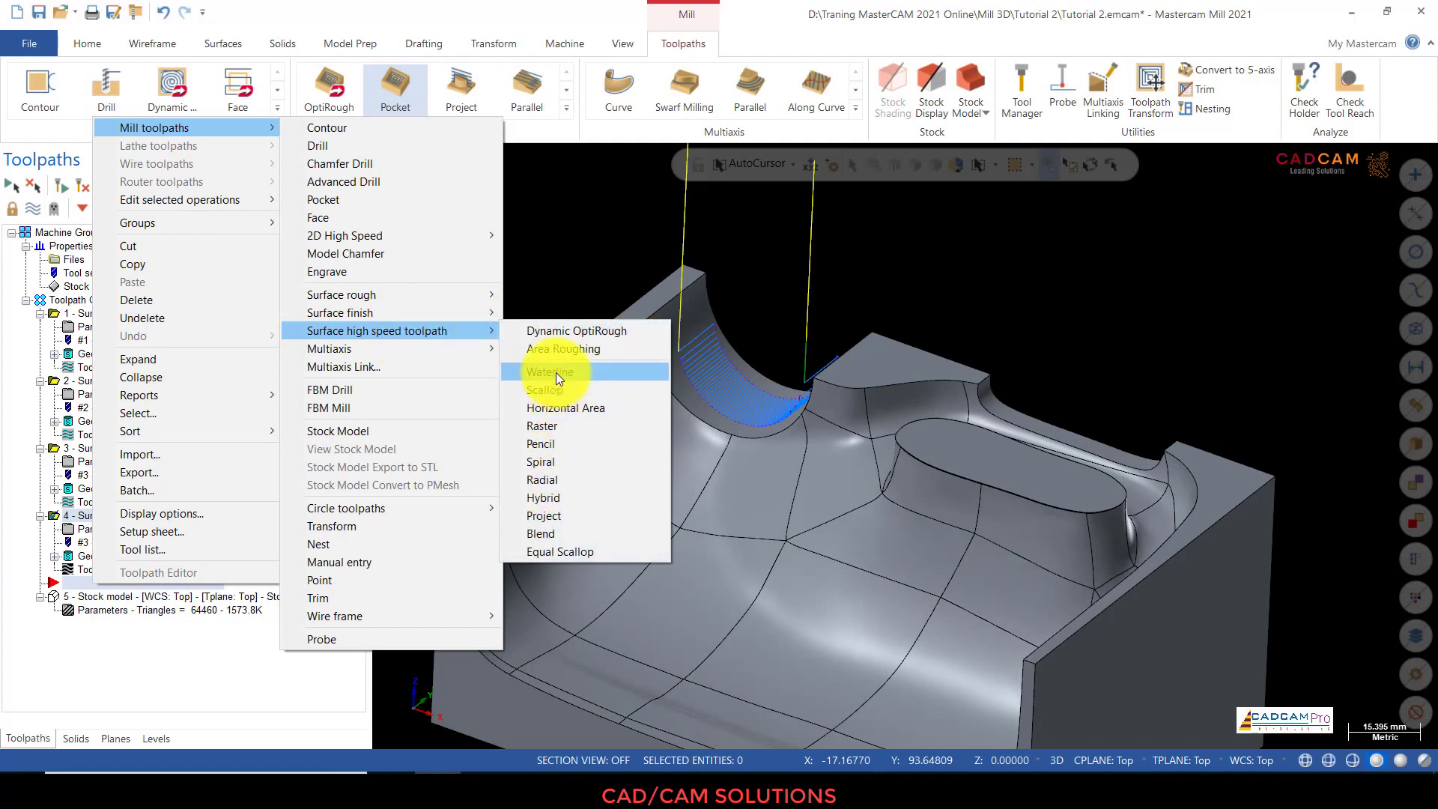
{"action": "left_click", "coordinate": [558, 424]}
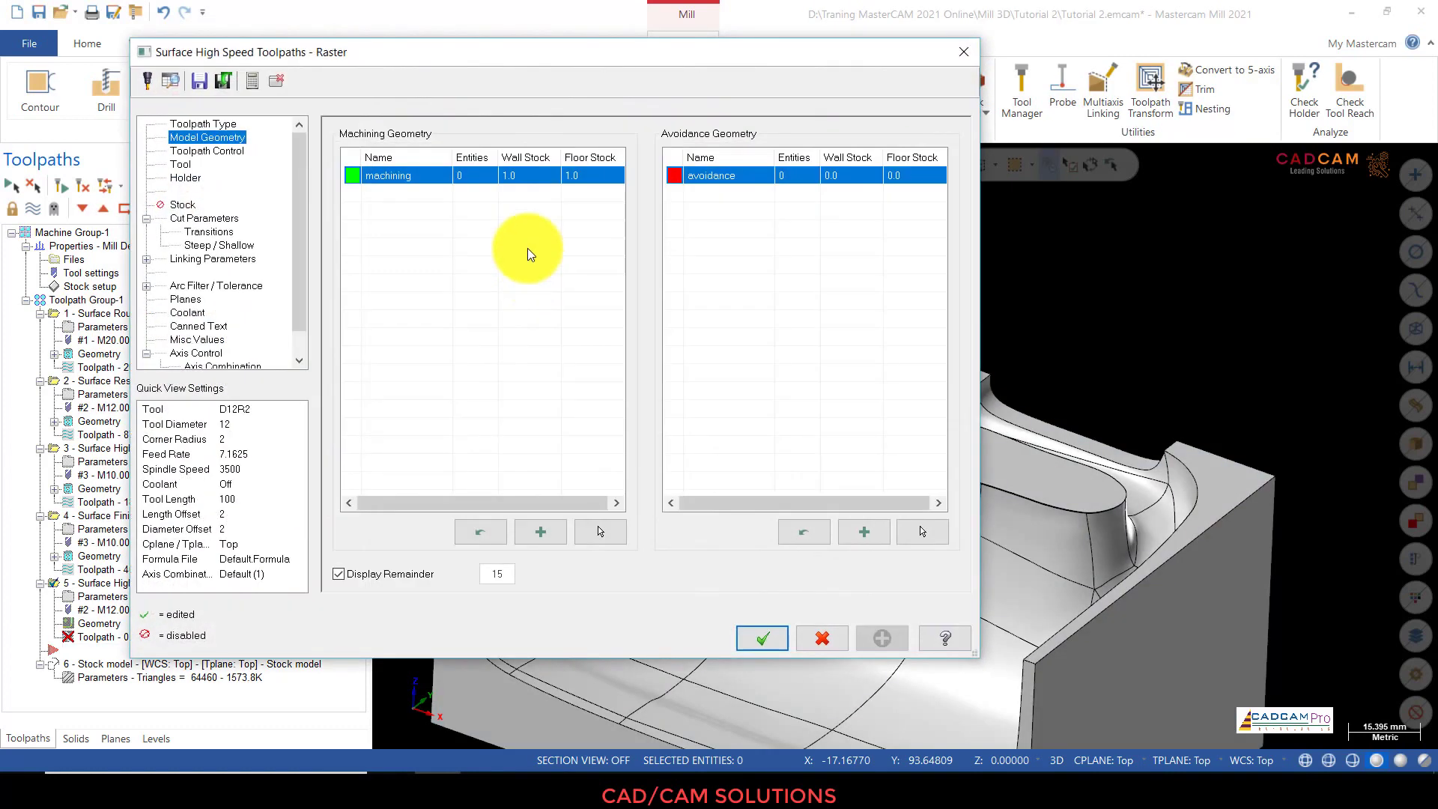
Step: Set the machining geometry's wall stock and floor stock to 0.1
{"action": "left_click", "coordinate": [521, 184]}
{"action": "type", "text": "0.1"}
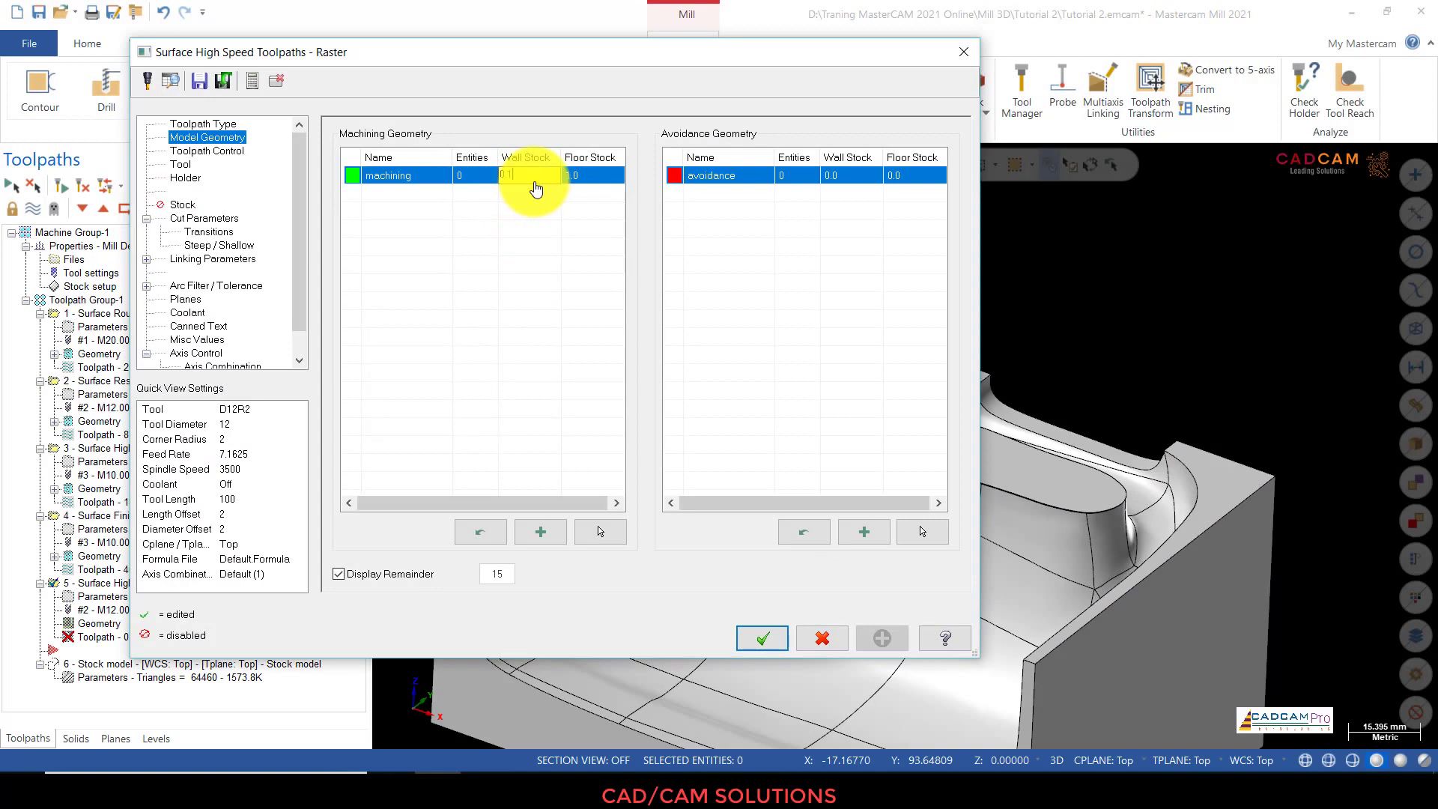
{"action": "left_click", "coordinate": [582, 179]}
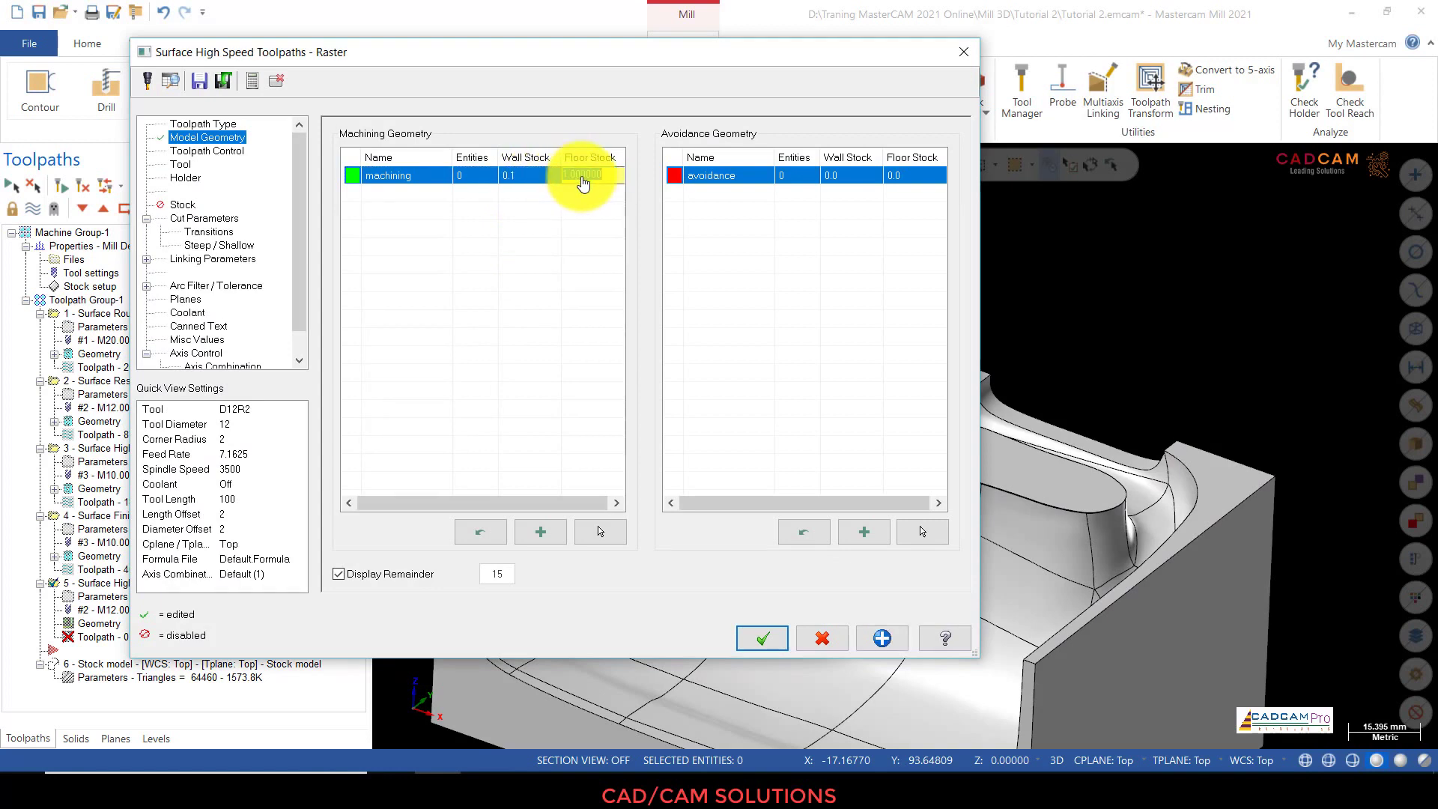
{"action": "type", "text": "0.1"}
{"action": "left_click", "coordinate": [581, 198]}
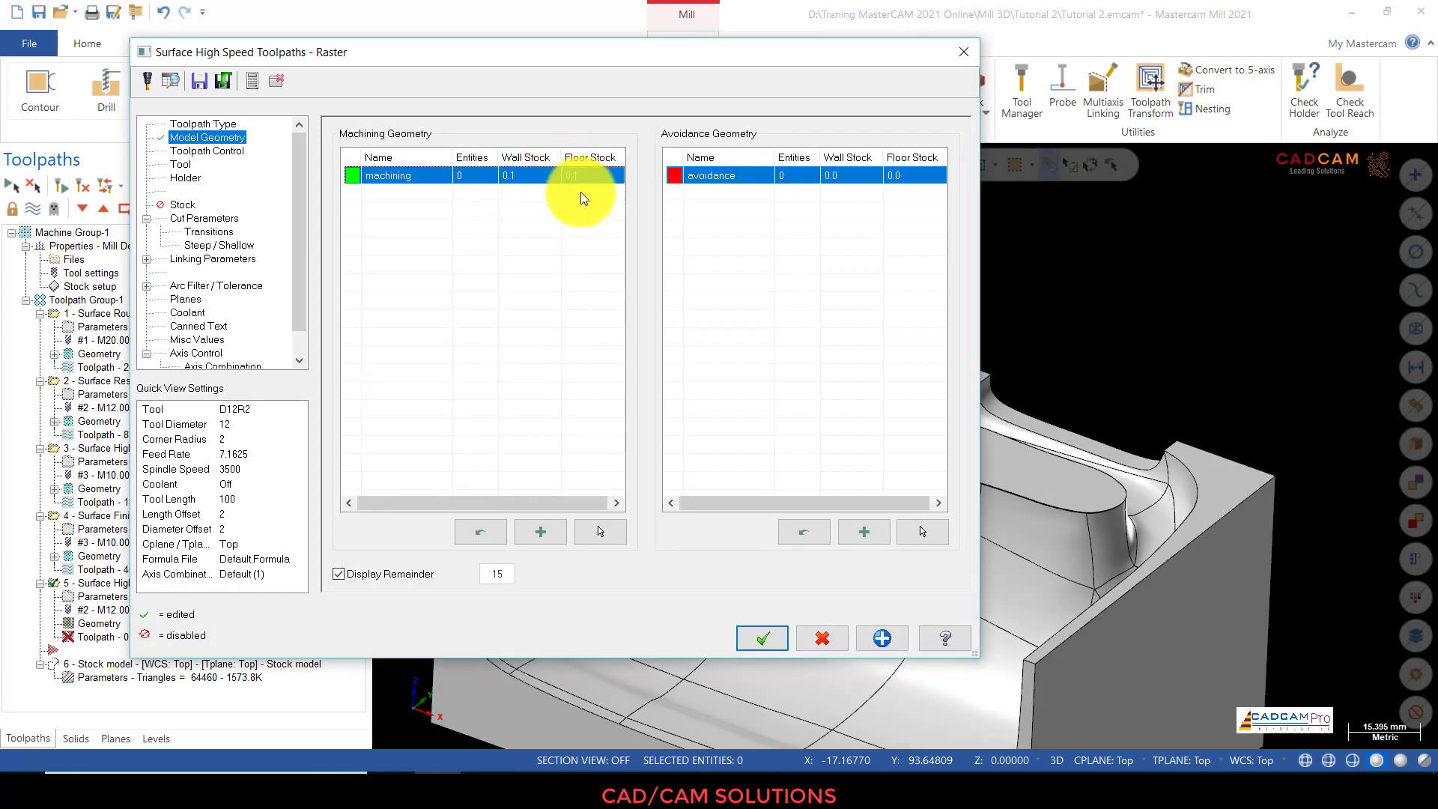
Step: Select the two concave cutout faces at the part's upper edges as the machining geometry
{"action": "left_click", "coordinate": [599, 530]}
{"action": "left_click", "coordinate": [687, 382]}
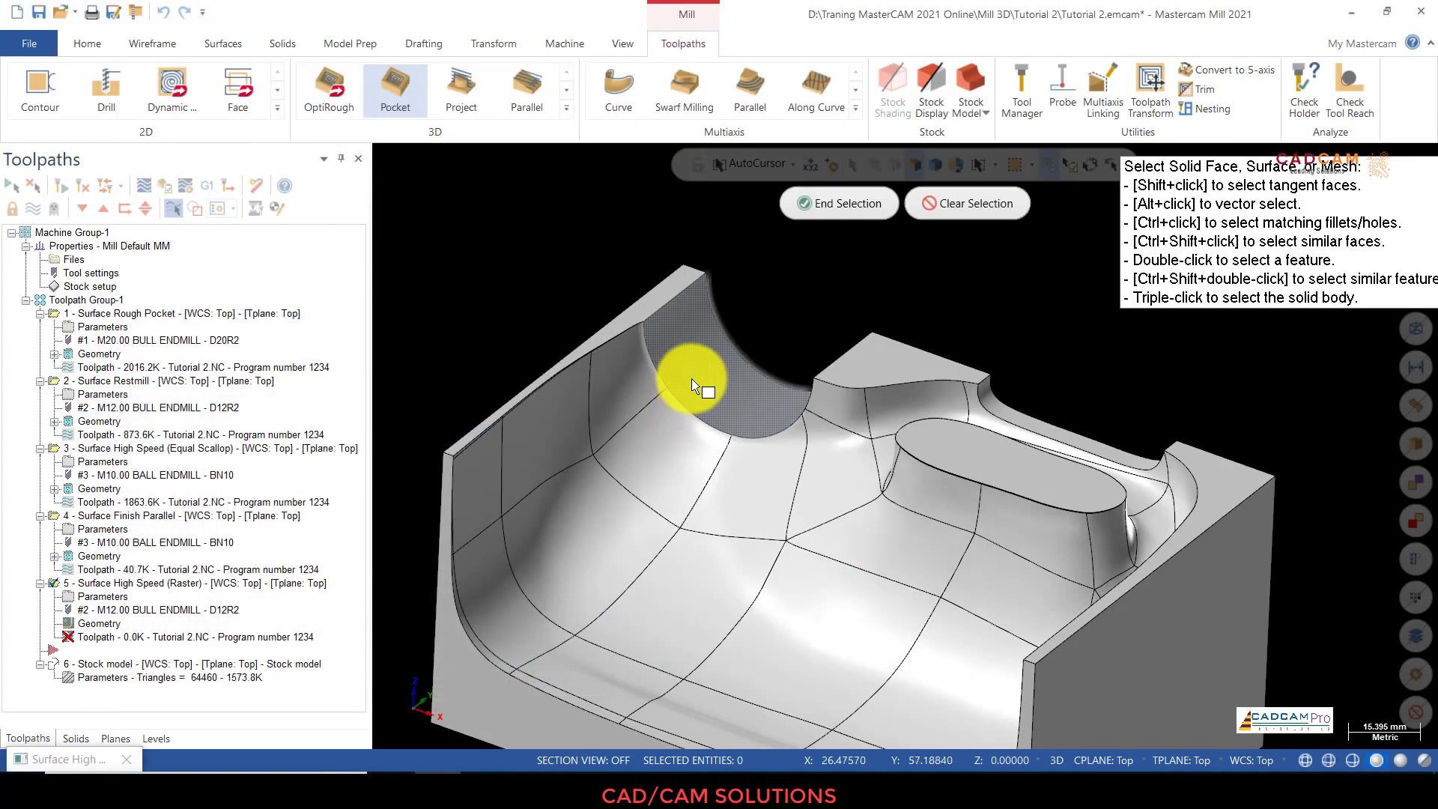
{"action": "left_click", "coordinate": [975, 413]}
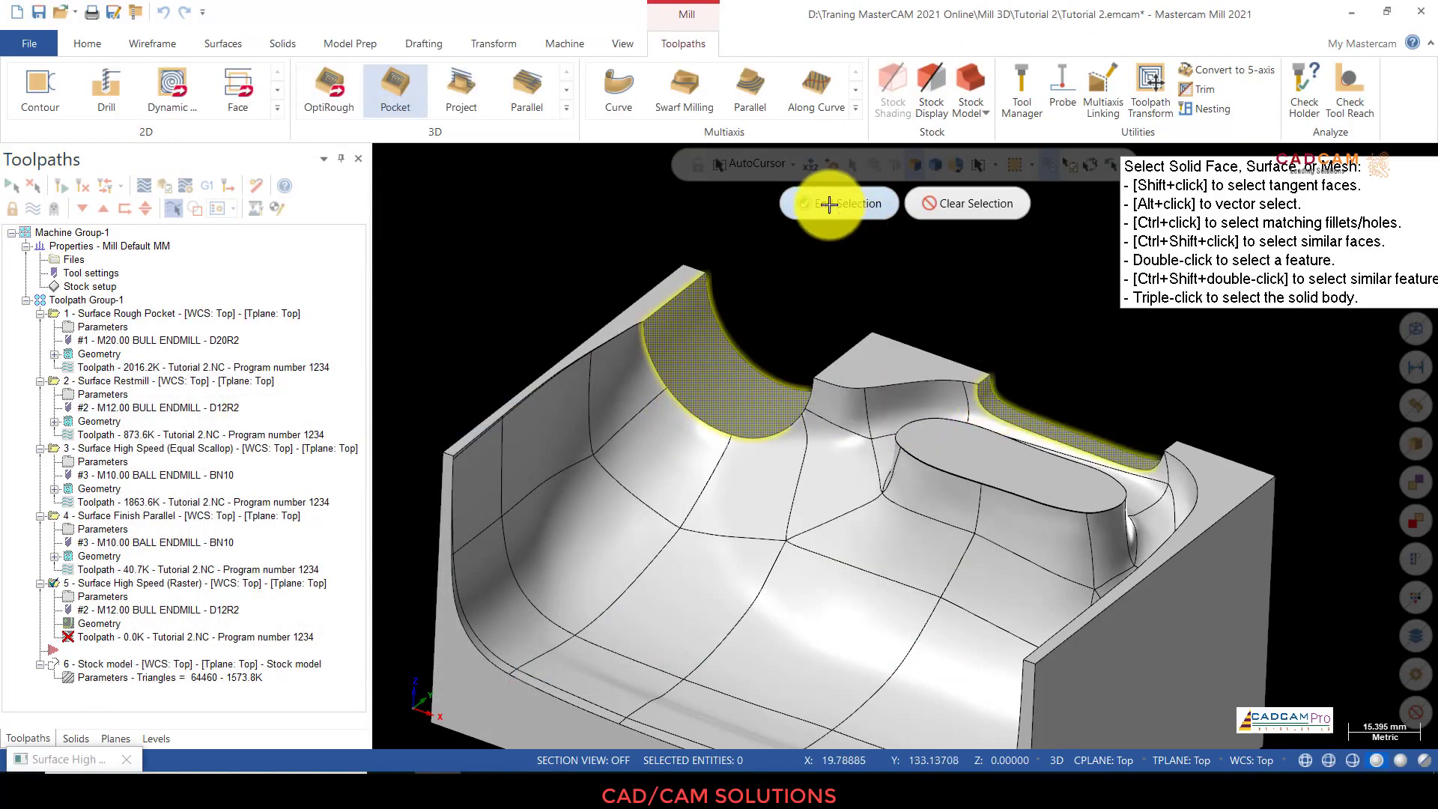
{"action": "left_click", "coordinate": [829, 202]}
Step: Define the containment boundary by chaining the same two concave faces in 3D solid mode
{"action": "left_click", "coordinate": [218, 148]}
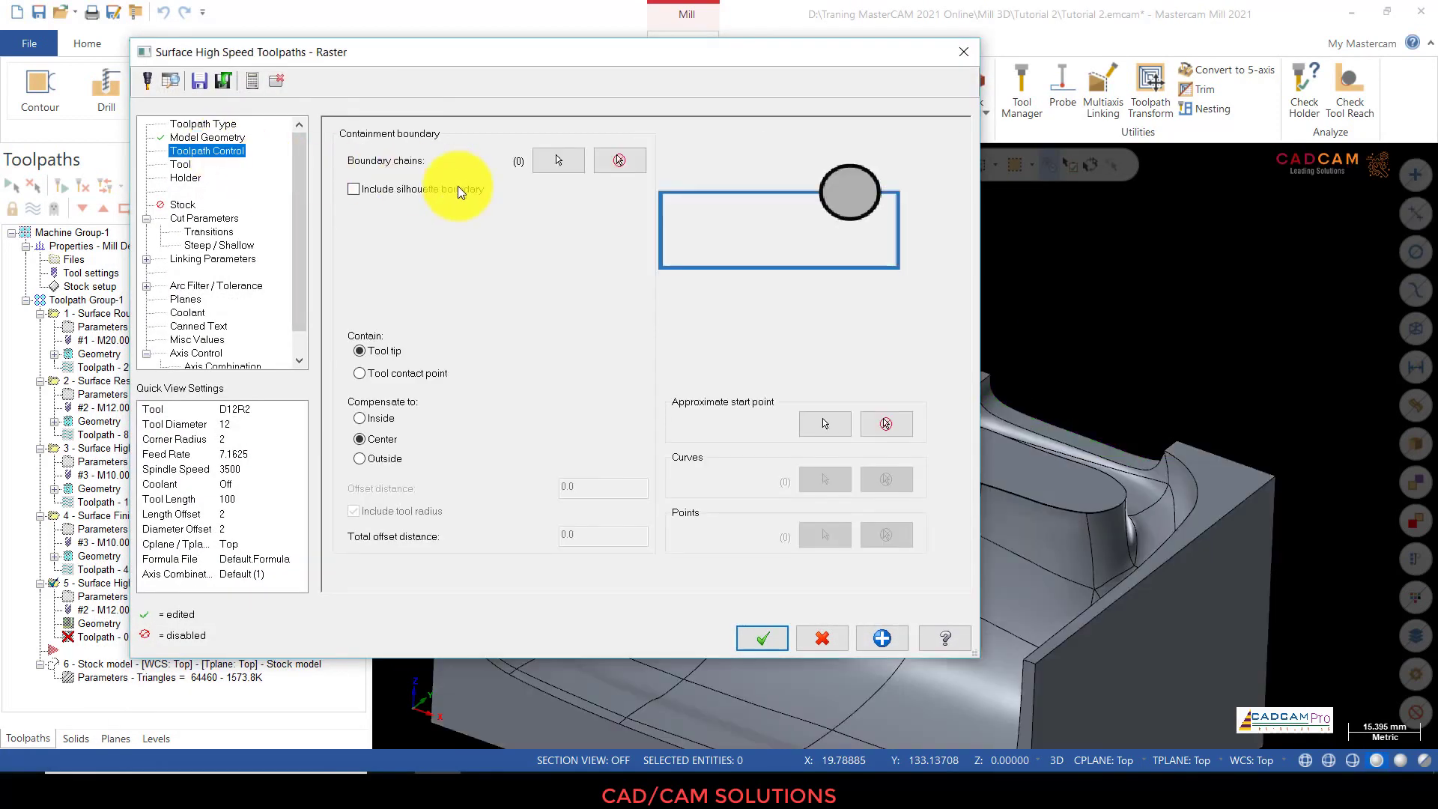
{"action": "left_click", "coordinate": [565, 172]}
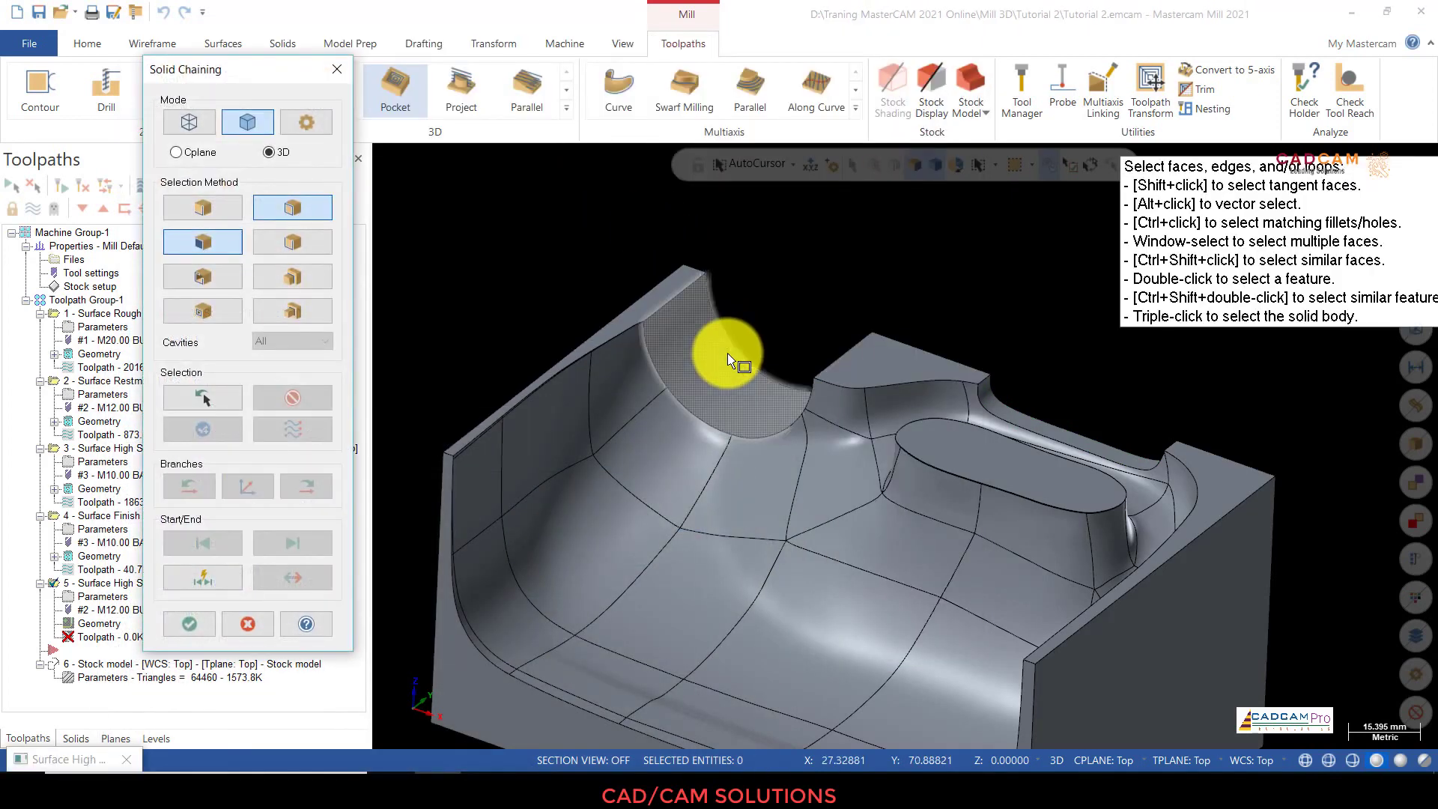
{"action": "left_click", "coordinate": [736, 359]}
{"action": "left_click", "coordinate": [1000, 412]}
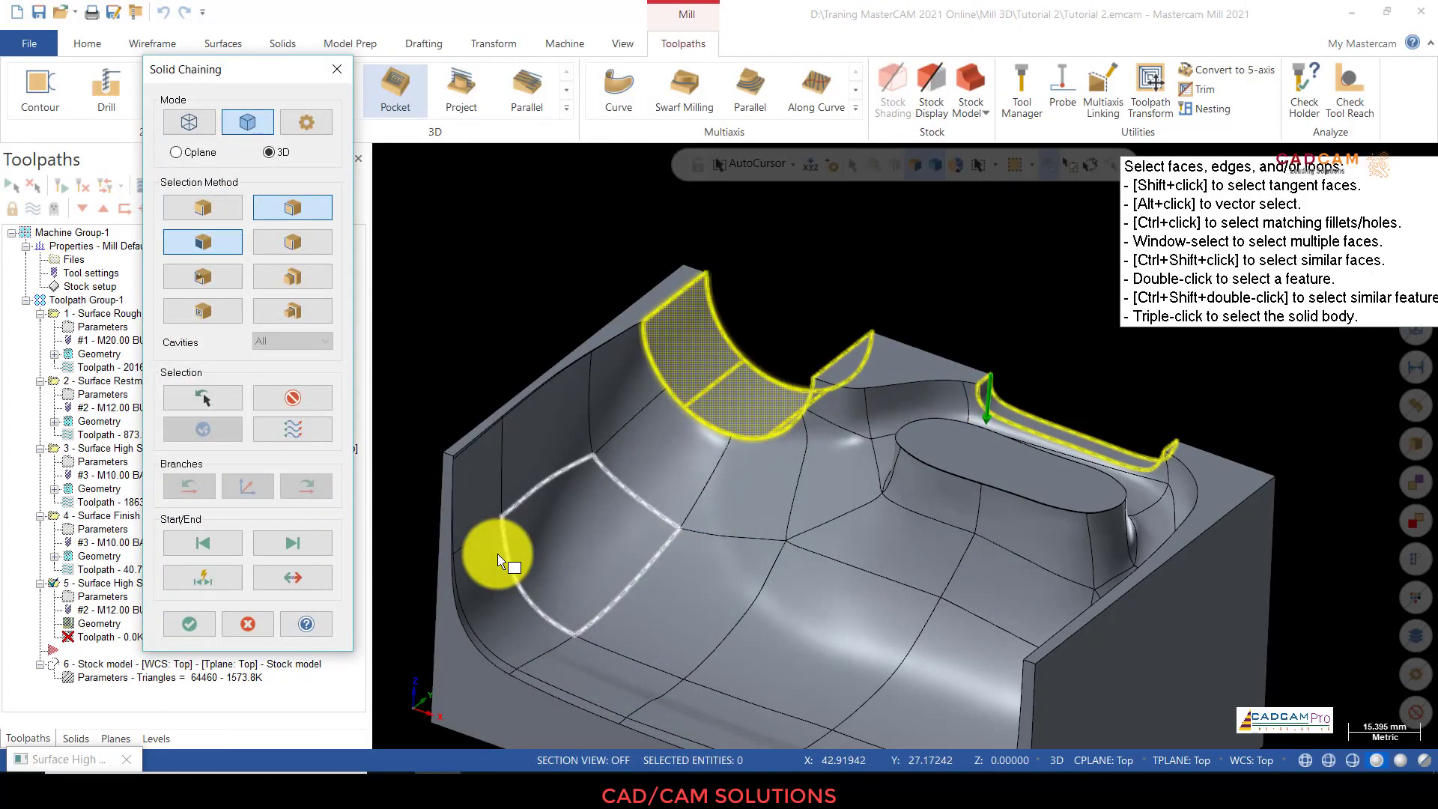
{"action": "left_click", "coordinate": [191, 625]}
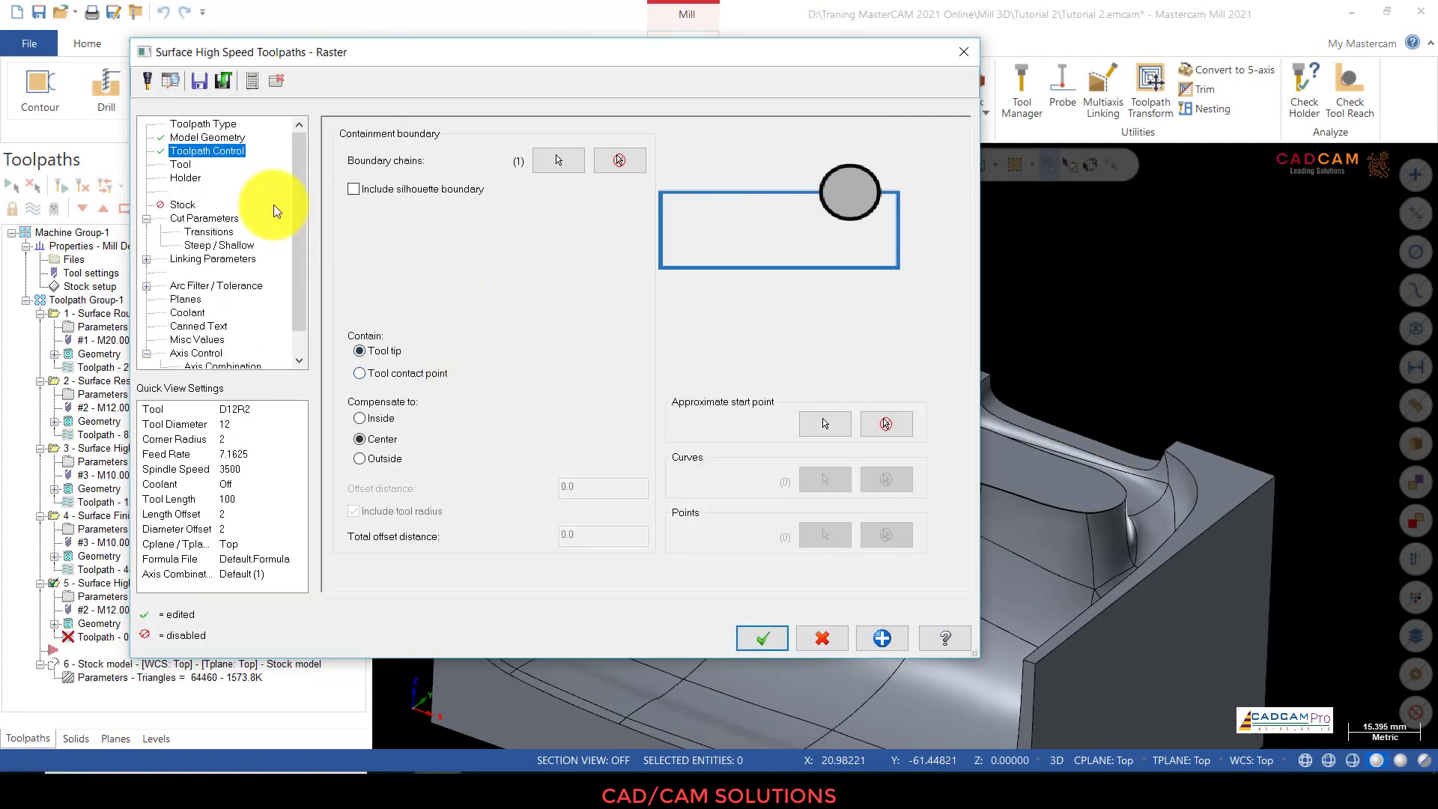
Step: Choose the BN10 ball endmill for the raster toolpath and set the stepover to 0.5 and the custom machining angle to 90
{"action": "left_click", "coordinate": [182, 164]}
{"action": "left_click", "coordinate": [434, 199]}
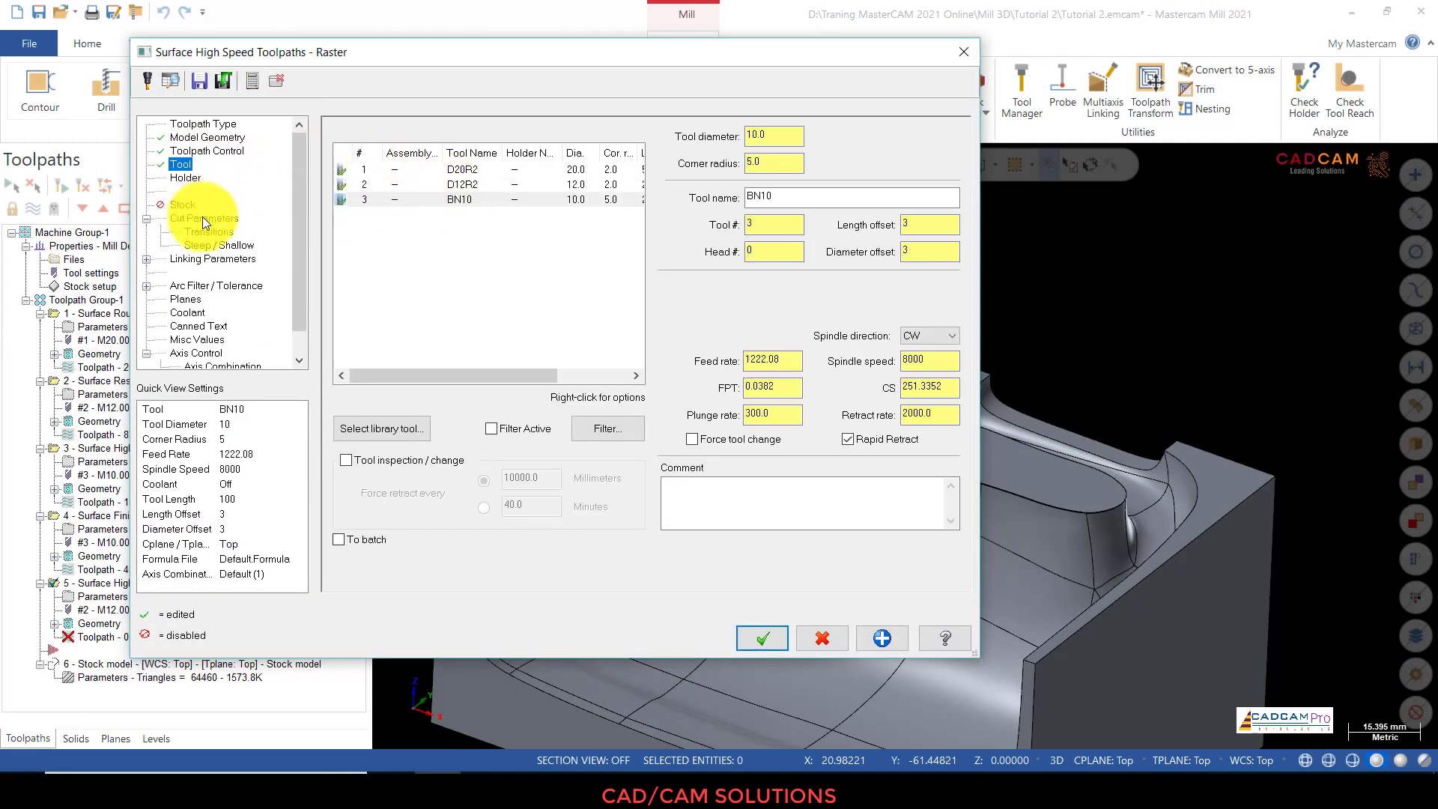
{"action": "left_click", "coordinate": [203, 219]}
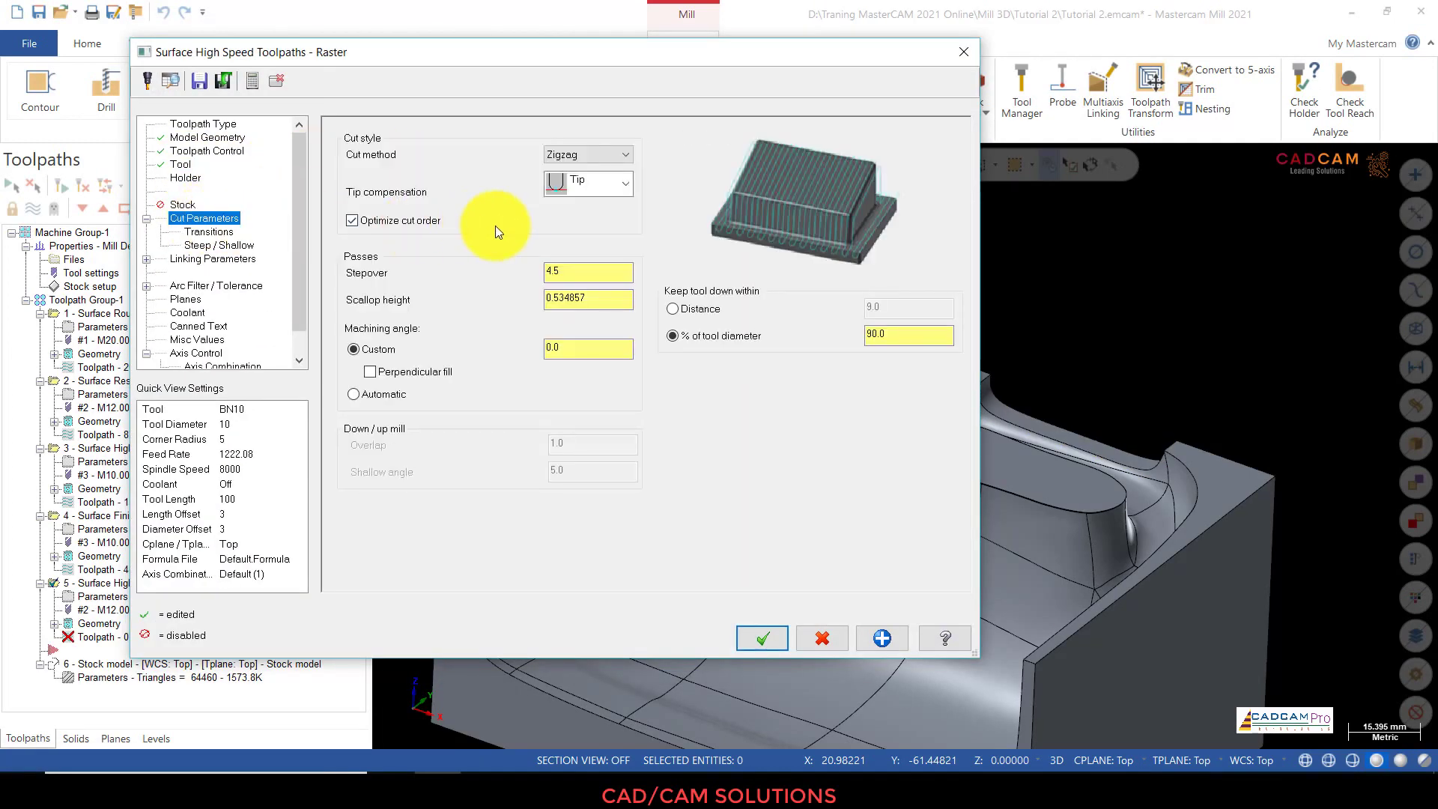
{"action": "double_click", "coordinate": [588, 272]}
{"action": "type", "text": "0"}
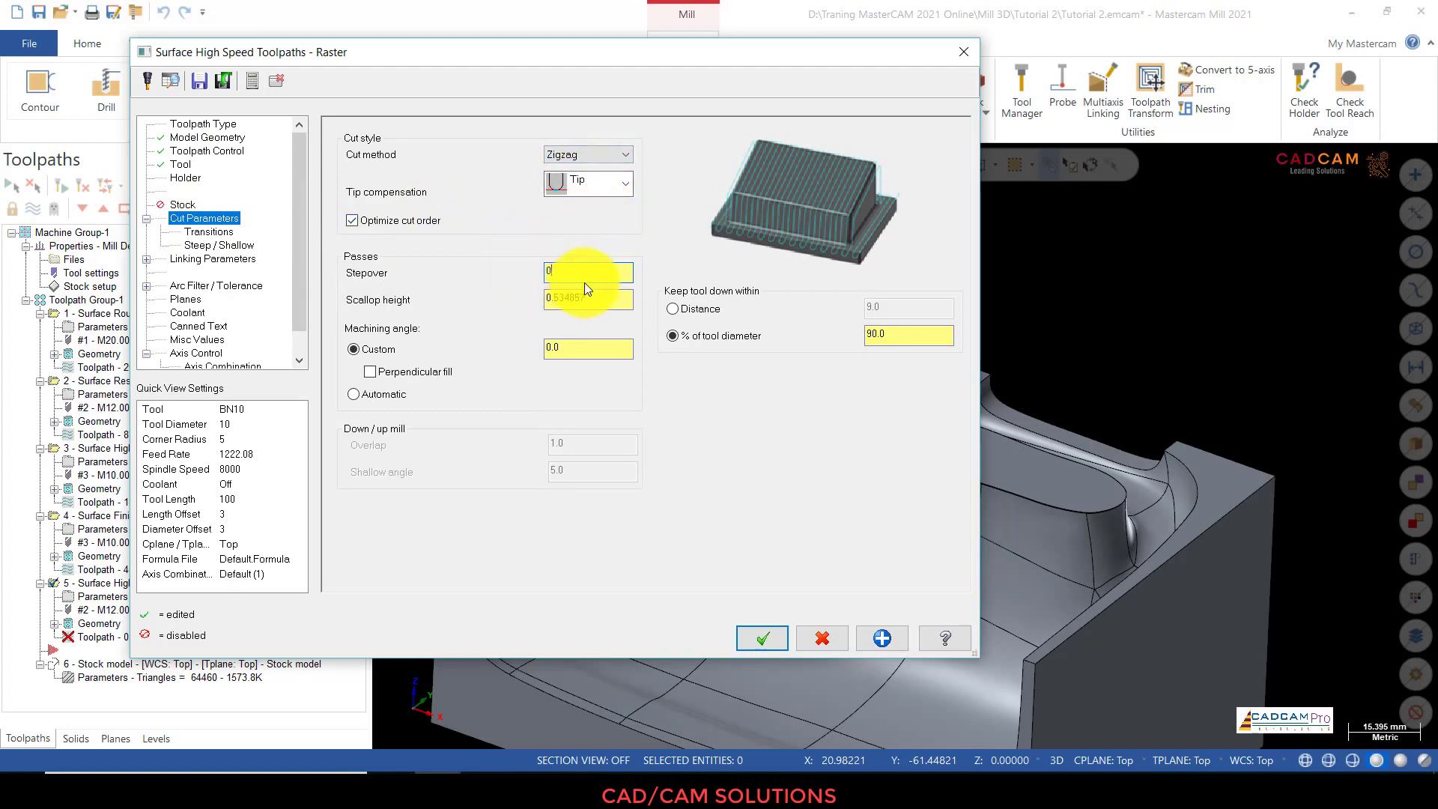
{"action": "type", "text": ".5"}
{"action": "left_click", "coordinate": [590, 296]}
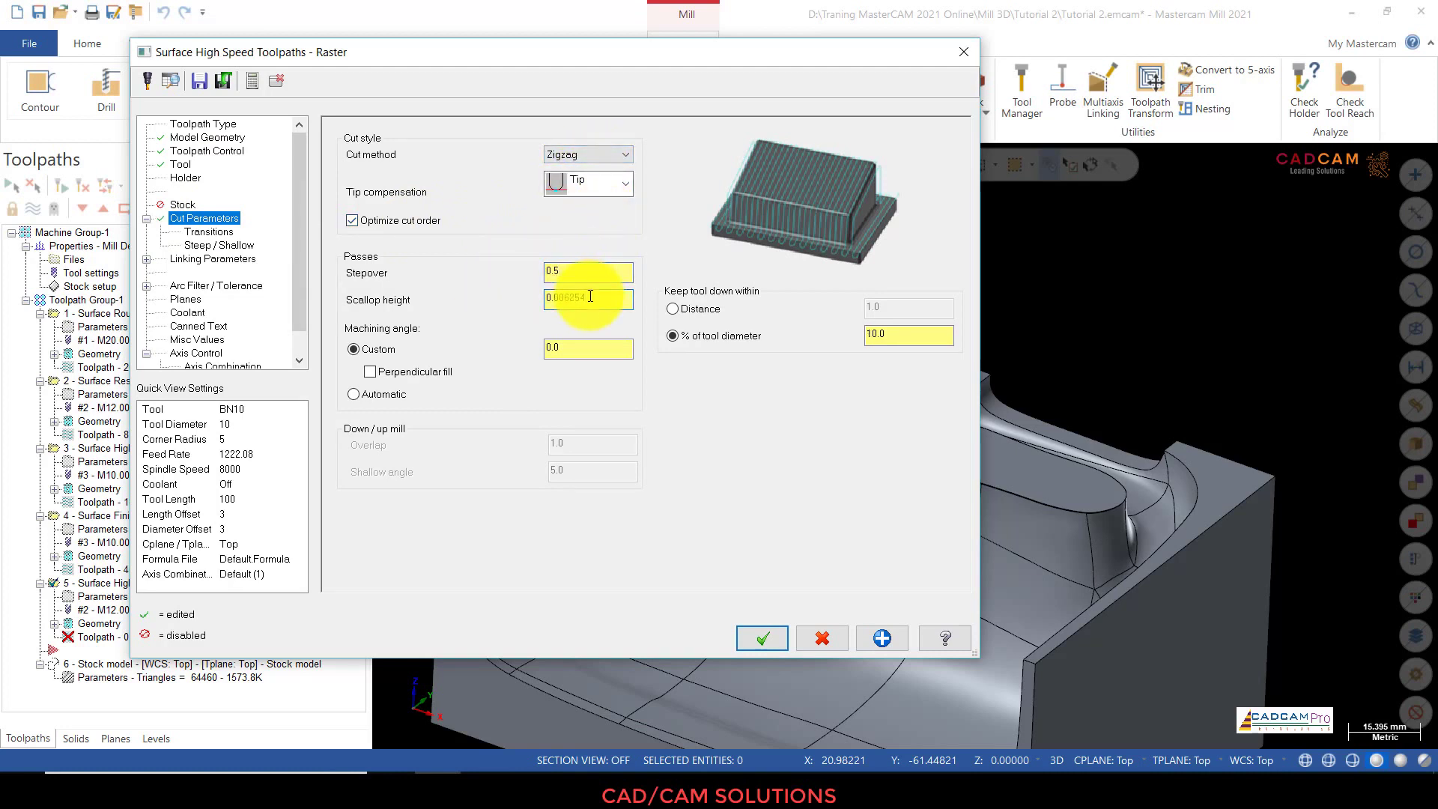
{"action": "double_click", "coordinate": [591, 347]}
{"action": "type", "text": "90"}
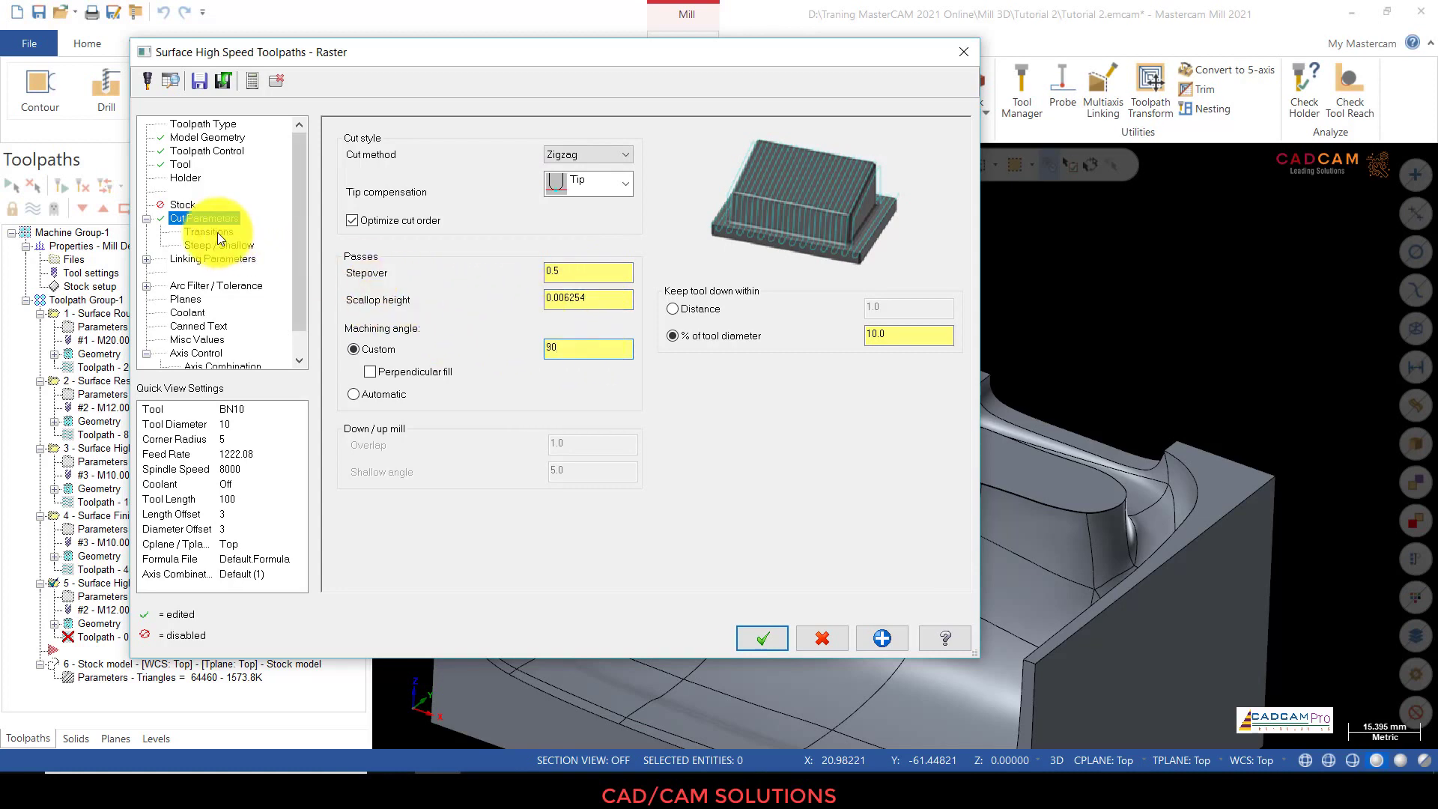
Step: Review the transition and steep/shallow settings, and set the retract method to Minimum Vertical Retract
{"action": "left_click", "coordinate": [213, 232]}
{"action": "left_click", "coordinate": [227, 248]}
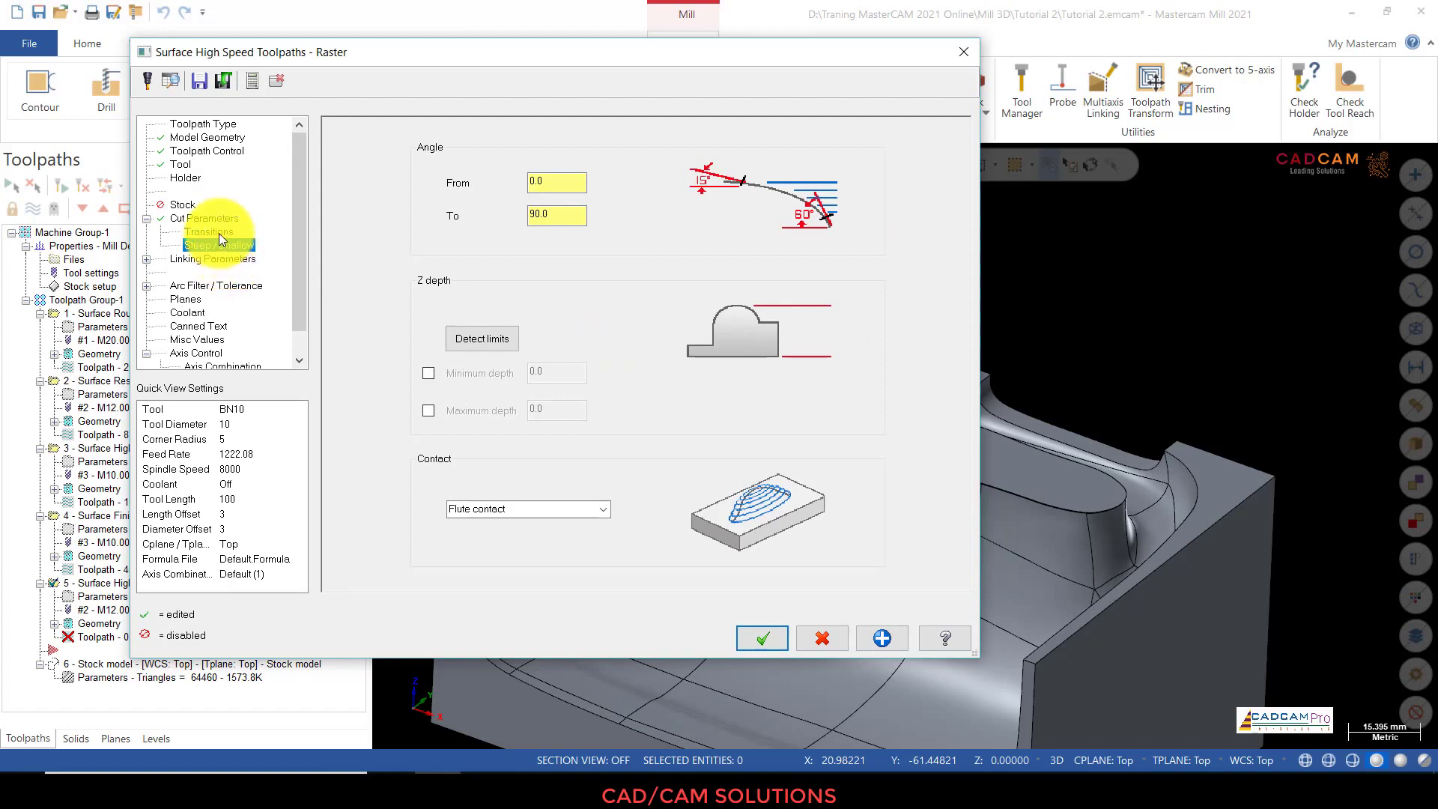
{"action": "left_click", "coordinate": [219, 232]}
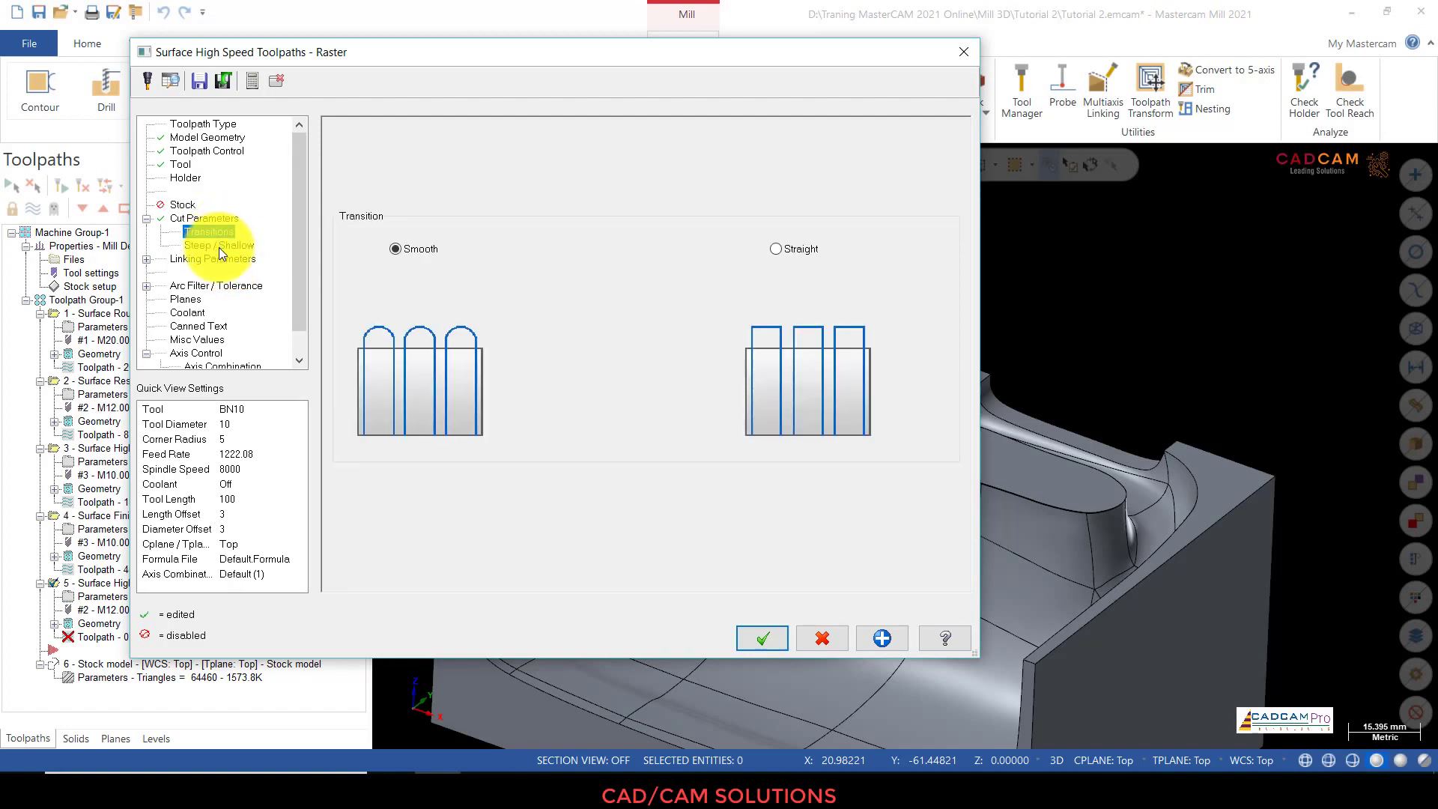
{"action": "left_click", "coordinate": [219, 248]}
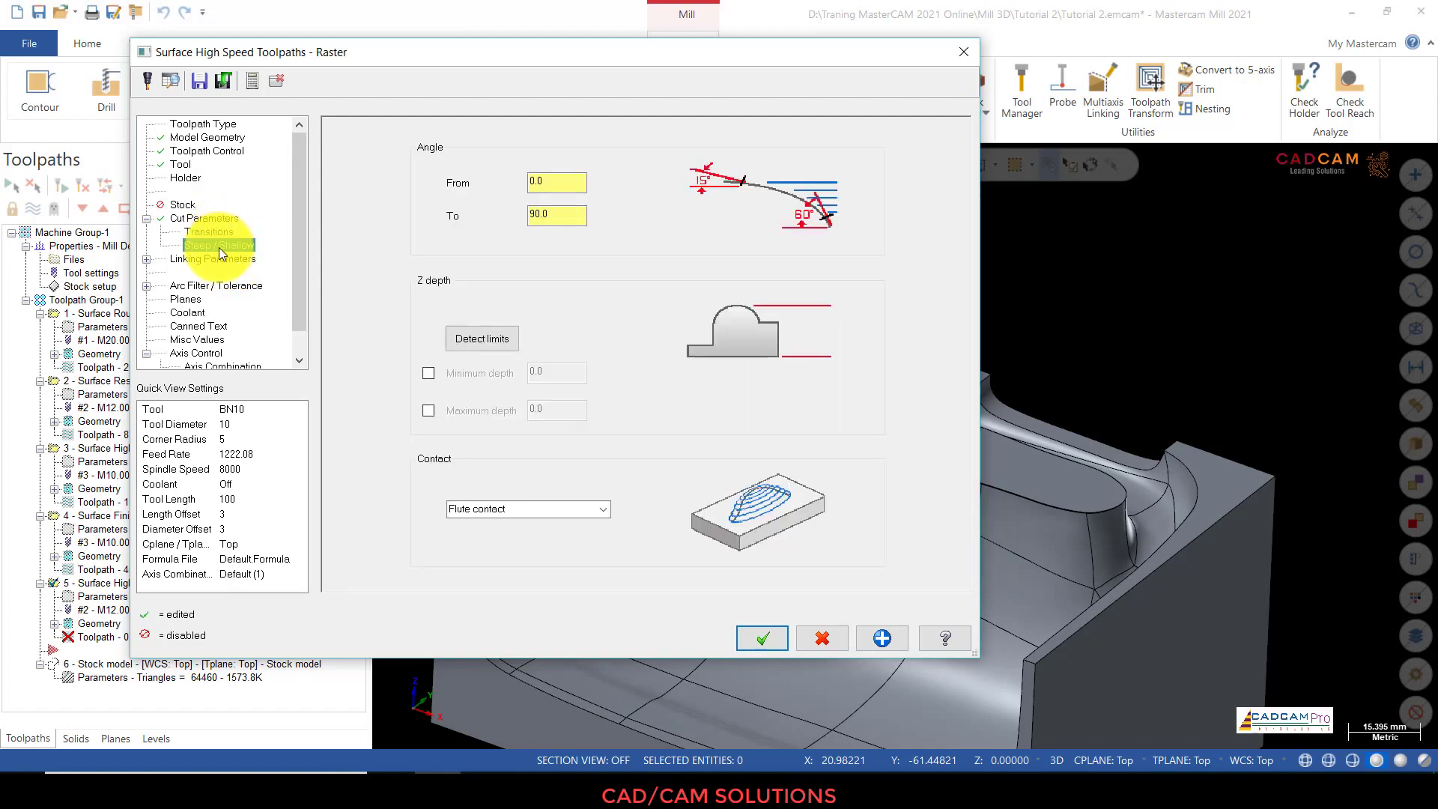
{"action": "left_click", "coordinate": [221, 261]}
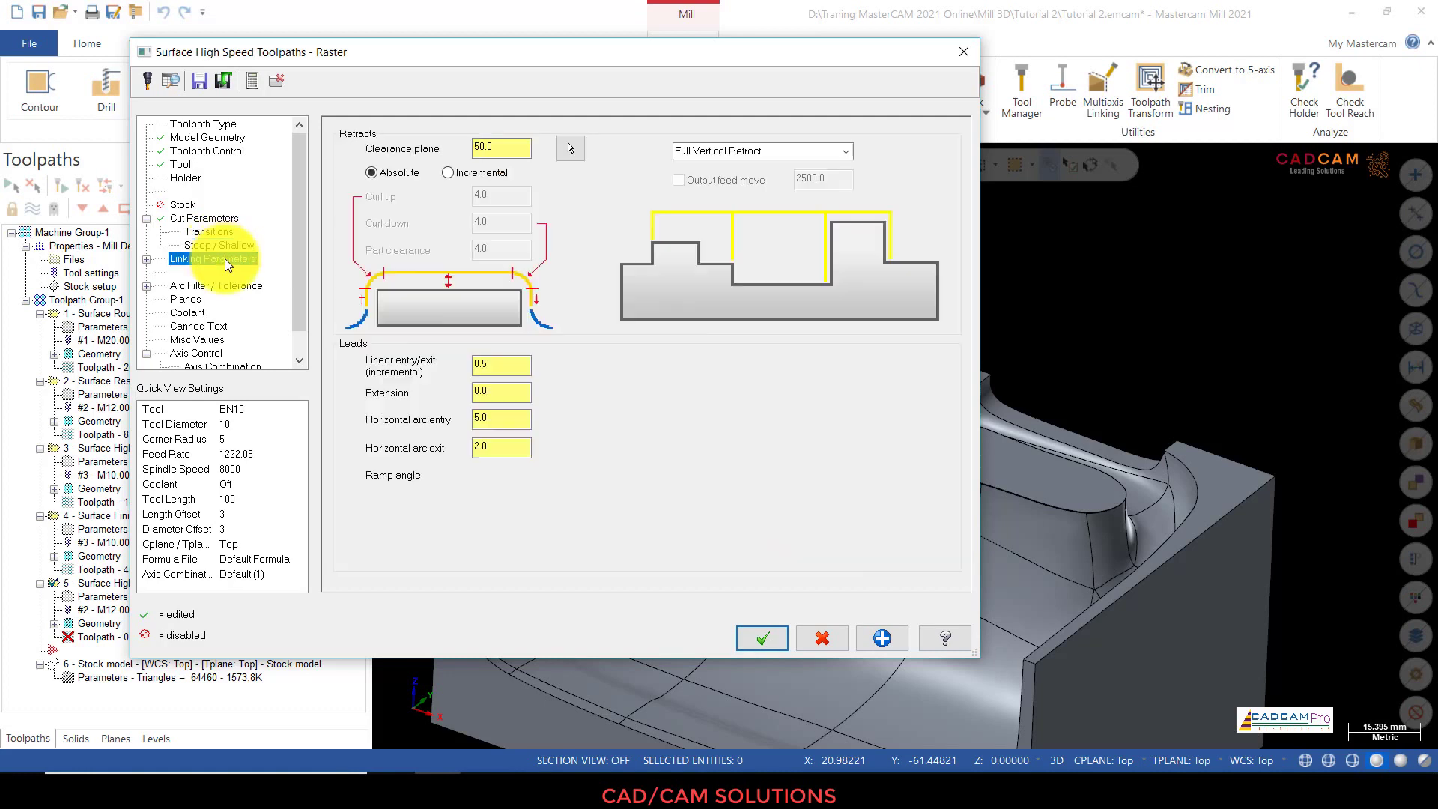
{"action": "left_click", "coordinate": [845, 151]}
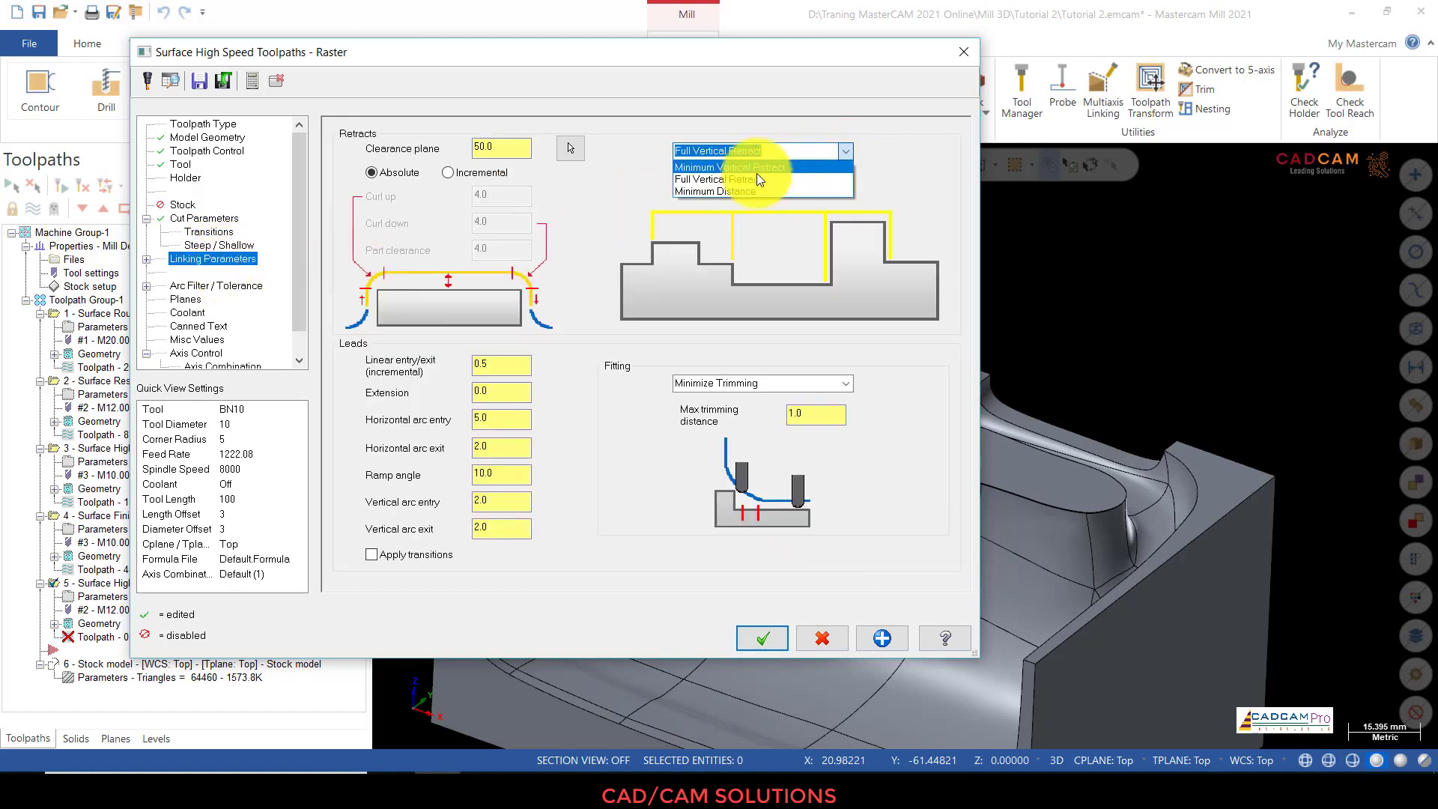
{"action": "left_click", "coordinate": [756, 166]}
Step: Check the tolerance, planes and model geometry settings, and generate the raster toolpath
{"action": "left_click", "coordinate": [199, 286]}
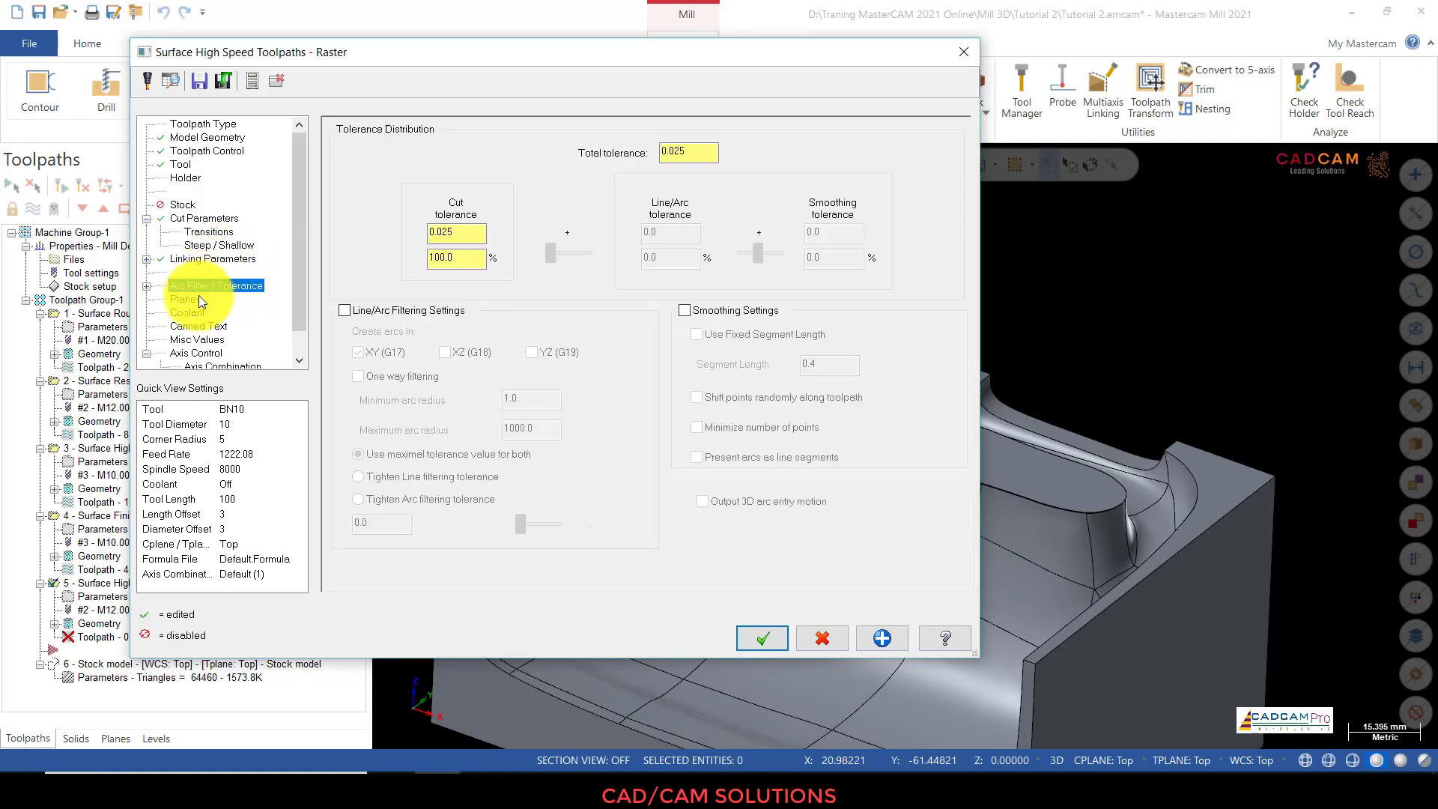
{"action": "left_click", "coordinate": [196, 298]}
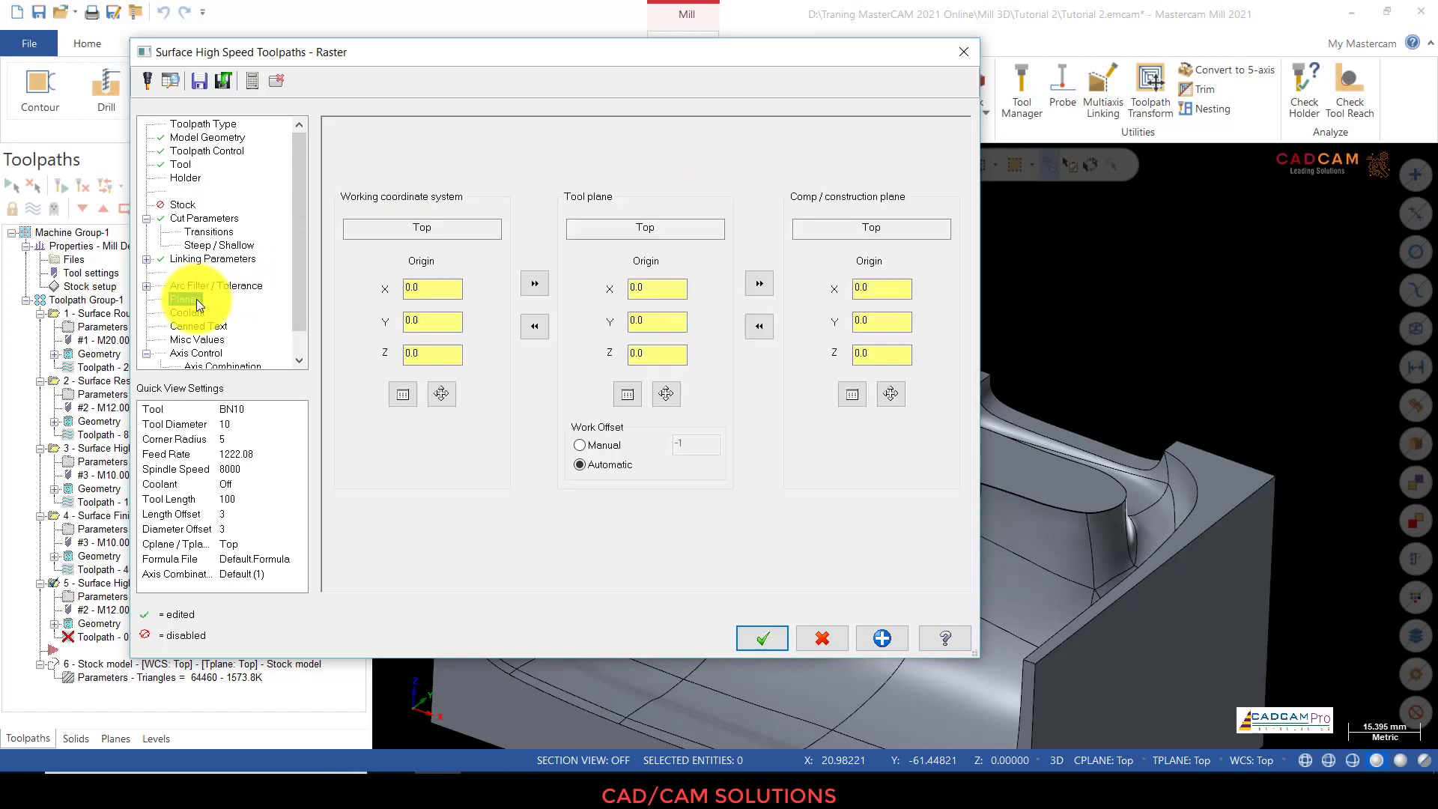
{"action": "left_click", "coordinate": [221, 151]}
{"action": "left_click", "coordinate": [222, 139]}
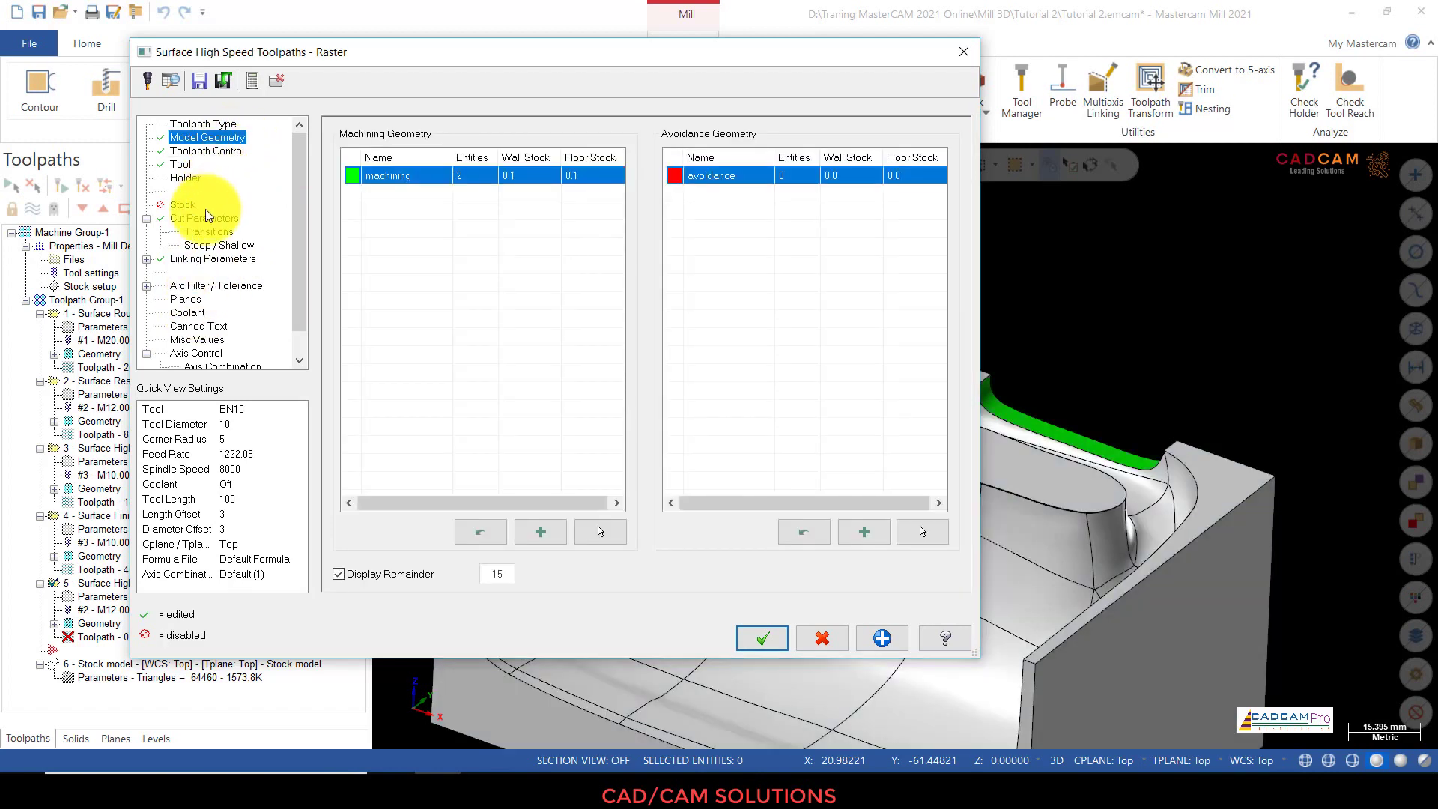
{"action": "left_click", "coordinate": [772, 637]}
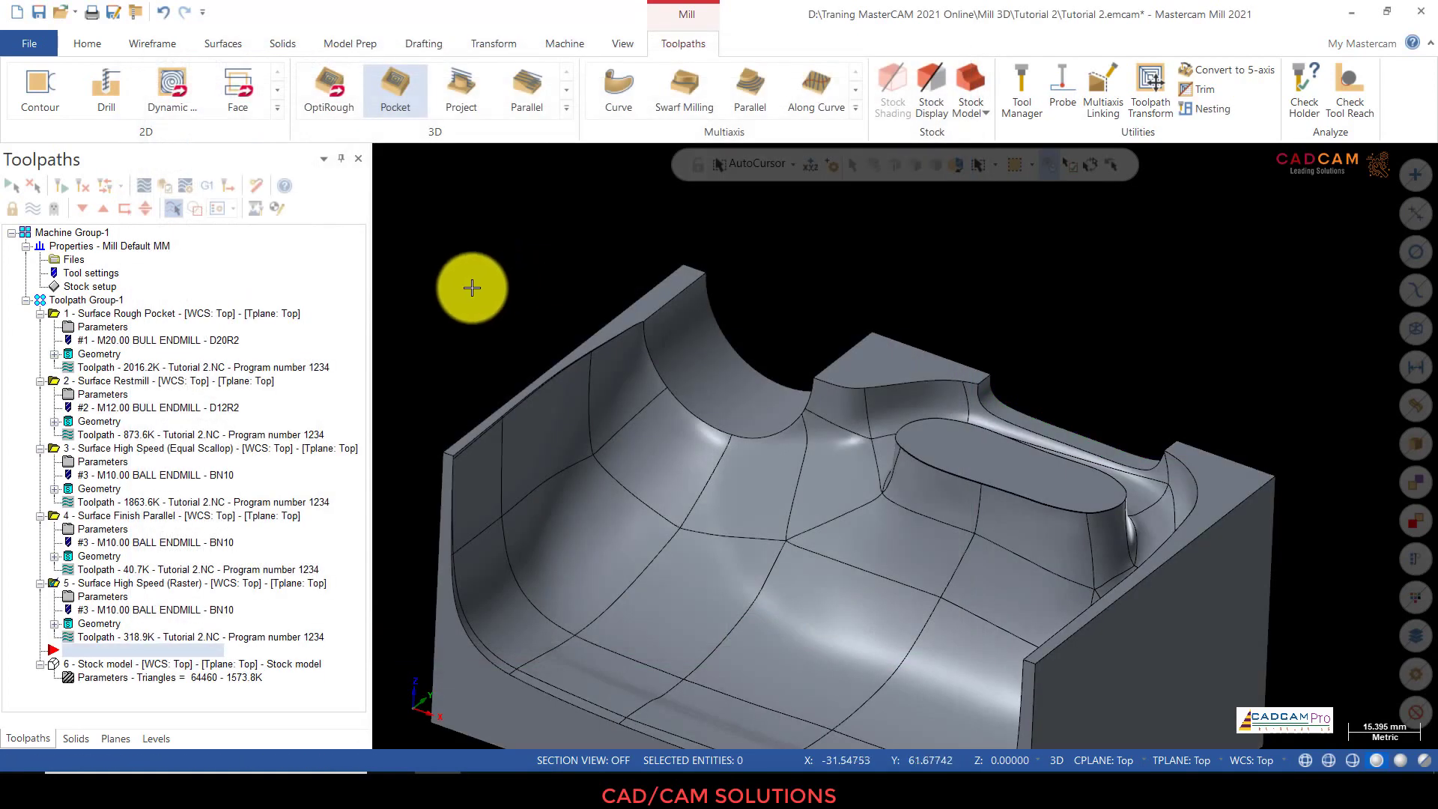
Step: Display the raster operation's toolpath and inspect its passes on the two concave faces
{"action": "left_click", "coordinate": [149, 581]}
{"action": "middle_click_drag", "start_coordinate": [525, 260], "coordinate": [565, 269]}
{"action": "scroll", "coordinate": [795, 283], "scroll_direction": "up", "scroll_amount": 1}
{"action": "scroll", "coordinate": [795, 283], "scroll_direction": "up", "scroll_amount": 1}
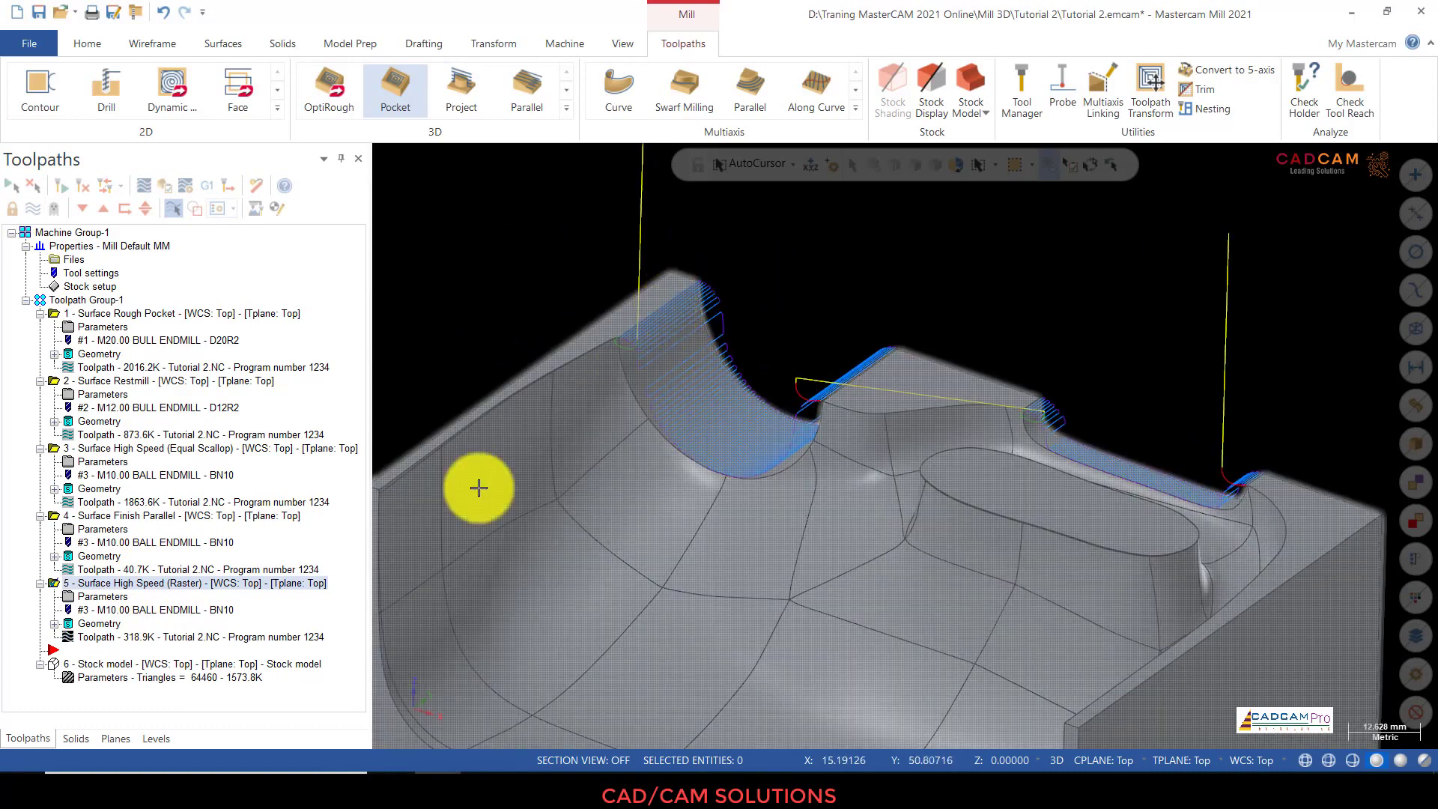
Step: Reopen the raster operation's parameters and apply Tool contact point as the containment option
{"action": "left_click", "coordinate": [120, 596]}
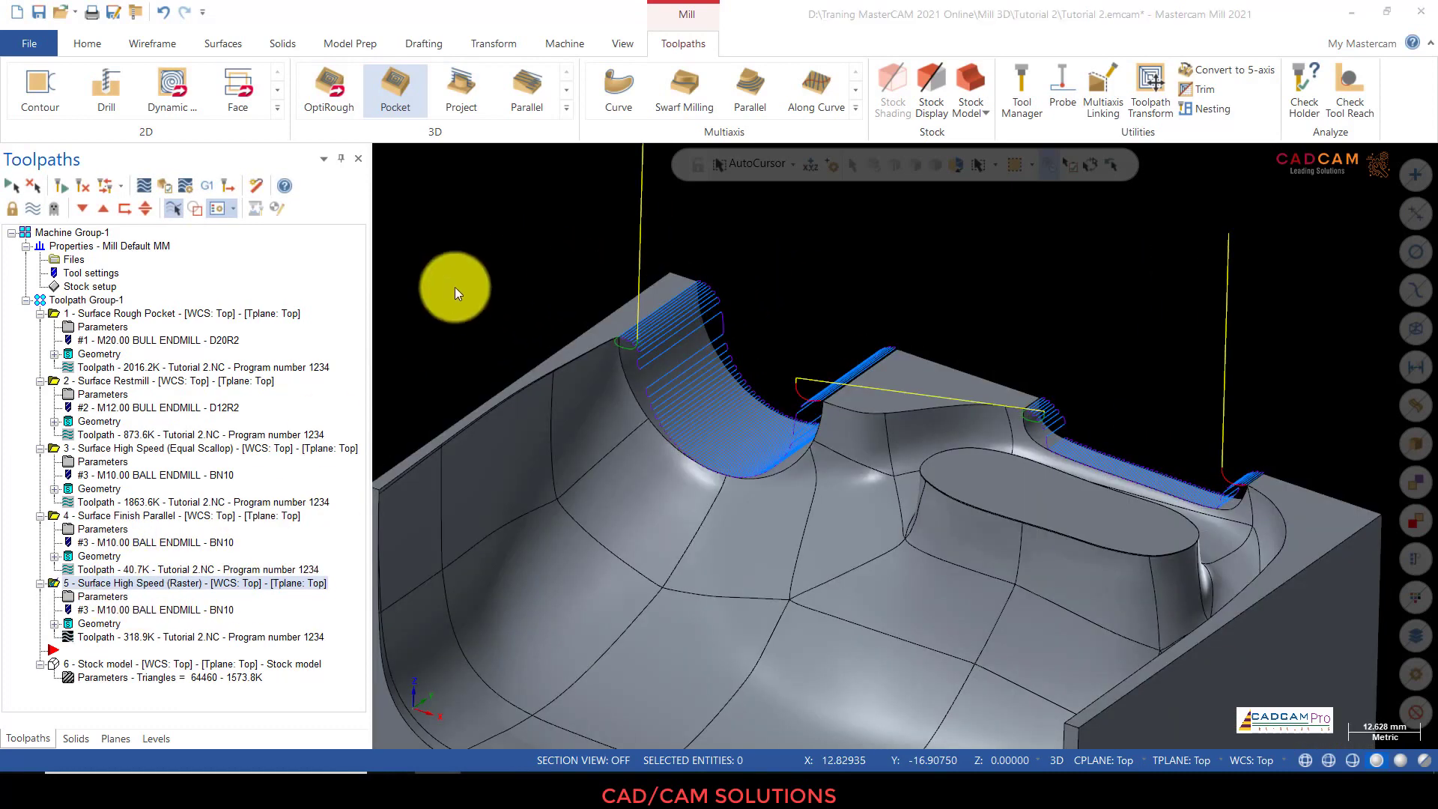
{"action": "left_click", "coordinate": [213, 218]}
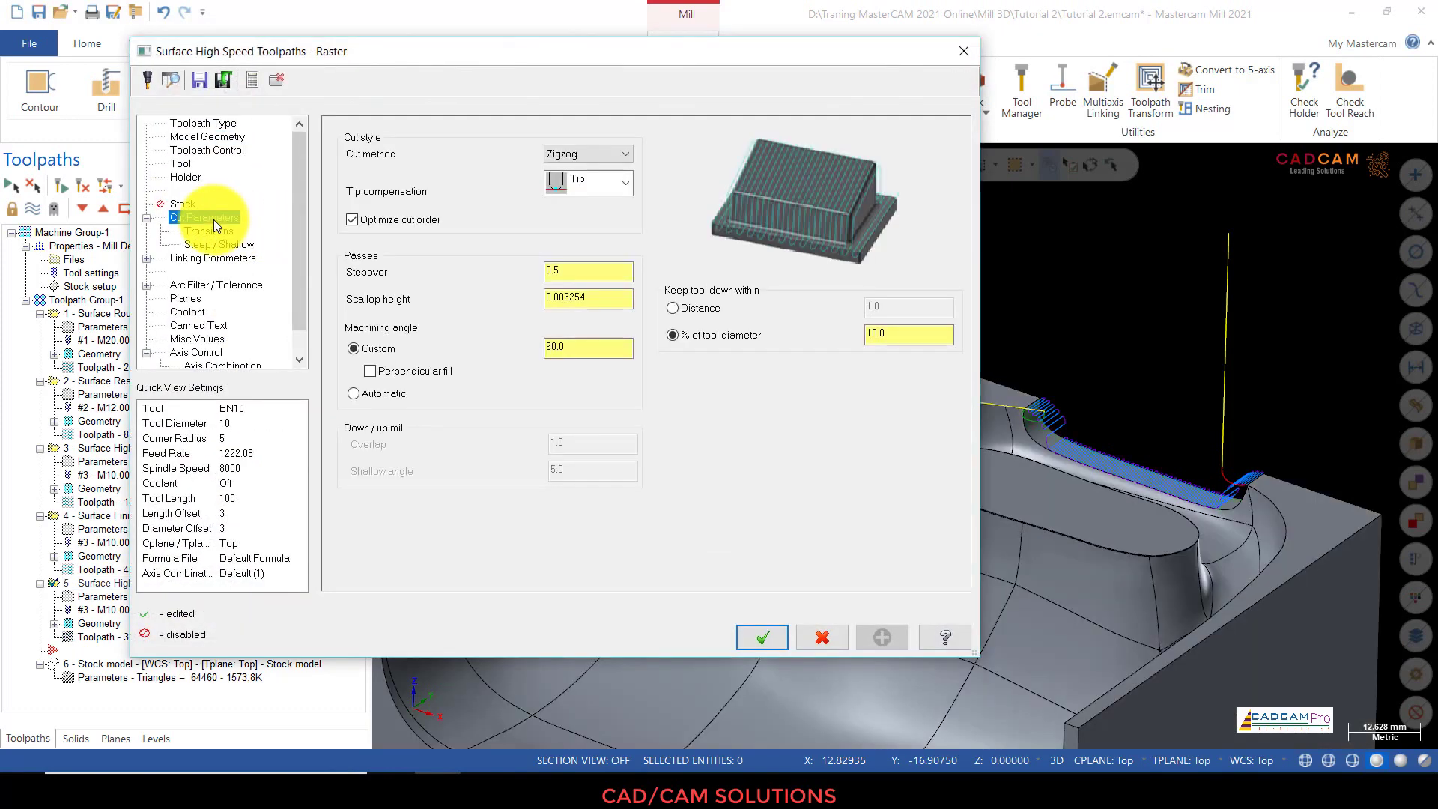
{"action": "left_click", "coordinate": [207, 150]}
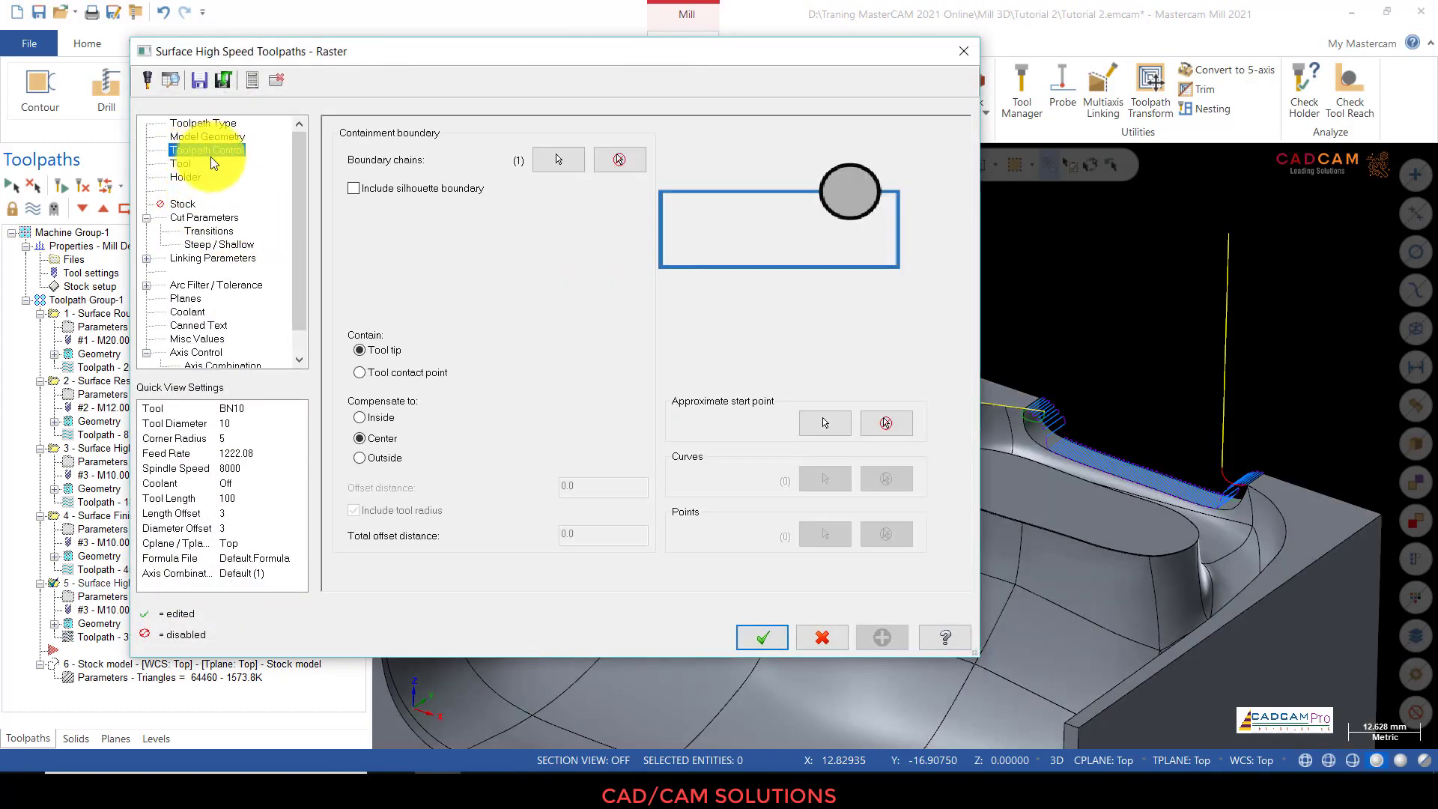
{"action": "left_click", "coordinate": [393, 373]}
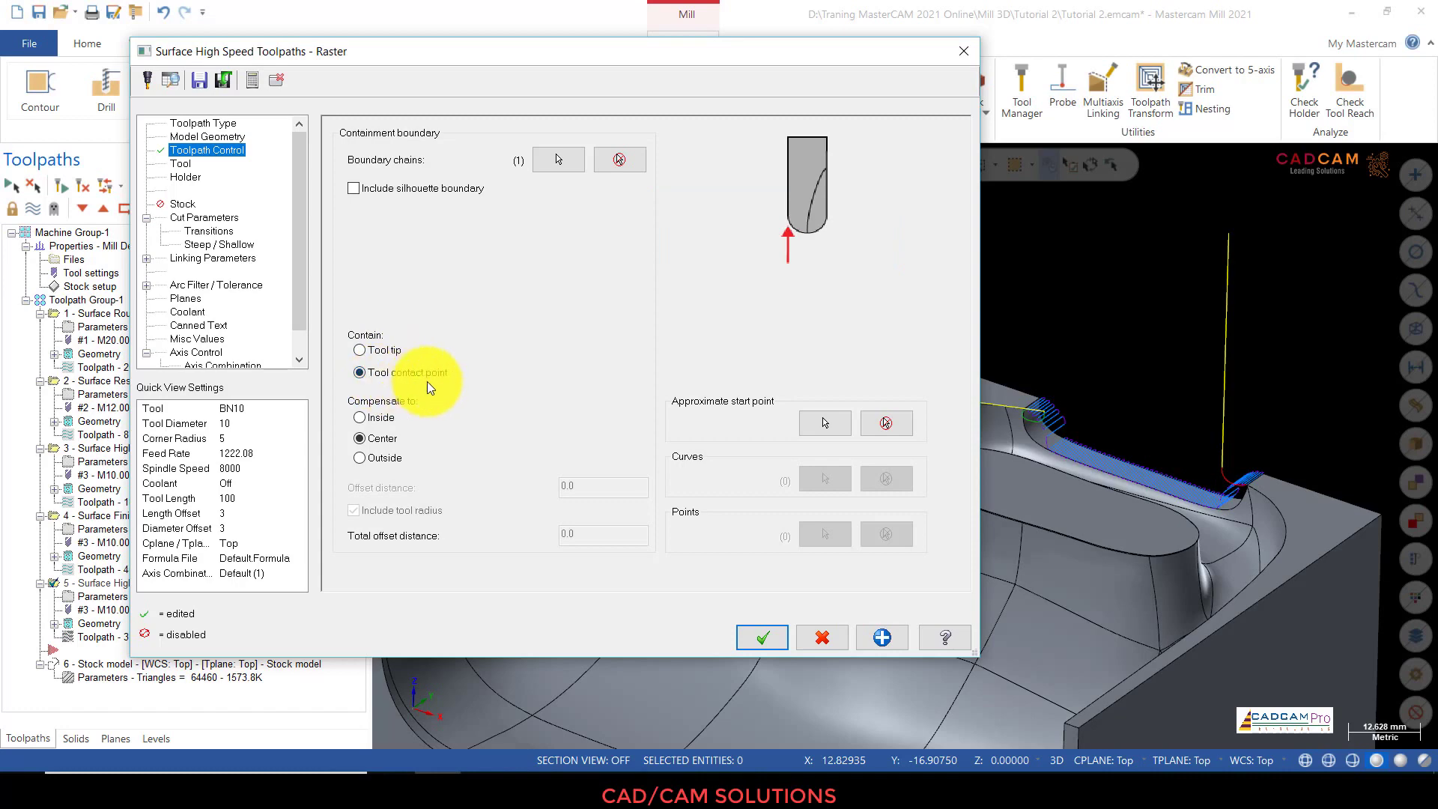
{"action": "left_click", "coordinate": [878, 641]}
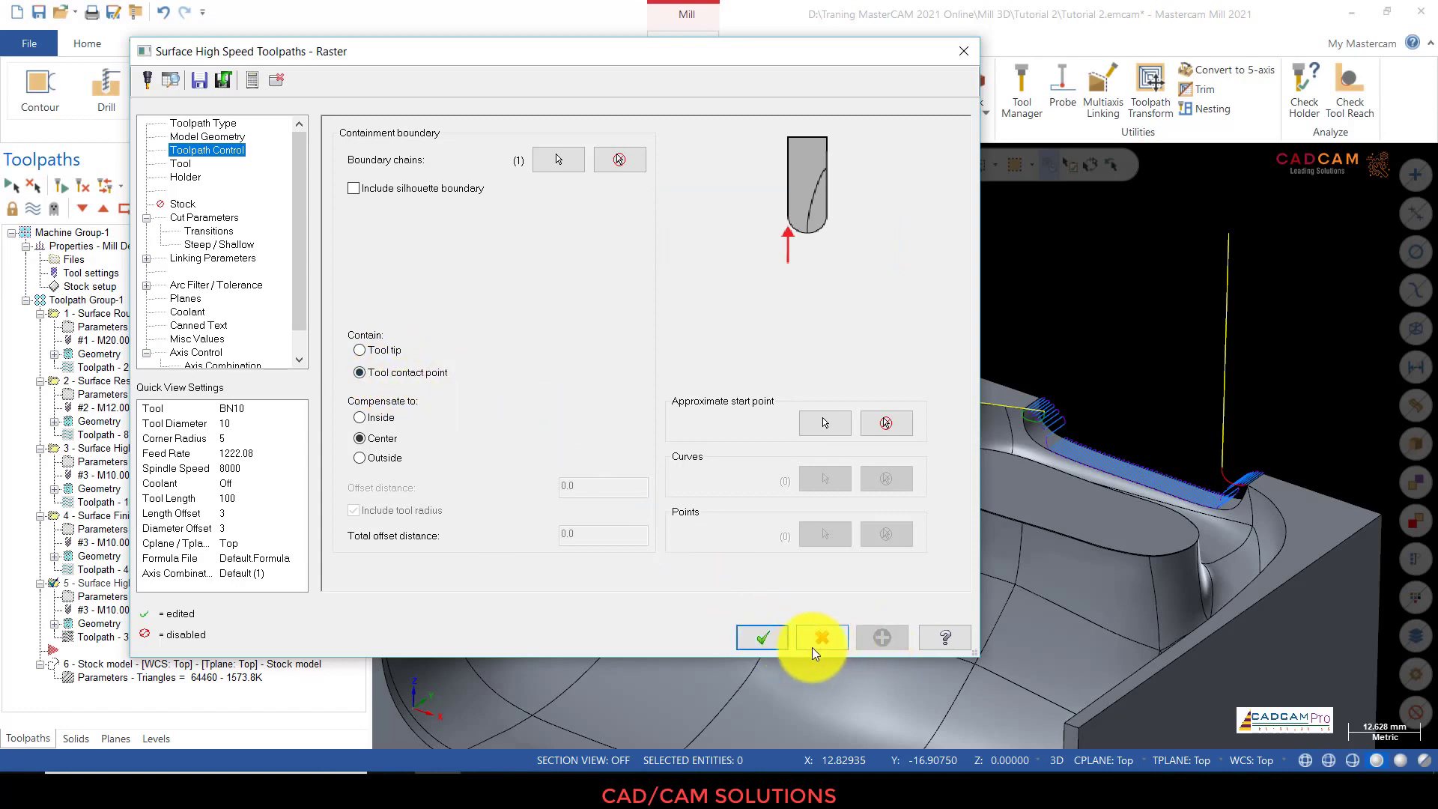
Step: Accept the raster operation's changed containment settings and regenerate its toolpath on the two concave faces
{"action": "left_click", "coordinate": [762, 638]}
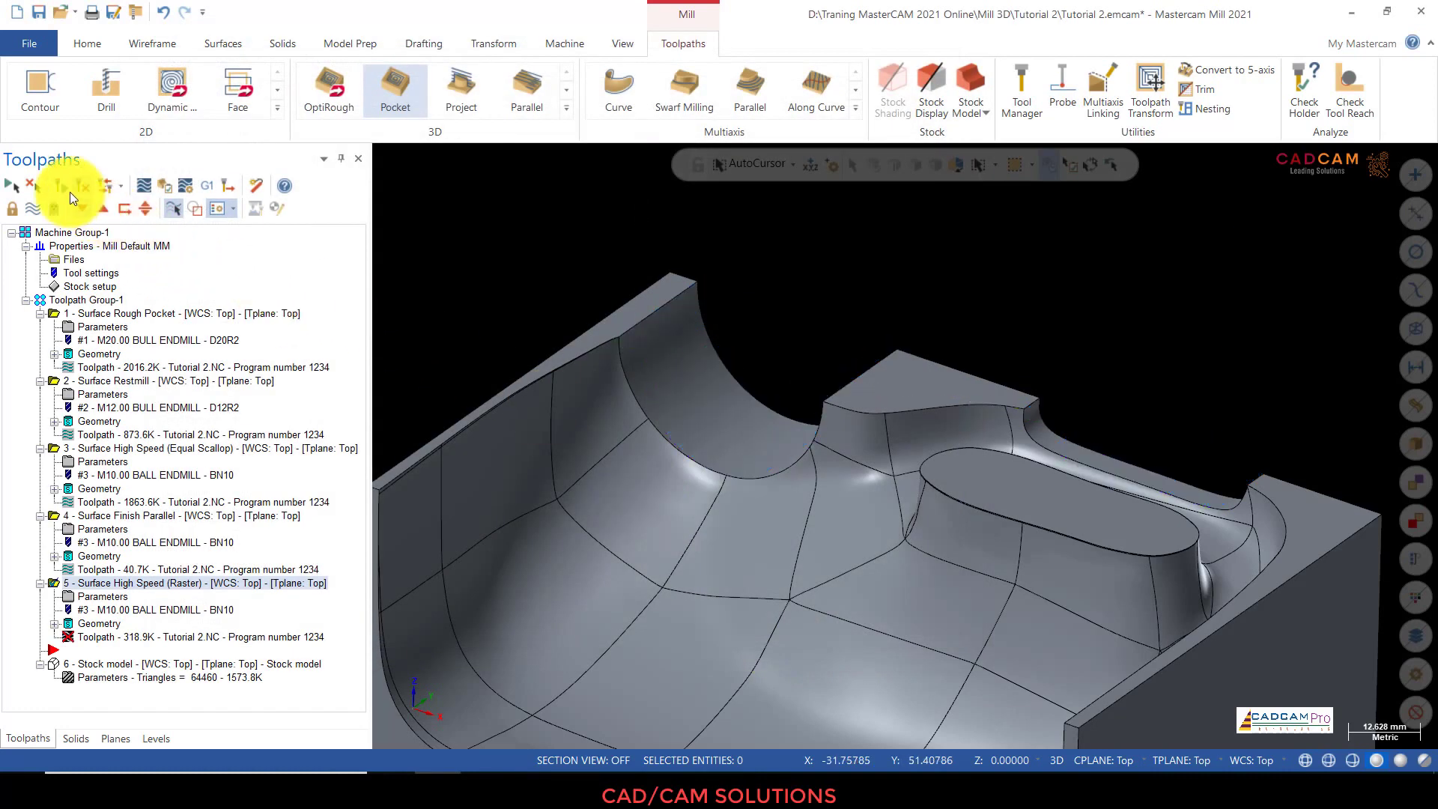
{"action": "left_click", "coordinate": [61, 186]}
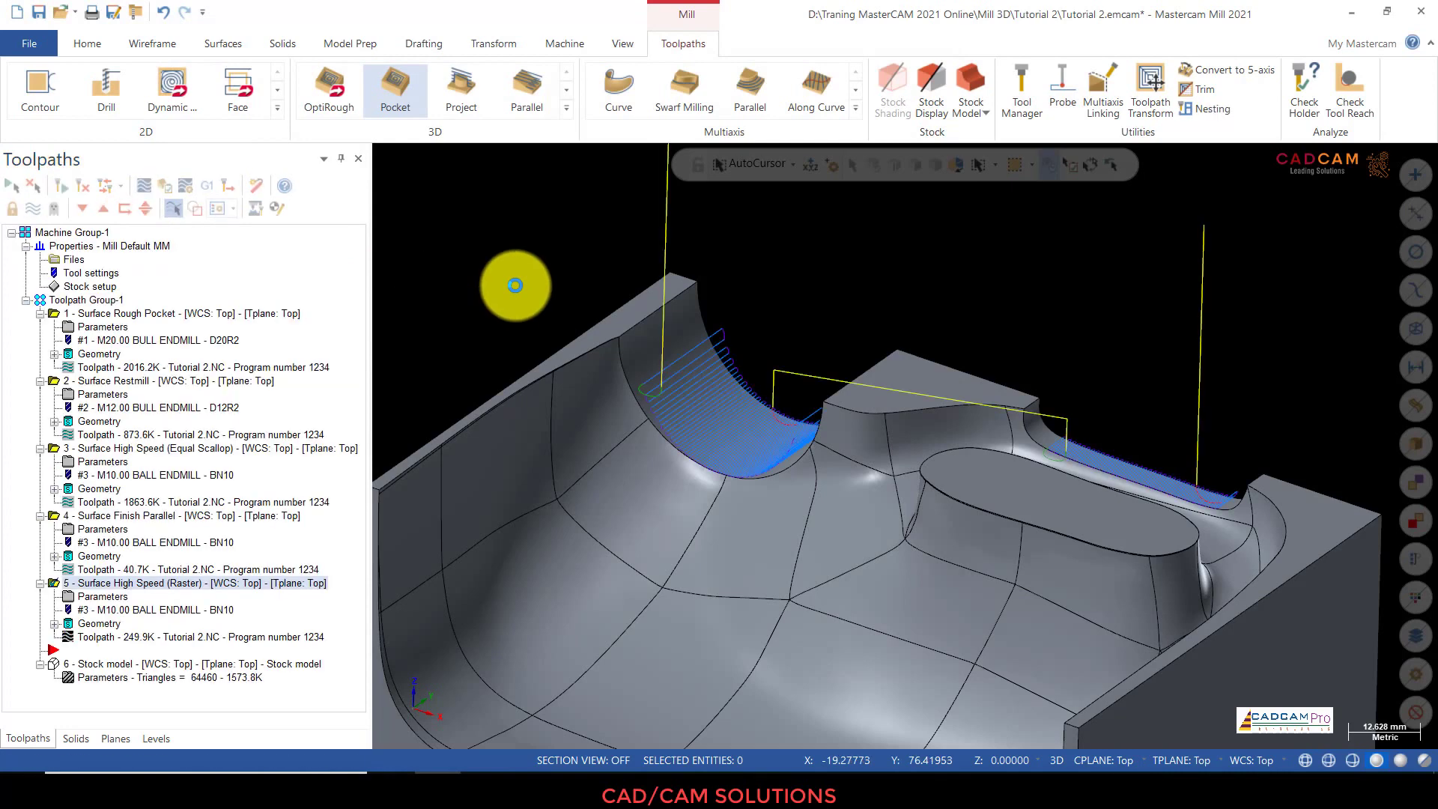
{"action": "scroll", "coordinate": [513, 280], "scroll_direction": "down", "scroll_amount": 3}
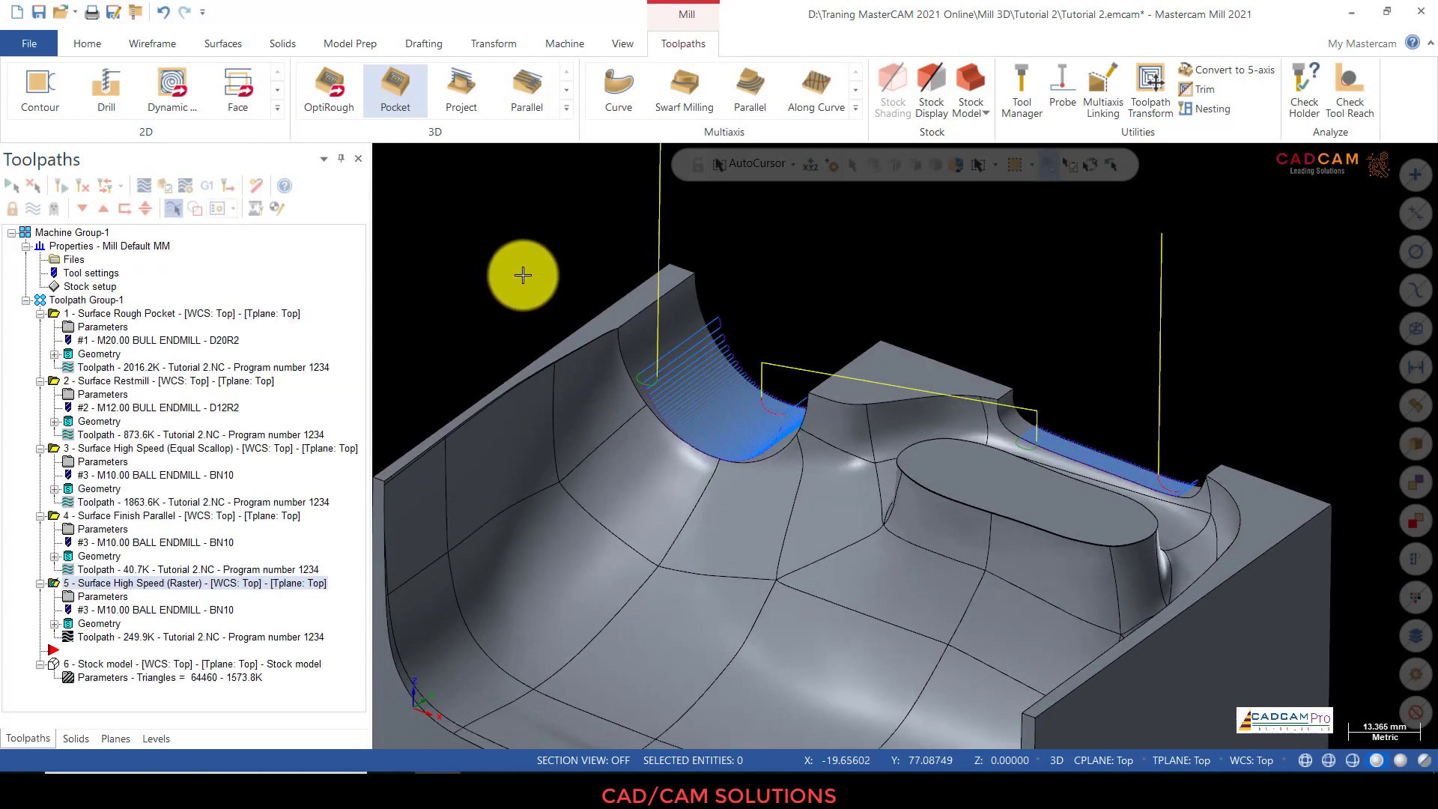
{"action": "scroll", "coordinate": [539, 275], "scroll_direction": "up", "scroll_amount": 2}
{"action": "mouse_move", "coordinate": [787, 308]}
{"action": "middle_mouse_down"}
{"action": "mouse_move", "coordinate": [835, 267]}
{"action": "mouse_move", "coordinate": [848, 278]}
{"action": "mouse_move", "coordinate": [779, 305]}
{"action": "middle_mouse_up"}
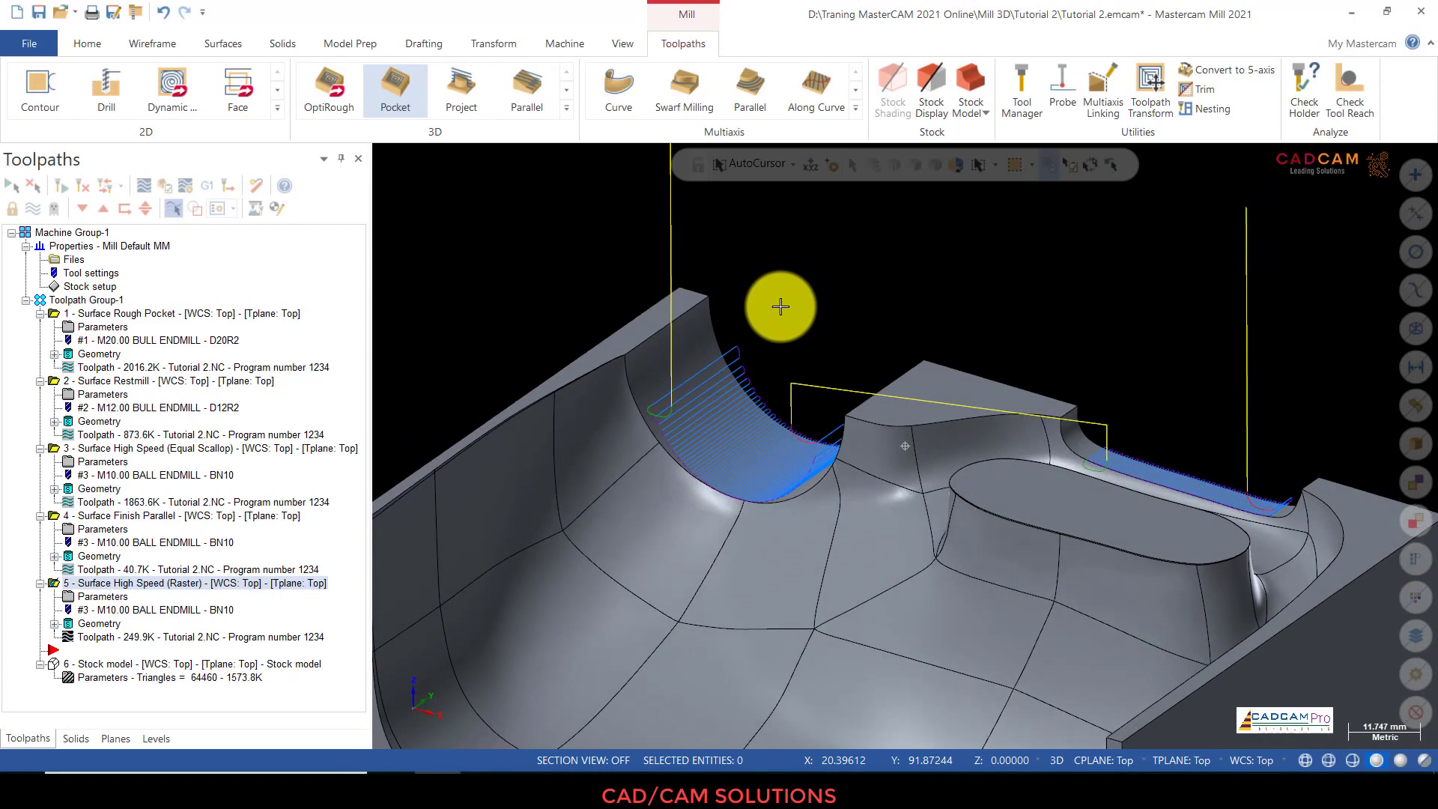
Step: Backplot the raster toolpath and inspect the ball endmill's position at the start of the passes on the larger concave face
{"action": "left_click", "coordinate": [140, 184]}
{"action": "scroll", "coordinate": [687, 369], "scroll_direction": "up", "scroll_amount": 3}
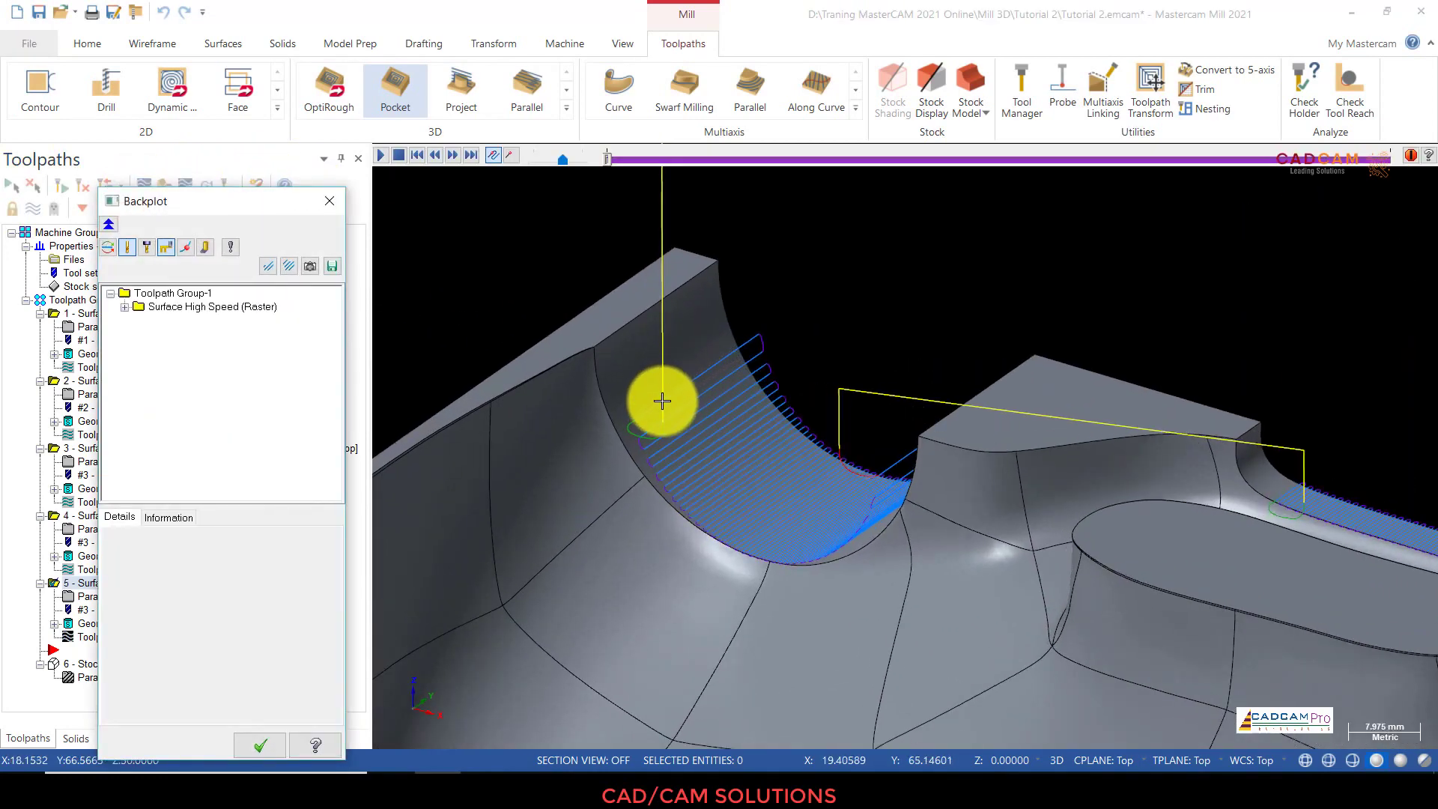
{"action": "left_click", "coordinate": [639, 418]}
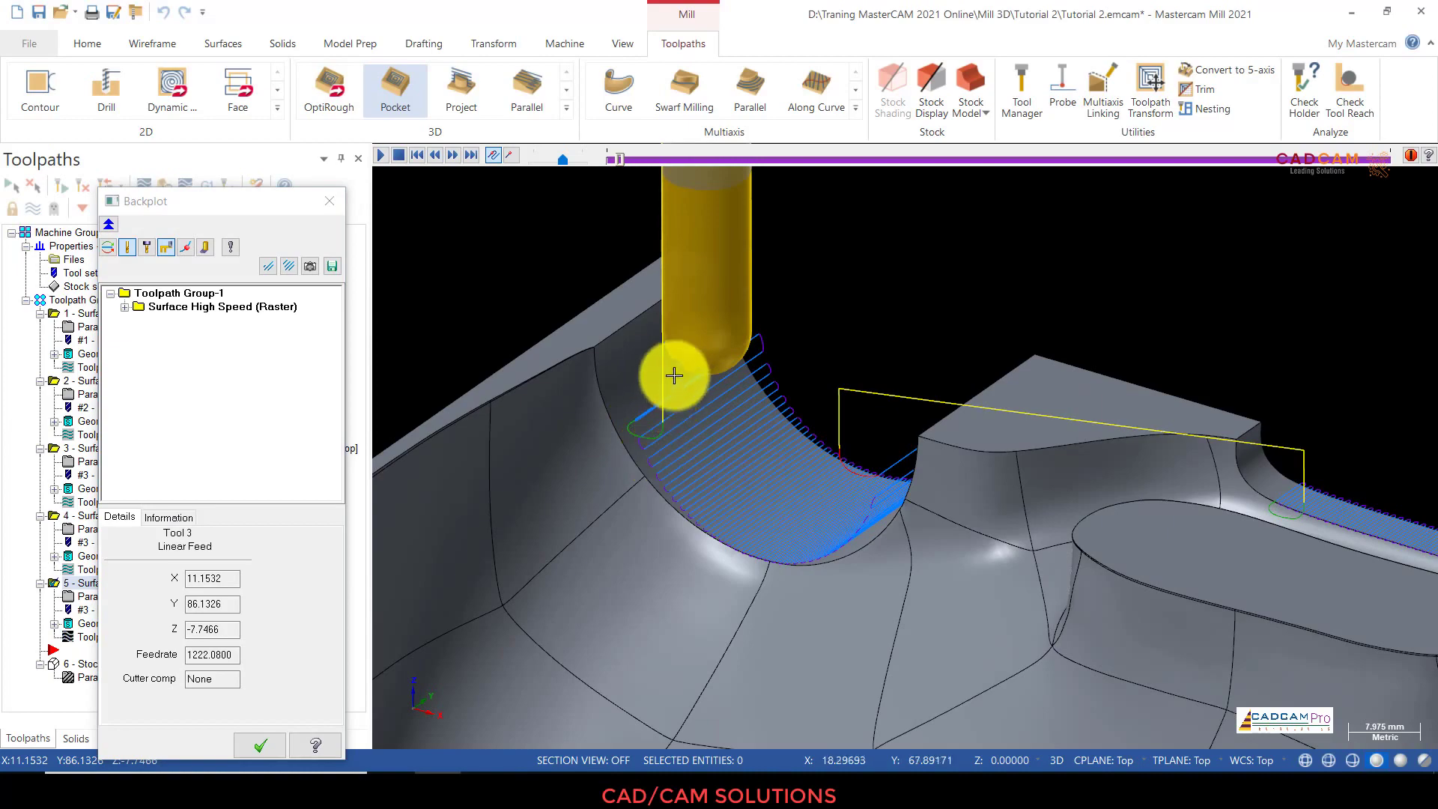
{"action": "middle_click_drag", "start_coordinate": [674, 375], "coordinate": [820, 322]}
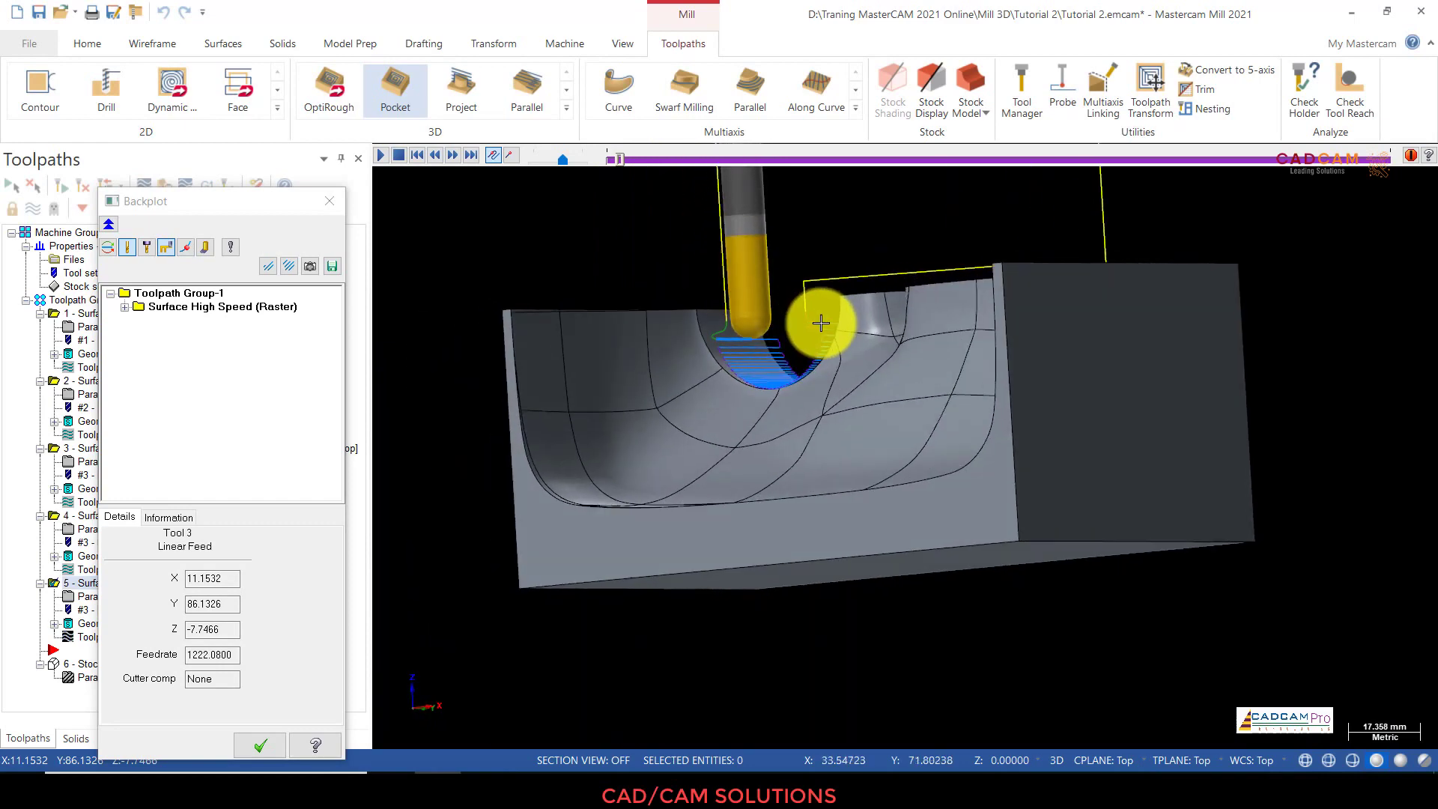
{"action": "key", "text": "alt+7"}
{"action": "left_click", "coordinate": [329, 202]}
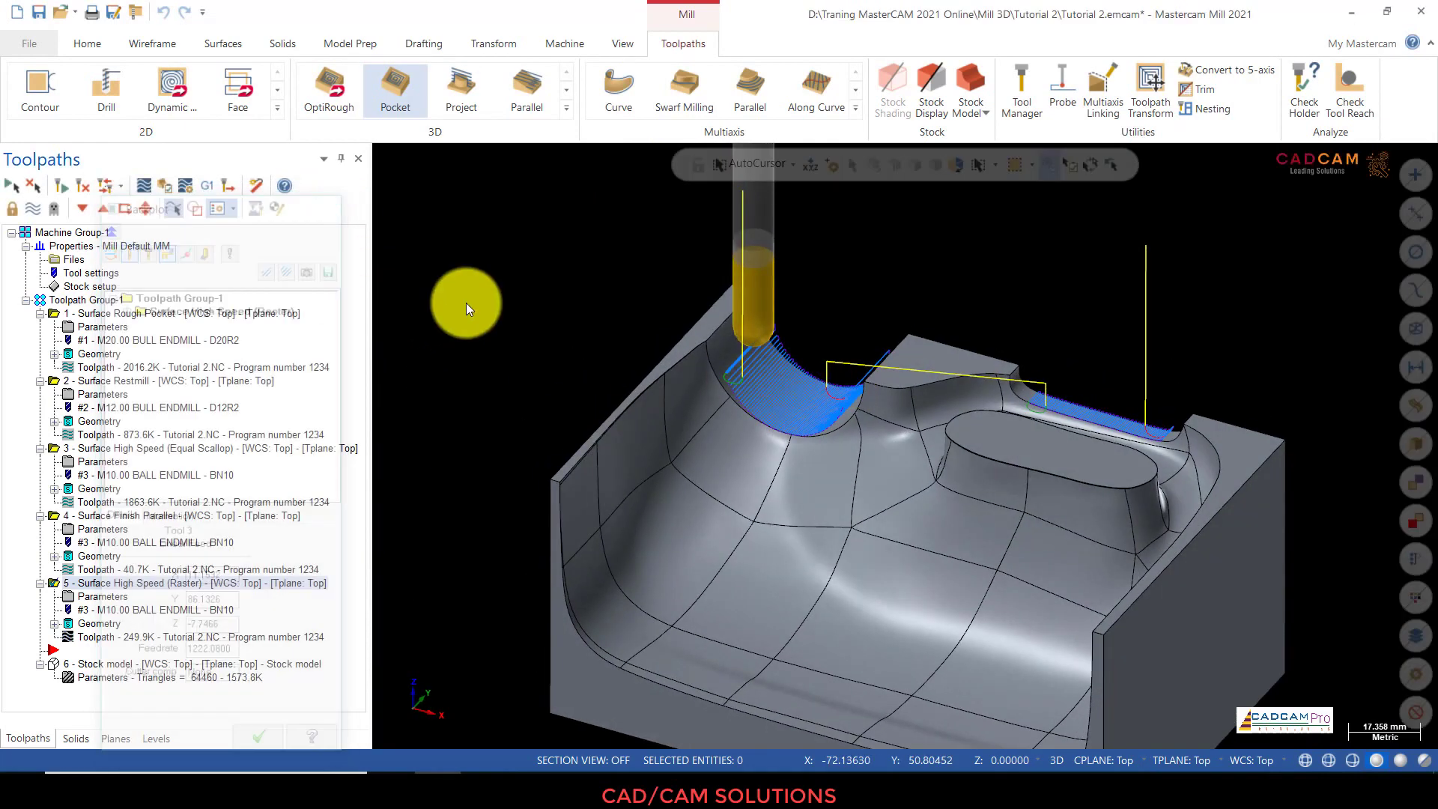
{"action": "middle_click_drag", "start_coordinate": [564, 346], "coordinate": [581, 321]}
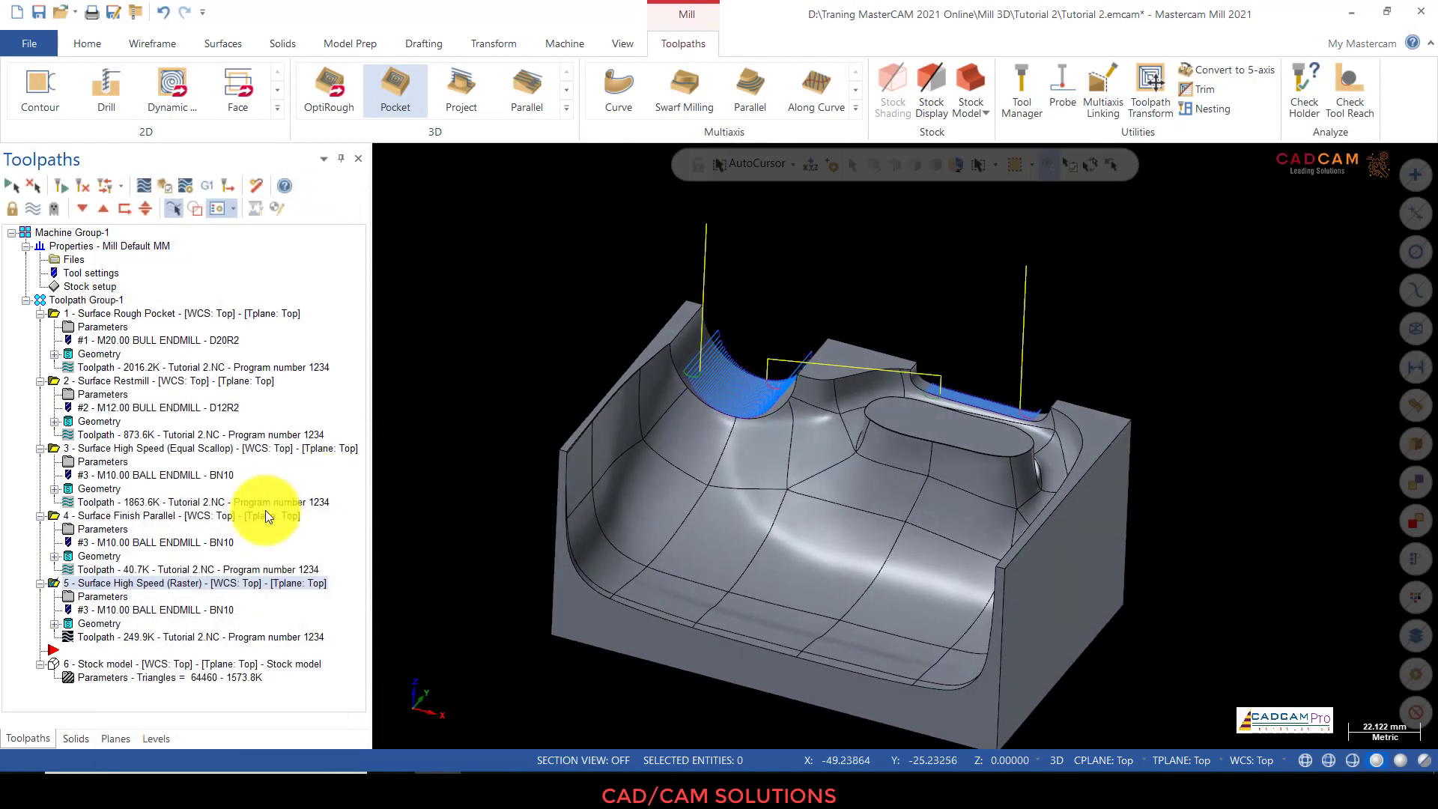
Step: Delete the Surface Finish Parallel operation from the toolpath group
{"action": "left_click", "coordinate": [115, 519]}
{"action": "right_click", "coordinate": [115, 519]}
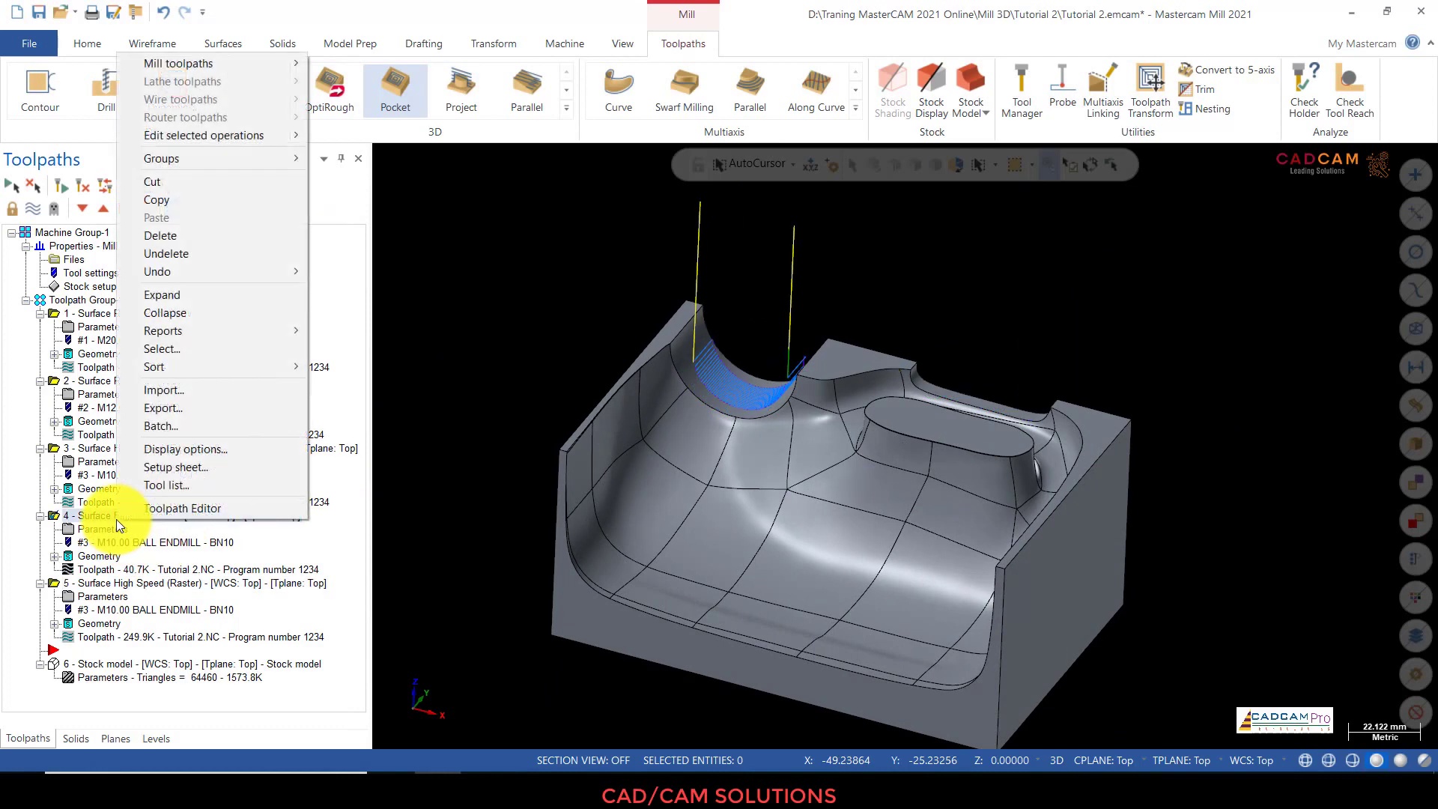
{"action": "left_click", "coordinate": [201, 236]}
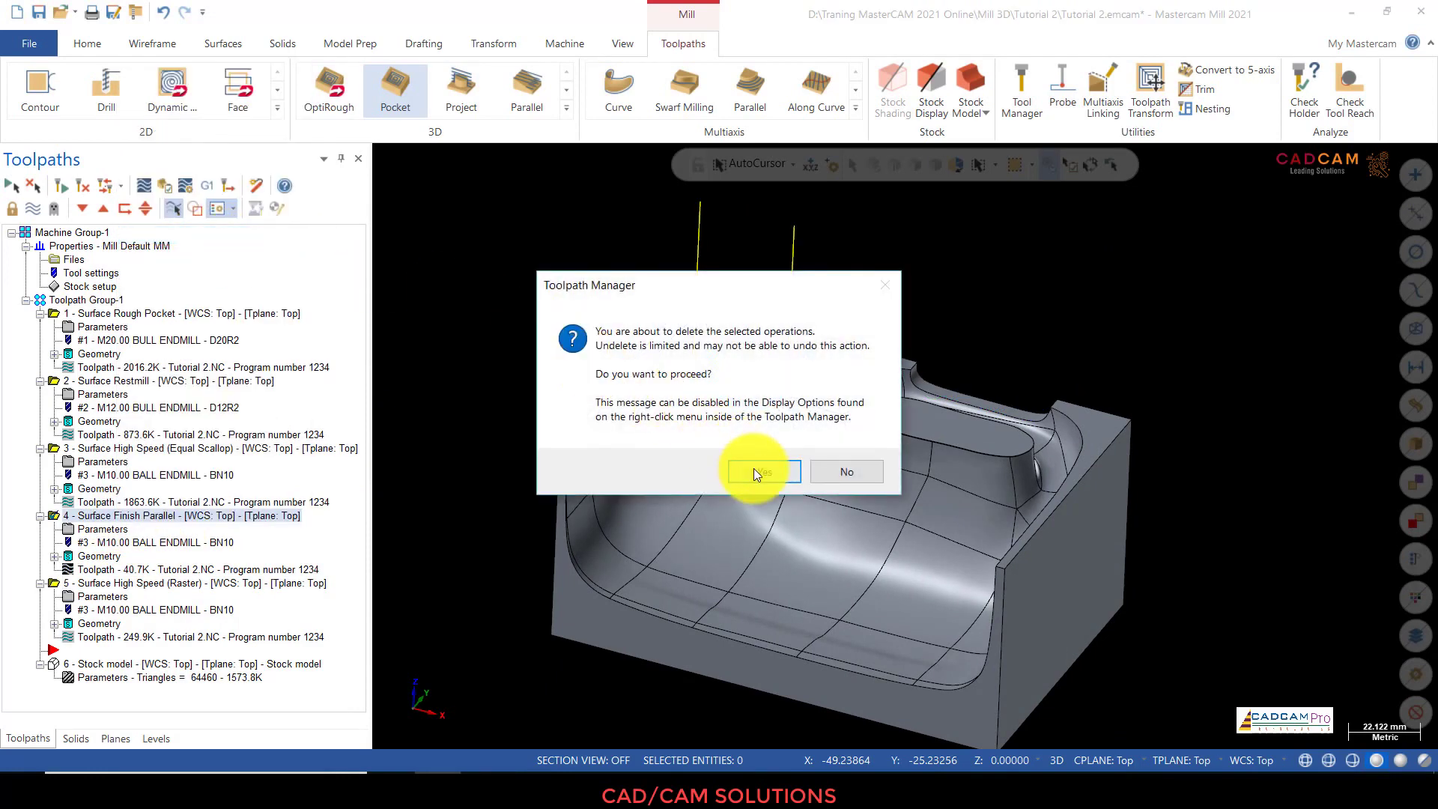
{"action": "left_click", "coordinate": [754, 470]}
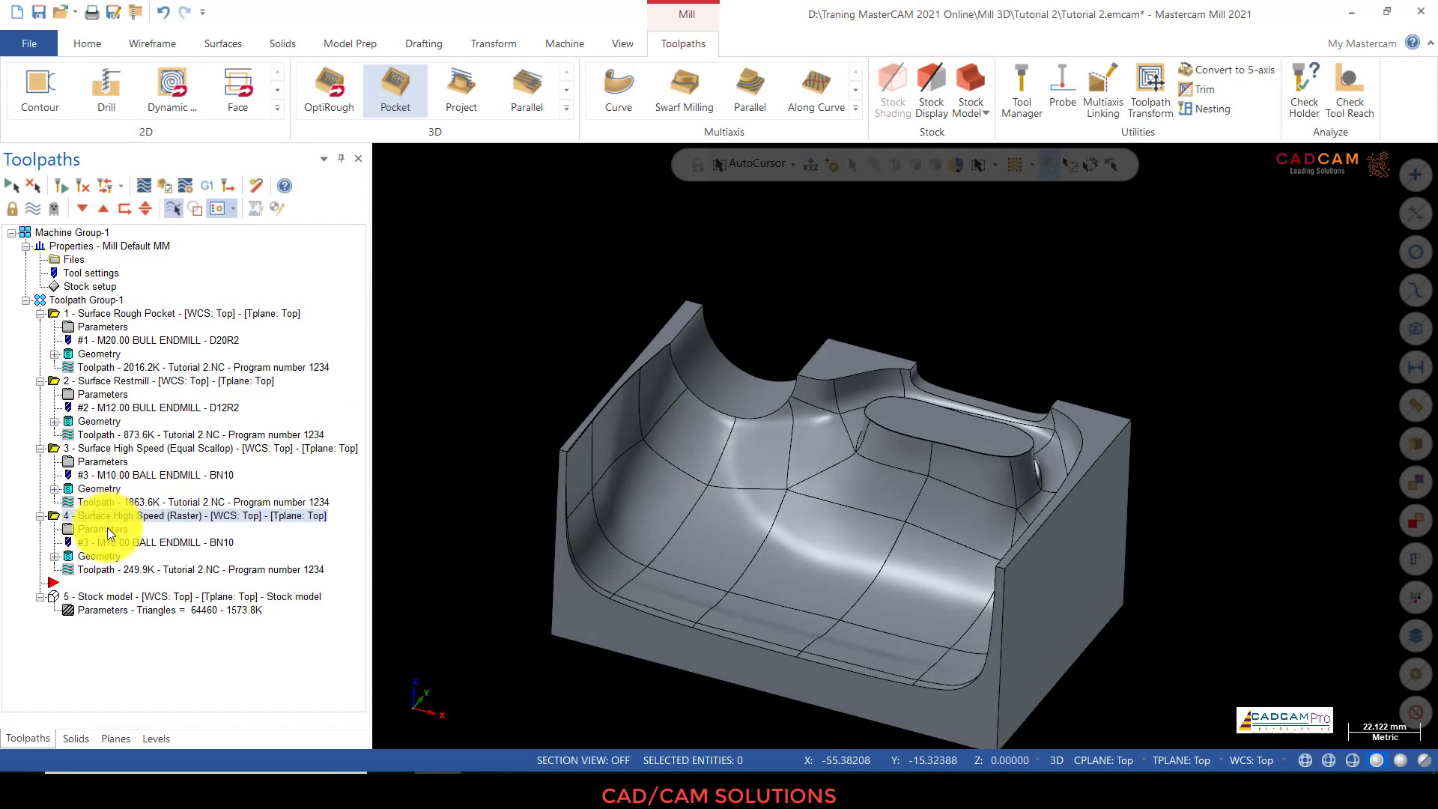
{"action": "scroll", "coordinate": [610, 295], "scroll_direction": "down", "scroll_amount": 1}
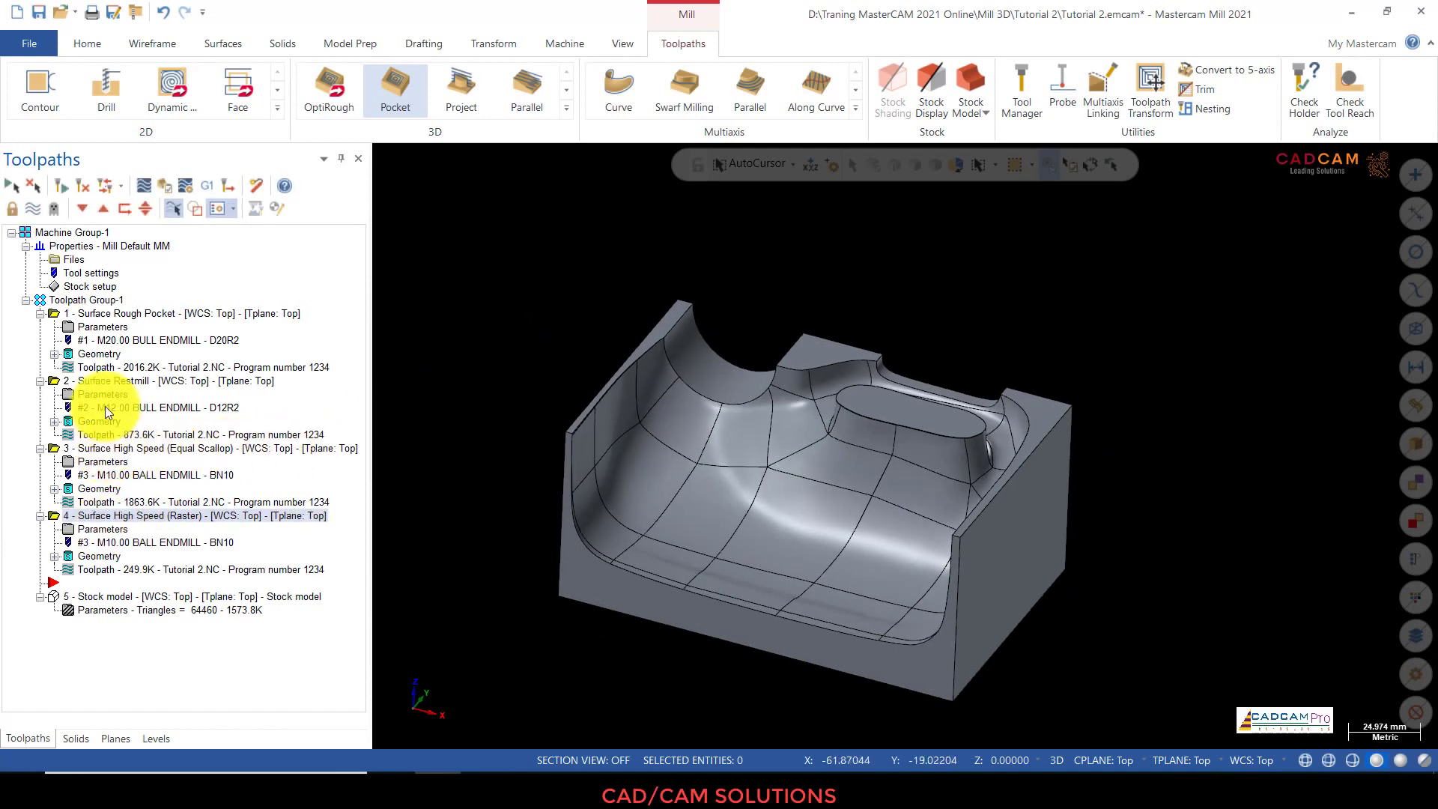
Step: Examine the Equal Scallop and Raster toolpaths on the part one after the other
{"action": "left_click", "coordinate": [110, 447]}
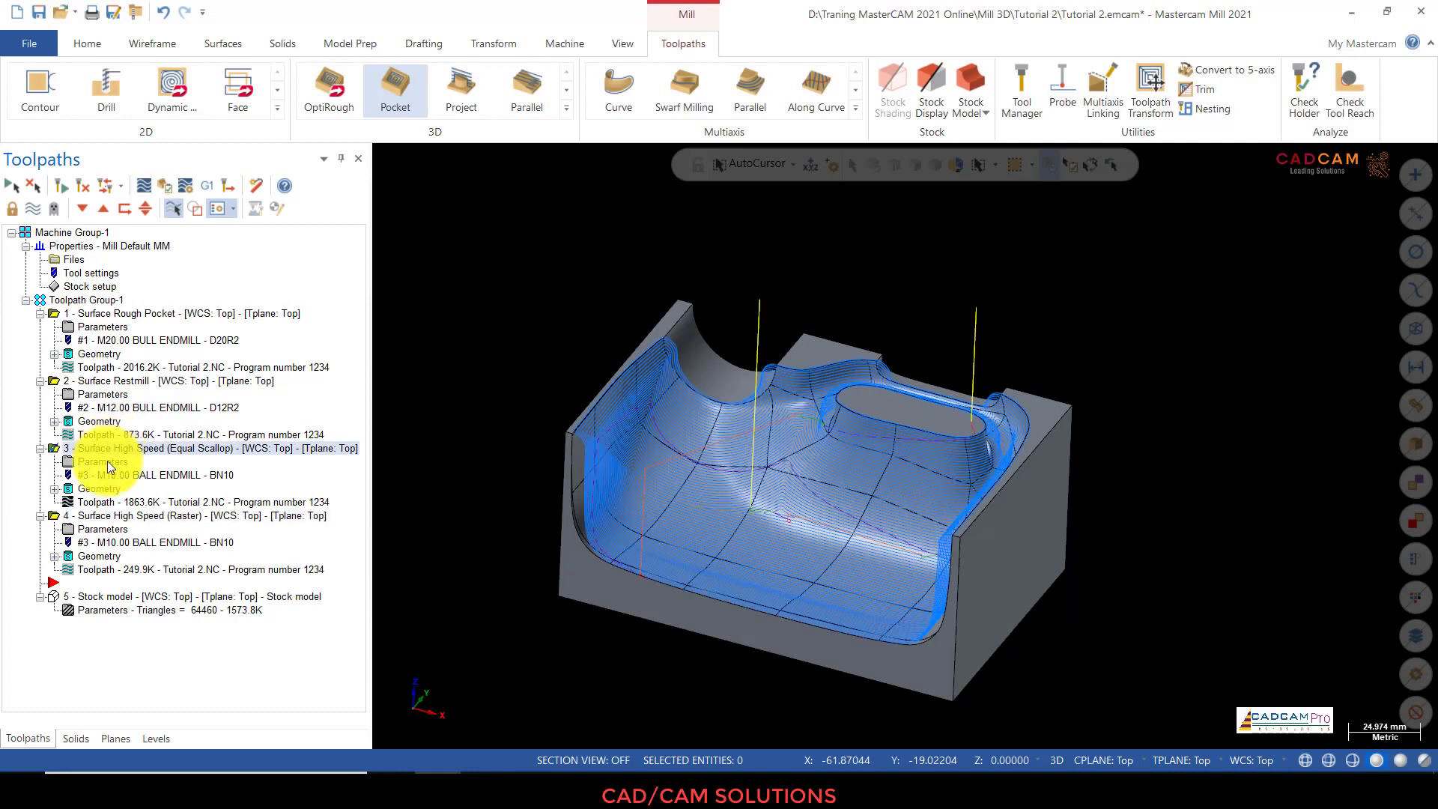
{"action": "left_click", "coordinate": [105, 515]}
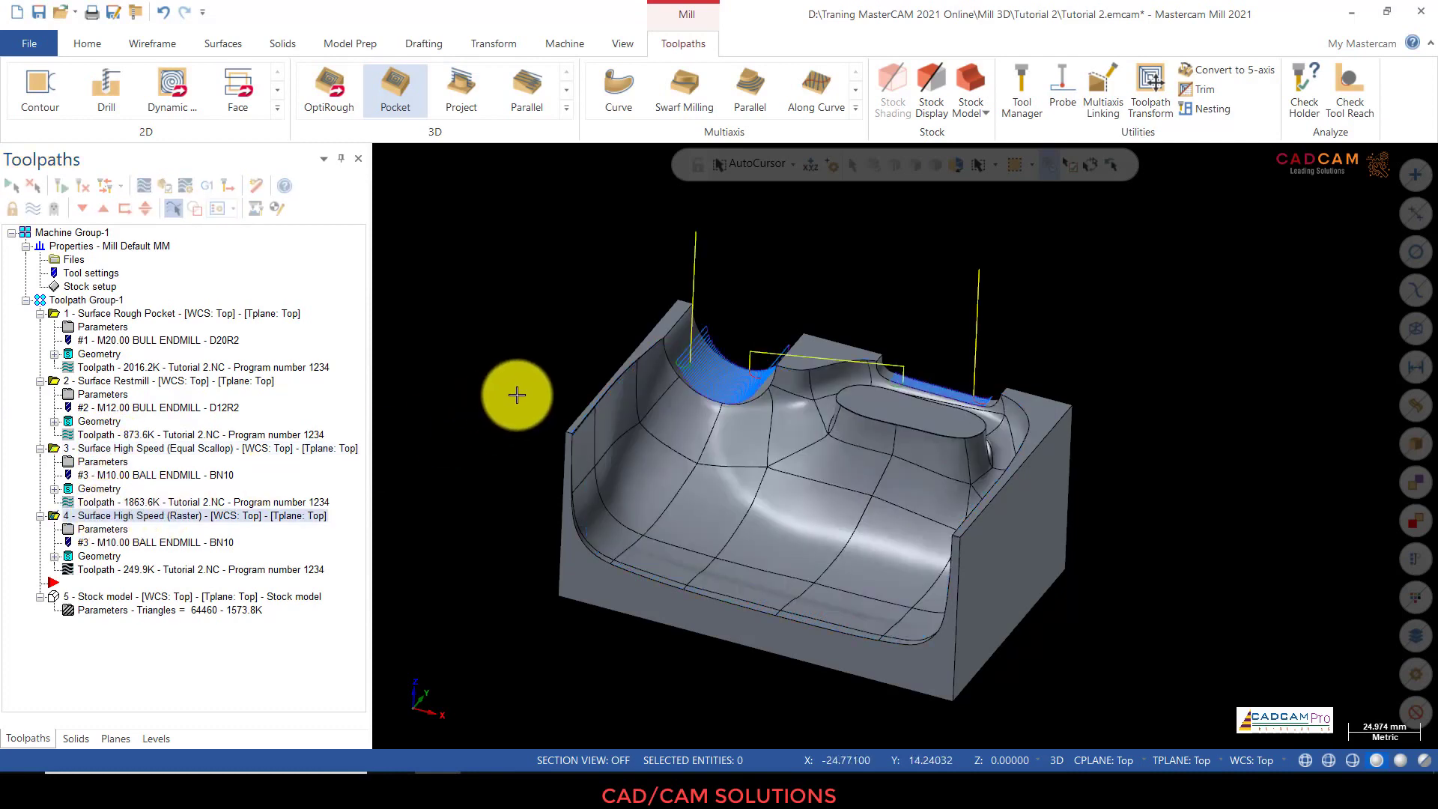
{"action": "scroll", "coordinate": [505, 349], "scroll_direction": "up", "scroll_amount": 1}
{"action": "middle_click_drag", "start_coordinate": [505, 349], "coordinate": [497, 360]}
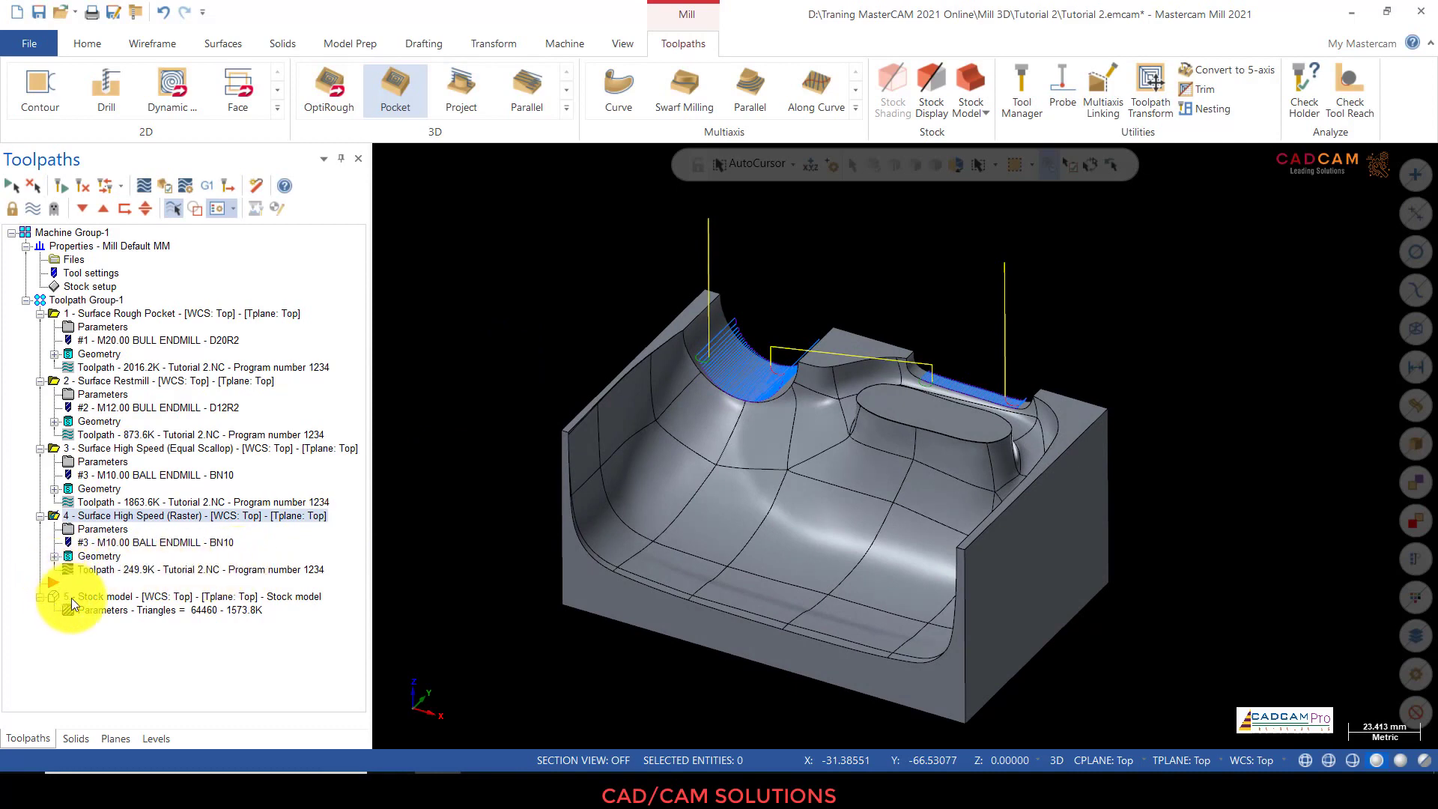
Step: Set all operations of Toolpath Group-1 as the stock model's source operations and regenerate the stock model
{"action": "left_click", "coordinate": [102, 610]}
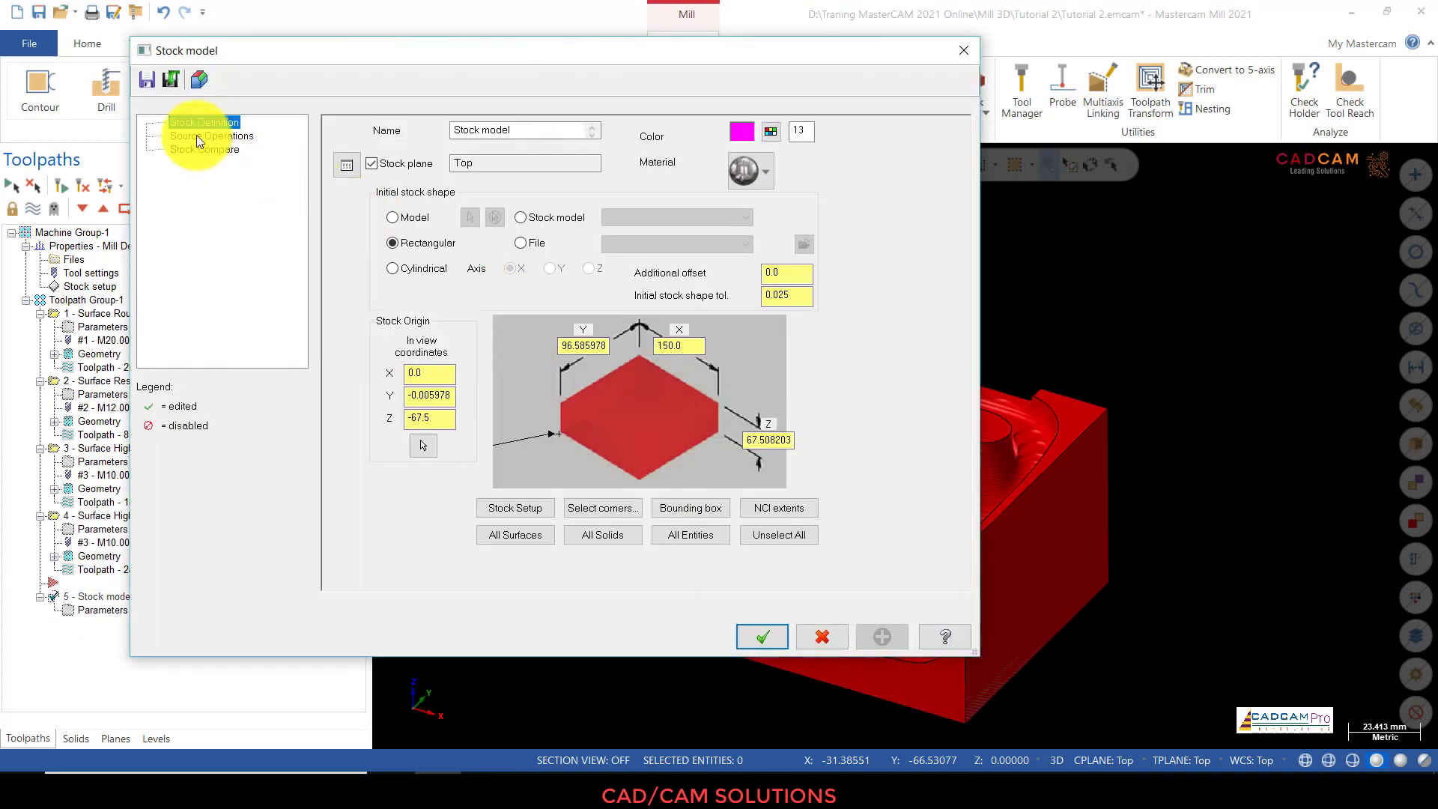
{"action": "left_click", "coordinate": [206, 135]}
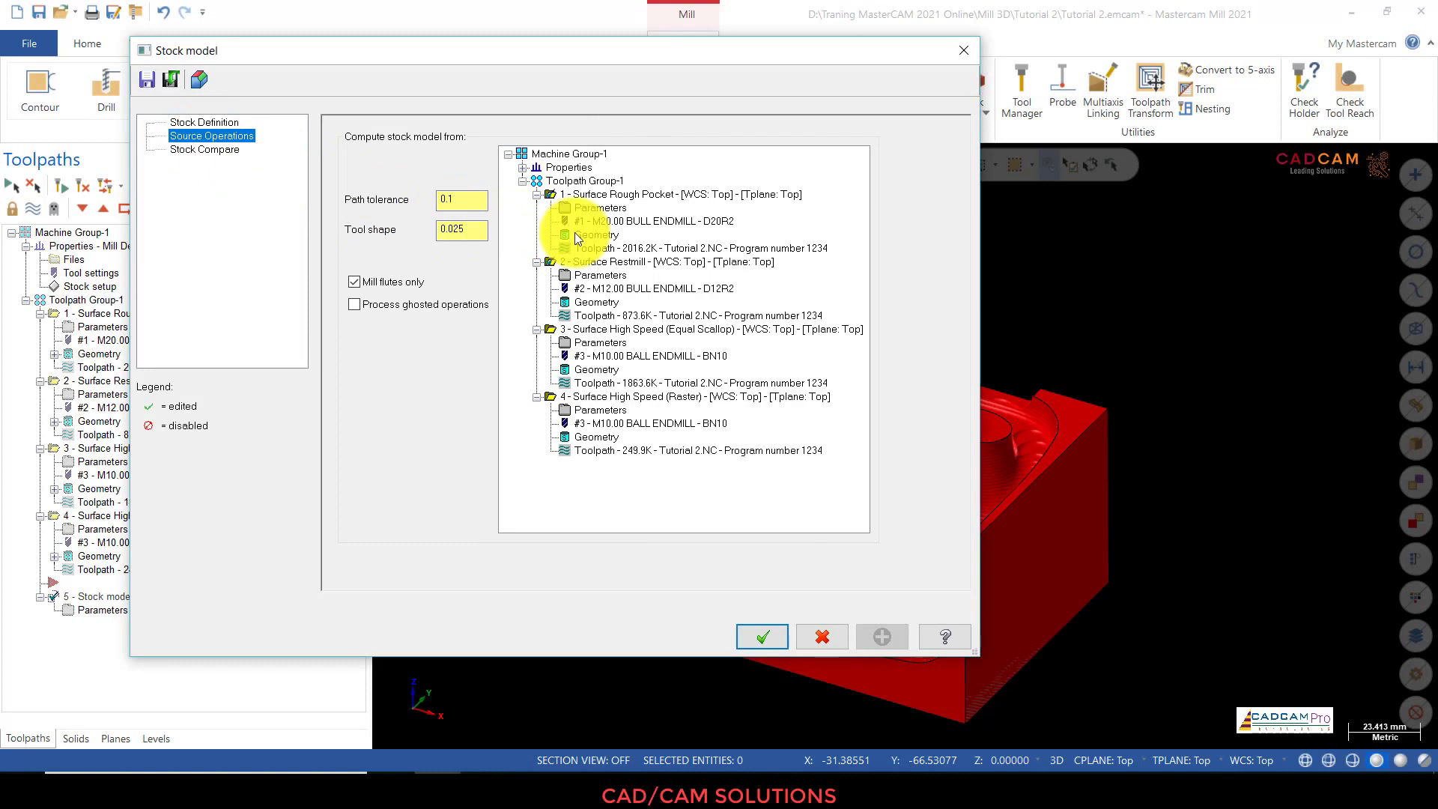
{"action": "left_click", "coordinate": [587, 182]}
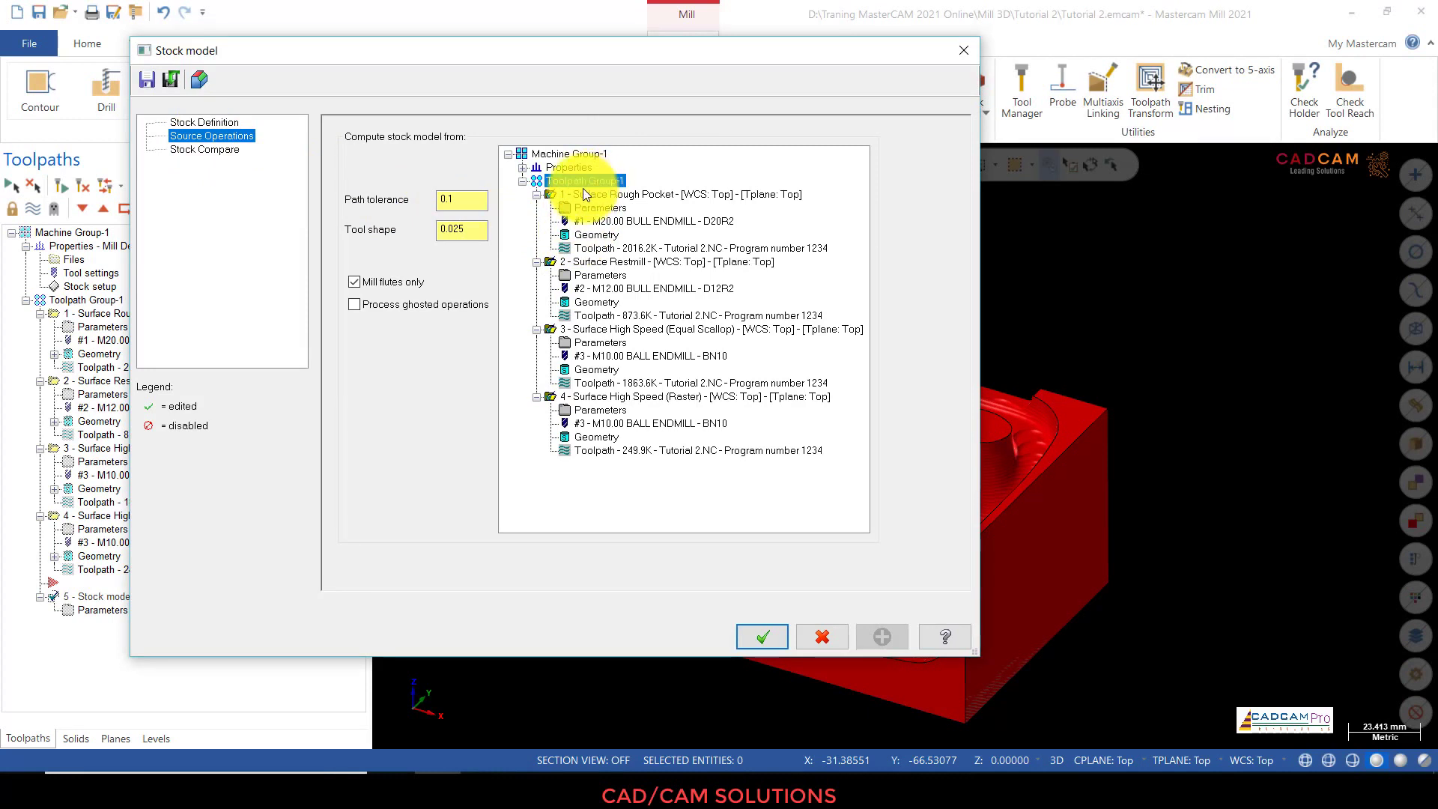
{"action": "left_click", "coordinate": [762, 636]}
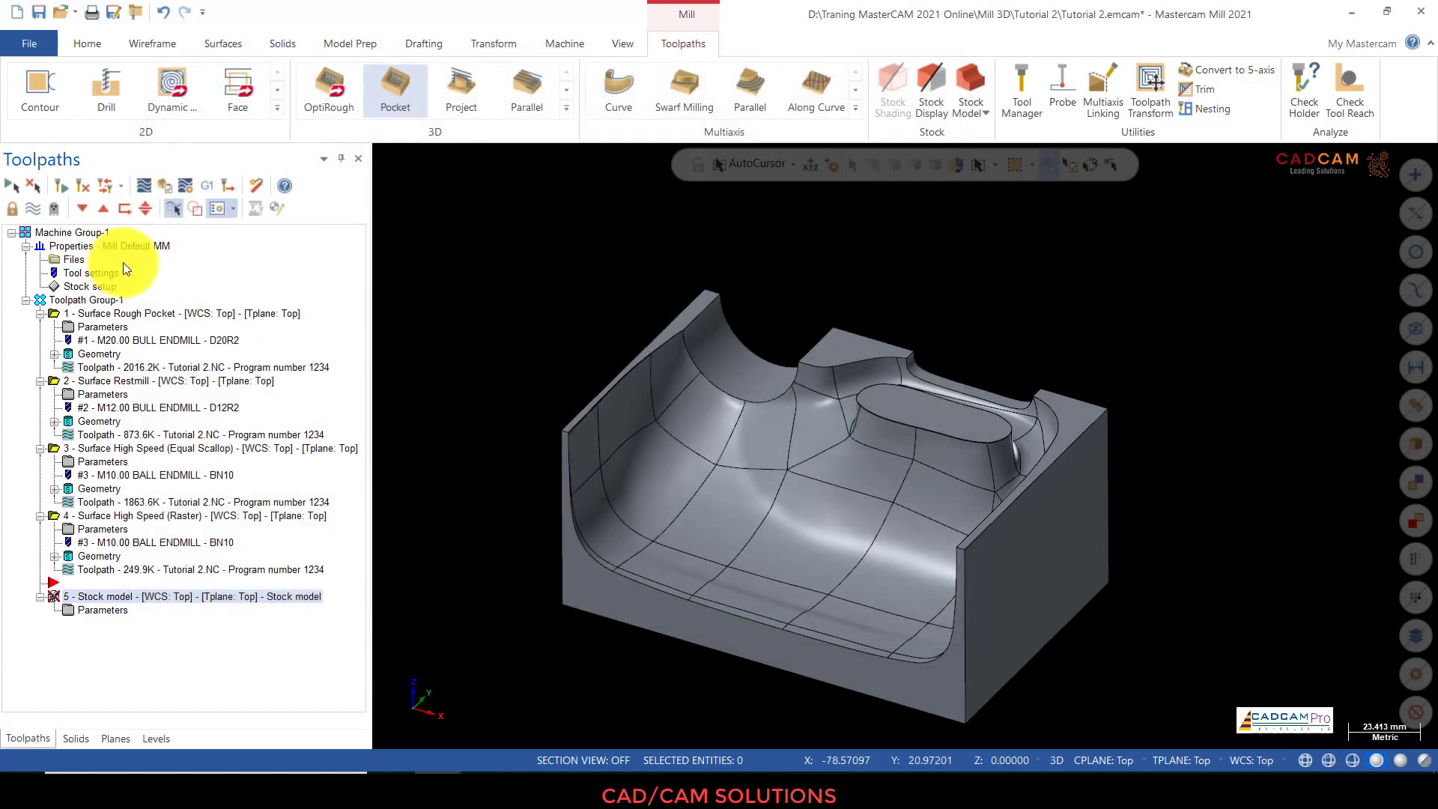
{"action": "left_click", "coordinate": [82, 186]}
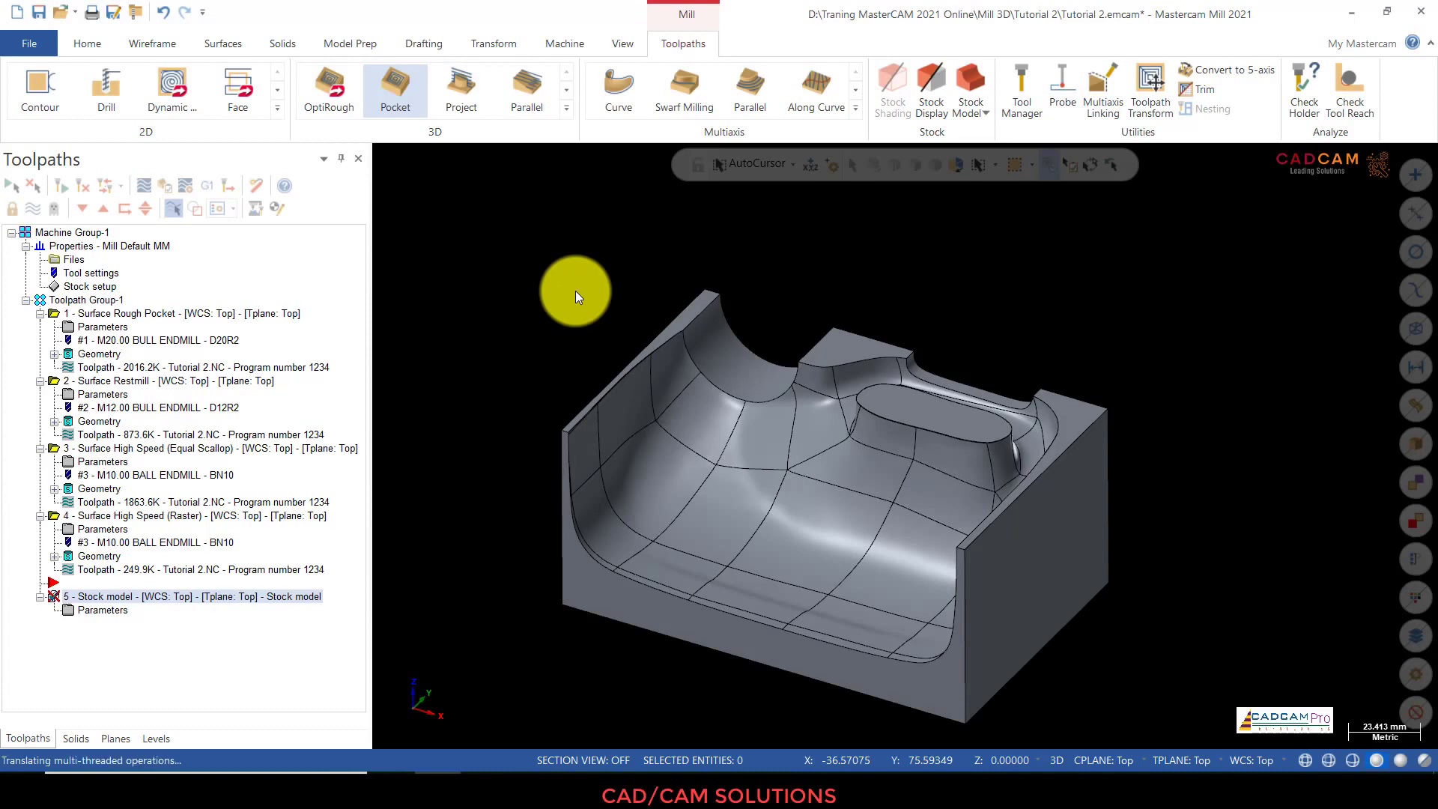
{"action": "scroll", "coordinate": [575, 291], "scroll_direction": "up", "scroll_amount": 1}
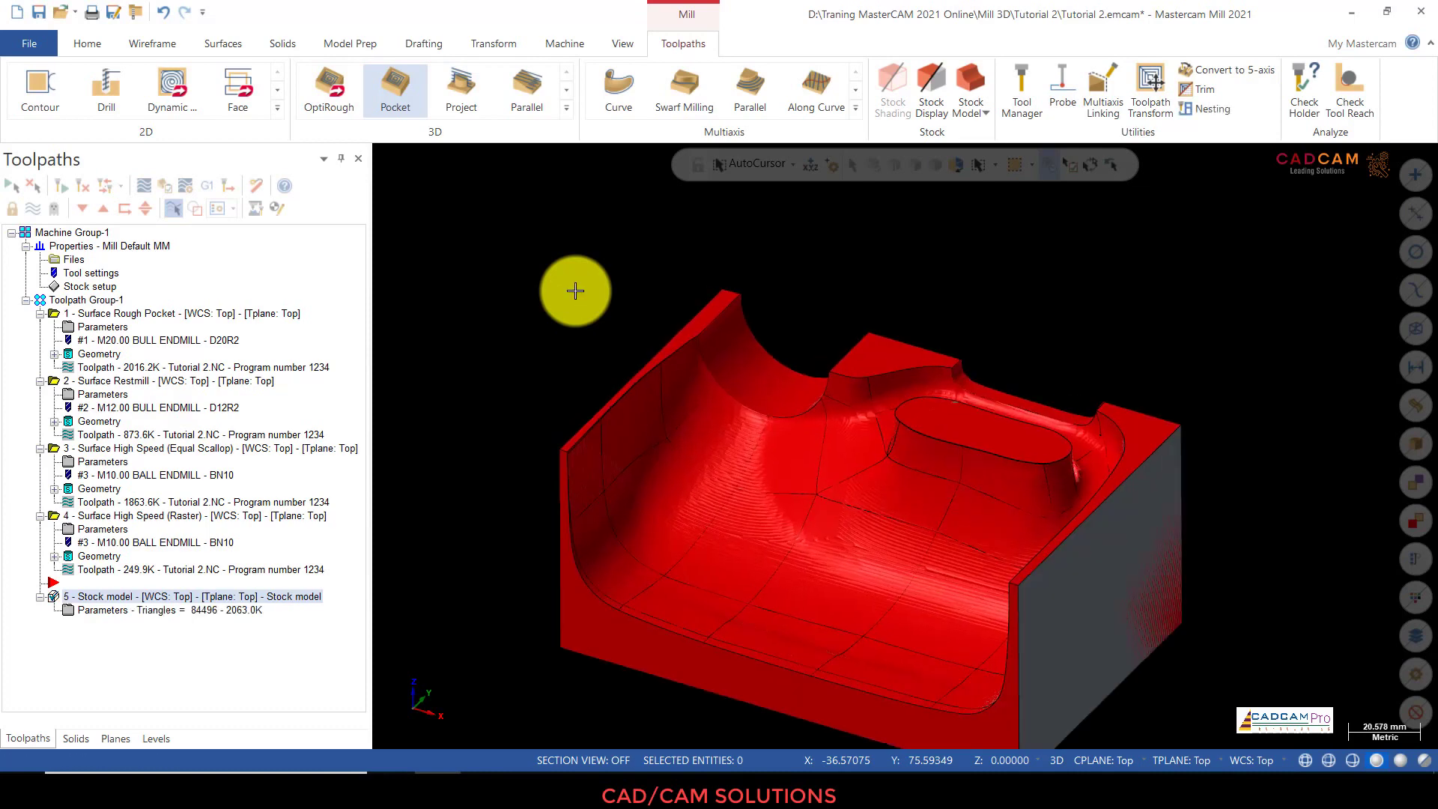
{"action": "middle_click_drag", "start_coordinate": [580, 302], "coordinate": [187, 562]}
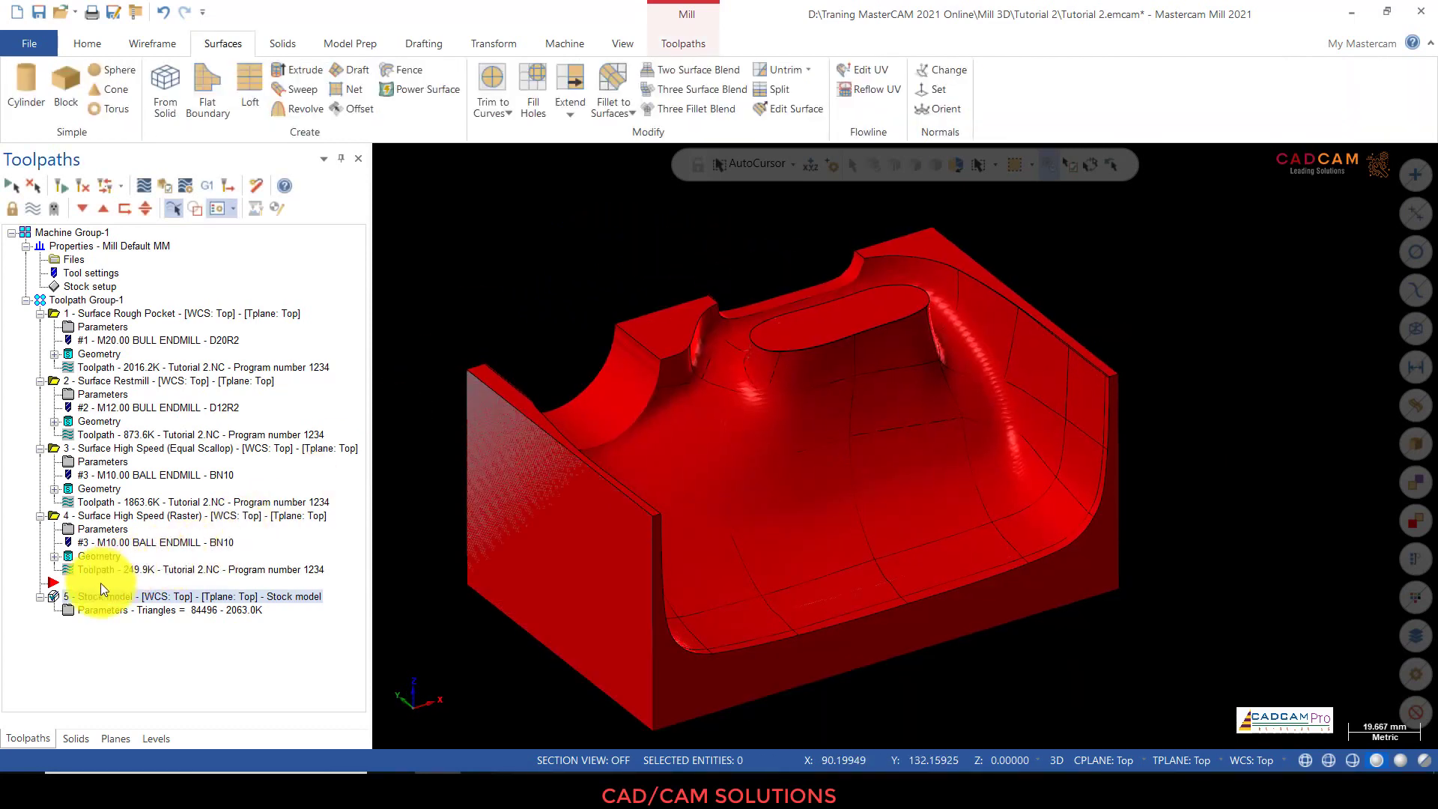
Step: Hide the raster operation's toolpath display and add level 4 named "curver finish" as the active level
{"action": "key", "text": "Up"}
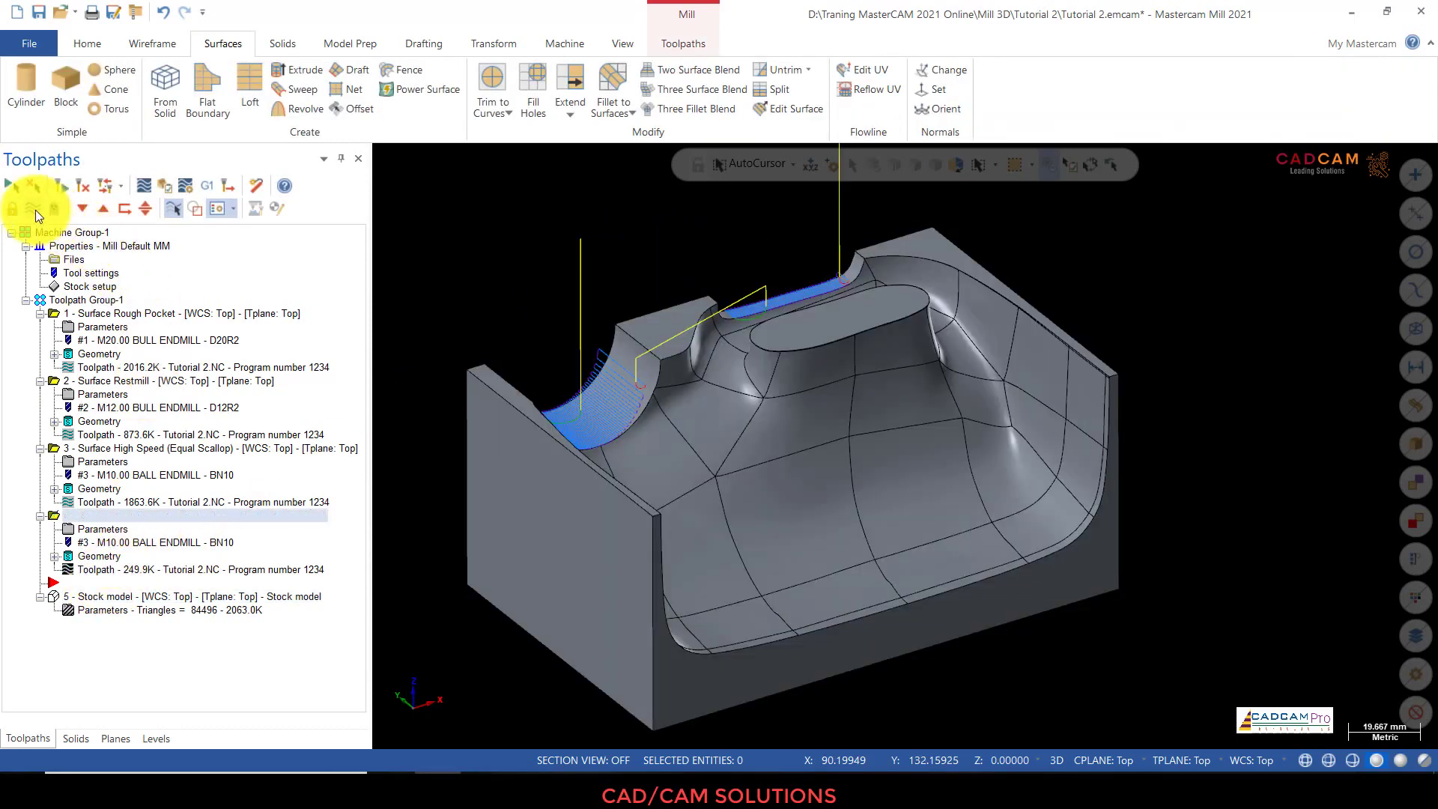
{"action": "left_click", "coordinate": [33, 209]}
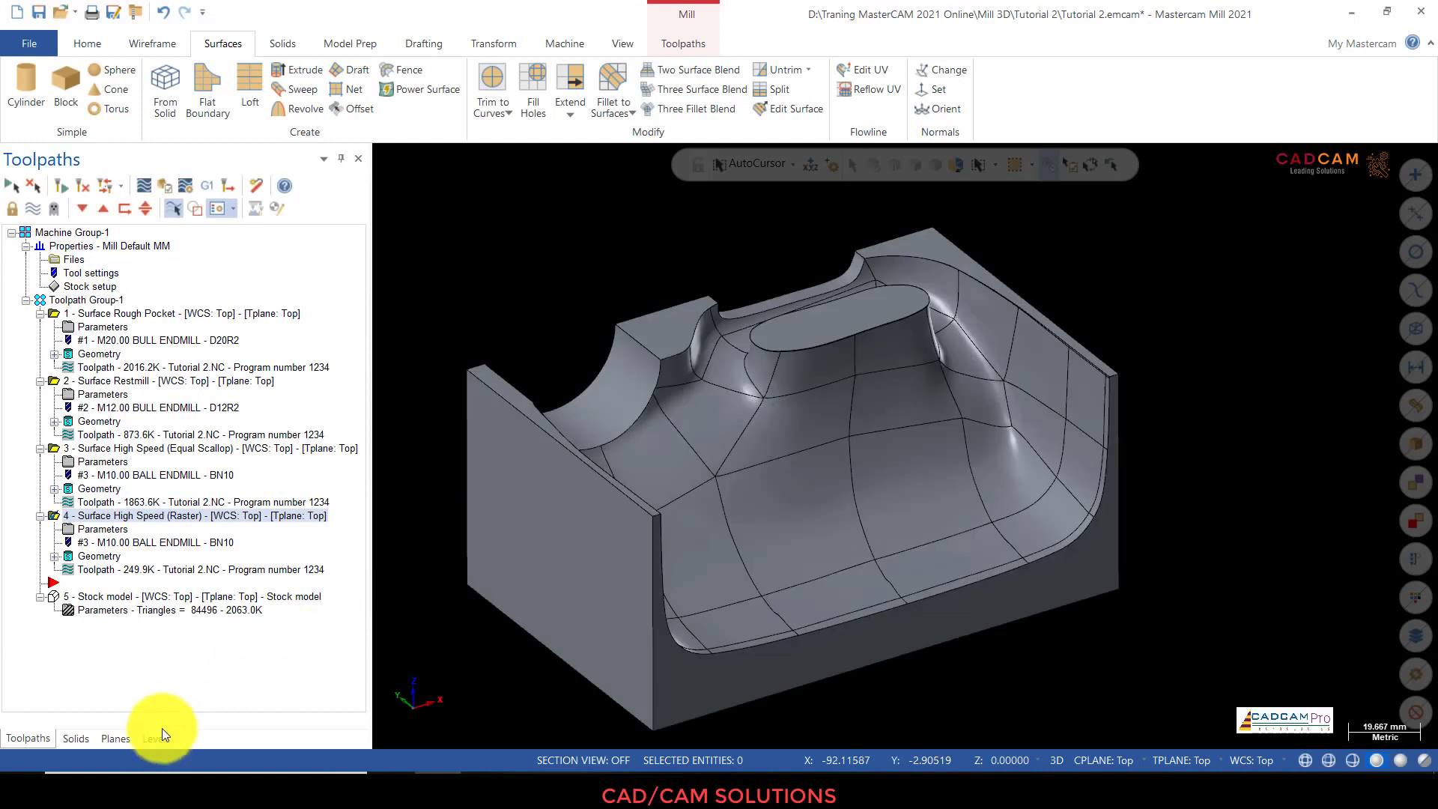
{"action": "left_click", "coordinate": [156, 738]}
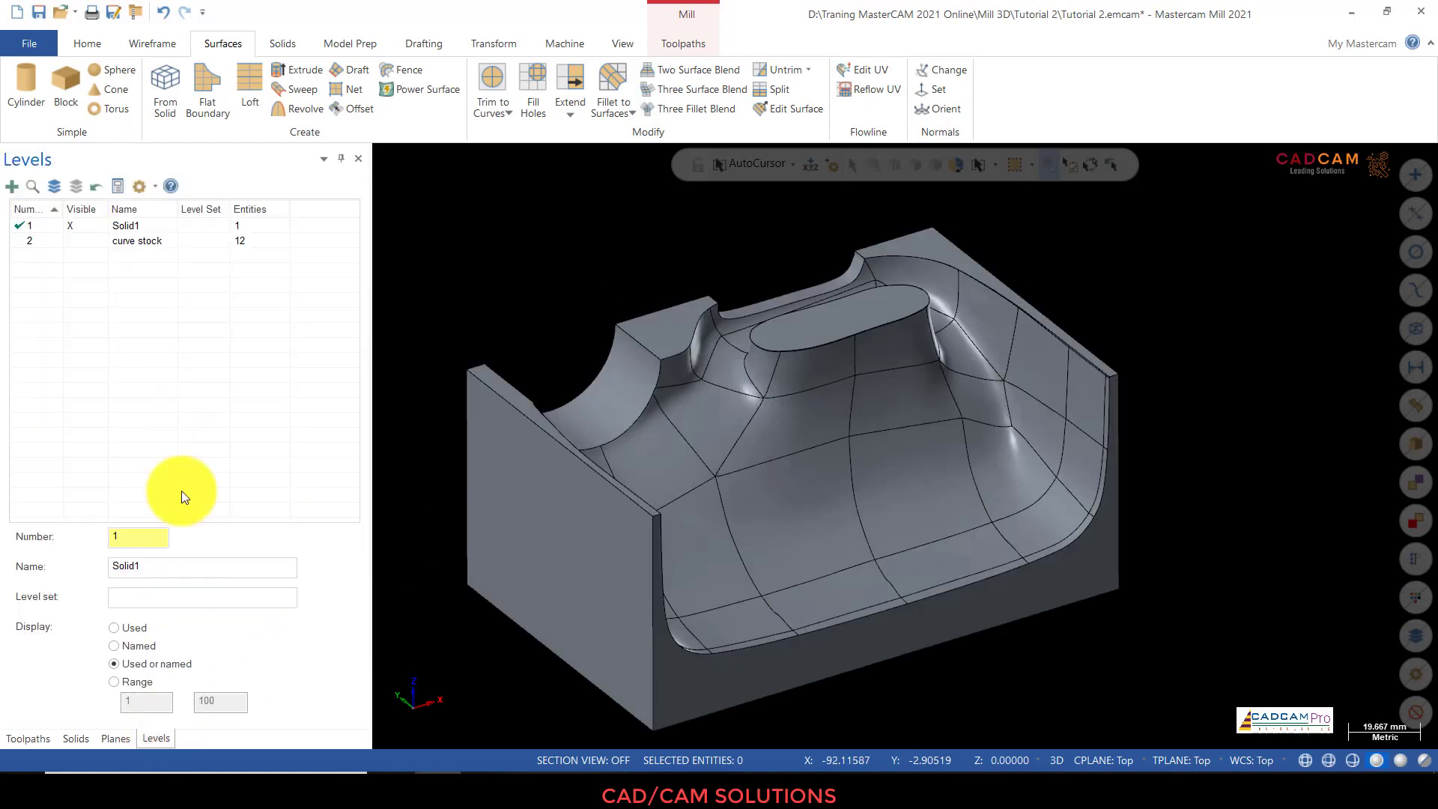
{"action": "left_click", "coordinate": [13, 187]}
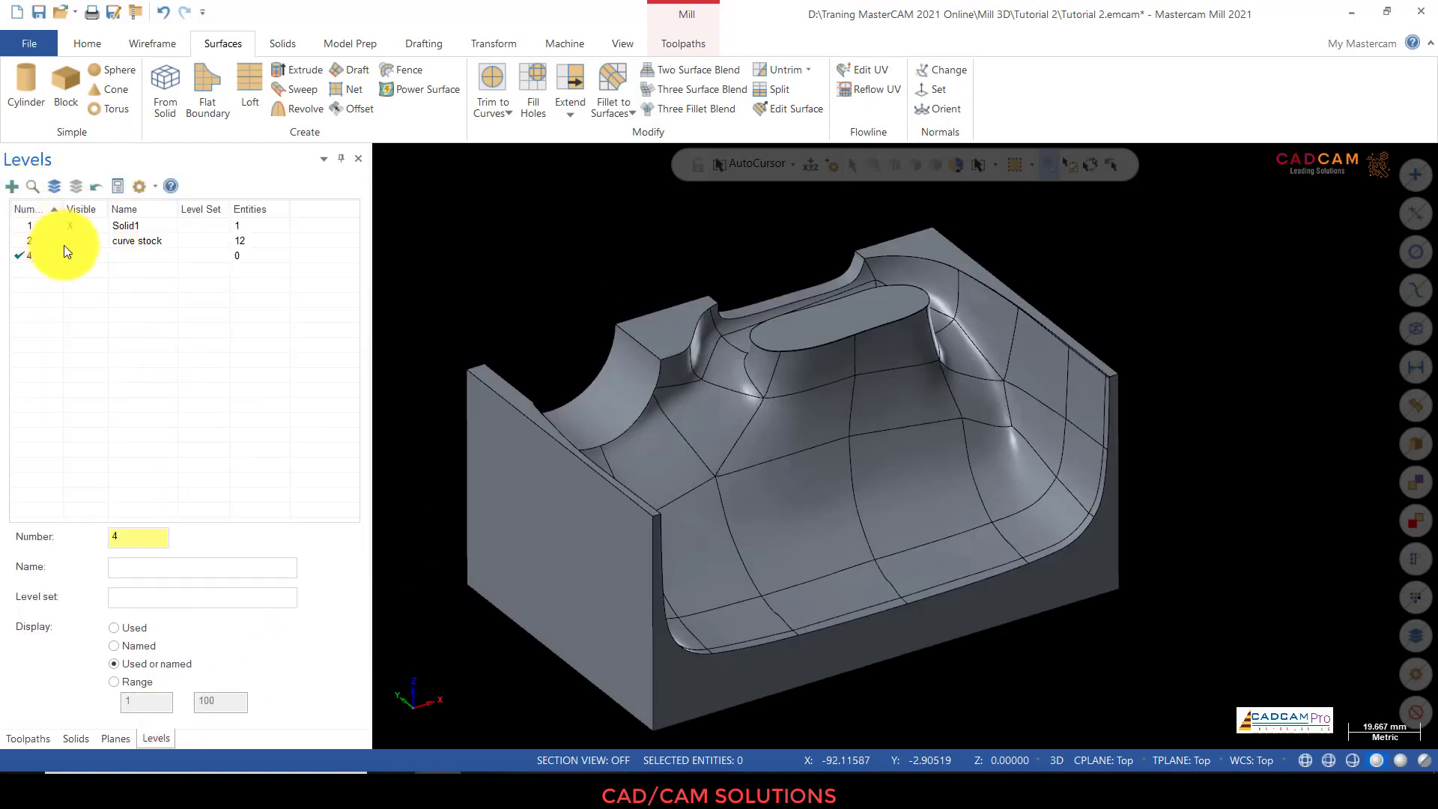
{"action": "double_click", "coordinate": [133, 259]}
{"action": "type", "text": "cu"}
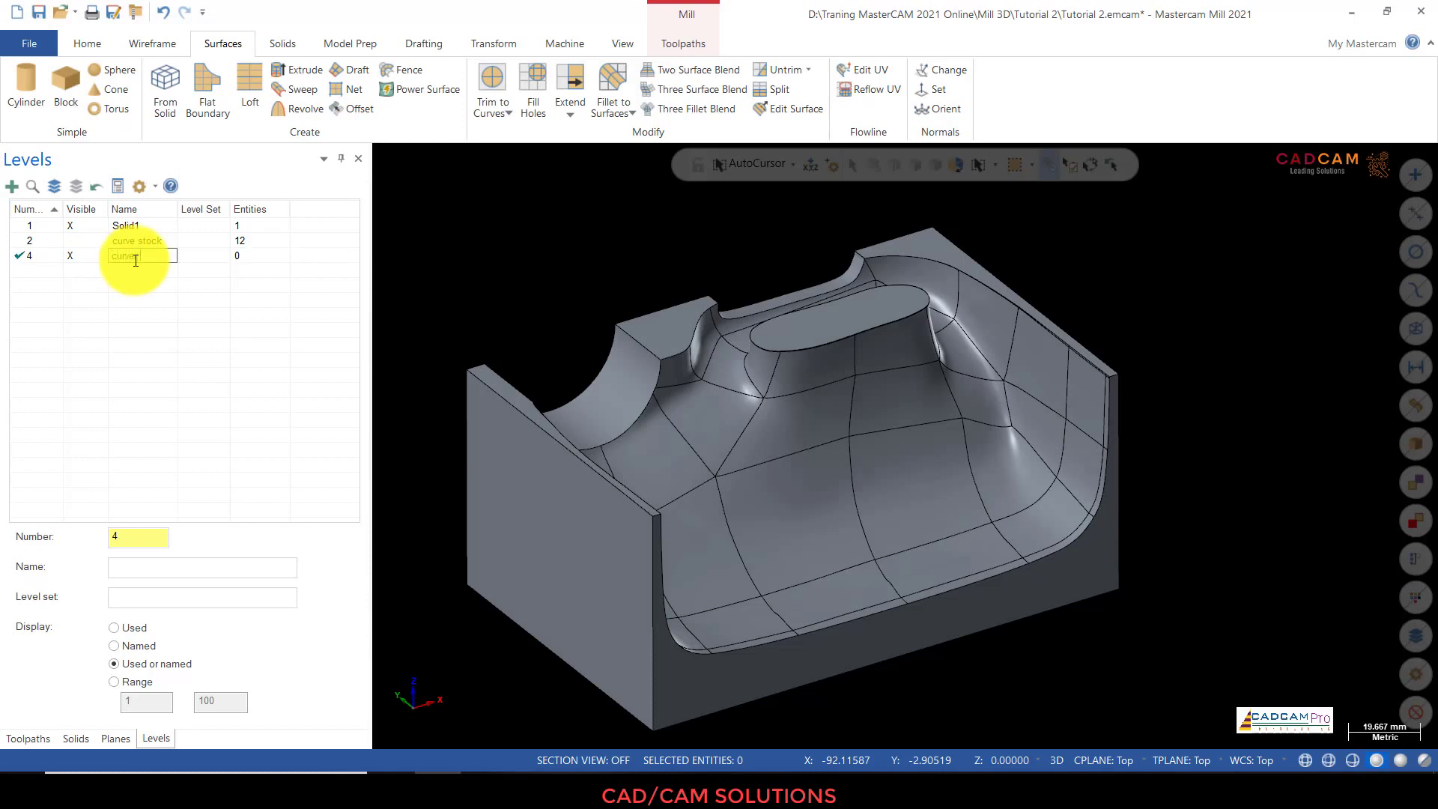
{"action": "type", "text": "rver finish"}
{"action": "left_click", "coordinate": [498, 266]}
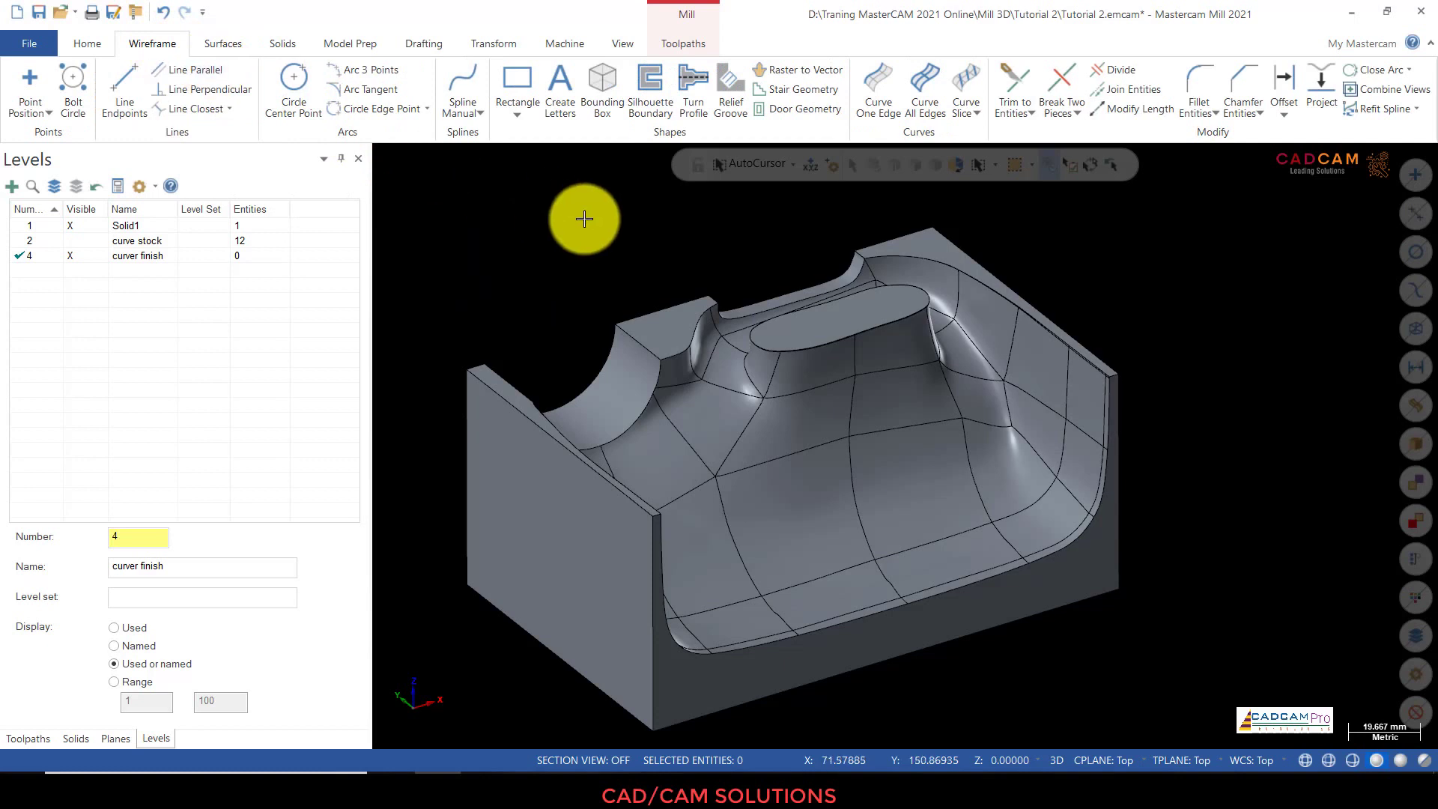
Step: Set the default wireframe color to red
{"action": "left_click", "coordinate": [89, 43]}
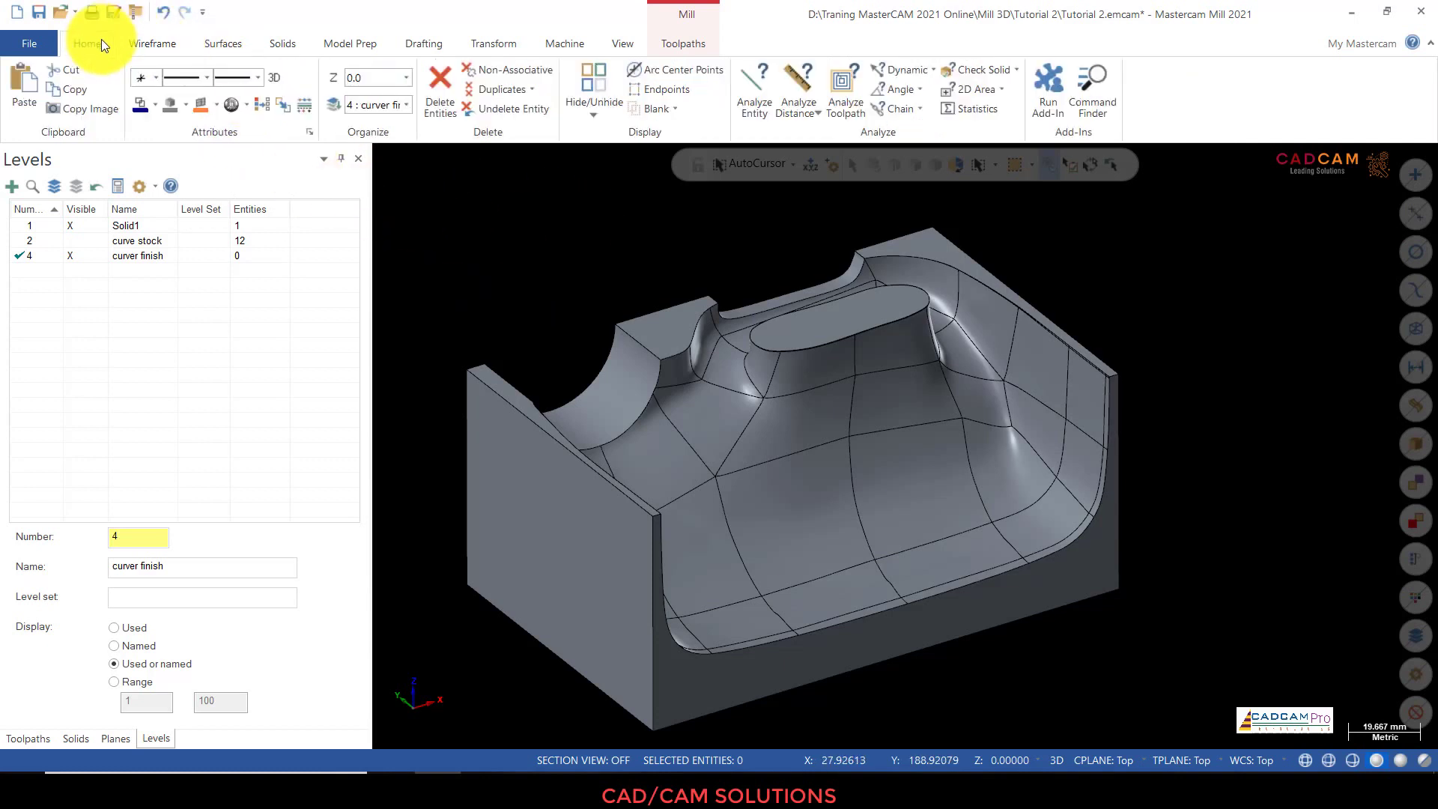
{"action": "left_click", "coordinate": [155, 105]}
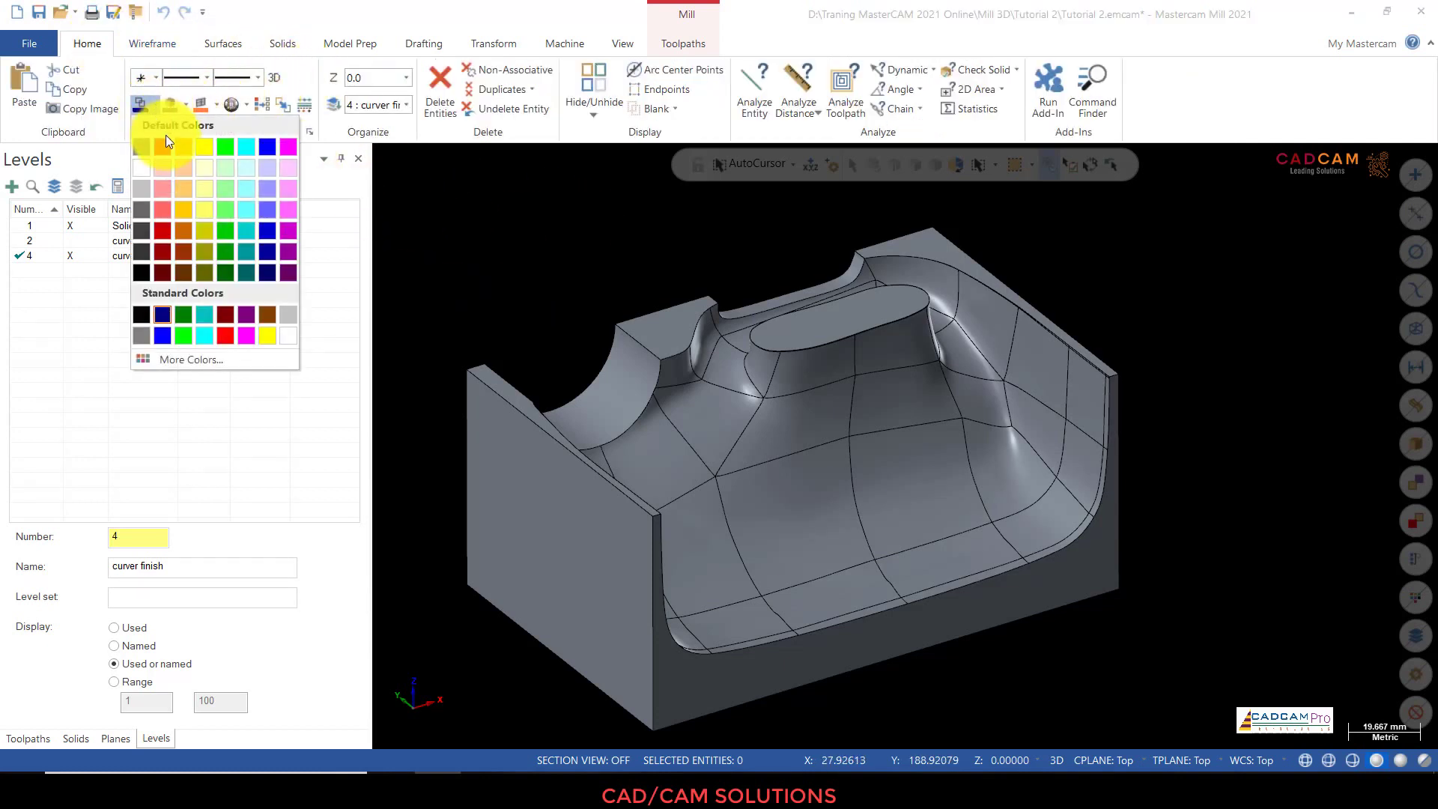
{"action": "left_click", "coordinate": [165, 144]}
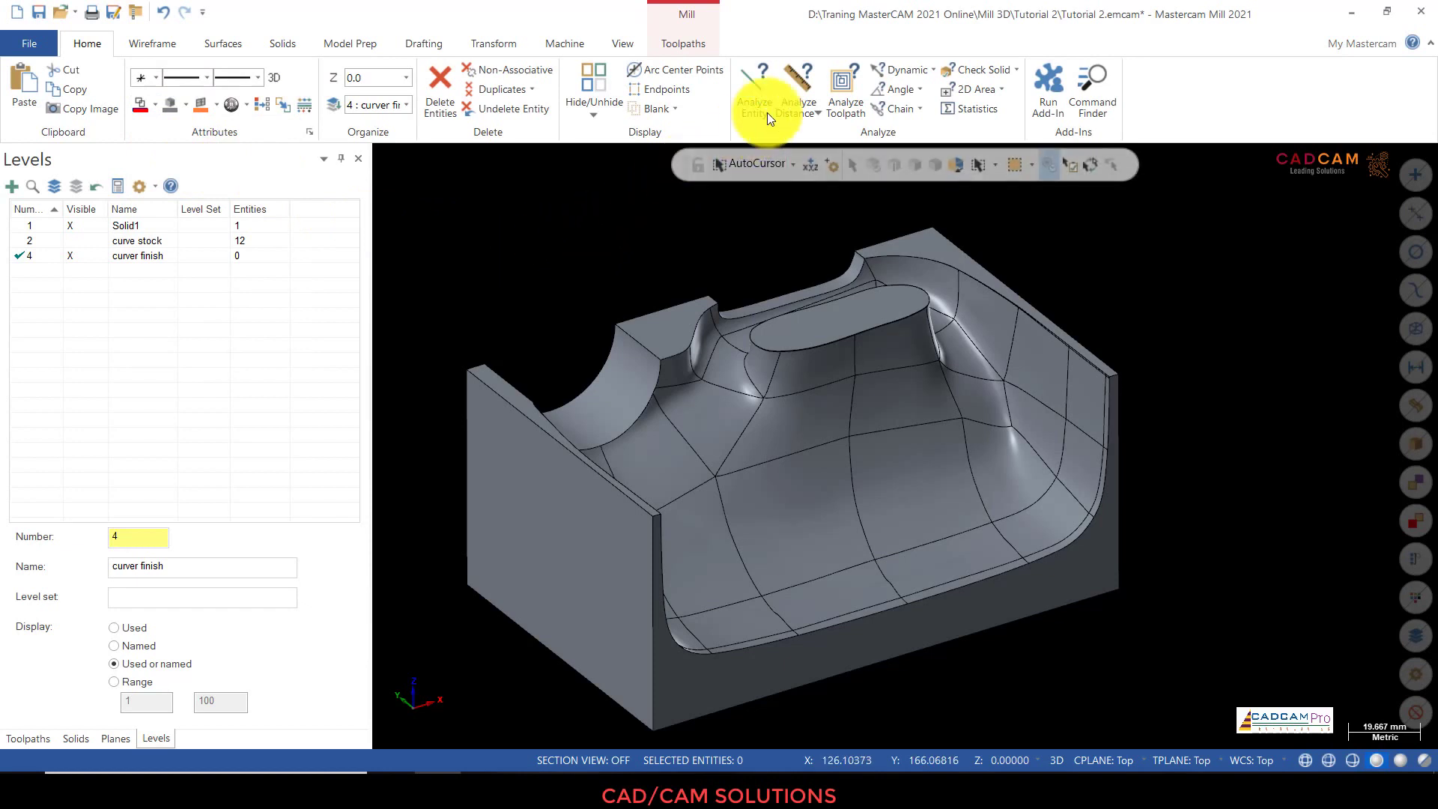
Step: Create Curve One Edge curves along the front and middle segments of the right side wall's inner top edge
{"action": "left_click", "coordinate": [153, 44]}
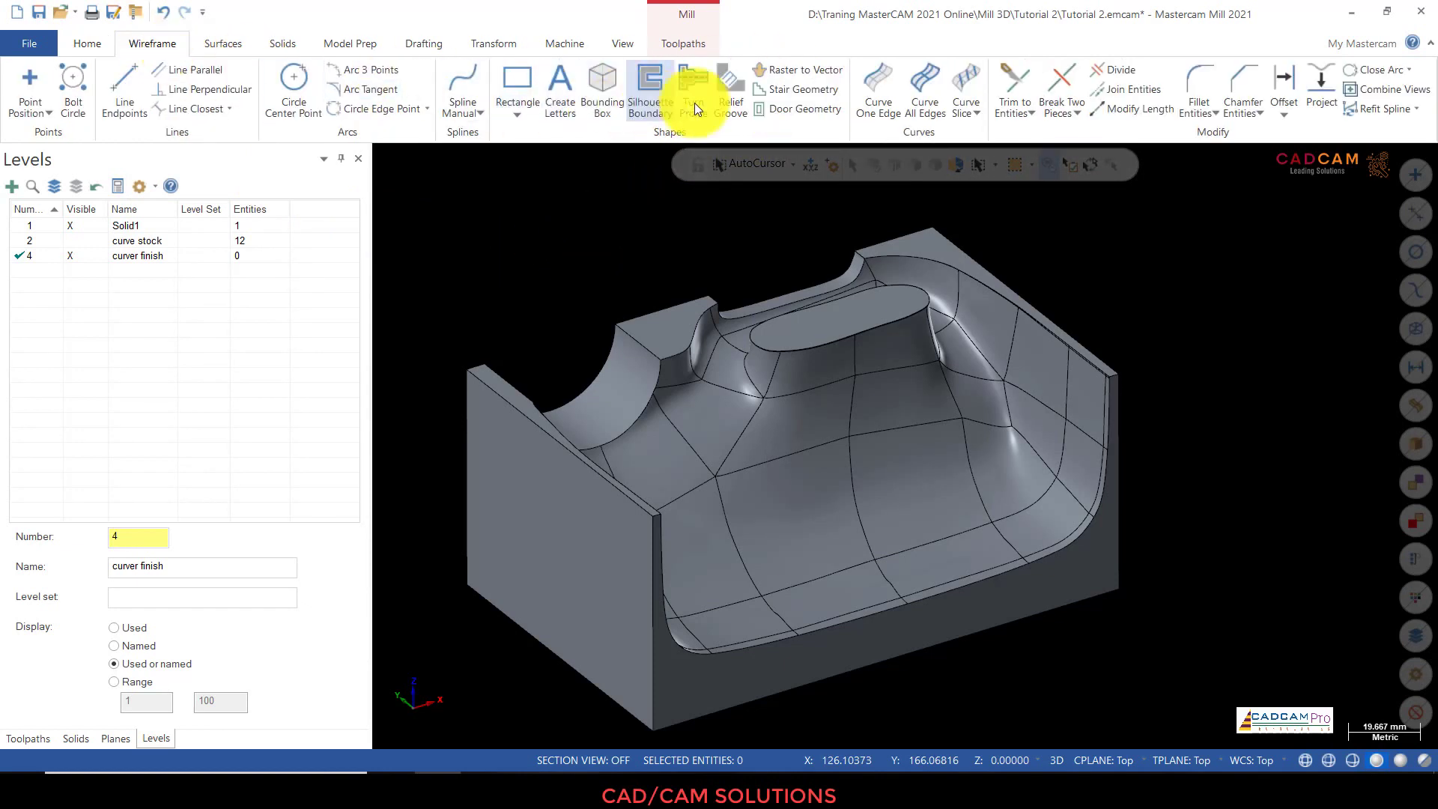
{"action": "left_click", "coordinate": [860, 84]}
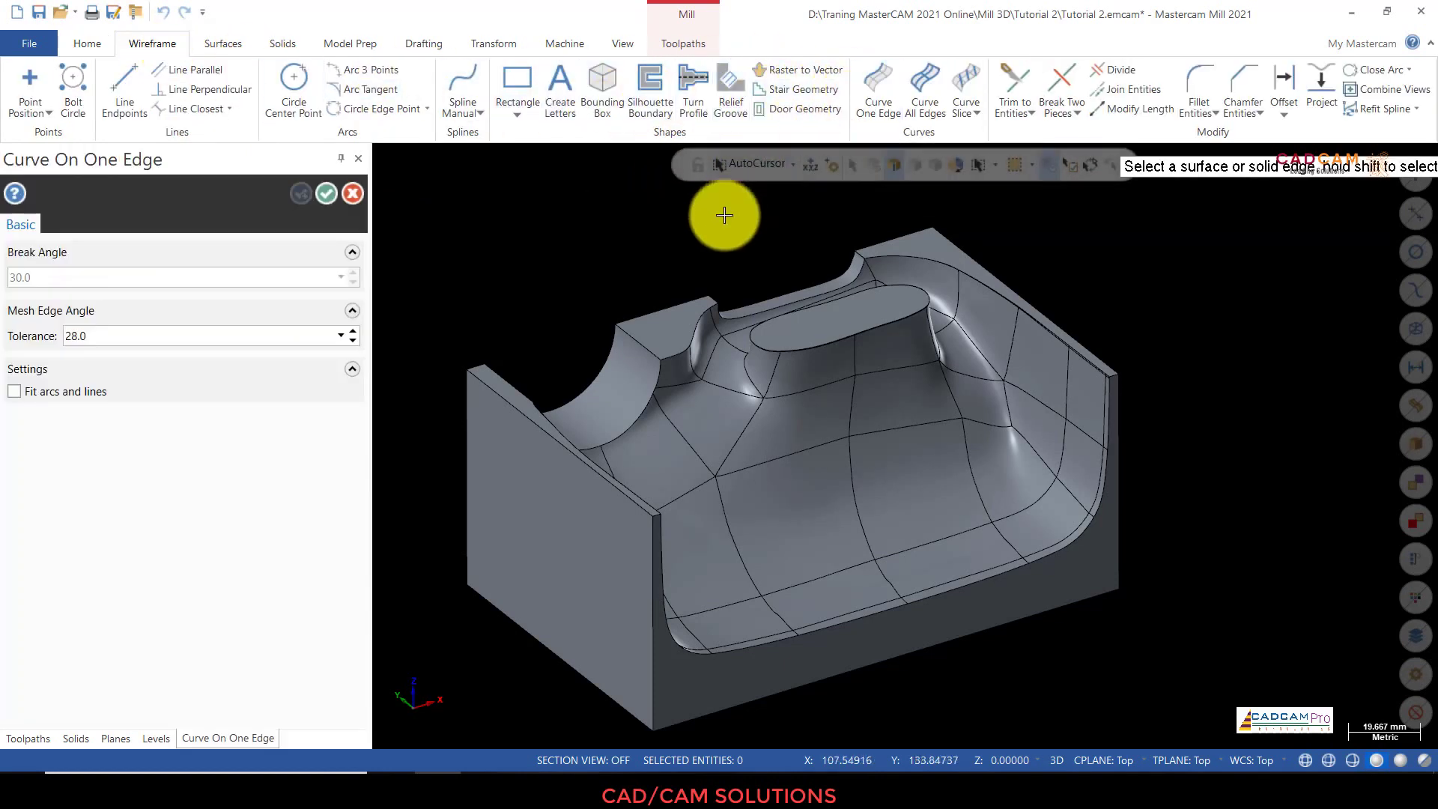
{"action": "scroll", "coordinate": [1130, 314], "scroll_direction": "up", "scroll_amount": 6}
{"action": "scroll", "coordinate": [1088, 358], "scroll_direction": "up", "scroll_amount": 1}
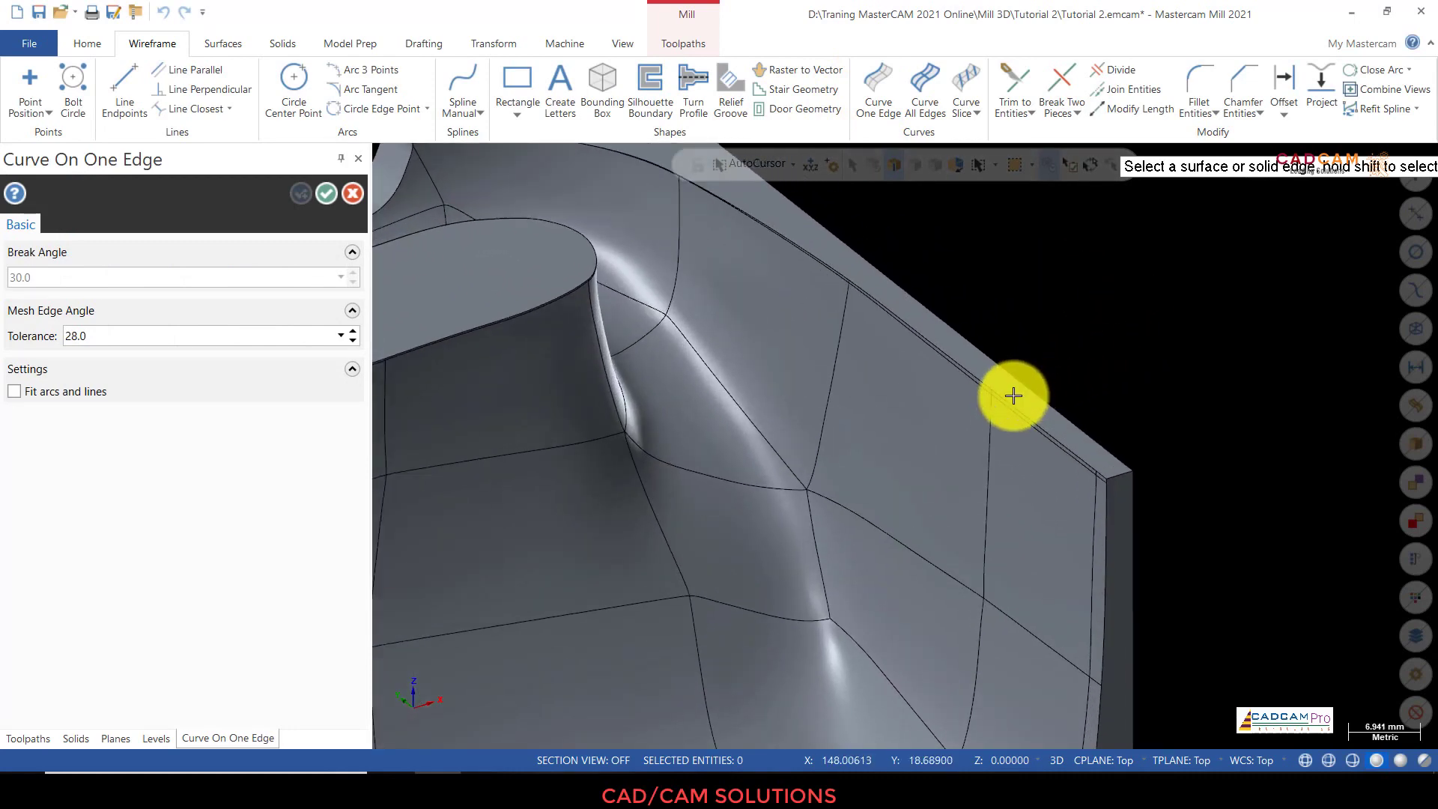
{"action": "left_click", "coordinate": [1010, 402]}
{"action": "scroll", "coordinate": [1156, 434], "scroll_direction": "up", "scroll_amount": 5}
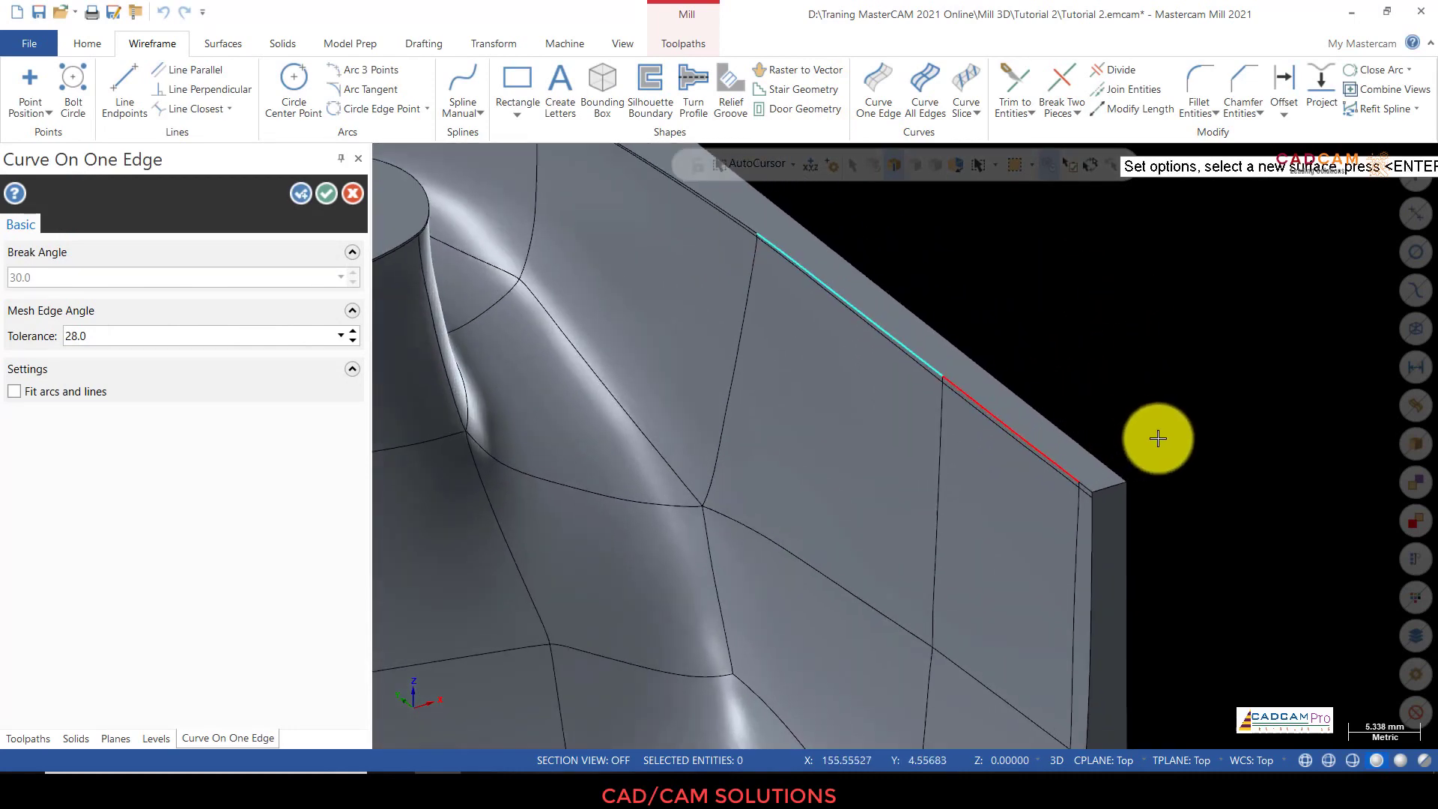
{"action": "scroll", "coordinate": [1191, 483], "scroll_direction": "down", "scroll_amount": 3}
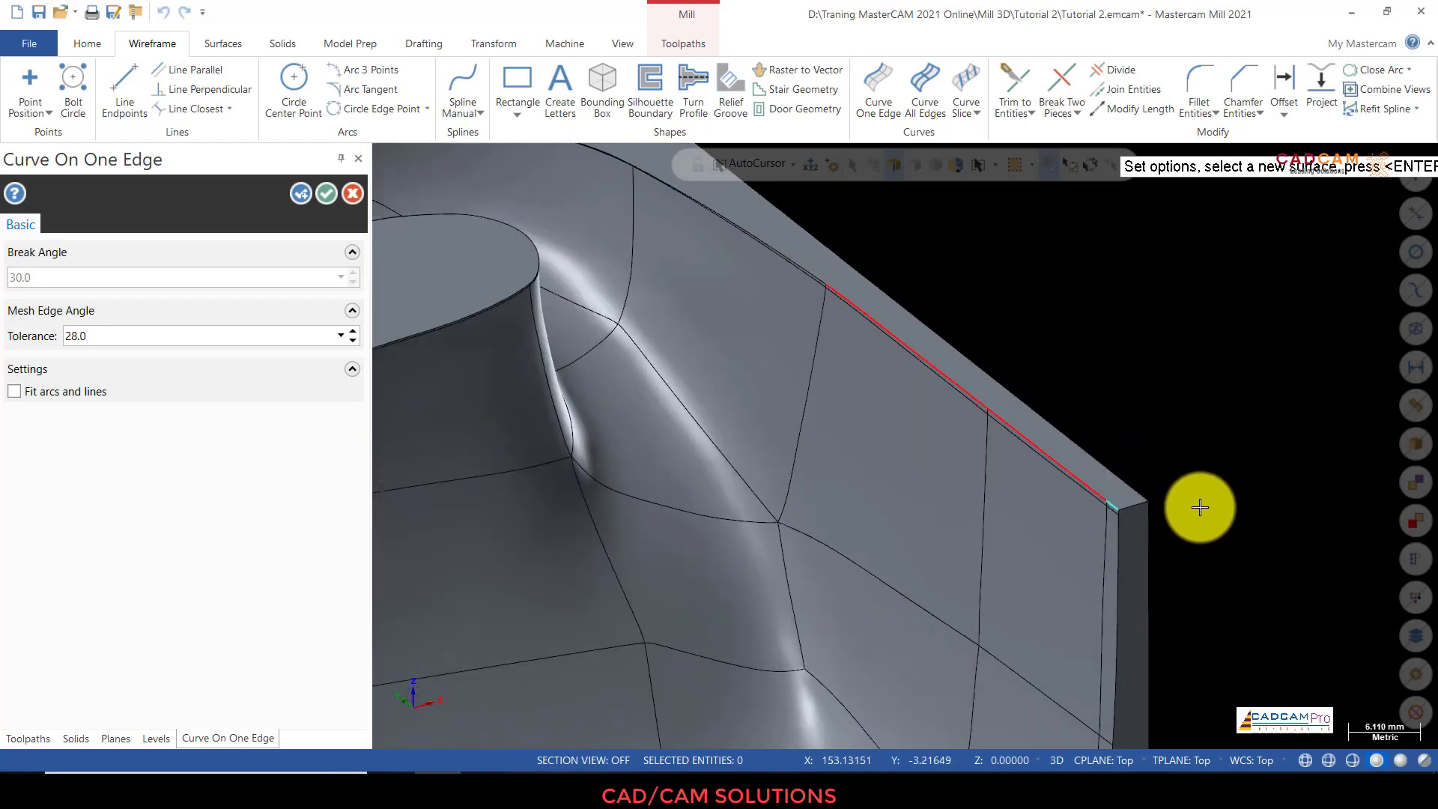
{"action": "scroll", "coordinate": [815, 231], "scroll_direction": "up", "scroll_amount": 3}
{"action": "left_click", "coordinate": [828, 315]}
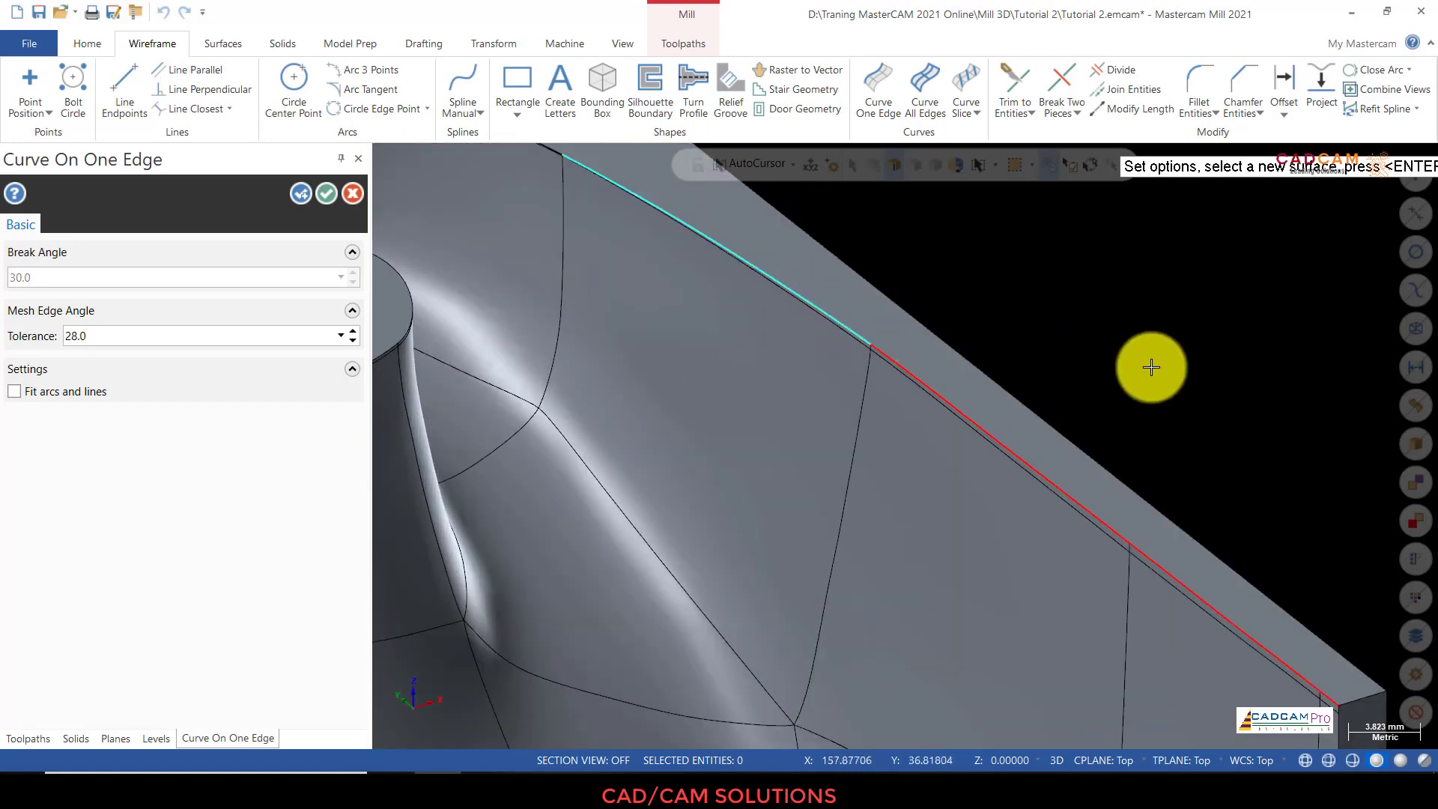
Step: Create edge curves on the right side wall's remaining top segments, around the rounded rear corner to the rear recess
{"action": "scroll", "coordinate": [1147, 365], "scroll_direction": "down", "scroll_amount": 2}
{"action": "scroll", "coordinate": [873, 273], "scroll_direction": "up", "scroll_amount": 6}
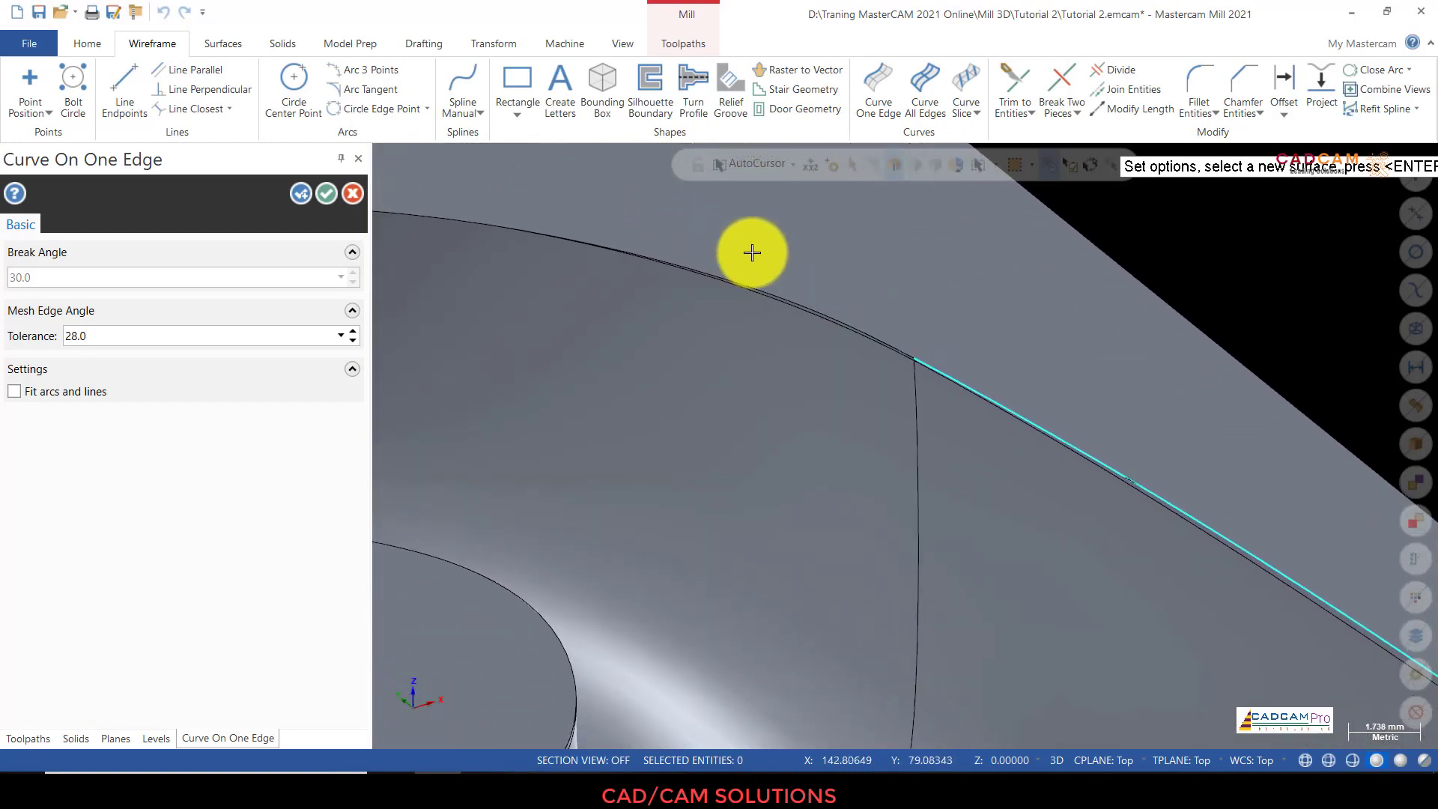
{"action": "left_click", "coordinate": [834, 326]}
{"action": "scroll", "coordinate": [1040, 292], "scroll_direction": "down", "scroll_amount": 2}
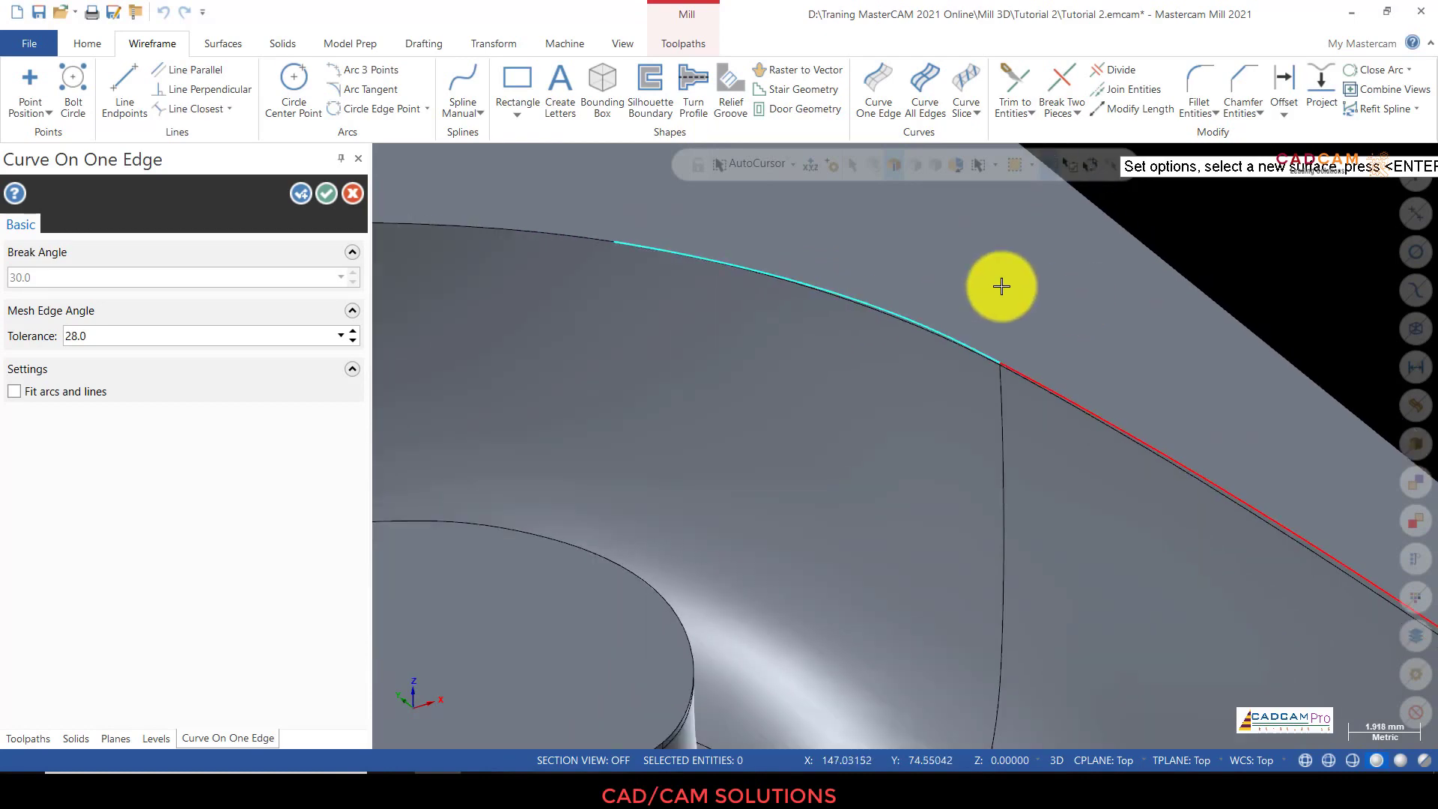
{"action": "left_click", "coordinate": [527, 232]}
{"action": "scroll", "coordinate": [1036, 251], "scroll_direction": "down", "scroll_amount": 4}
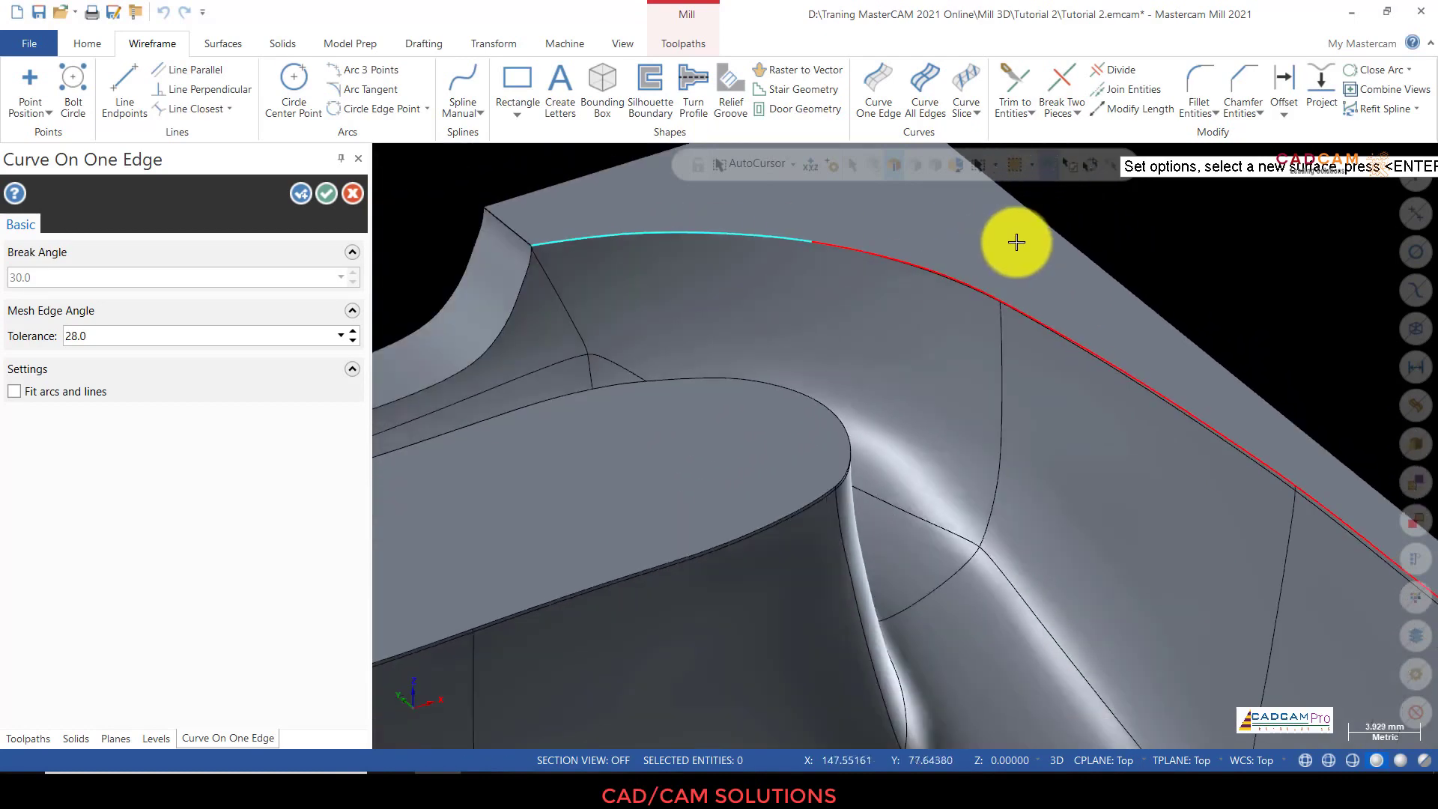
Step: Create edge curves along the S-shaped inner edge of the middle rear block's top face
{"action": "scroll", "coordinate": [1016, 242], "scroll_direction": "down", "scroll_amount": 3}
{"action": "middle_click_drag", "start_coordinate": [953, 246], "coordinate": [988, 294]}
{"action": "scroll", "coordinate": [1026, 292], "scroll_direction": "up", "scroll_amount": 5}
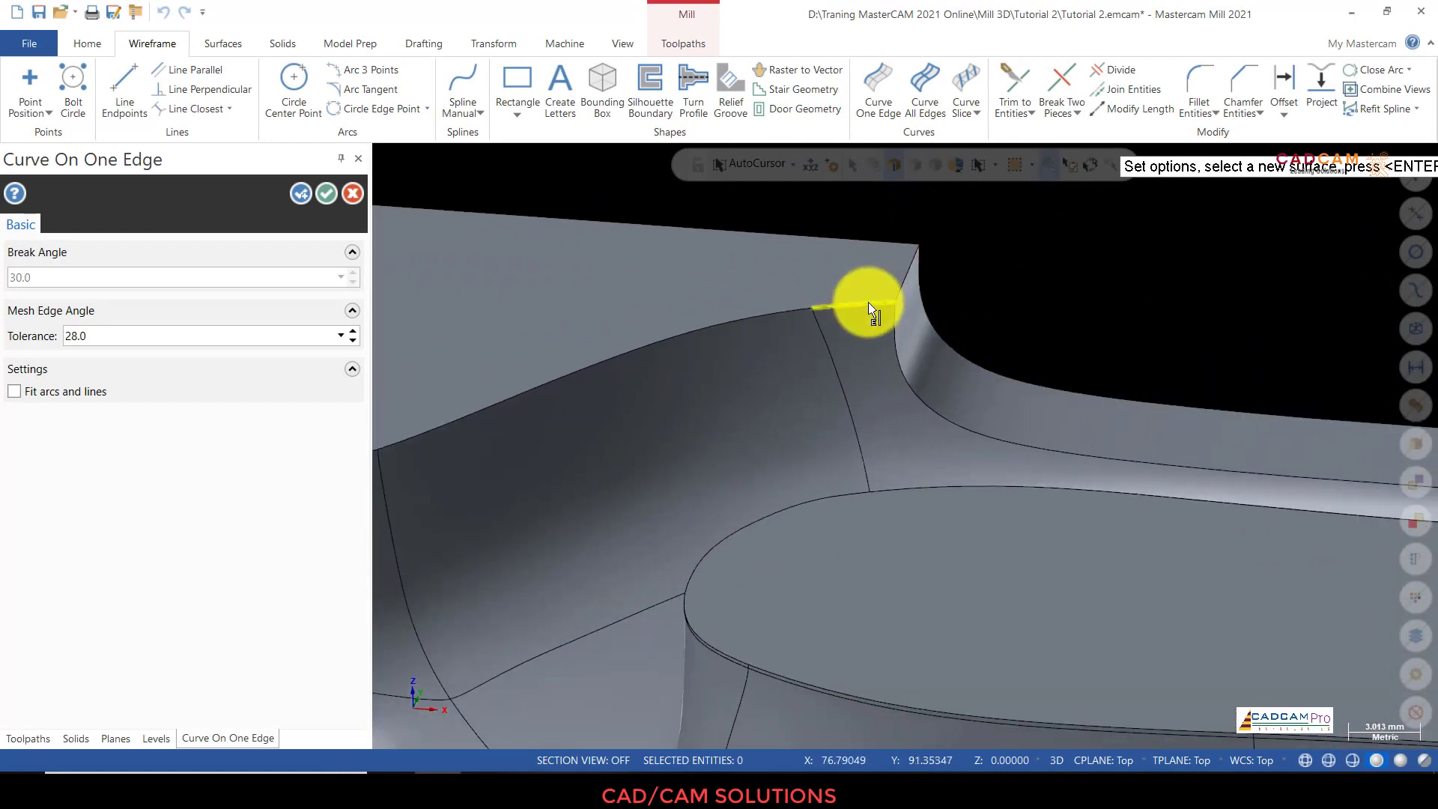
{"action": "left_click", "coordinate": [787, 308]}
{"action": "scroll", "coordinate": [930, 235], "scroll_direction": "down", "scroll_amount": 2}
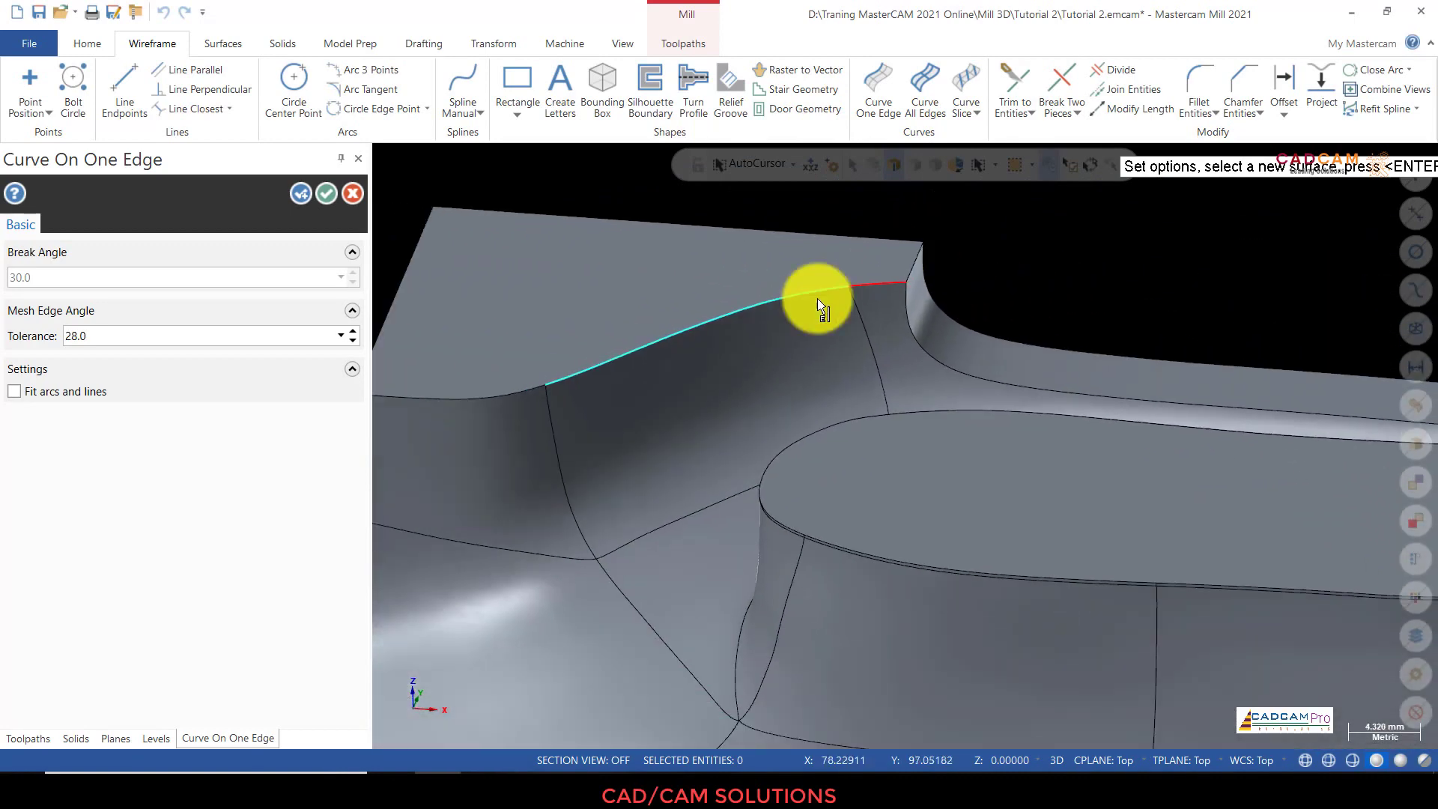
{"action": "left_click", "coordinate": [510, 389]}
{"action": "scroll", "coordinate": [630, 331], "scroll_direction": "down", "scroll_amount": 2}
{"action": "left_click", "coordinate": [451, 366]}
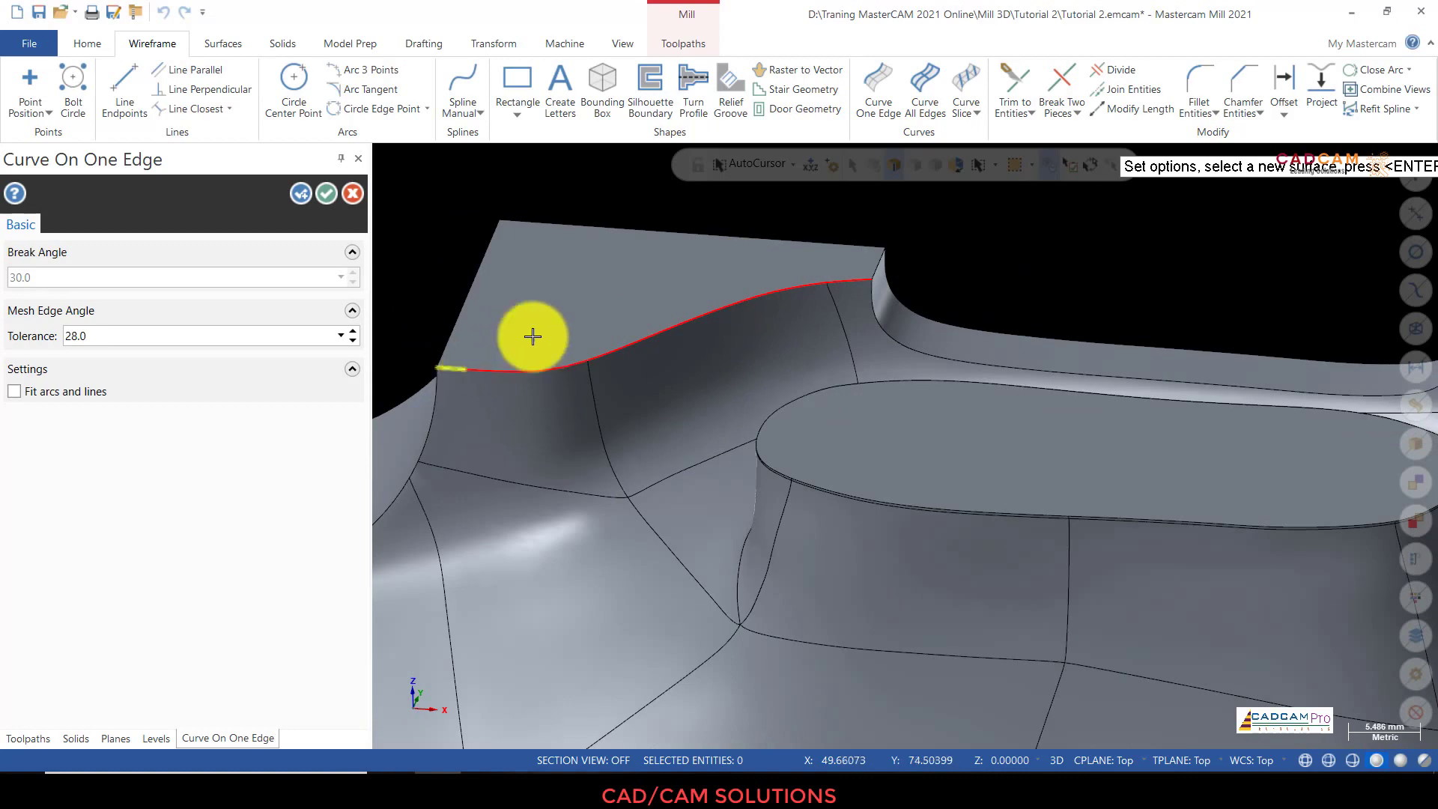
Step: Create edge curves on the rear segments of the left side wall's inner top edge, starting at the round recess
{"action": "scroll", "coordinate": [882, 275], "scroll_direction": "down", "scroll_amount": 1}
{"action": "scroll", "coordinate": [887, 277], "scroll_direction": "down", "scroll_amount": 2}
{"action": "scroll", "coordinate": [456, 321], "scroll_direction": "up", "scroll_amount": 4}
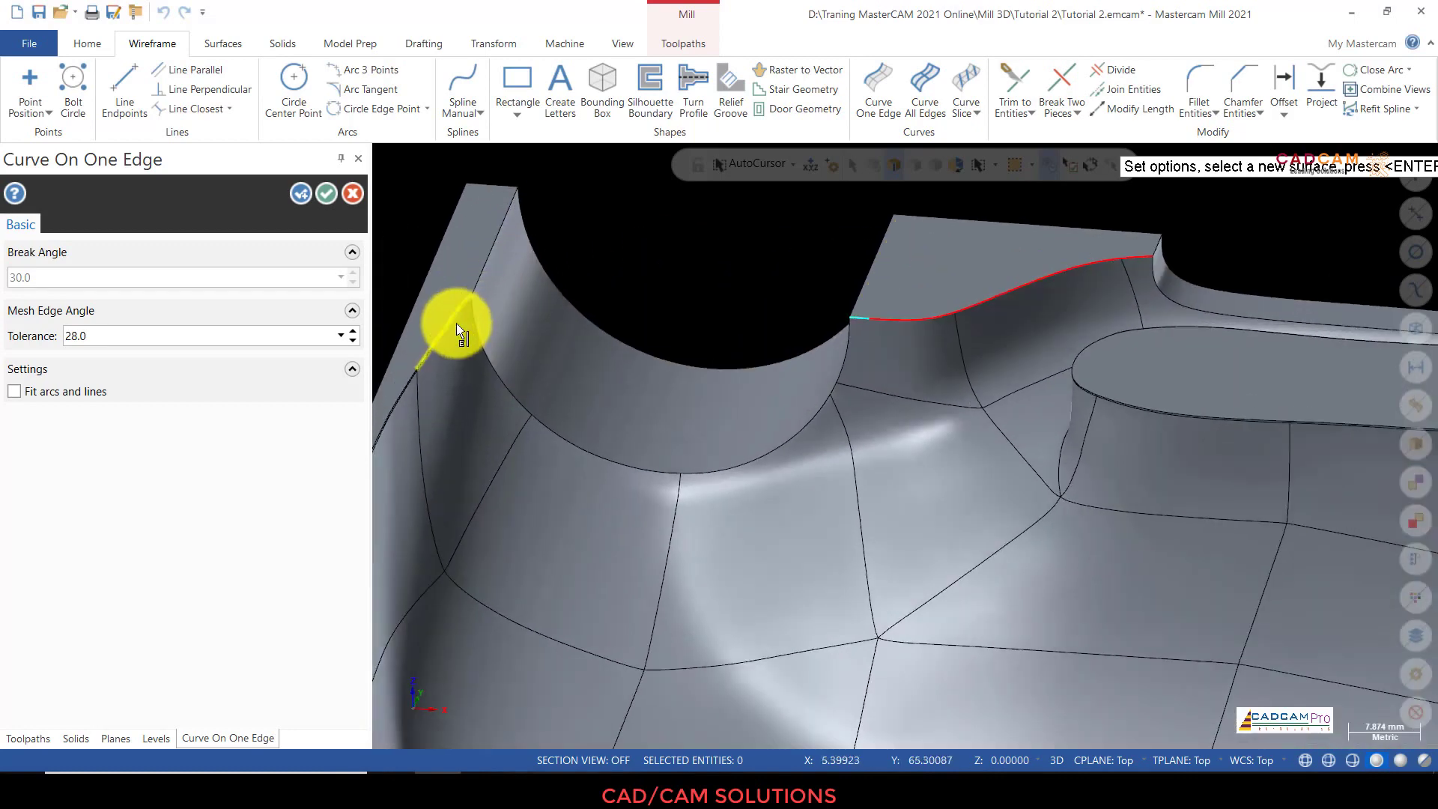
{"action": "scroll", "coordinate": [454, 322], "scroll_direction": "up", "scroll_amount": 10}
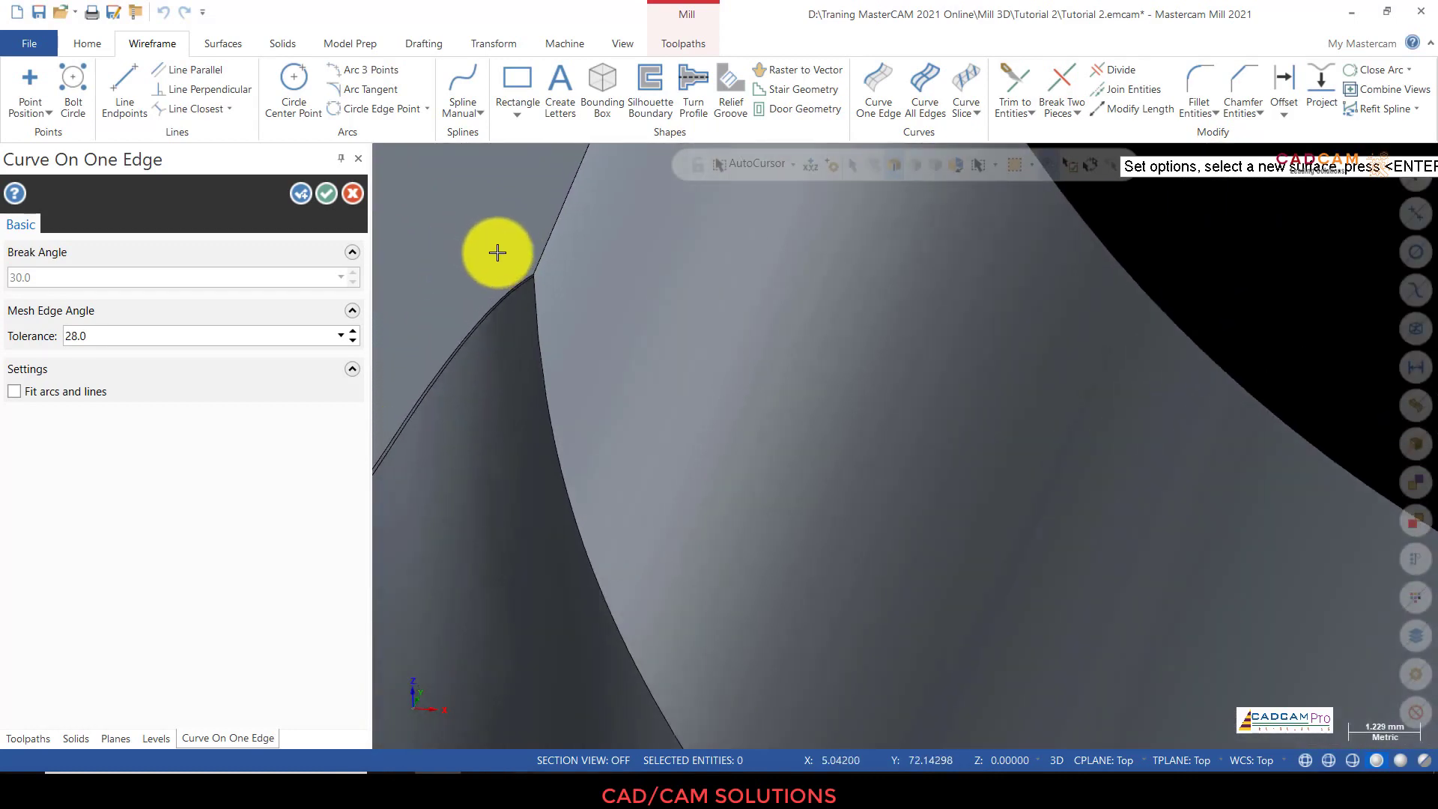
{"action": "scroll", "coordinate": [527, 265], "scroll_direction": "up", "scroll_amount": 1}
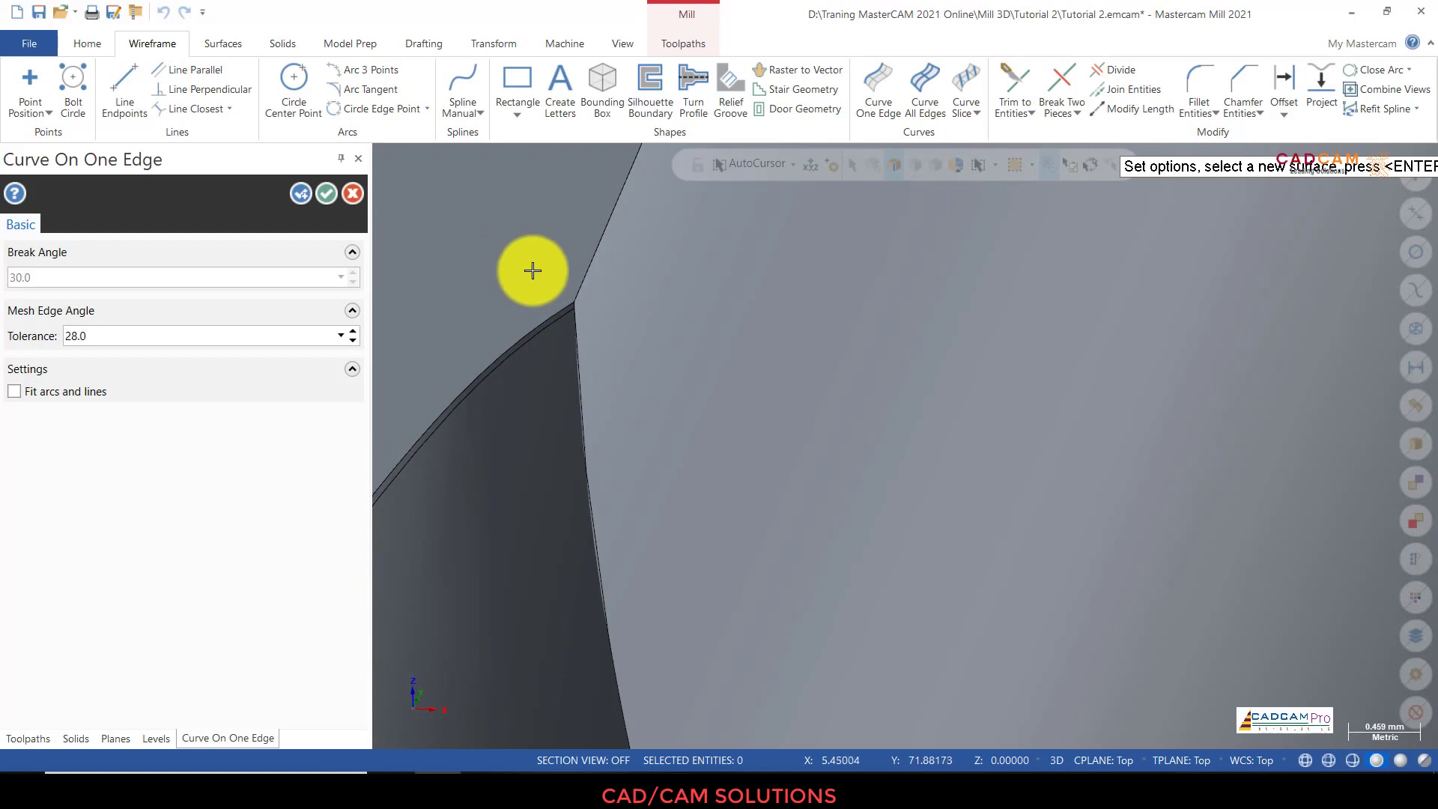
{"action": "left_click", "coordinate": [547, 316]}
{"action": "scroll", "coordinate": [791, 253], "scroll_direction": "down", "scroll_amount": 8}
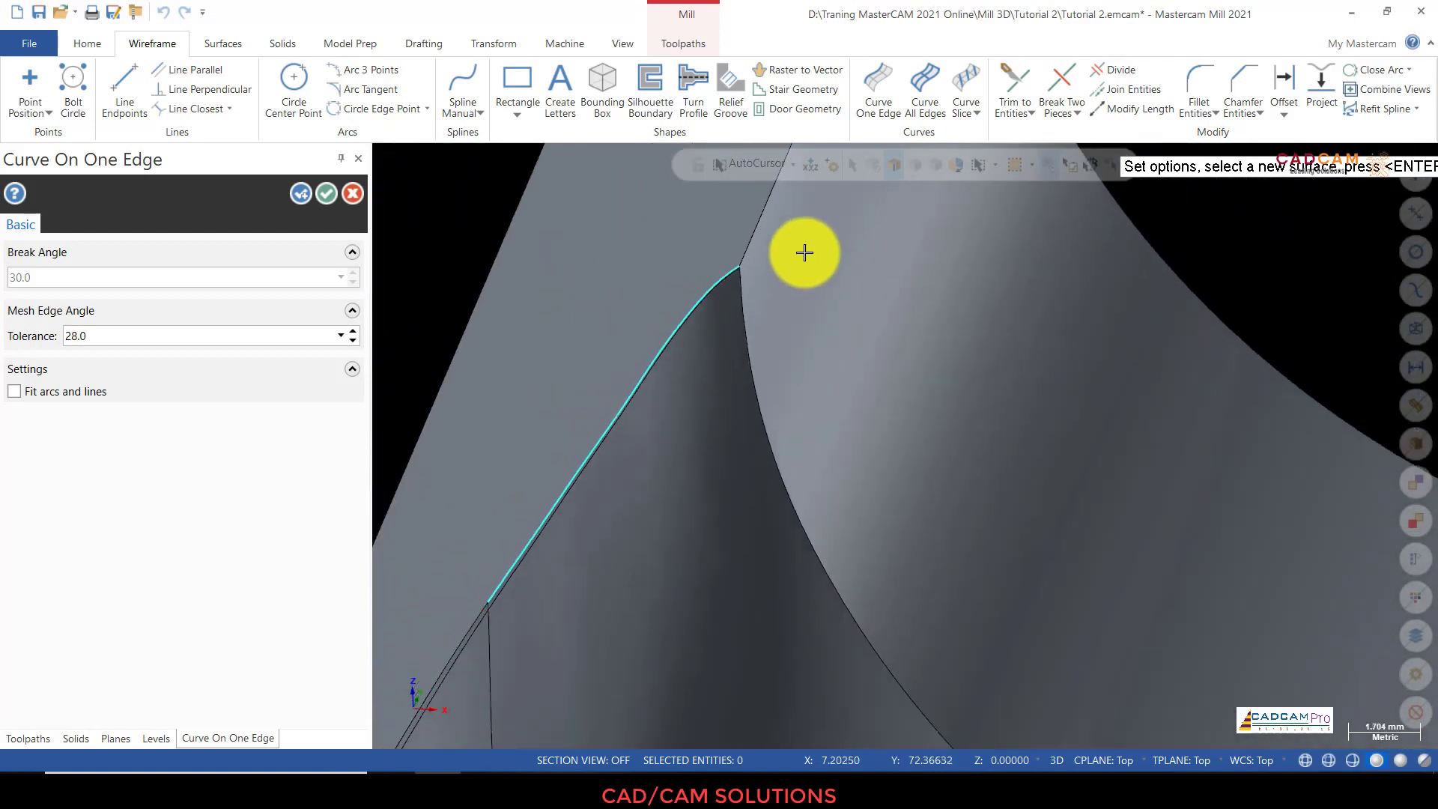
{"action": "scroll", "coordinate": [636, 507], "scroll_direction": "up", "scroll_amount": 1}
{"action": "left_click", "coordinate": [547, 491]}
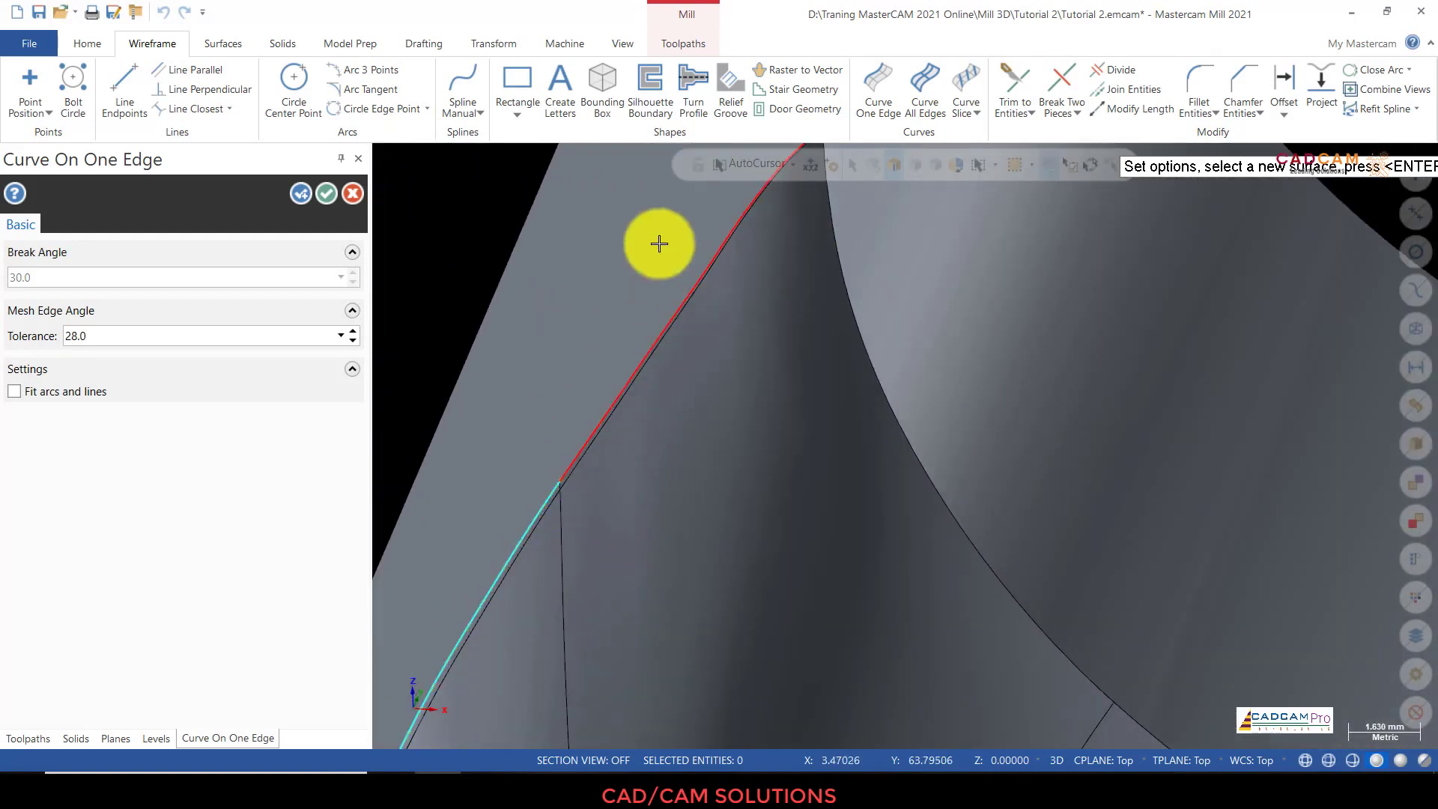
Step: Add the front segment of the left side wall's inner top edge and accept all edge curves
{"action": "scroll", "coordinate": [667, 235], "scroll_direction": "down", "scroll_amount": 1}
{"action": "scroll", "coordinate": [667, 235], "scroll_direction": "down", "scroll_amount": 3}
{"action": "middle_click_drag", "start_coordinate": [667, 235], "coordinate": [687, 314]}
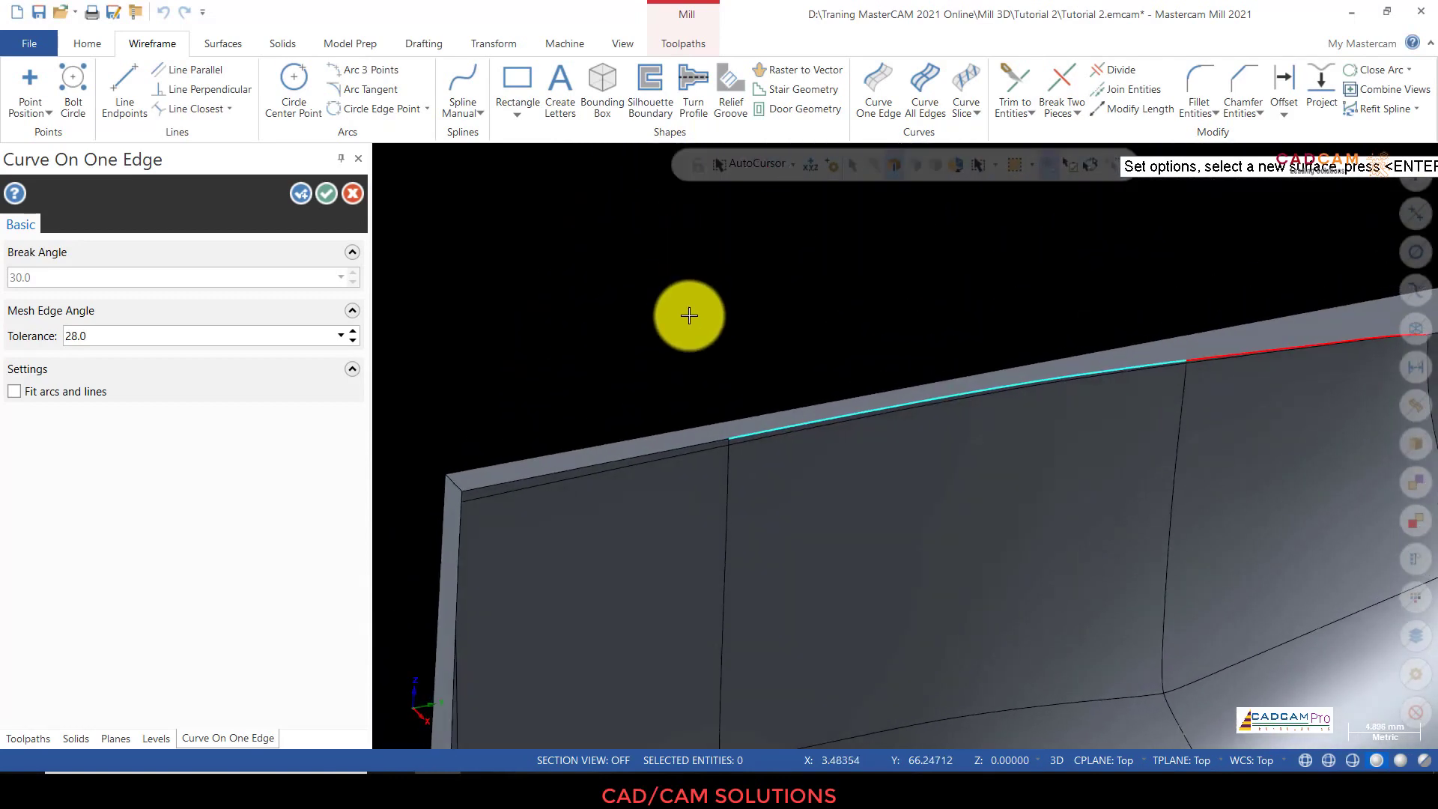
{"action": "scroll", "coordinate": [676, 423], "scroll_direction": "up", "scroll_amount": 1}
{"action": "left_click", "coordinate": [671, 458]}
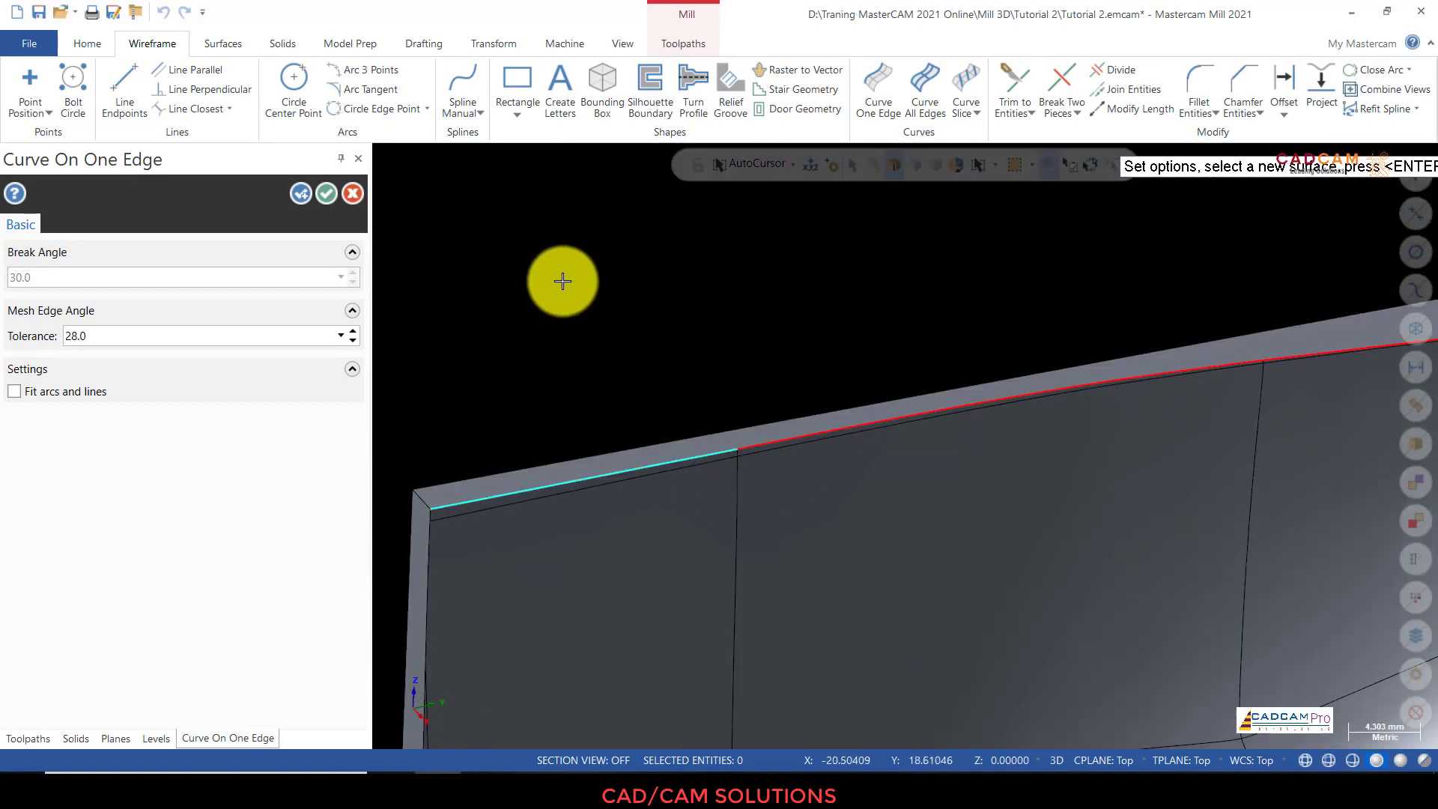
{"action": "scroll", "coordinate": [566, 282], "scroll_direction": "down", "scroll_amount": 2}
{"action": "scroll", "coordinate": [566, 282], "scroll_direction": "down", "scroll_amount": 5}
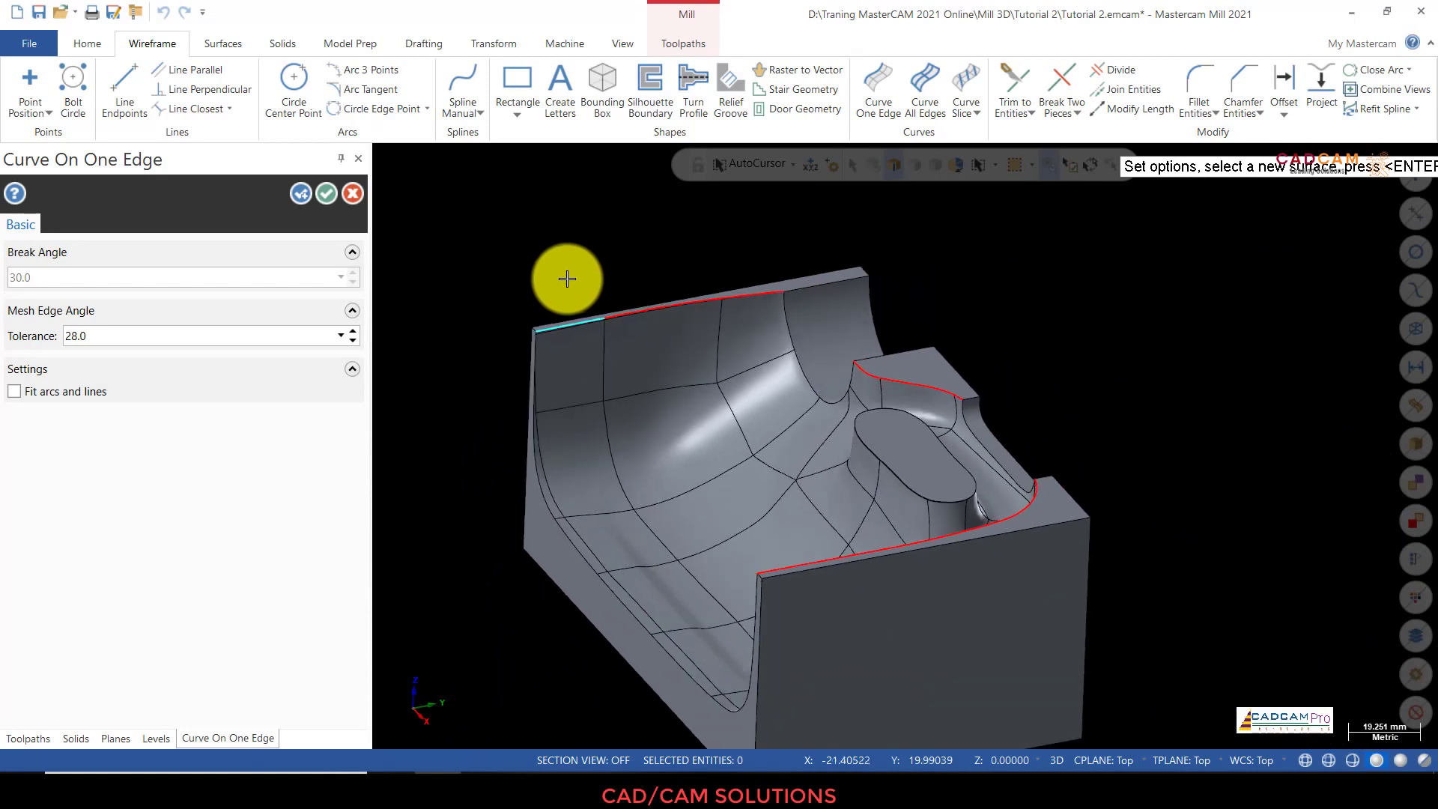
{"action": "middle_click_drag", "start_coordinate": [610, 283], "coordinate": [397, 253]}
{"action": "left_click", "coordinate": [327, 194]}
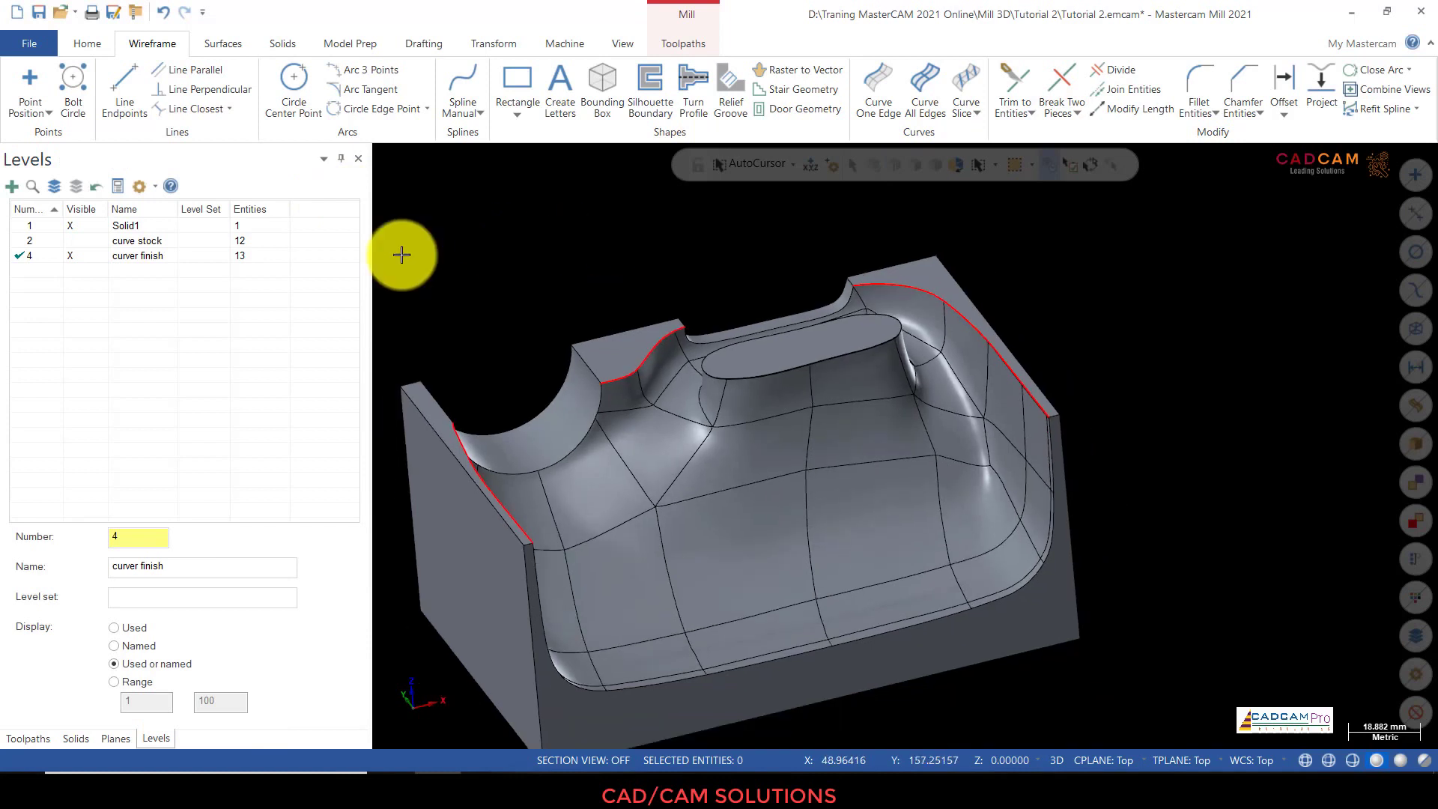
Step: Hide the Solid1 level and draw an endpoint line joining the front ends of the two side wall curves
{"action": "left_click", "coordinate": [87, 228]}
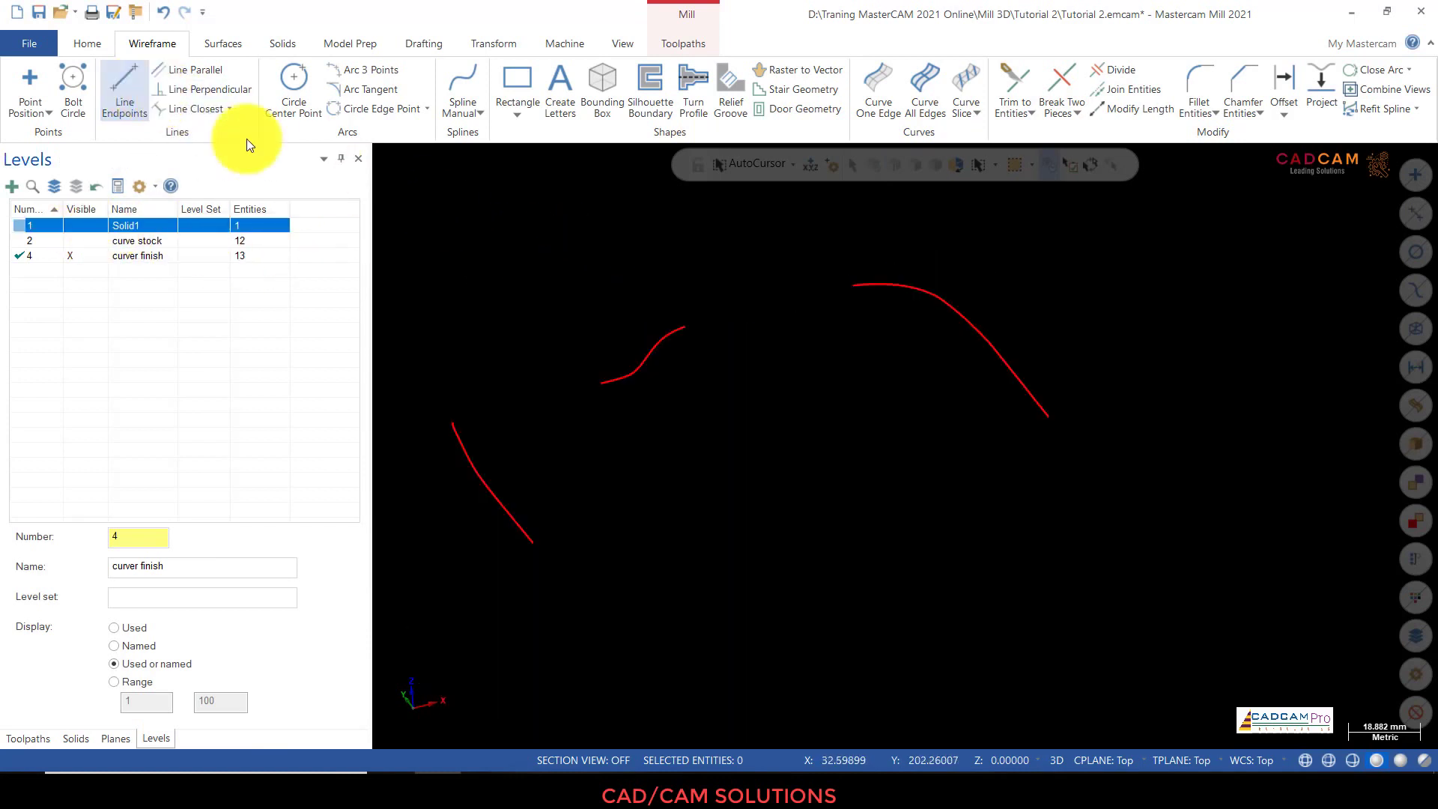
{"action": "left_click", "coordinate": [534, 542]}
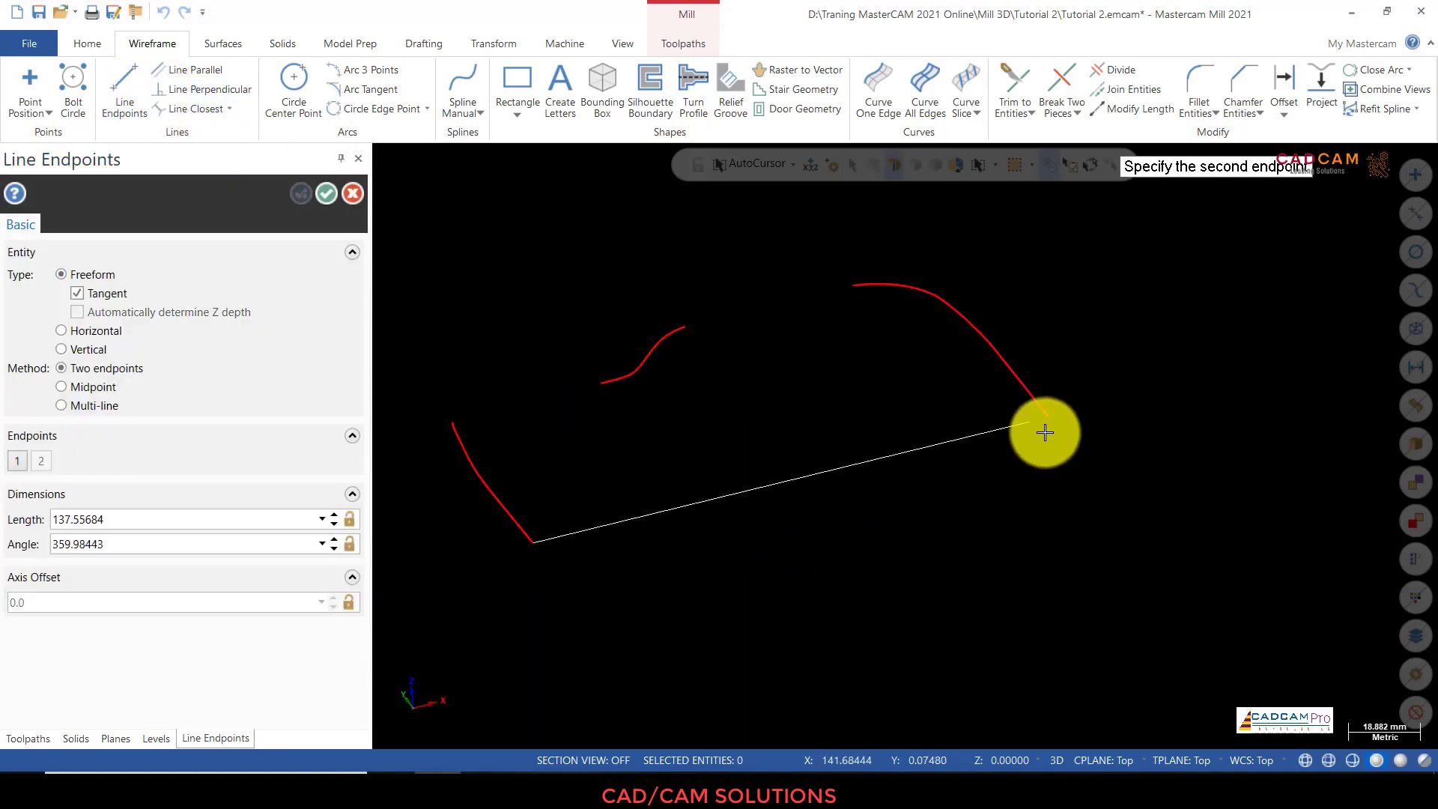
{"action": "left_click", "coordinate": [1049, 418]}
Step: Close the boundary with two endpoint lines joining the middle curve's ends to the rear ends of the side wall curves
{"action": "scroll", "coordinate": [691, 315], "scroll_direction": "up", "scroll_amount": 4}
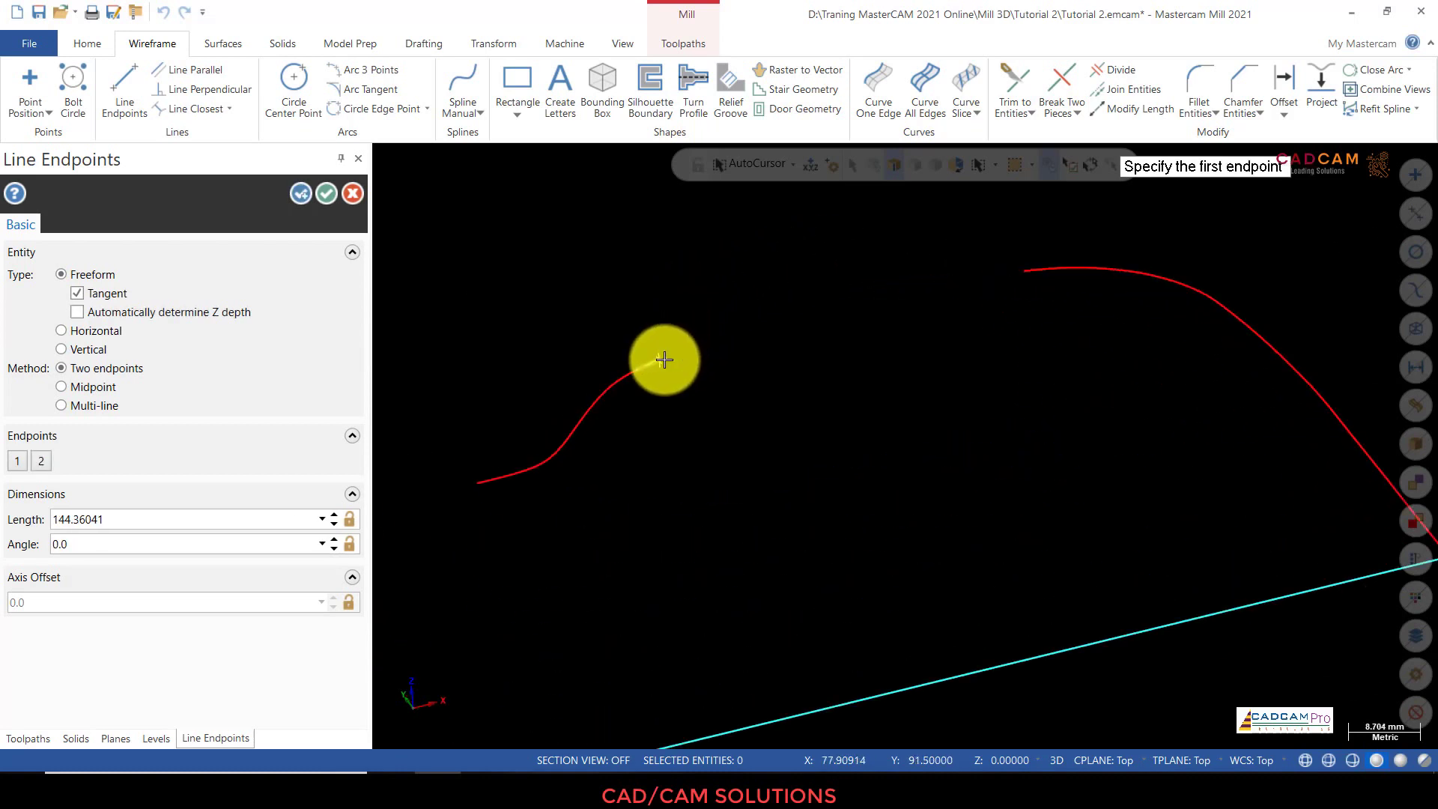
{"action": "left_click", "coordinate": [663, 359]}
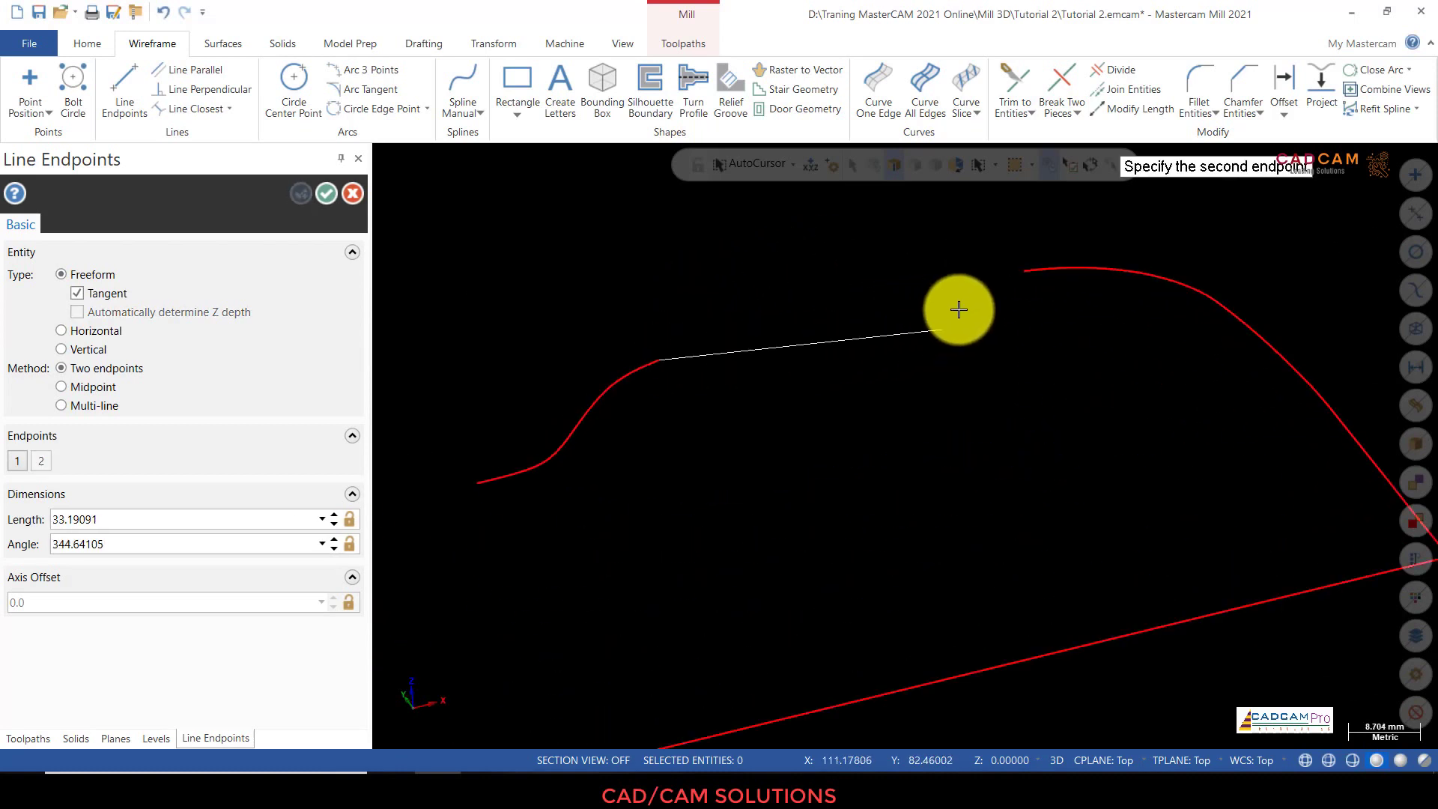
{"action": "left_click", "coordinate": [1027, 272]}
{"action": "scroll", "coordinate": [835, 244], "scroll_direction": "down", "scroll_amount": 3}
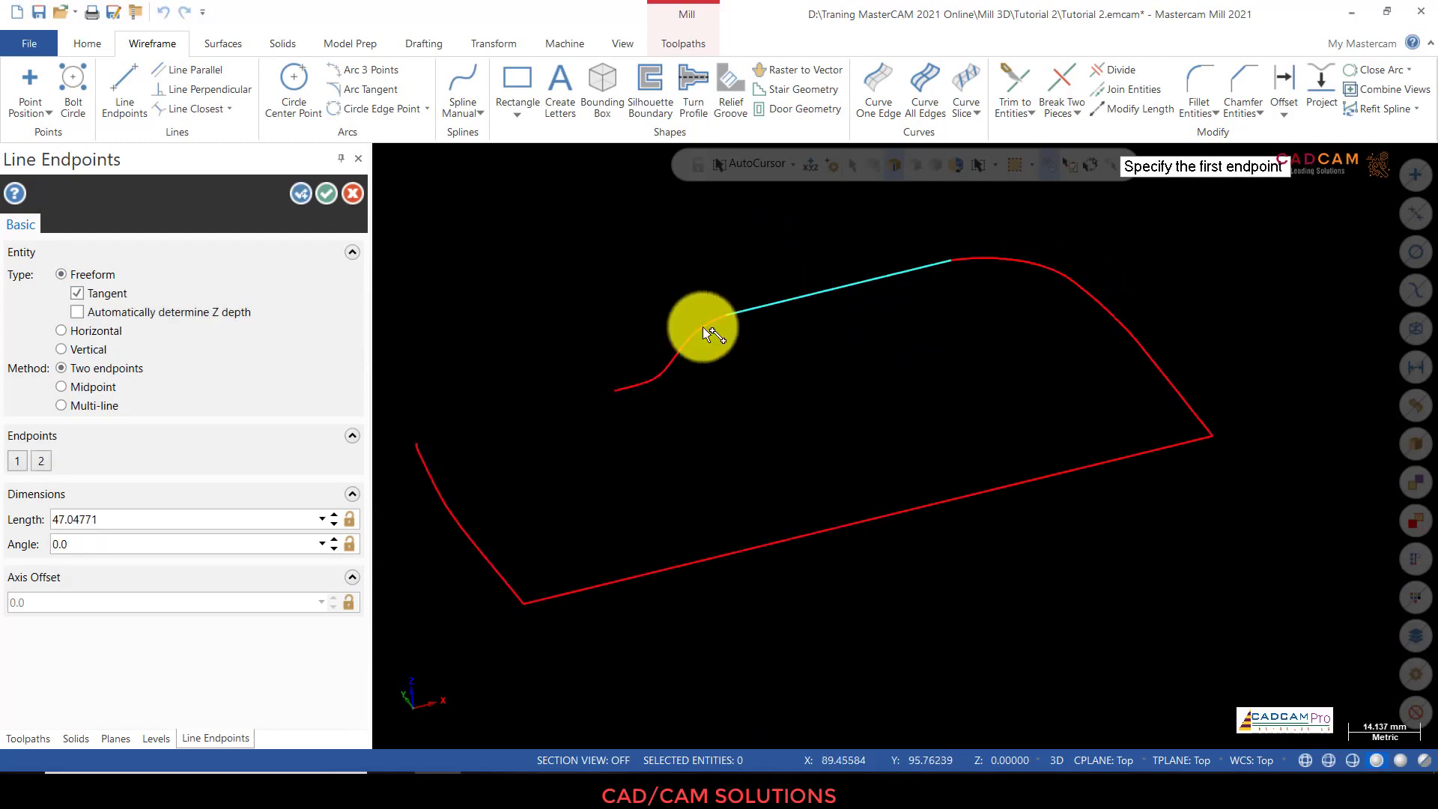
{"action": "scroll", "coordinate": [435, 442], "scroll_direction": "up", "scroll_amount": 3}
{"action": "left_click", "coordinate": [411, 448]}
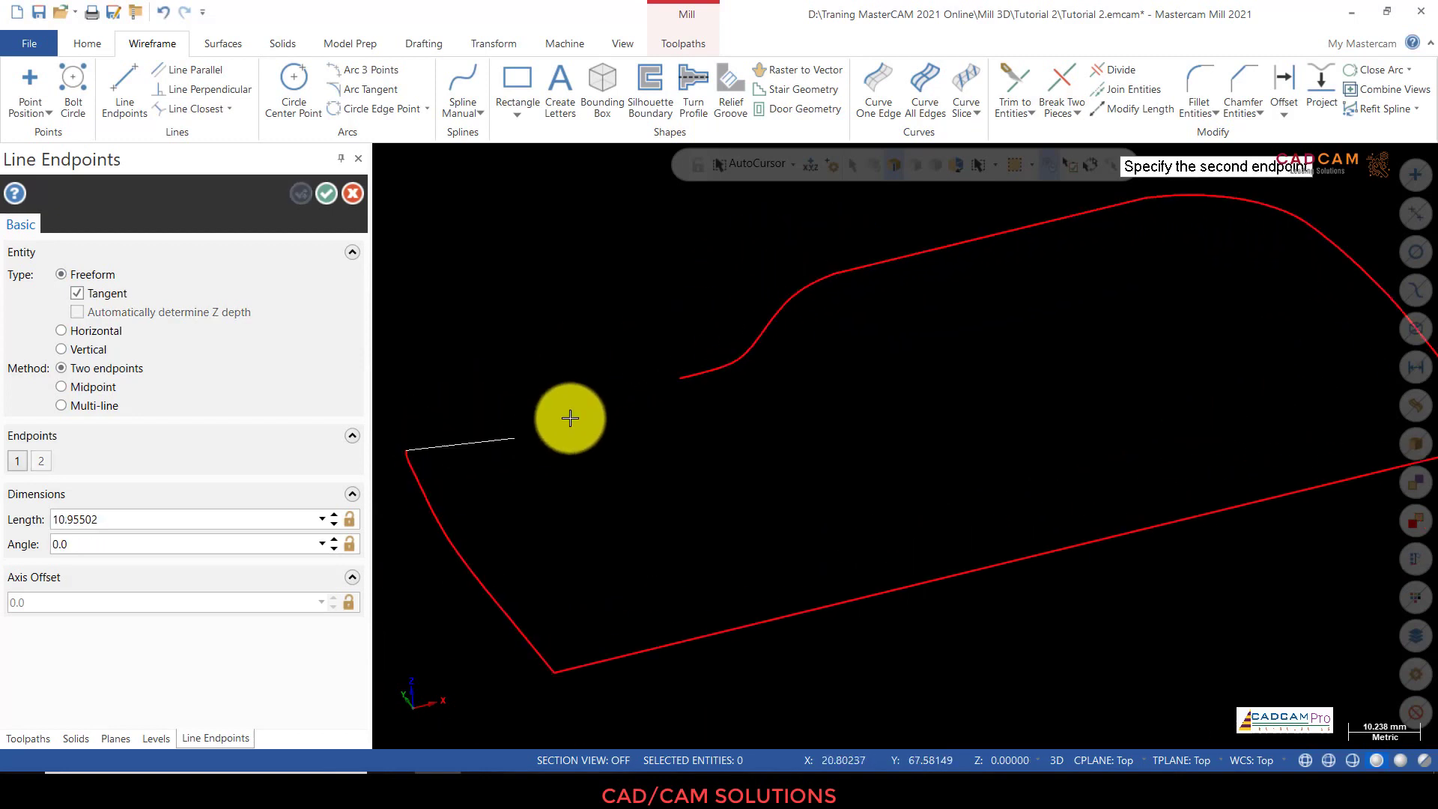
{"action": "left_click", "coordinate": [681, 380]}
{"action": "left_click", "coordinate": [323, 198]}
{"action": "scroll", "coordinate": [591, 296], "scroll_direction": "down", "scroll_amount": 3}
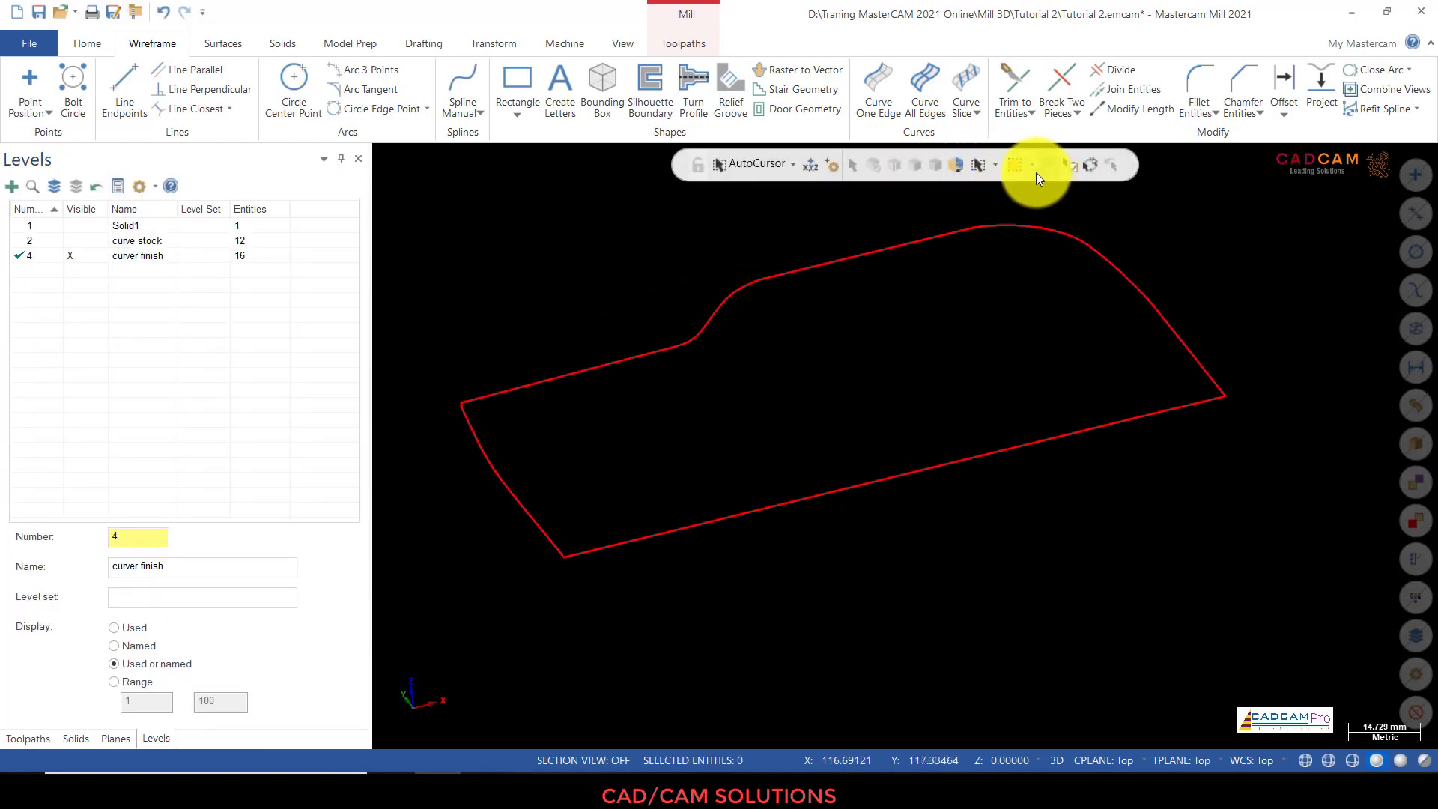
Step: Check the boundary's continuity by selecting the whole chain with the Vector method, then clear it and restore the Area method
{"action": "left_click", "coordinate": [1035, 167]}
{"action": "left_click", "coordinate": [1007, 182]}
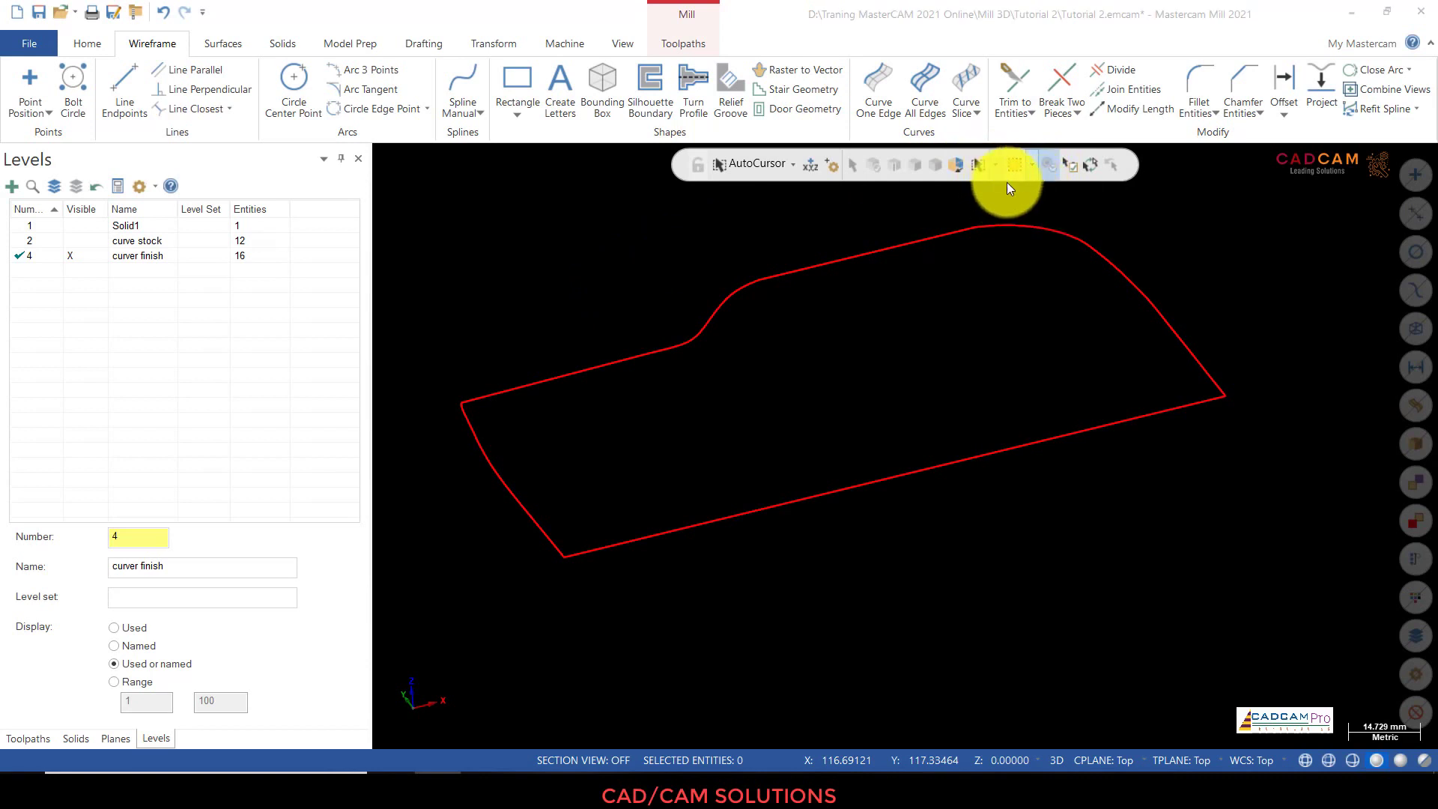
{"action": "left_click", "coordinate": [994, 167]}
{"action": "left_click", "coordinate": [1011, 217]}
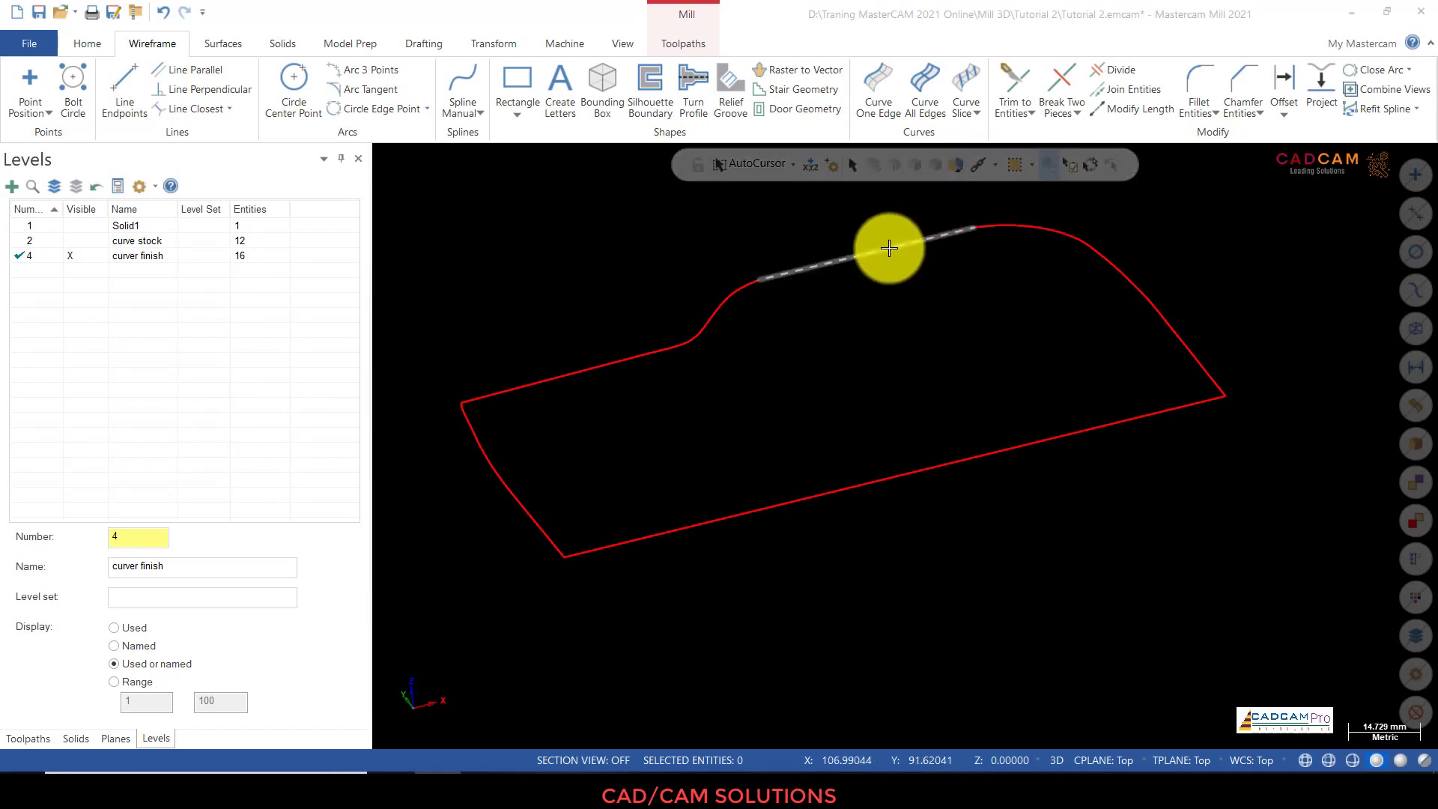
{"action": "left_click", "coordinate": [889, 248]}
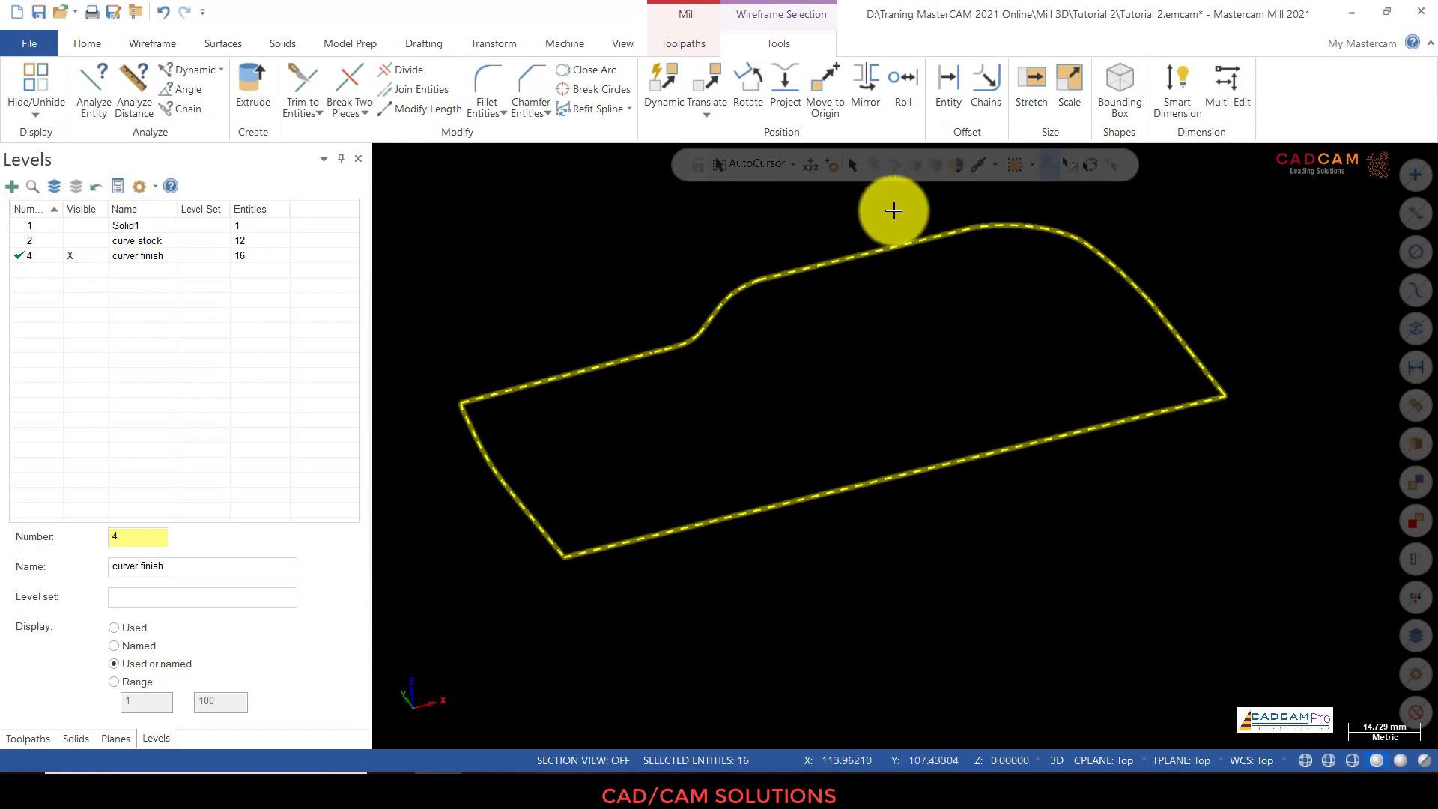
{"action": "key", "text": "Escape"}
{"action": "left_click", "coordinate": [996, 168]}
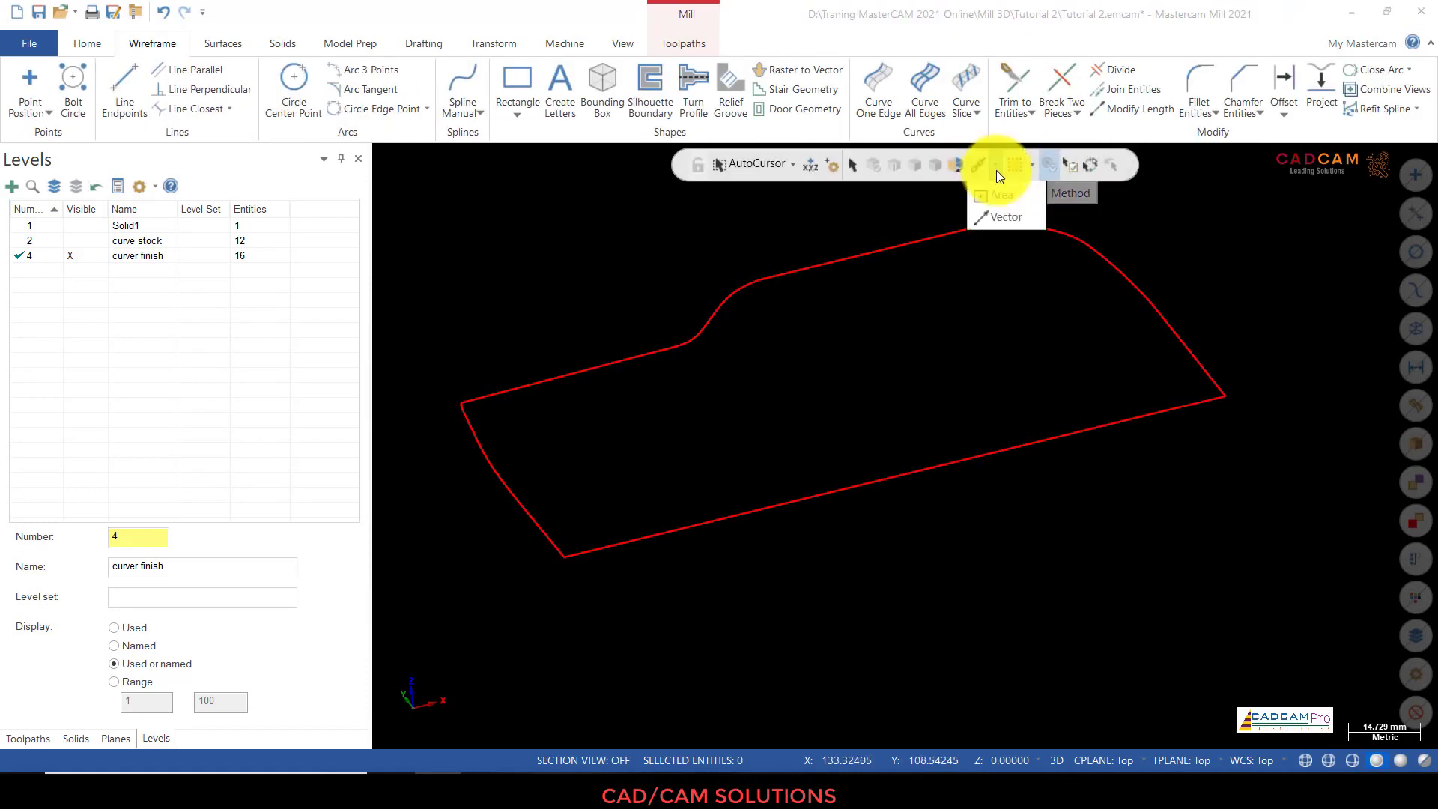
{"action": "left_click", "coordinate": [997, 193]}
{"action": "scroll", "coordinate": [871, 391], "scroll_direction": "down", "scroll_amount": 1}
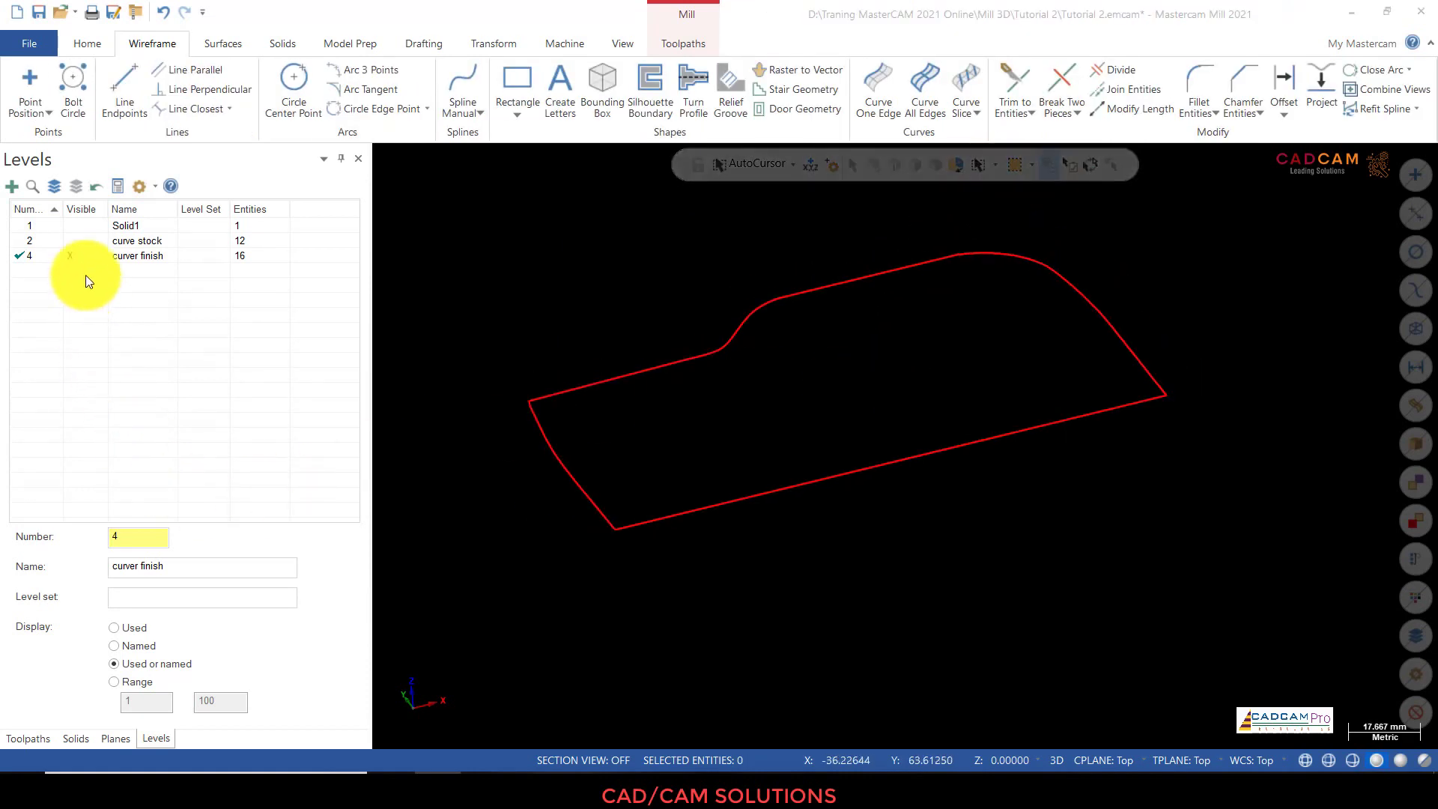
Step: Show the Solid1 level together with the closed boundary
{"action": "left_click", "coordinate": [78, 226]}
{"action": "scroll", "coordinate": [579, 272], "scroll_direction": "down", "scroll_amount": 1}
{"action": "middle_click_drag", "start_coordinate": [554, 248], "coordinate": [533, 323]}
Step: Start a Surface Finish Scallop toolpath after the raster operation and select the part's upper cavity and rim faces as drive surfaces
{"action": "left_click", "coordinate": [33, 737]}
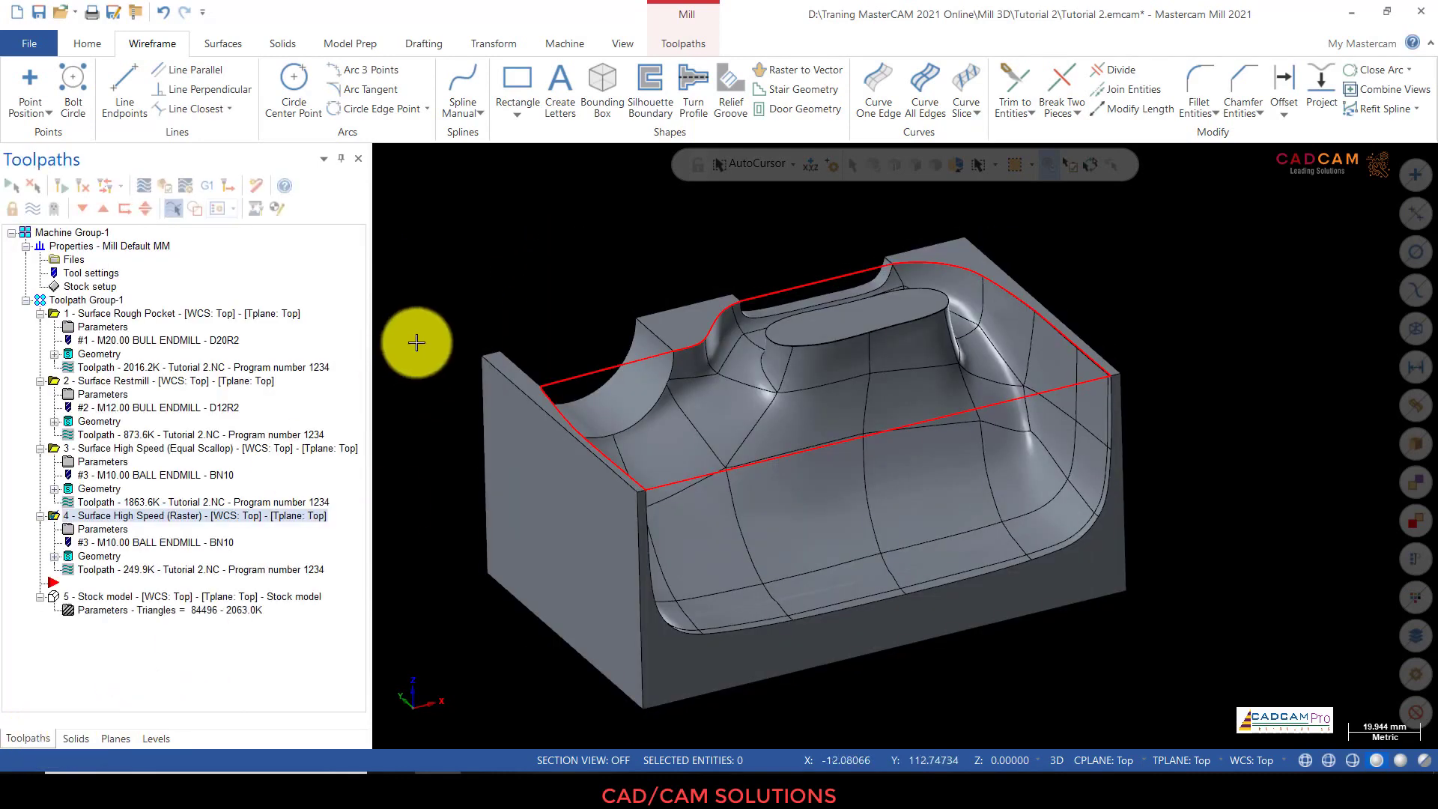
{"action": "right_click", "coordinate": [131, 582]}
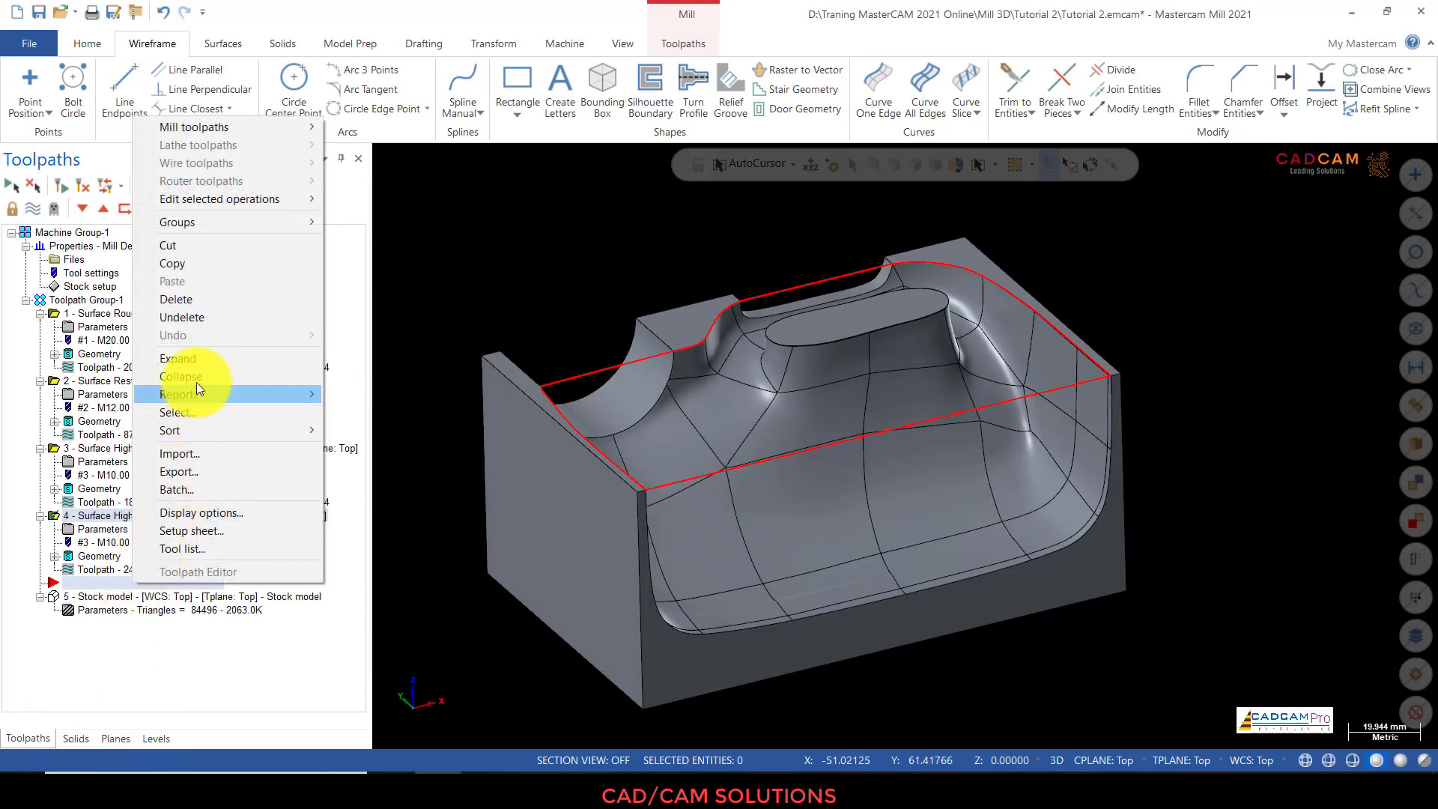
{"action": "mouse_move", "coordinate": [231, 125]}
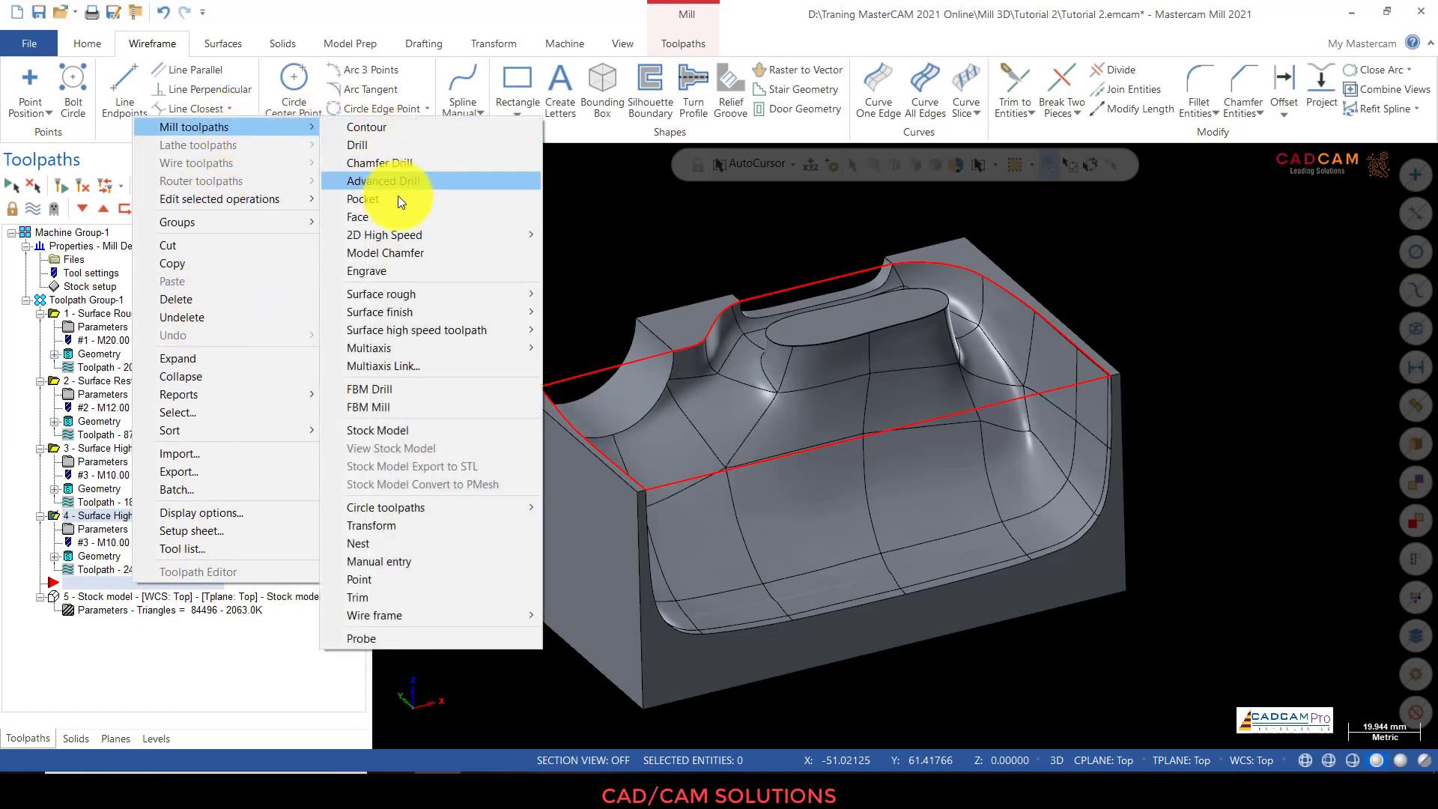
{"action": "mouse_move", "coordinate": [412, 313]}
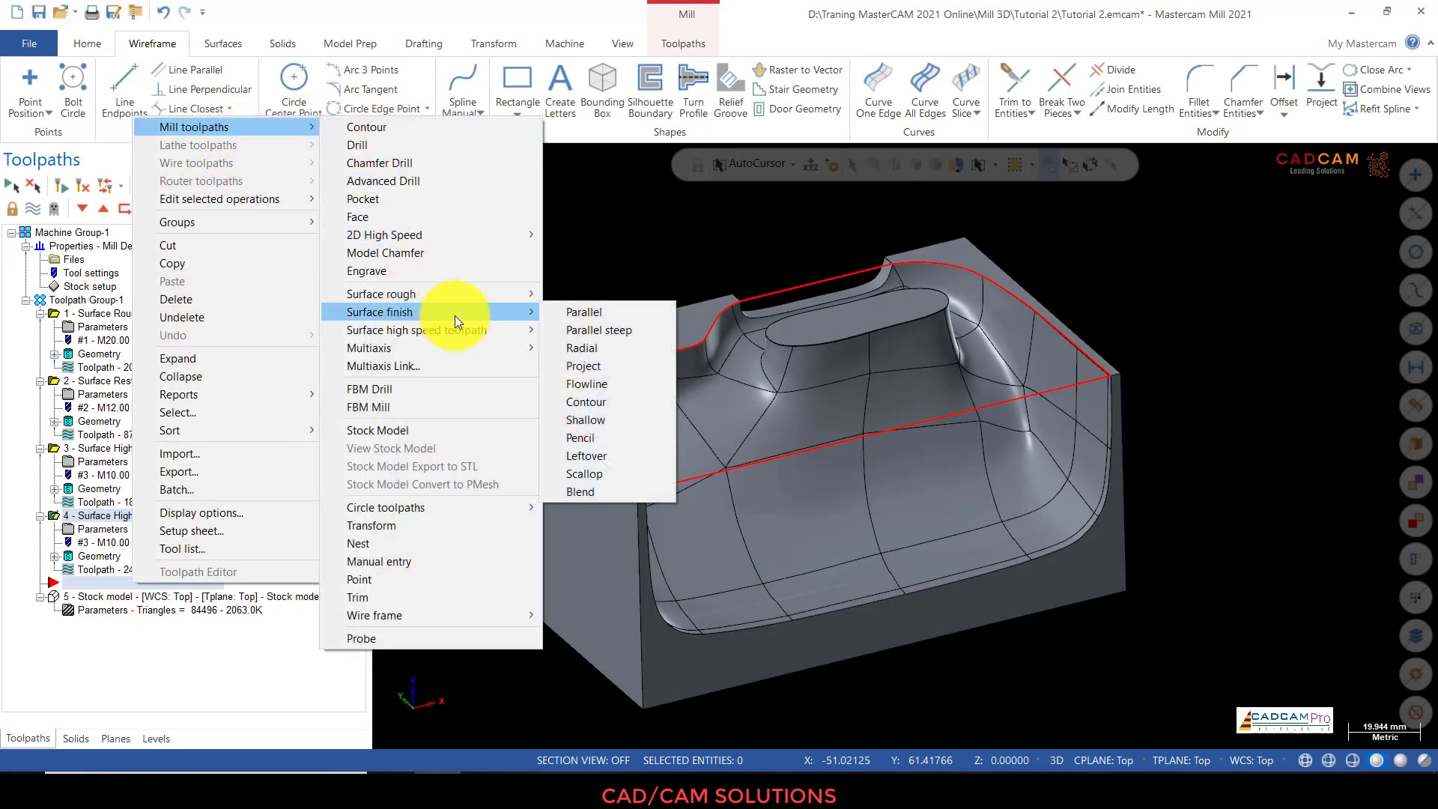
{"action": "left_click", "coordinate": [604, 473]}
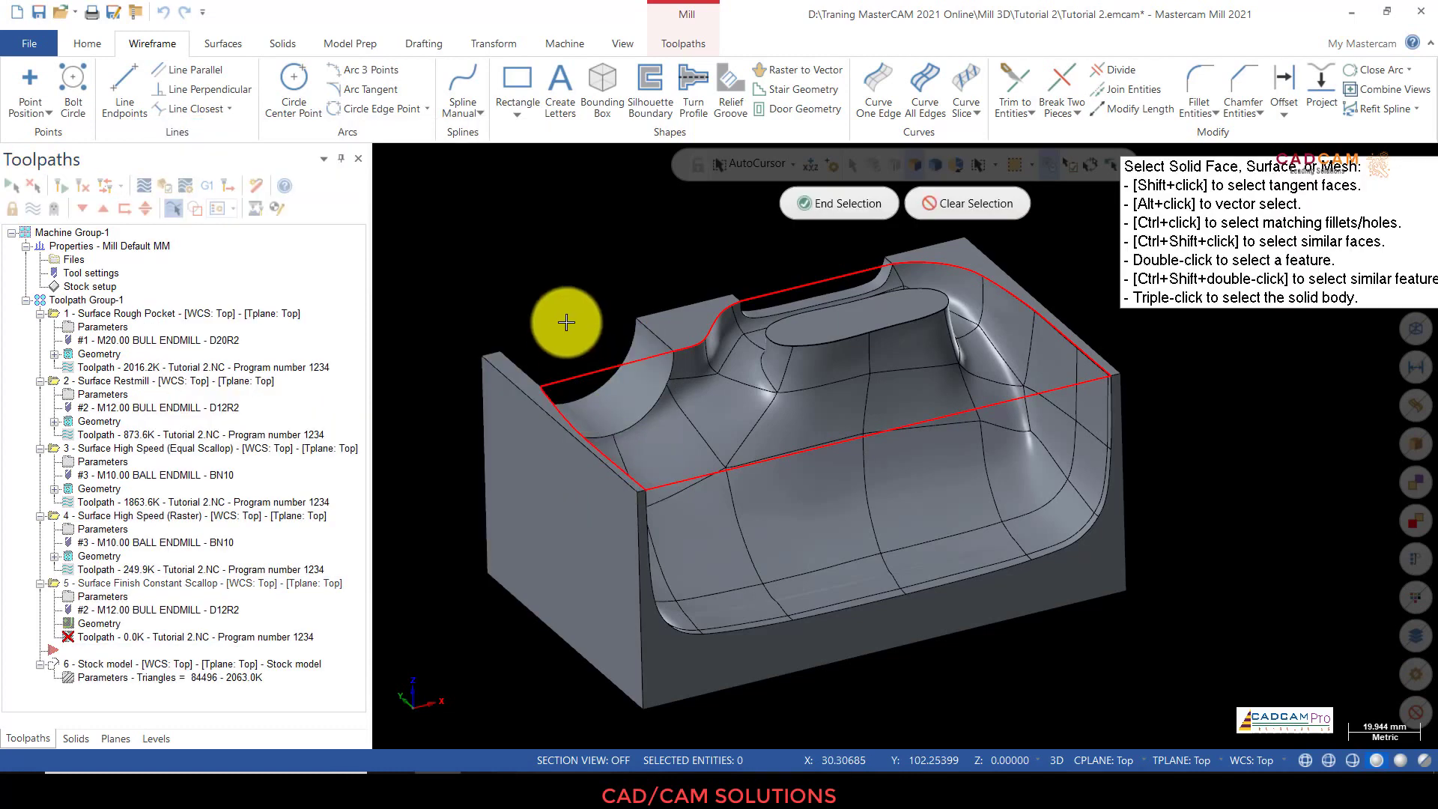
{"action": "scroll", "coordinate": [561, 321], "scroll_direction": "down", "scroll_amount": 1}
{"action": "right_click", "coordinate": [560, 256]}
{"action": "left_click", "coordinate": [599, 380]}
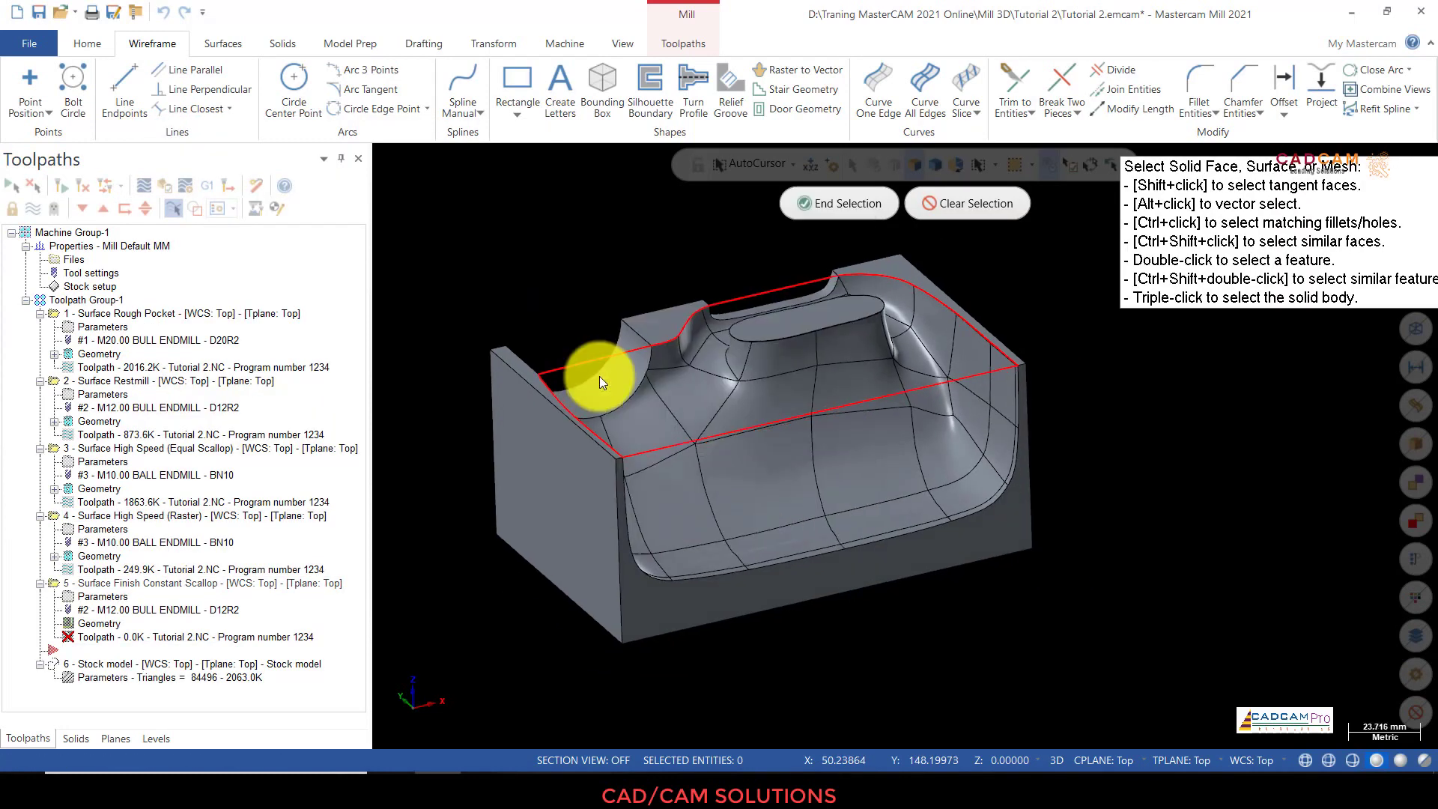
{"action": "left_click_drag", "start_coordinate": [439, 273], "coordinate": [1017, 513]}
{"action": "key", "text": "alt+7"}
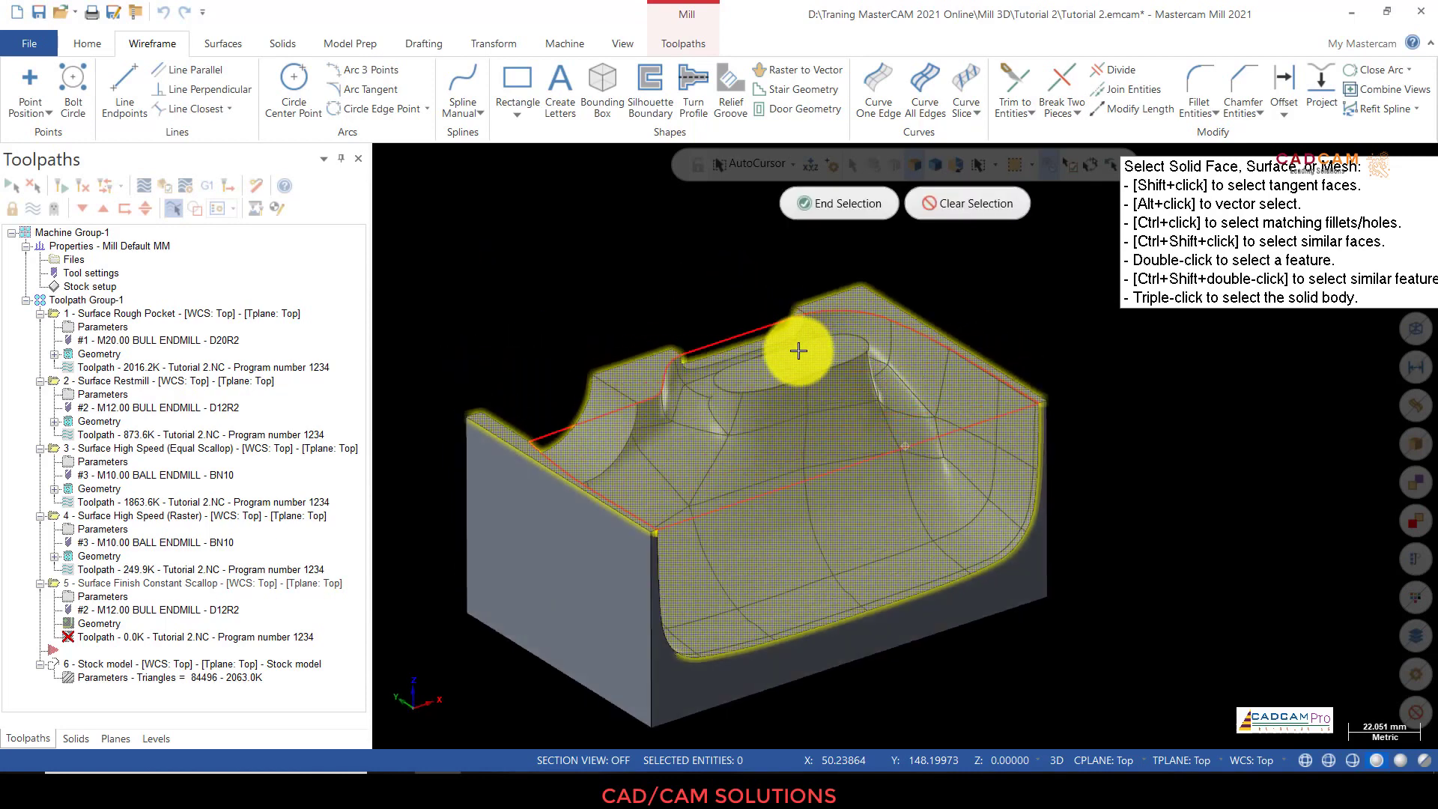
{"action": "left_click", "coordinate": [834, 205]}
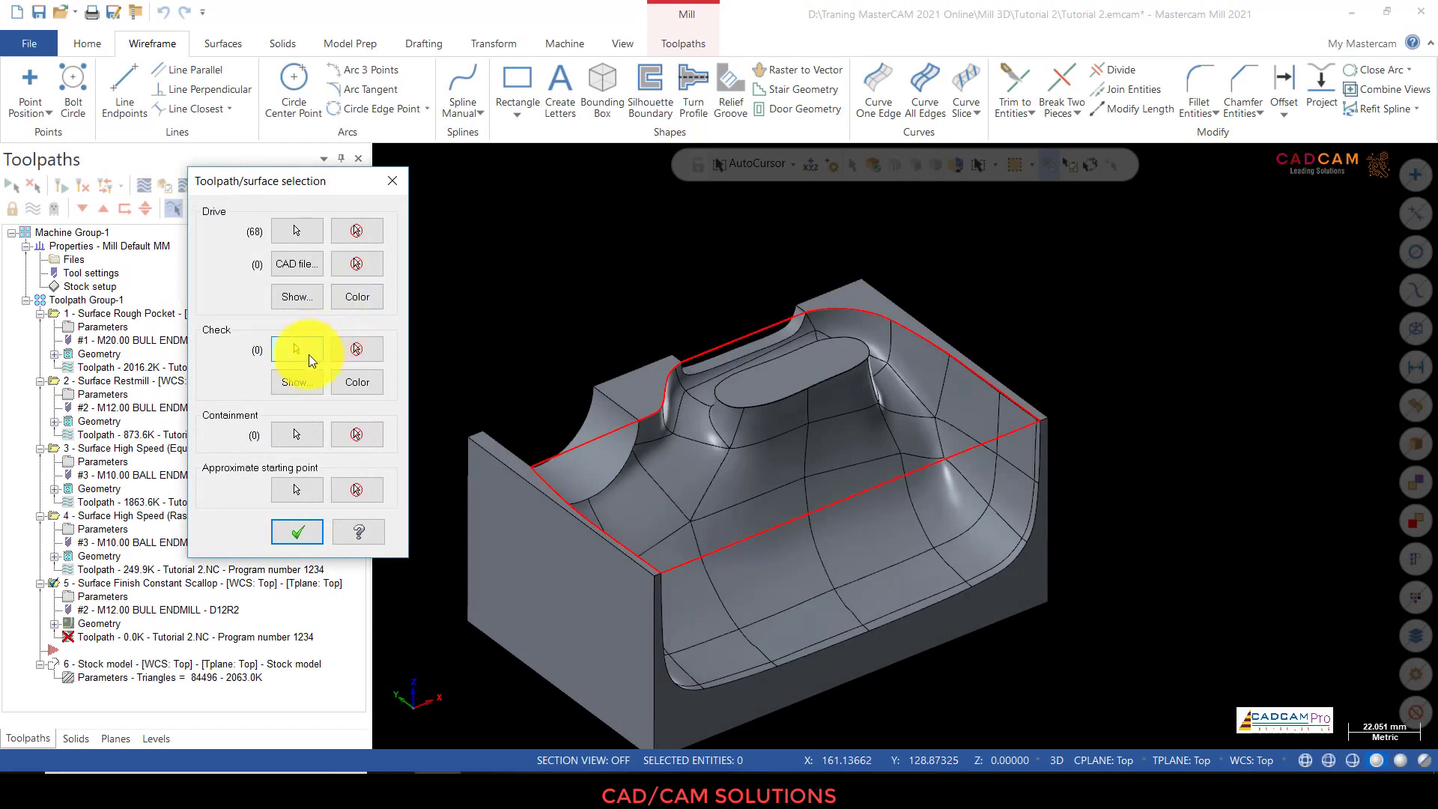
Step: Chain the closed red boundary as the toolpath's containment and accept the surface selection
{"action": "left_click", "coordinate": [300, 433]}
{"action": "scroll", "coordinate": [563, 304], "scroll_direction": "down", "scroll_amount": 1}
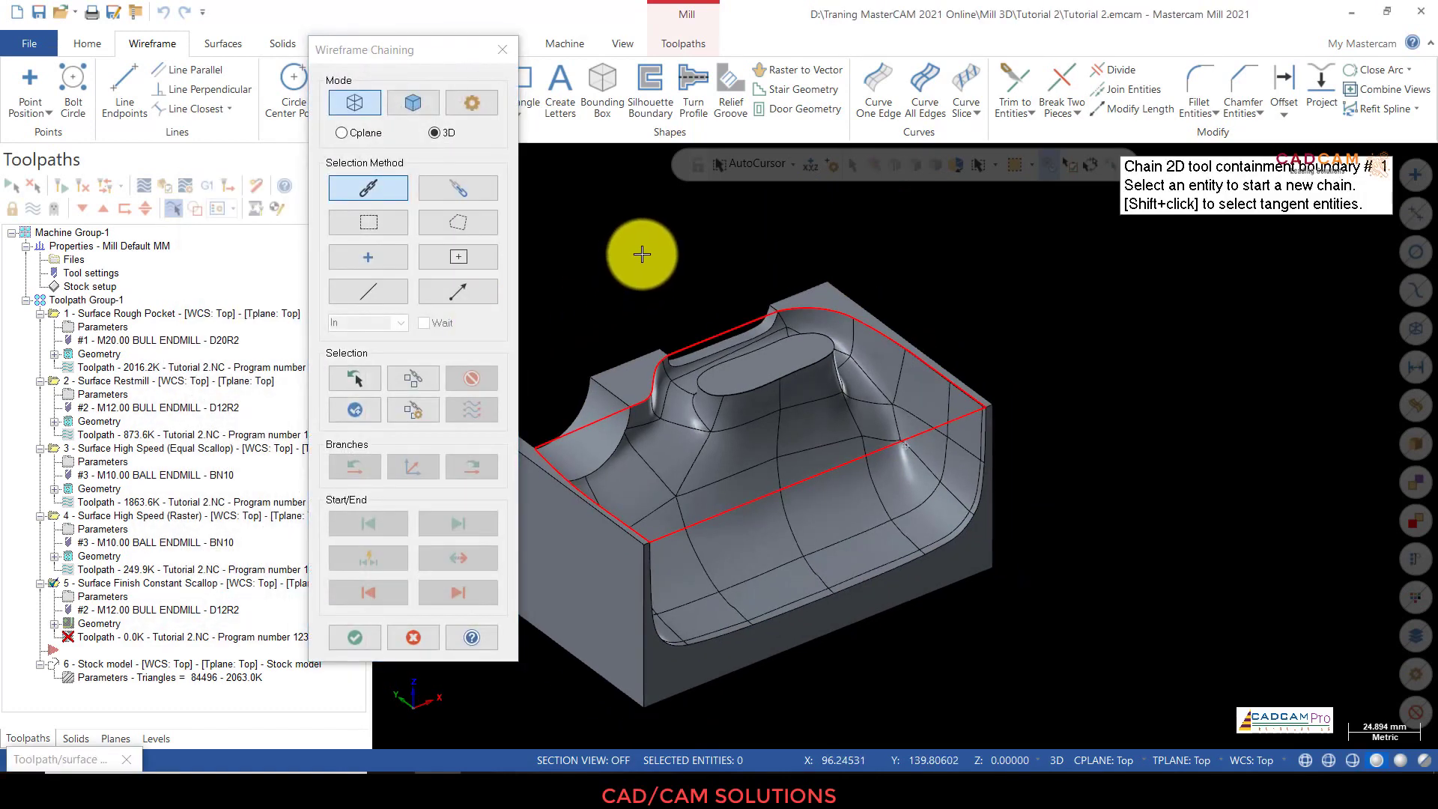
{"action": "left_click", "coordinate": [785, 496]}
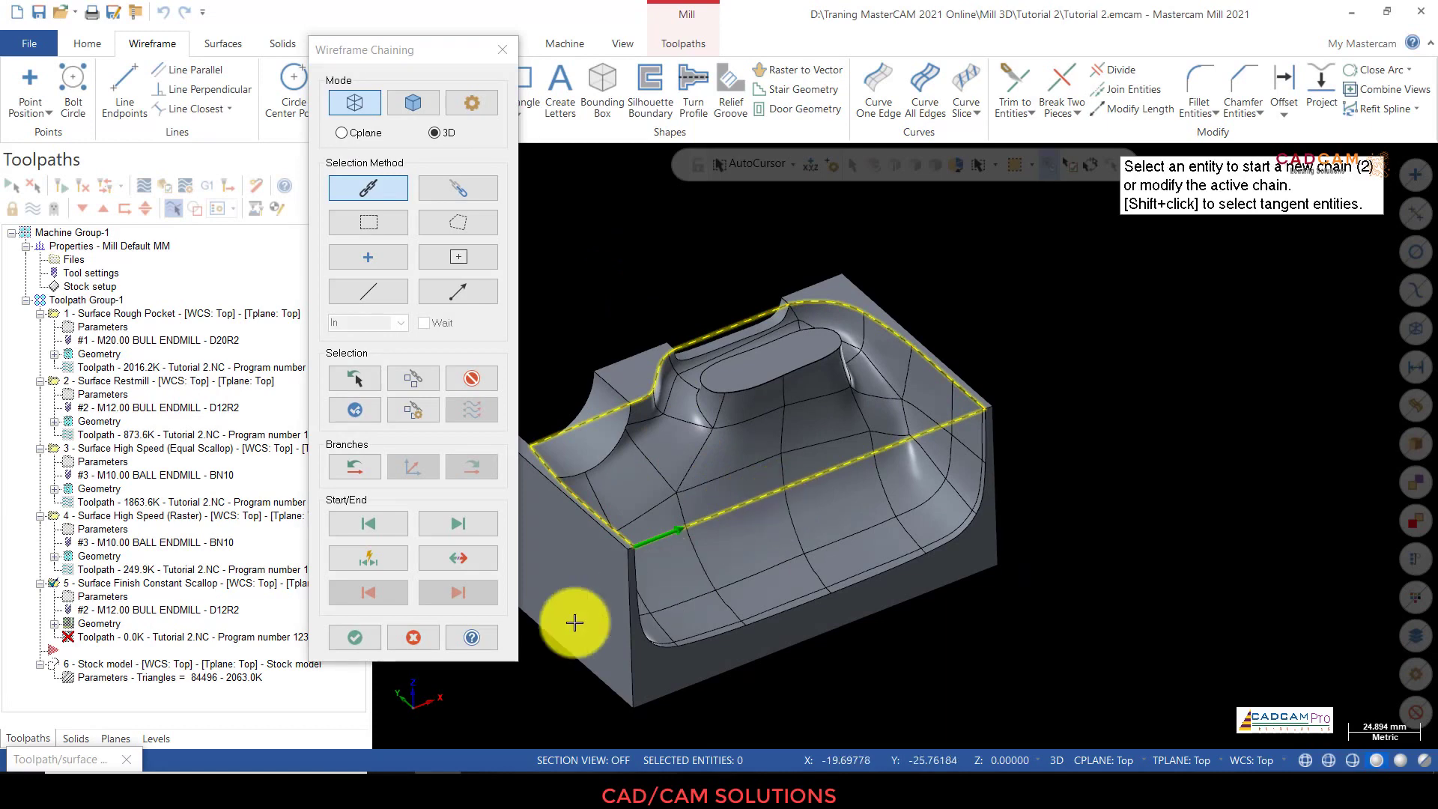
{"action": "left_click", "coordinate": [370, 639]}
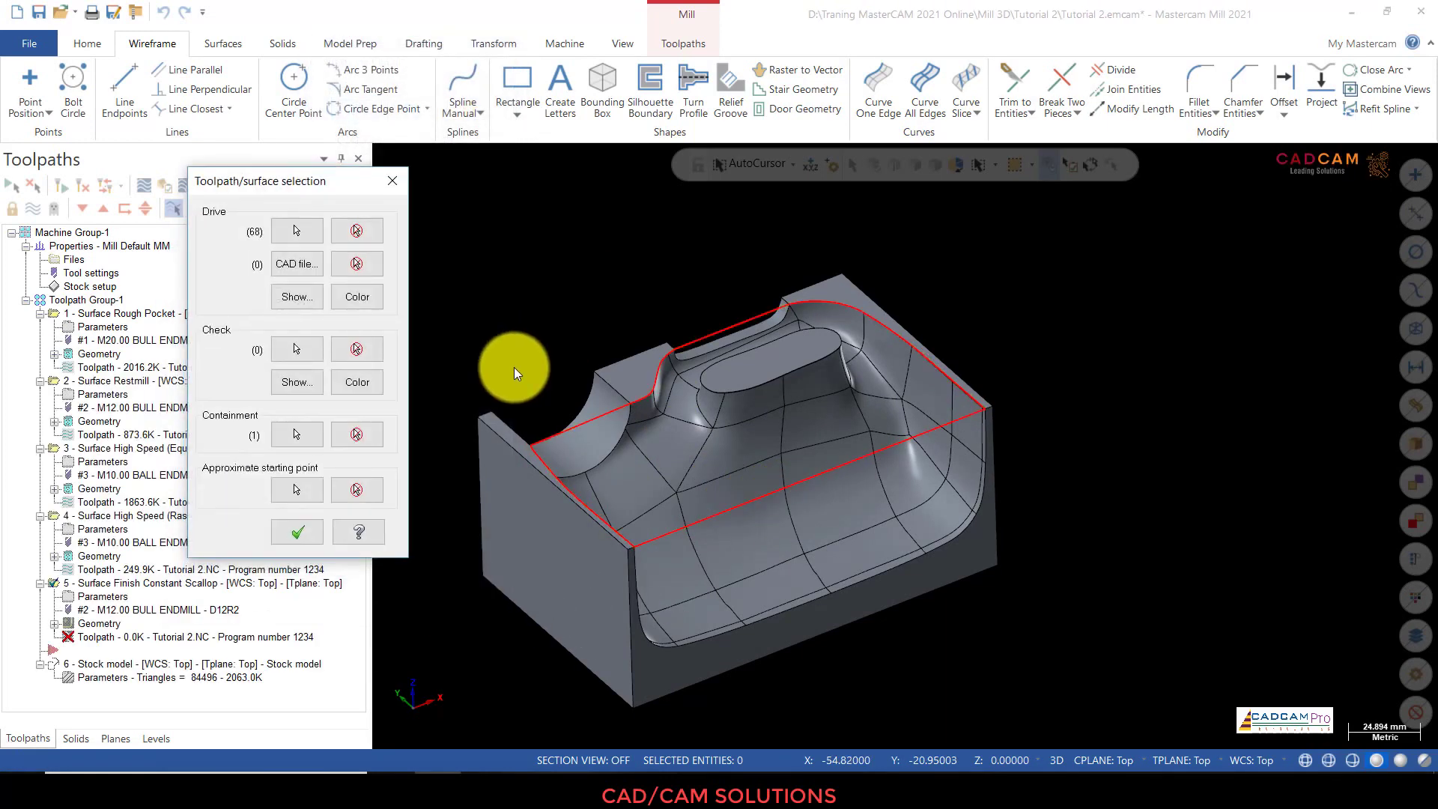
{"action": "left_click", "coordinate": [299, 533]}
Step: Choose the 10 mm ball endmill, enable clearance at absolute 50, set retract to absolute 10 and make the feed plane absolute
{"action": "left_click", "coordinate": [229, 287]}
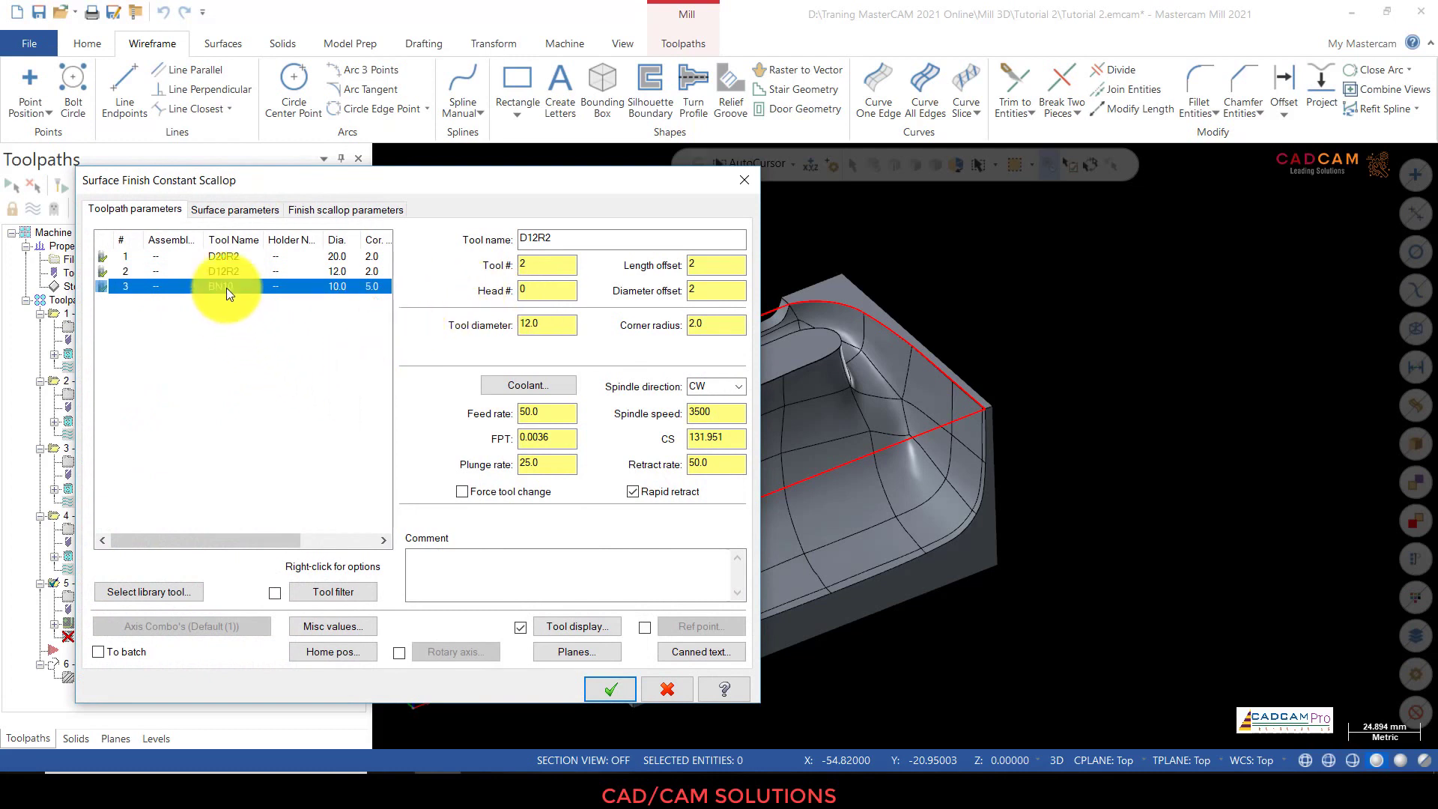
{"action": "left_click", "coordinate": [230, 211]}
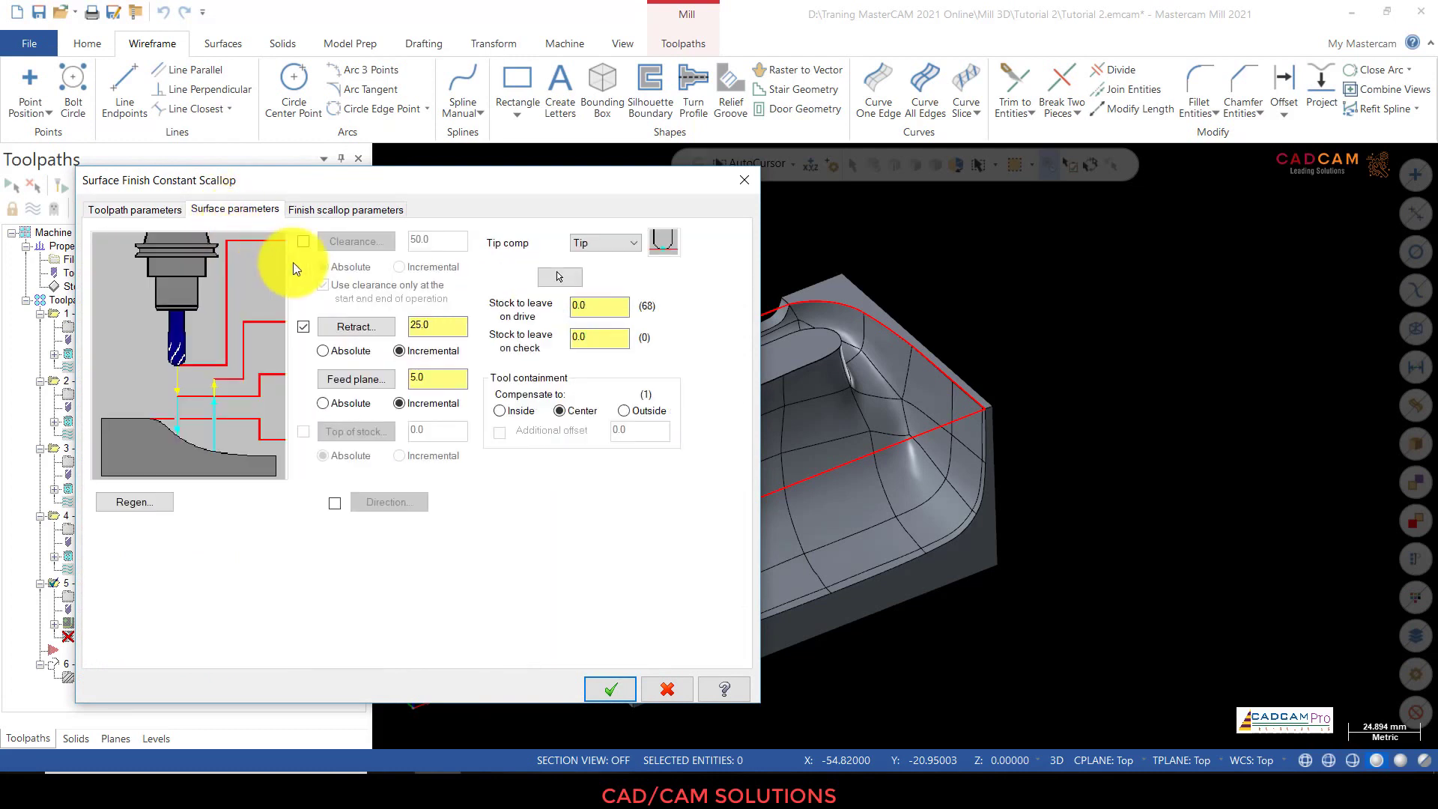
{"action": "left_click", "coordinate": [304, 241]}
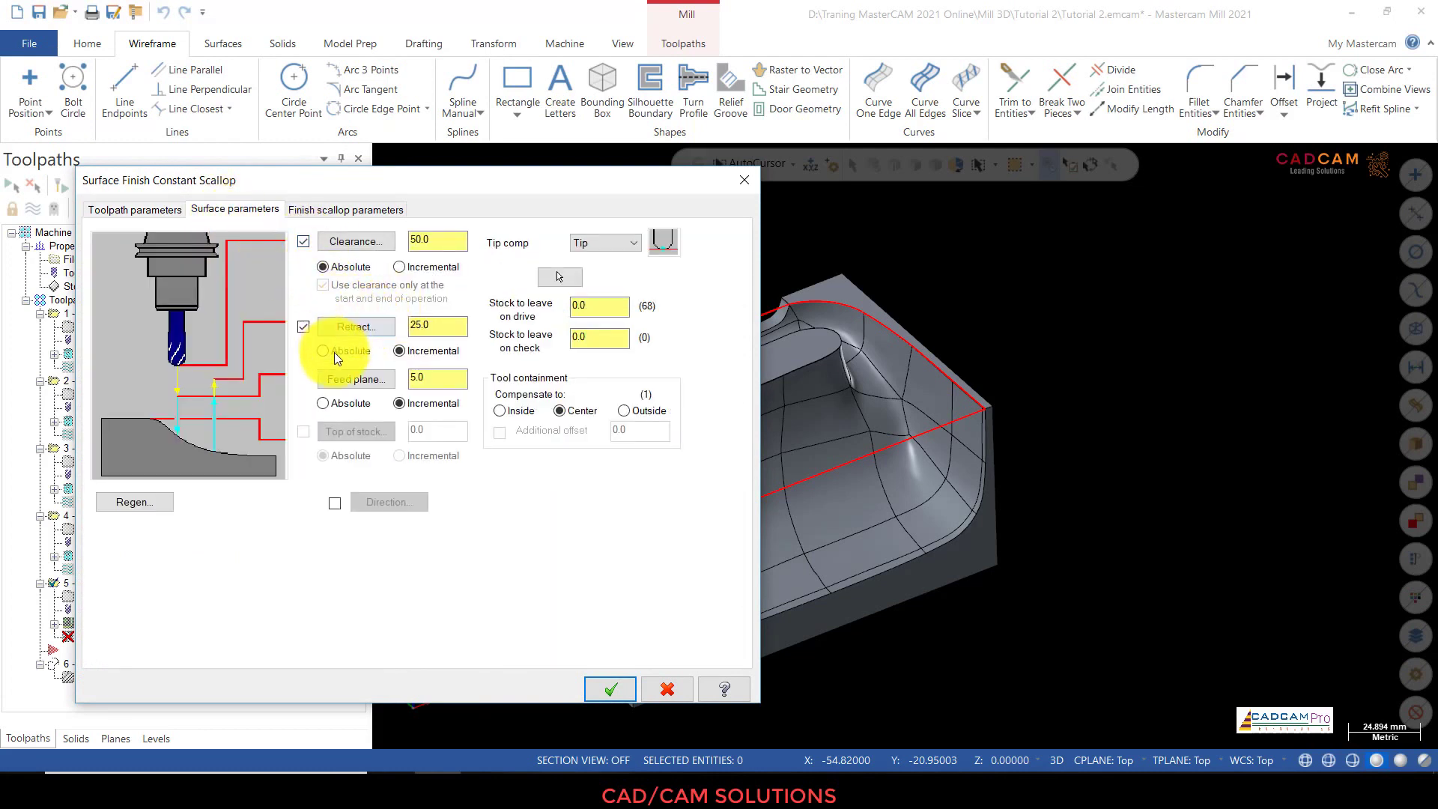
{"action": "left_click", "coordinate": [338, 405]}
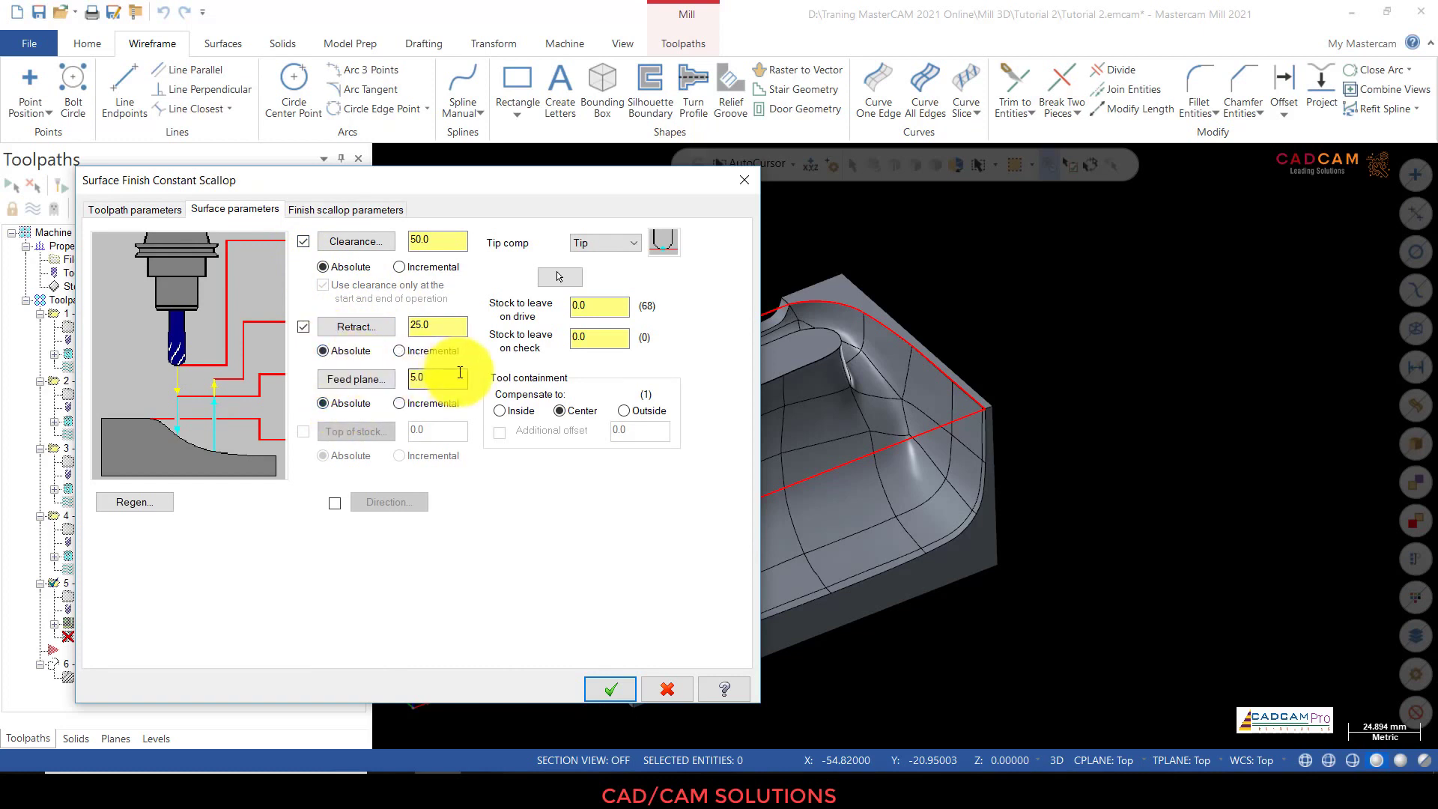
{"action": "left_click_drag", "start_coordinate": [440, 325], "coordinate": [369, 325]}
{"action": "type", "text": "10"}
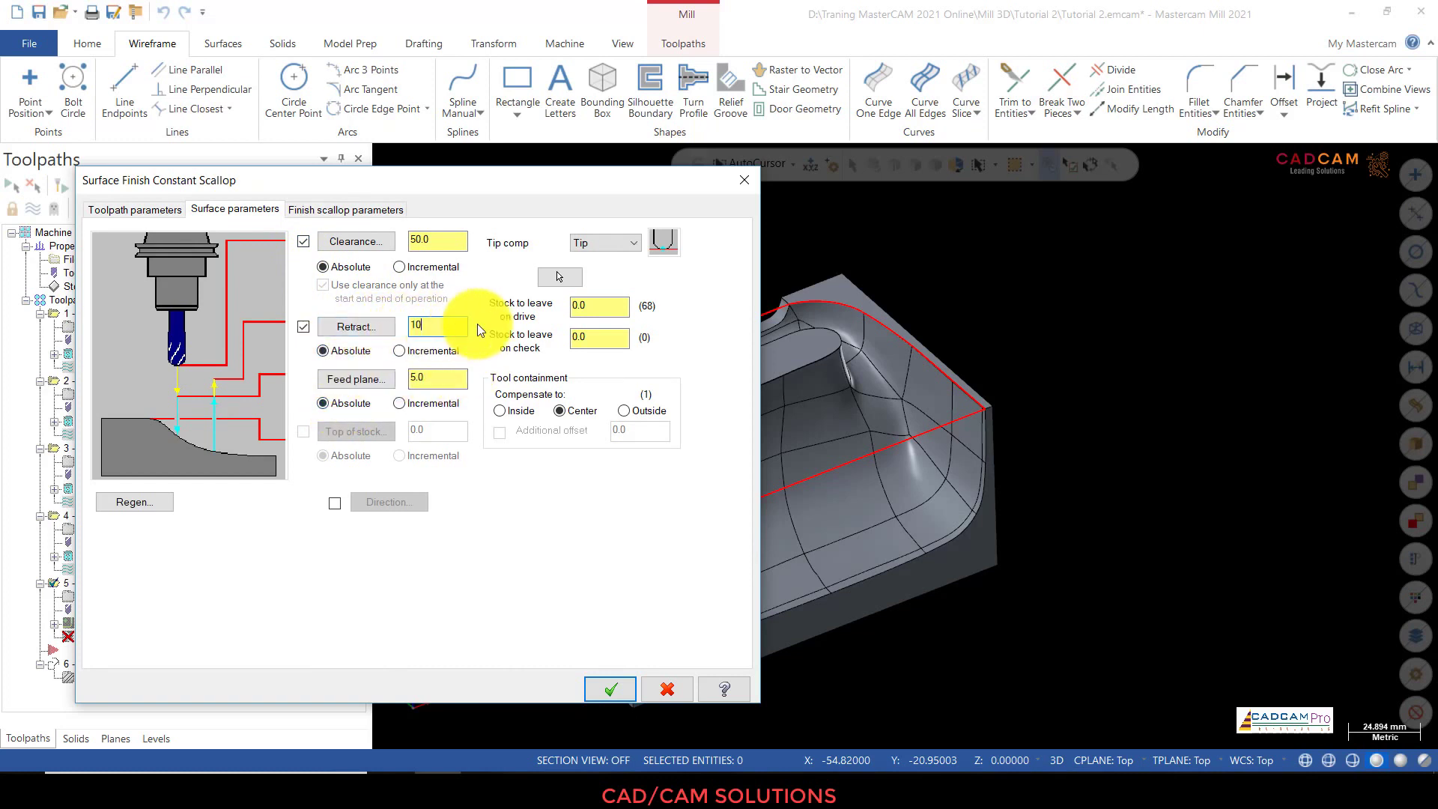
{"action": "double_click", "coordinate": [610, 306]}
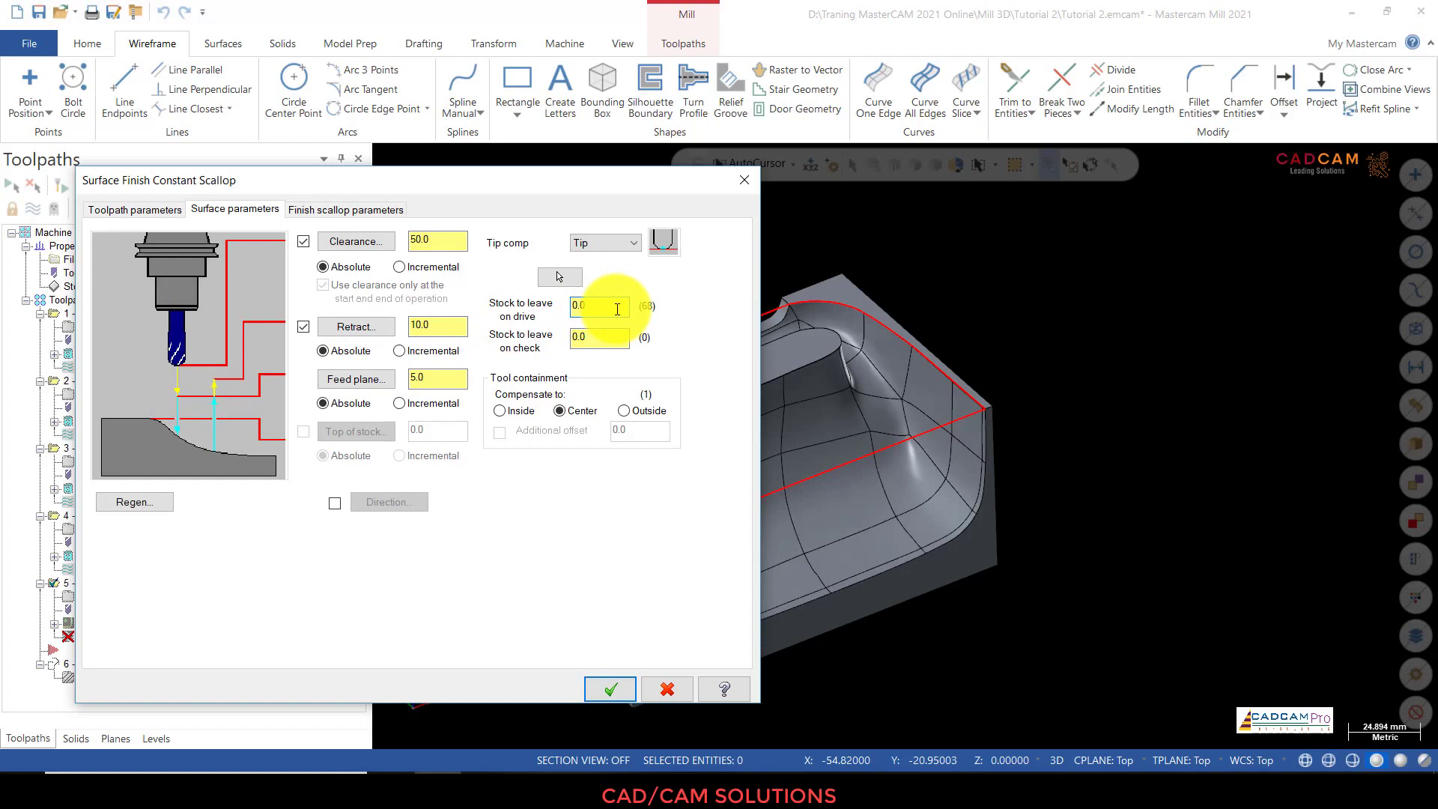
Step: Set the scallop finish's maximum stepover to 0.5
{"action": "left_click", "coordinate": [361, 212]}
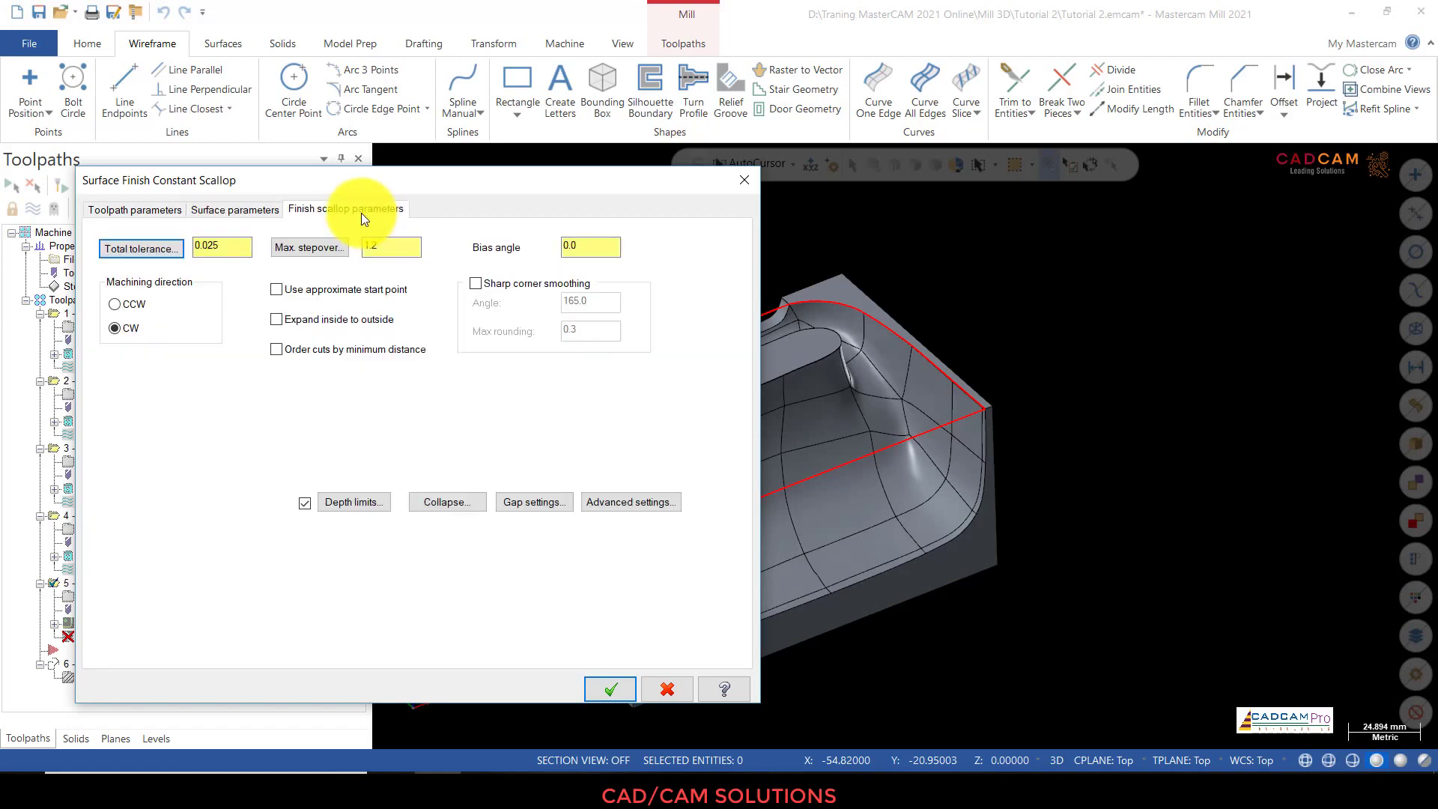
{"action": "double_click", "coordinate": [382, 254]}
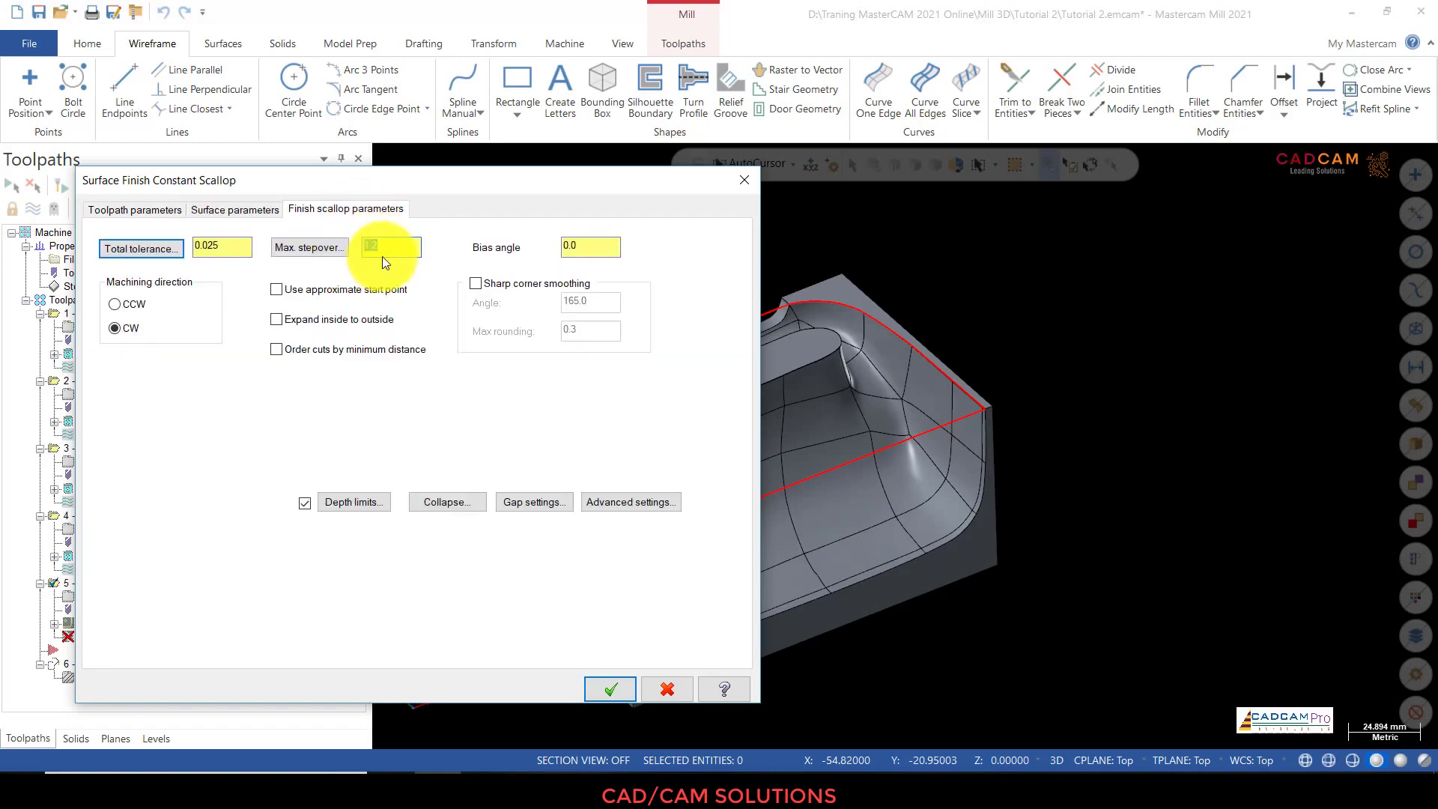
{"action": "type", "text": "0.5"}
{"action": "left_click", "coordinate": [600, 246]}
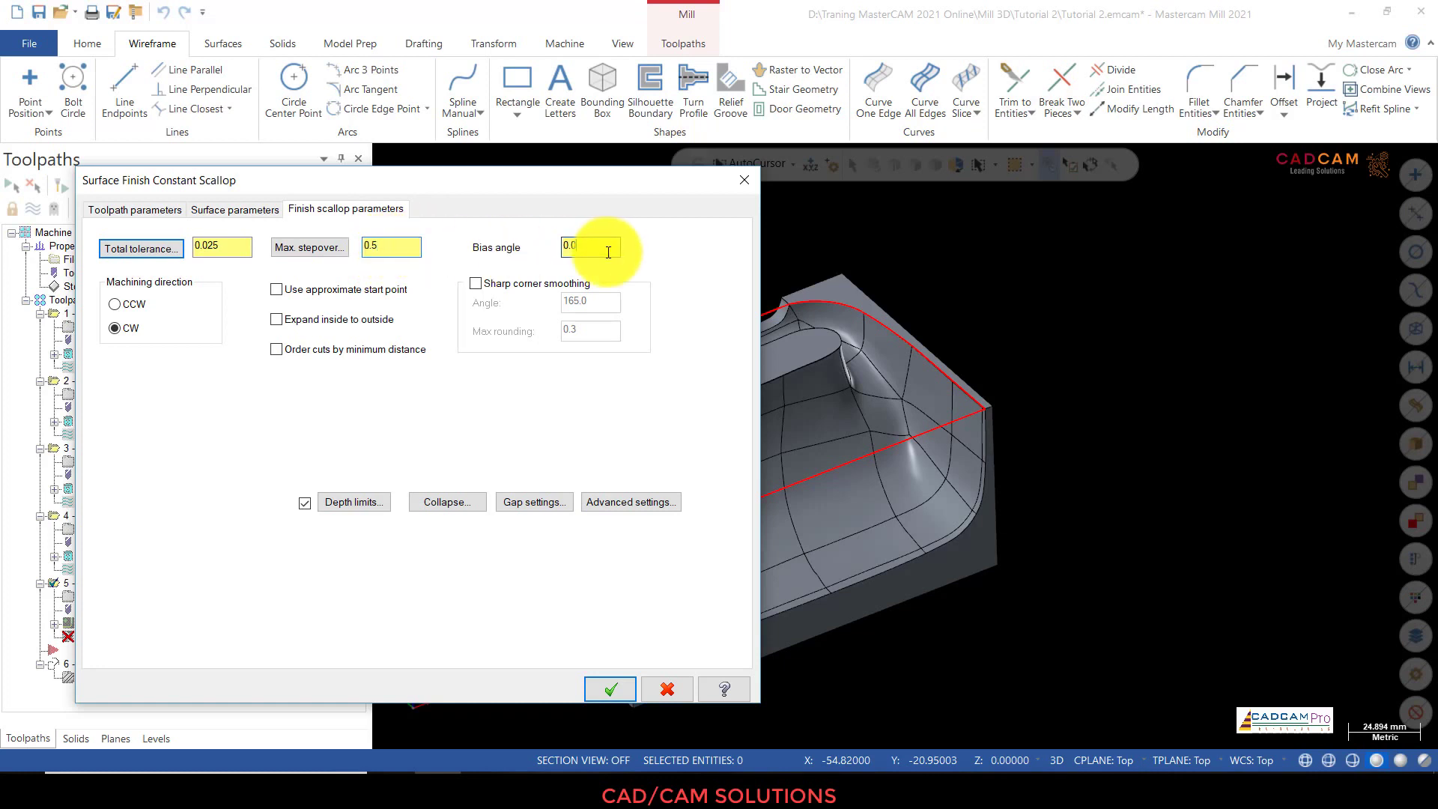
Step: Pick a depth point on the oval island's top edge and set the minimum depth limit to -0.025
{"action": "left_click", "coordinate": [358, 505]}
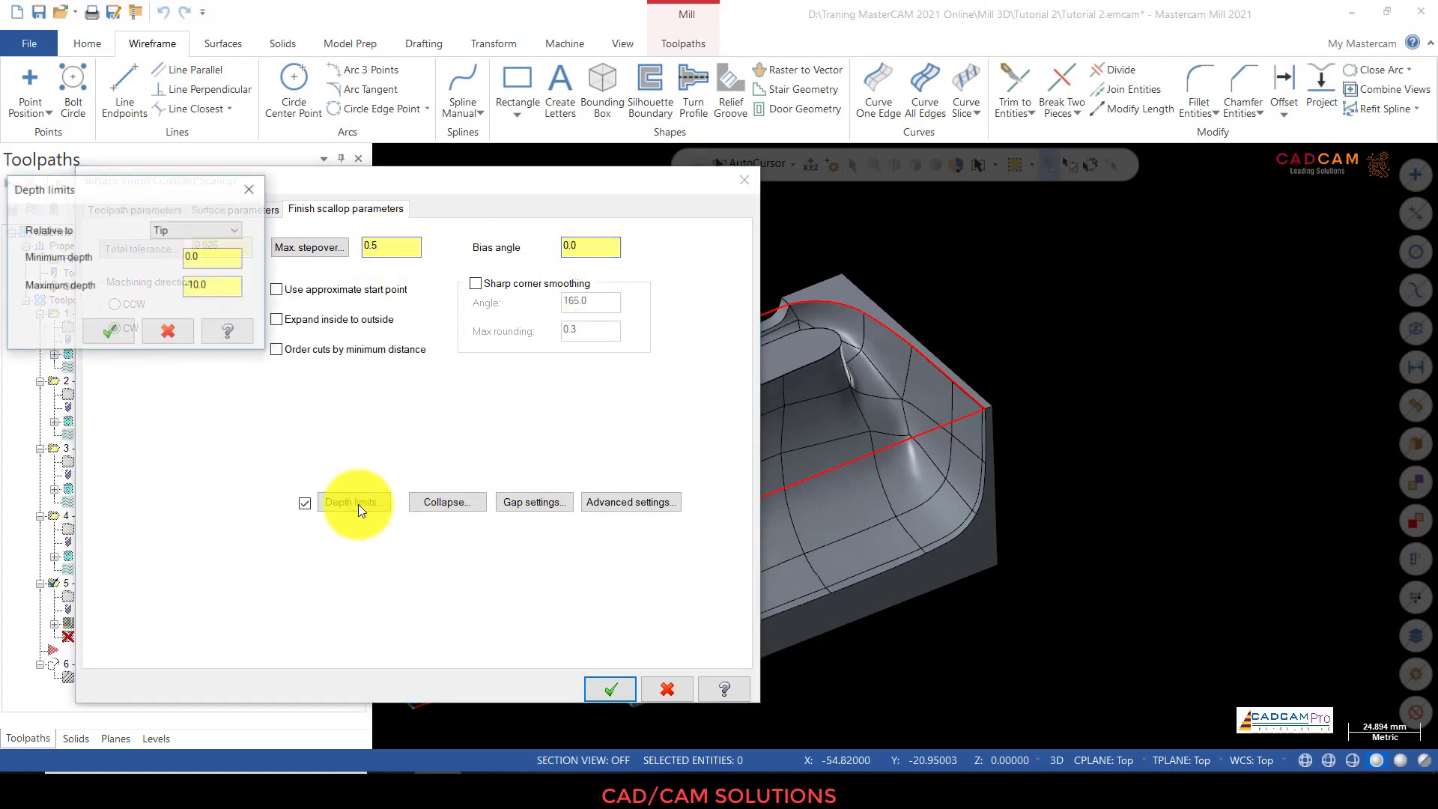
{"action": "double_click", "coordinate": [204, 257]}
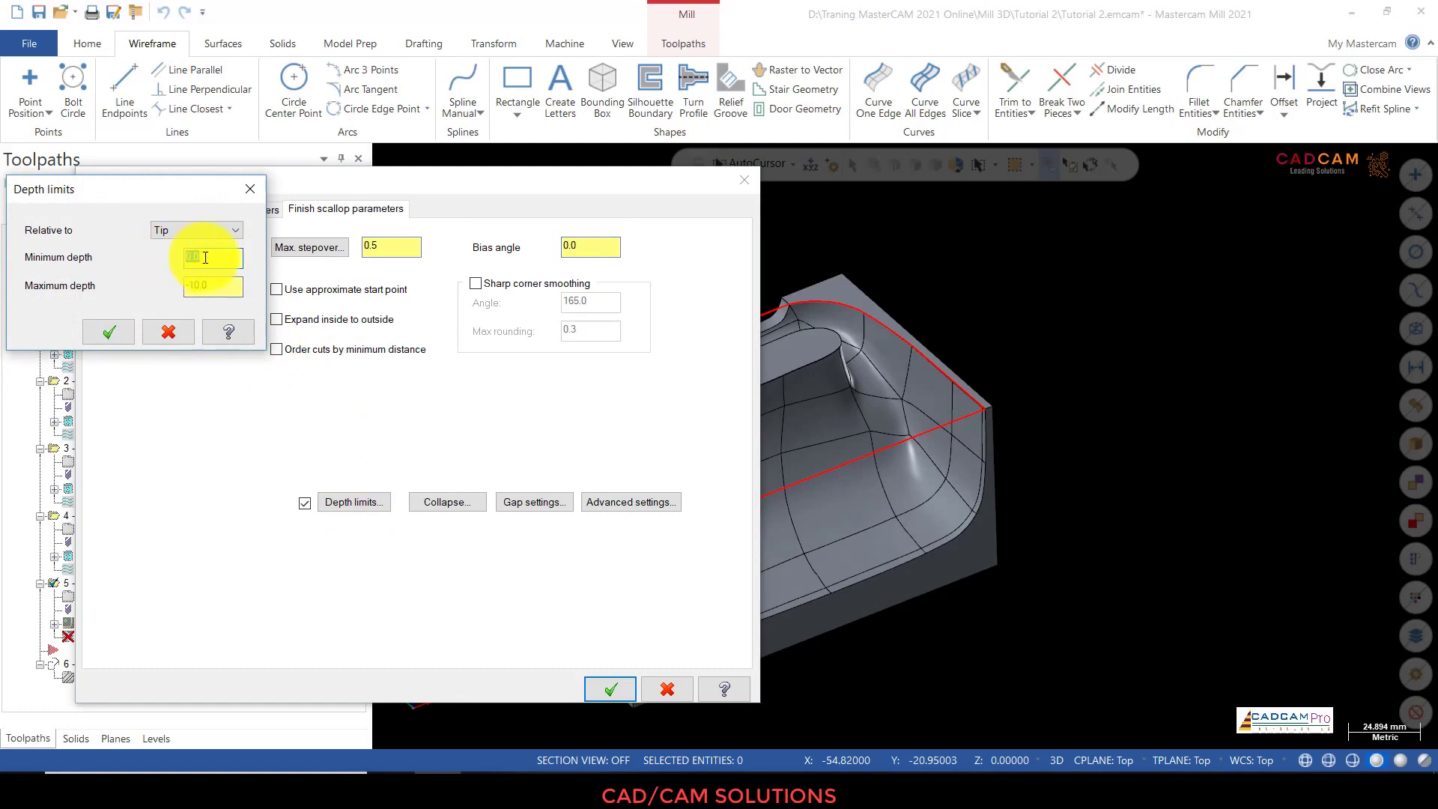
{"action": "right_click", "coordinate": [203, 257]}
{"action": "left_click", "coordinate": [236, 303]}
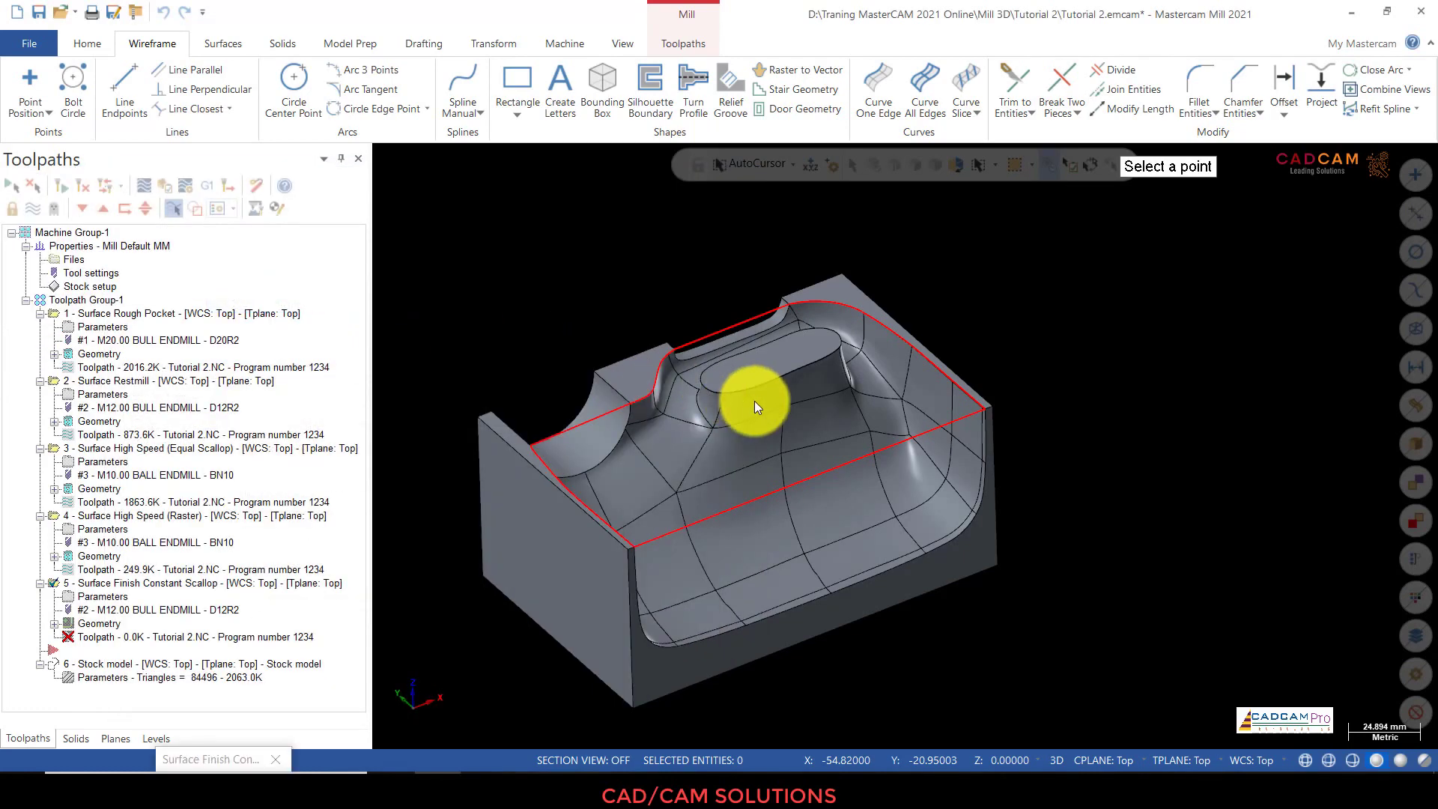
{"action": "scroll", "coordinate": [748, 390], "scroll_direction": "up", "scroll_amount": 10}
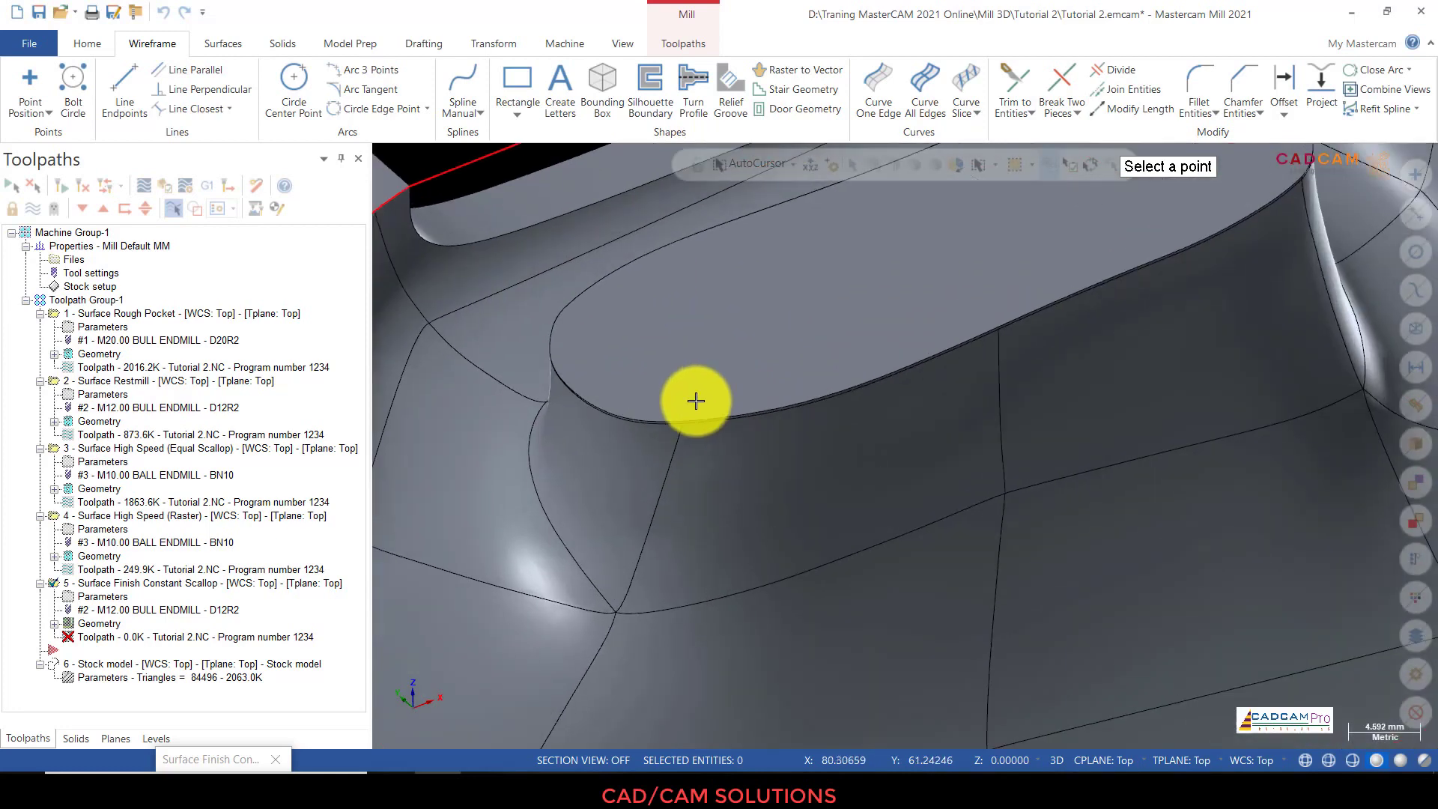
{"action": "scroll", "coordinate": [687, 402], "scroll_direction": "up", "scroll_amount": 2}
{"action": "left_click", "coordinate": [668, 452]}
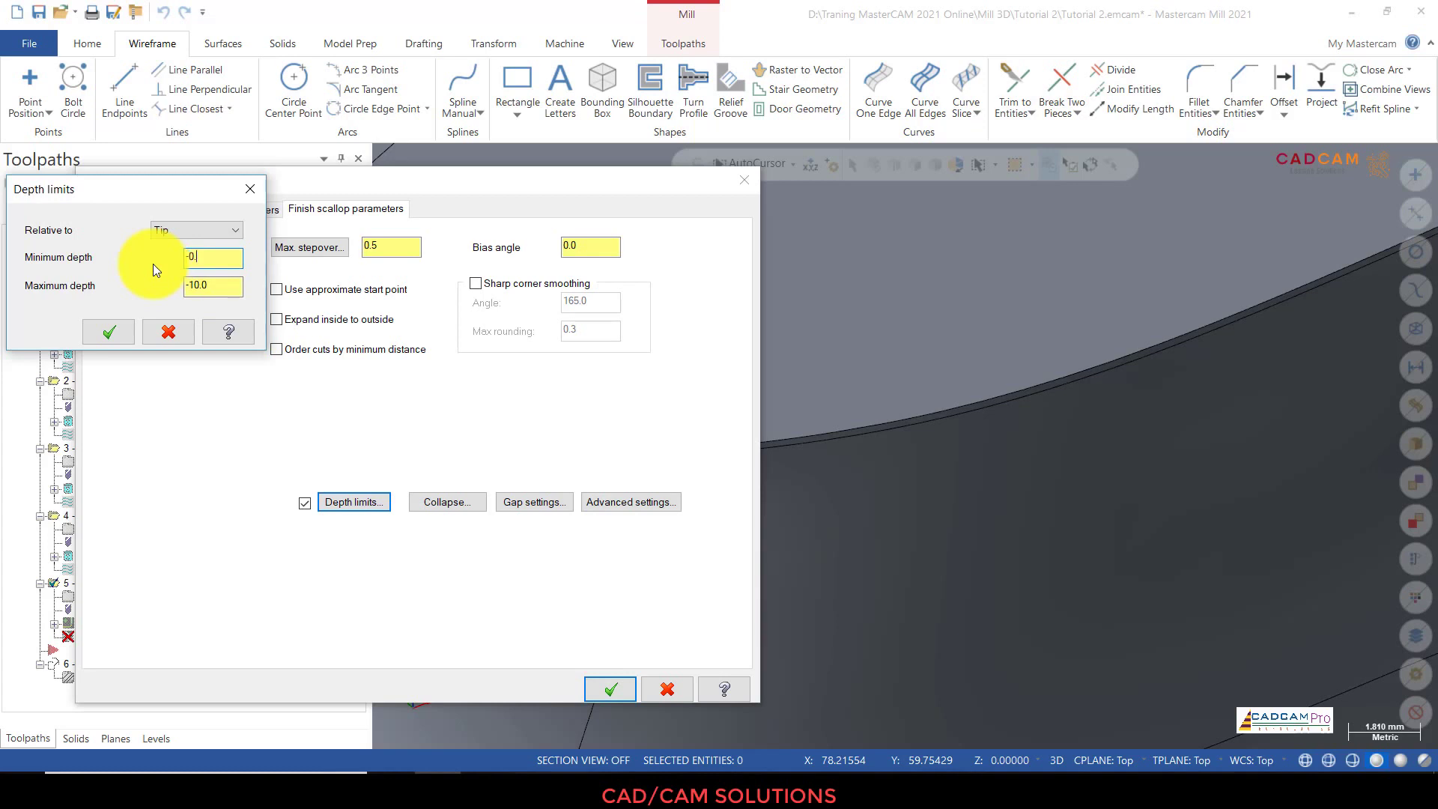
{"action": "type", "text": "-0.025"}
Step: Set the maximum depth limit to -67.5 from the block's lower front corner and accept the depth limits
{"action": "left_click", "coordinate": [223, 291]}
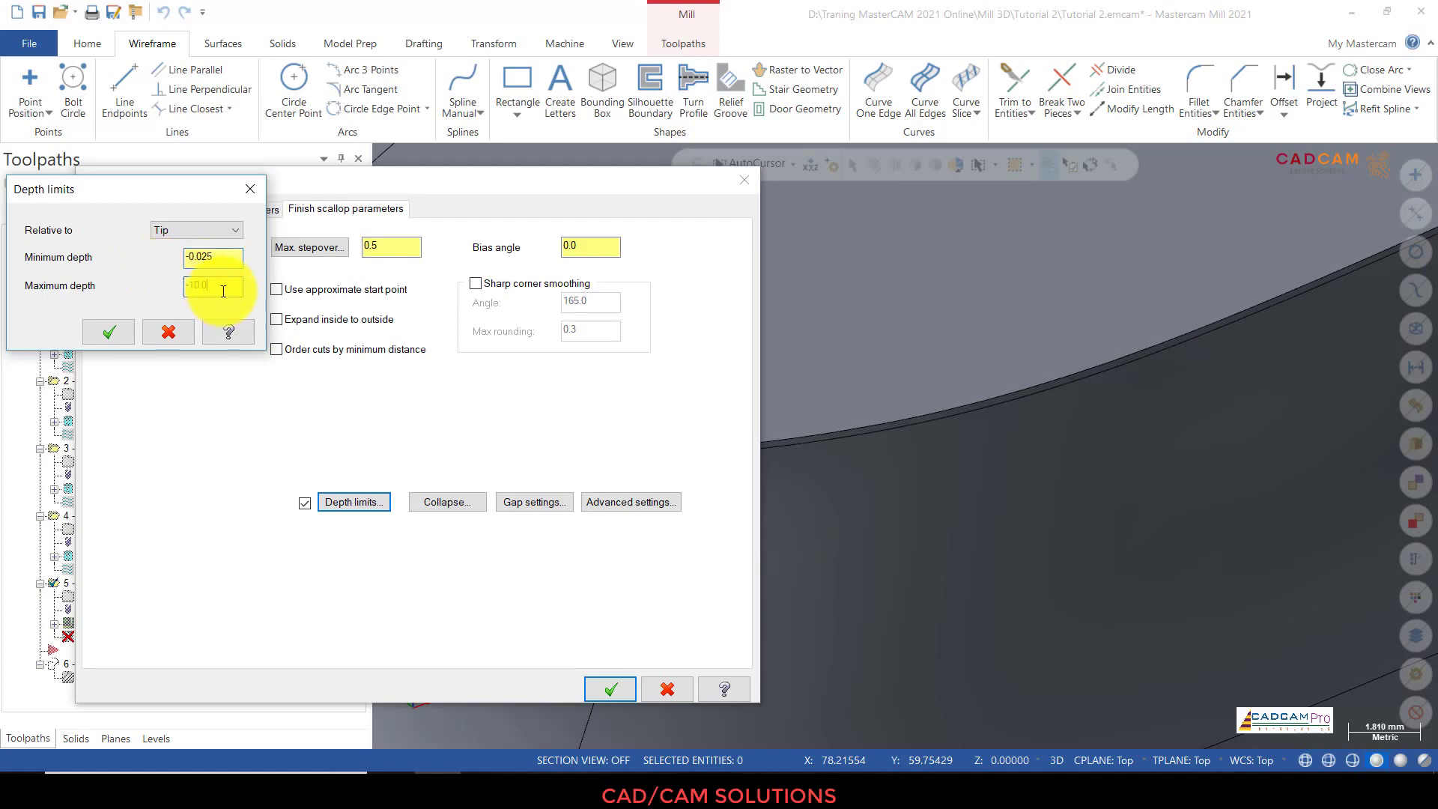
{"action": "right_click", "coordinate": [210, 291]}
{"action": "left_click", "coordinate": [230, 330]}
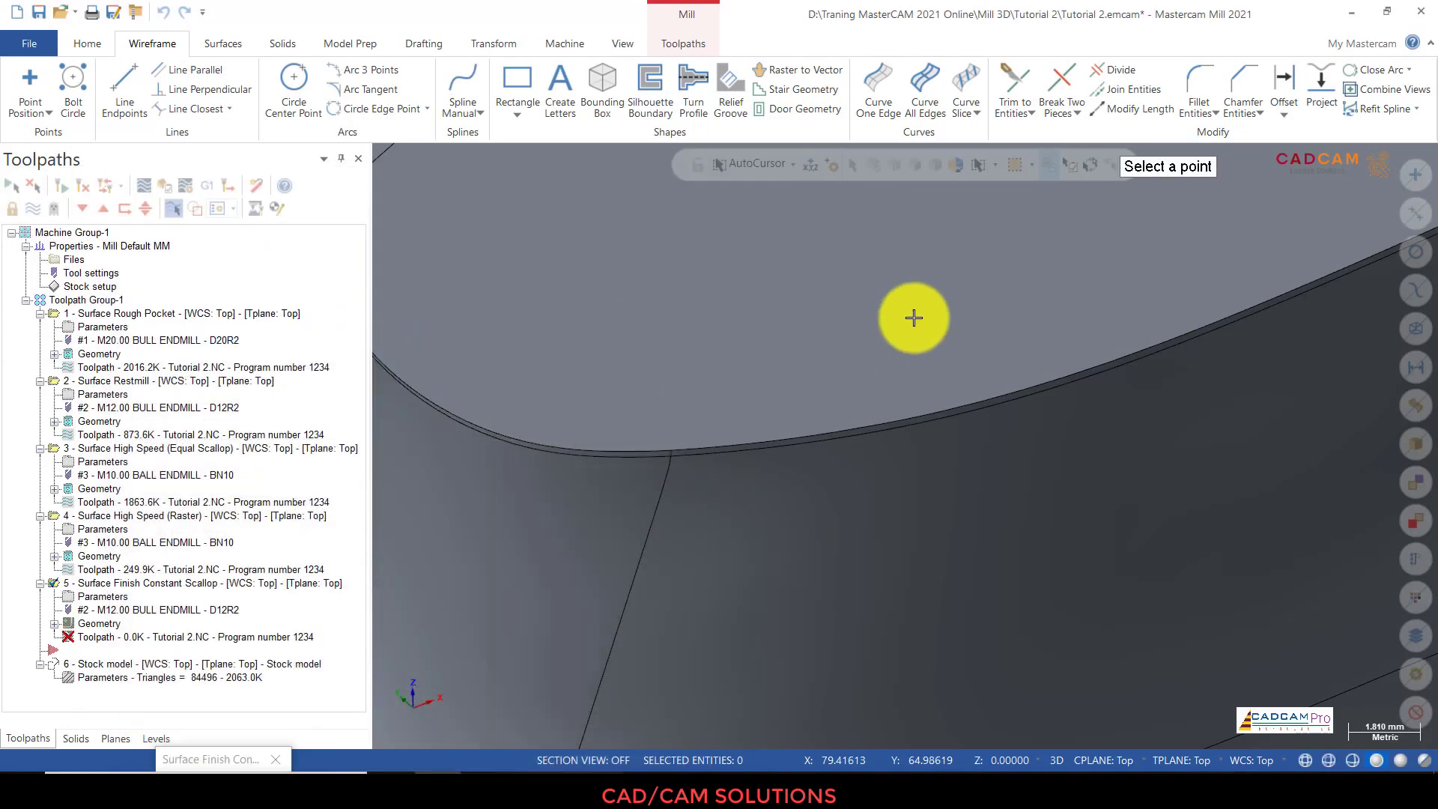
{"action": "scroll", "coordinate": [914, 318], "scroll_direction": "down", "scroll_amount": 8}
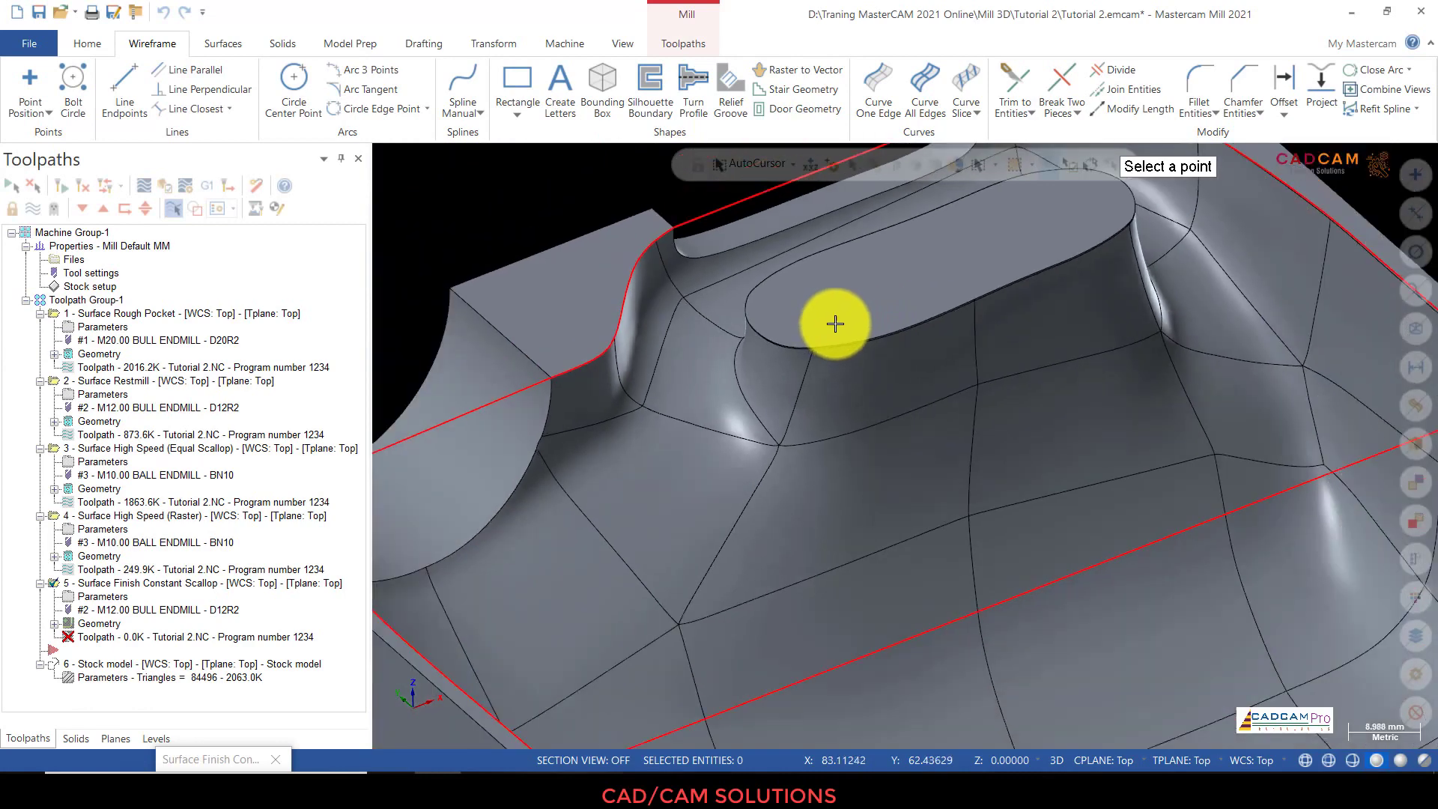
{"action": "scroll", "coordinate": [835, 324], "scroll_direction": "down", "scroll_amount": 4}
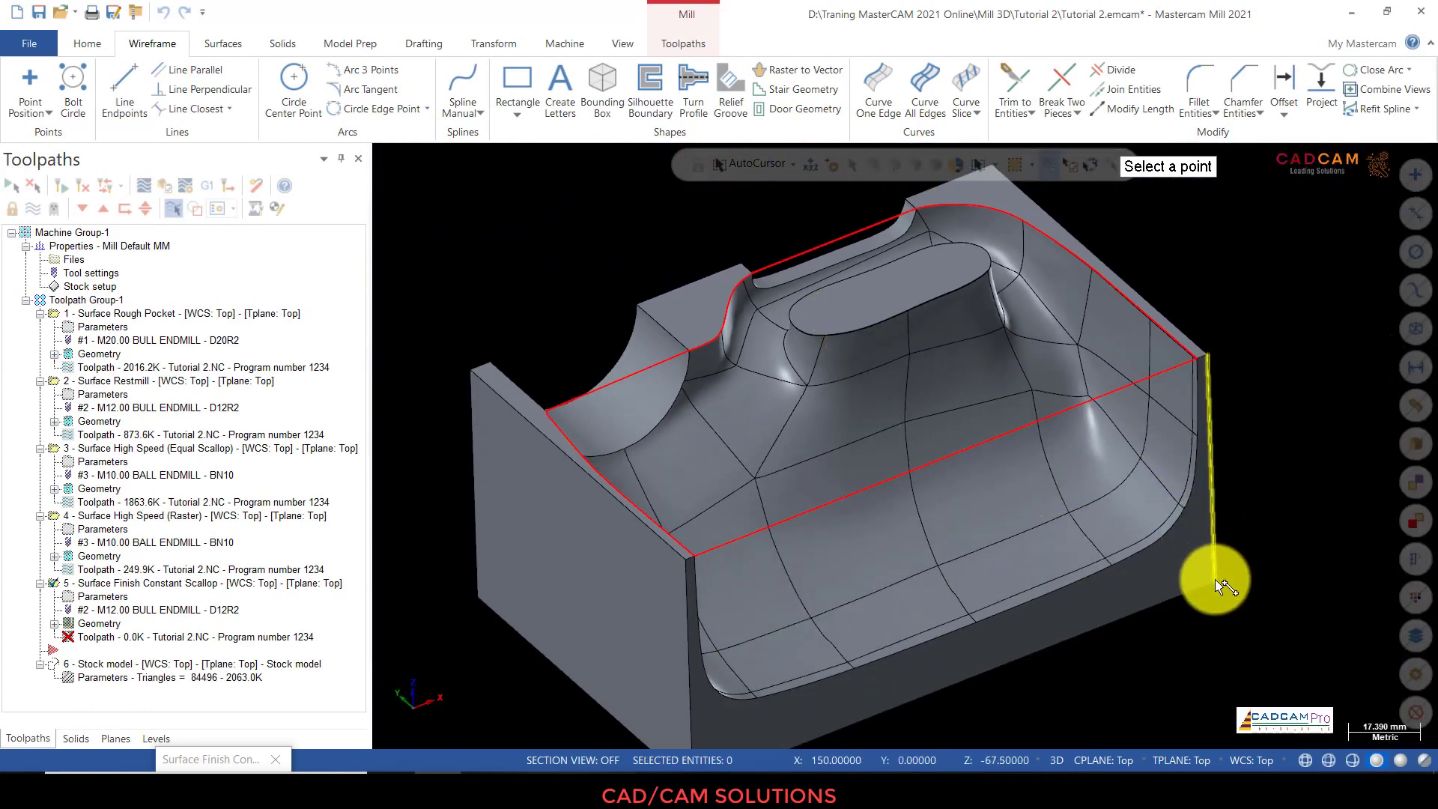
{"action": "left_click", "coordinate": [1215, 578]}
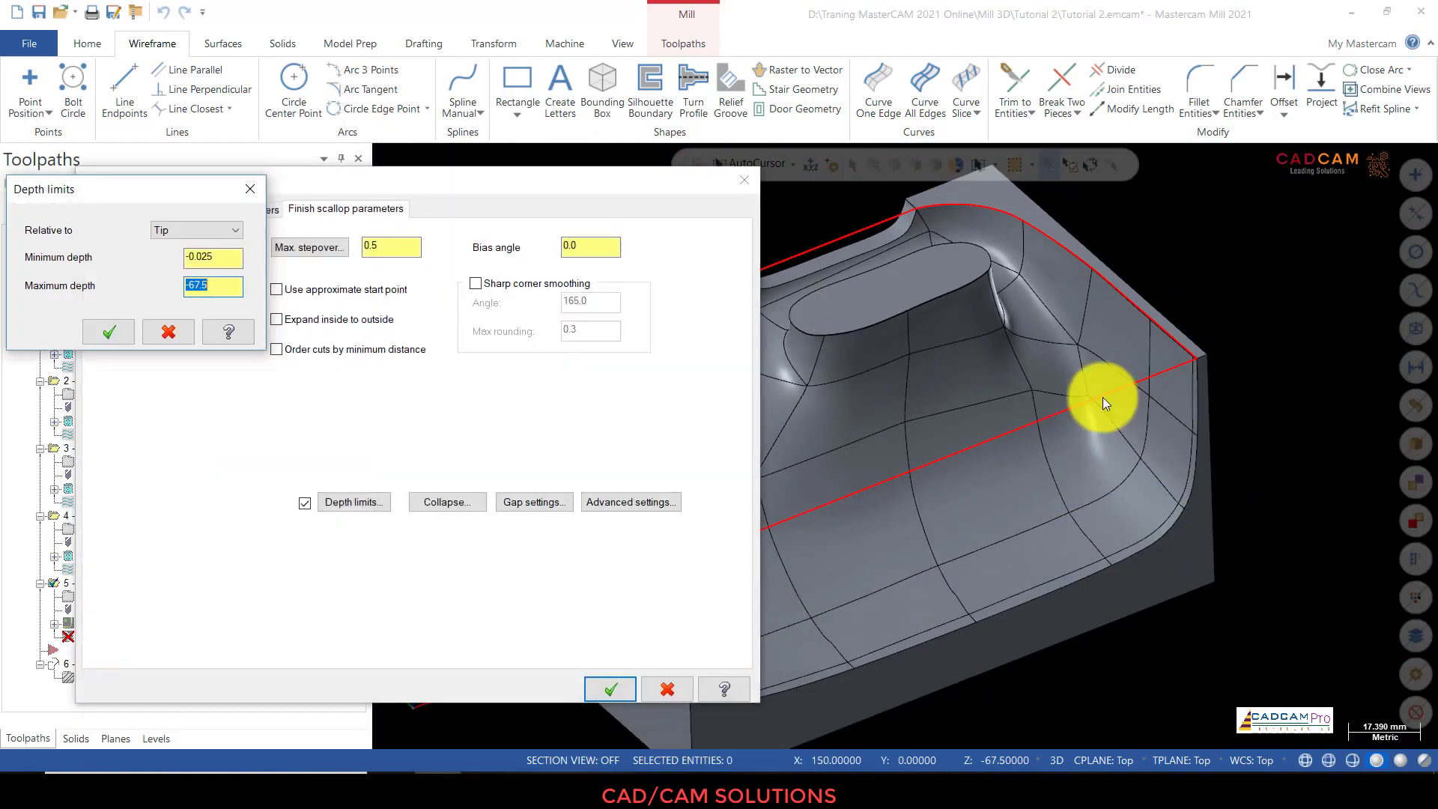
{"action": "left_click", "coordinate": [118, 336]}
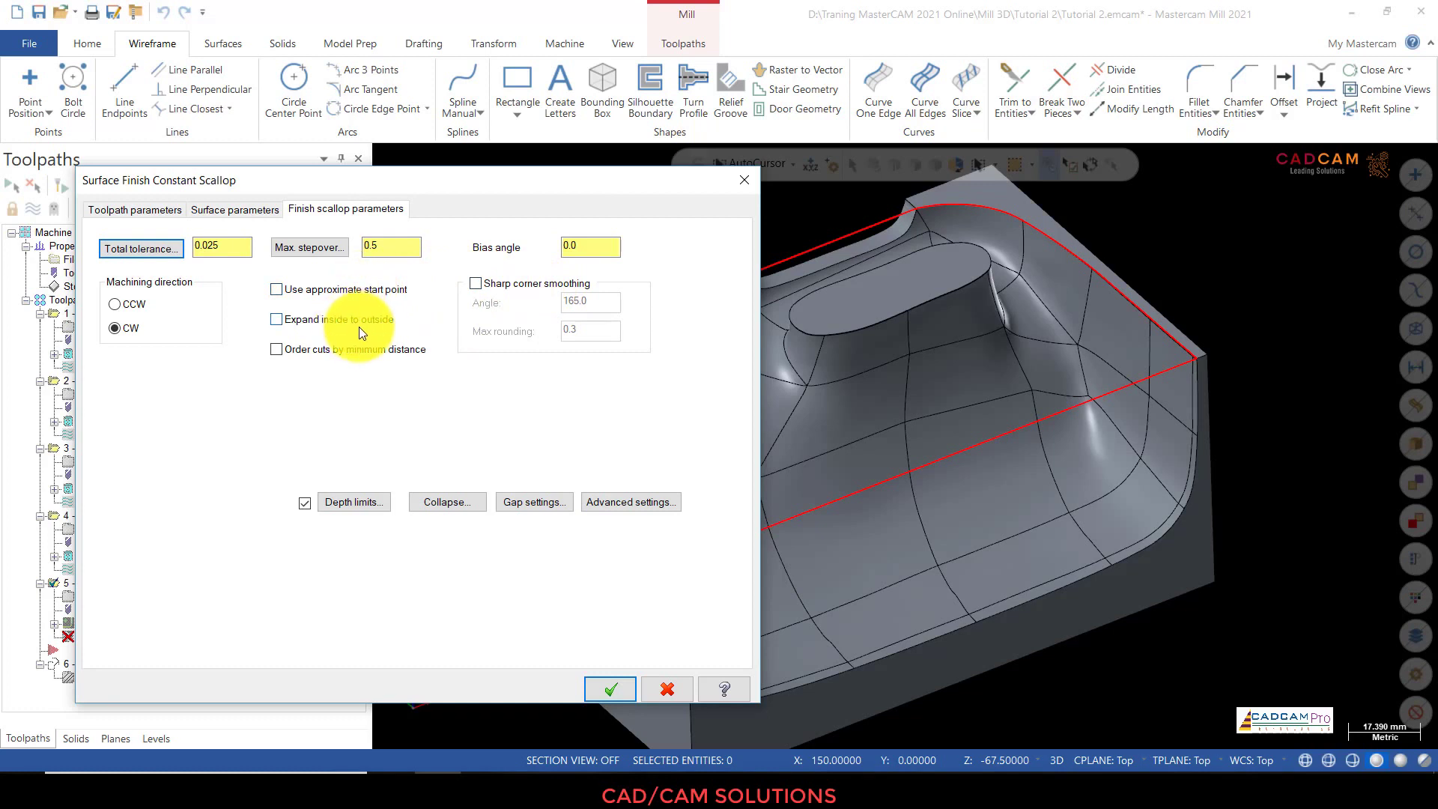
Step: Review the scallop toolpath's collapse resolution and limiting zone settings
{"action": "left_click", "coordinate": [448, 500]}
{"action": "left_click_drag", "start_coordinate": [147, 189], "coordinate": [164, 194]}
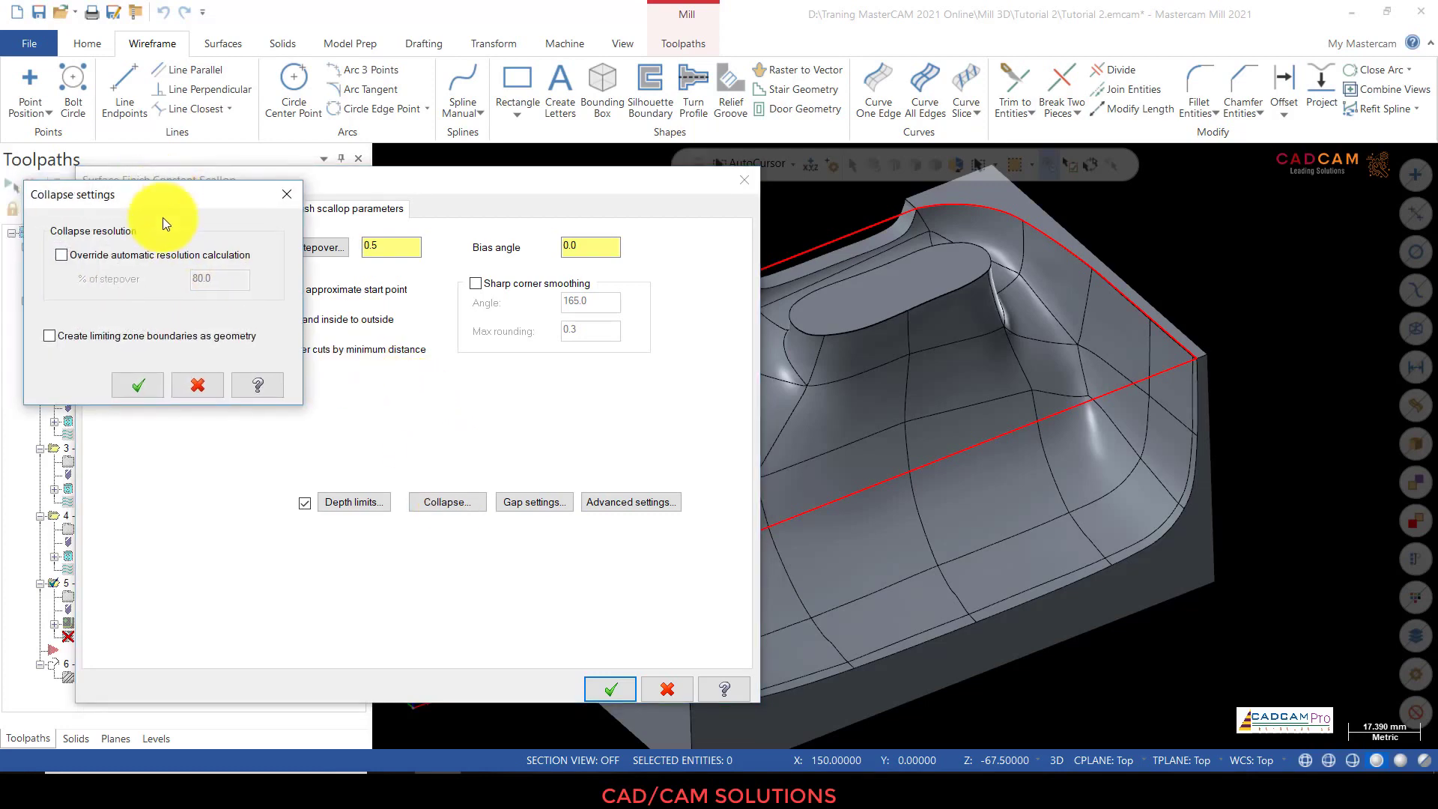
{"action": "left_click", "coordinate": [145, 382]}
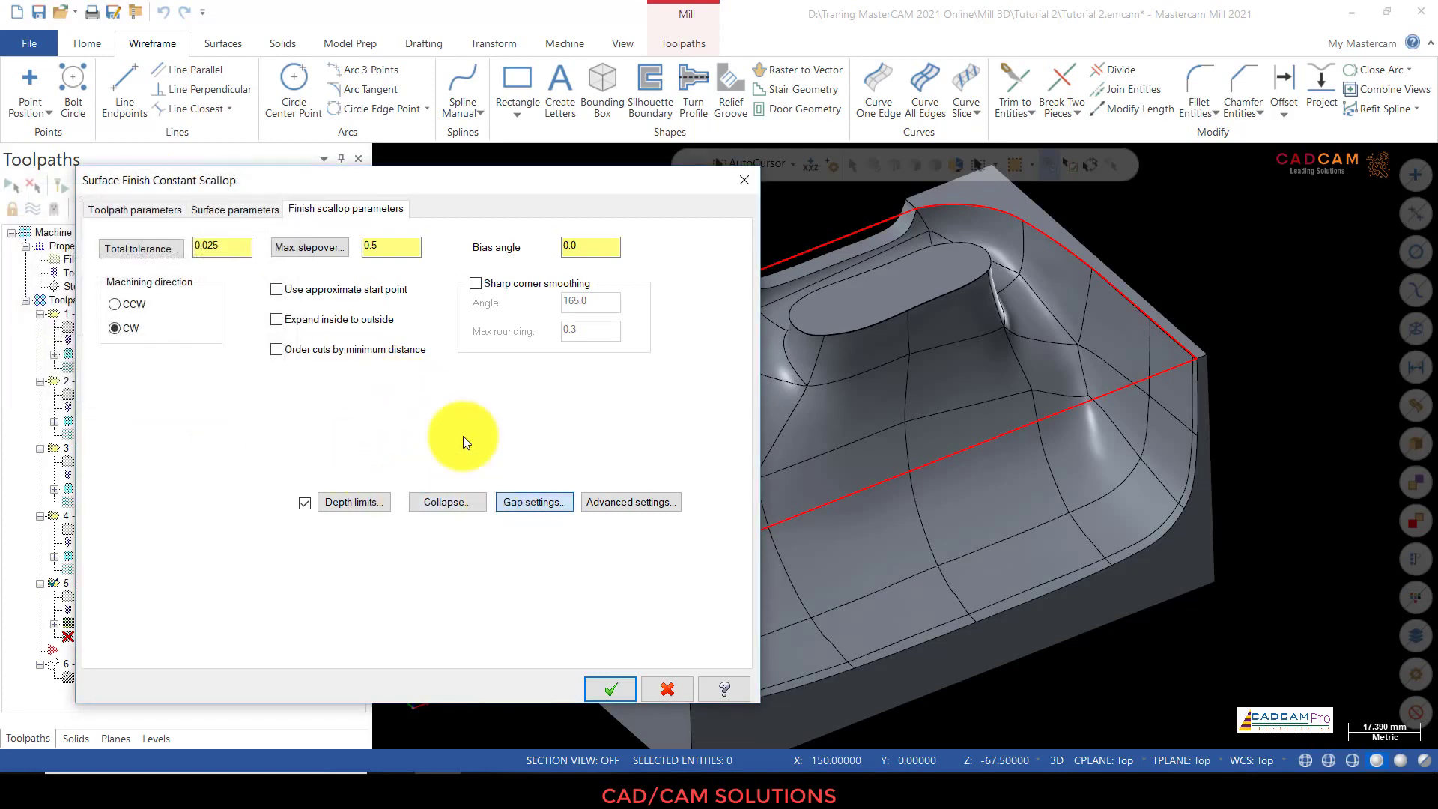
Step: Optimize the cut order in the scallop toolpath's gap settings and set keep-tool-down gap motion to Follow Surface(s)
{"action": "left_click", "coordinate": [192, 444]}
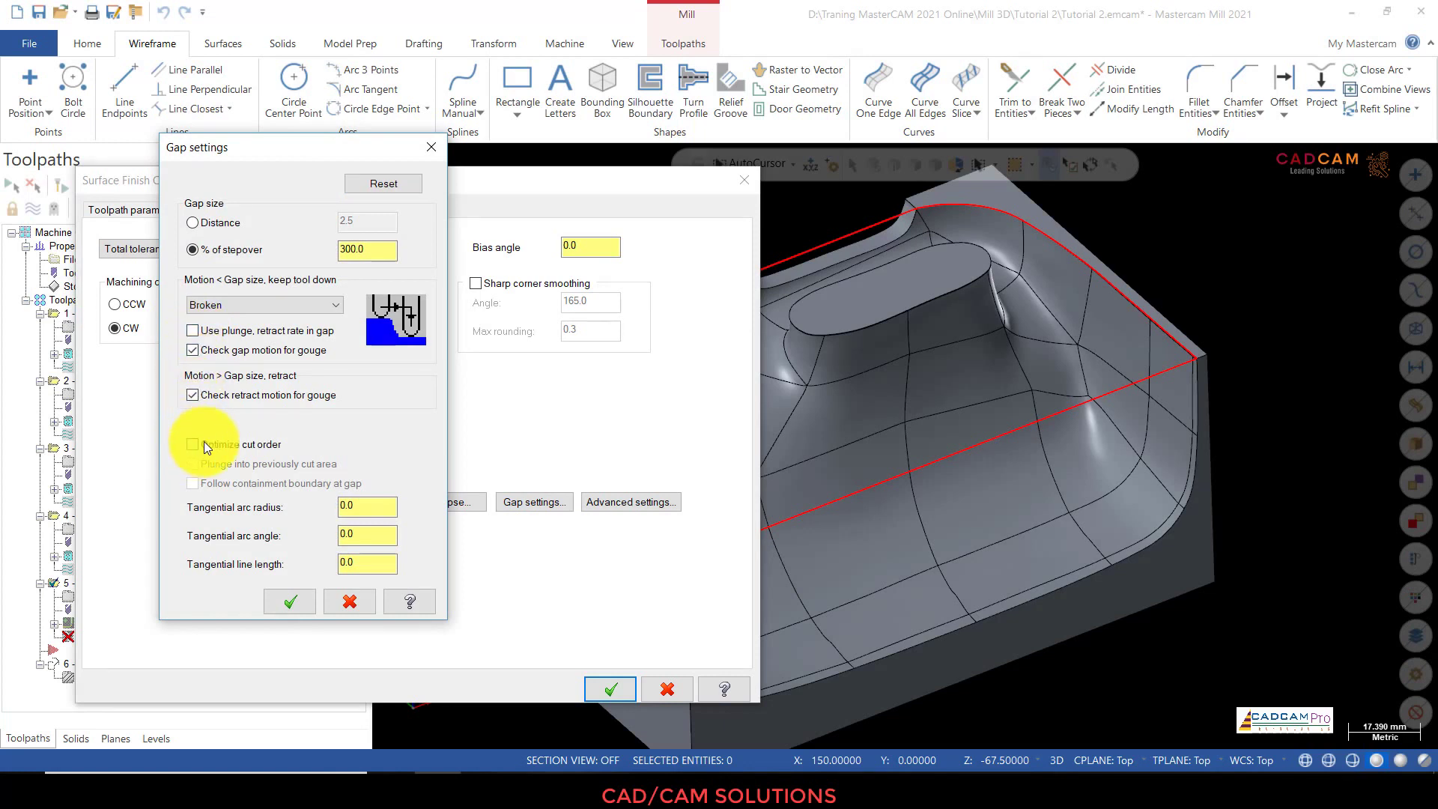
{"action": "left_click", "coordinate": [268, 305]}
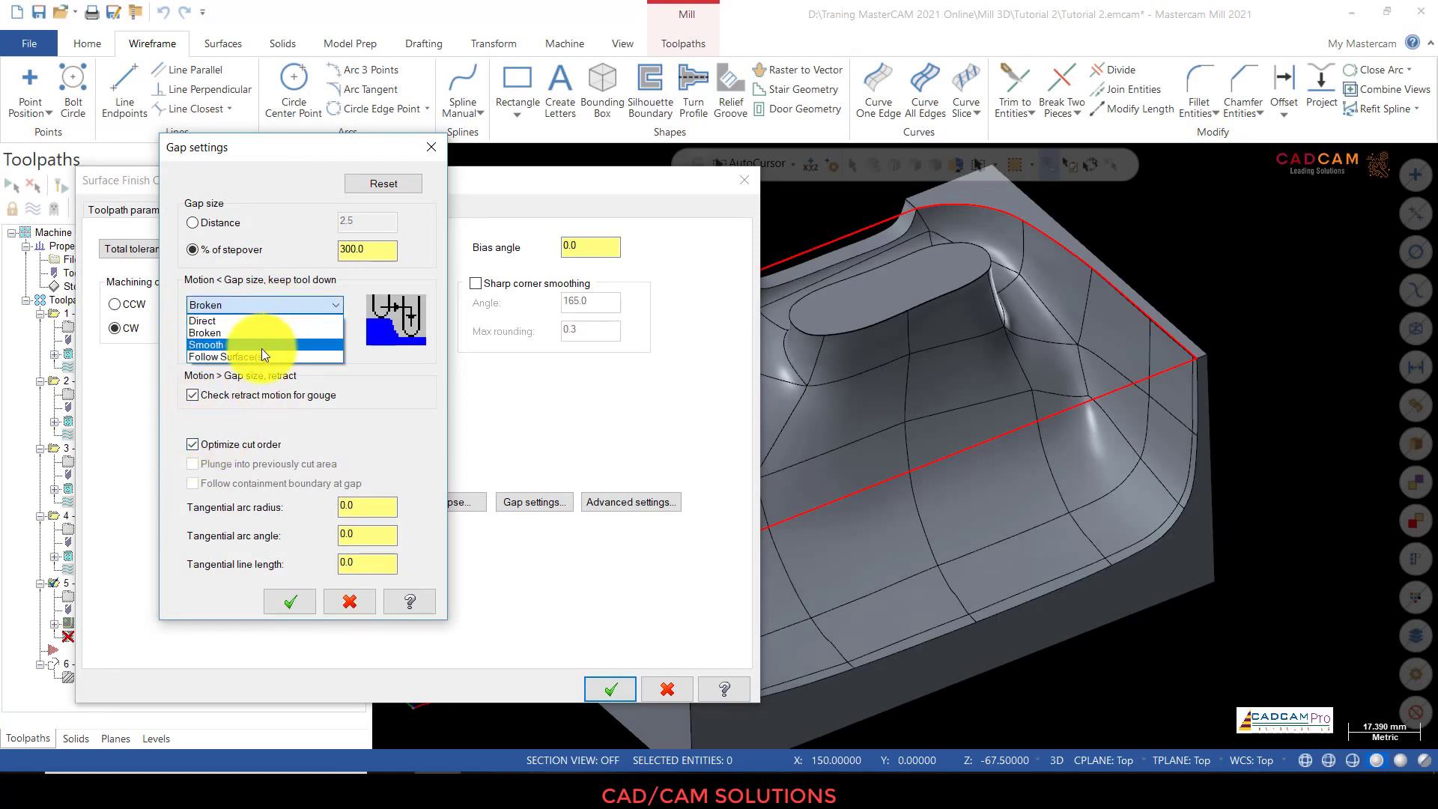
{"action": "left_click", "coordinate": [262, 348]}
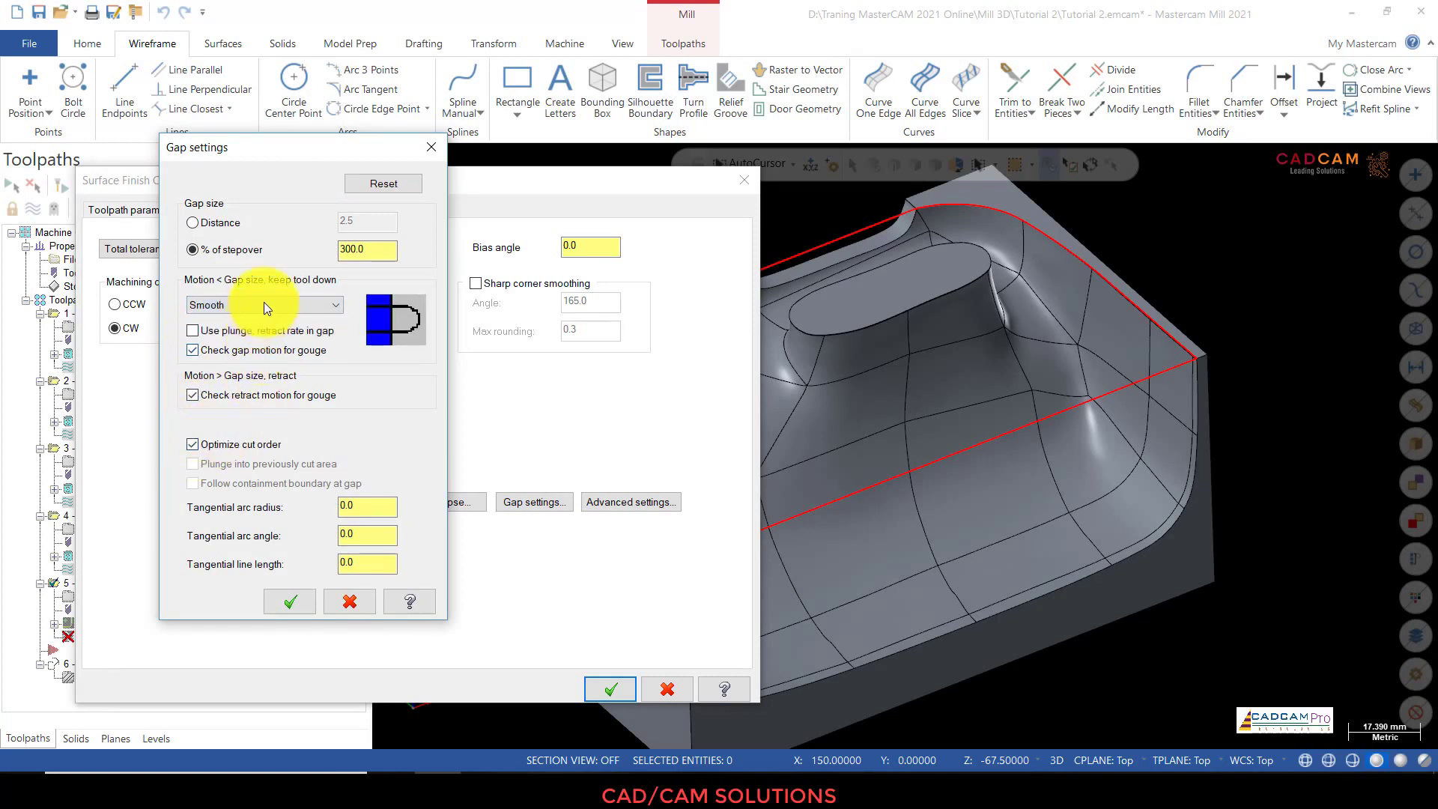
{"action": "left_click", "coordinate": [264, 302]}
{"action": "left_click", "coordinate": [259, 354]}
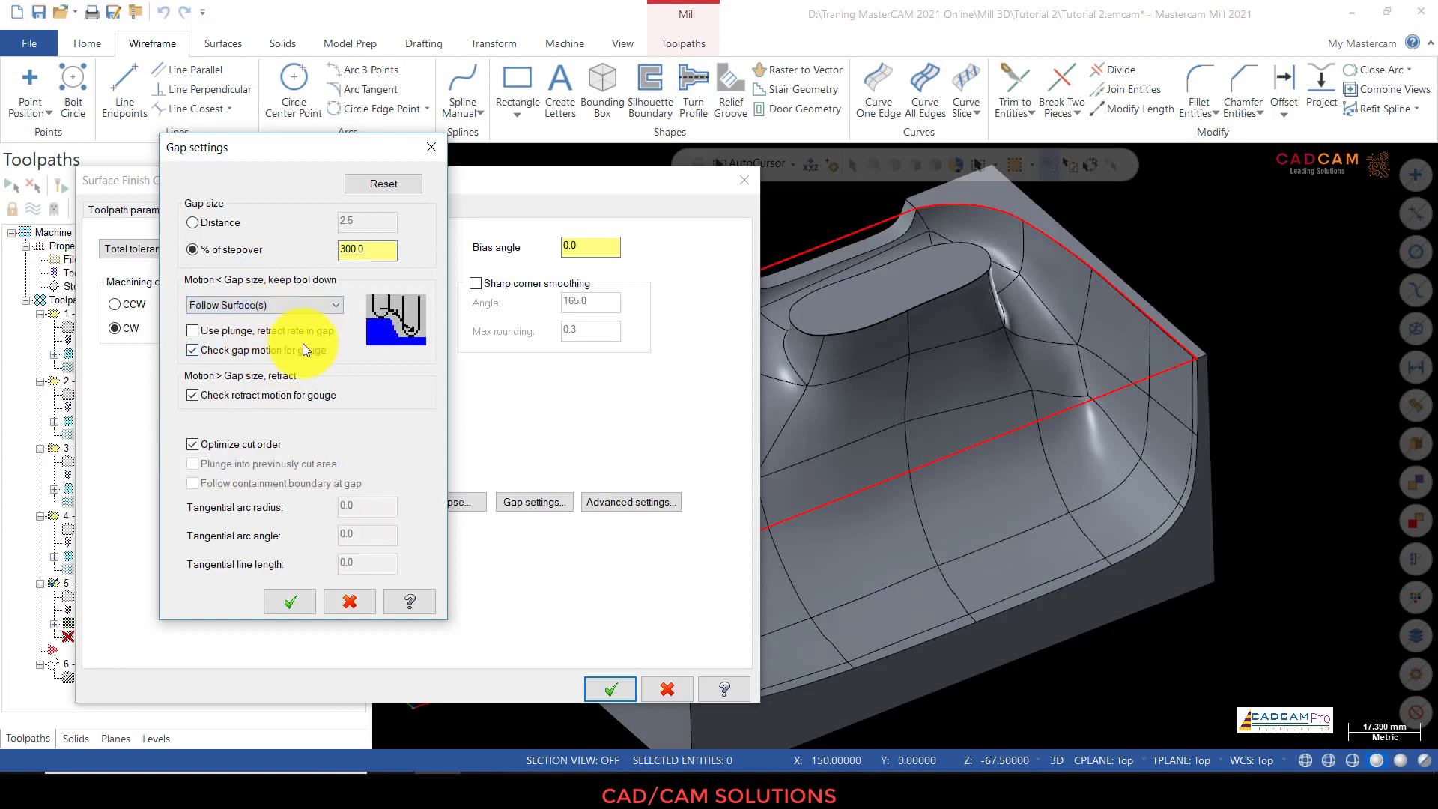
{"action": "left_click", "coordinate": [304, 601]}
Step: Accept the advanced edge and sharp-corner tolerance settings as they are and generate the constant scallop toolpath
{"action": "left_click", "coordinate": [631, 503]}
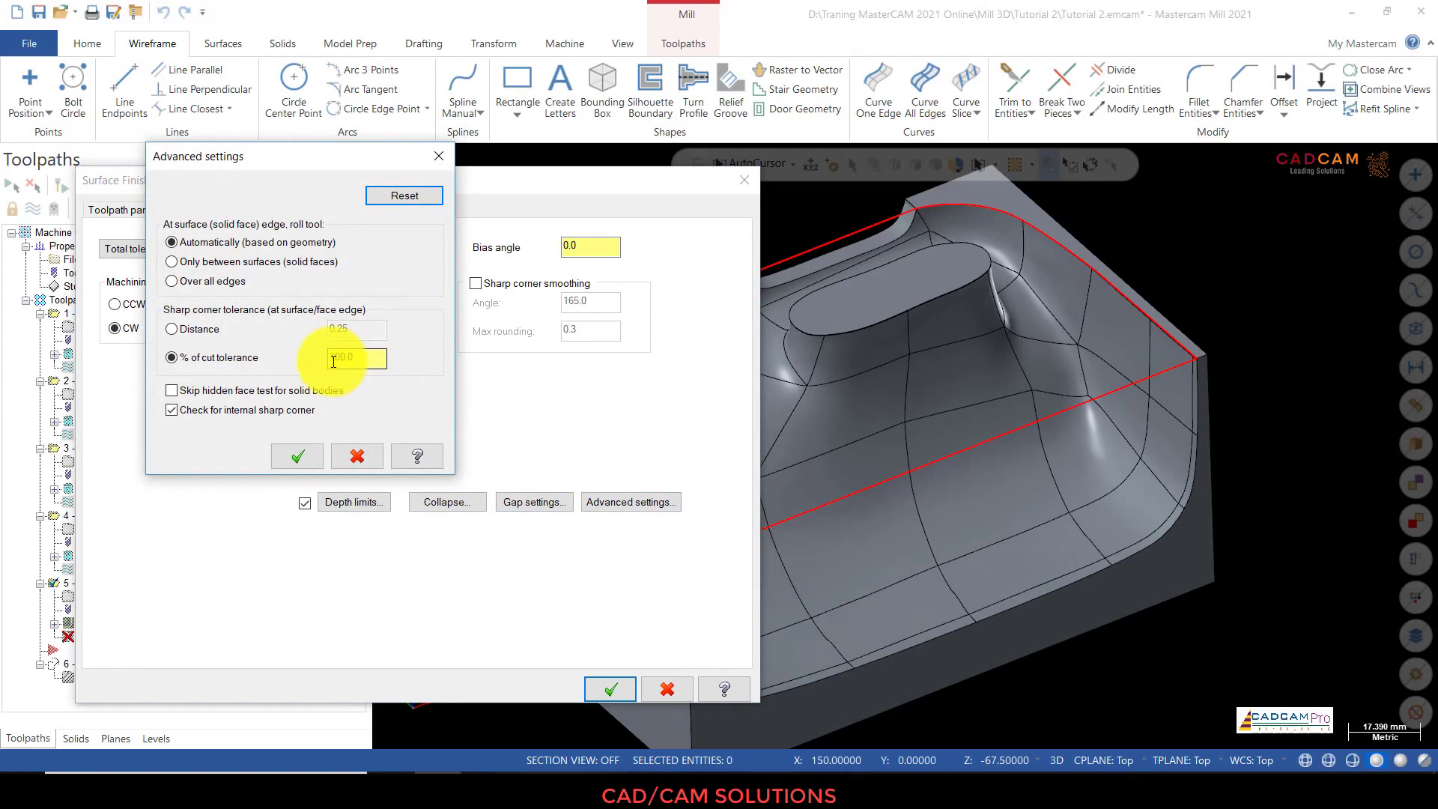
{"action": "left_click", "coordinate": [286, 459]}
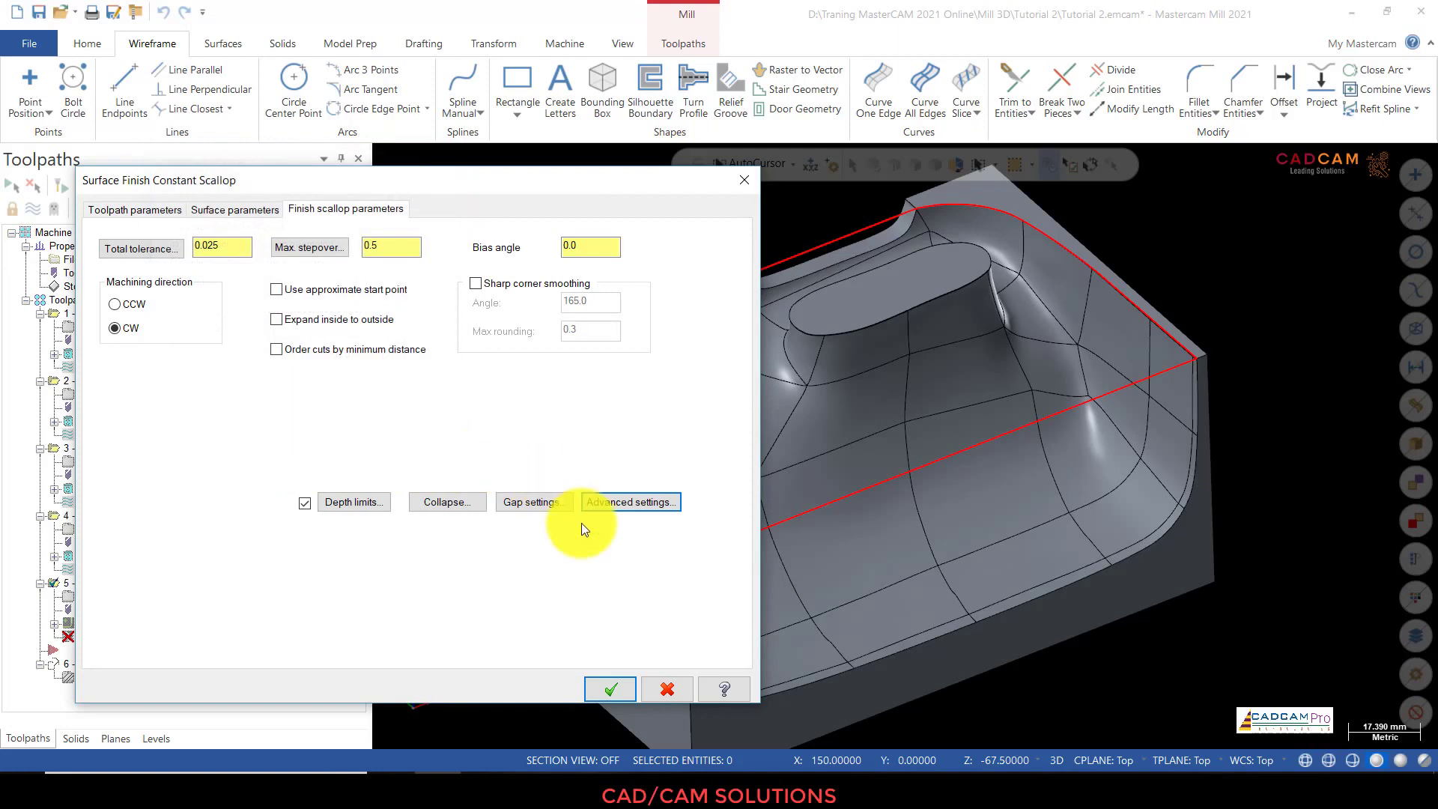
{"action": "left_click", "coordinate": [599, 683]}
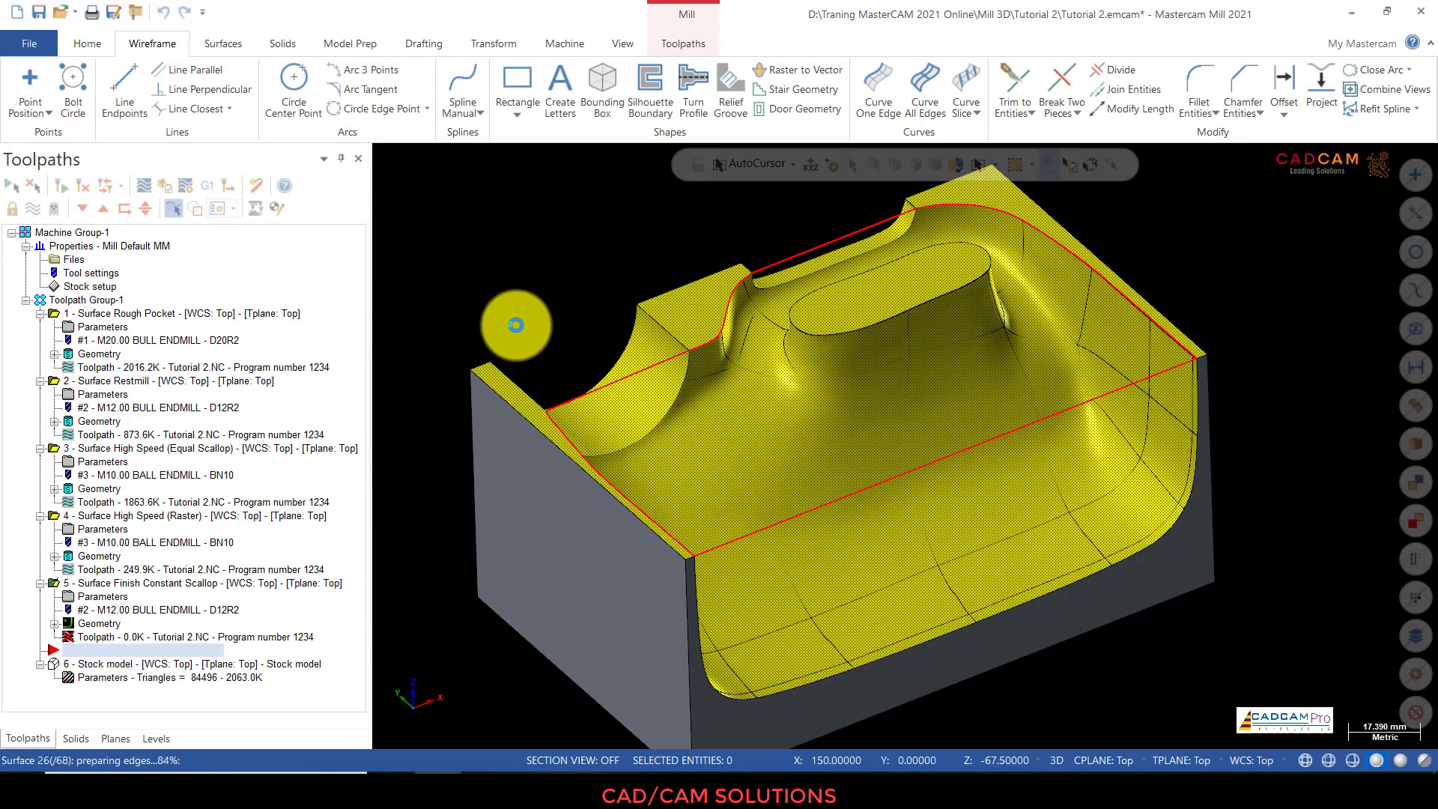
Step: Backplot the constant scallop toolpath and examine its passes and retract moves around the oval island
{"action": "middle_click_drag", "start_coordinate": [520, 295], "coordinate": [659, 220]}
{"action": "scroll", "coordinate": [854, 215], "scroll_direction": "up", "scroll_amount": 6}
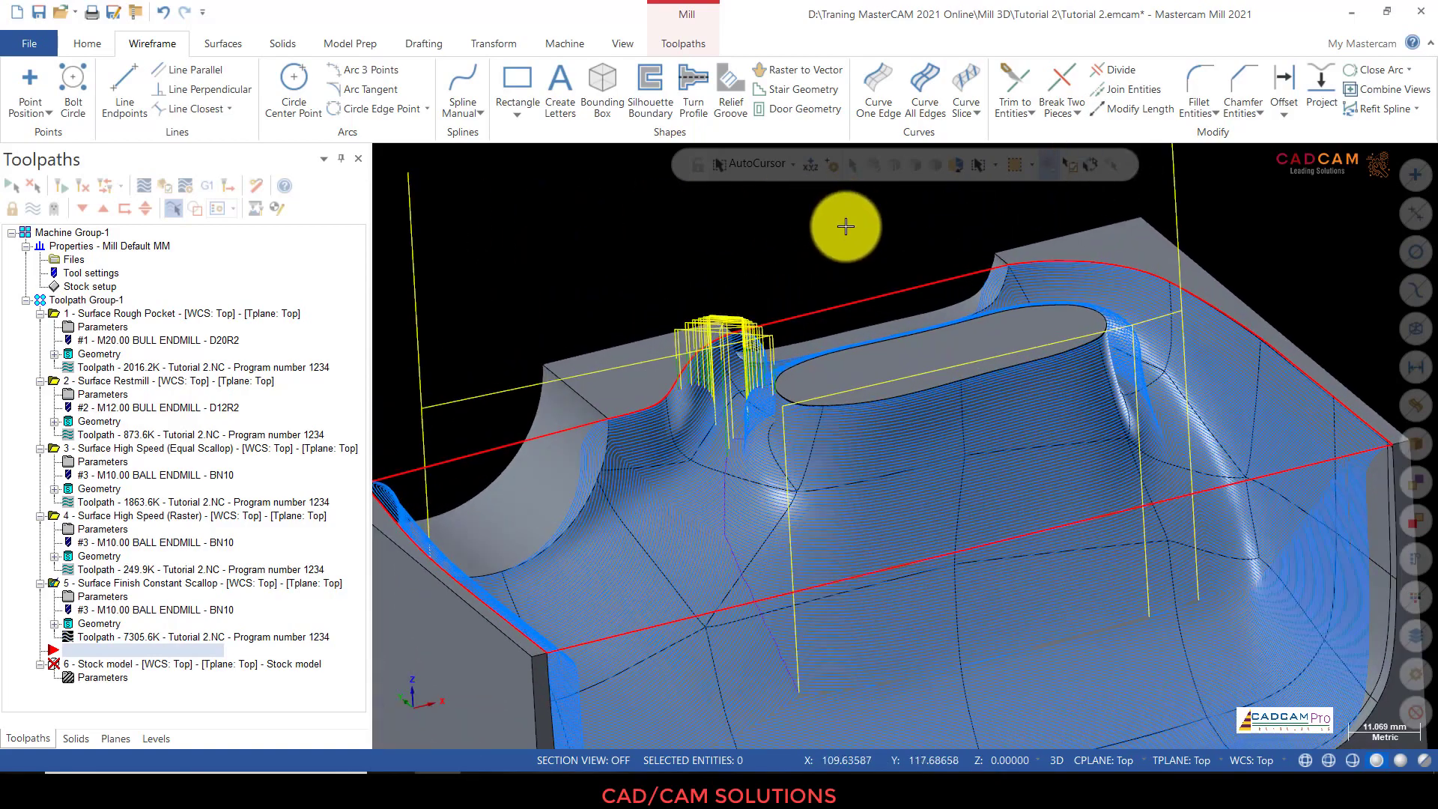
{"action": "scroll", "coordinate": [811, 230], "scroll_direction": "down", "scroll_amount": 4}
{"action": "middle_click_drag", "start_coordinate": [812, 230], "coordinate": [749, 270]}
{"action": "left_click", "coordinate": [146, 189]}
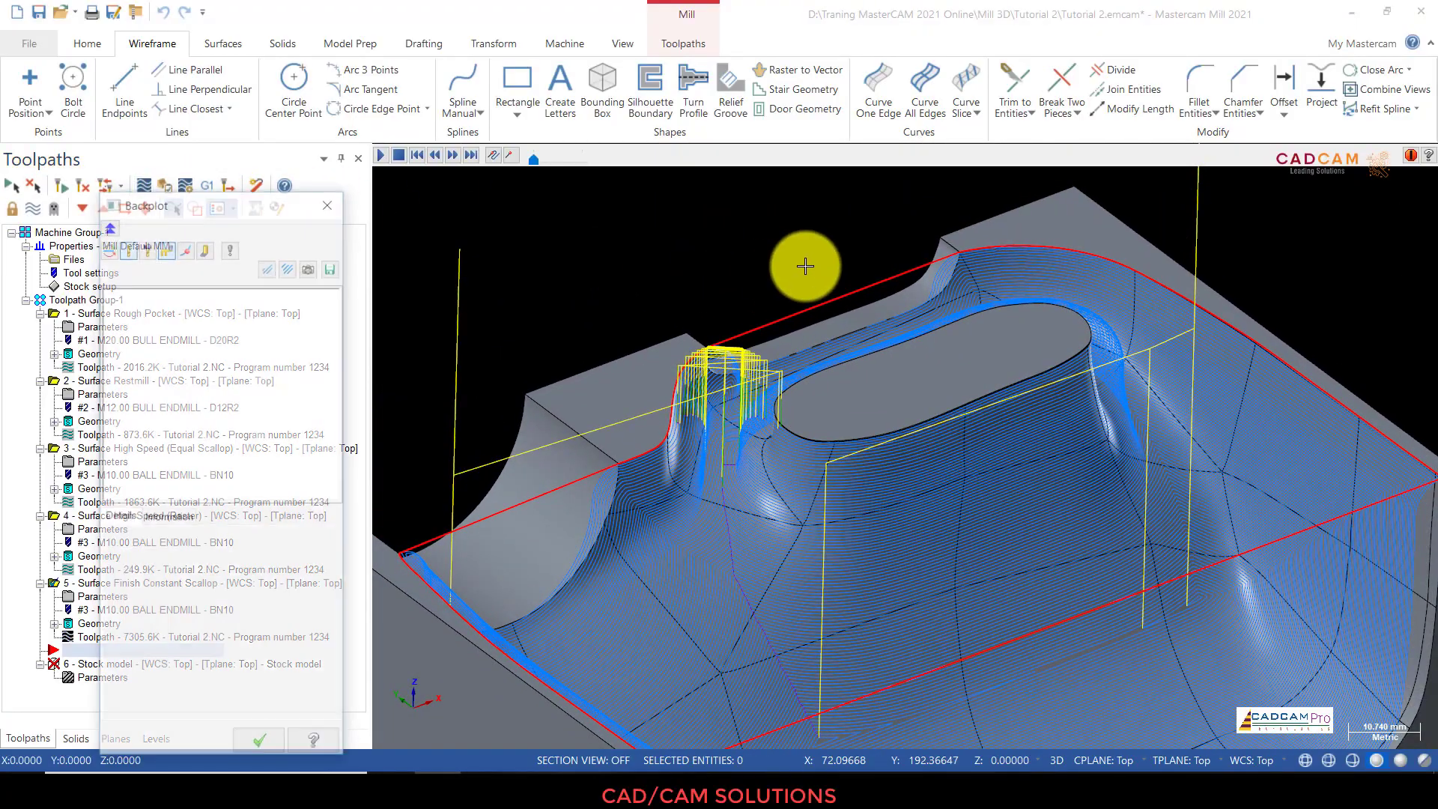
{"action": "scroll", "coordinate": [790, 312], "scroll_direction": "up", "scroll_amount": 3}
{"action": "middle_click_drag", "start_coordinate": [790, 312], "coordinate": [594, 429]}
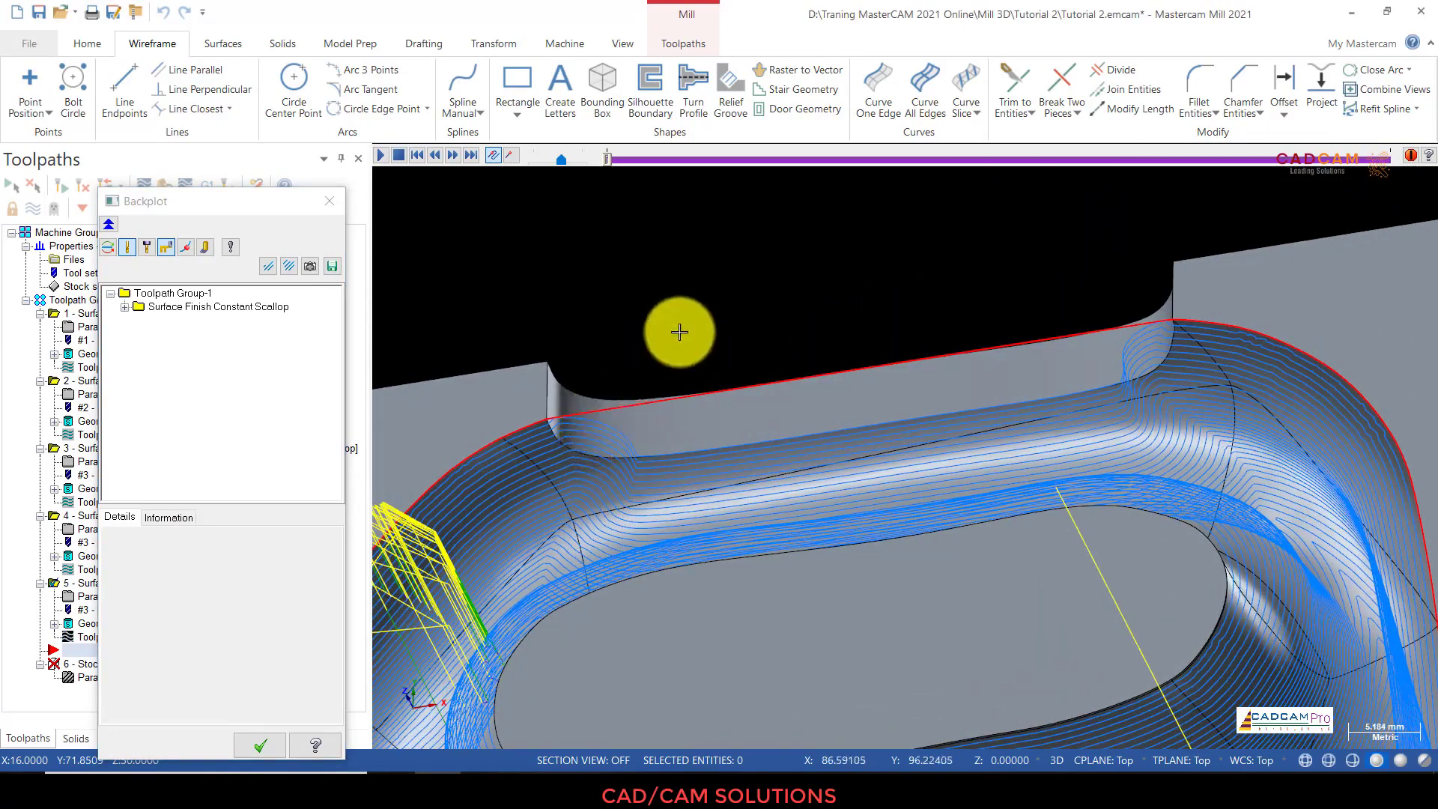
{"action": "scroll", "coordinate": [678, 322], "scroll_direction": "down", "scroll_amount": 3}
{"action": "middle_click_drag", "start_coordinate": [701, 313], "coordinate": [758, 266]}
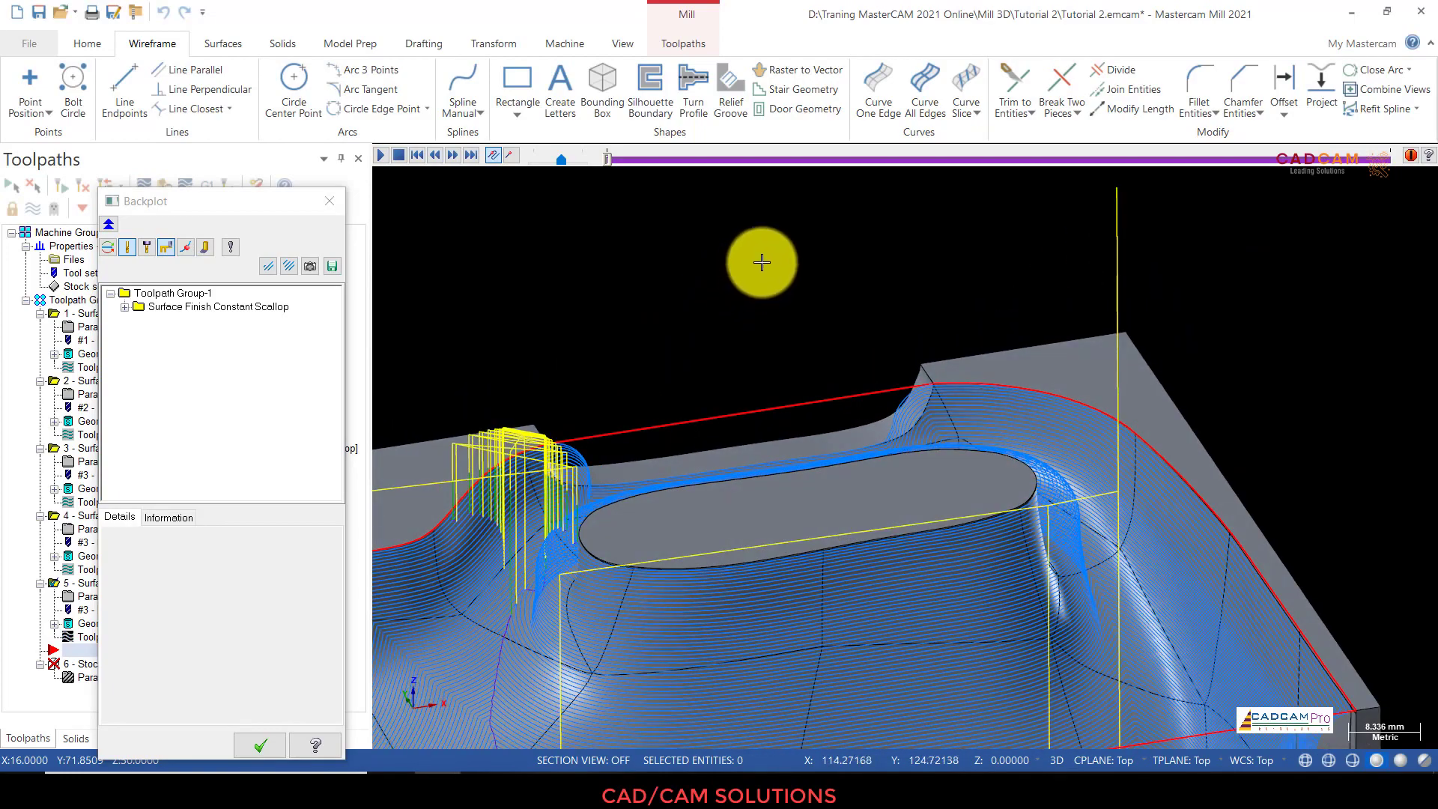
{"action": "scroll", "coordinate": [759, 256], "scroll_direction": "down", "scroll_amount": 4}
{"action": "middle_click_drag", "start_coordinate": [696, 301], "coordinate": [676, 302]}
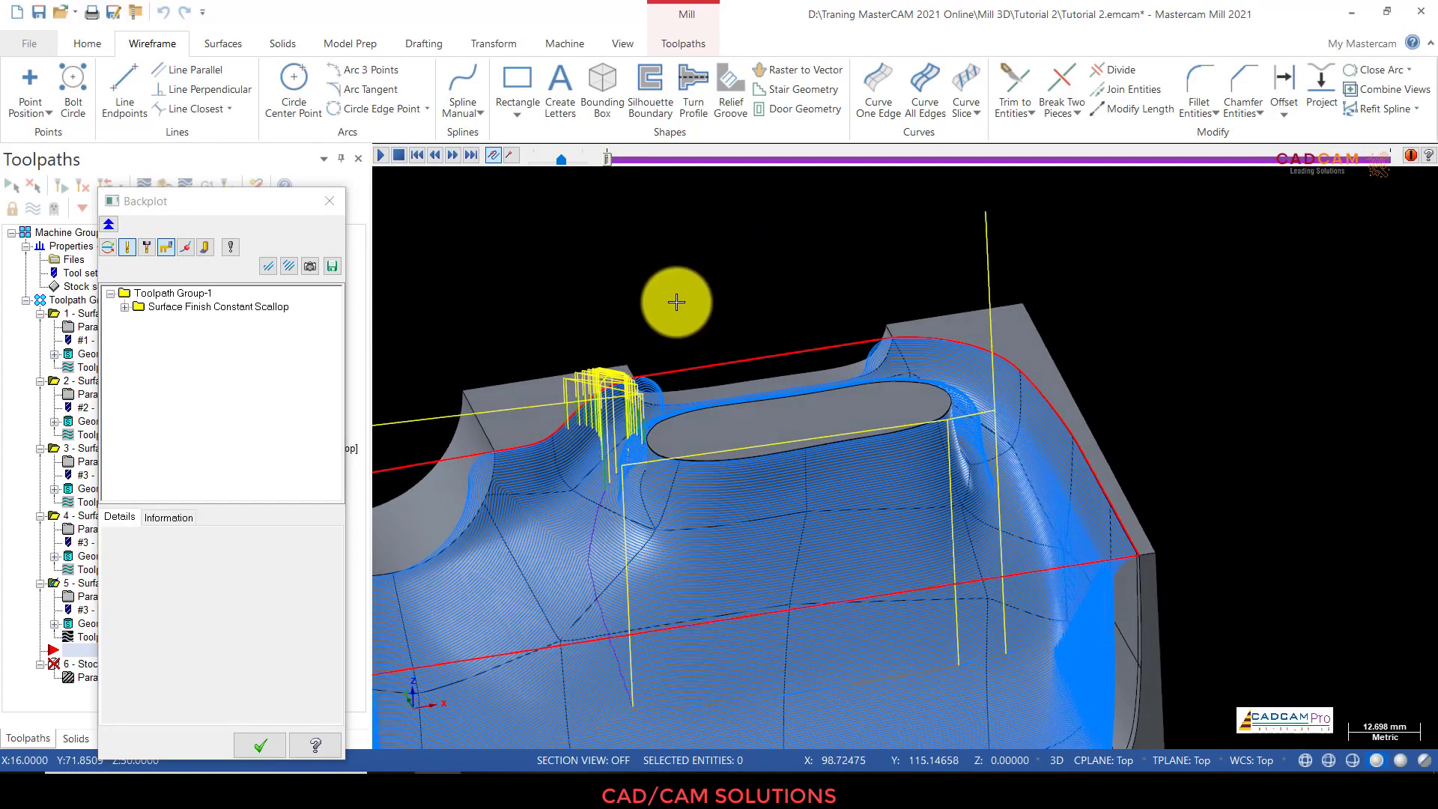
Step: Show the tool at a toolpath point beside the oval island's retract moves and close the backplot
{"action": "scroll", "coordinate": [699, 393], "scroll_direction": "up", "scroll_amount": 5}
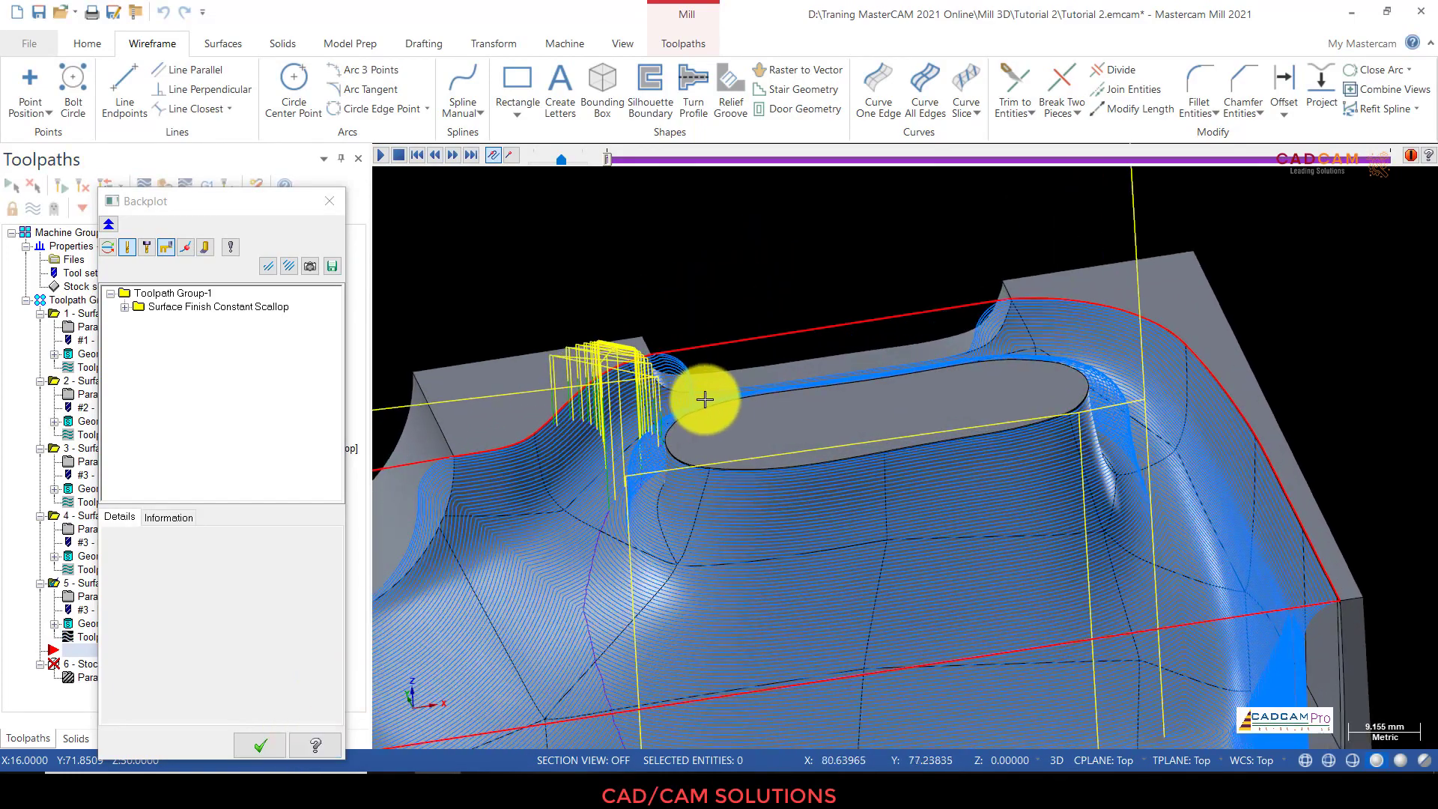
{"action": "left_click", "coordinate": [656, 348]}
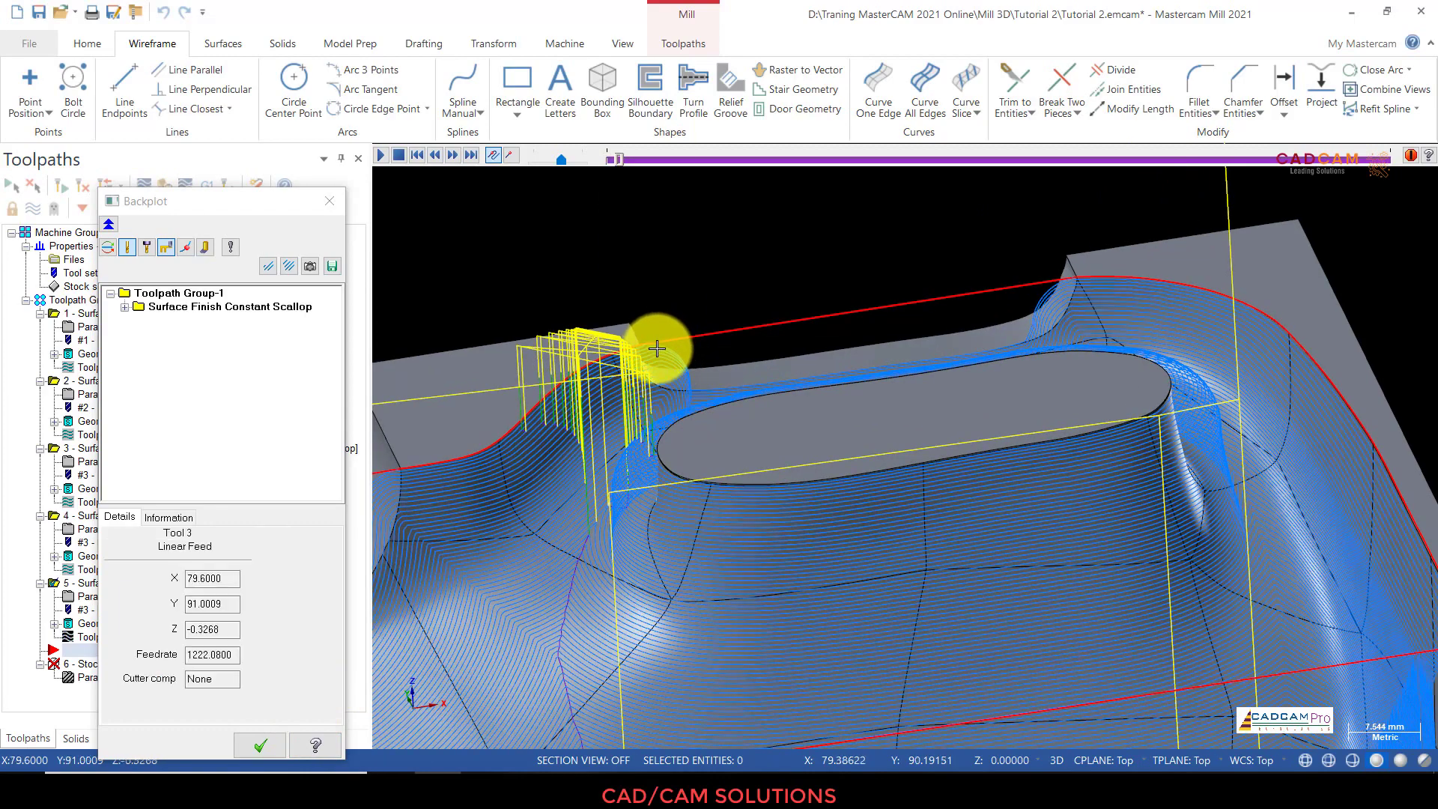
{"action": "scroll", "coordinate": [660, 345], "scroll_direction": "down", "scroll_amount": 4}
{"action": "scroll", "coordinate": [779, 311], "scroll_direction": "down", "scroll_amount": 2}
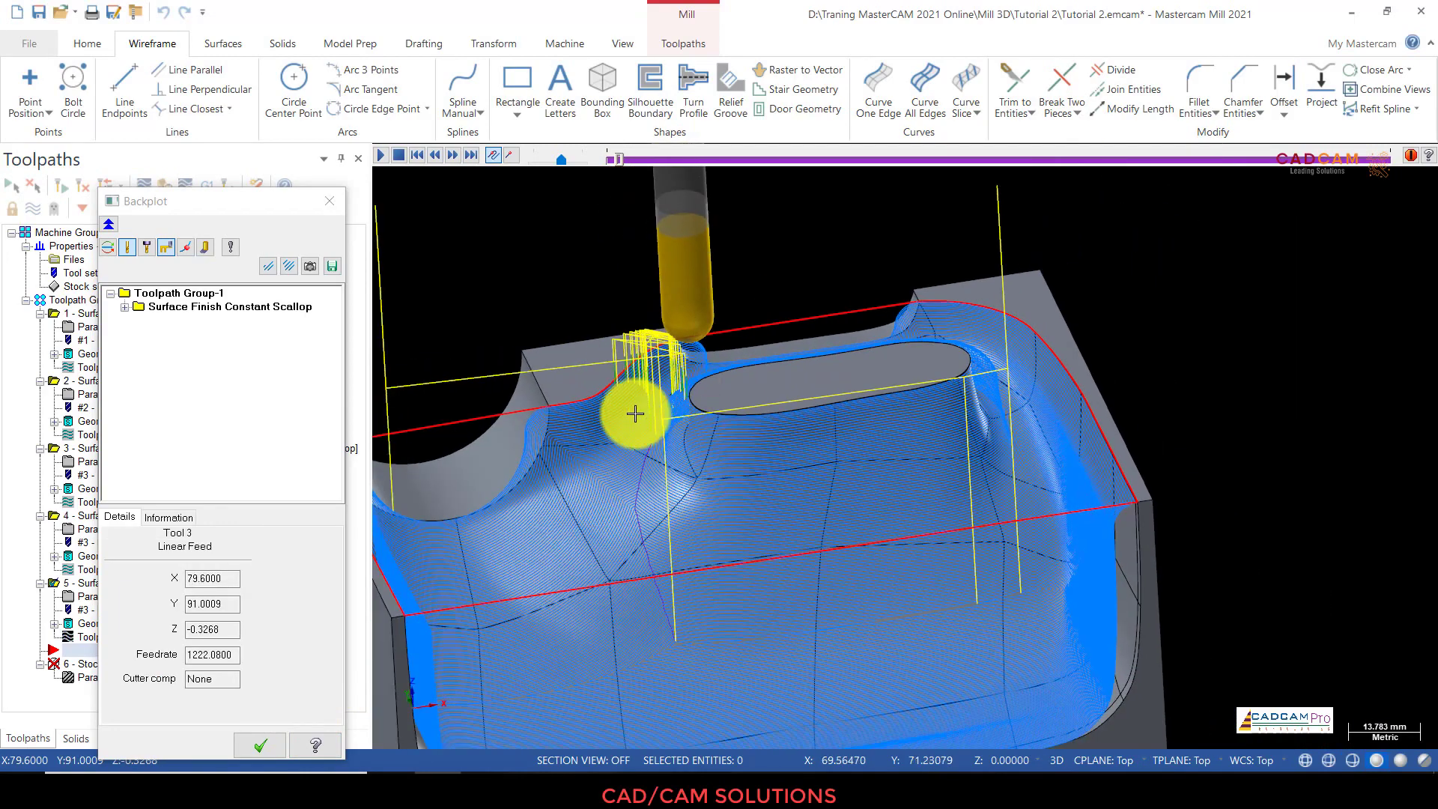
{"action": "left_click", "coordinate": [273, 747]}
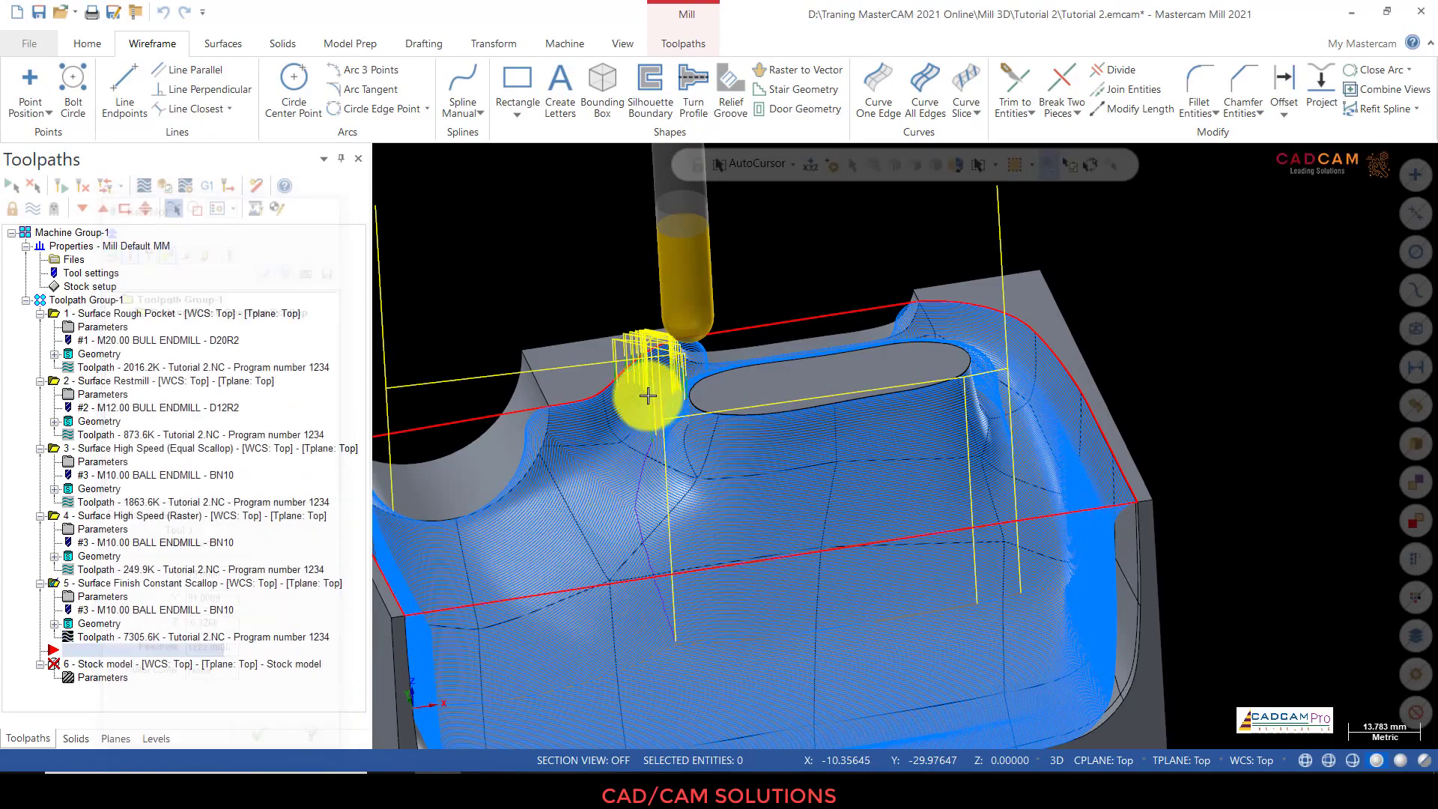
Step: Examine the constant scallop passes across the cavity's walls, corners, semicircular cutout and floor from several sides
{"action": "scroll", "coordinate": [688, 280], "scroll_direction": "up", "scroll_amount": 6}
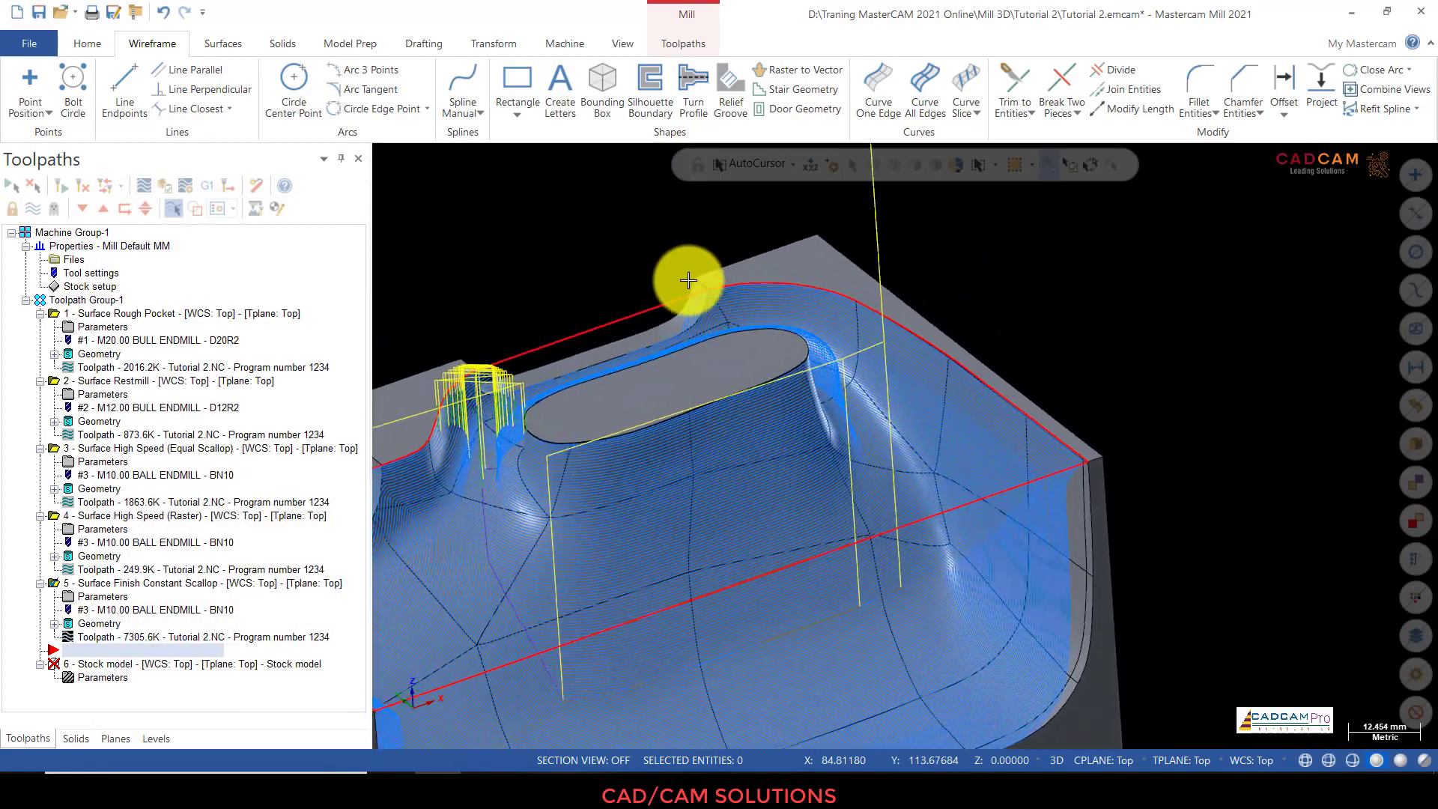
{"action": "scroll", "coordinate": [1197, 334], "scroll_direction": "down", "scroll_amount": 4}
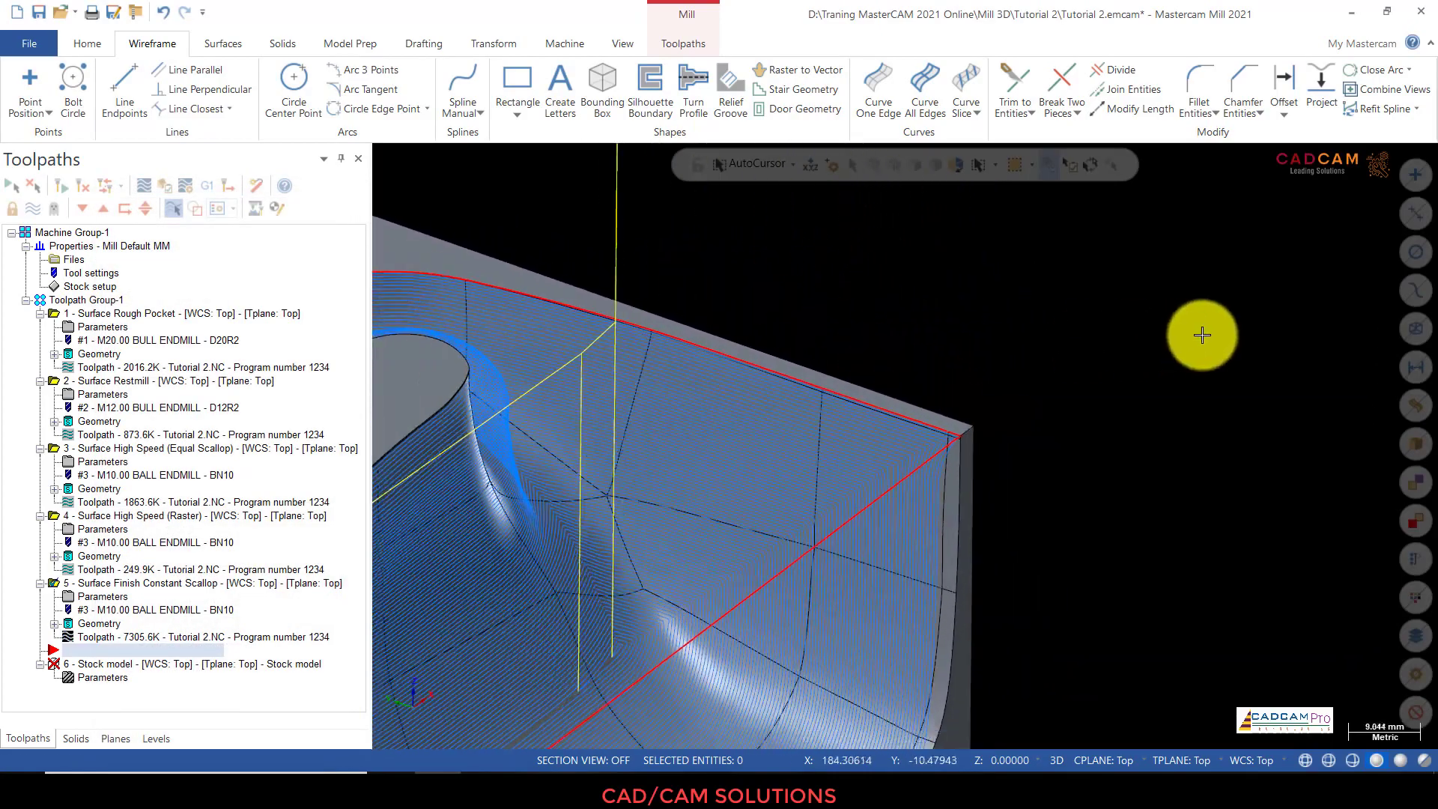
{"action": "middle_click_drag", "start_coordinate": [644, 432], "coordinate": [945, 317]}
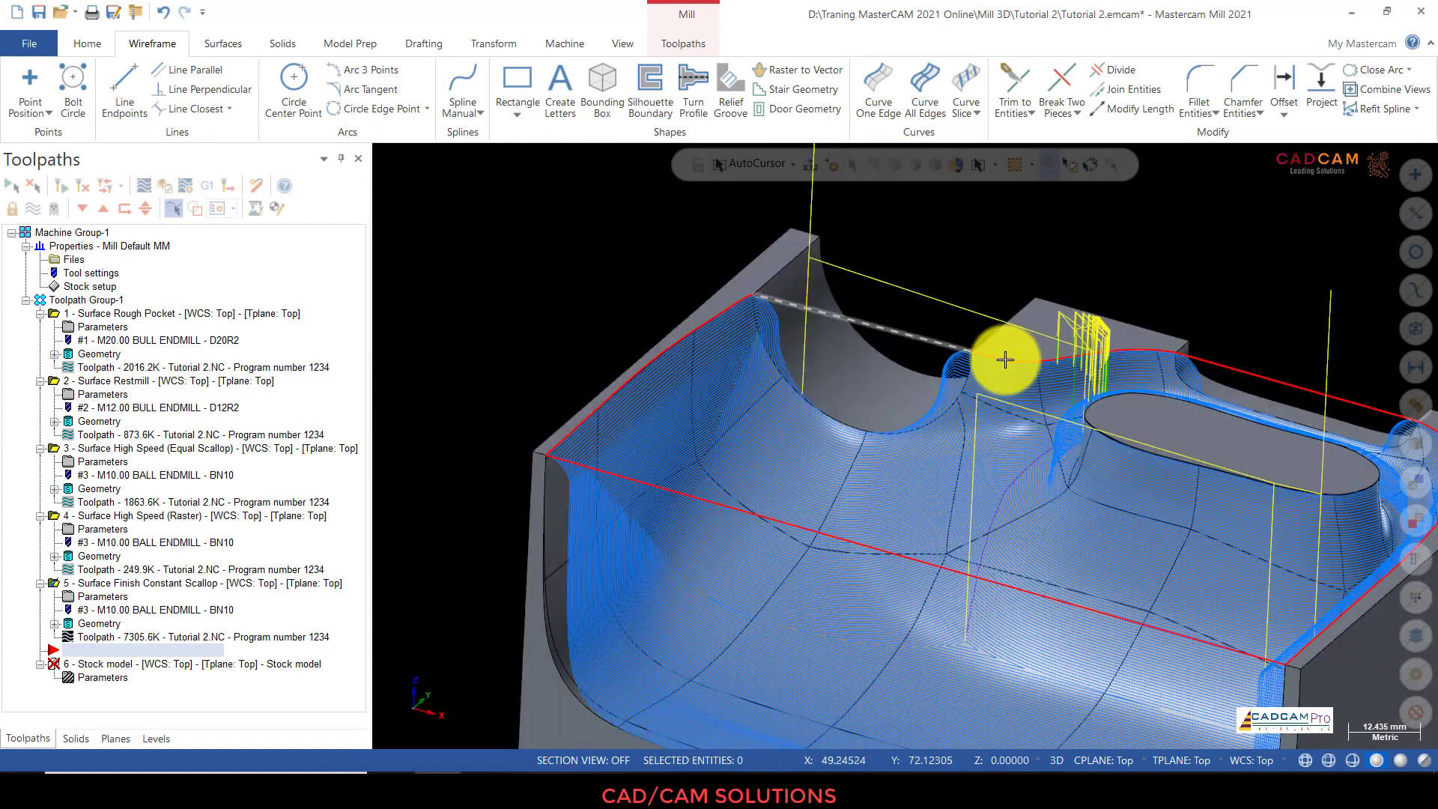
{"action": "scroll", "coordinate": [1245, 392], "scroll_direction": "up", "scroll_amount": 4}
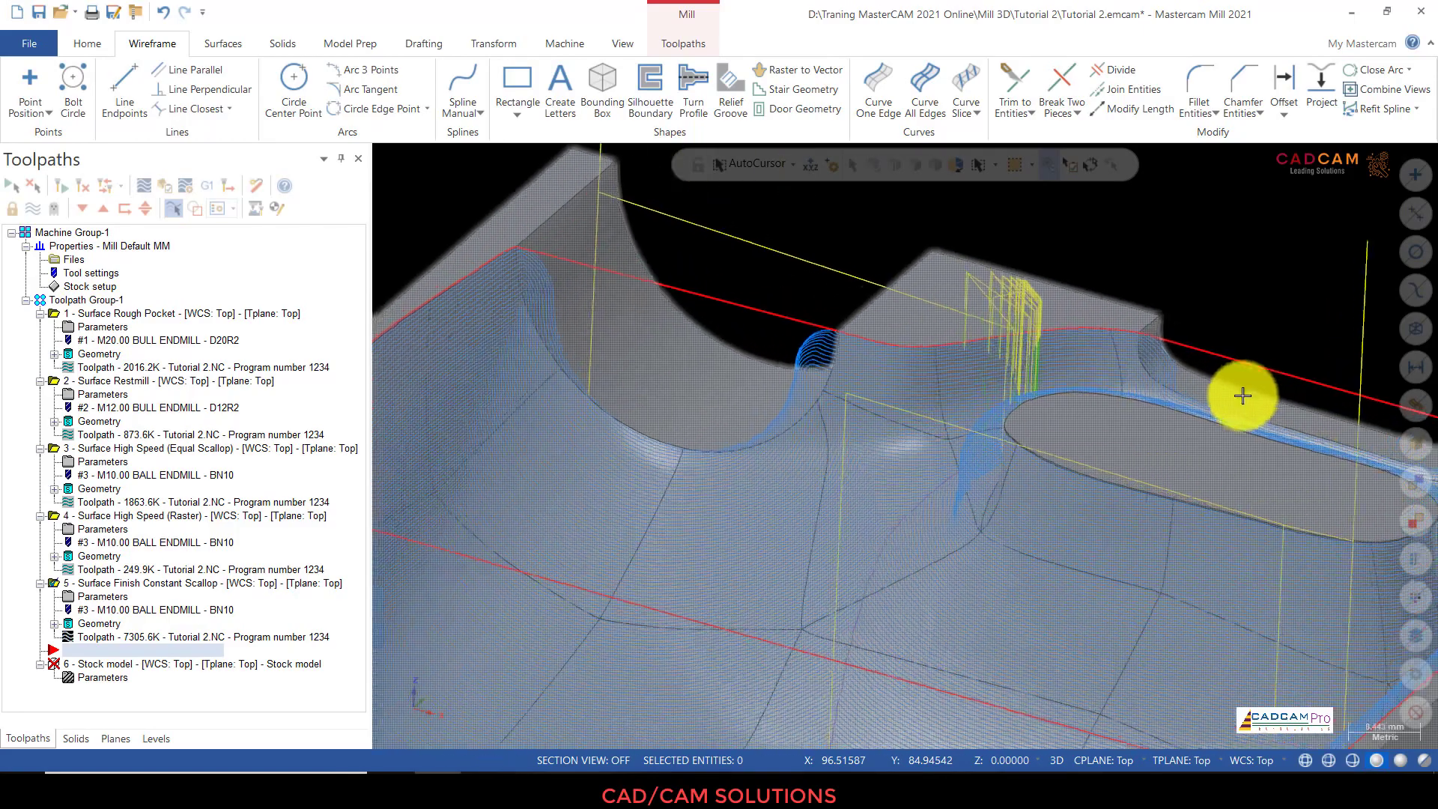
{"action": "middle_click_drag", "start_coordinate": [1114, 377], "coordinate": [1182, 343]}
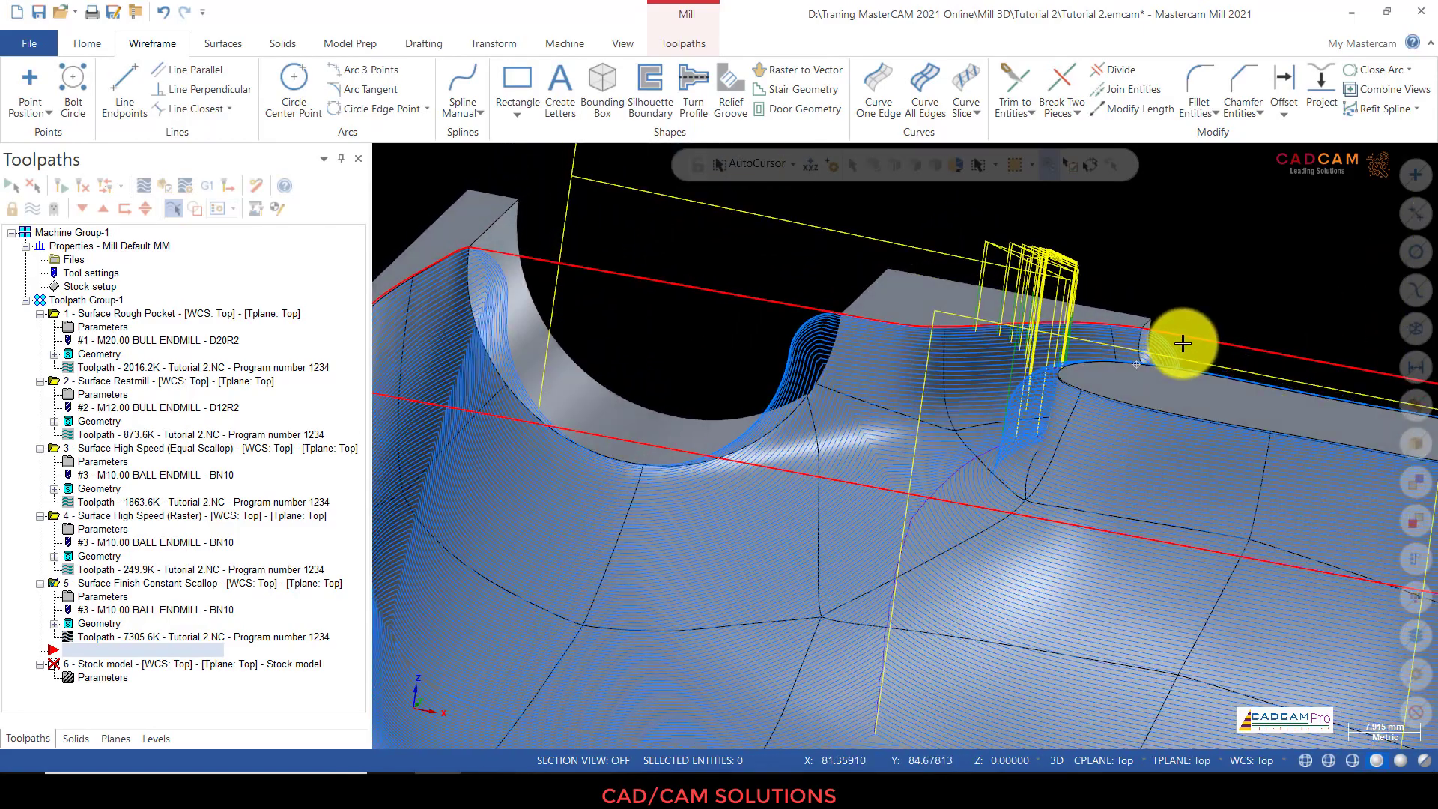
{"action": "scroll", "coordinate": [1145, 331], "scroll_direction": "down", "scroll_amount": 7}
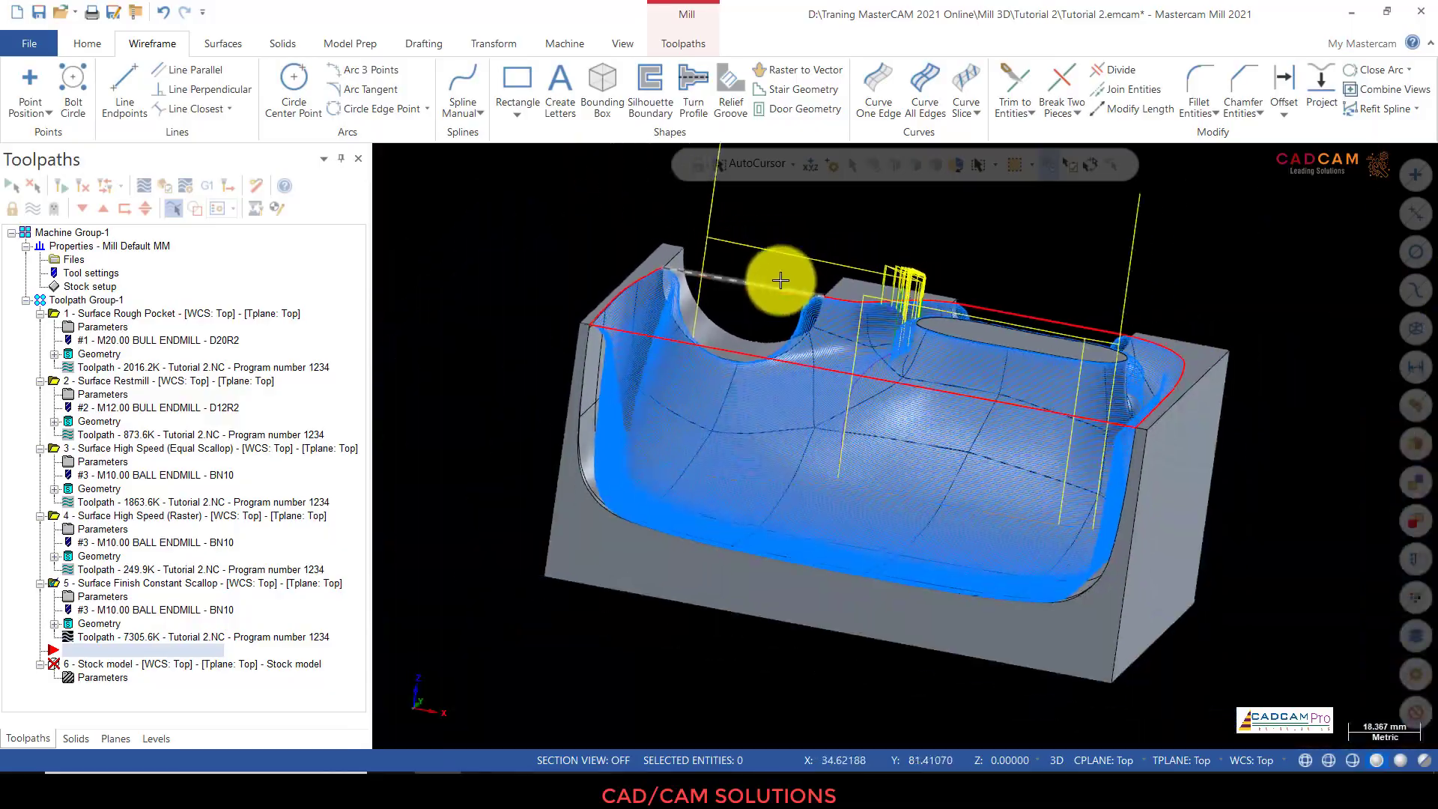
{"action": "scroll", "coordinate": [782, 280], "scroll_direction": "up", "scroll_amount": 5}
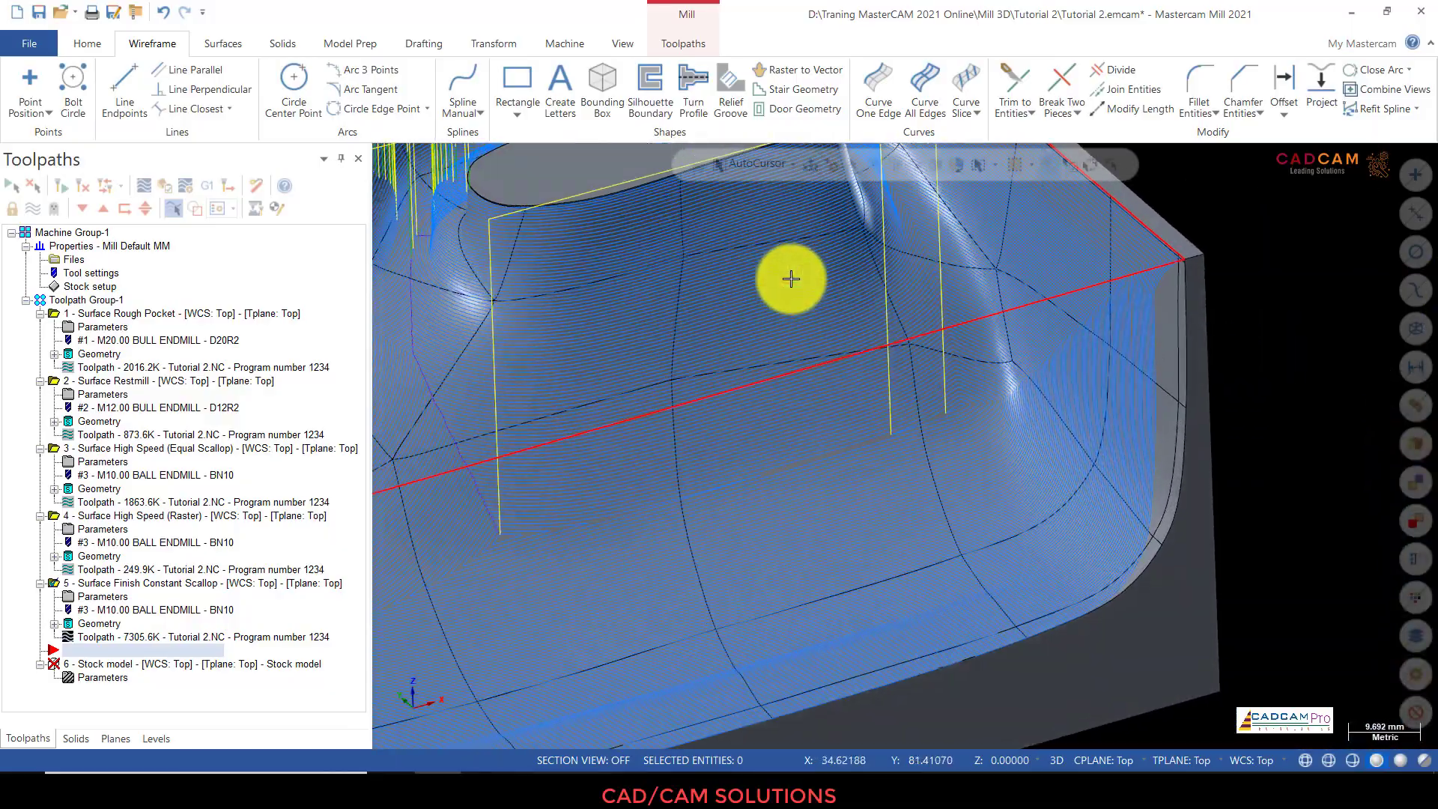
{"action": "scroll", "coordinate": [791, 279], "scroll_direction": "down", "scroll_amount": 4}
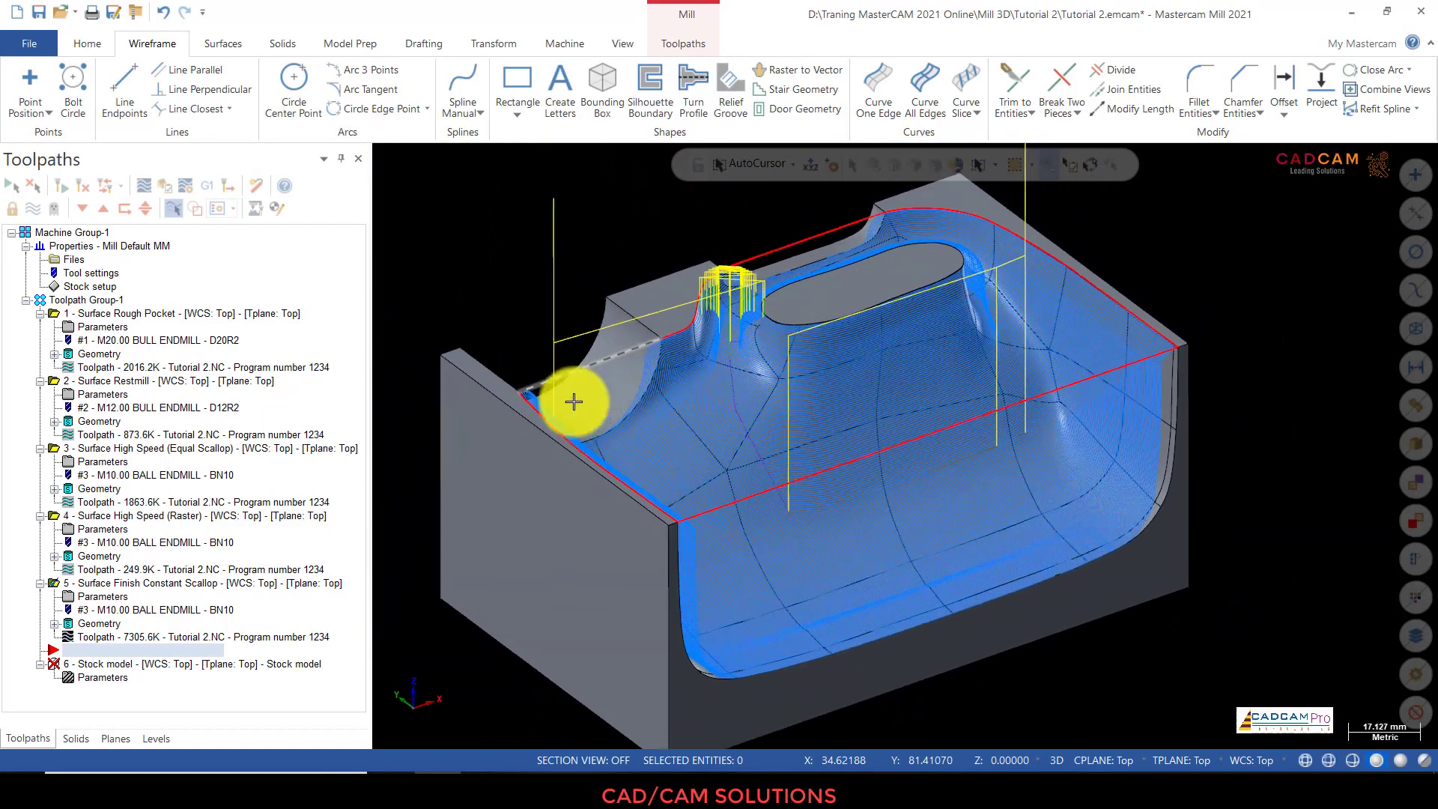
{"action": "scroll", "coordinate": [574, 397], "scroll_direction": "down", "scroll_amount": 1}
{"action": "middle_click_drag", "start_coordinate": [572, 312], "coordinate": [534, 271]}
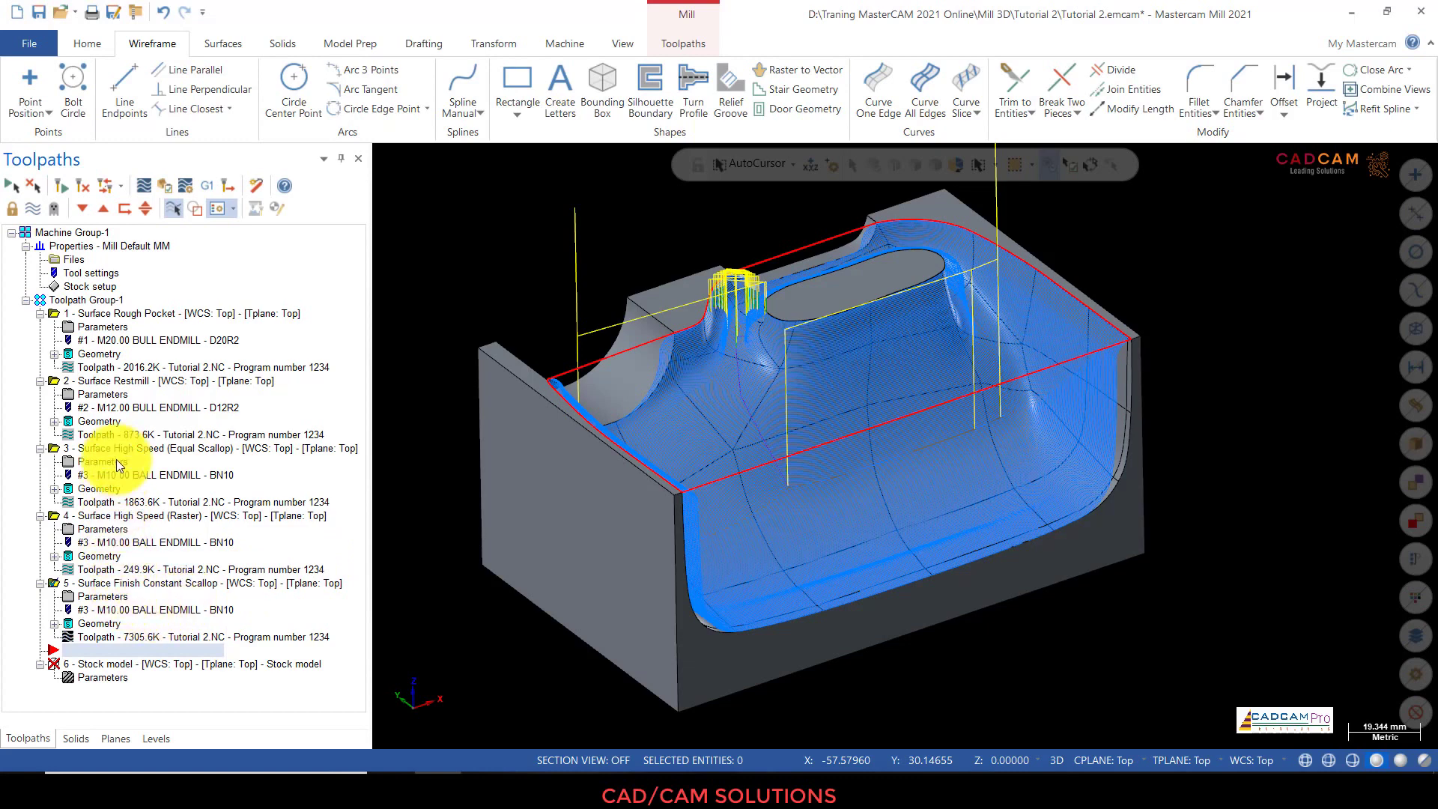
Step: Compare the High Speed Equal Scallop toolpath with the Surface Finish Constant Scallop toolpath on the part
{"action": "left_click", "coordinate": [132, 447]}
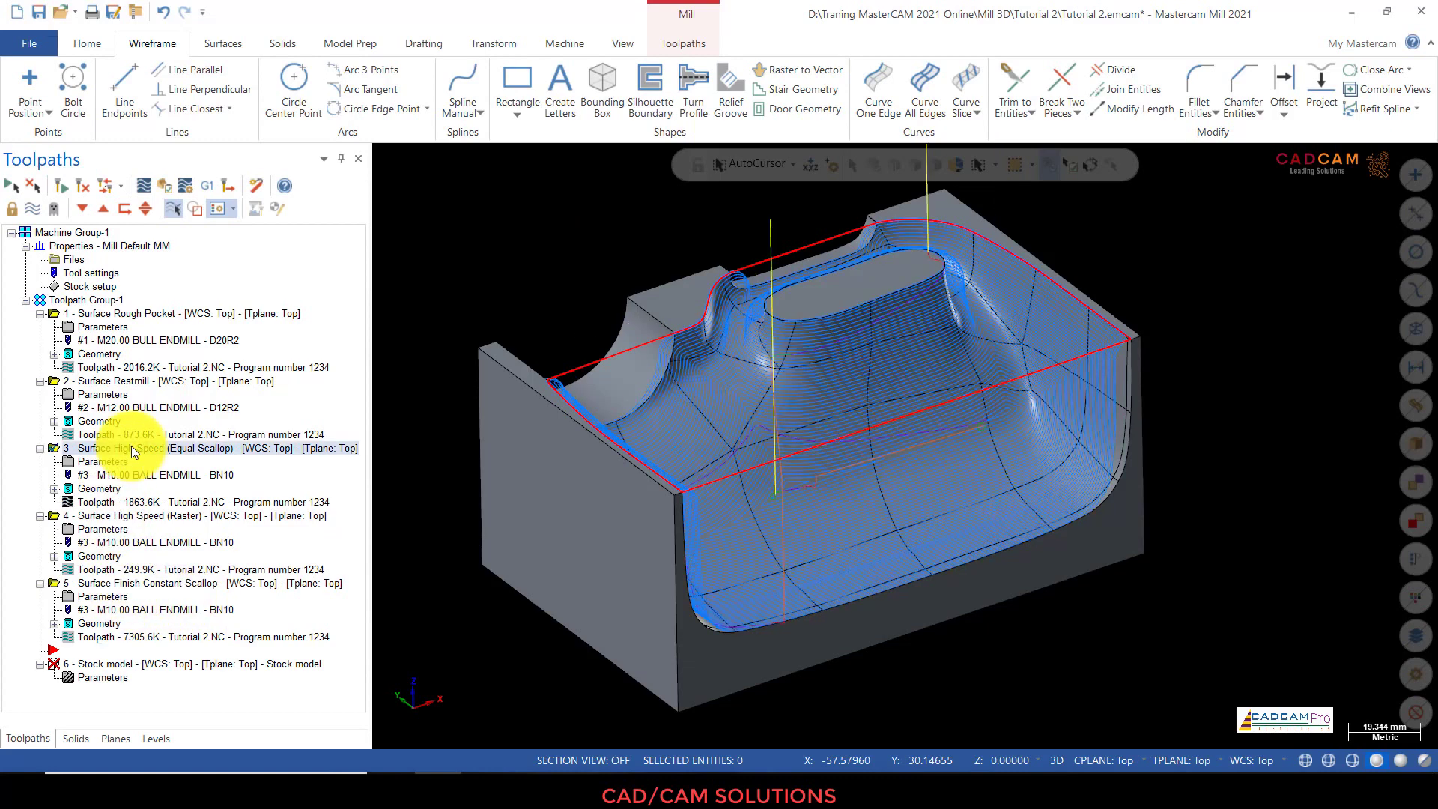
{"action": "right_click", "coordinate": [267, 447]}
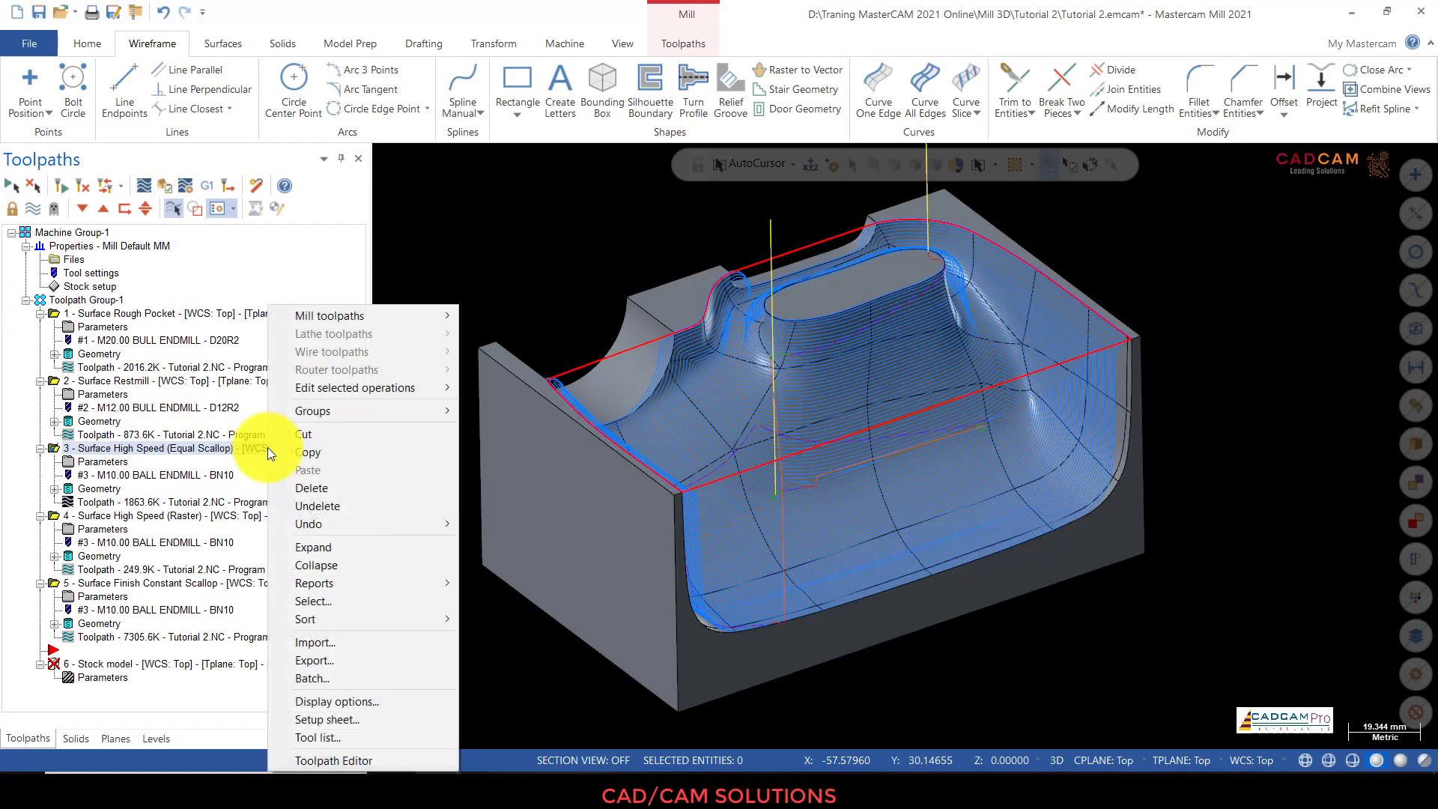
{"action": "left_click", "coordinate": [492, 286]}
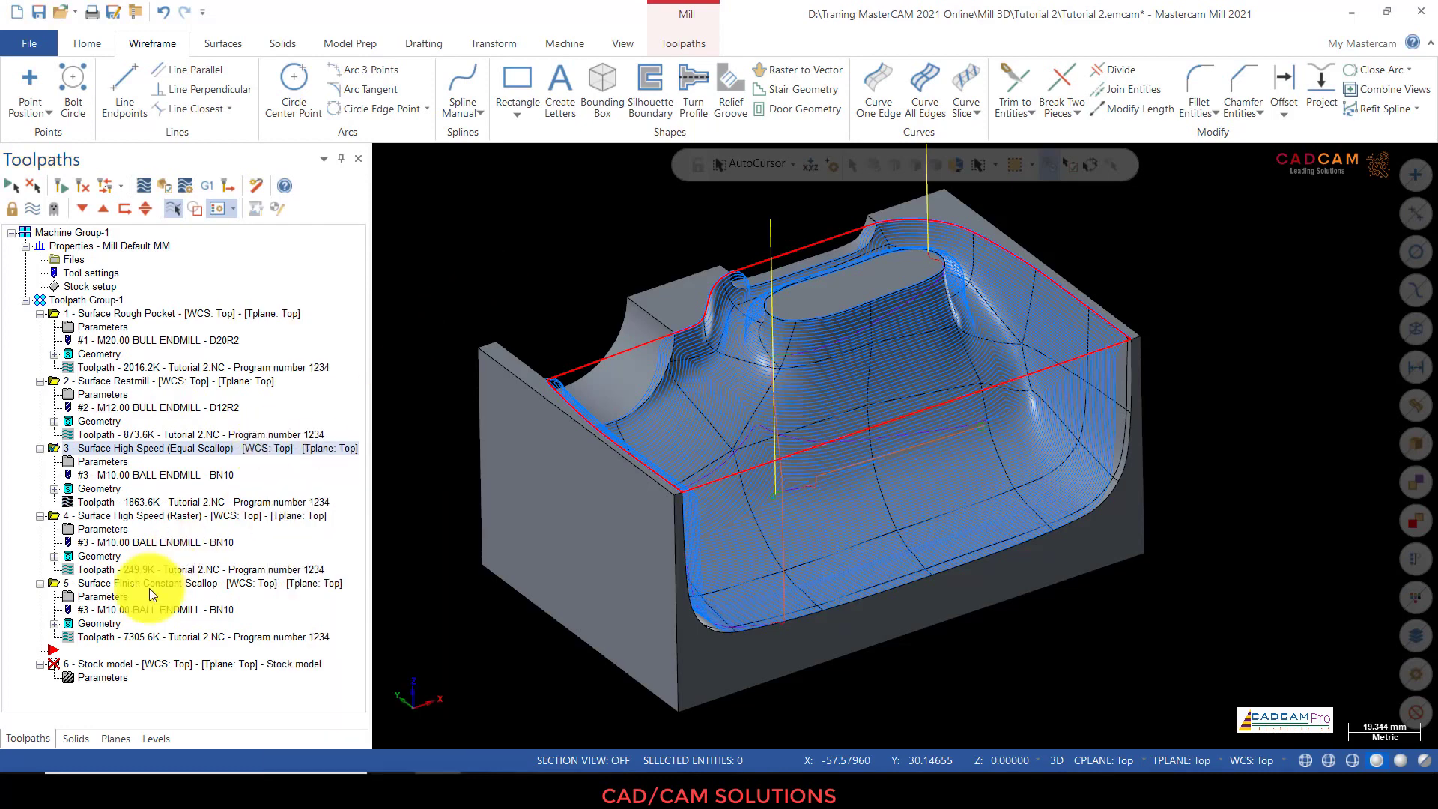
{"action": "left_click", "coordinate": [96, 645]}
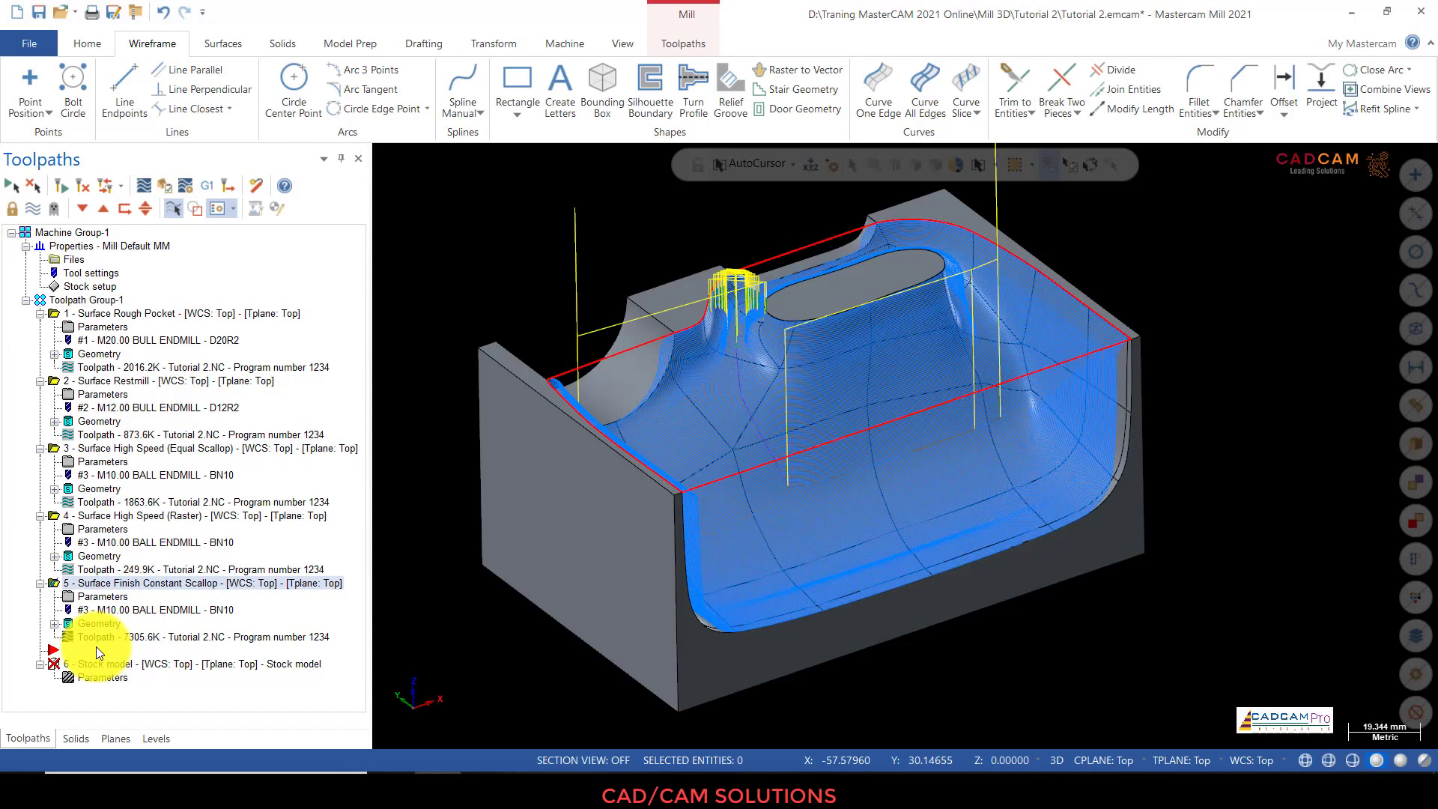
Step: Enable sharp corner smoothing at a 165 angle for the constant scallop operation, change its max rounding, and regenerate the toolpath
{"action": "left_click", "coordinate": [106, 596]}
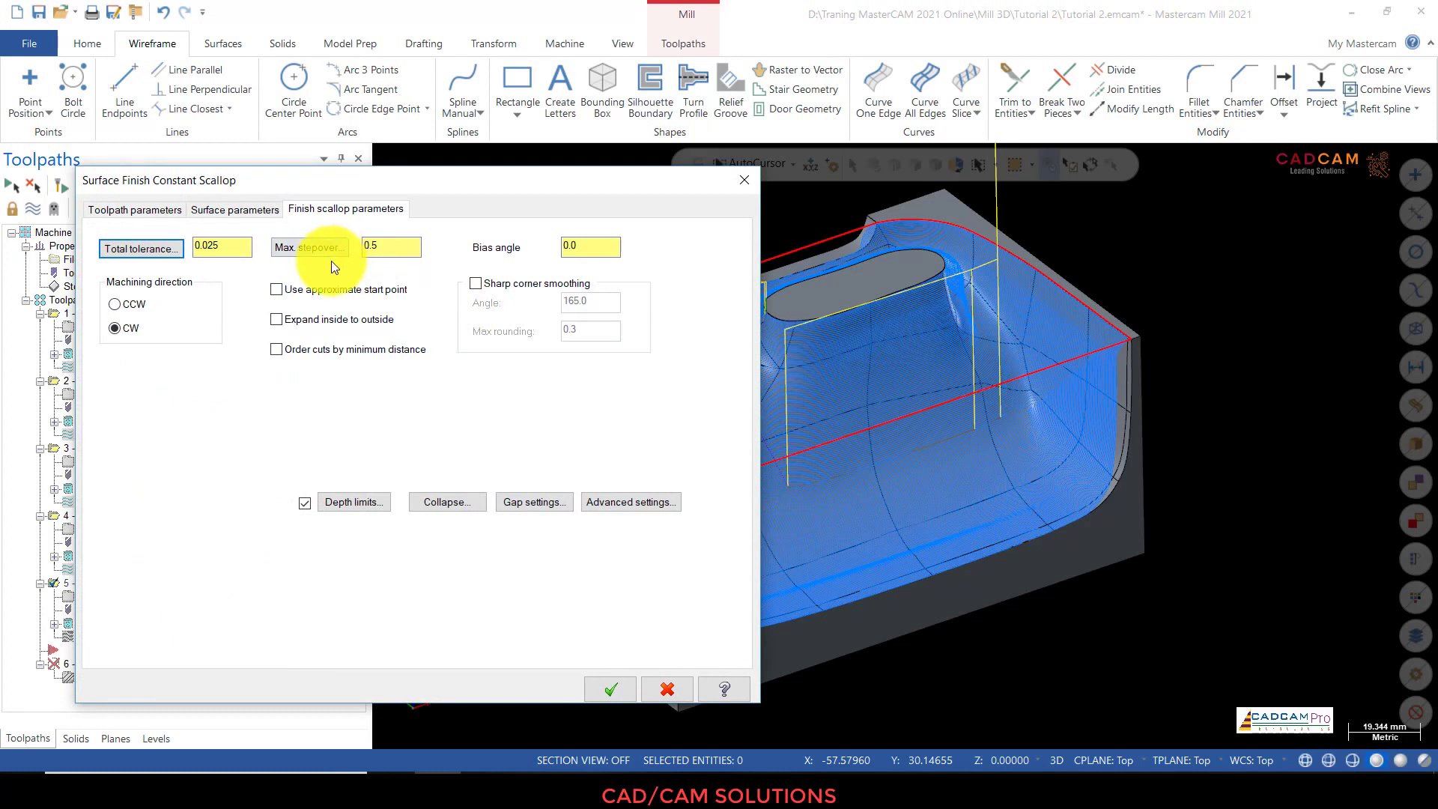
{"action": "left_click", "coordinate": [481, 284]}
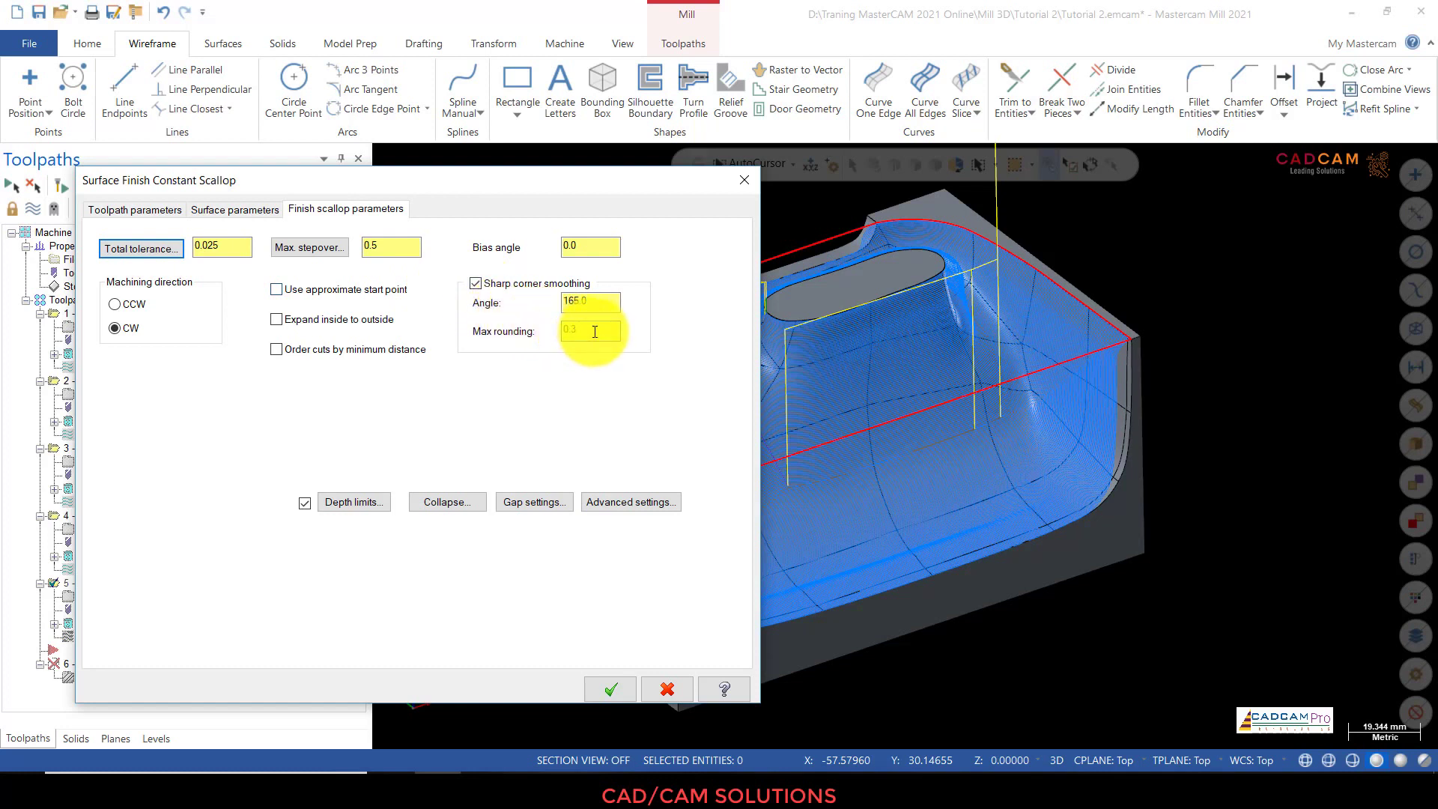
{"action": "left_click_drag", "start_coordinate": [600, 331], "coordinate": [502, 332]}
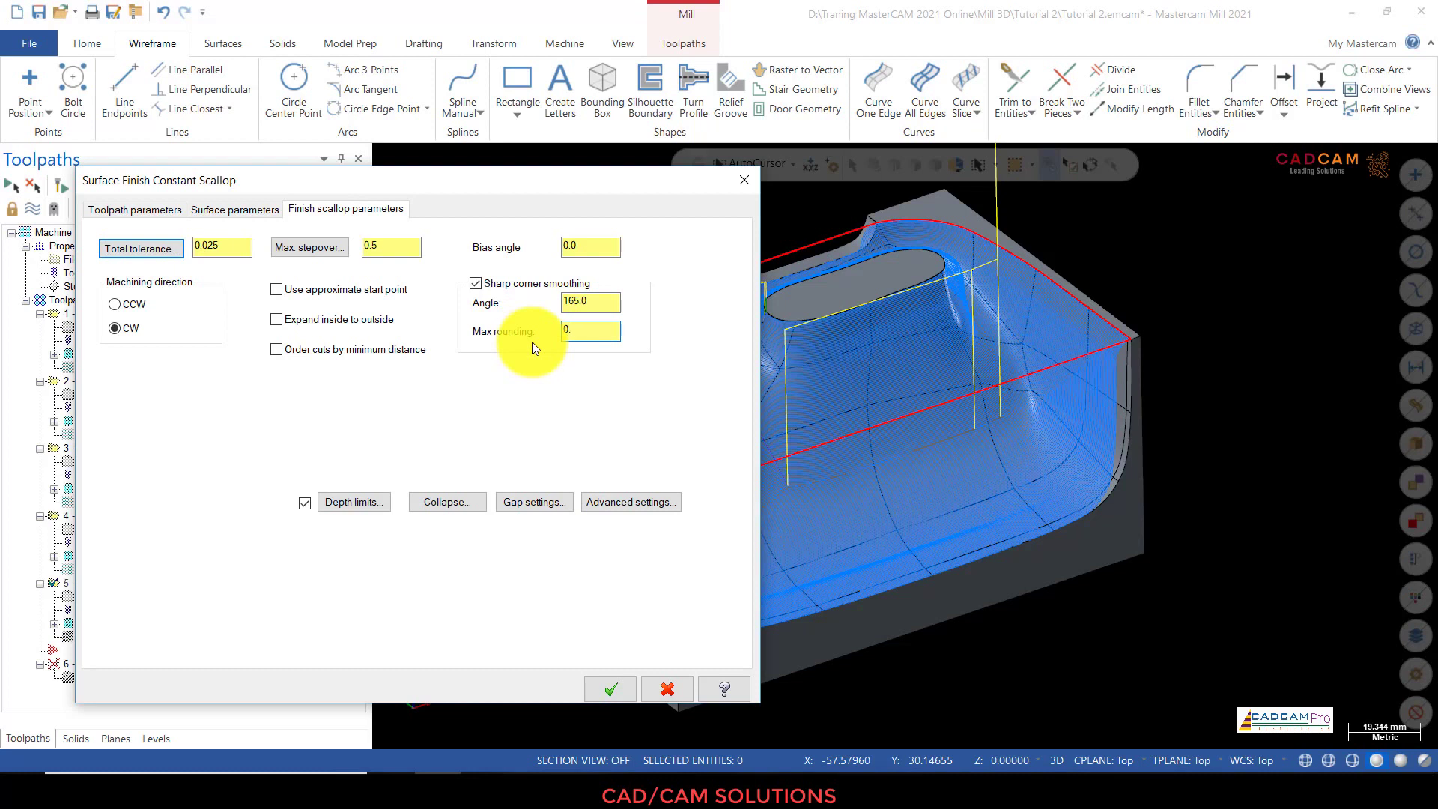
{"action": "left_click", "coordinate": [626, 685]}
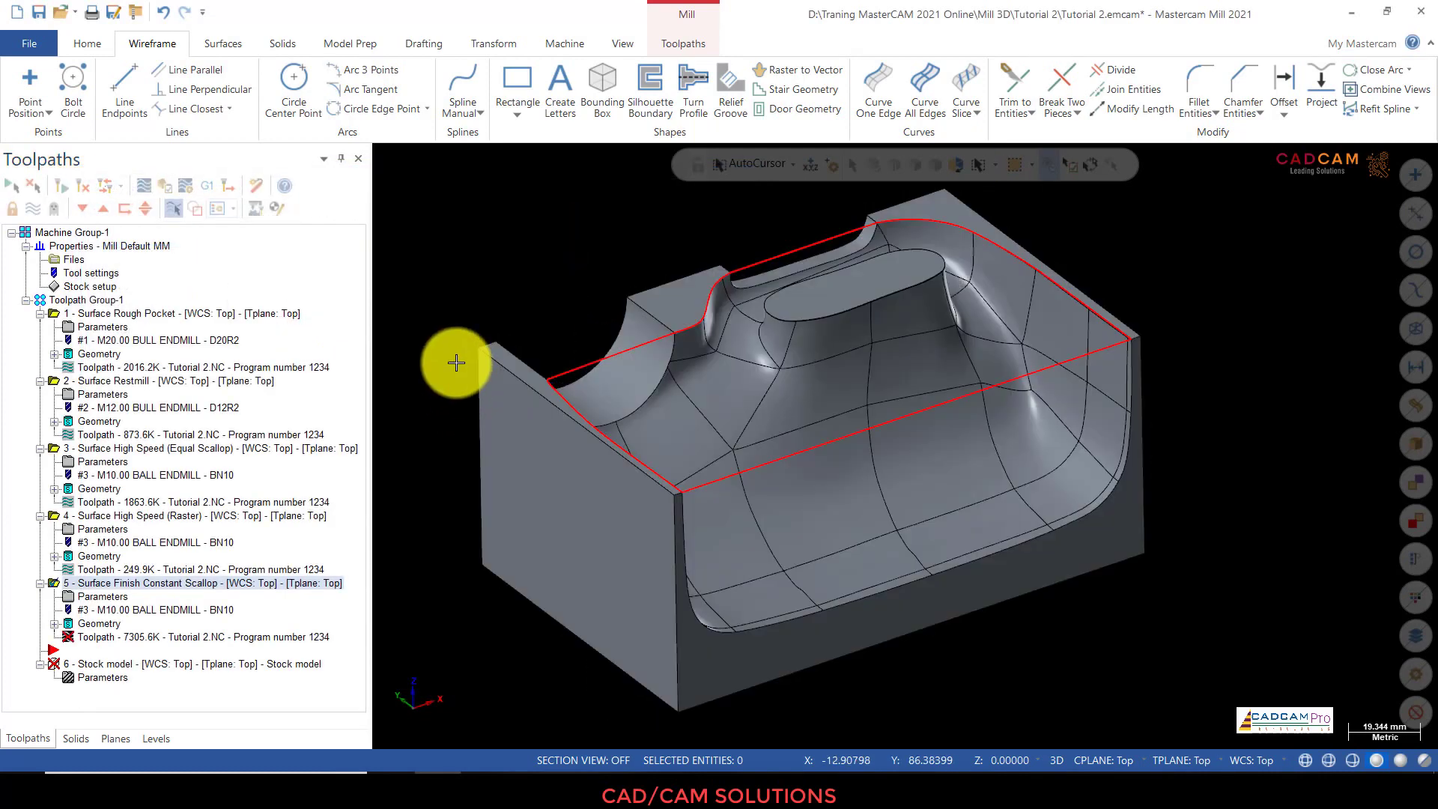
{"action": "left_click", "coordinate": [65, 190]}
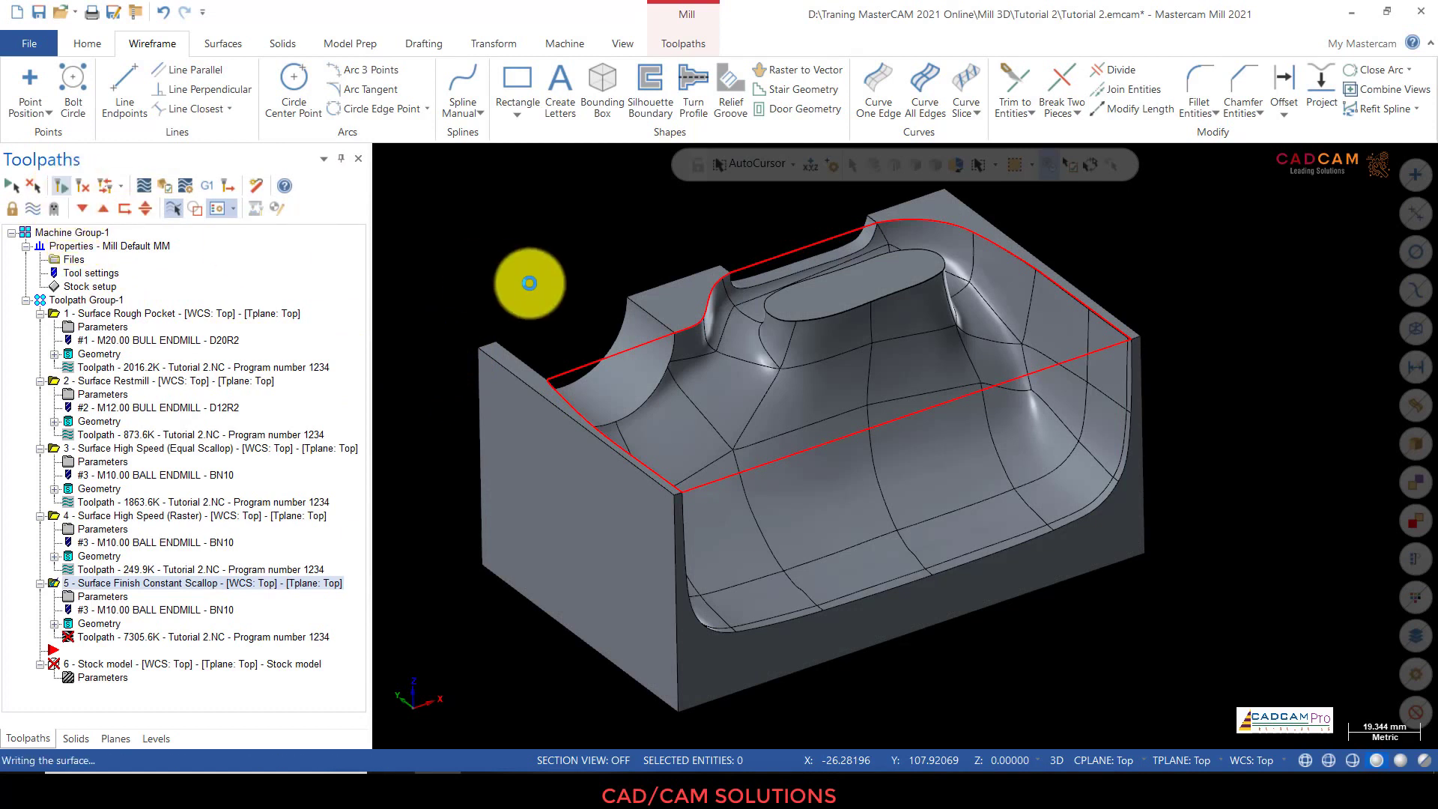
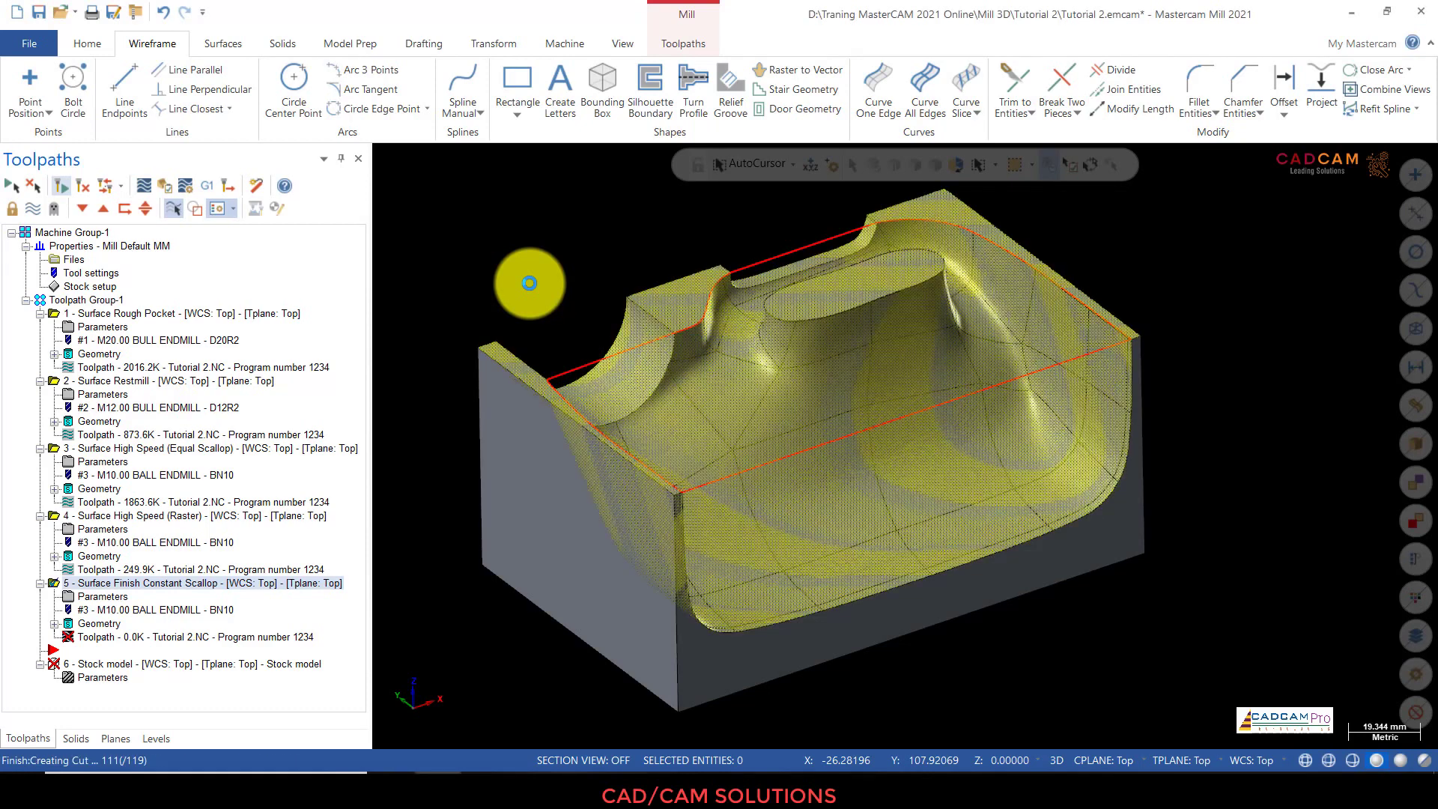
Step: Examine the regenerated constant scallop passes and retract moves around the oval island's end and the adjacent wall corner
{"action": "scroll", "coordinate": [662, 234], "scroll_direction": "up", "scroll_amount": 2}
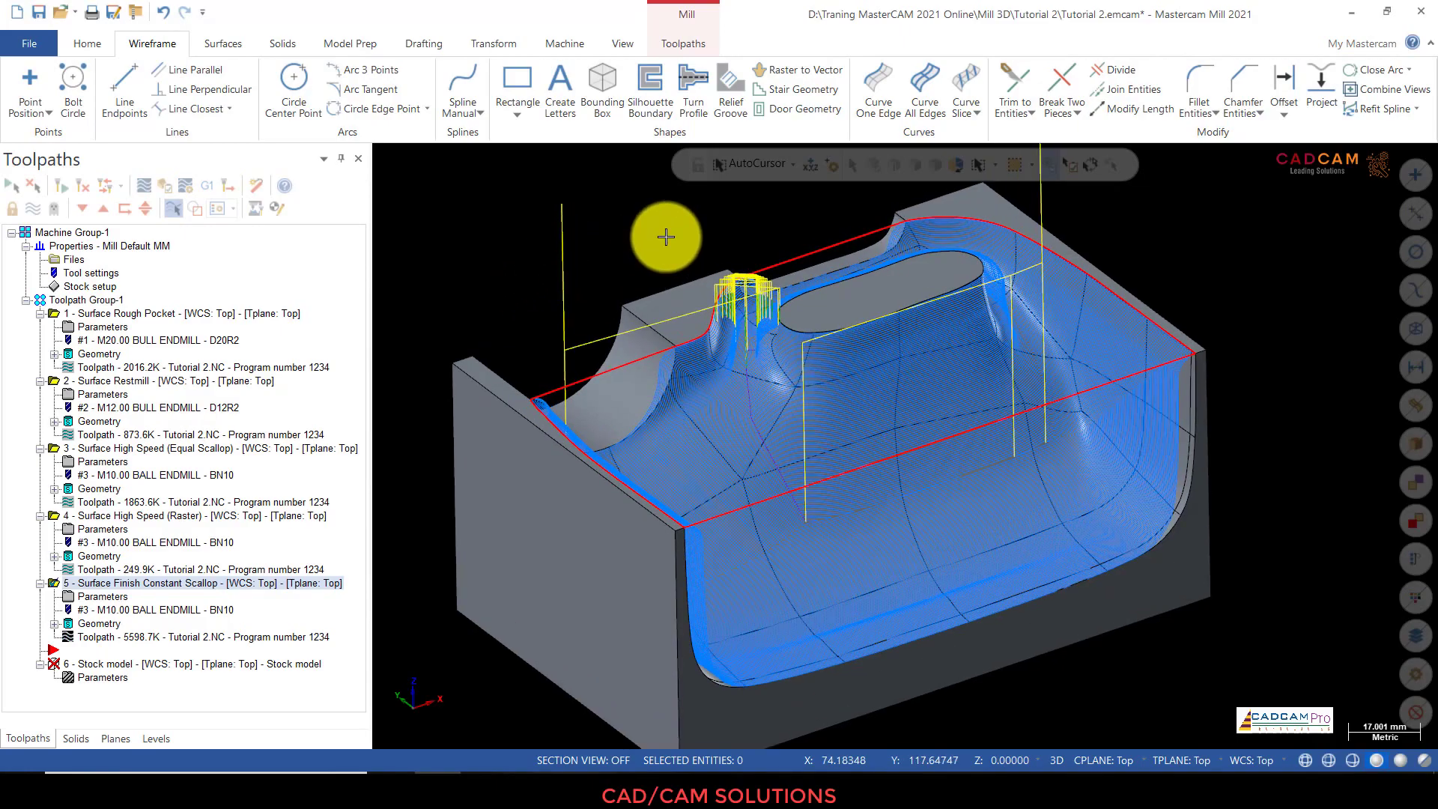
{"action": "middle_click_drag", "start_coordinate": [682, 247], "coordinate": [876, 270]}
{"action": "scroll", "coordinate": [1258, 316], "scroll_direction": "up", "scroll_amount": 4}
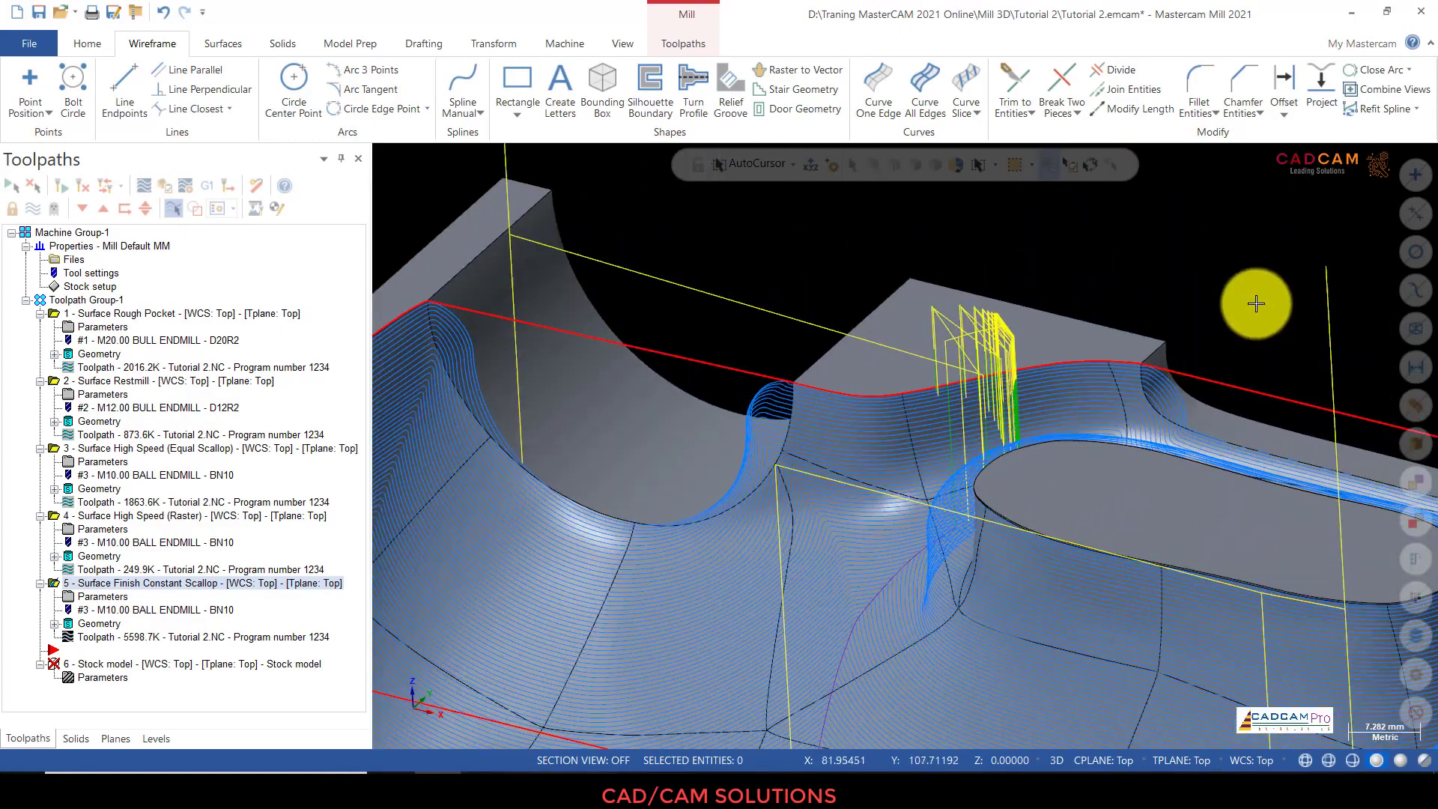
{"action": "middle_click_drag", "start_coordinate": [1246, 297], "coordinate": [1108, 304]}
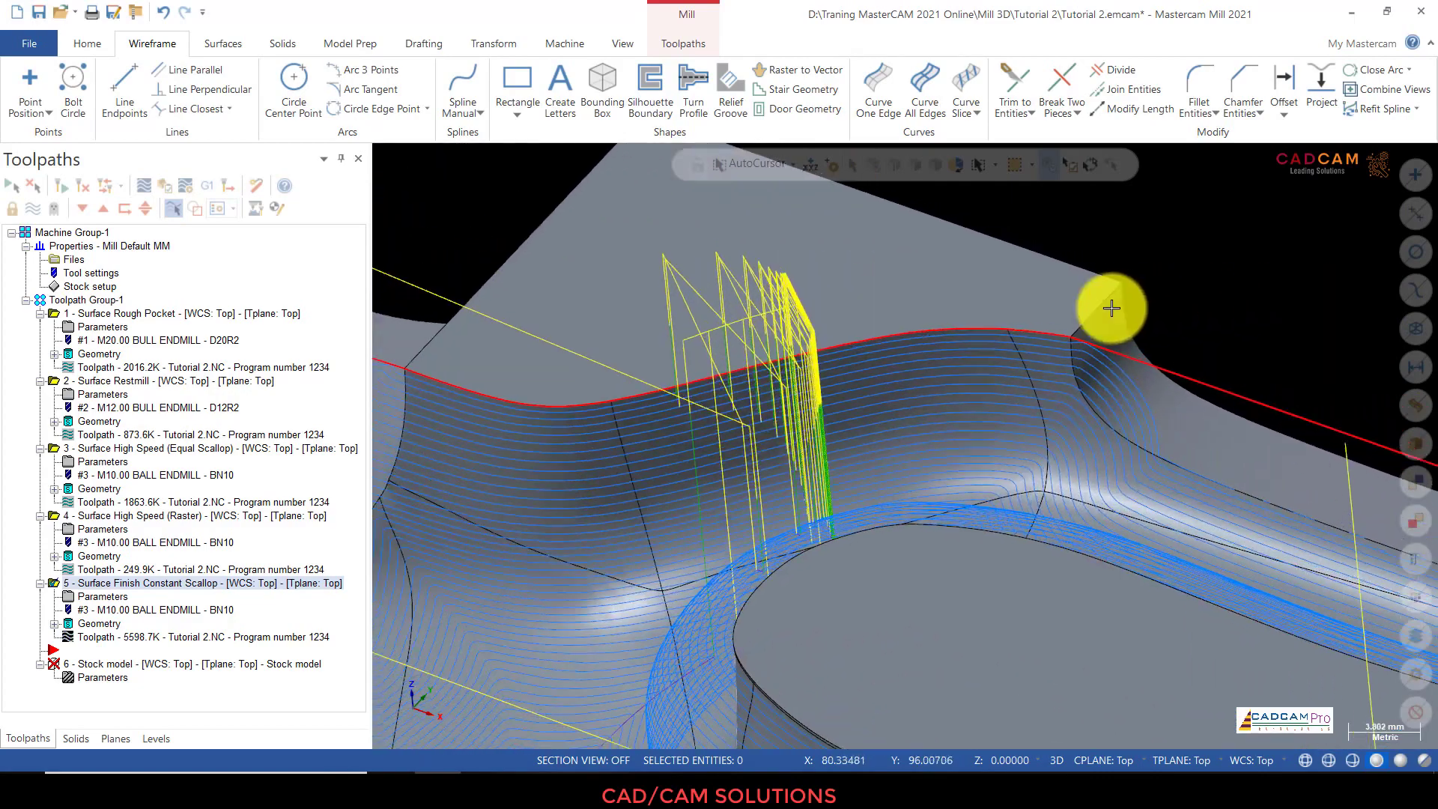
{"action": "scroll", "coordinate": [579, 608], "scroll_direction": "up", "scroll_amount": 4}
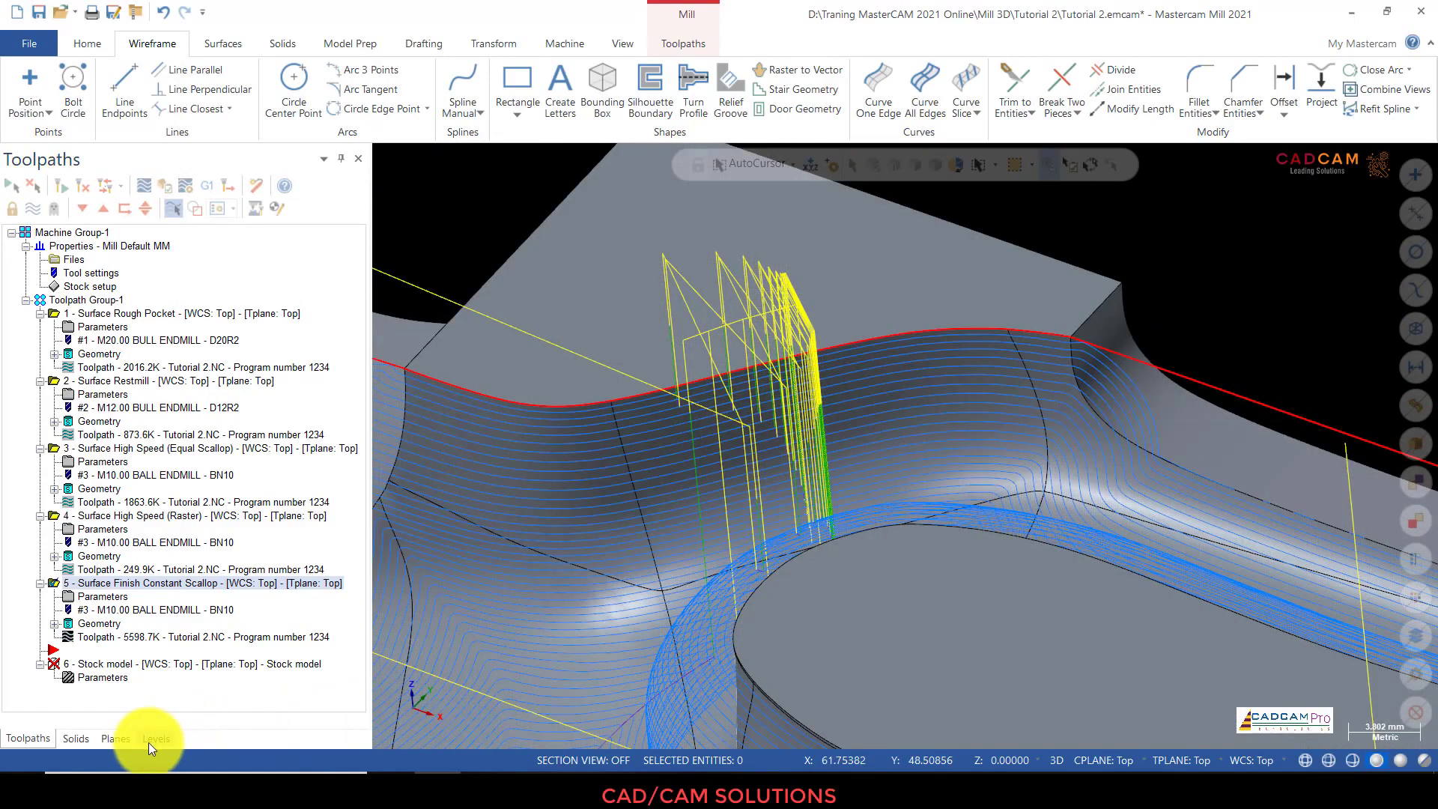
Step: Make the Solid1 level the main level and hide the curver finish level to view the passes without the boundary curve
{"action": "left_click", "coordinate": [155, 738]}
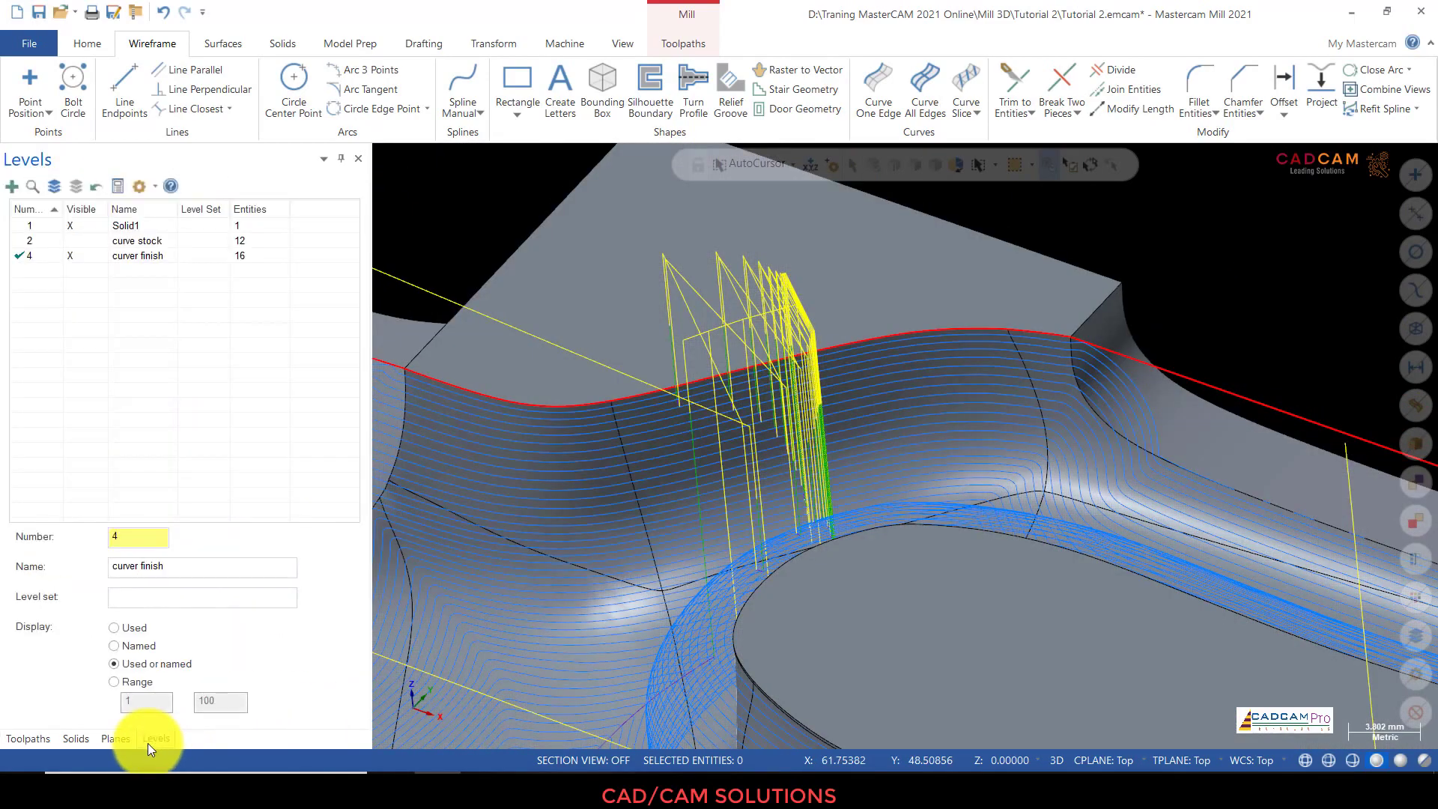
{"action": "left_click", "coordinate": [19, 226]}
{"action": "left_click", "coordinate": [69, 256]}
{"action": "middle_click_drag", "start_coordinate": [959, 367], "coordinate": [968, 332]}
{"action": "scroll", "coordinate": [968, 332], "scroll_direction": "up", "scroll_amount": 5}
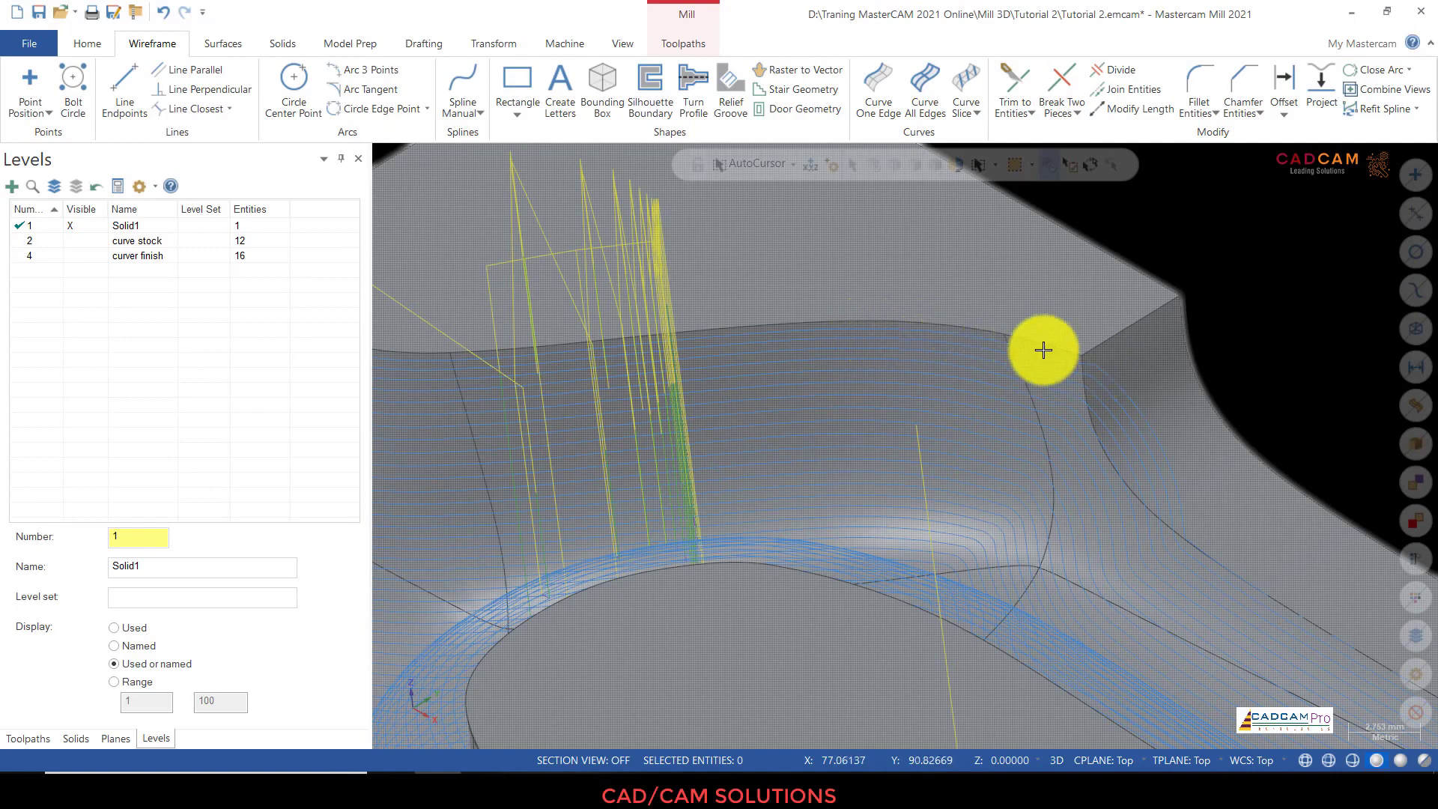
{"action": "middle_click_drag", "start_coordinate": [1106, 374], "coordinate": [1124, 330]}
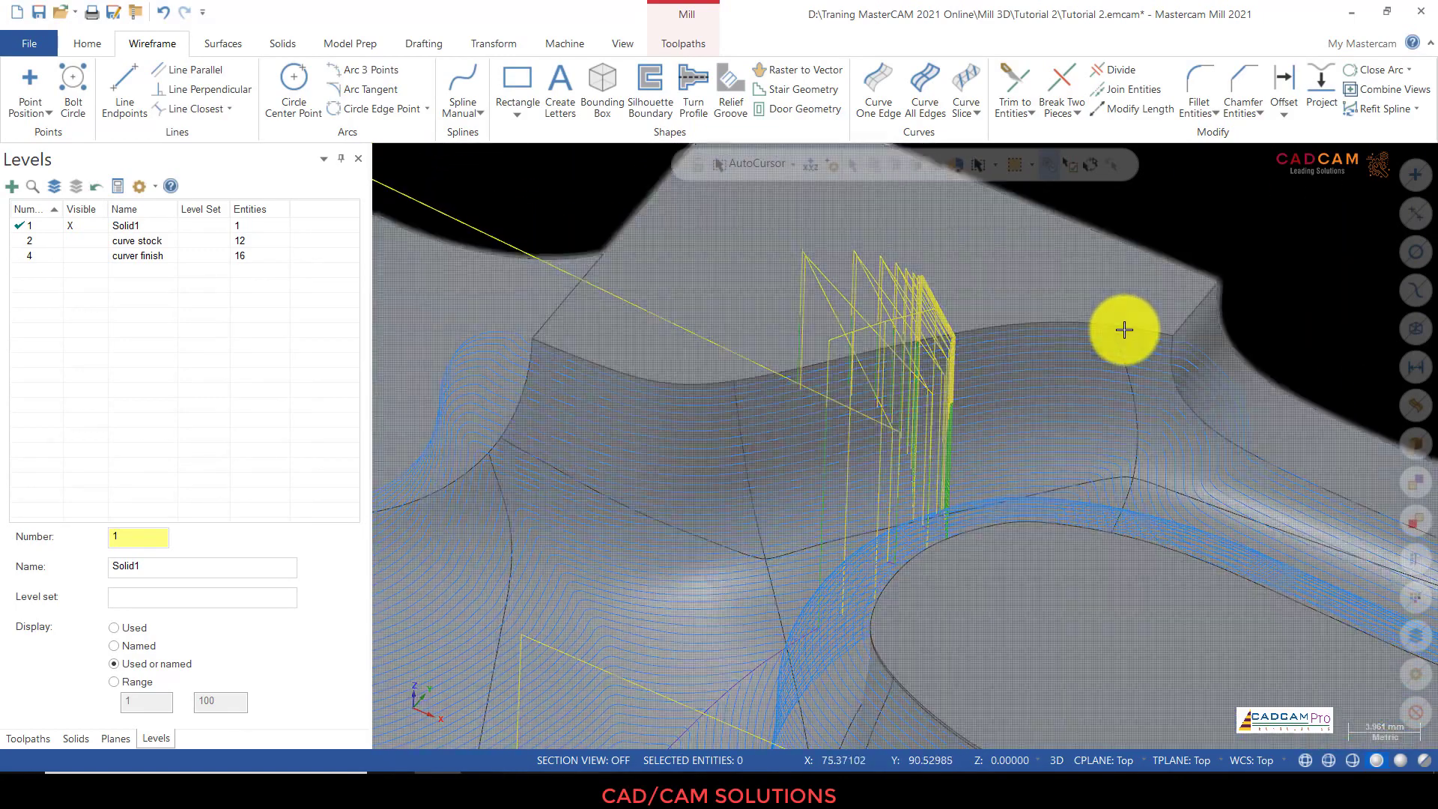
{"action": "scroll", "coordinate": [963, 283], "scroll_direction": "down", "scroll_amount": 2}
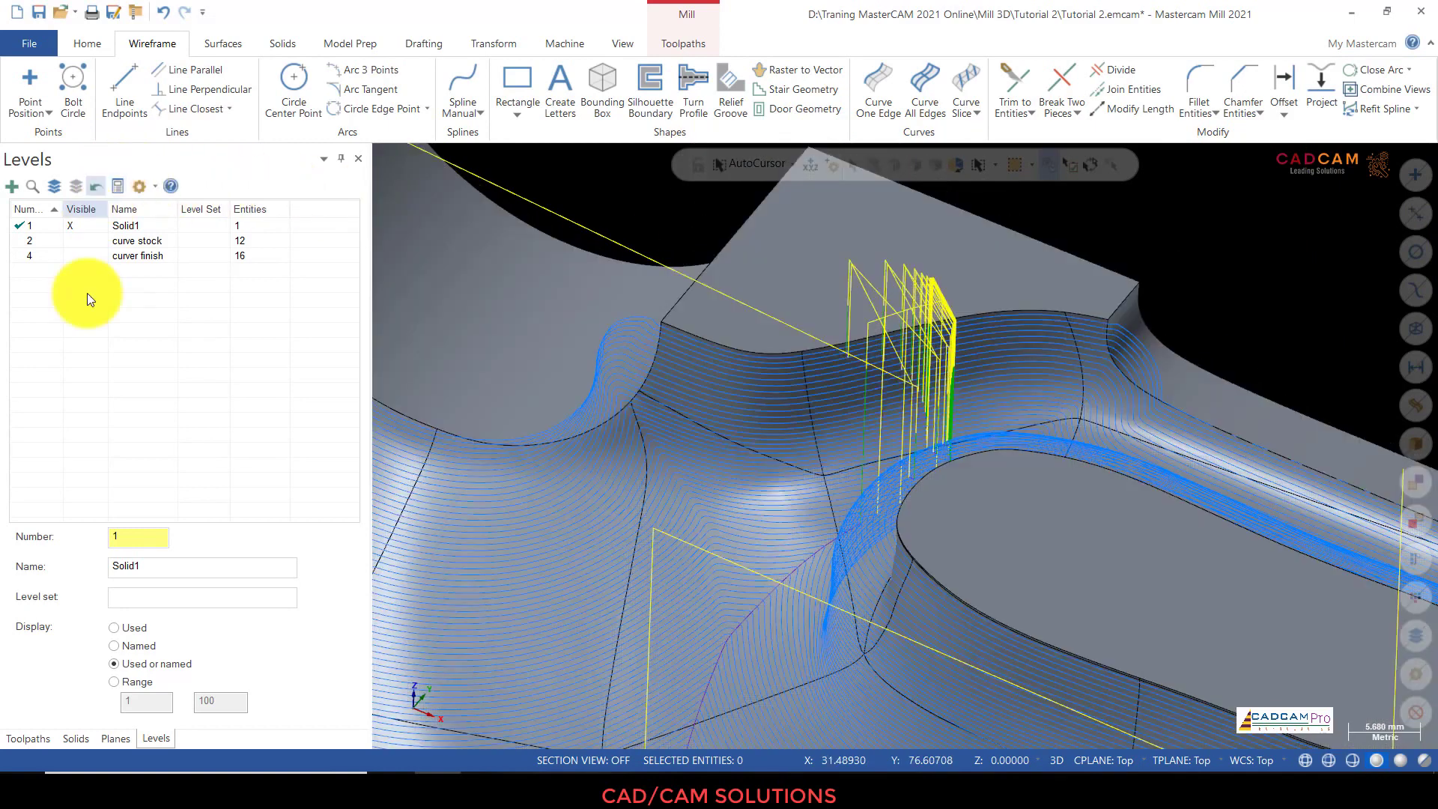
Step: Backplot the Surface Finish Constant Scallop toolpath, show the tool at a point on the upper wall near the oval island, and close the backplot
{"action": "left_click", "coordinate": [29, 738]}
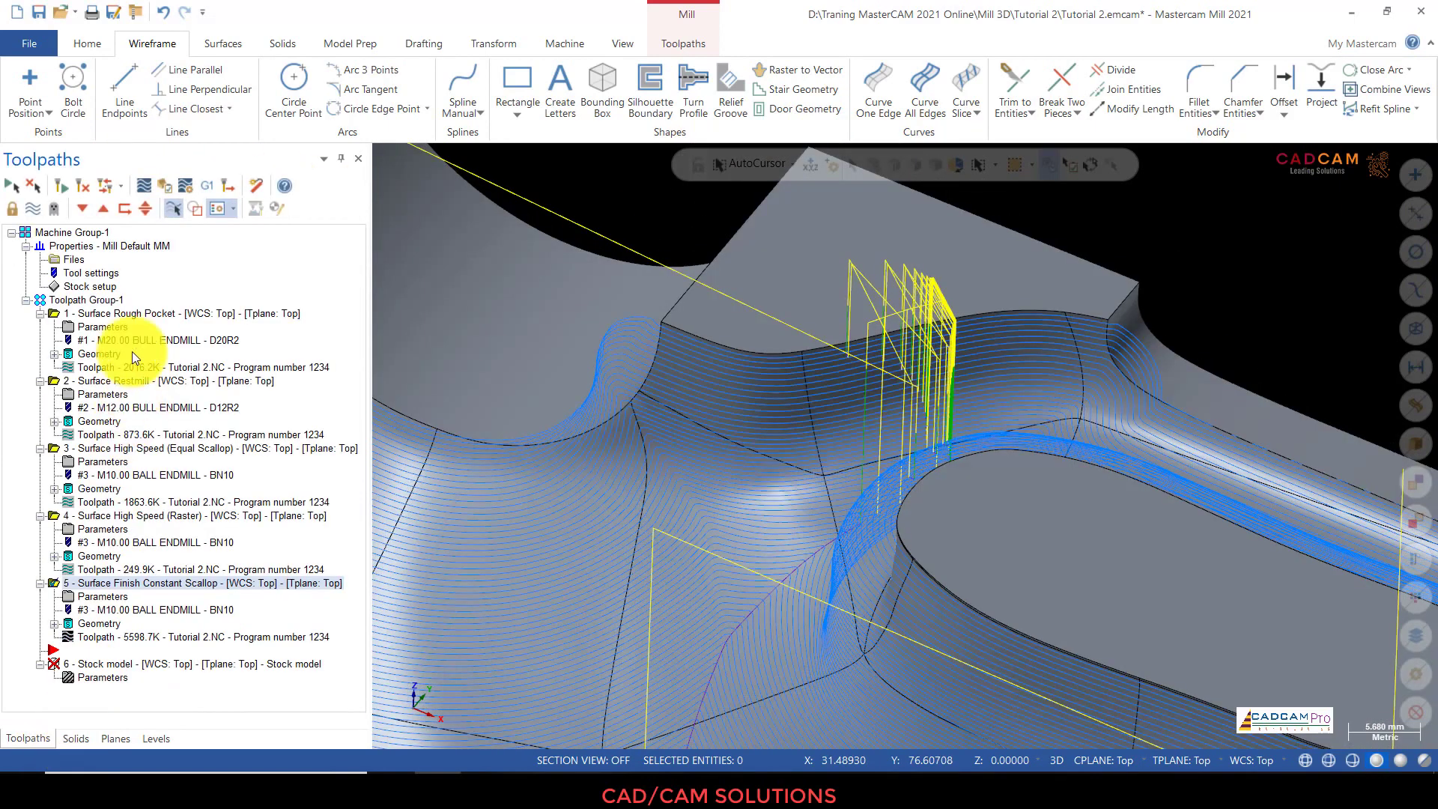
{"action": "left_click", "coordinate": [141, 186]}
{"action": "scroll", "coordinate": [1214, 312], "scroll_direction": "up", "scroll_amount": 3}
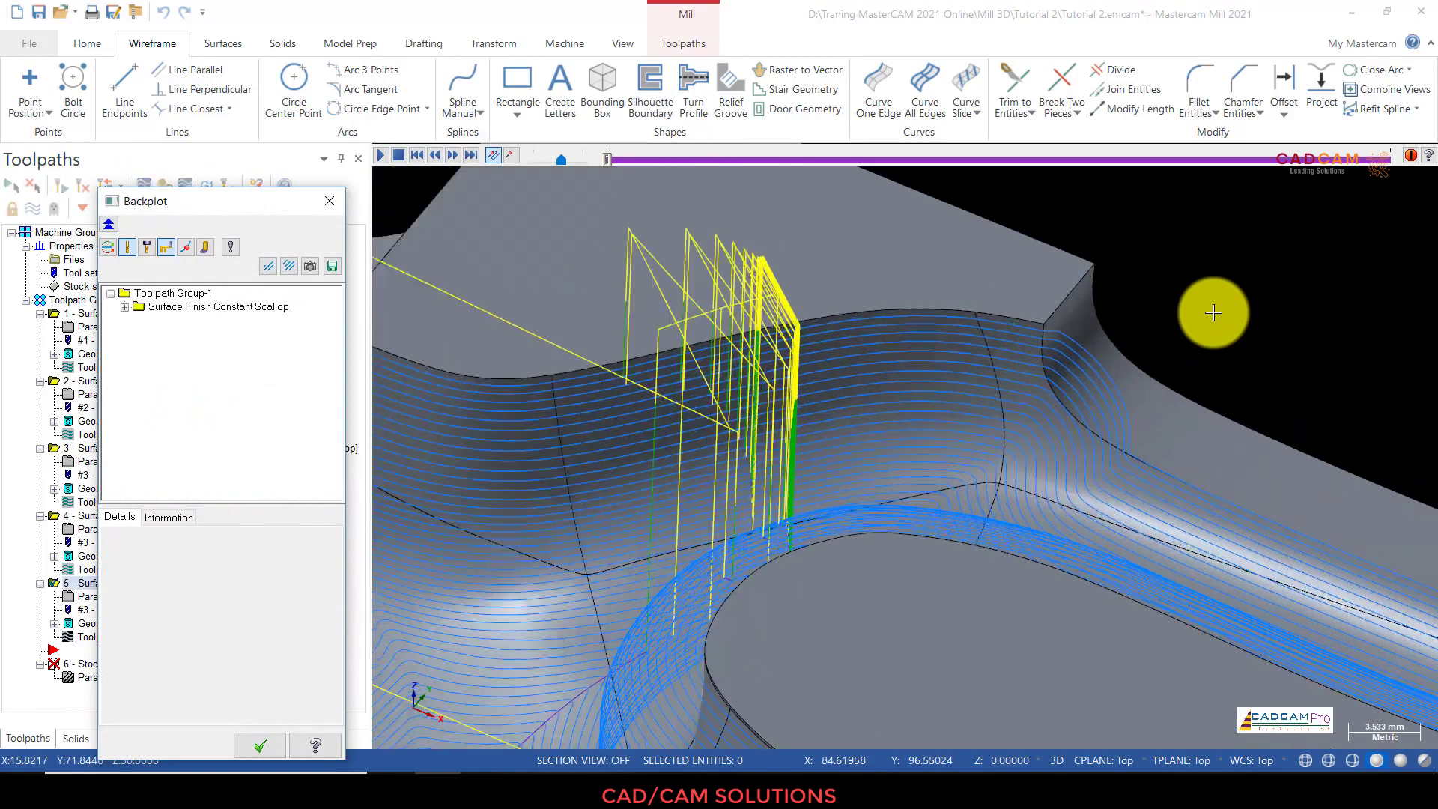
{"action": "scroll", "coordinate": [1213, 312], "scroll_direction": "up", "scroll_amount": 2}
{"action": "mouse_move", "coordinate": [1099, 340]}
{"action": "middle_mouse_down"}
{"action": "mouse_move", "coordinate": [992, 359]}
{"action": "mouse_move", "coordinate": [957, 382]}
{"action": "mouse_move", "coordinate": [1046, 330]}
{"action": "mouse_move", "coordinate": [1161, 330]}
{"action": "mouse_move", "coordinate": [1318, 372]}
{"action": "mouse_move", "coordinate": [1132, 339]}
{"action": "mouse_move", "coordinate": [1073, 350]}
{"action": "middle_mouse_up"}
{"action": "left_click", "coordinate": [940, 363]}
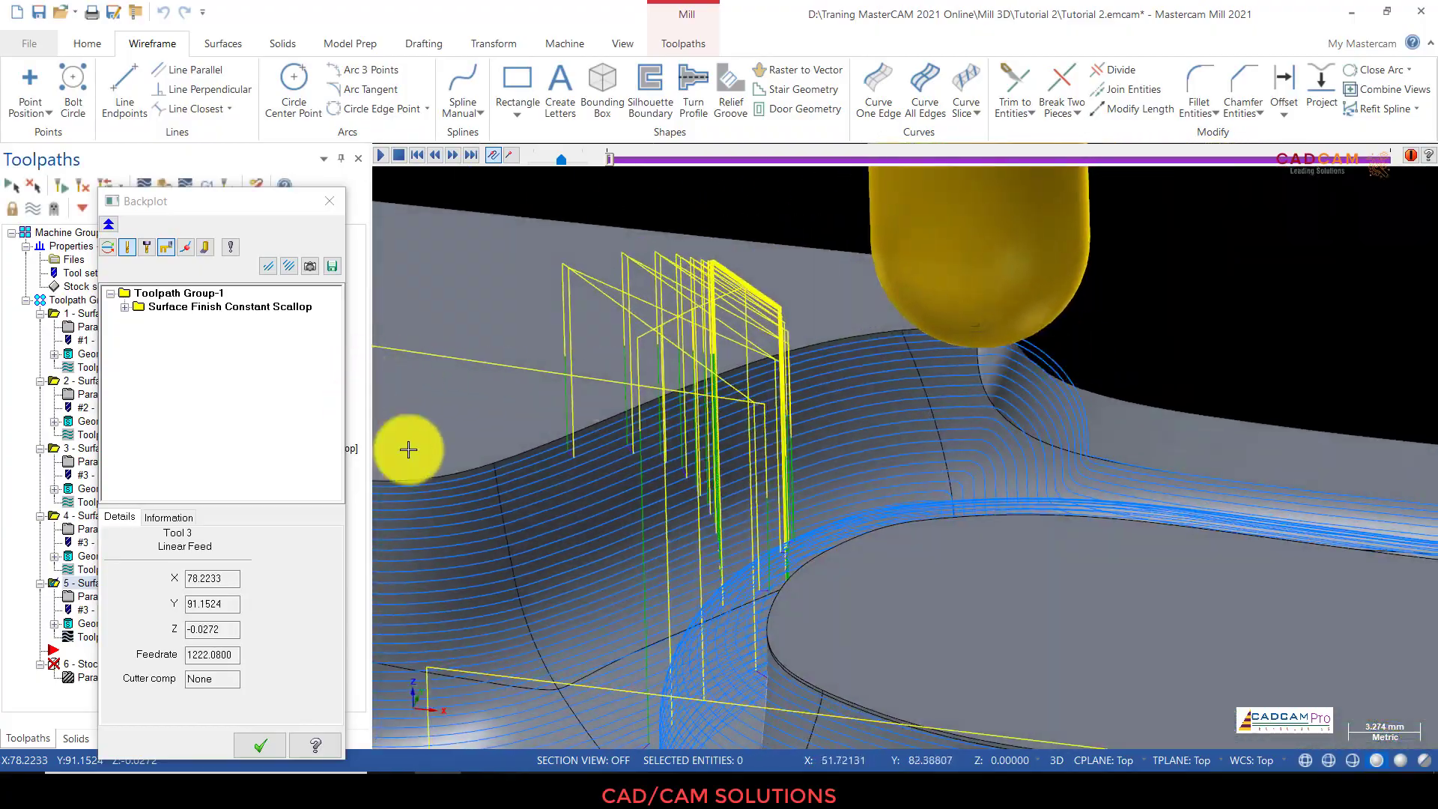
{"action": "middle_click_drag", "start_coordinate": [409, 450], "coordinate": [1070, 320]}
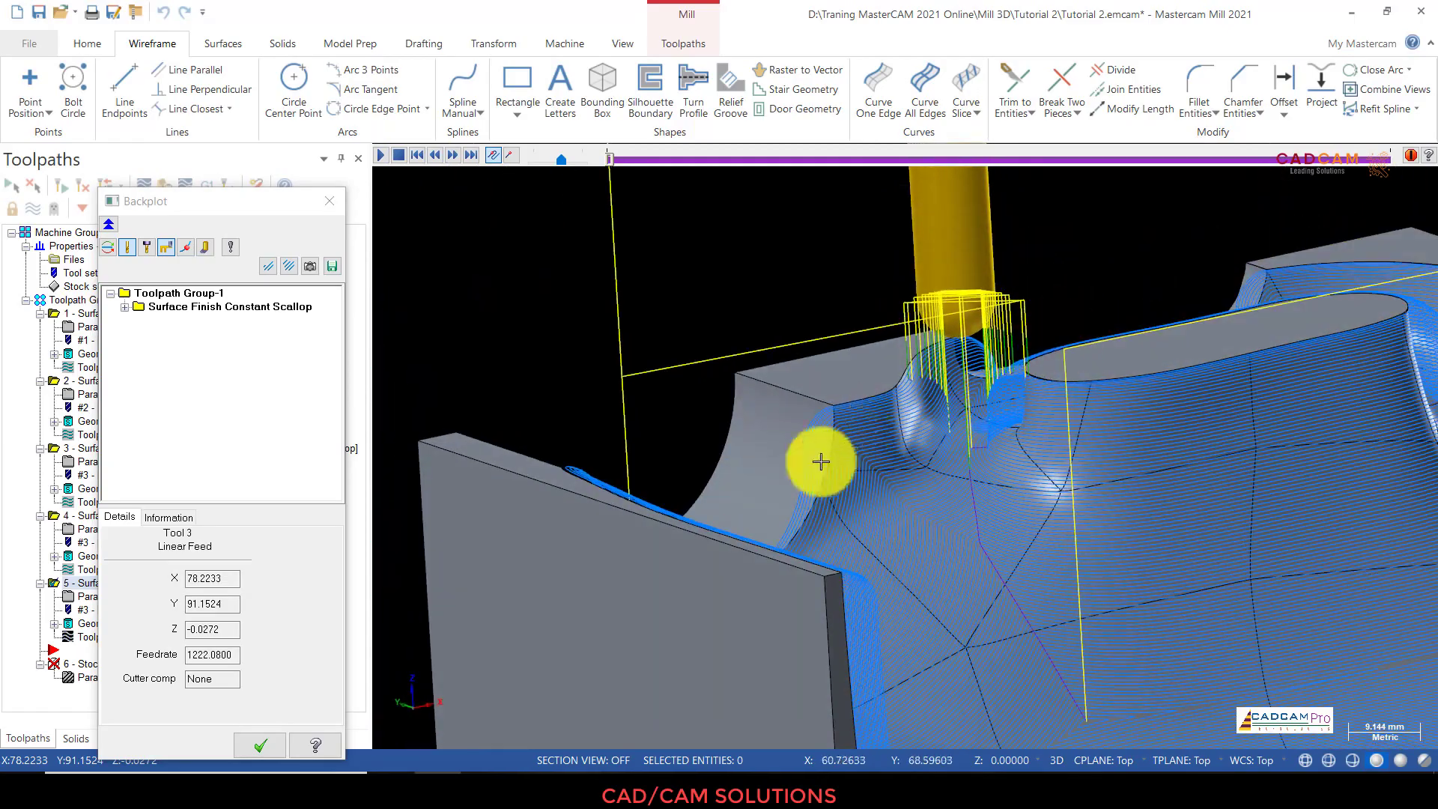
{"action": "mouse_move", "coordinate": [861, 533]}
{"action": "middle_mouse_down"}
{"action": "mouse_move", "coordinate": [874, 475]}
{"action": "mouse_move", "coordinate": [873, 517]}
{"action": "middle_mouse_up"}
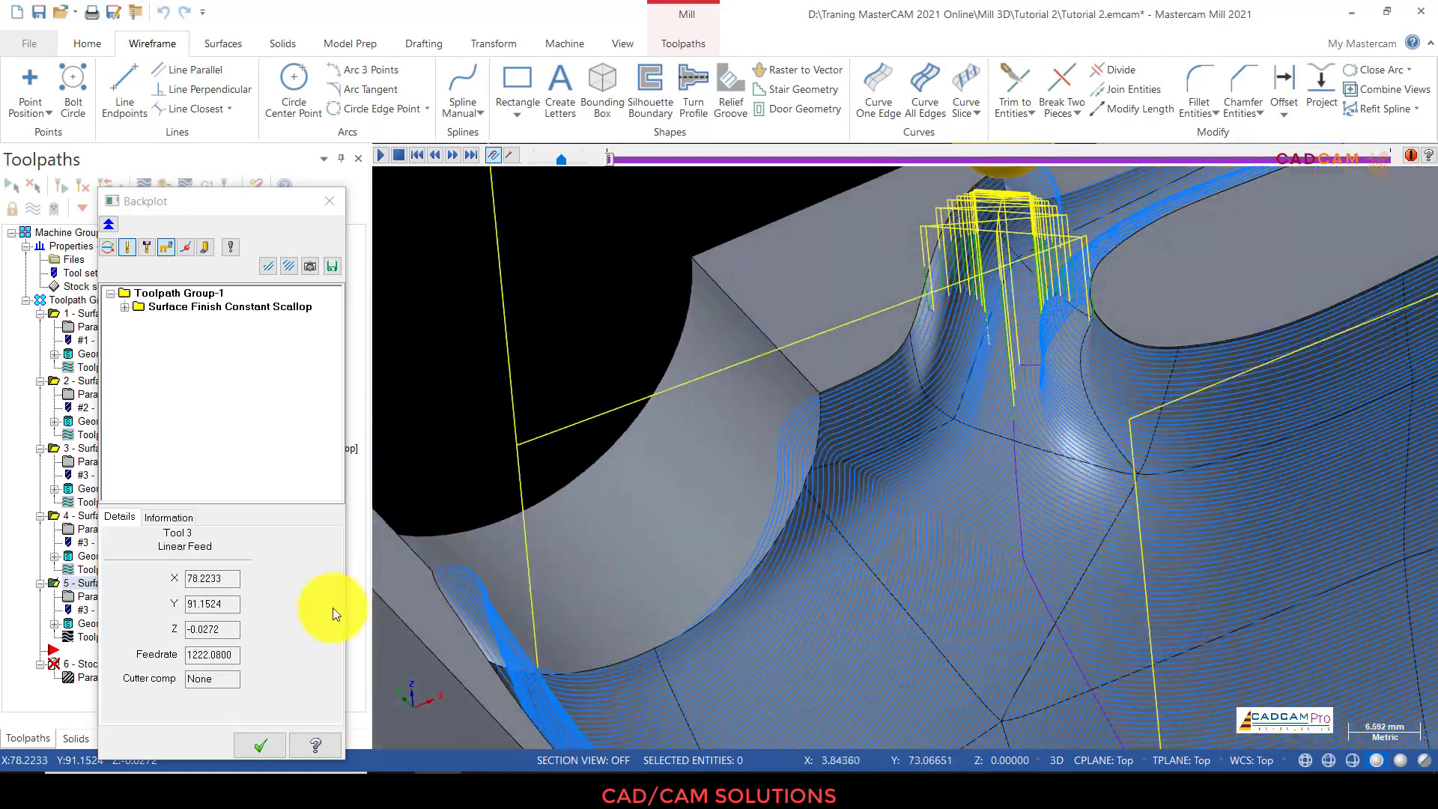
{"action": "left_click", "coordinate": [262, 745]}
Step: Copy the Surface High Speed (Raster) operation and paste the copy after the Surface Finish Constant Scallop operation
{"action": "scroll", "coordinate": [514, 417], "scroll_direction": "down", "scroll_amount": 2}
{"action": "middle_click_drag", "start_coordinate": [513, 417], "coordinate": [106, 520]}
{"action": "scroll", "coordinate": [880, 369], "scroll_direction": "up", "scroll_amount": 2}
{"action": "scroll", "coordinate": [741, 286], "scroll_direction": "down", "scroll_amount": 3}
{"action": "left_click", "coordinate": [114, 515]}
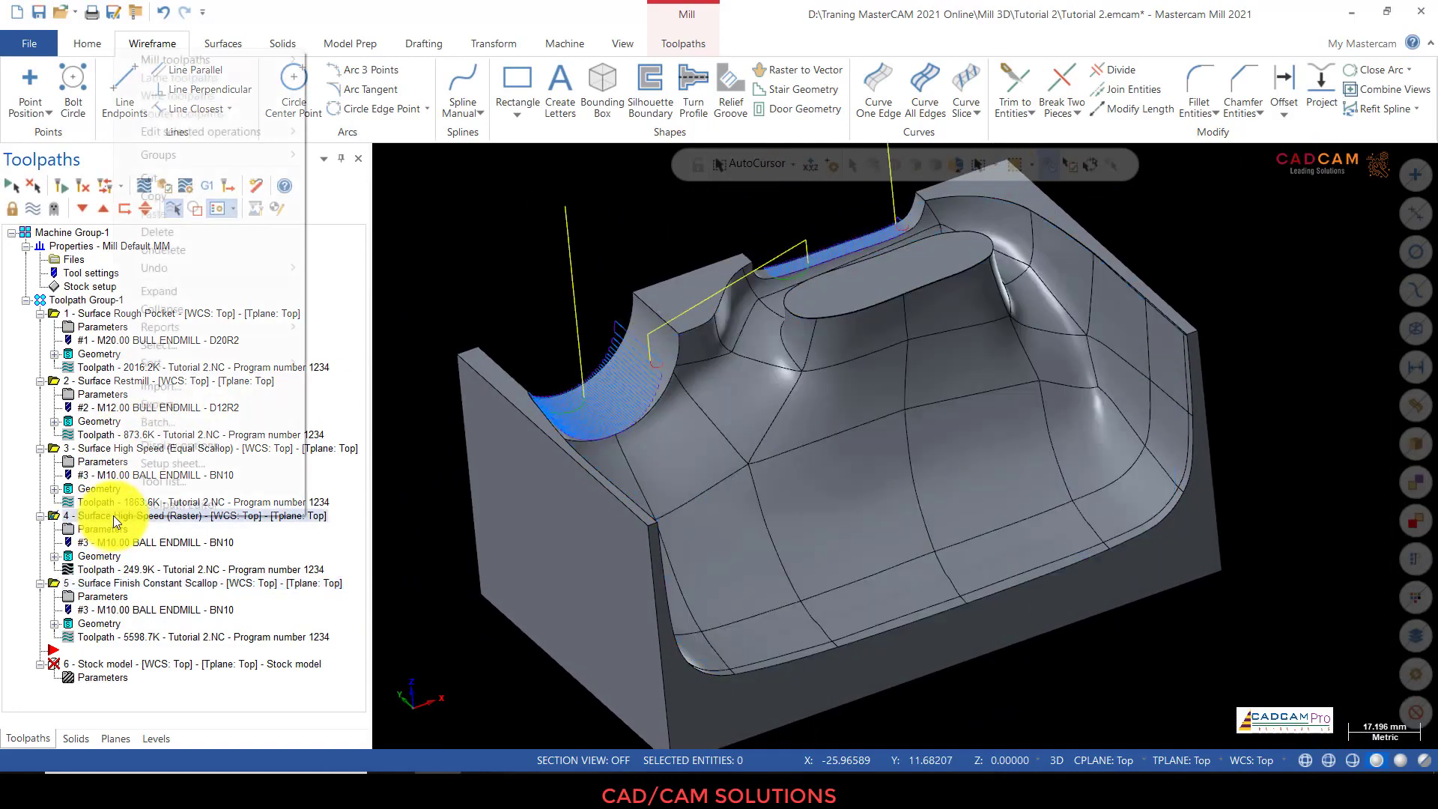
{"action": "right_click", "coordinate": [114, 515]}
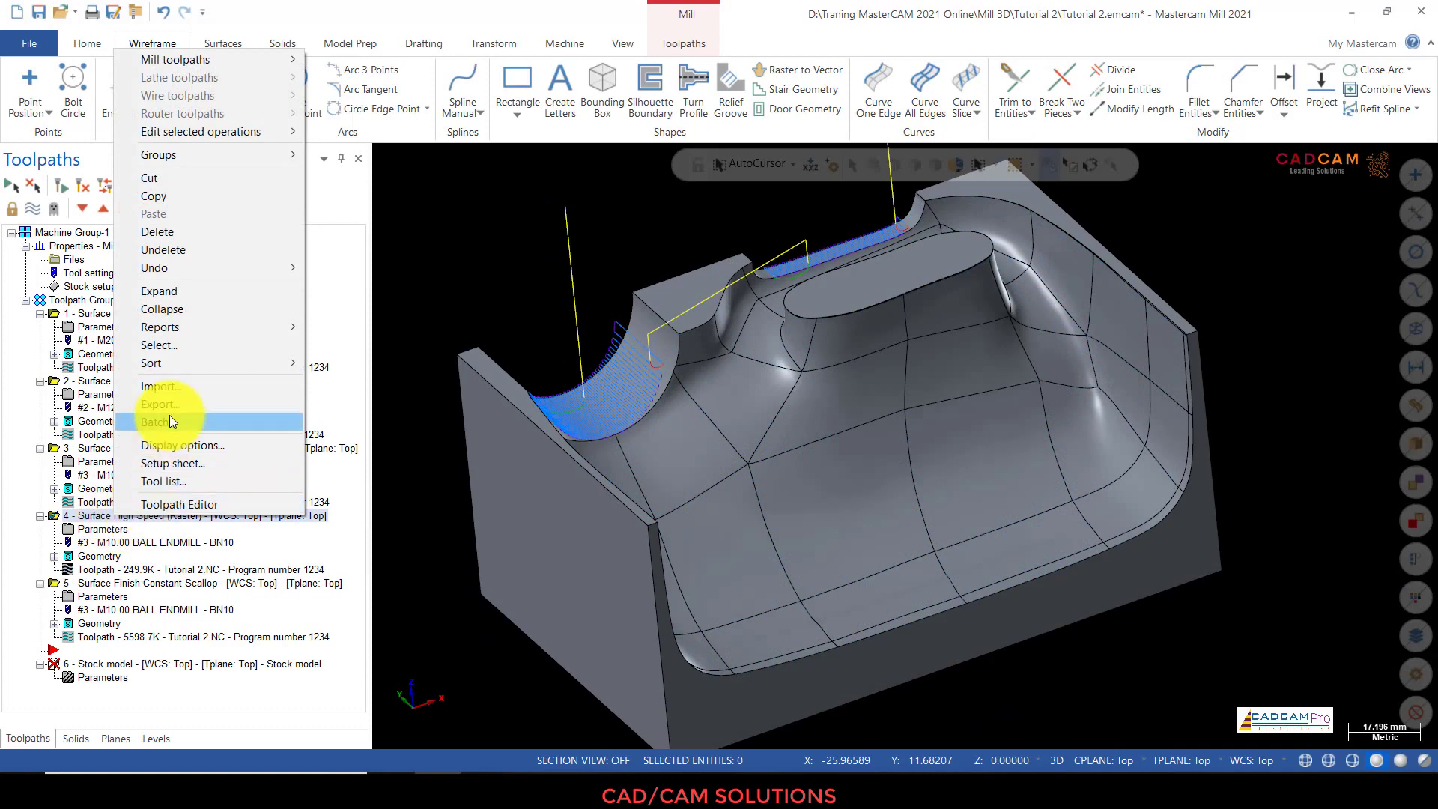
{"action": "left_click", "coordinate": [172, 198]}
{"action": "right_click", "coordinate": [125, 649]}
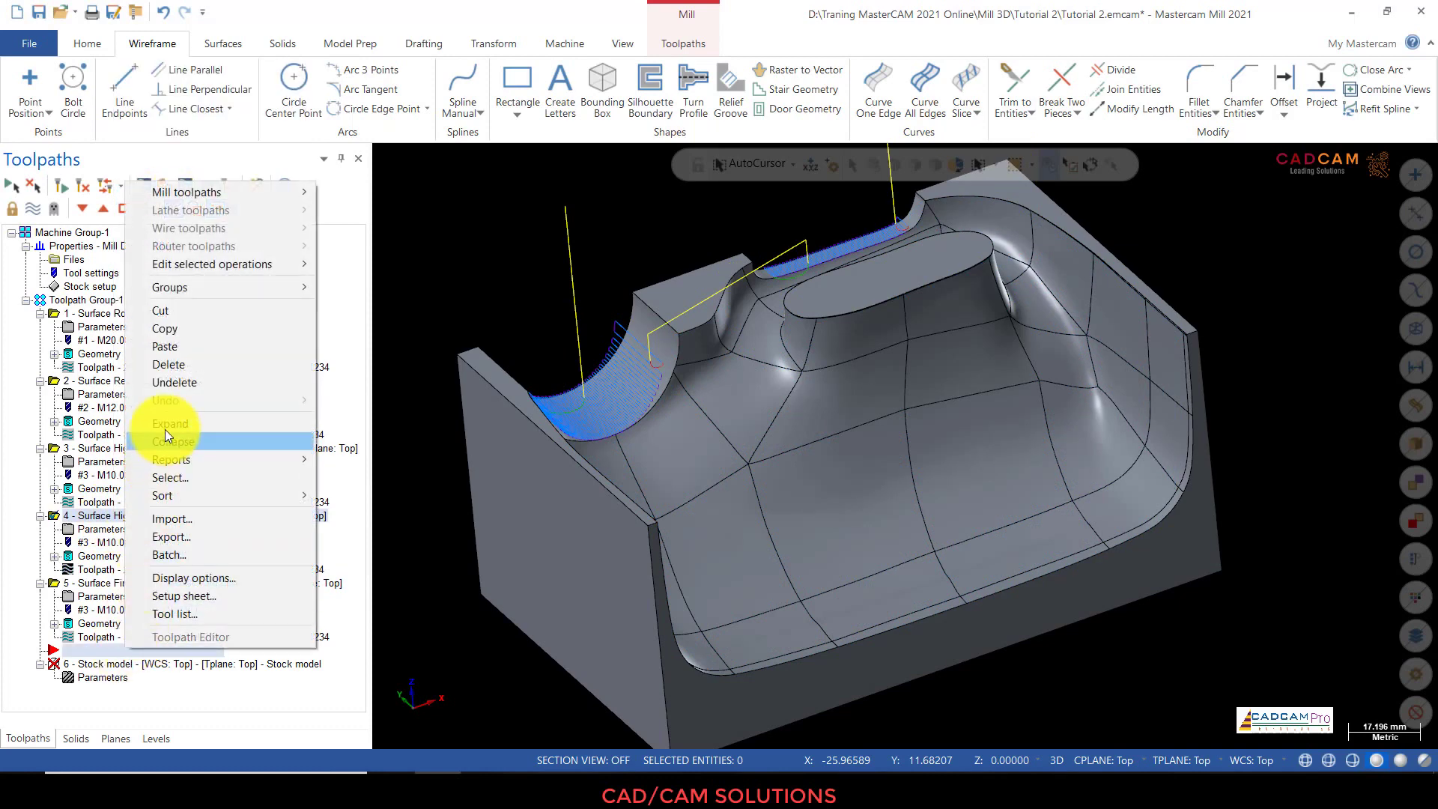
{"action": "left_click", "coordinate": [181, 346]}
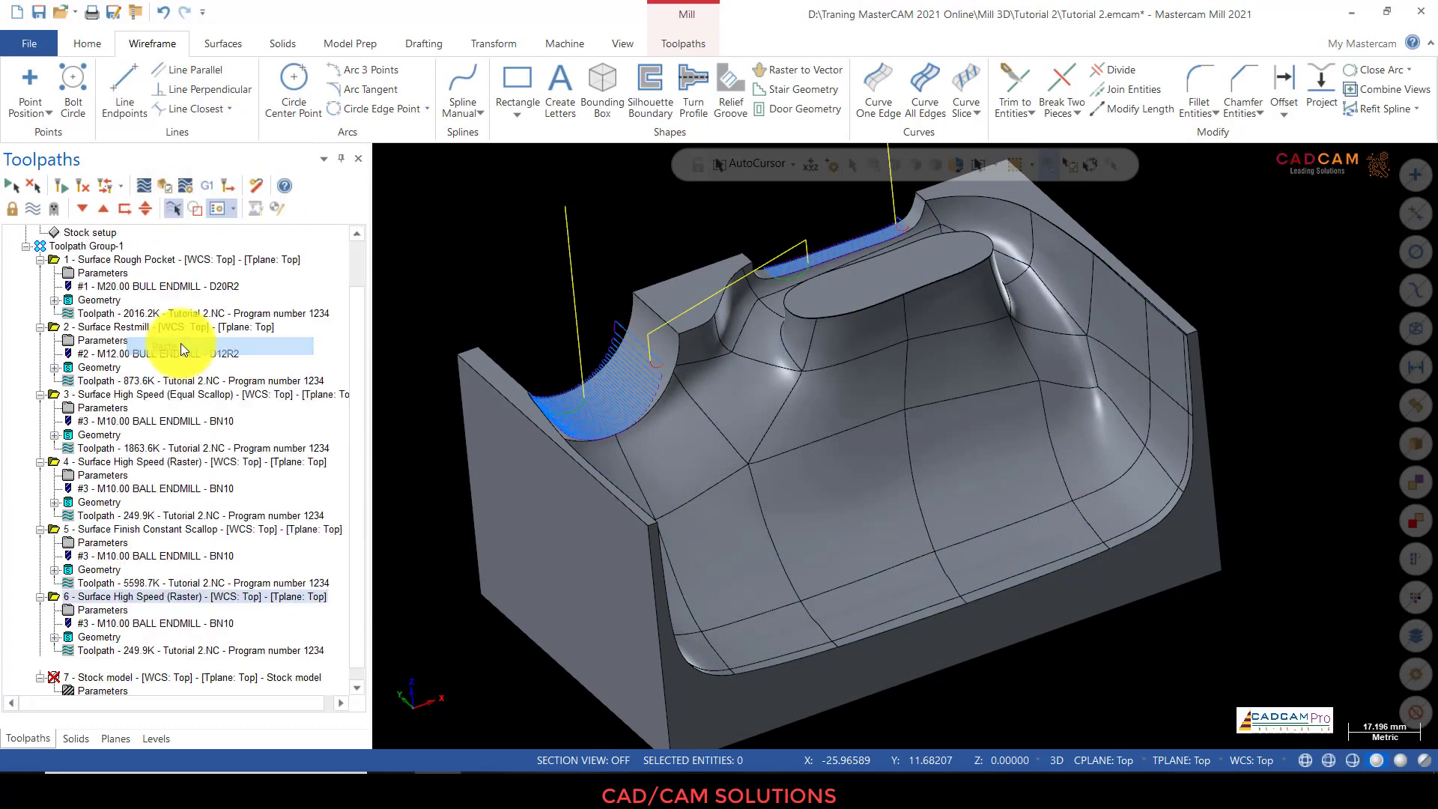
Step: Set the wall stock and floor stock of the copied raster operation's machining geometry to 0
{"action": "left_click", "coordinate": [103, 610]}
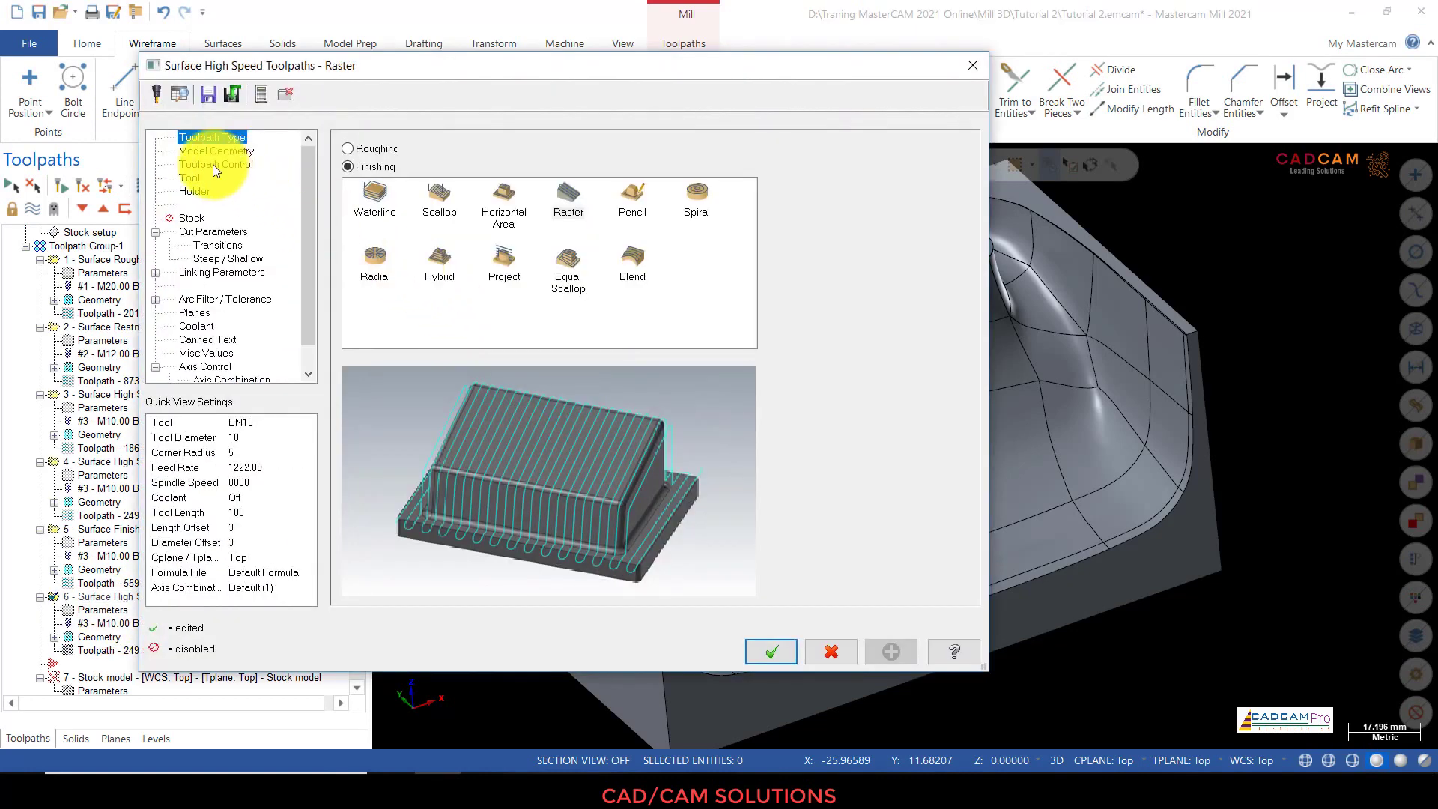
{"action": "left_click", "coordinate": [217, 152]}
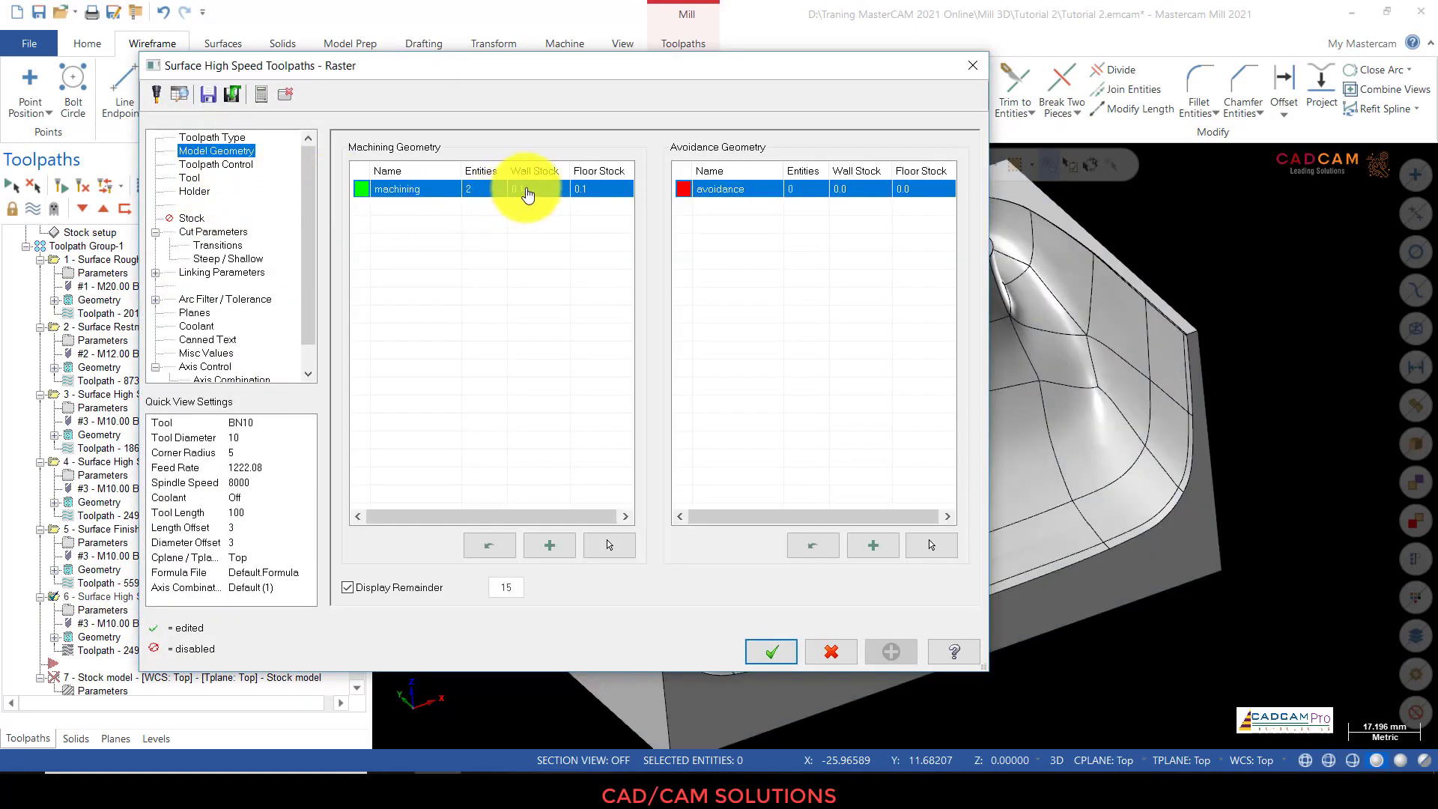
{"action": "type", "text": "0"}
{"action": "left_click", "coordinate": [586, 197]}
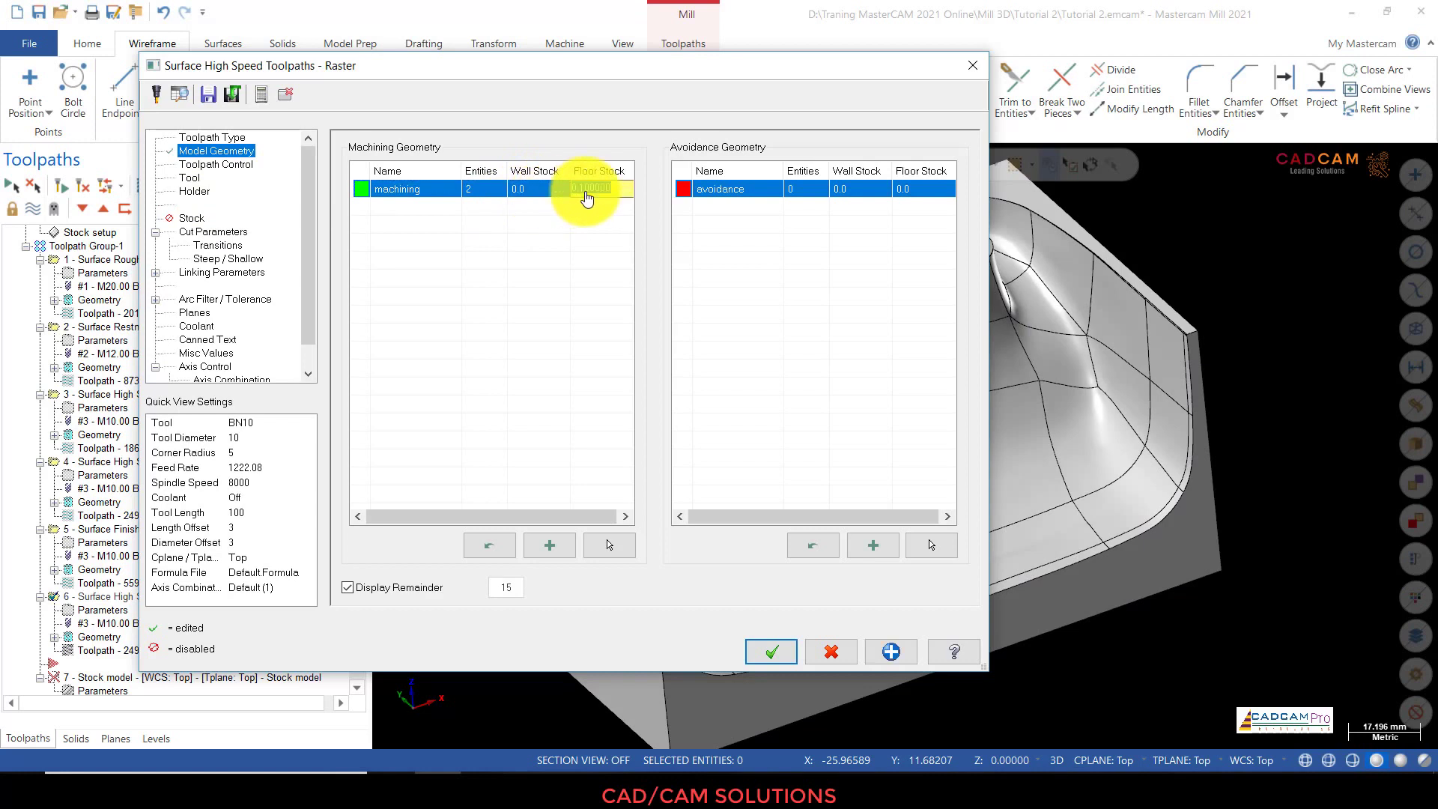
{"action": "type", "text": "0"}
Step: Set the copied raster operation's stepover to 0.25, accept the parameters, and regenerate its toolpath
{"action": "left_click", "coordinate": [212, 231]}
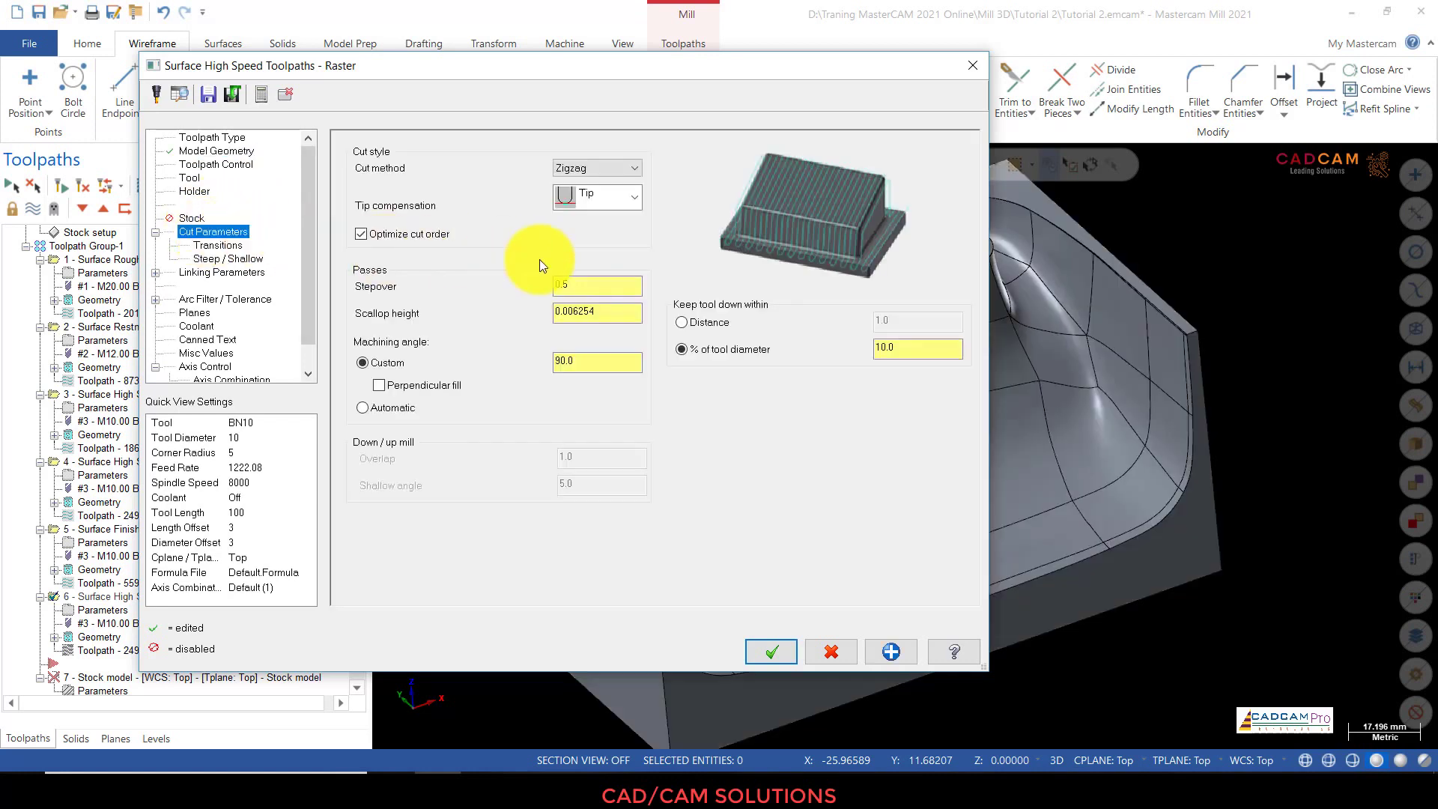
{"action": "double_click", "coordinate": [629, 289]}
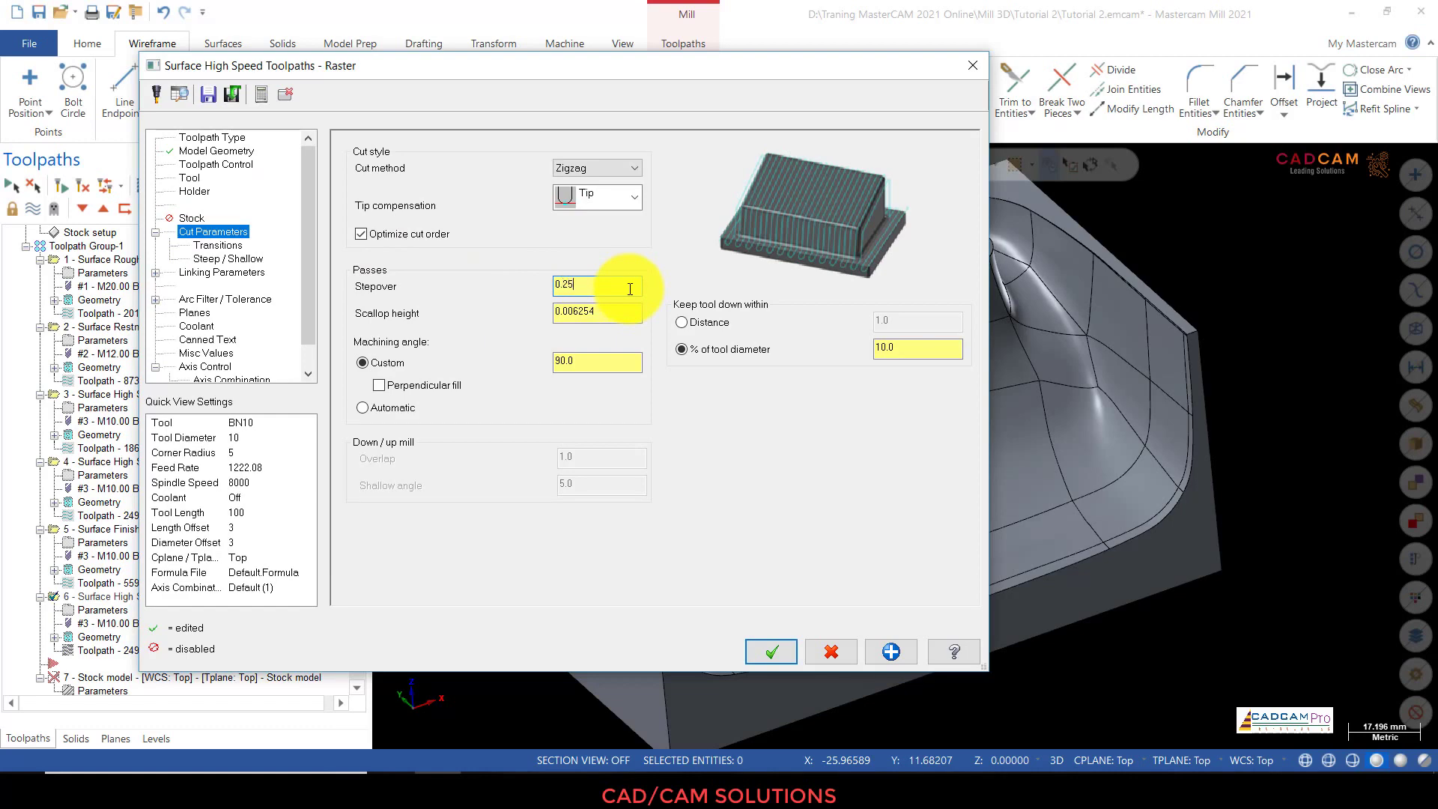
{"action": "left_click", "coordinate": [628, 313]}
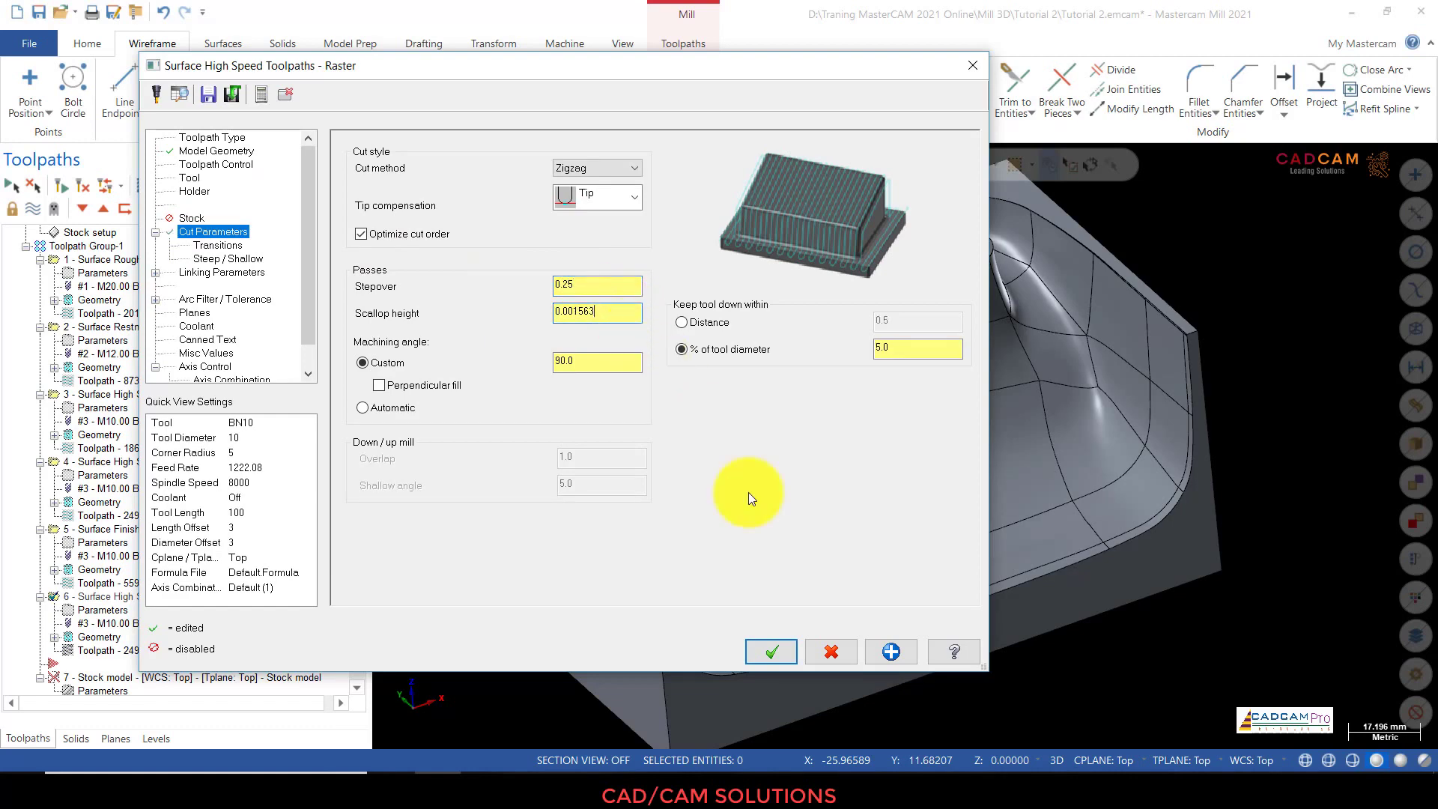
{"action": "left_click", "coordinate": [771, 651]}
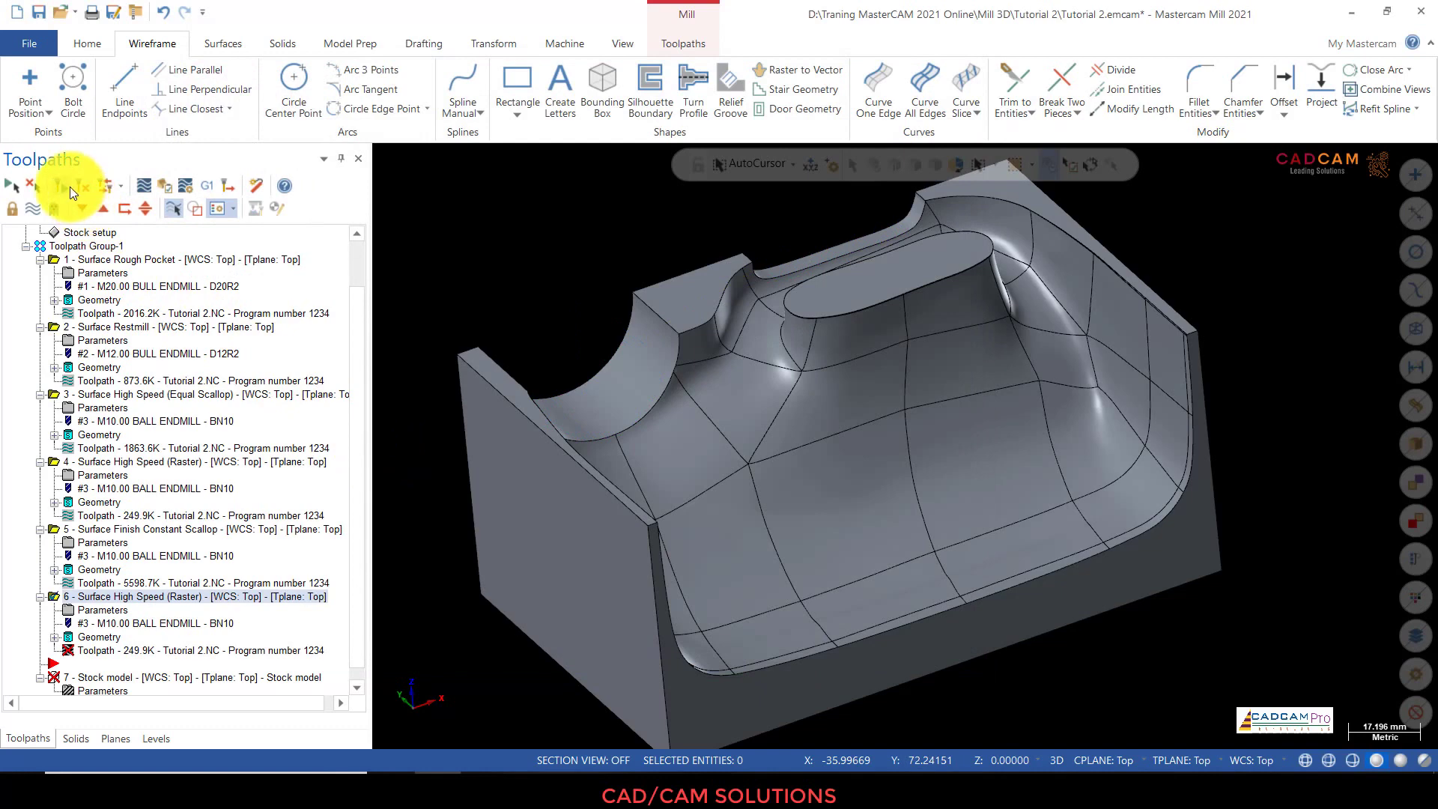
{"action": "left_click", "coordinate": [70, 189]}
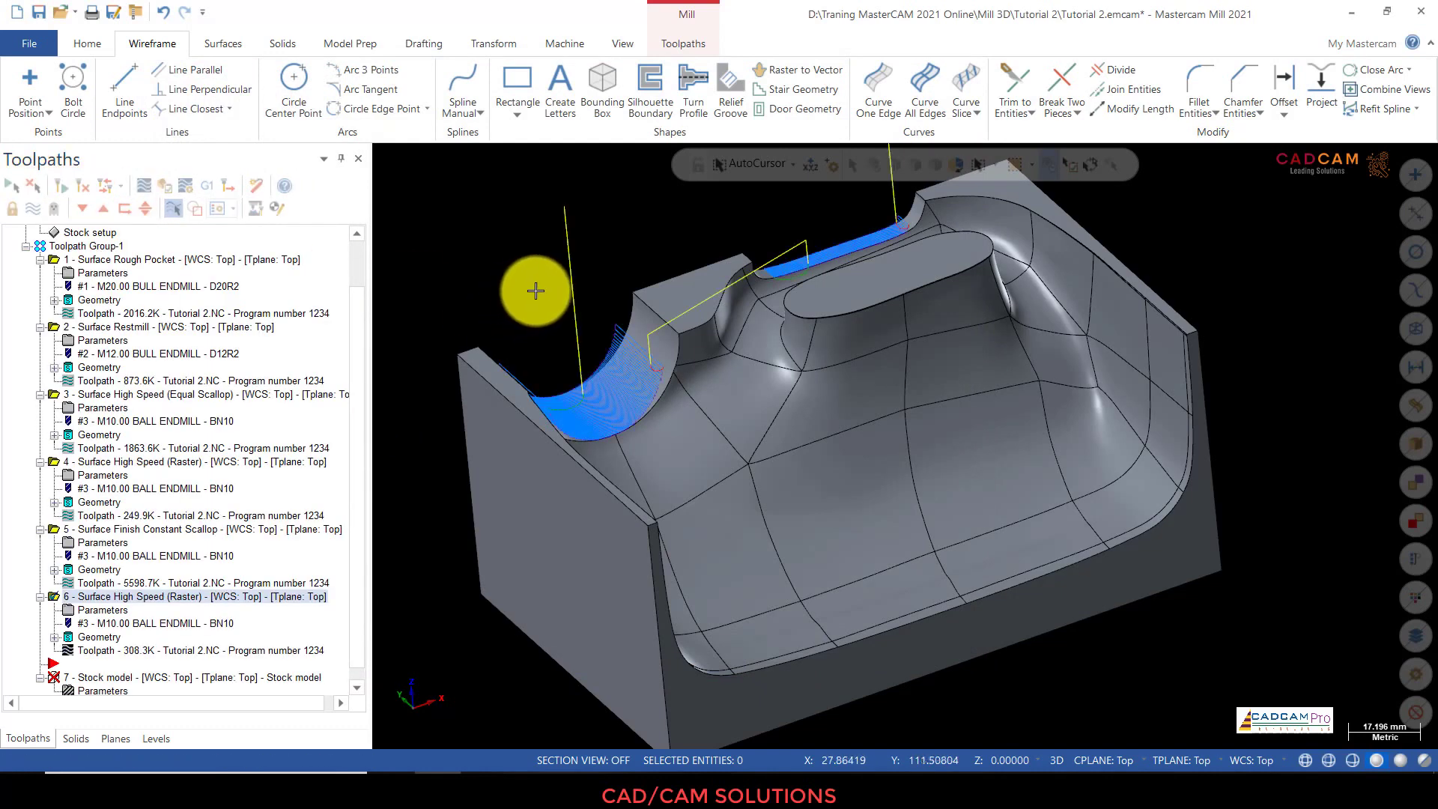
Step: View the copied raster toolpath together with the Surface Finish Constant Scallop toolpath on the part
{"action": "middle_click_drag", "start_coordinate": [536, 291], "coordinate": [424, 357]}
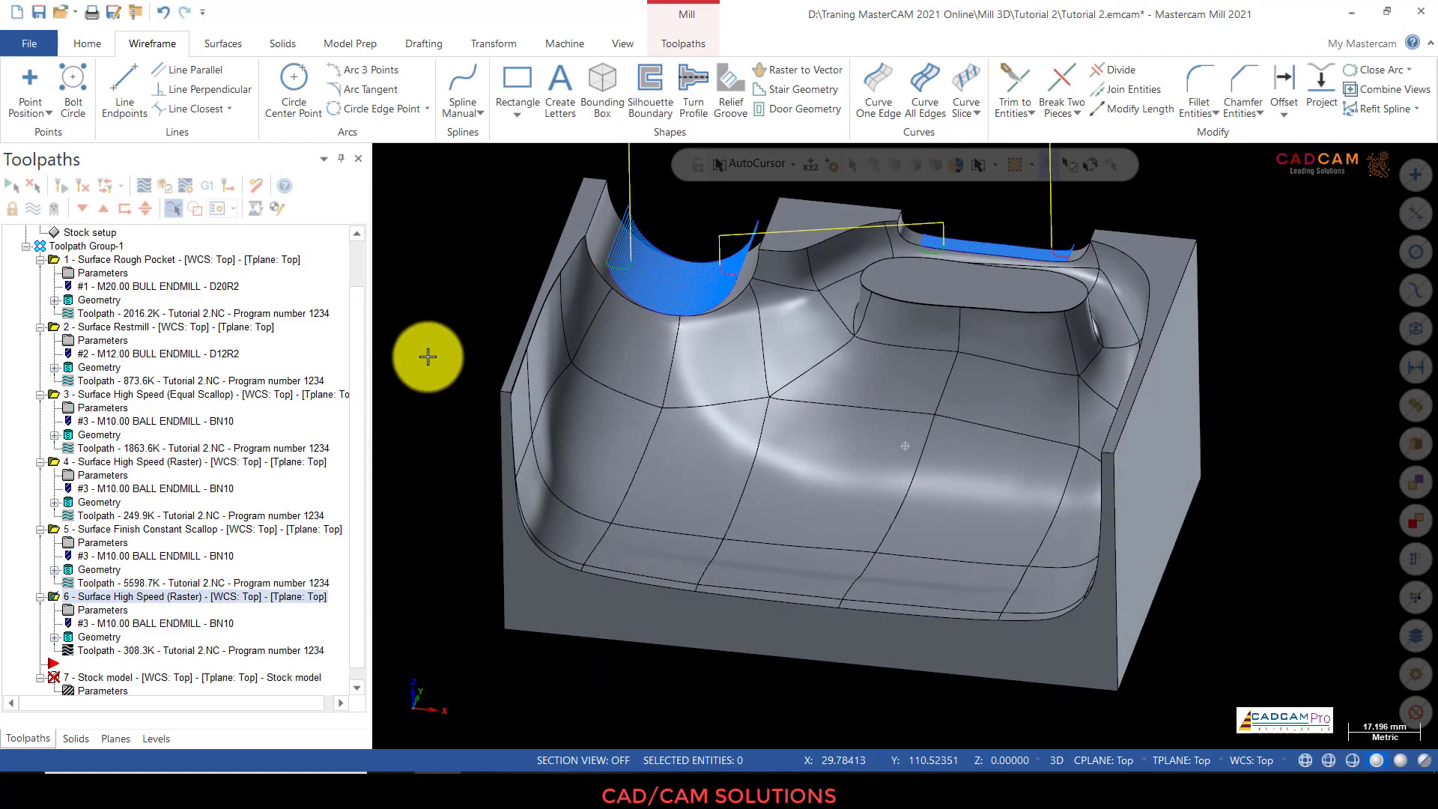
{"action": "left_click", "coordinate": [209, 530]}
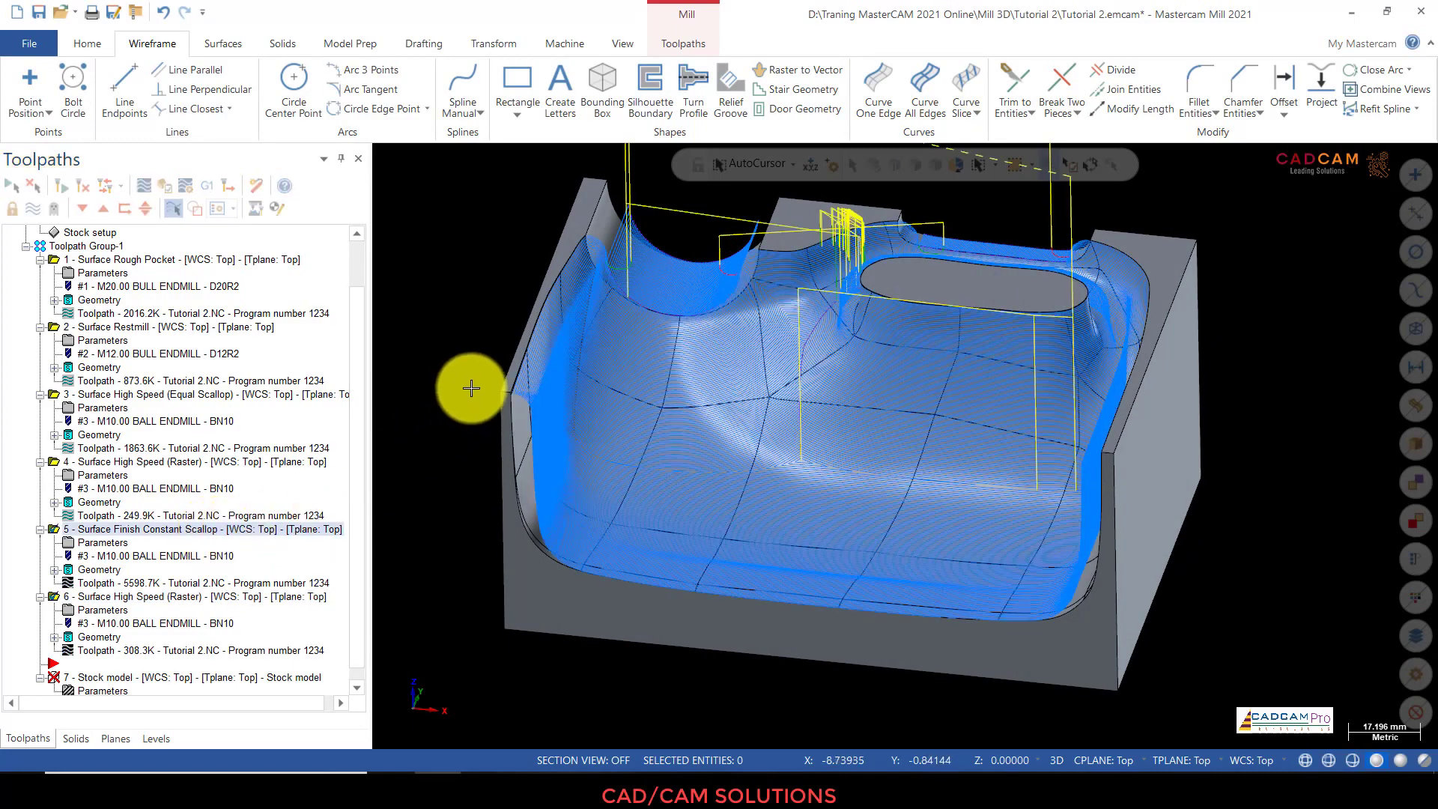
{"action": "middle_click_drag", "start_coordinate": [471, 388], "coordinate": [468, 385]}
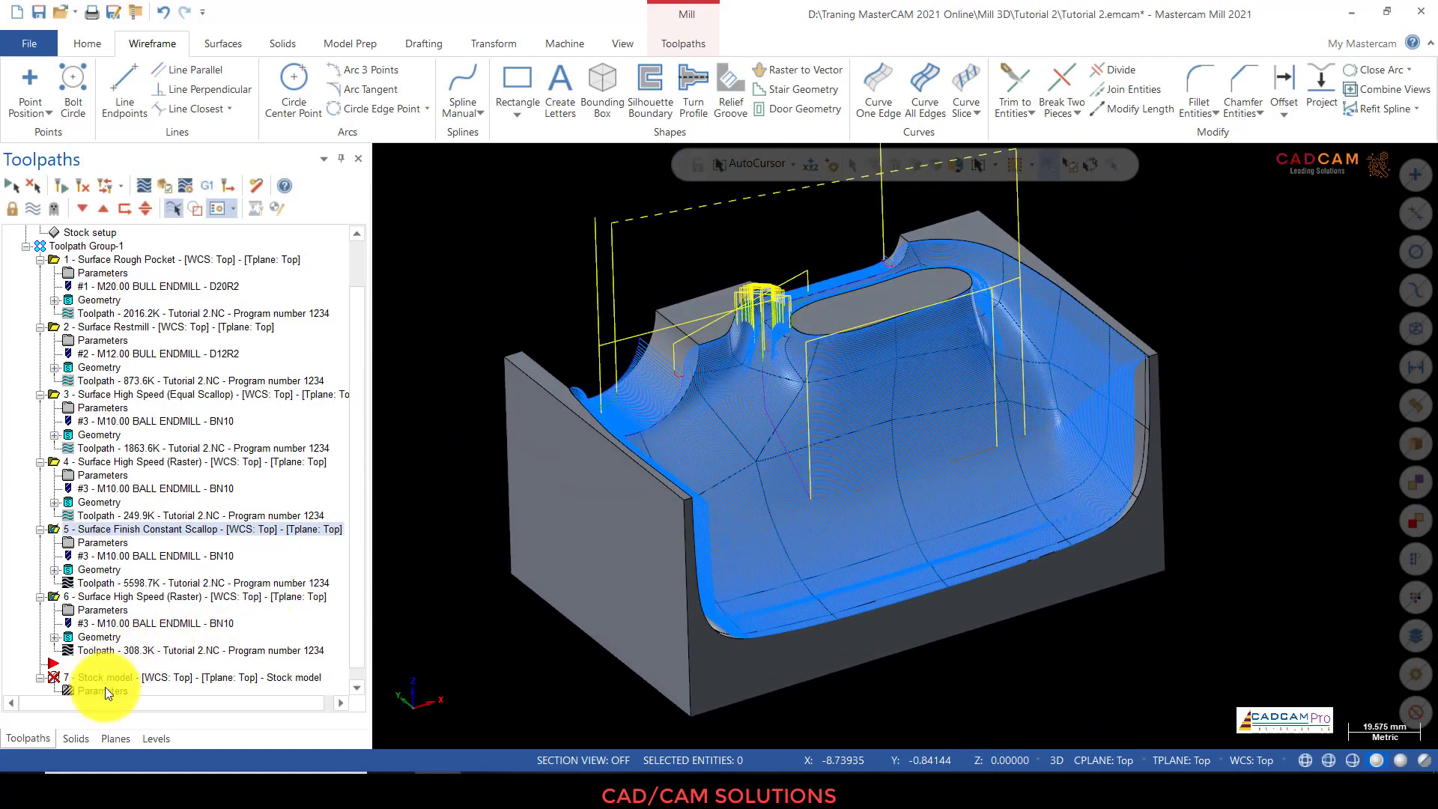
Step: Review the stock model's source operations through the copied raster, accept its parameters, and regenerate the stock model
{"action": "left_click", "coordinate": [105, 686]}
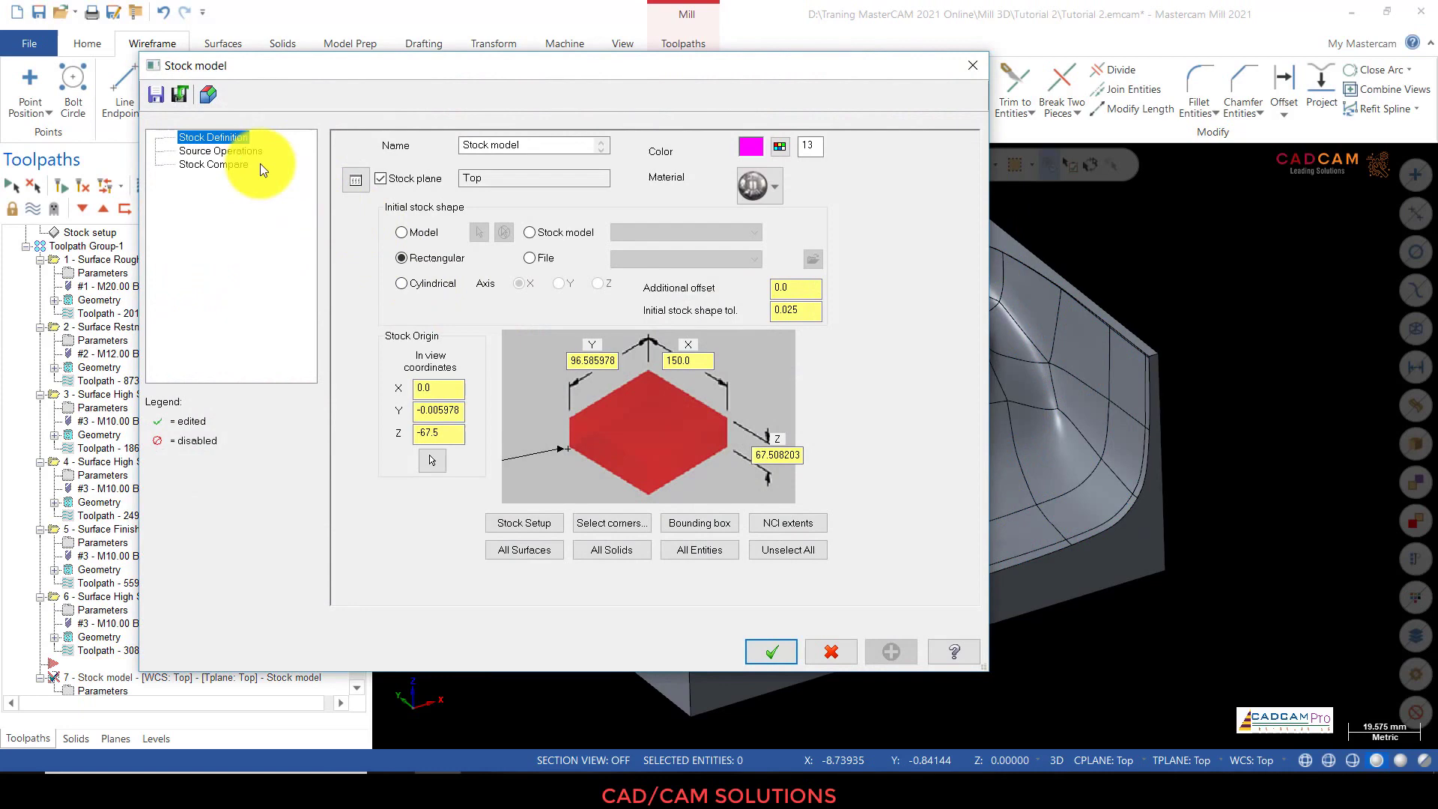
{"action": "left_click", "coordinate": [239, 154]}
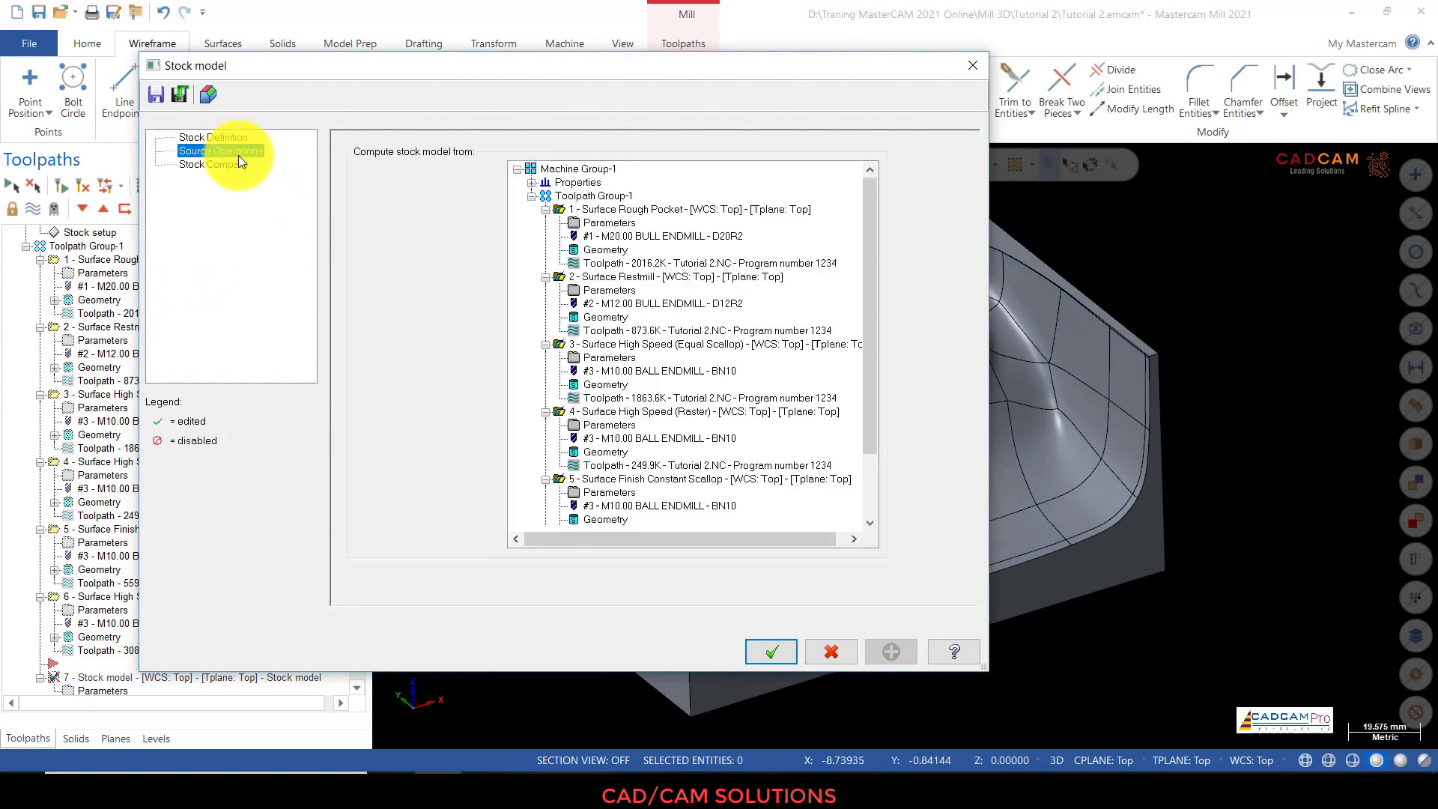
{"action": "left_click_drag", "start_coordinate": [870, 304], "coordinate": [869, 388]}
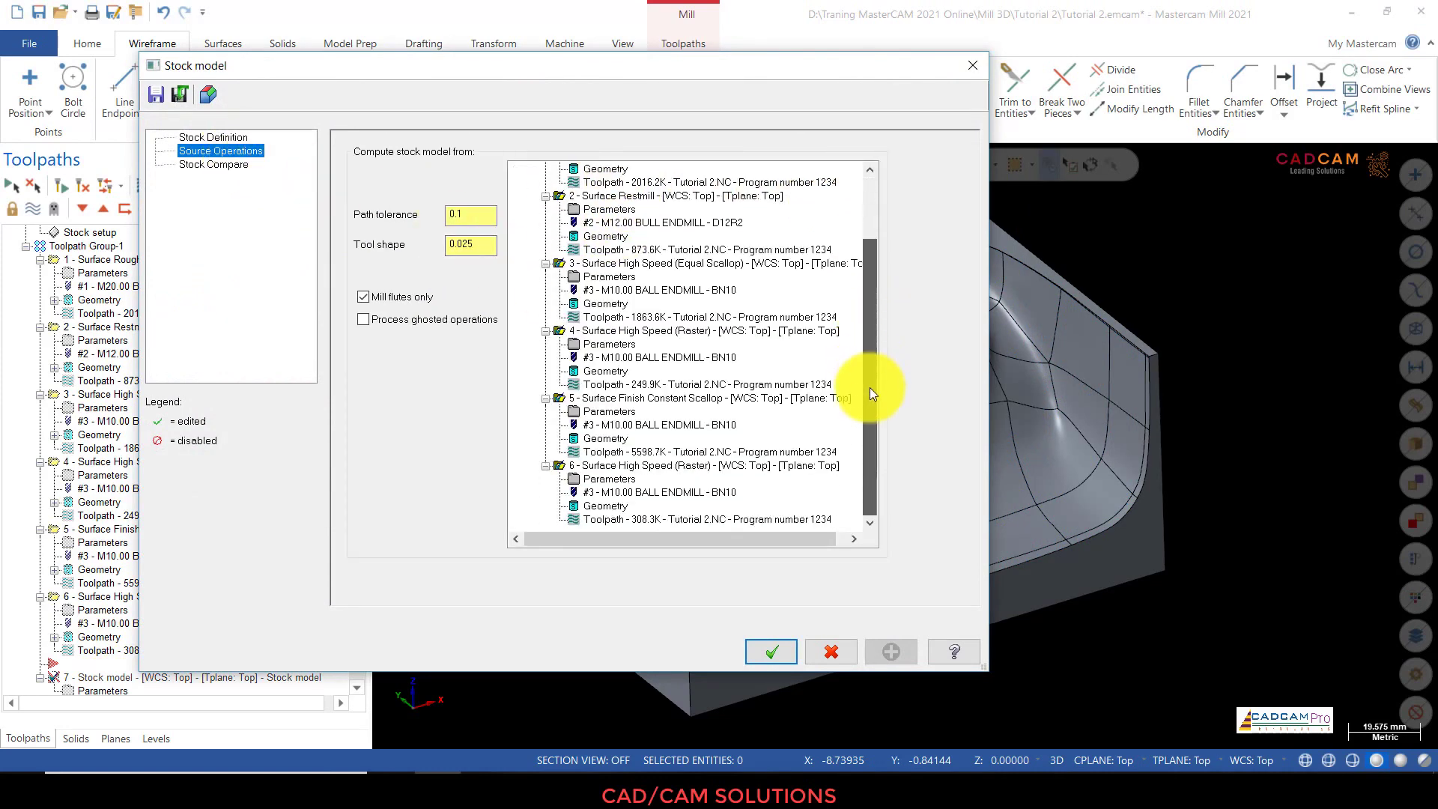
{"action": "left_click", "coordinate": [762, 636]}
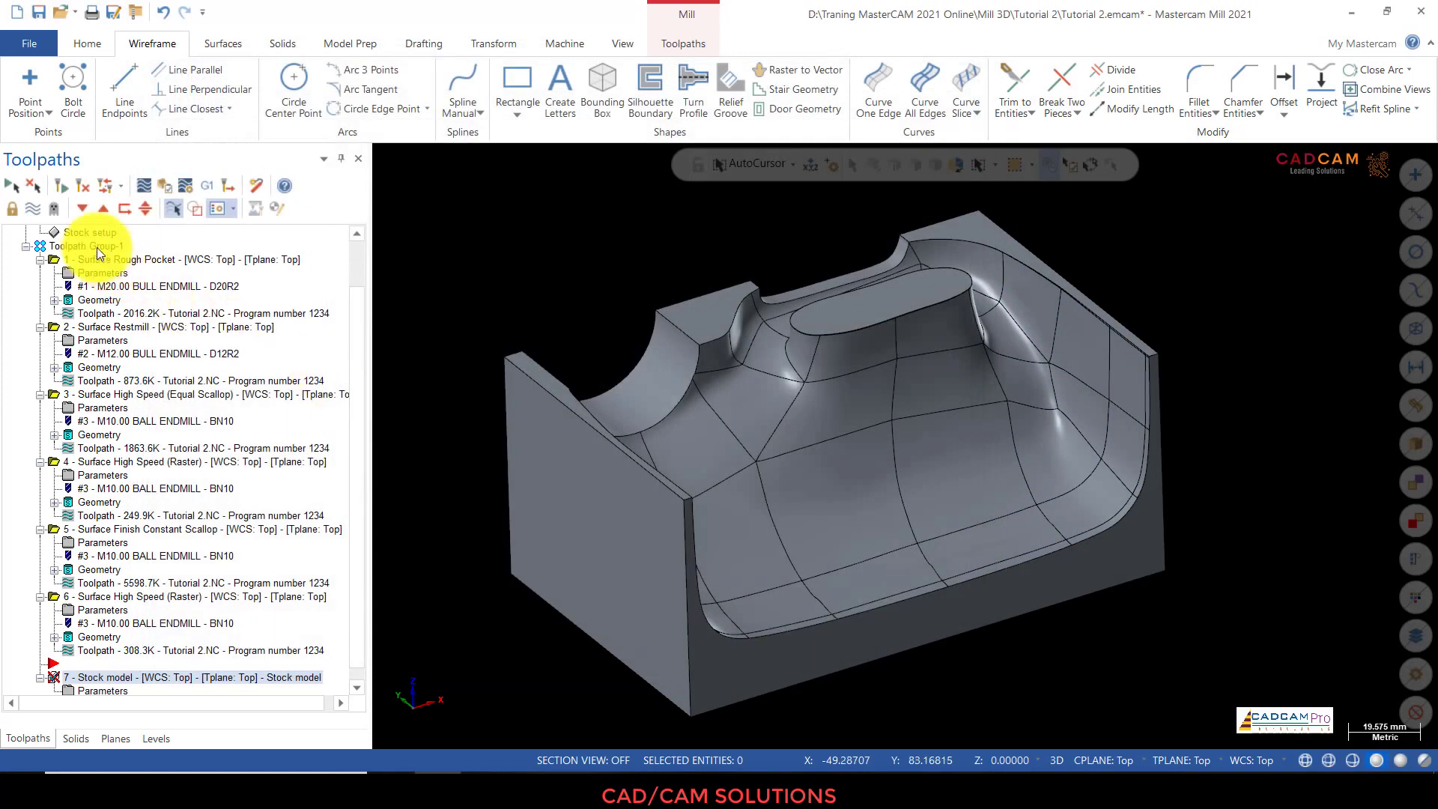
{"action": "left_click", "coordinate": [62, 185]}
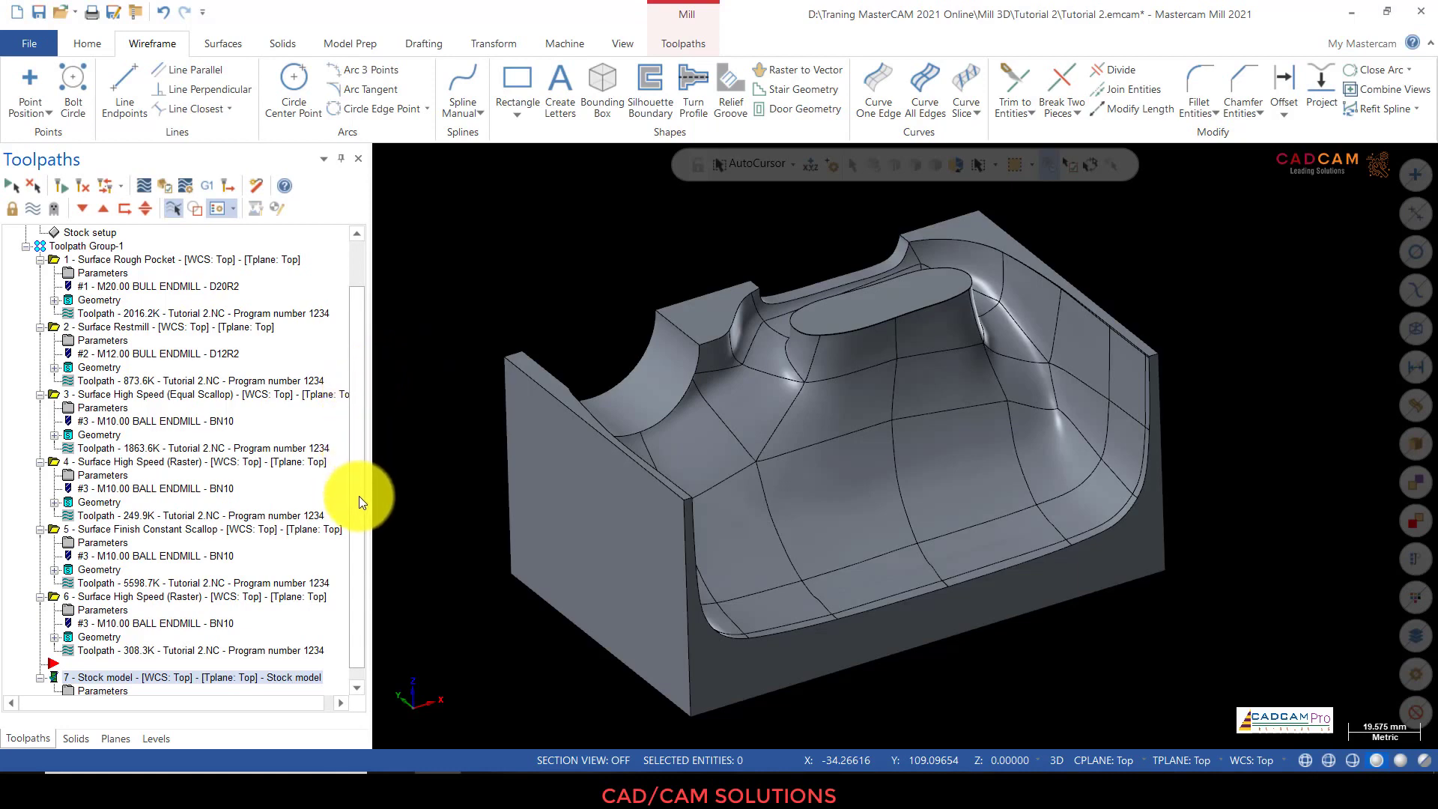
{"action": "scroll", "coordinate": [358, 496], "scroll_direction": "down", "scroll_amount": 1}
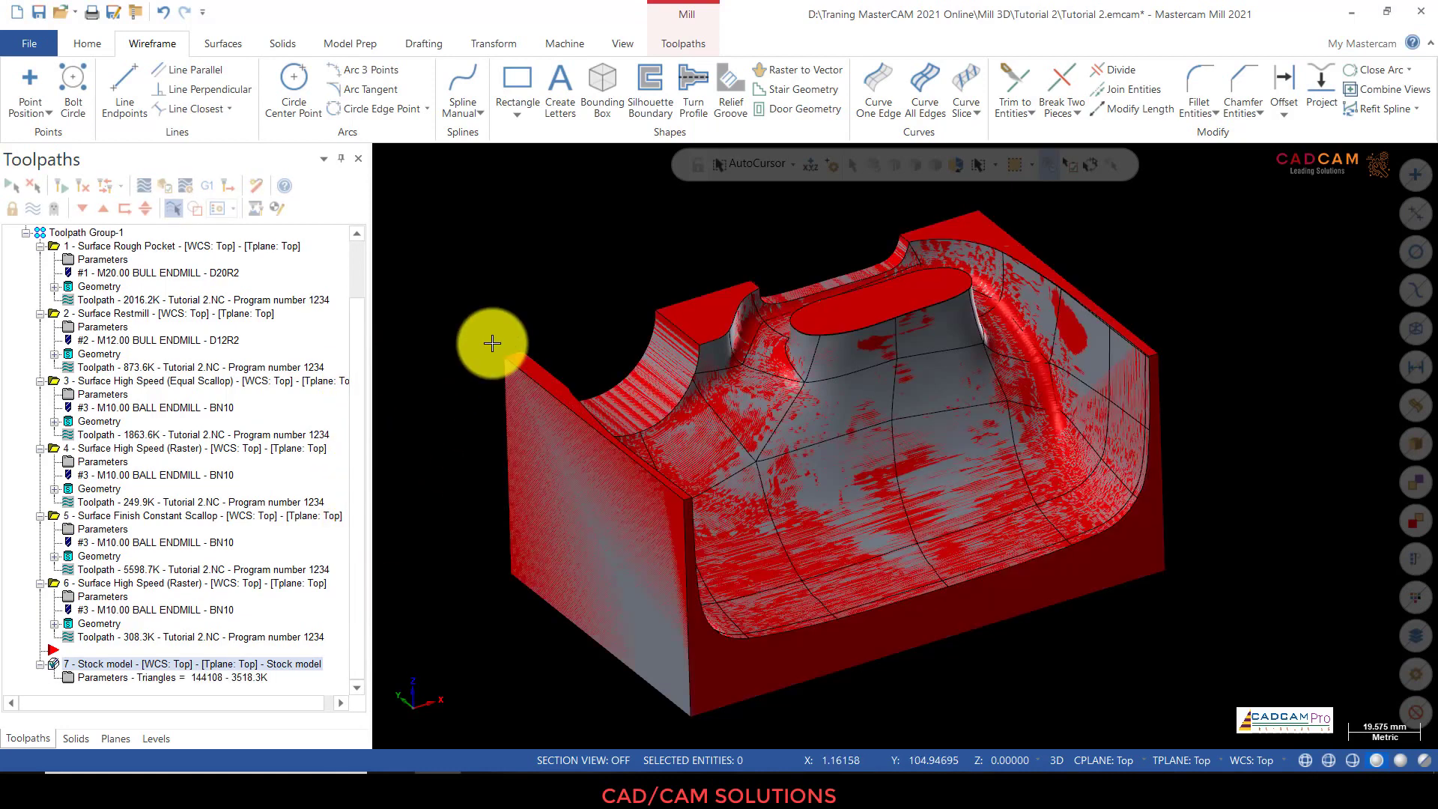
{"action": "scroll", "coordinate": [571, 292], "scroll_direction": "up", "scroll_amount": 2}
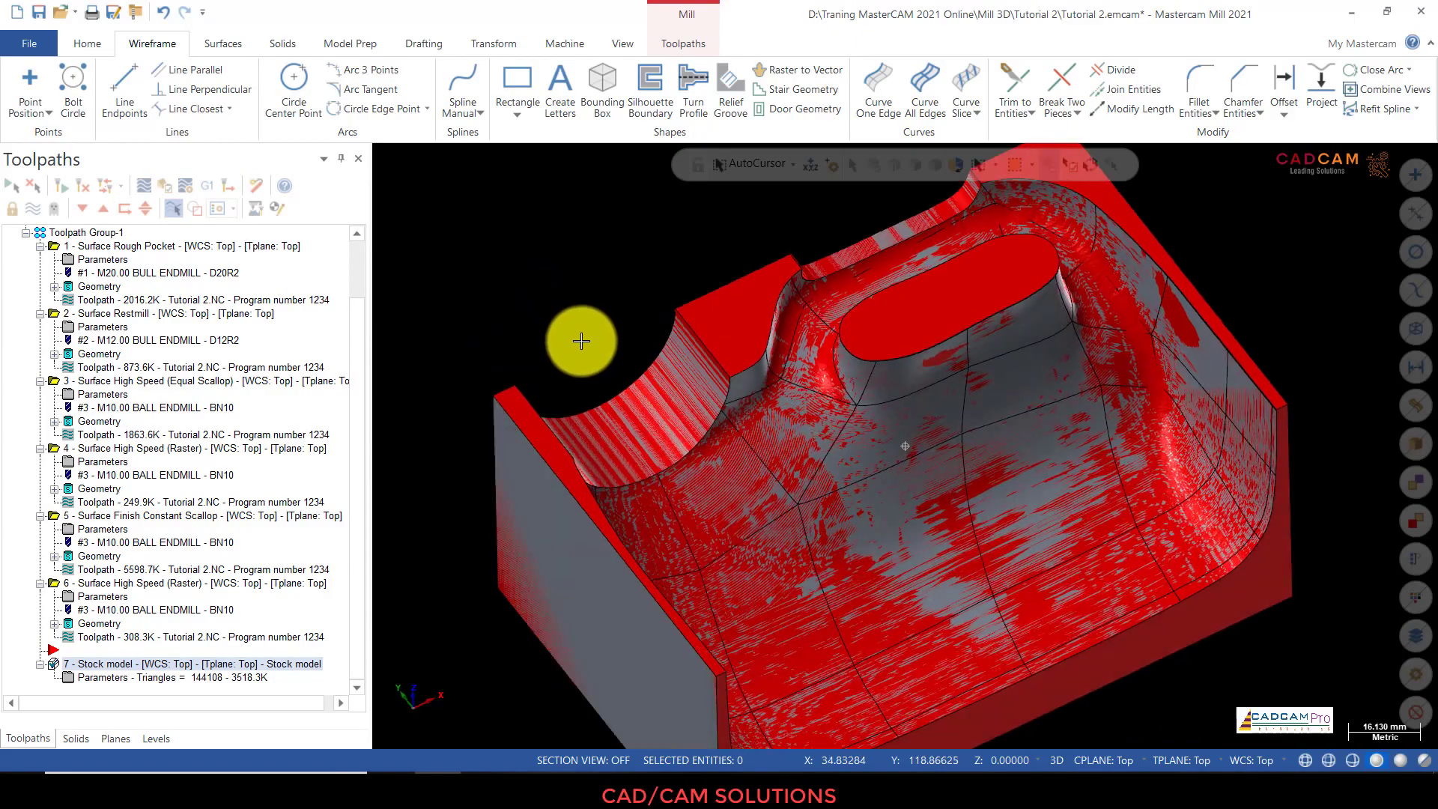
Step: Examine the regenerated stock model from several sides for remaining material and hide its display
{"action": "middle_click_drag", "start_coordinate": [581, 341], "coordinate": [546, 314]}
{"action": "scroll", "coordinate": [764, 369], "scroll_direction": "up", "scroll_amount": 2}
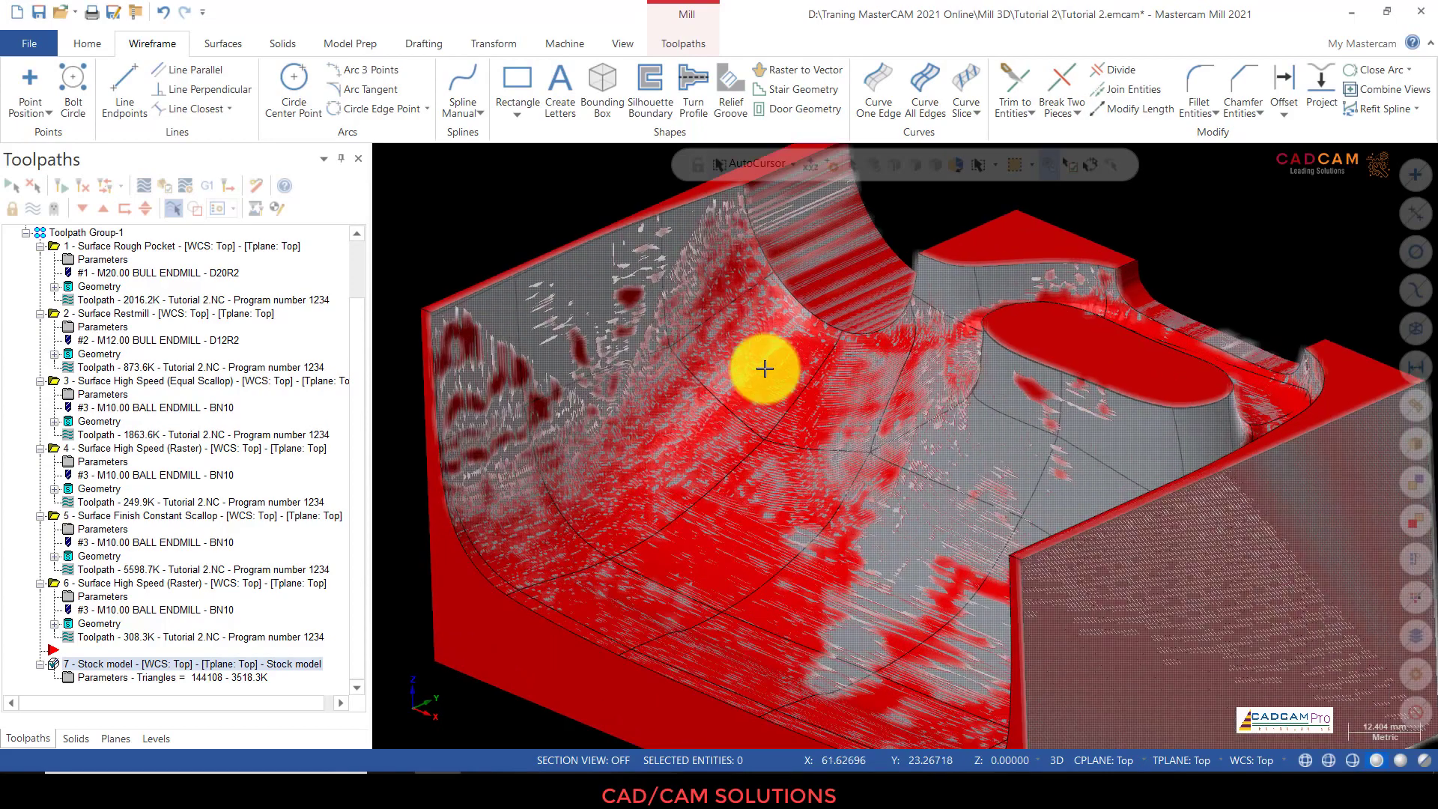
{"action": "scroll", "coordinate": [487, 254], "scroll_direction": "down", "scroll_amount": 4}
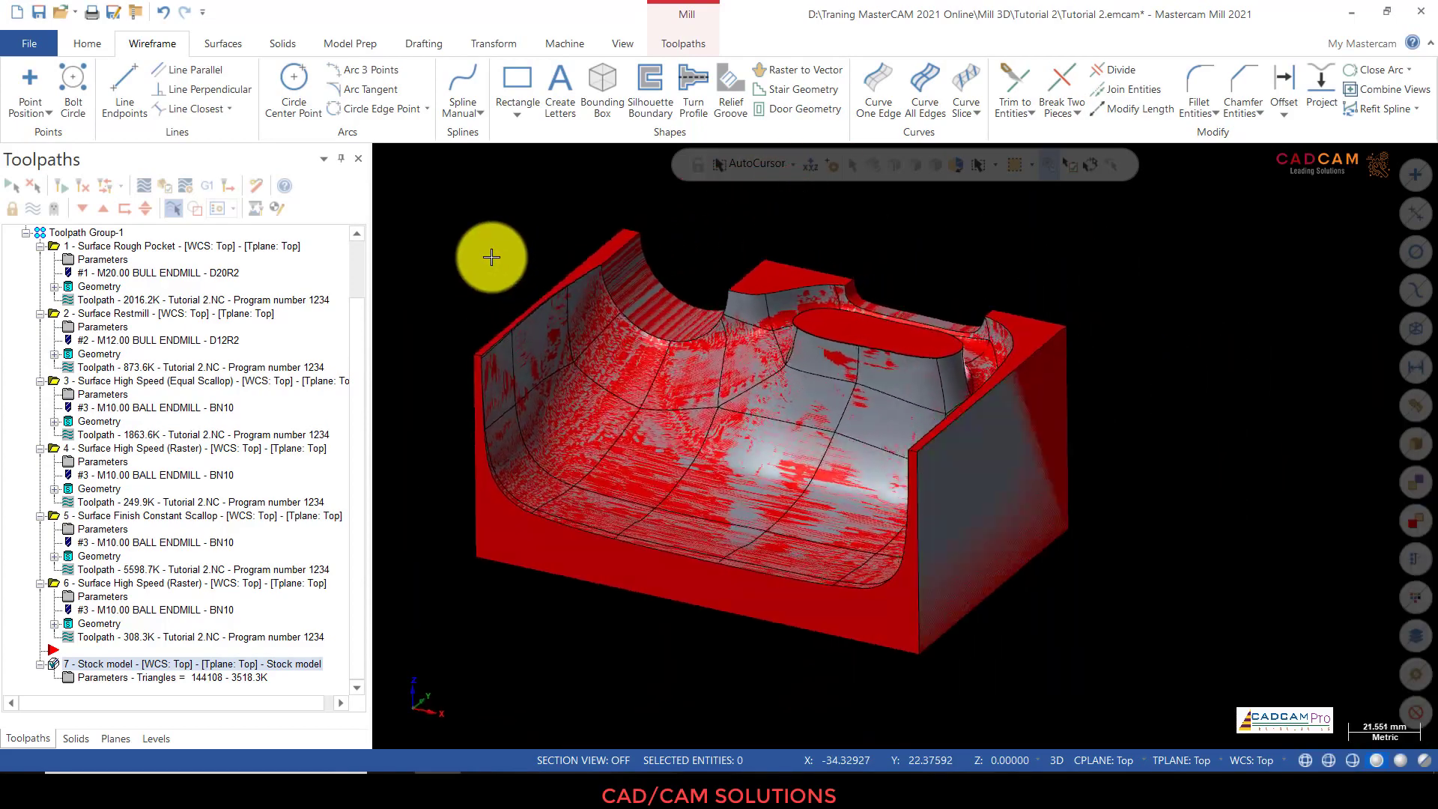
{"action": "middle_click_drag", "start_coordinate": [492, 257], "coordinate": [491, 257]}
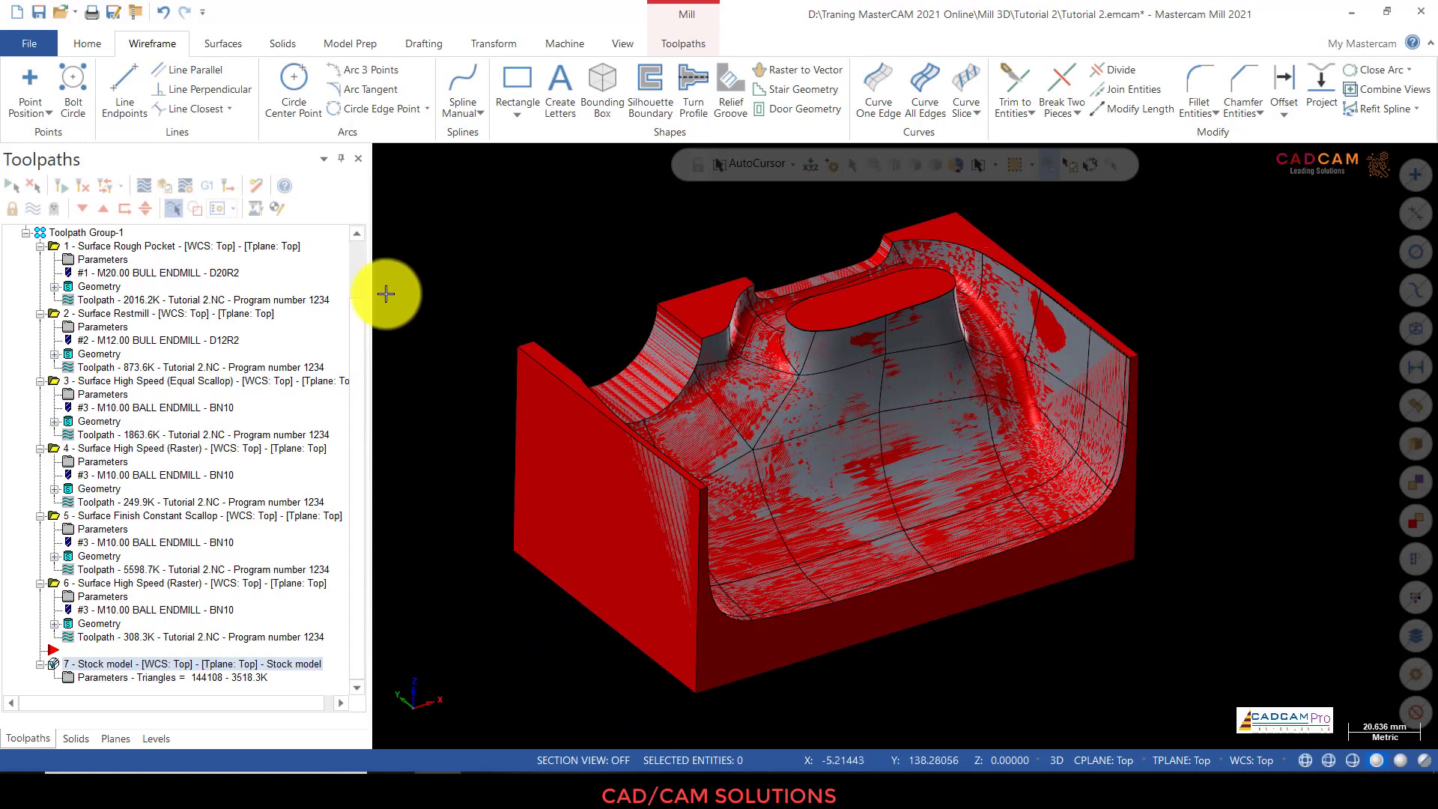
{"action": "left_click", "coordinate": [30, 211]}
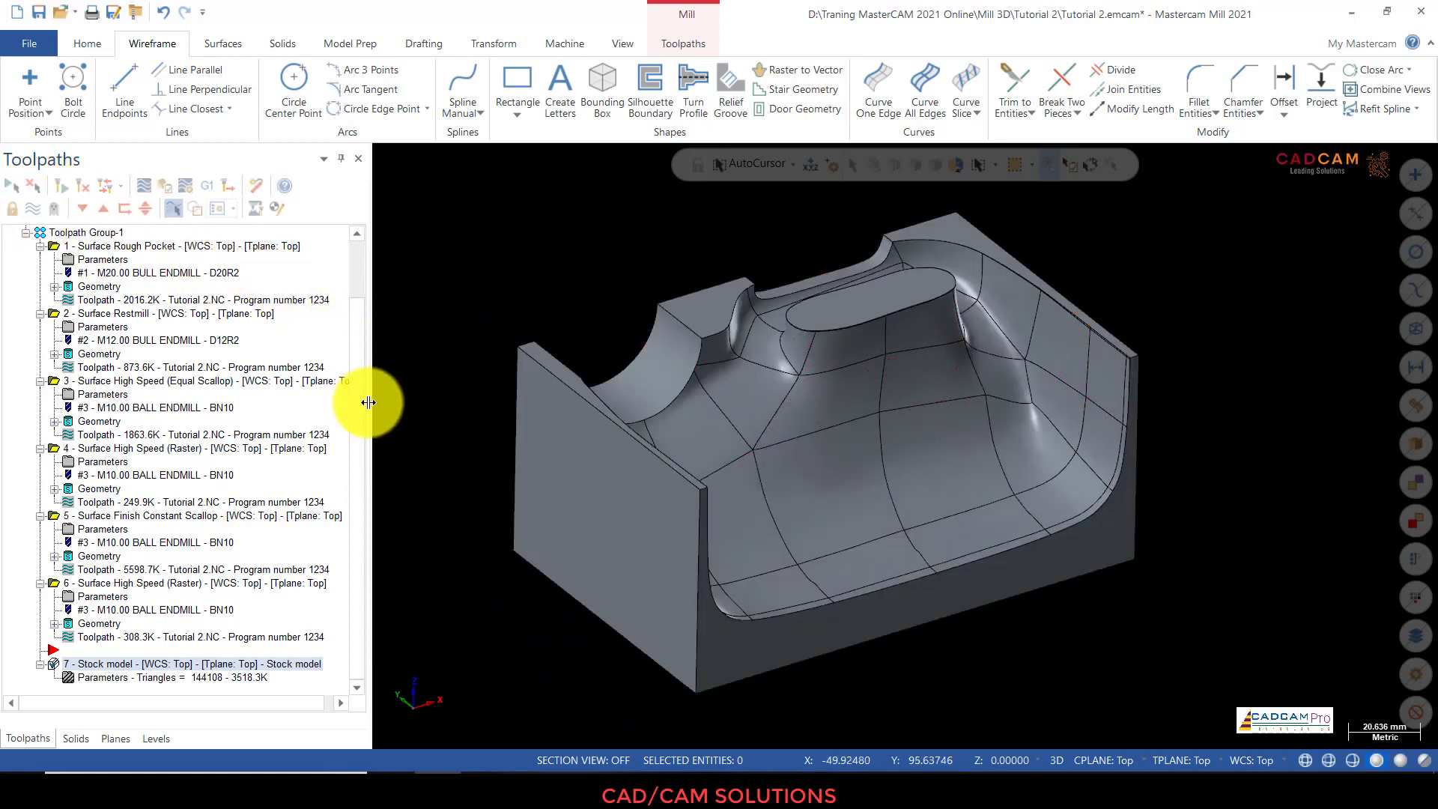
Step: Set the simulator stock shape to Box, review the Data and Simulation options, and accept them to verify all six operations
{"action": "left_click_drag", "start_coordinate": [360, 412], "coordinate": [355, 344]}
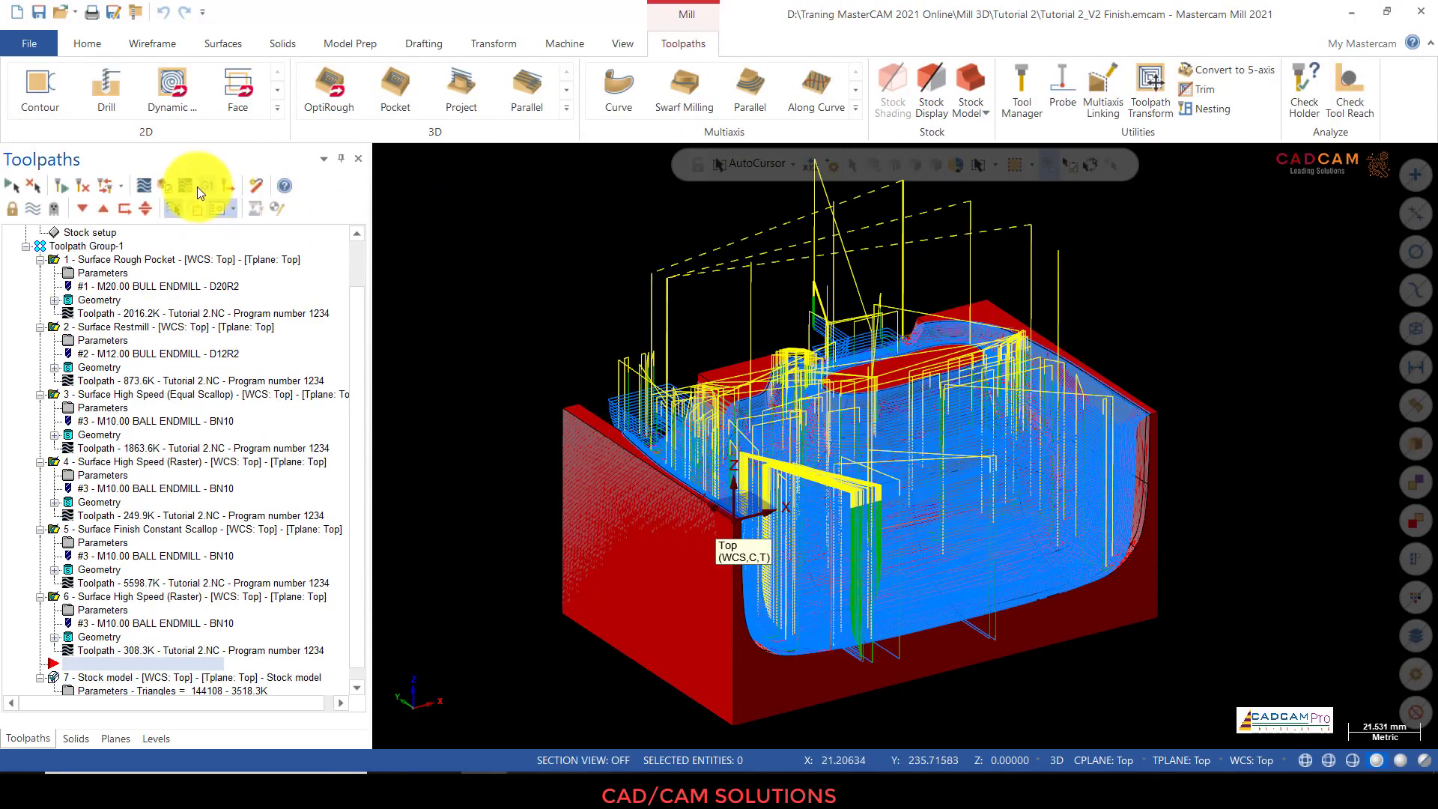
{"action": "left_click", "coordinate": [190, 190]}
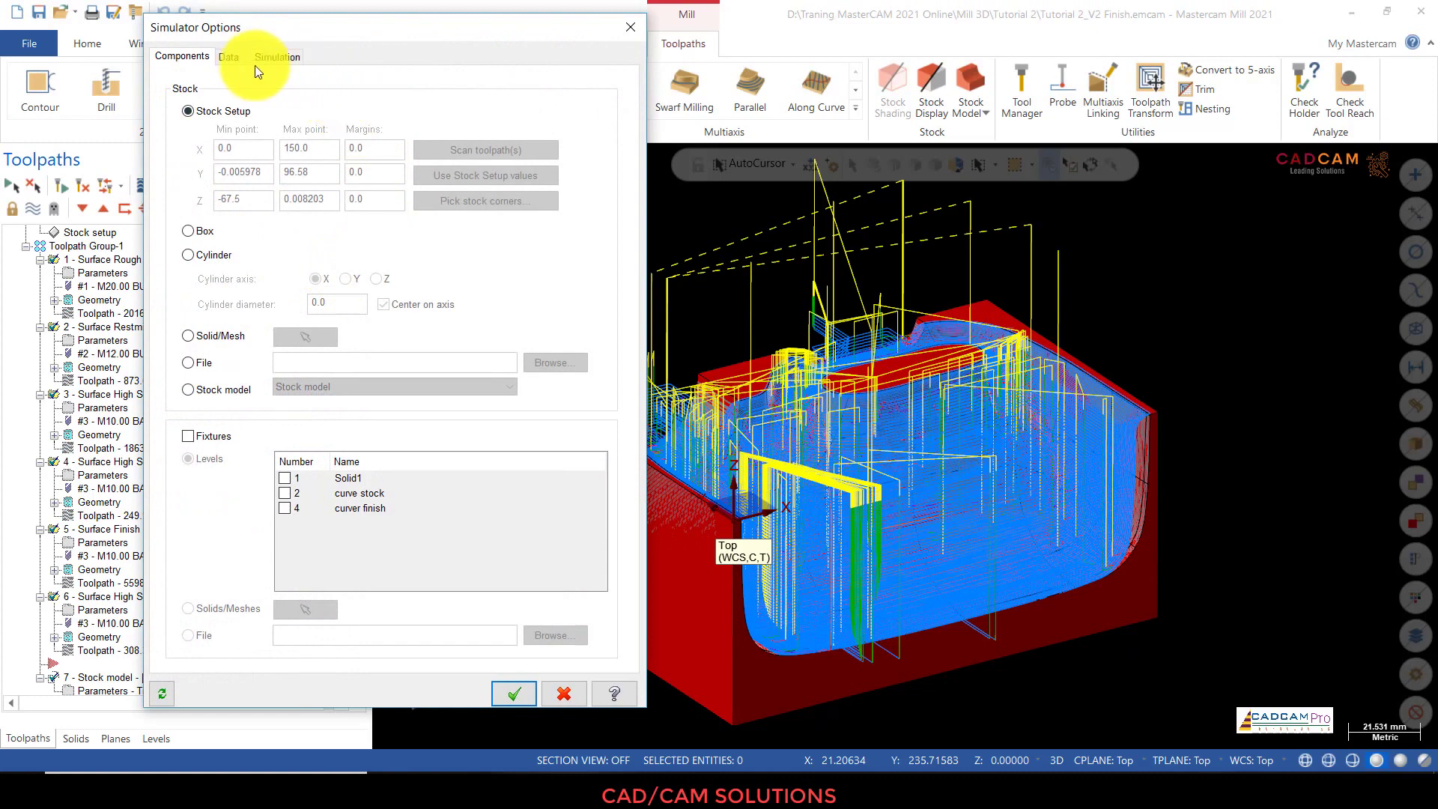
{"action": "left_click", "coordinate": [199, 229]}
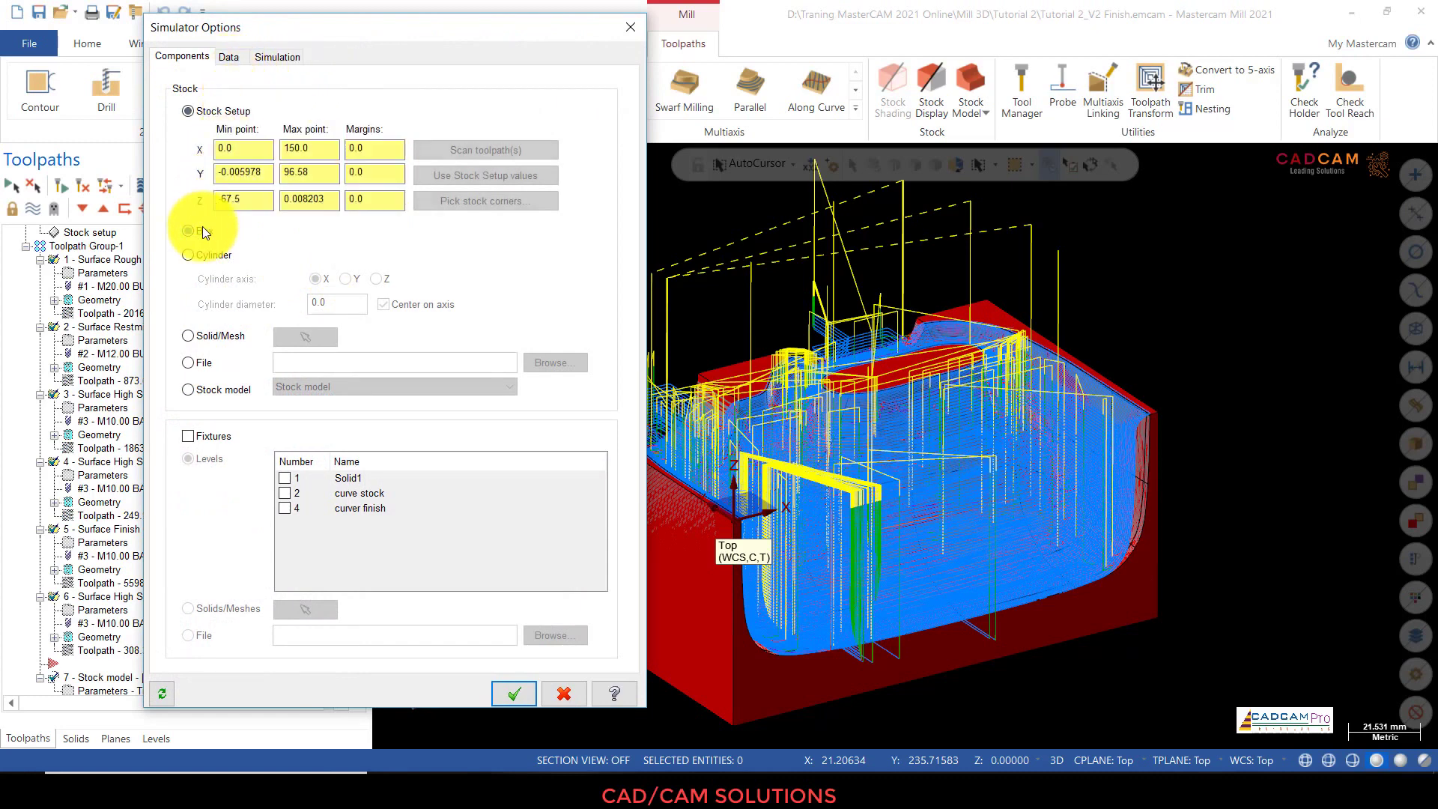
{"action": "left_click", "coordinate": [236, 59]}
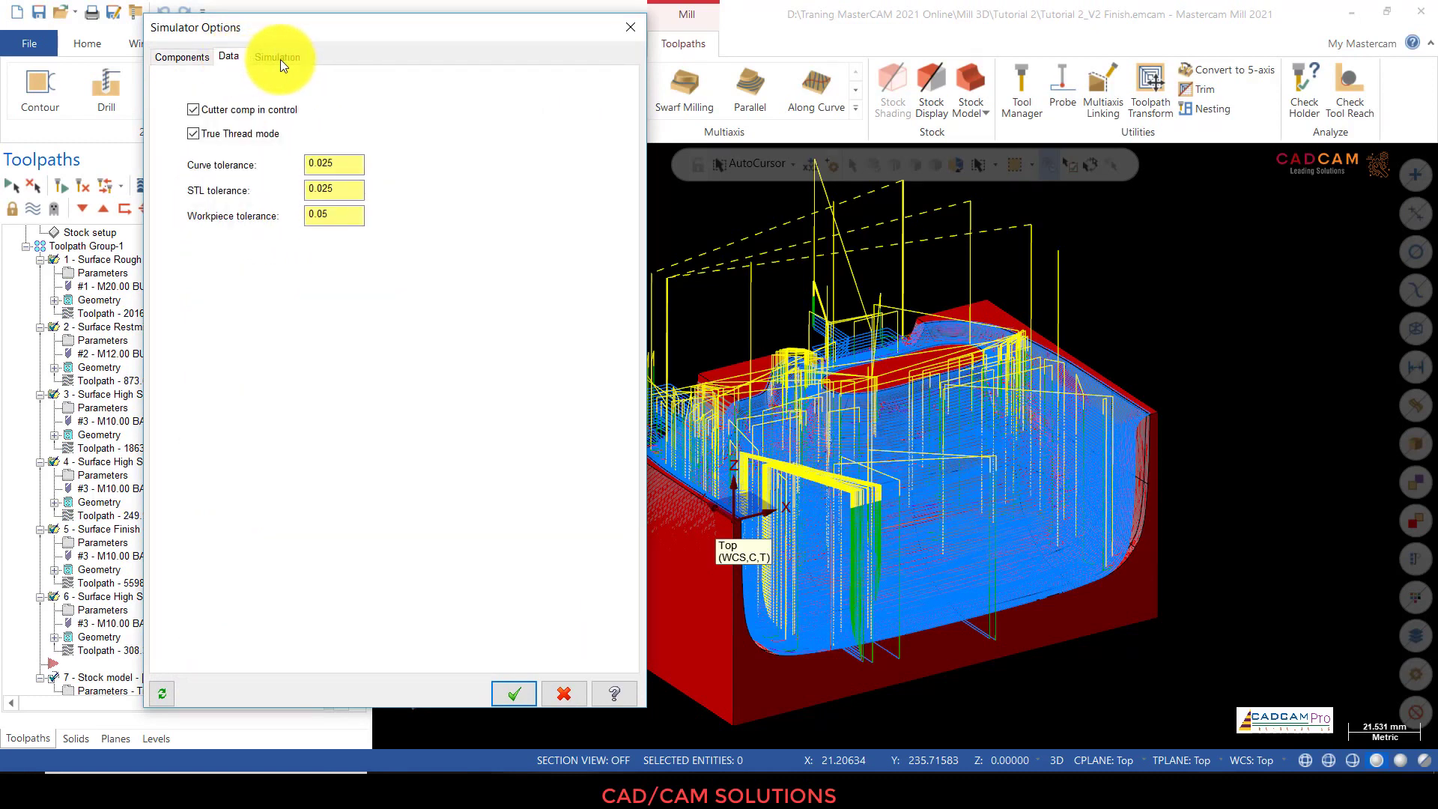
{"action": "left_click", "coordinate": [279, 59]}
{"action": "left_click", "coordinate": [513, 690]}
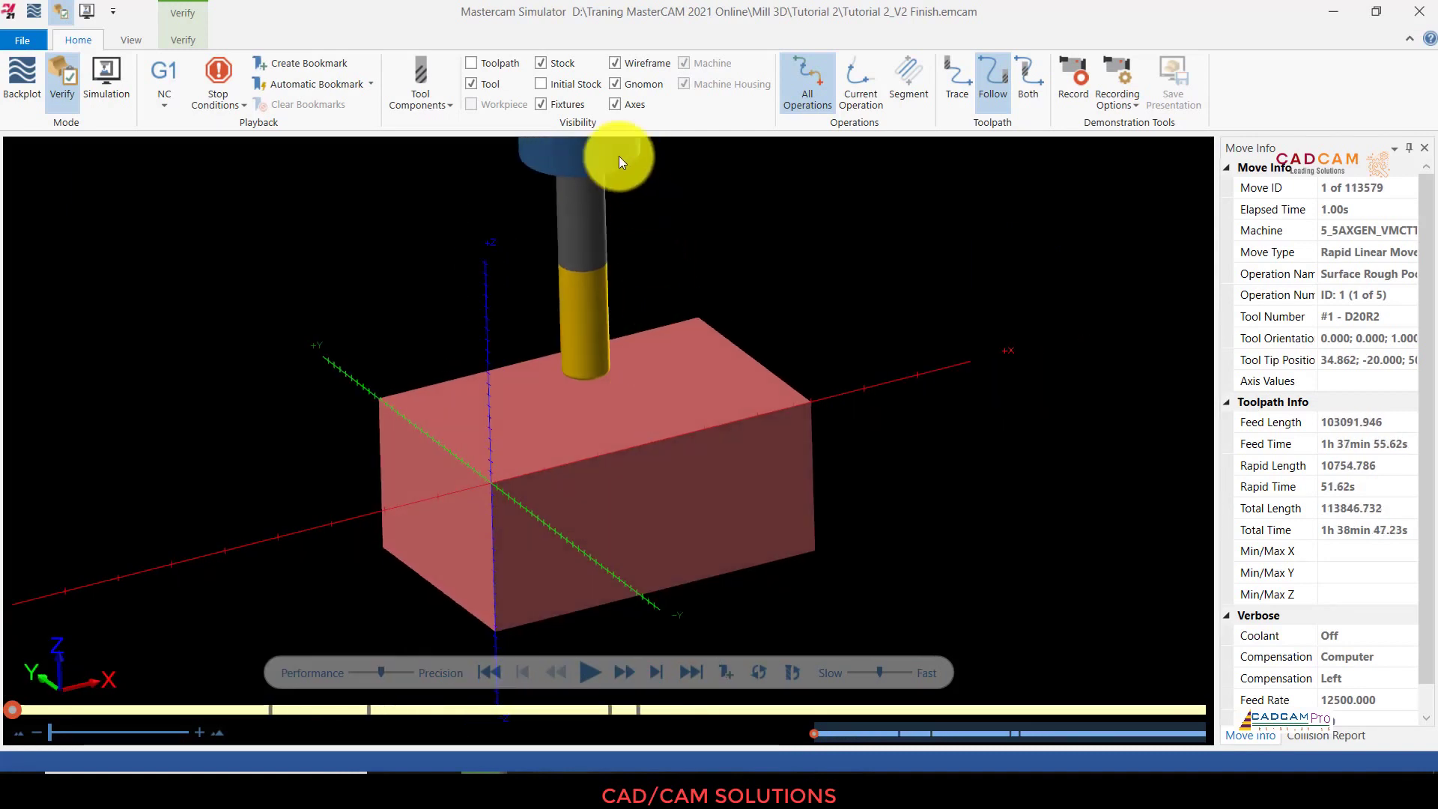
Step: Hide the axes and show the workpiece in the verification view
{"action": "left_click", "coordinate": [614, 103]}
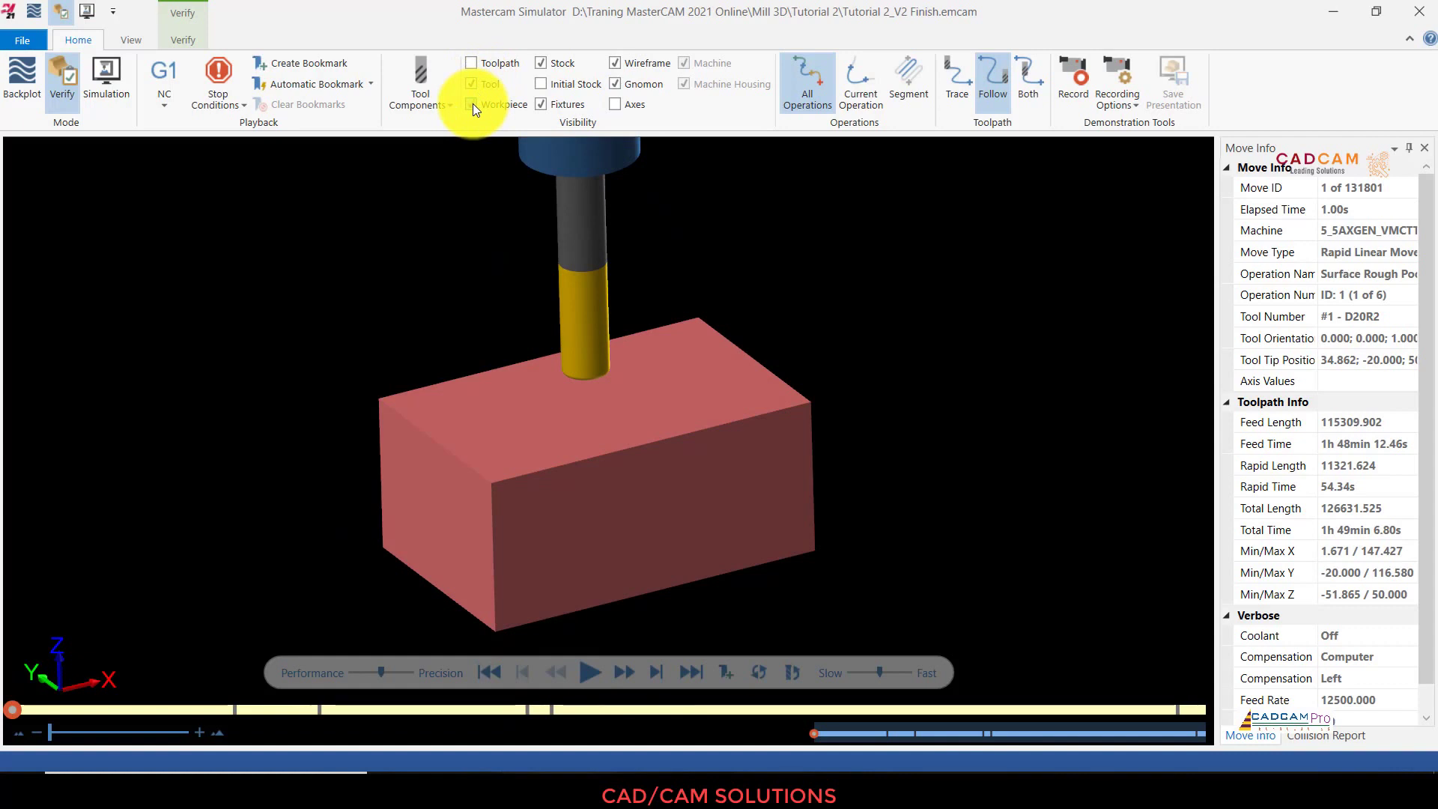
{"action": "left_click", "coordinate": [181, 39]}
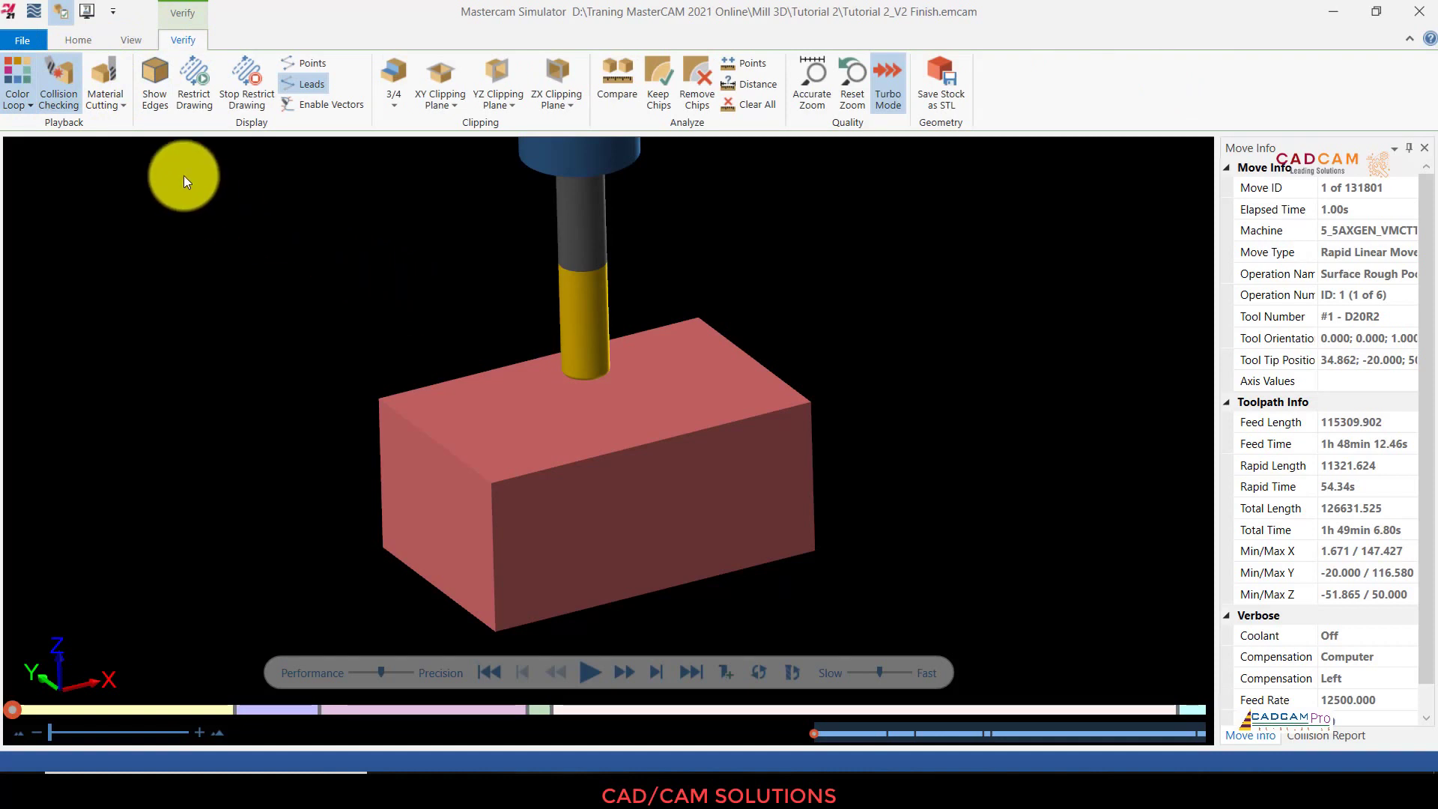
{"action": "left_click", "coordinate": [80, 40]}
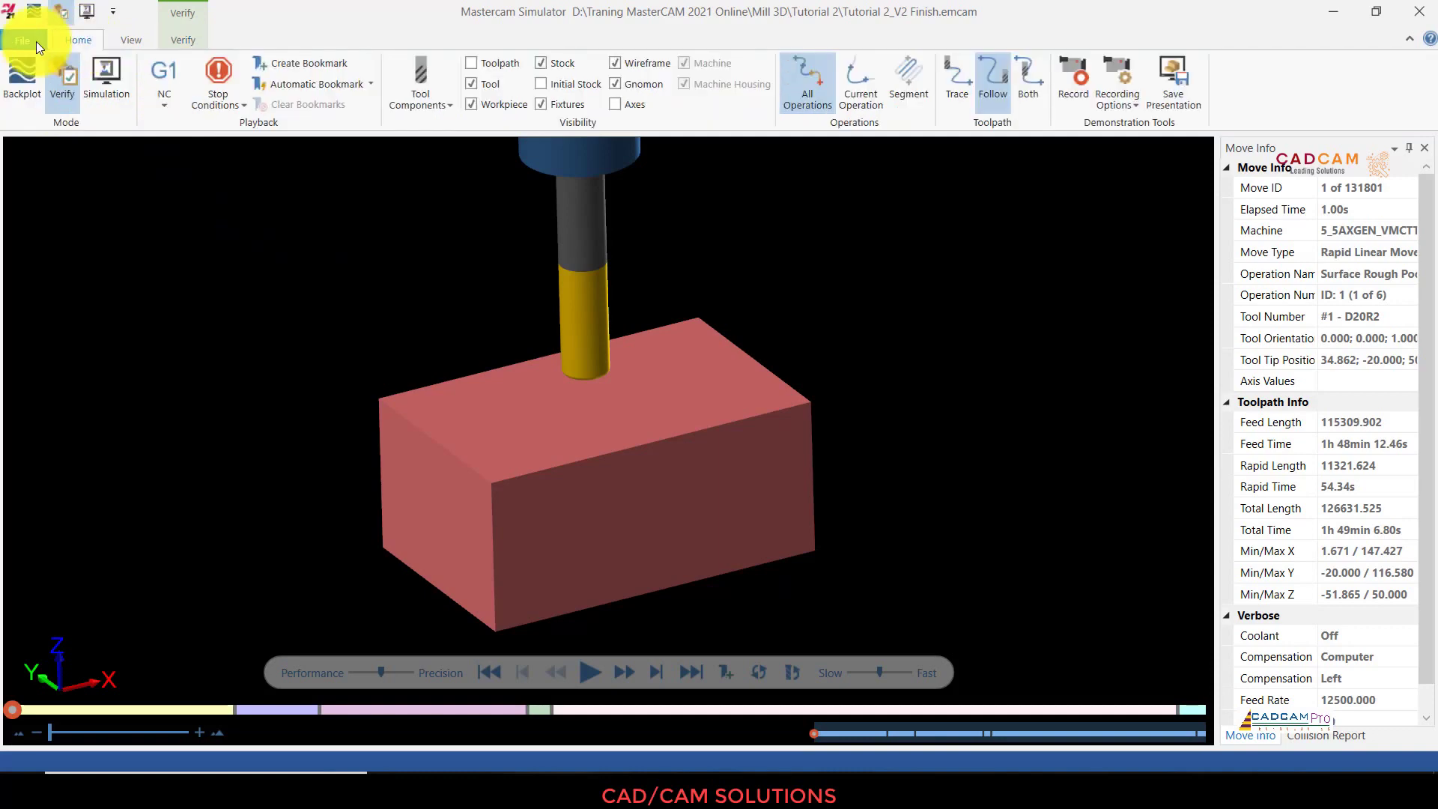
{"action": "left_click", "coordinate": [127, 39]}
{"action": "left_click", "coordinate": [172, 39]}
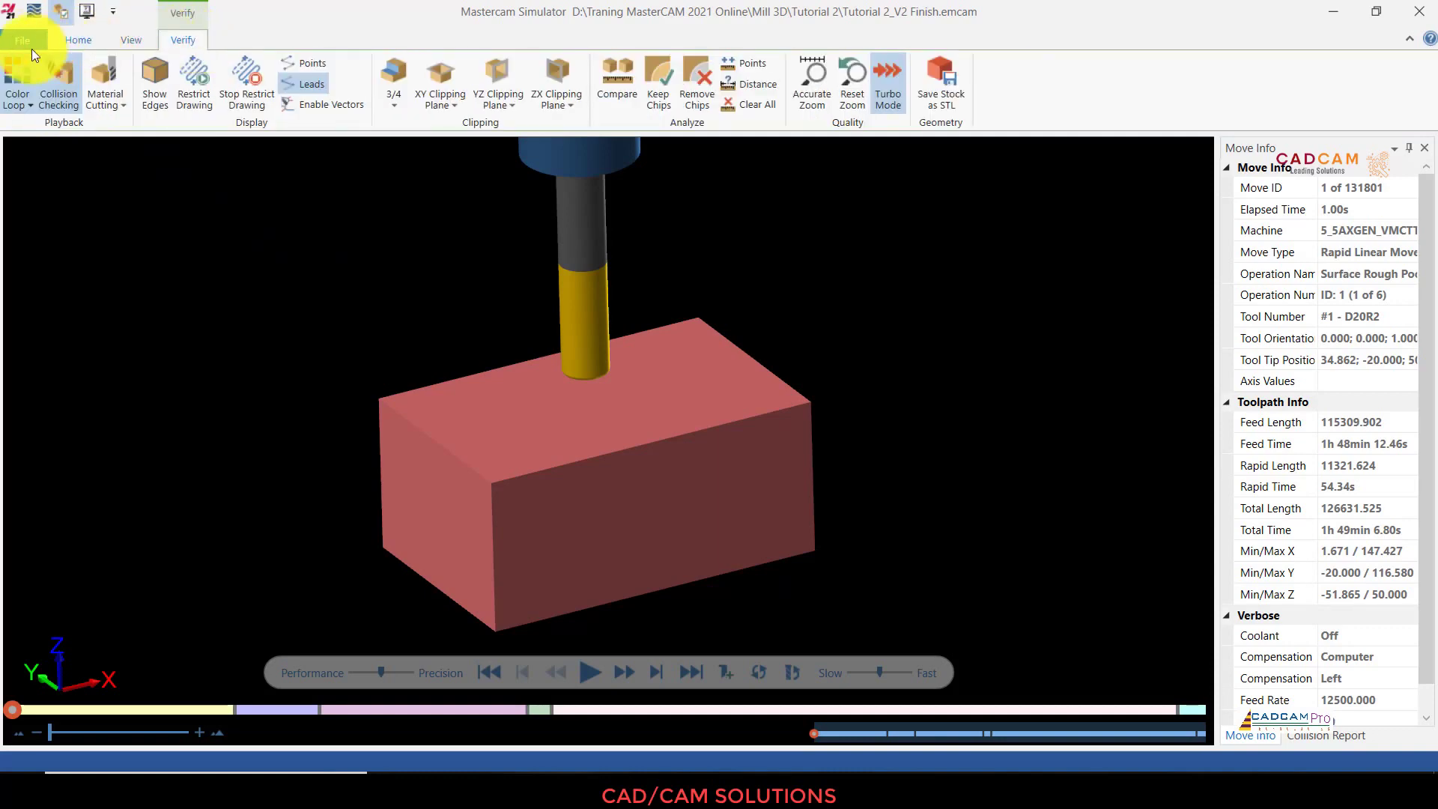
{"action": "left_click", "coordinate": [19, 39]}
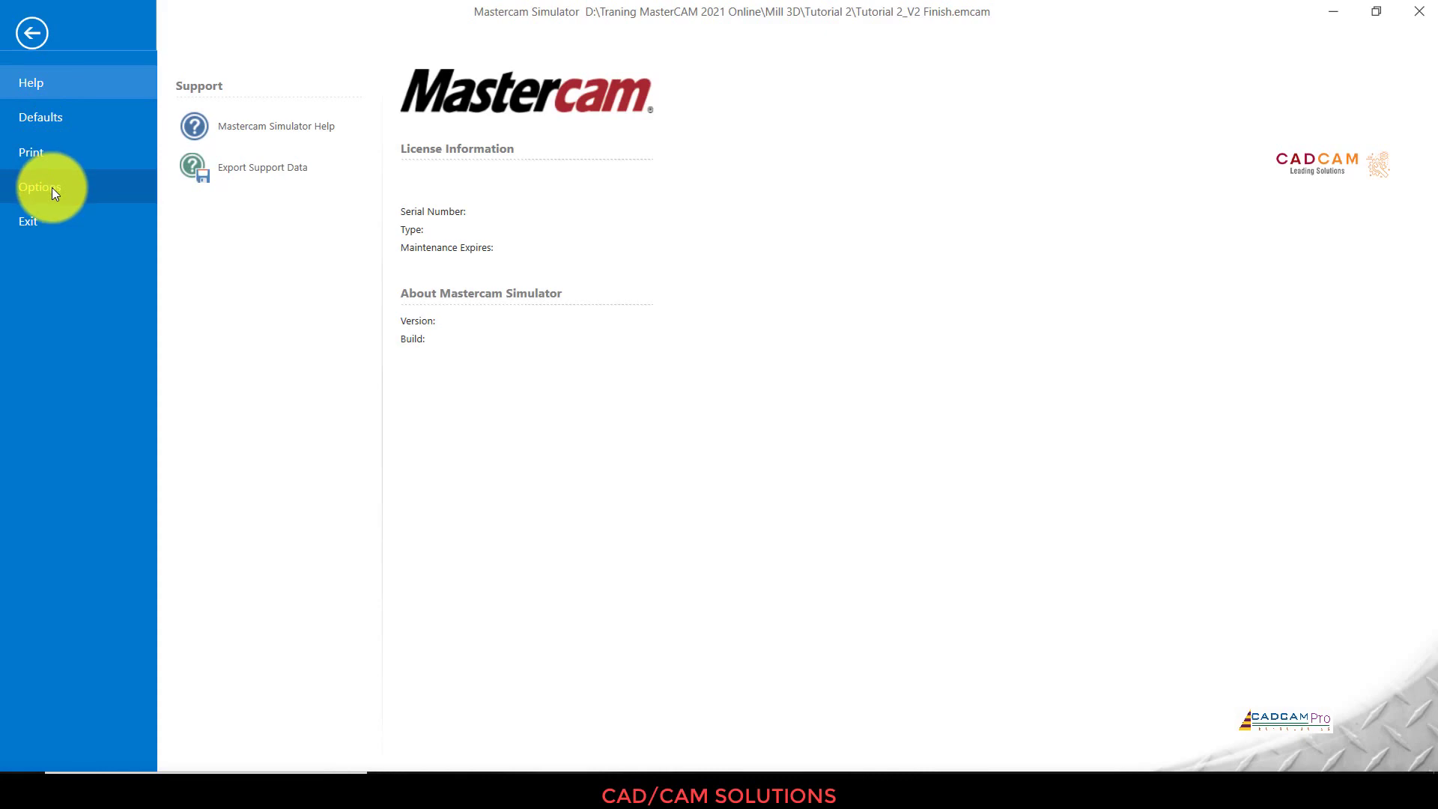
{"action": "left_click", "coordinate": [32, 34]}
Step: Run the verification at a reduced simulation speed and vary the speed while the rough pocket and restmill operations are cut
{"action": "middle_click_drag", "start_coordinate": [455, 264], "coordinate": [456, 274]}
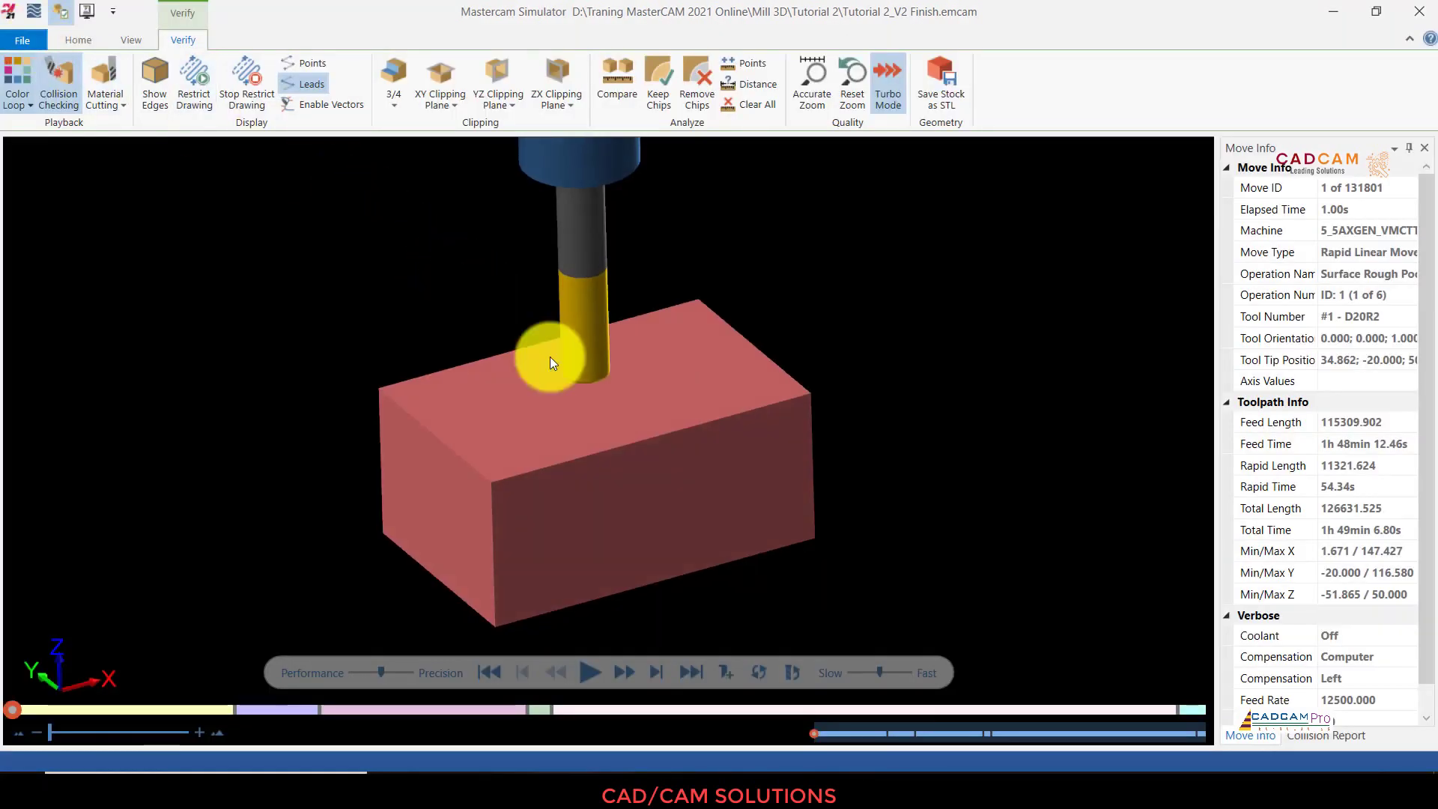
{"action": "left_click_drag", "start_coordinate": [879, 668], "coordinate": [856, 671]}
{"action": "left_click", "coordinate": [590, 672]}
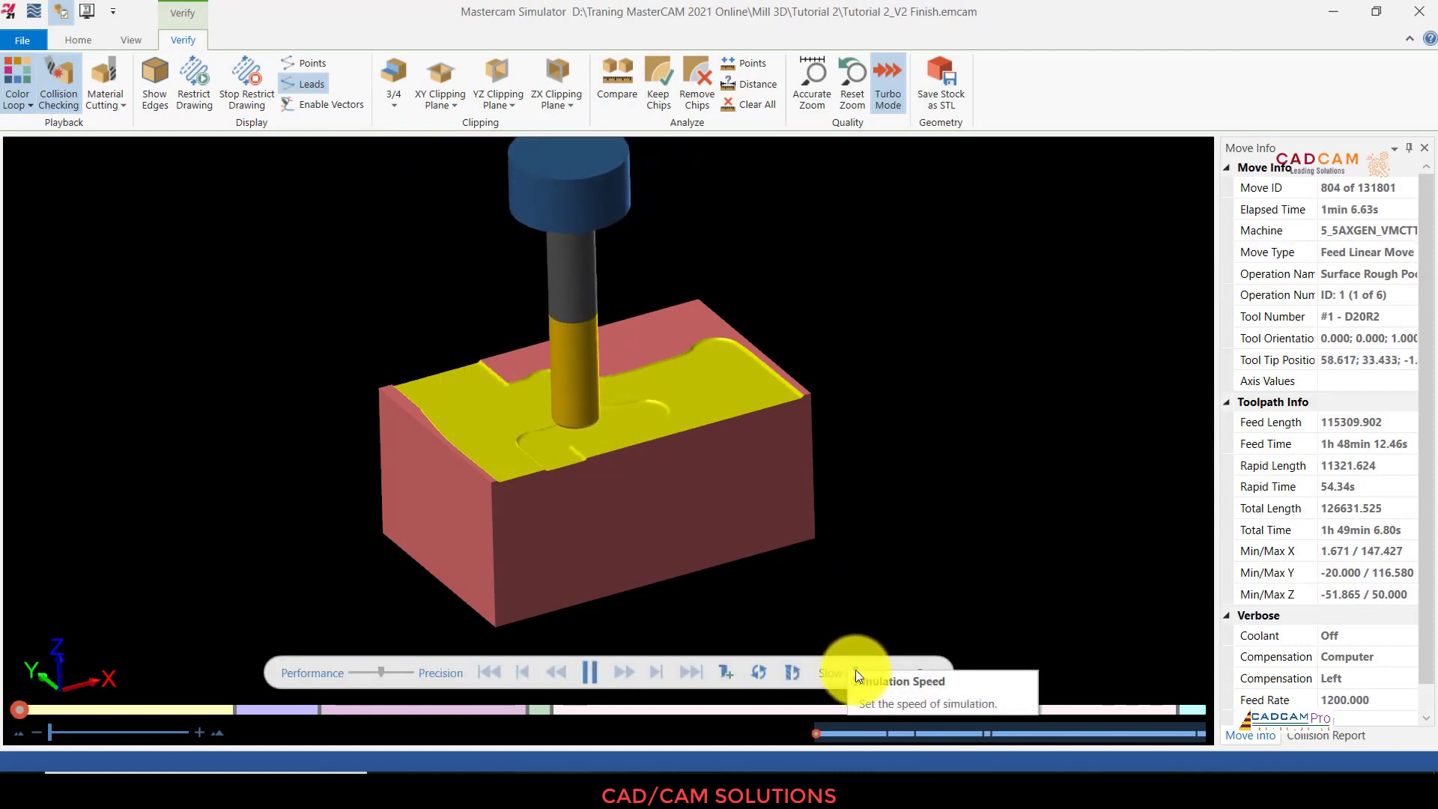
{"action": "left_click_drag", "start_coordinate": [855, 669], "coordinate": [866, 668]}
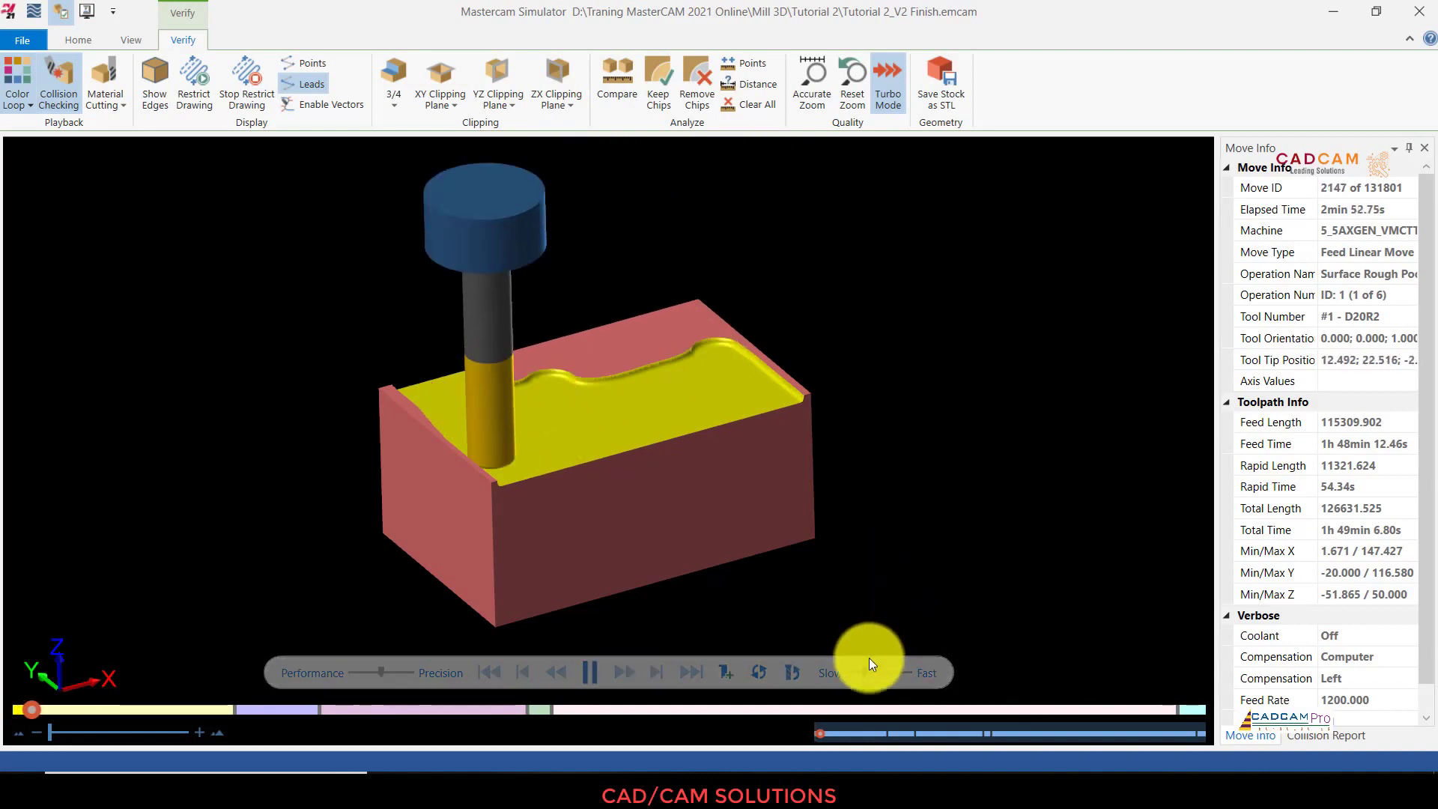
{"action": "left_click_drag", "start_coordinate": [865, 670], "coordinate": [875, 671]}
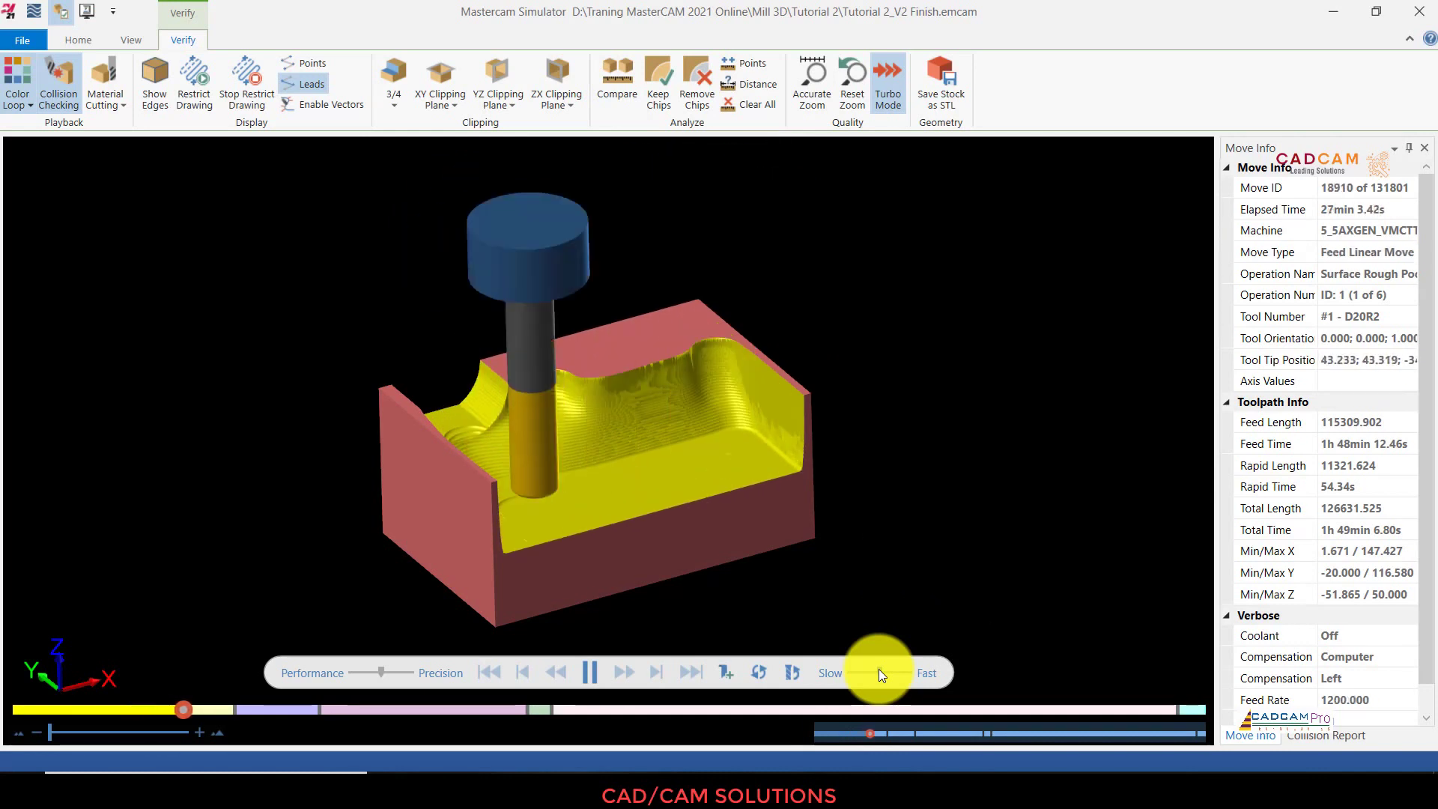
{"action": "left_click_drag", "start_coordinate": [878, 668], "coordinate": [870, 671]}
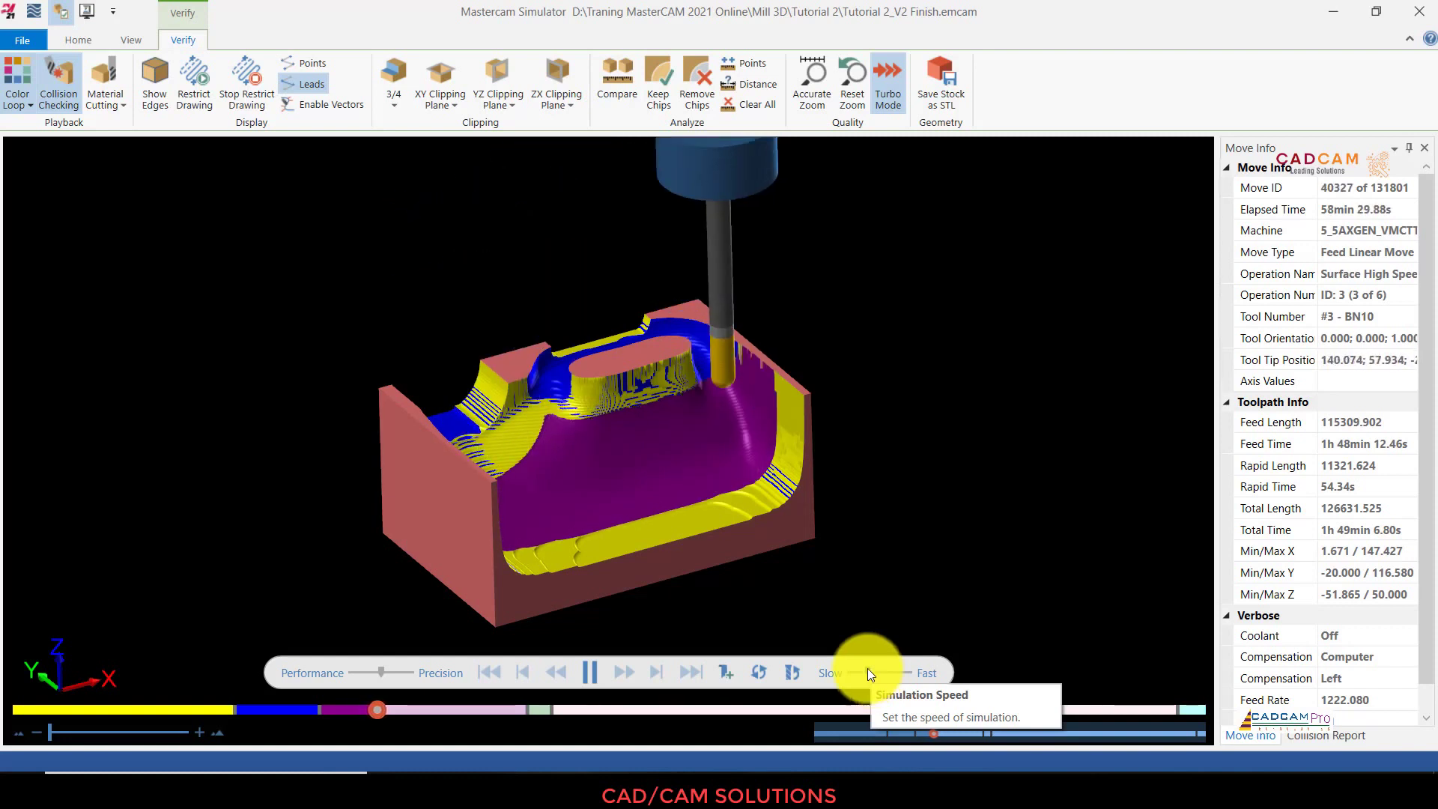
Step: Watch the equal scallop operation being cut, alternately raising and lowering the simulation speed
{"action": "left_click_drag", "start_coordinate": [865, 671], "coordinate": [880, 671]}
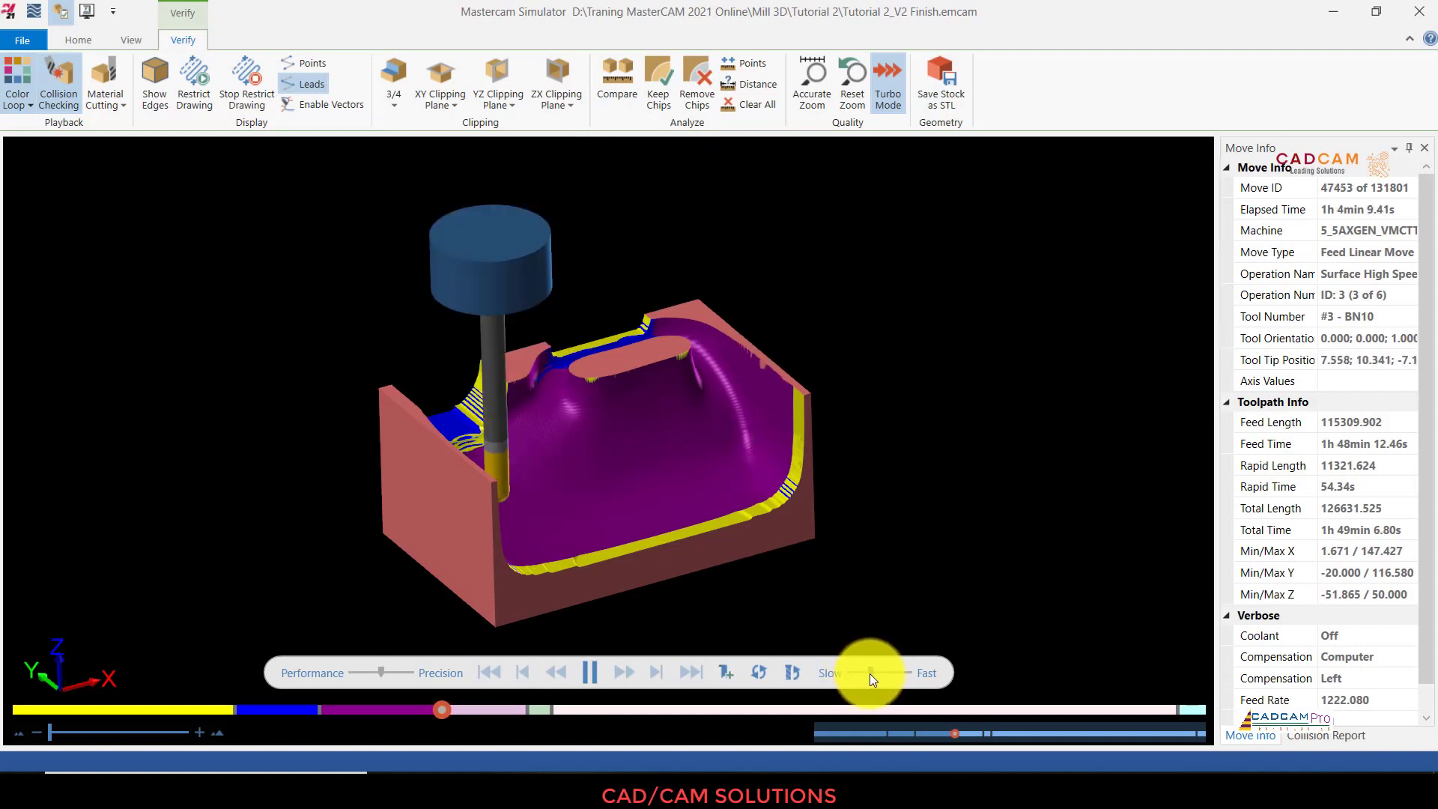
{"action": "left_click_drag", "start_coordinate": [870, 673], "coordinate": [860, 672]}
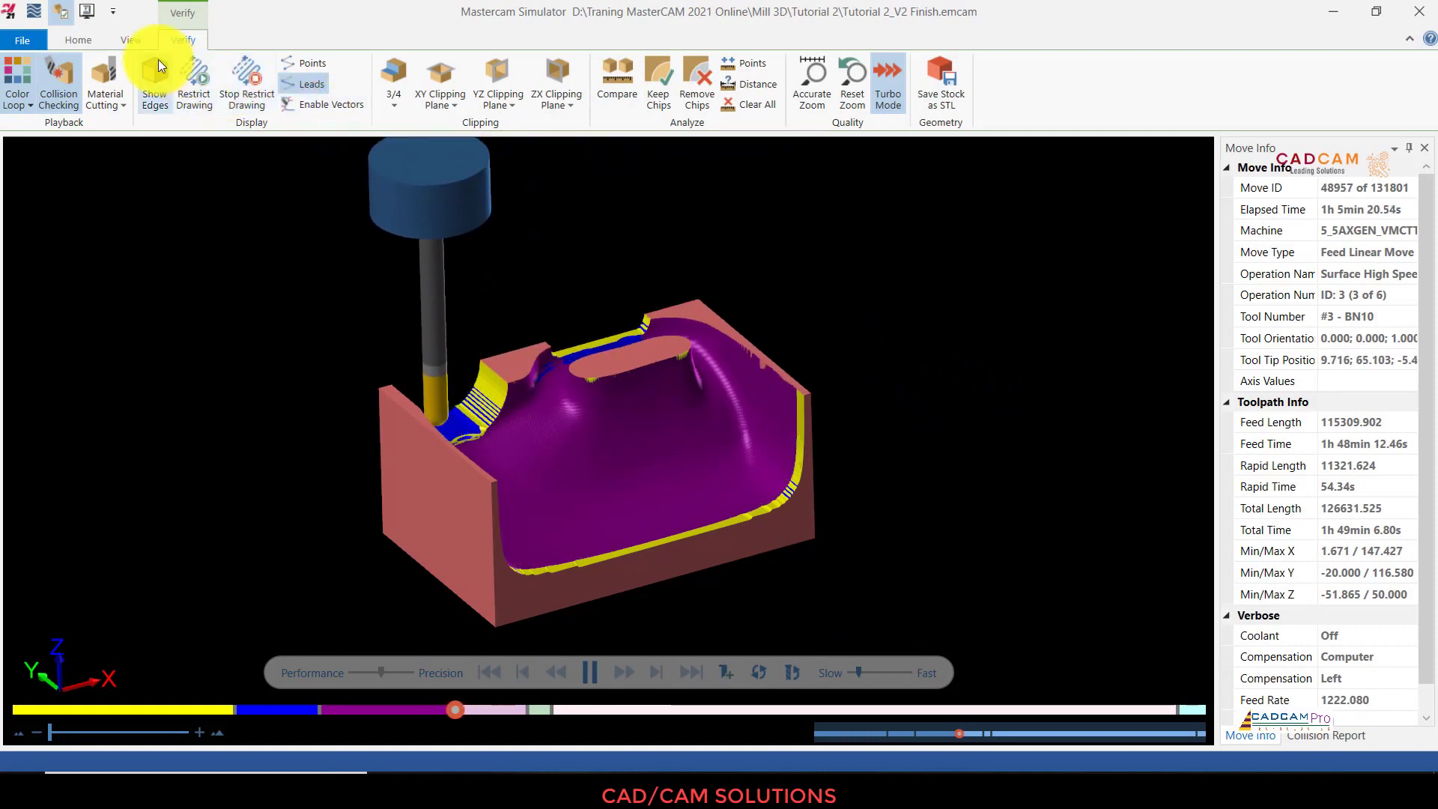
{"action": "left_click", "coordinate": [130, 40]}
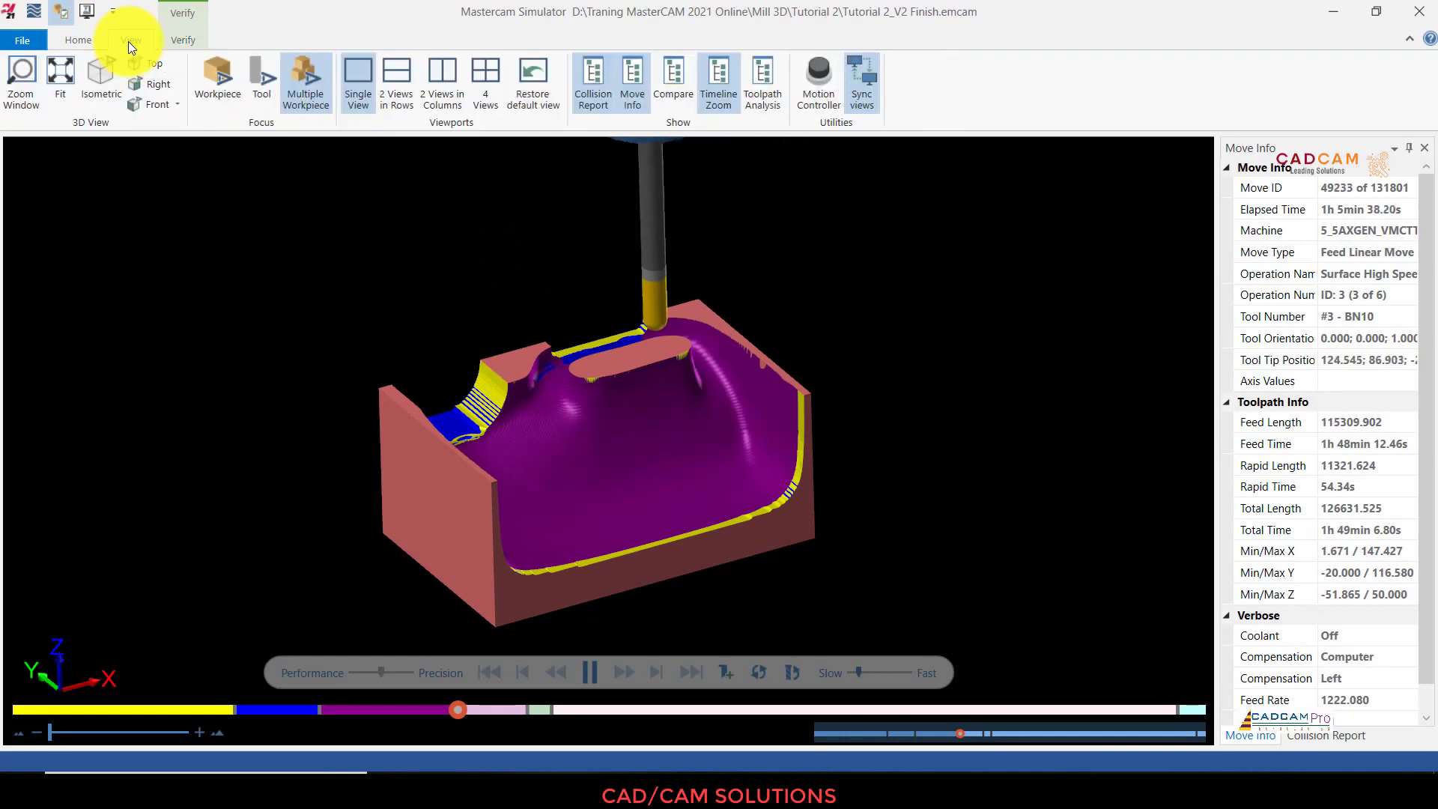
{"action": "left_click", "coordinate": [79, 40]}
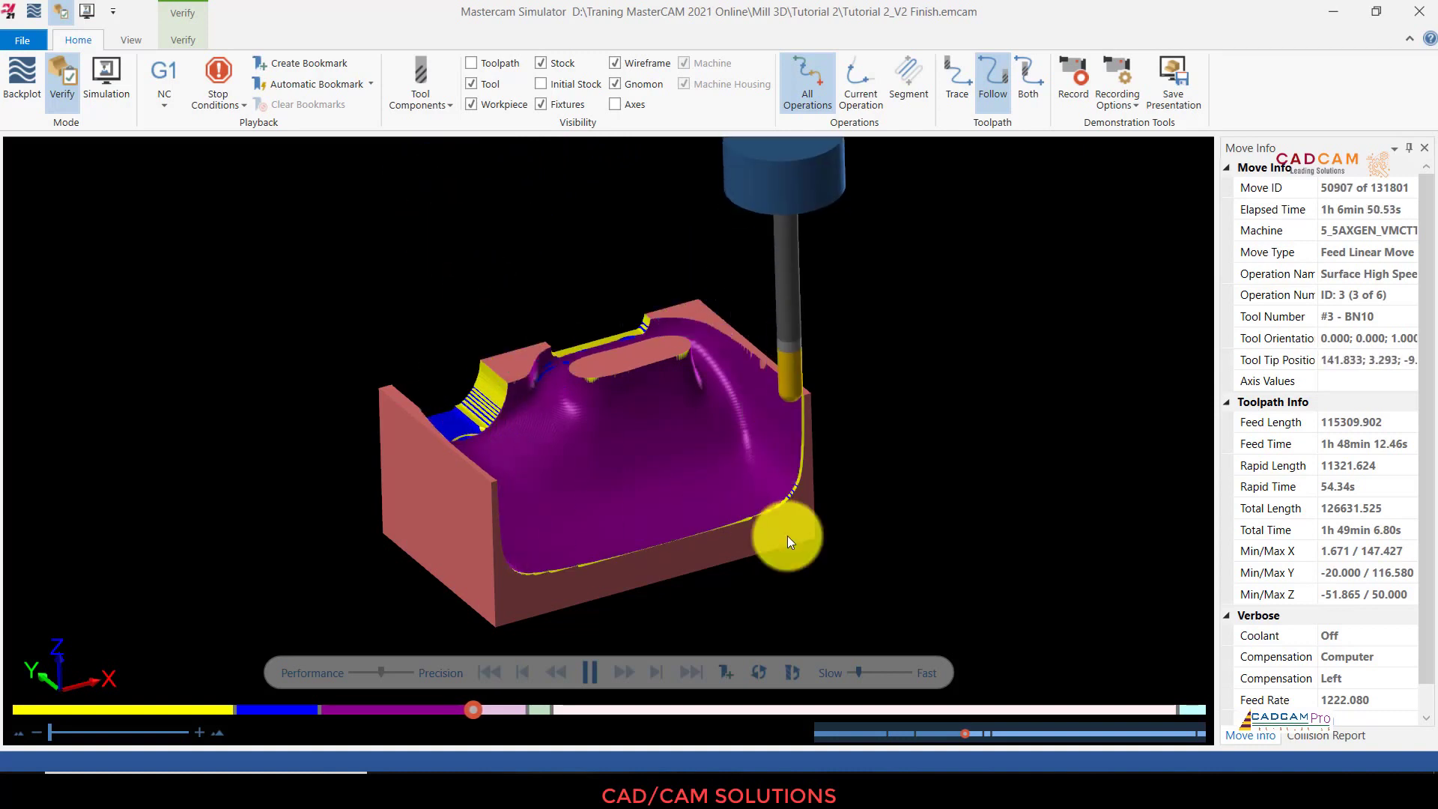
{"action": "left_click_drag", "start_coordinate": [858, 669], "coordinate": [867, 671]}
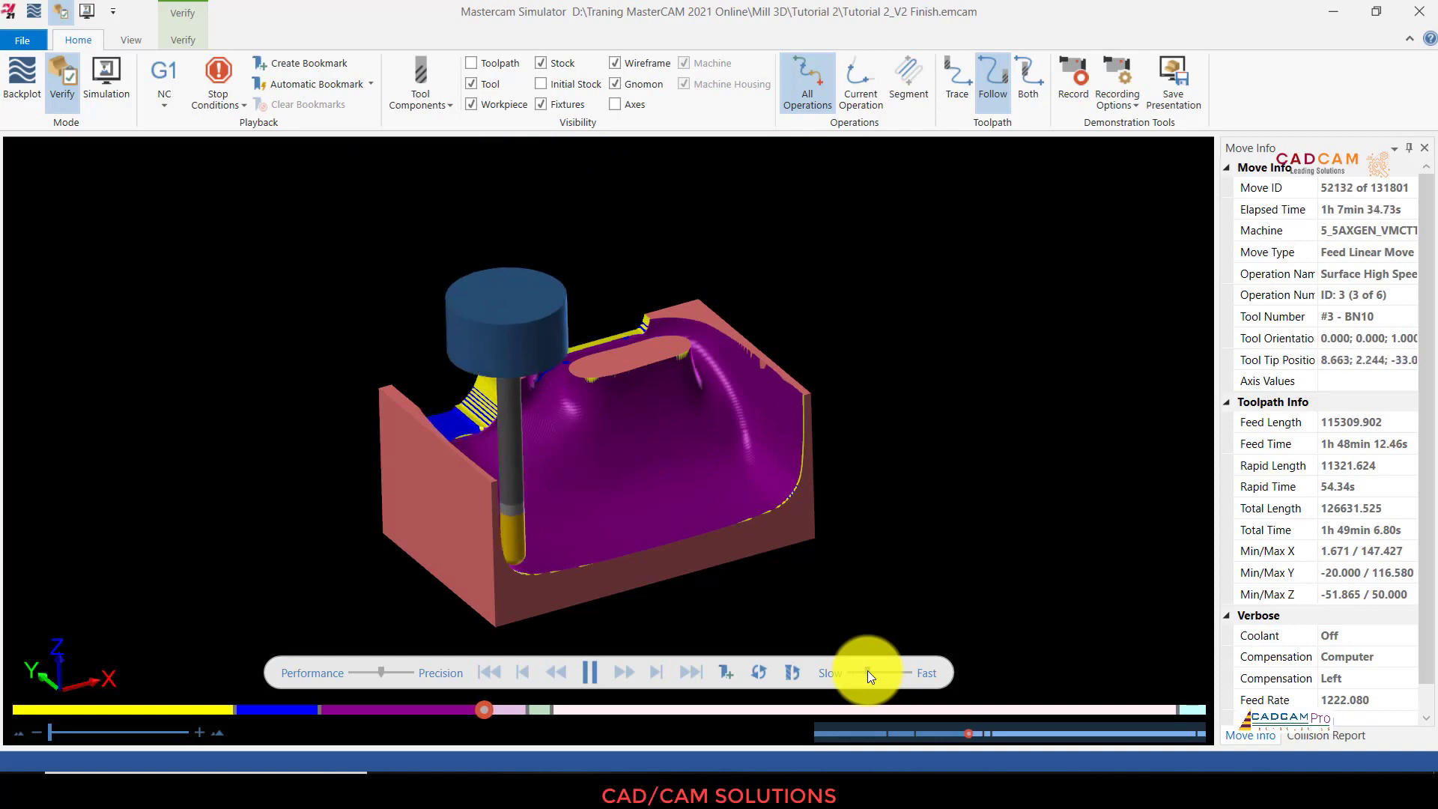
{"action": "left_click_drag", "start_coordinate": [869, 671], "coordinate": [861, 672]}
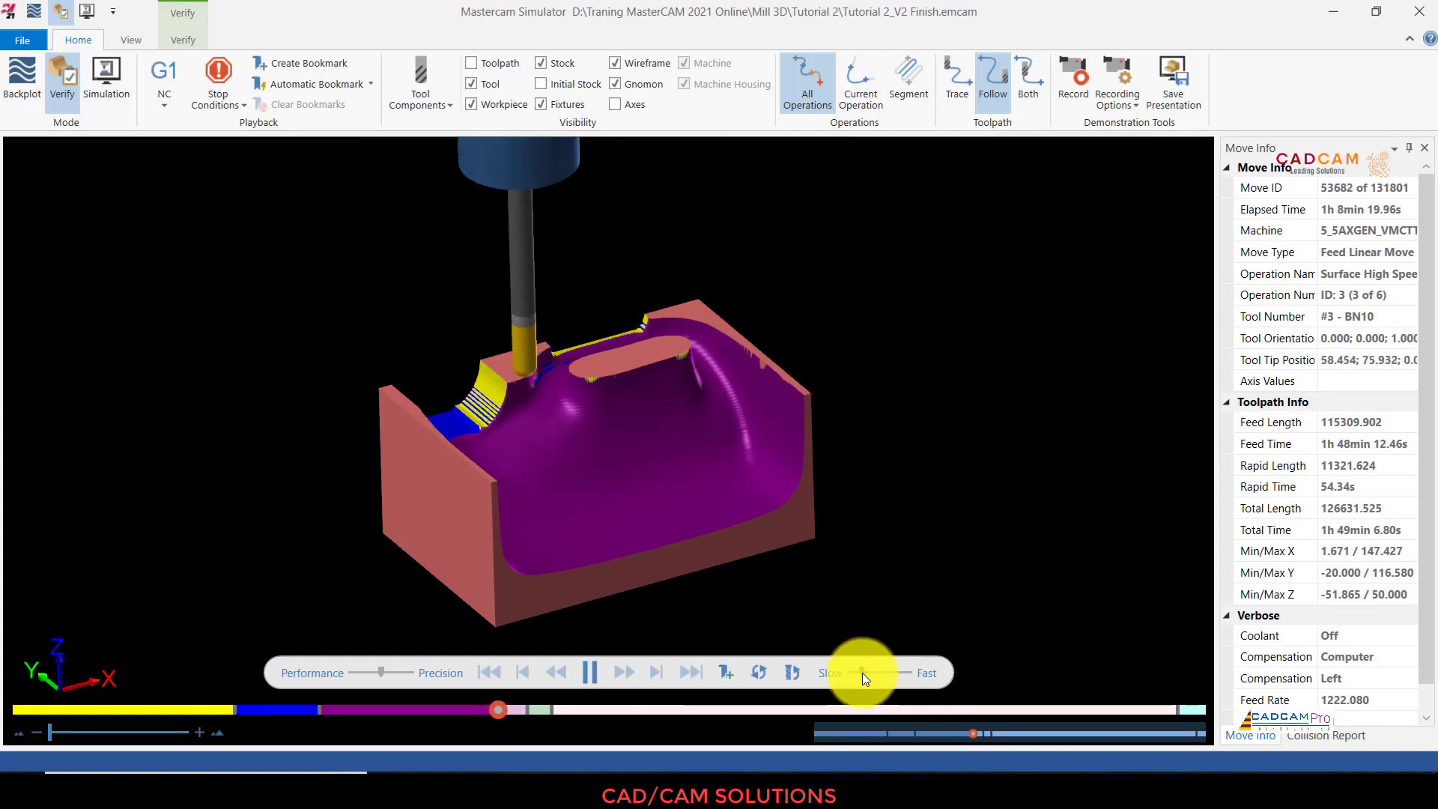
{"action": "left_click_drag", "start_coordinate": [861, 673], "coordinate": [872, 672]}
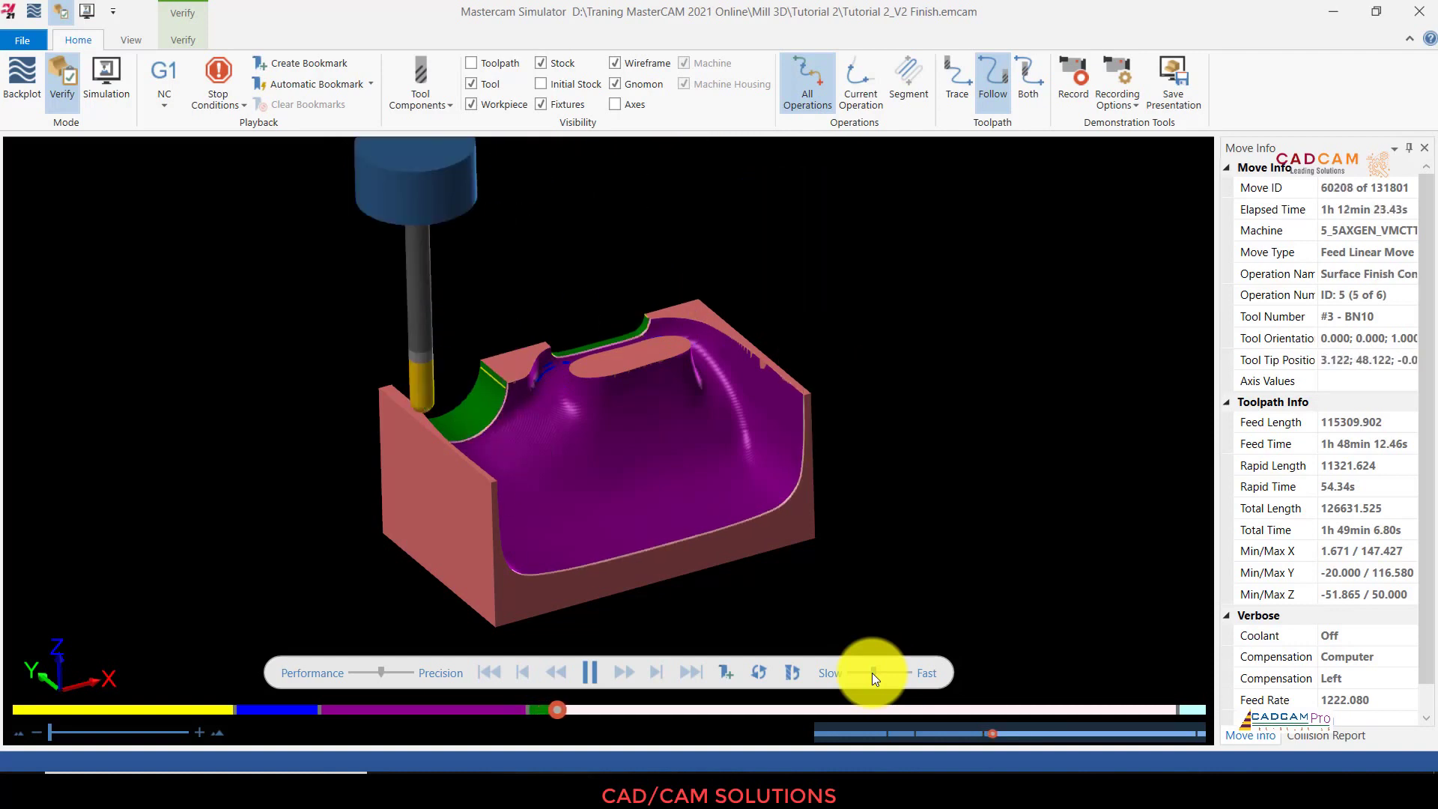
Step: Play through the Surface Finish Constant Scallop operation at a faster simulation speed, slowing it briefly to inspect the cut surface
{"action": "left_click_drag", "start_coordinate": [872, 672], "coordinate": [888, 672]}
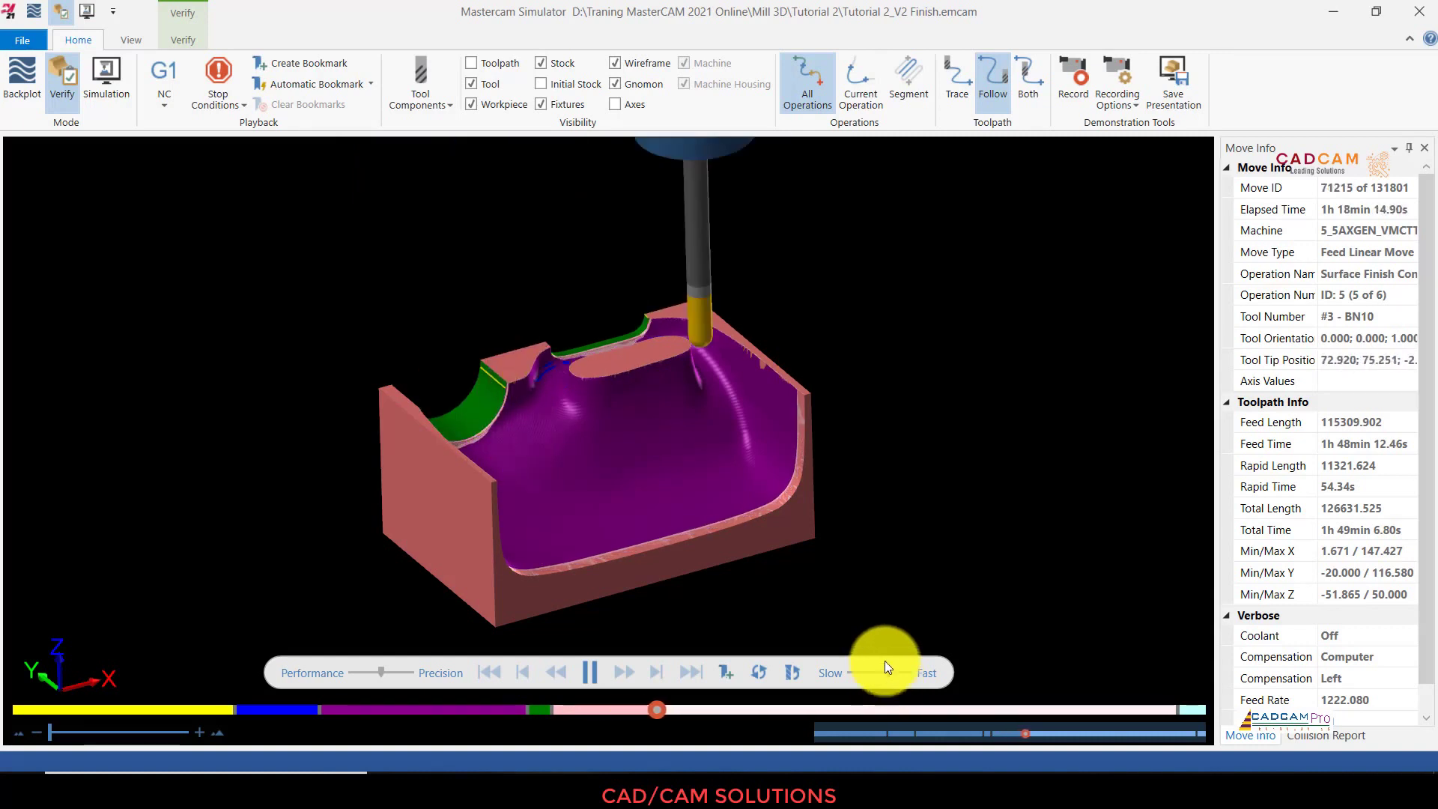
{"action": "scroll", "coordinate": [655, 553], "scroll_direction": "up", "scroll_amount": 4}
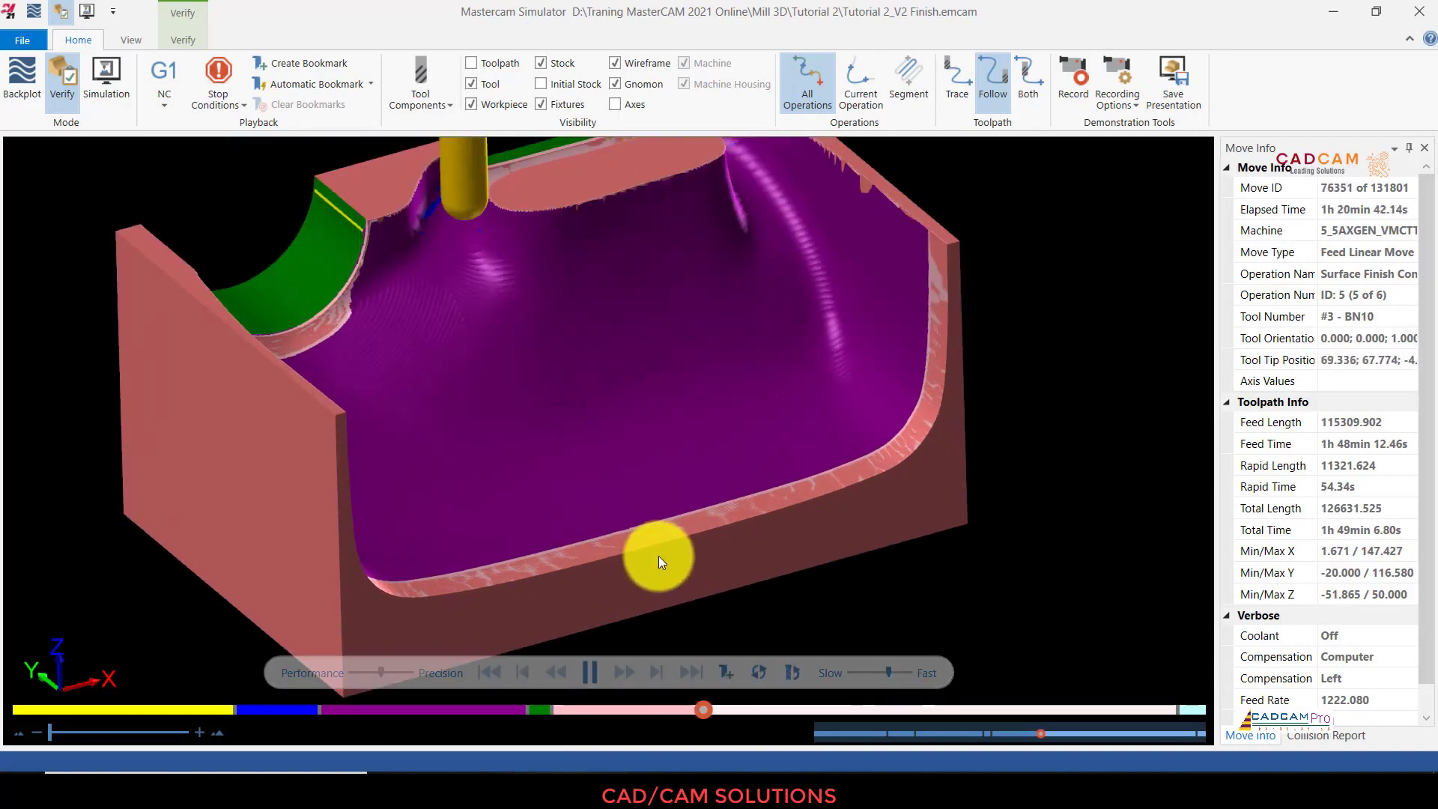
{"action": "scroll", "coordinate": [659, 555], "scroll_direction": "down", "scroll_amount": 3}
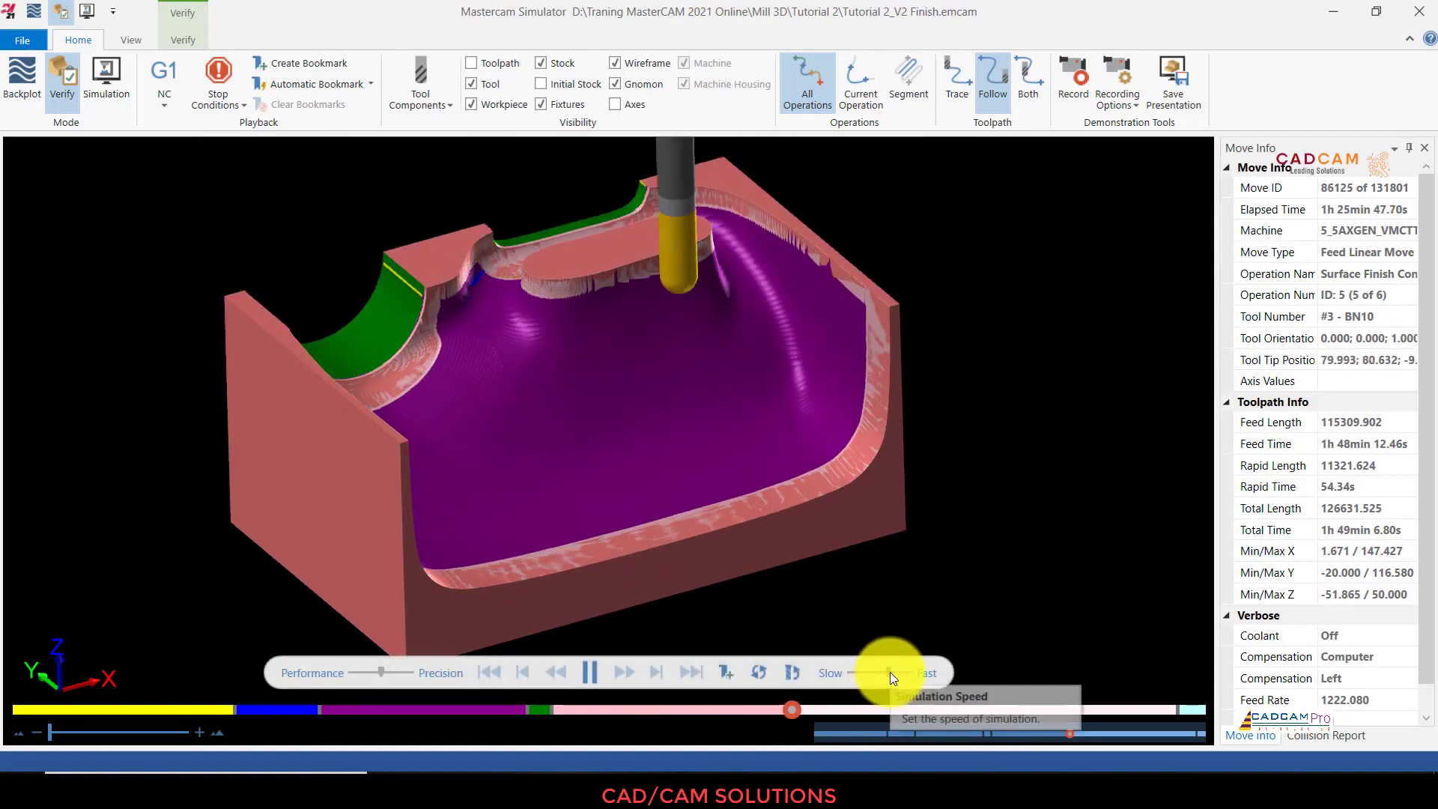
{"action": "left_click_drag", "start_coordinate": [890, 672], "coordinate": [864, 671]}
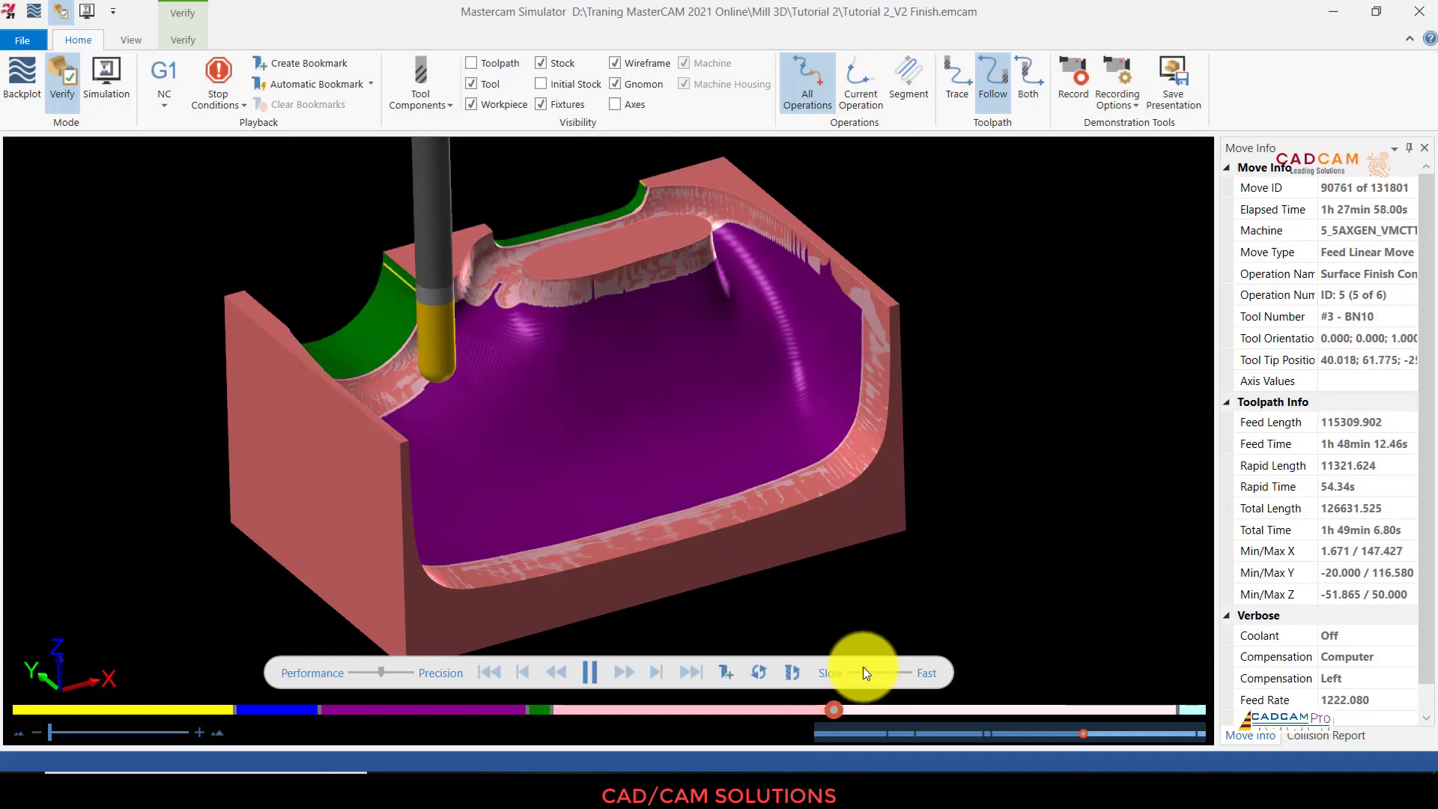
{"action": "scroll", "coordinate": [817, 524], "scroll_direction": "down", "scroll_amount": 2}
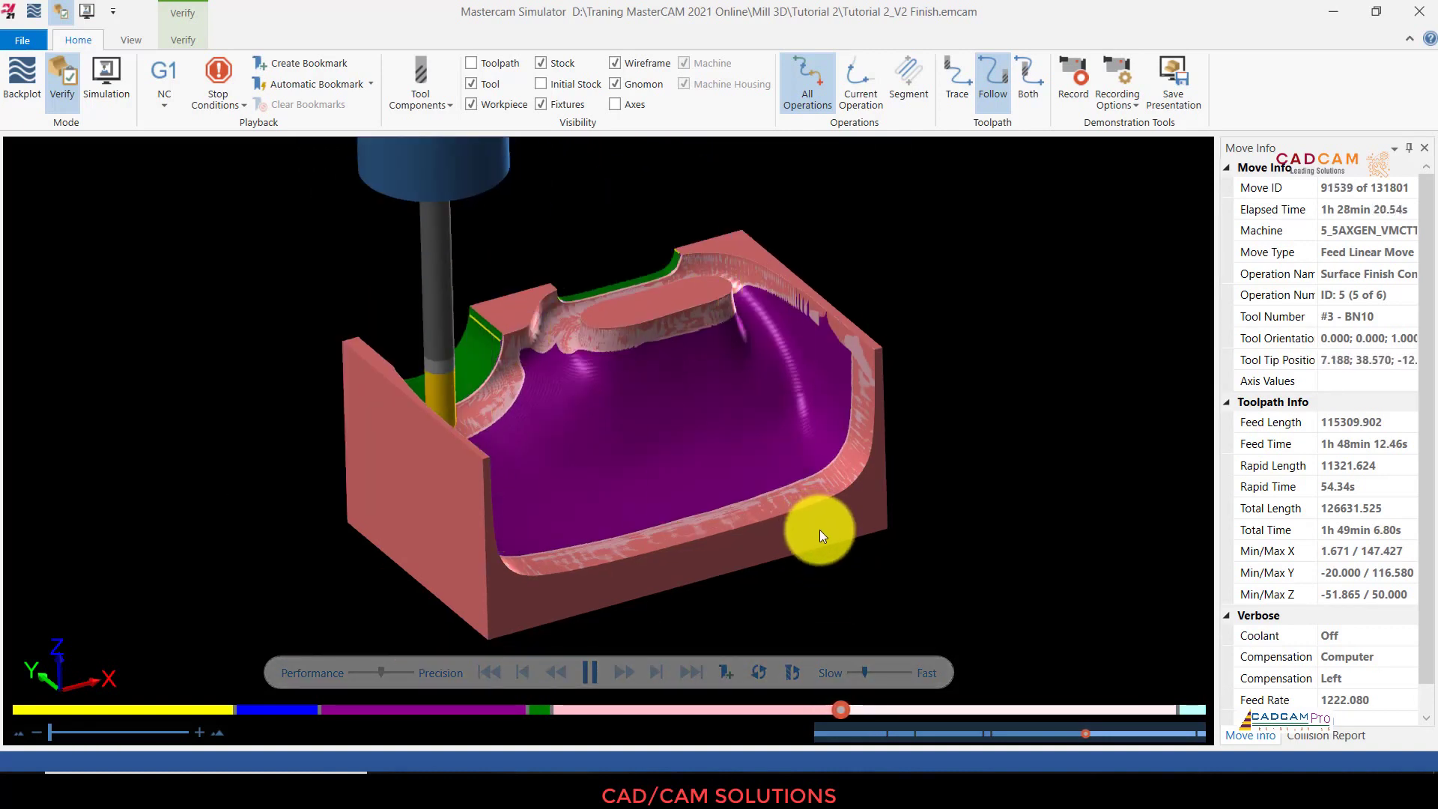
{"action": "left_click_drag", "start_coordinate": [865, 671], "coordinate": [897, 674]}
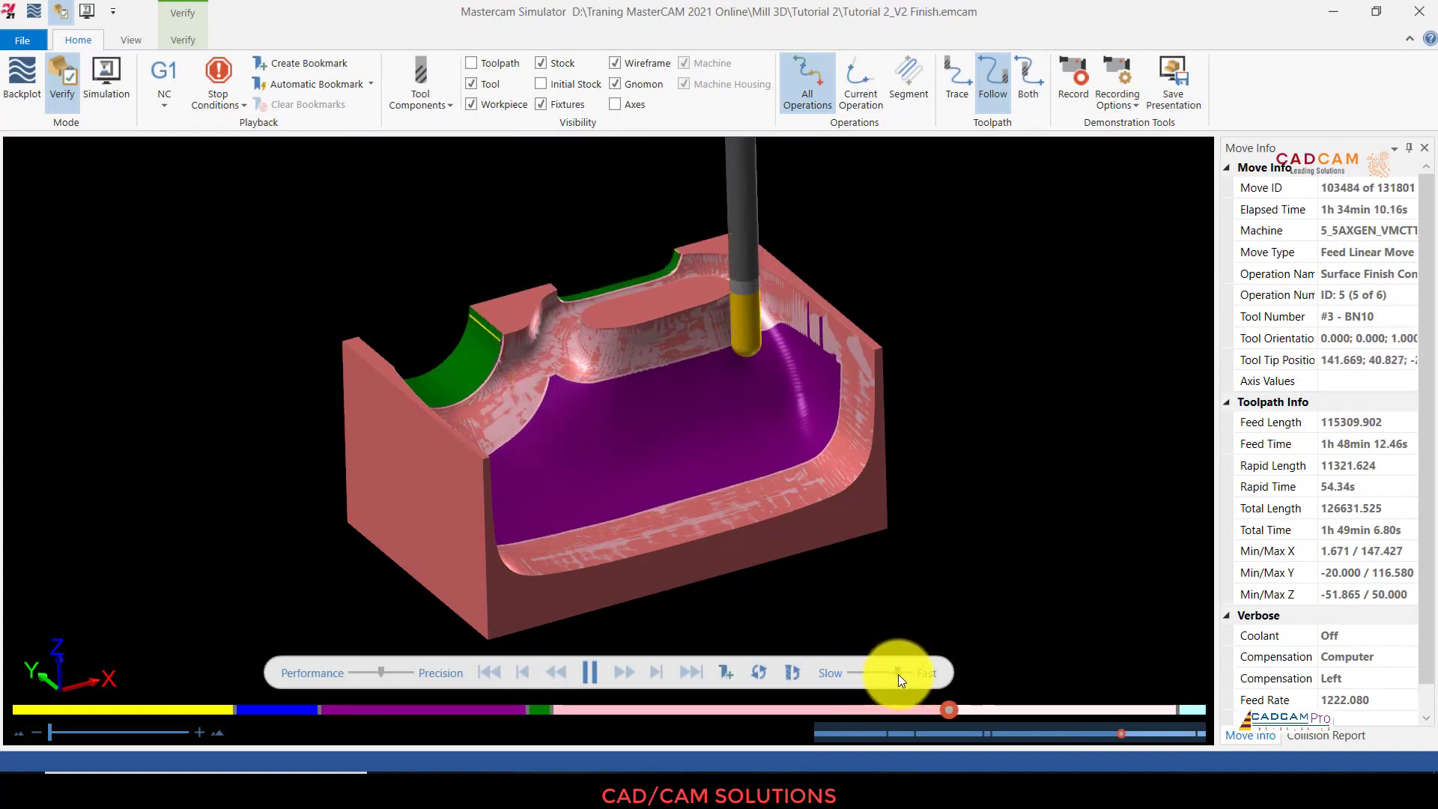
{"action": "mouse_move", "coordinate": [897, 674]}
{"action": "left_mouse_down"}
{"action": "mouse_move", "coordinate": [870, 671]}
{"action": "mouse_move", "coordinate": [897, 673]}
{"action": "left_mouse_up"}
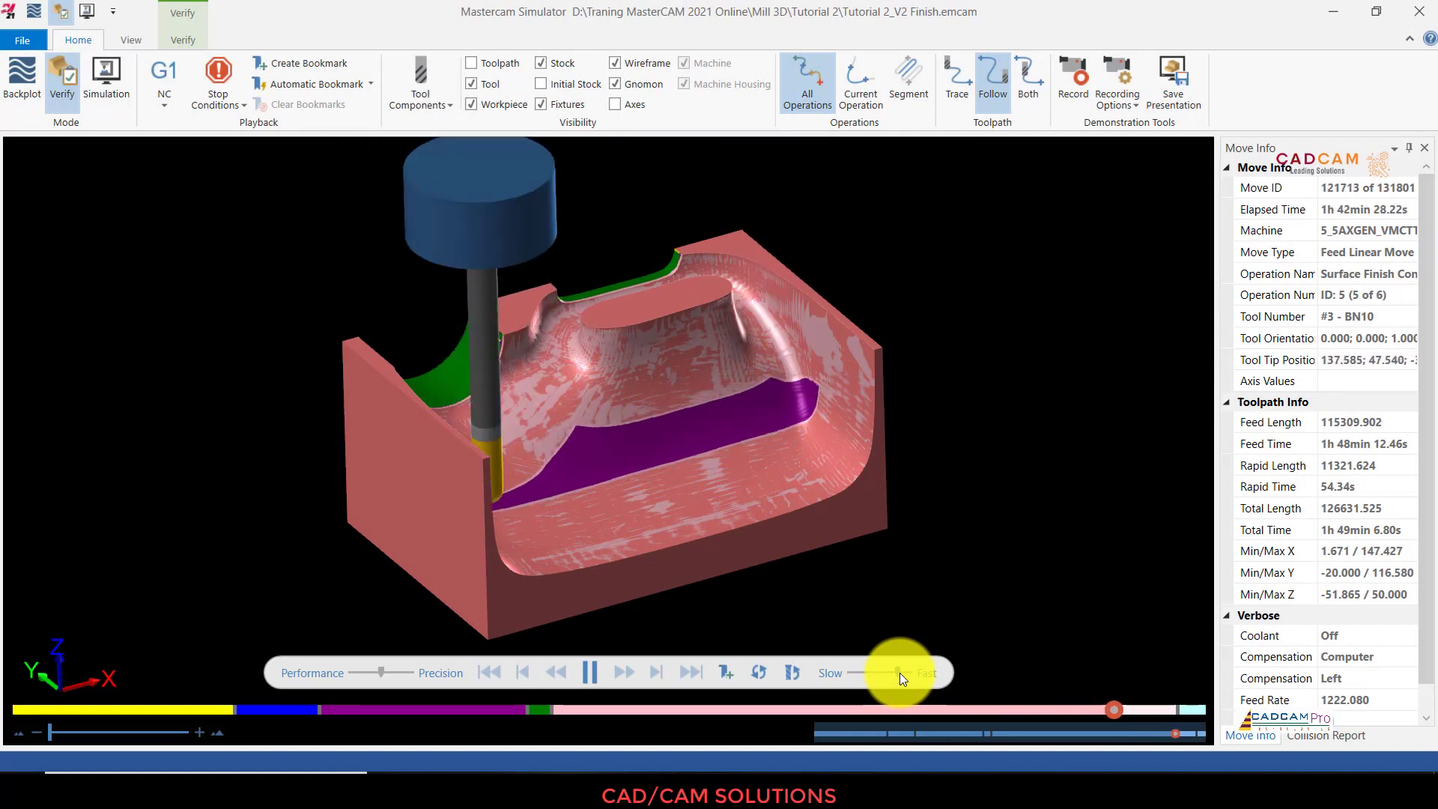
Step: Slow the simulation for the final raster operation and inspect the finished workpiece up close
{"action": "left_click_drag", "start_coordinate": [903, 679], "coordinate": [856, 671]}
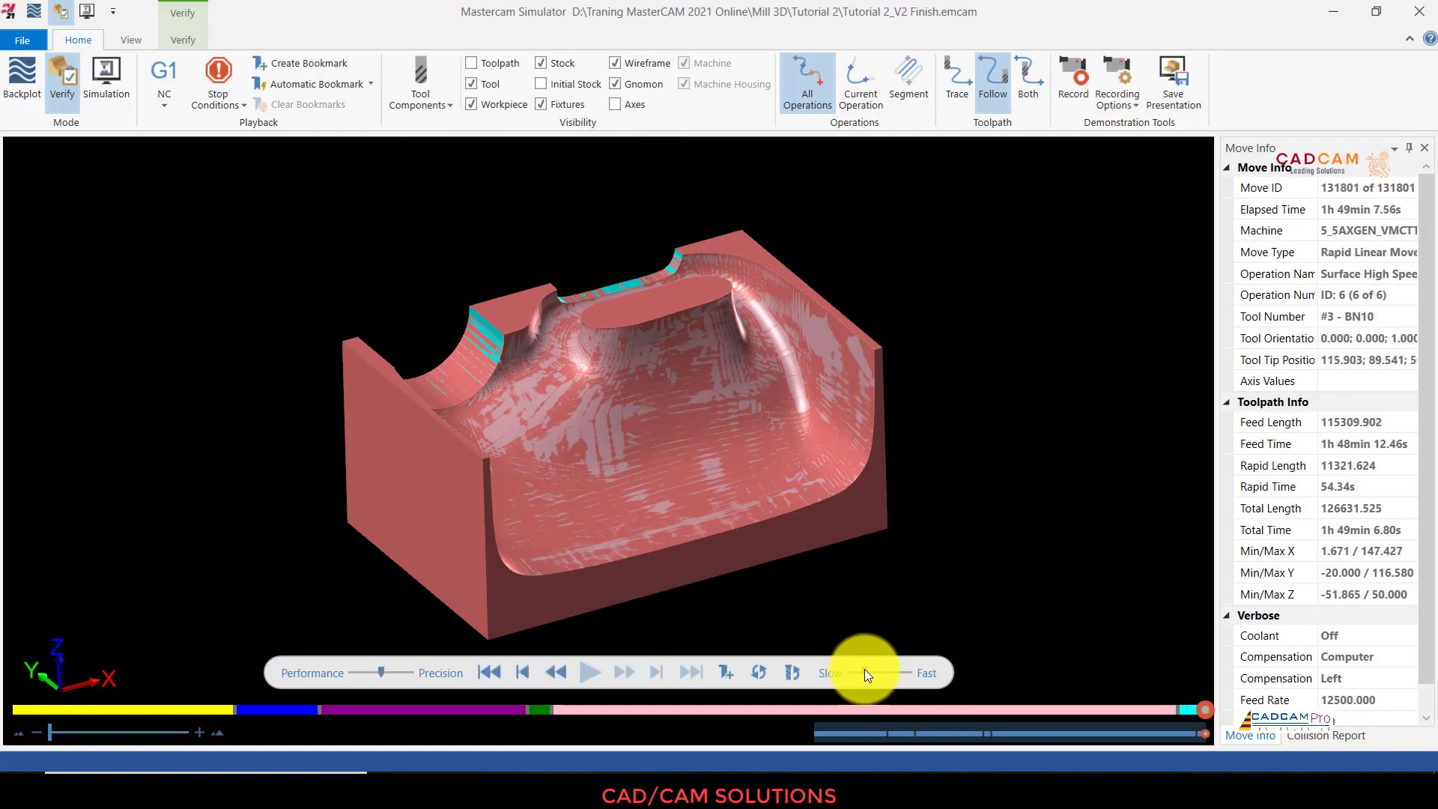
{"action": "middle_click_drag", "start_coordinate": [811, 562], "coordinate": [816, 464]}
{"action": "scroll", "coordinate": [816, 463], "scroll_direction": "up", "scroll_amount": 4}
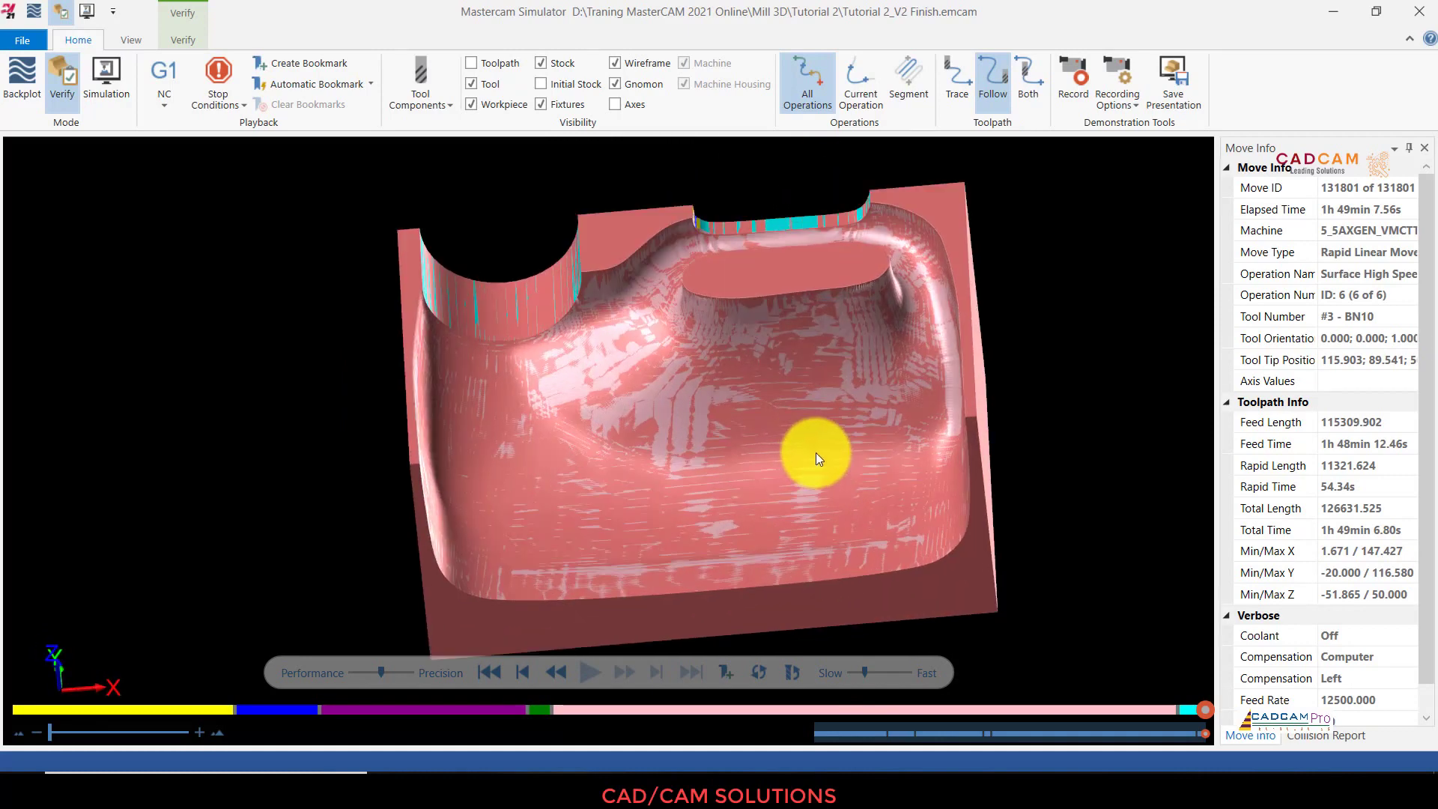